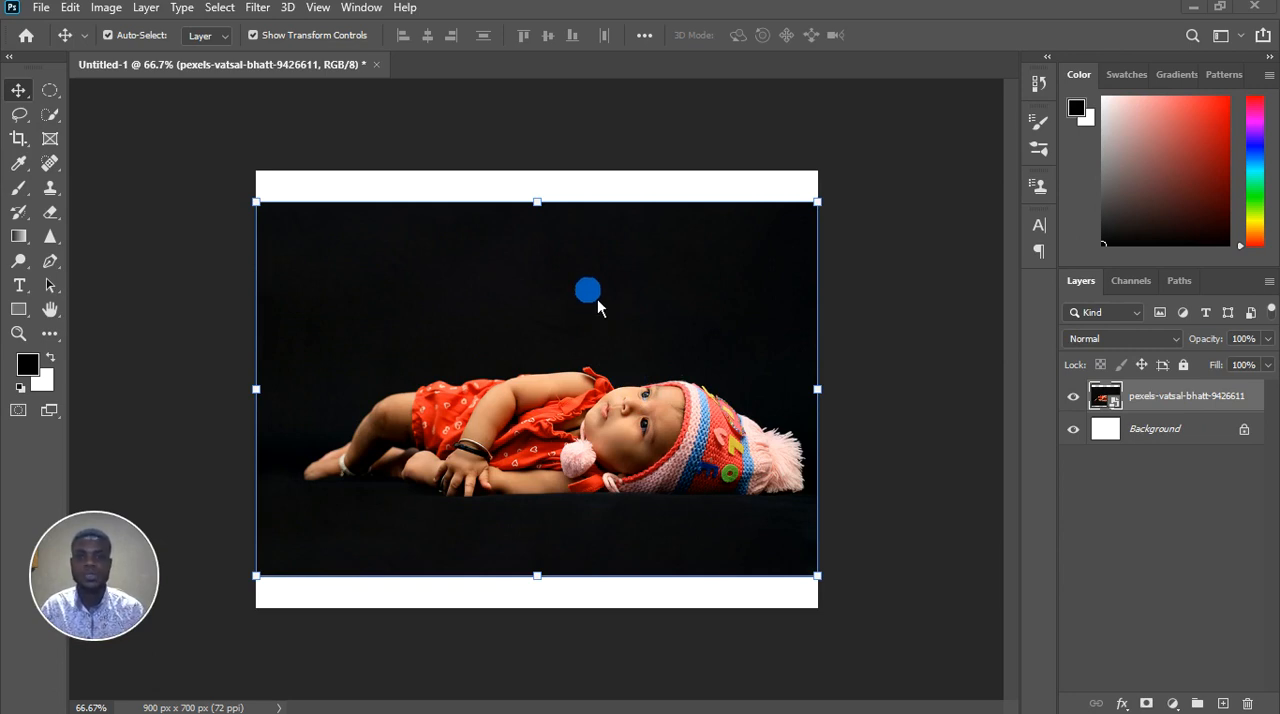
# Examine the baby photo and the moon image, toggling the moon layer's visibility to compare them
pyautogui.scroll(3, 594, 328)
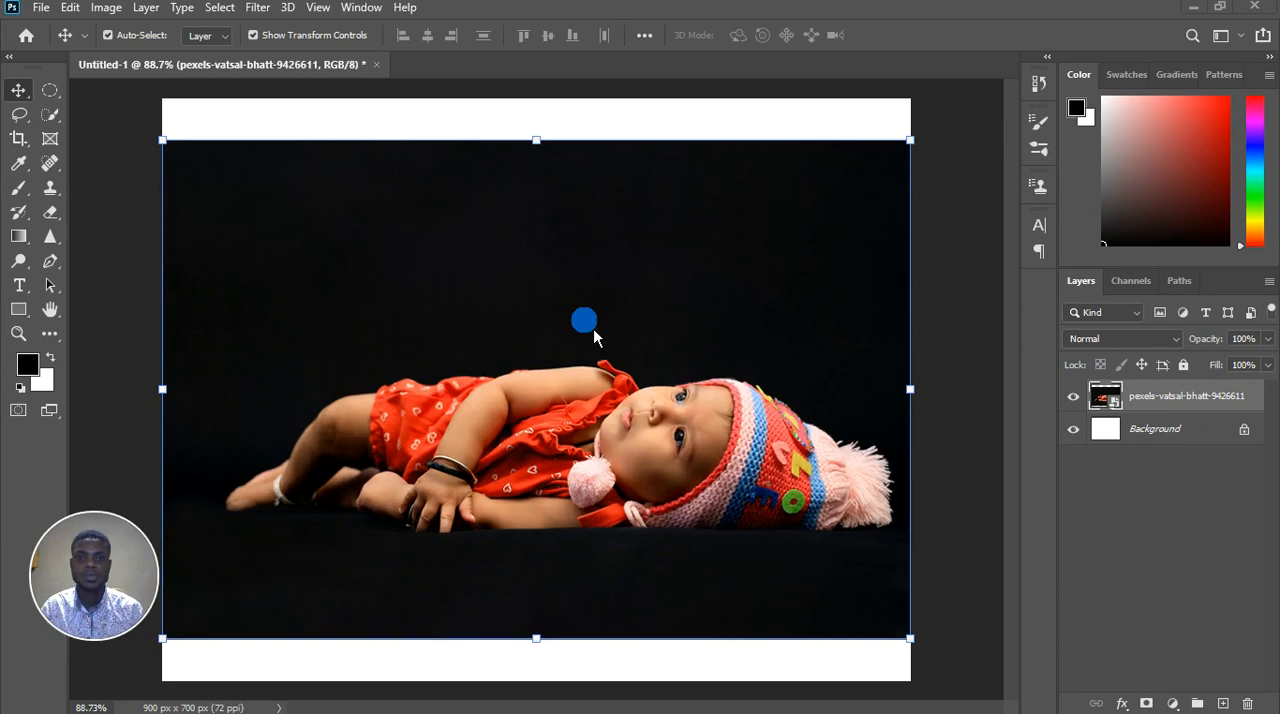
pyautogui.scroll(-2, 593, 328)
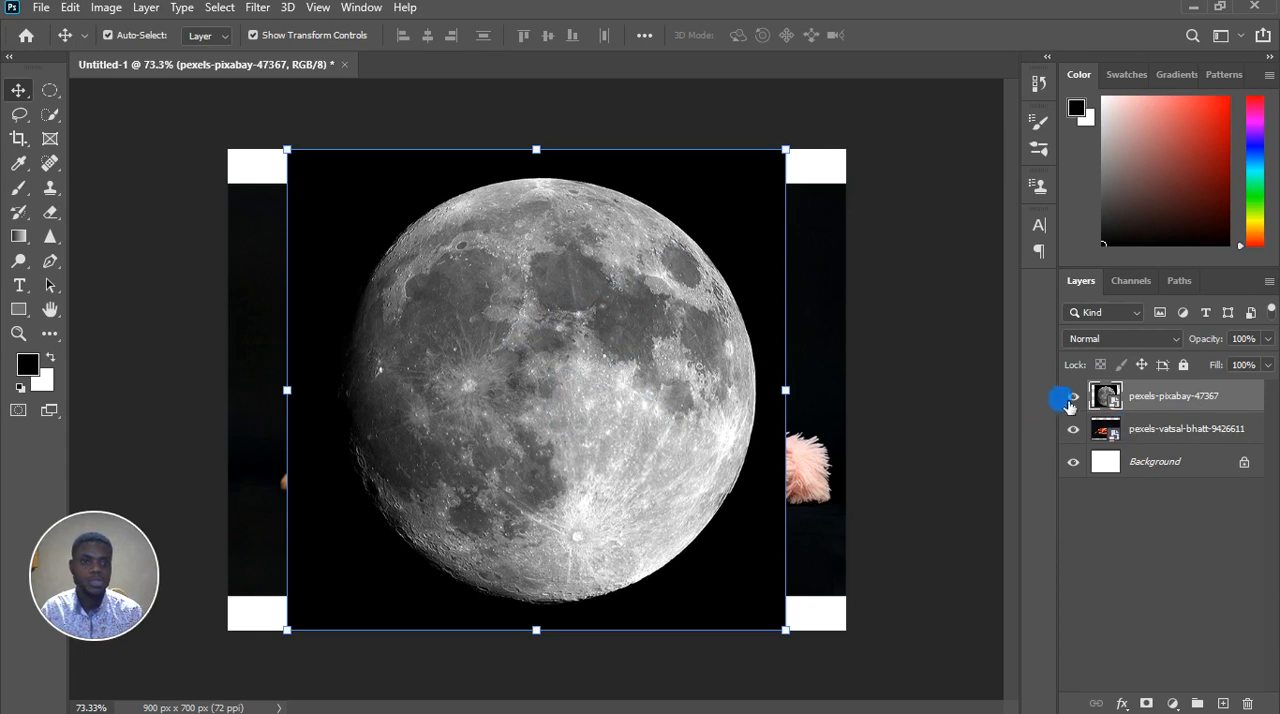
pyautogui.click(1073, 397)
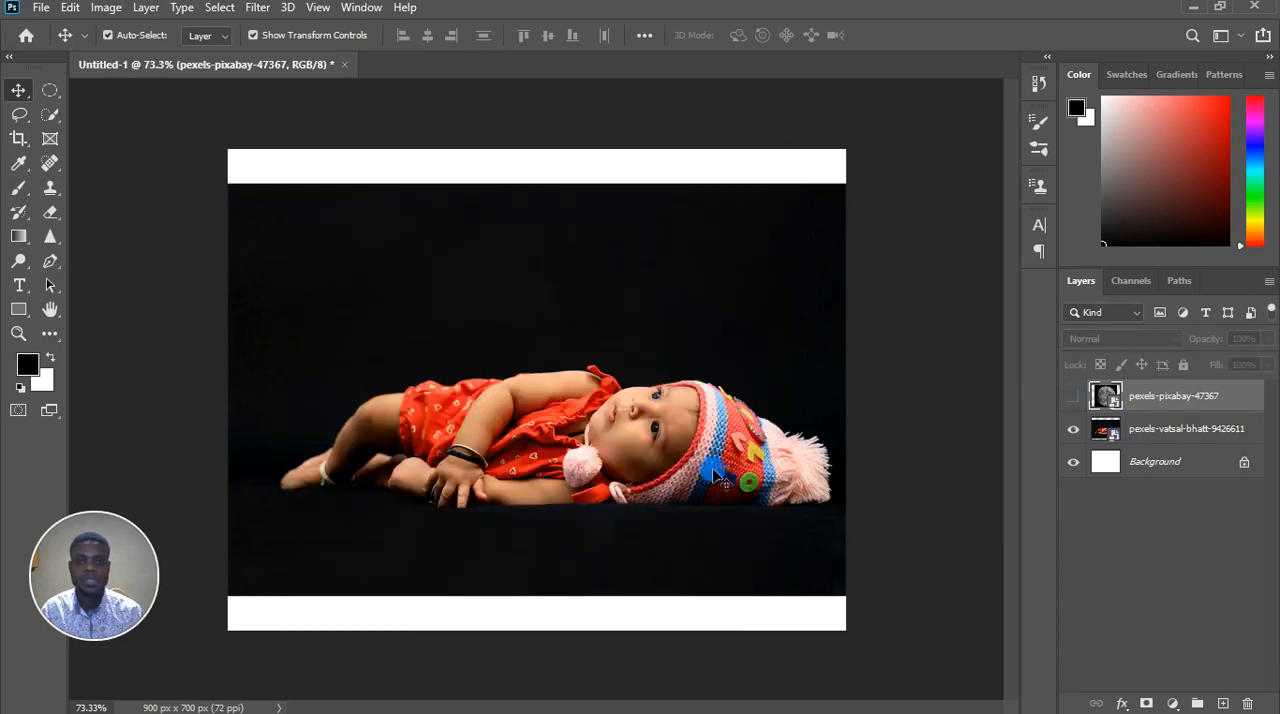
pyautogui.click(1074, 396)
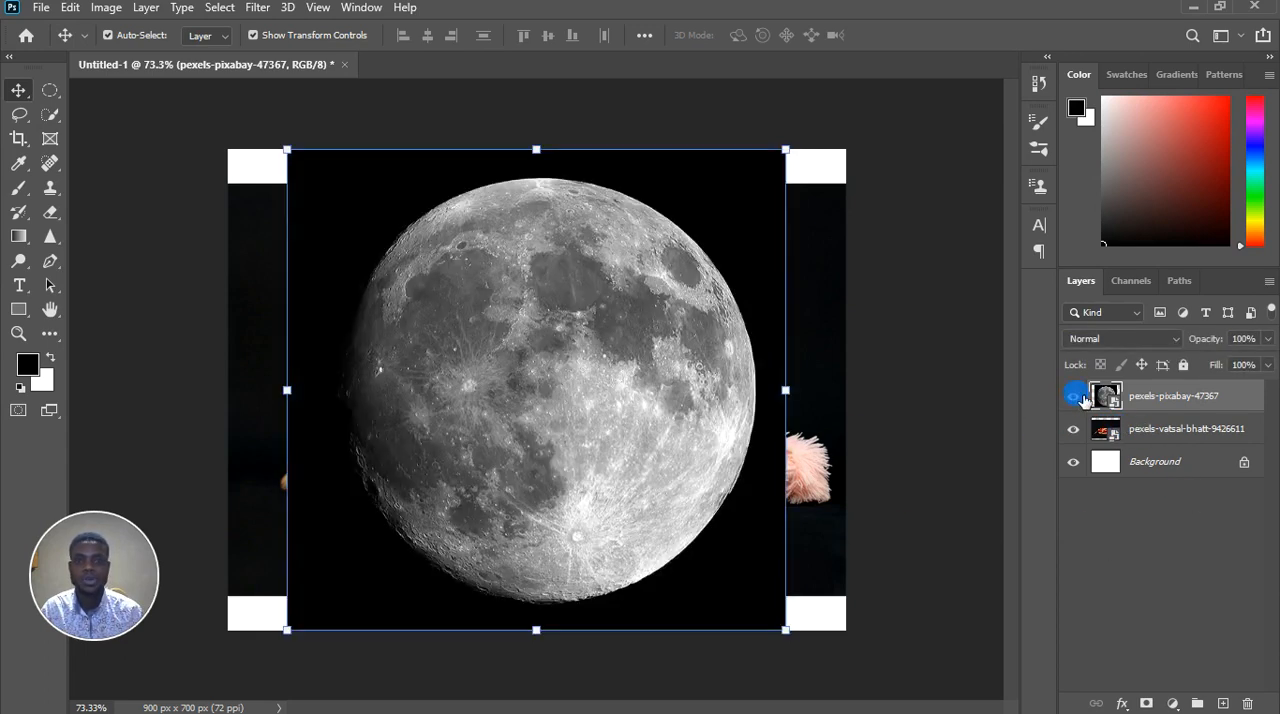
pyautogui.click(497, 376)
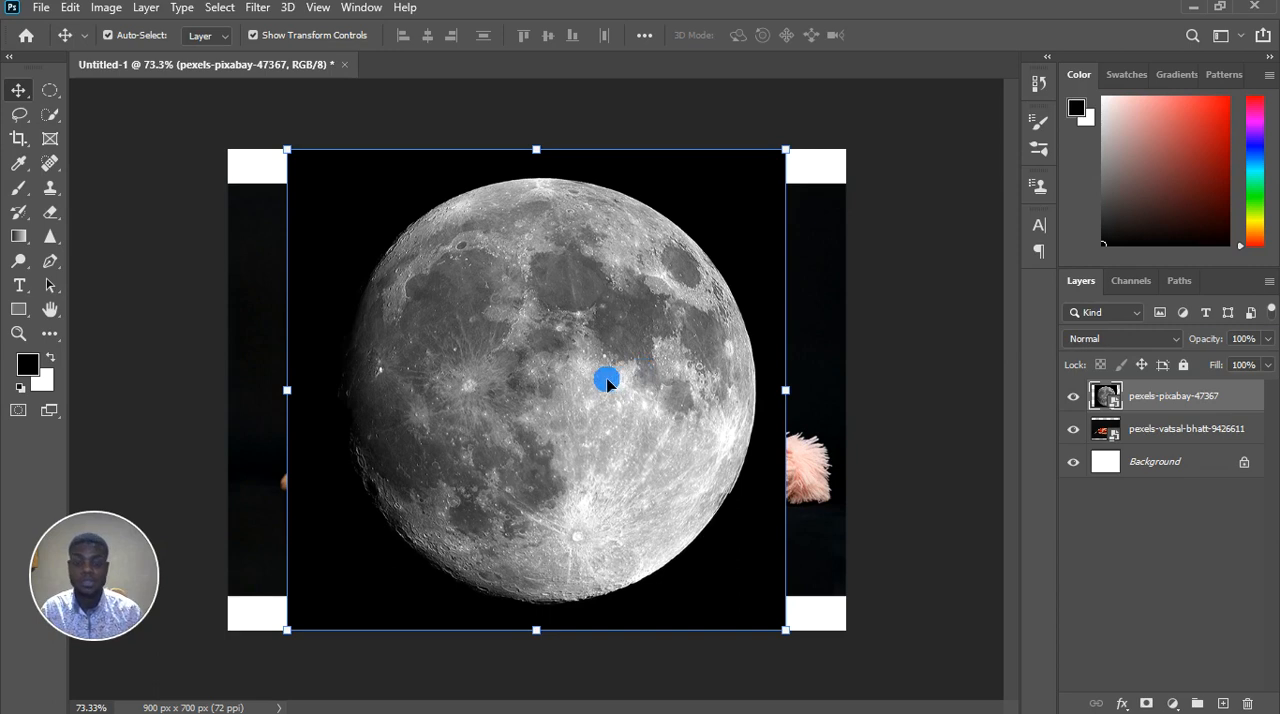
pyautogui.scroll(2, 520, 374)
pyautogui.scroll(-1, 554, 374)
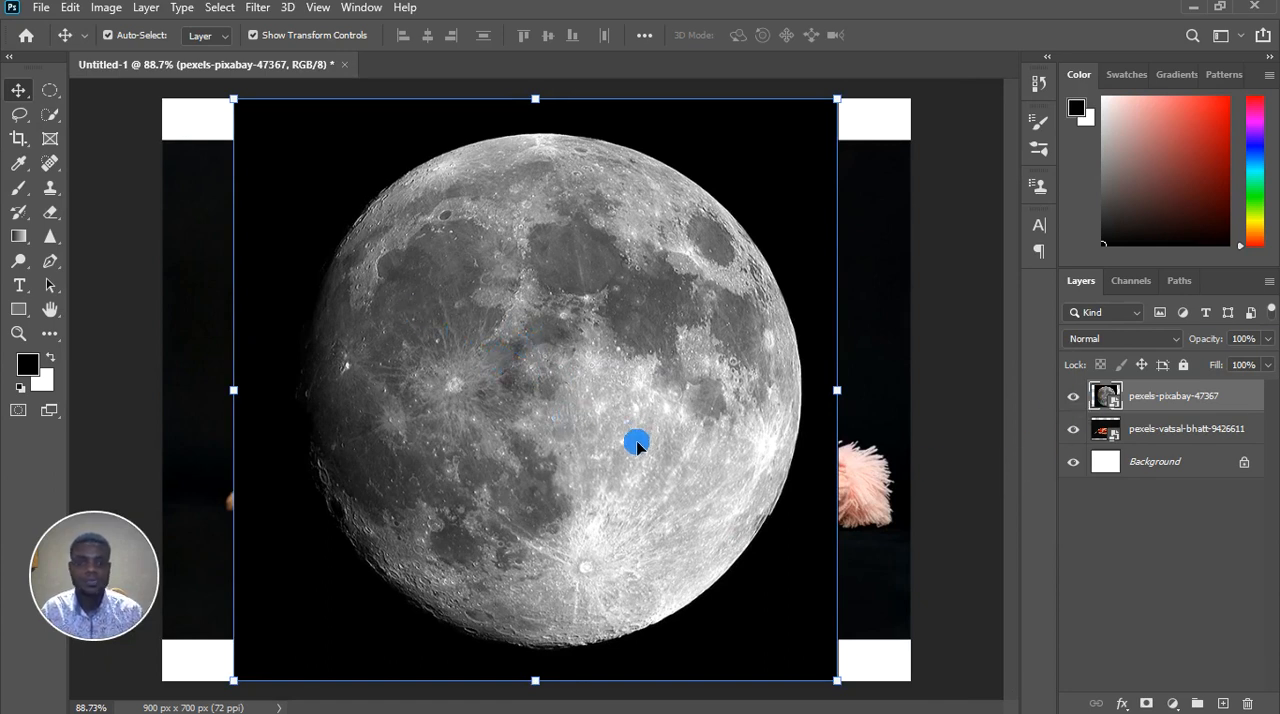
pyautogui.scroll(-1, 641, 335)
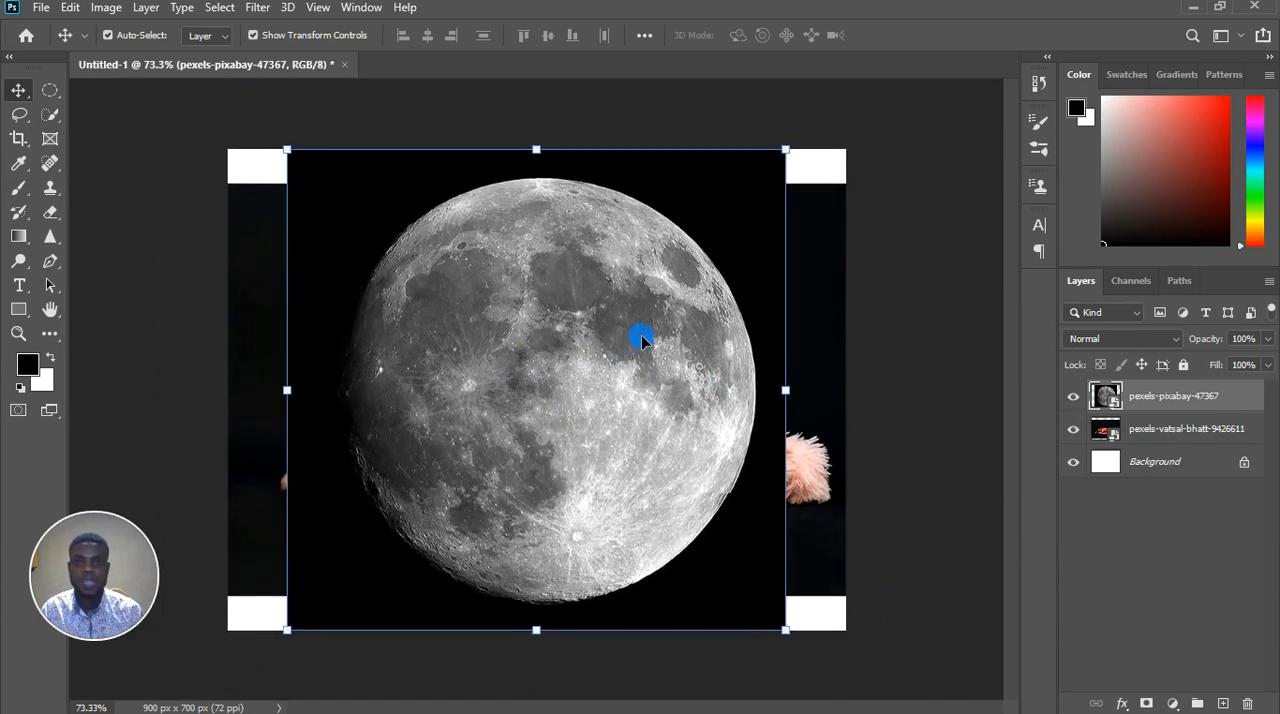
# Preview blend modes such as Lighten on the moon layer, keeping the mode at Normal
pyautogui.click(1155, 338)
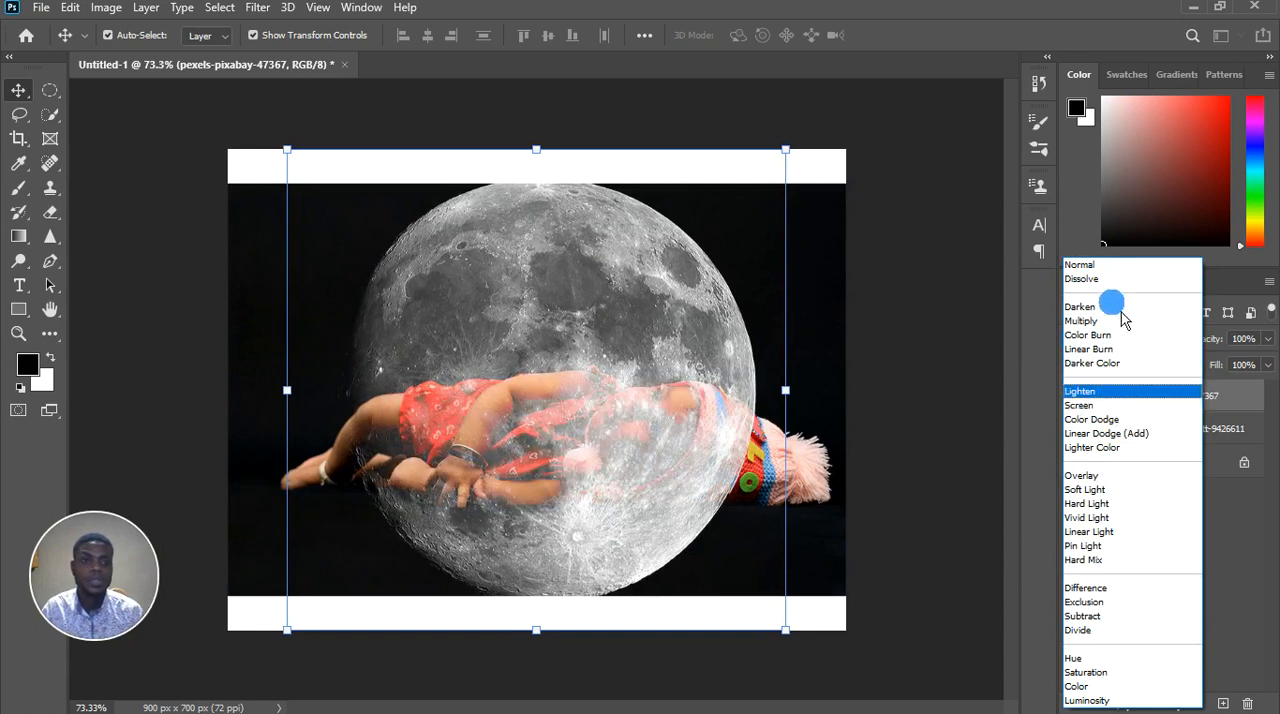
pyautogui.click(1112, 265)
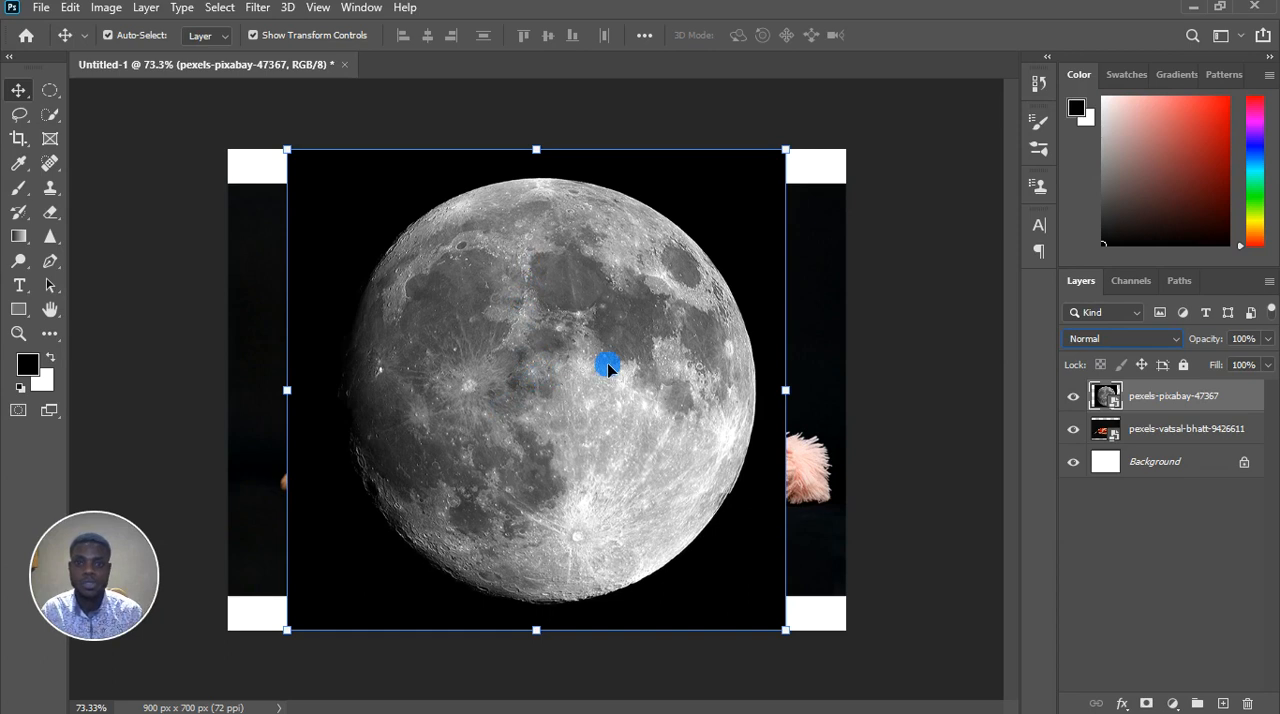
# Hide the moon layer and try to paint on the baby photo's black background with the Brush tool
pyautogui.click(1073, 398)
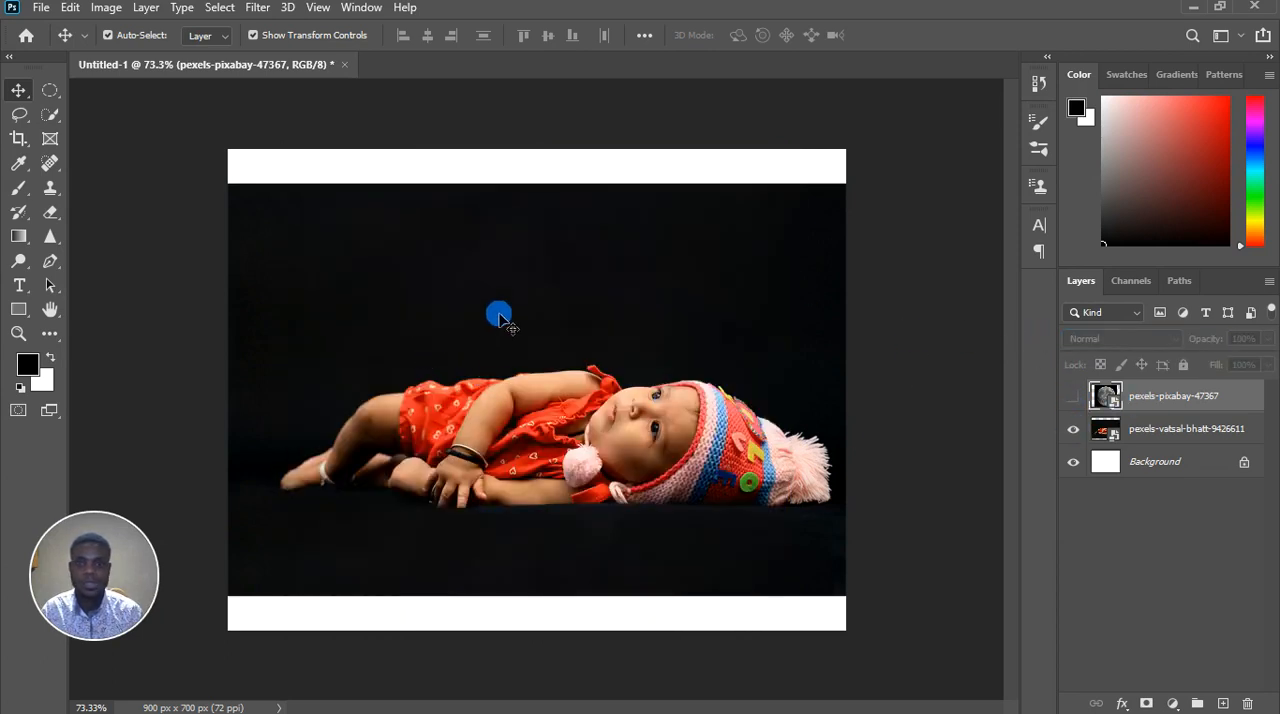
pyautogui.click(18, 188)
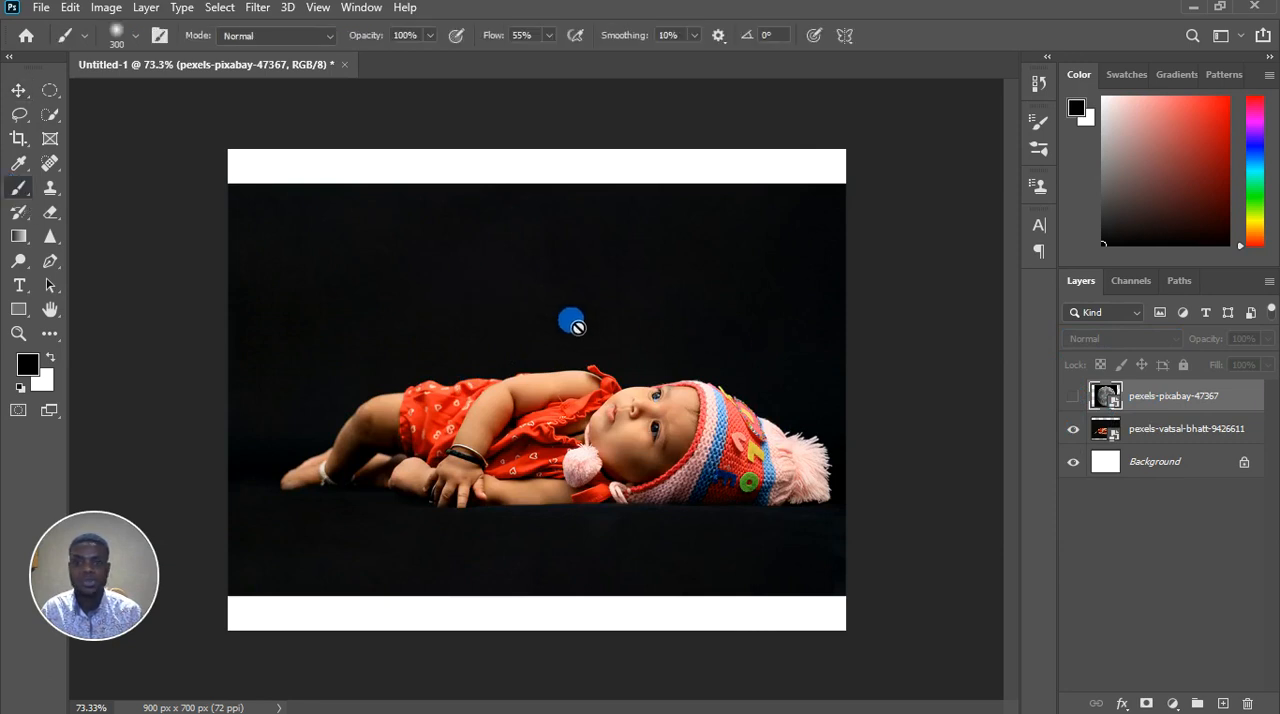
pyautogui.click(1167, 431)
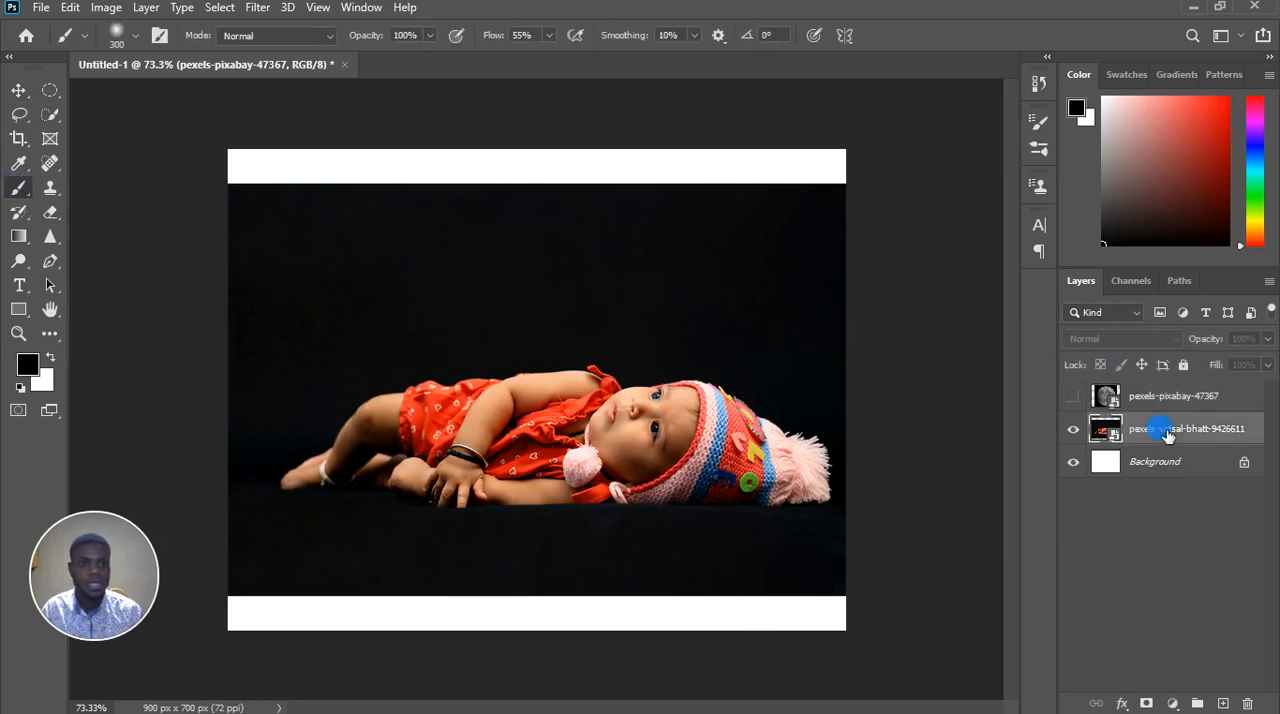
pyautogui.click(536, 316)
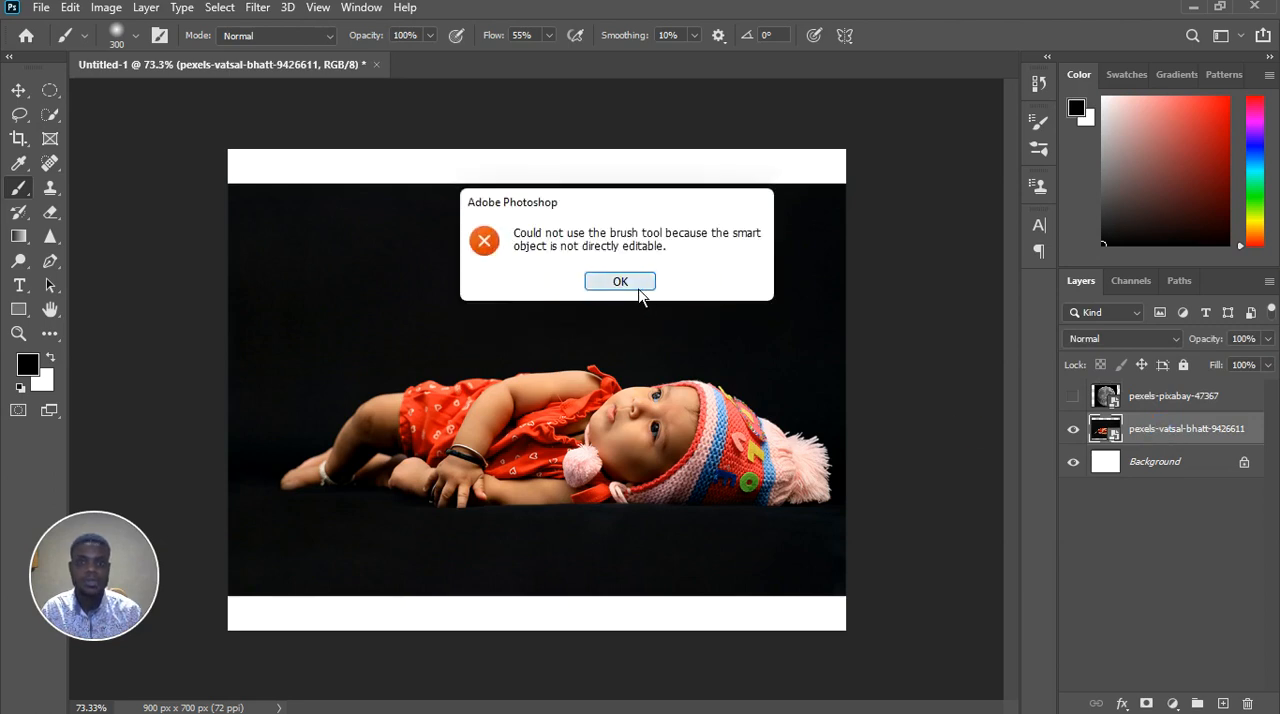
pyautogui.click(640, 287)
# Rasterize the baby photo layer and brush black over the dark area above the baby
pyautogui.rightClick(1163, 448)
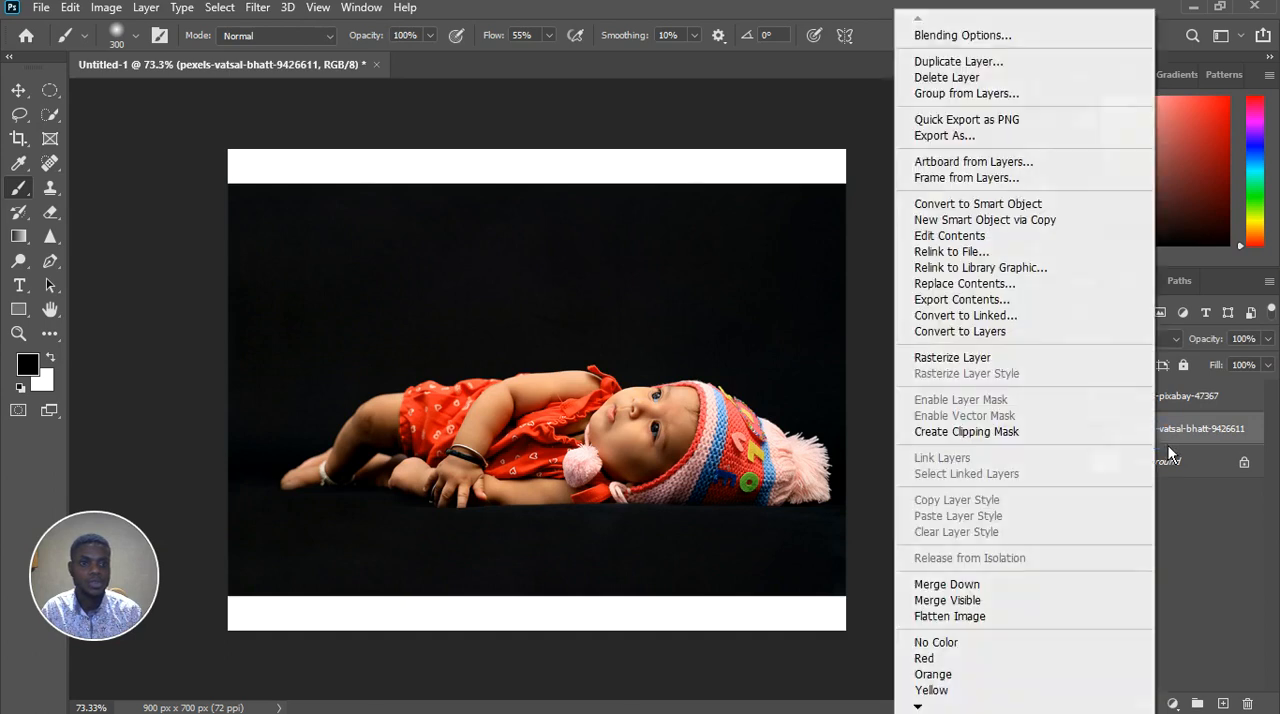
pyautogui.click(985, 360)
pyautogui.moveTo(482, 284)
pyautogui.mouseDown()
pyautogui.moveTo(599, 263)
pyautogui.moveTo(559, 267)
pyautogui.moveTo(533, 228)
pyautogui.moveTo(547, 228)
pyautogui.moveTo(570, 274)
pyautogui.moveTo(602, 257)
pyautogui.moveTo(570, 262)
pyautogui.moveTo(555, 149)
pyautogui.moveTo(547, 184)
pyautogui.moveTo(565, 193)
pyautogui.moveTo(525, 208)
pyautogui.moveTo(613, 250)
pyautogui.moveTo(667, 398)
pyautogui.moveTo(597, 332)
pyautogui.moveTo(576, 264)
pyautogui.moveTo(633, 255)
pyautogui.mouseUp()
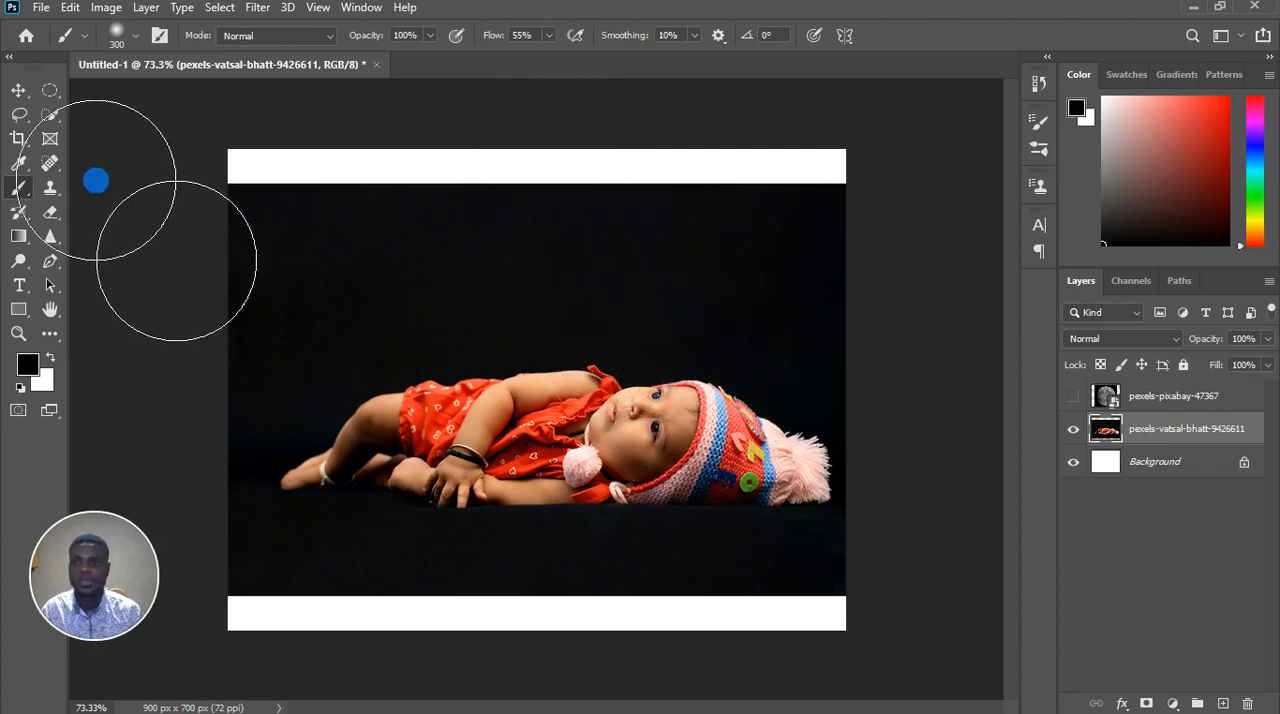
# Move the baby photo straight down so its lower edge extends slightly past the canvas
pyautogui.click(17, 90)
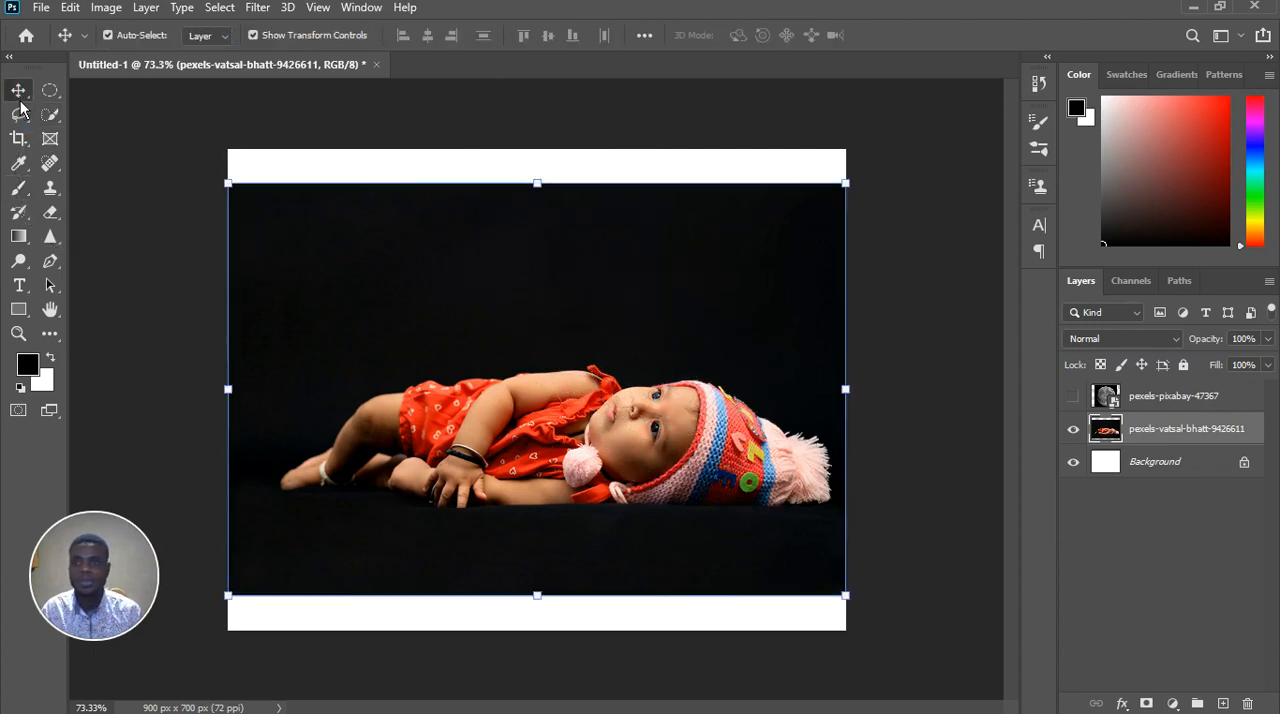
pyautogui.click(637, 291)
pyautogui.moveTo(557, 265); pyautogui.dragTo(560, 305)
pyautogui.moveTo(558, 310); pyautogui.dragTo(558, 324)
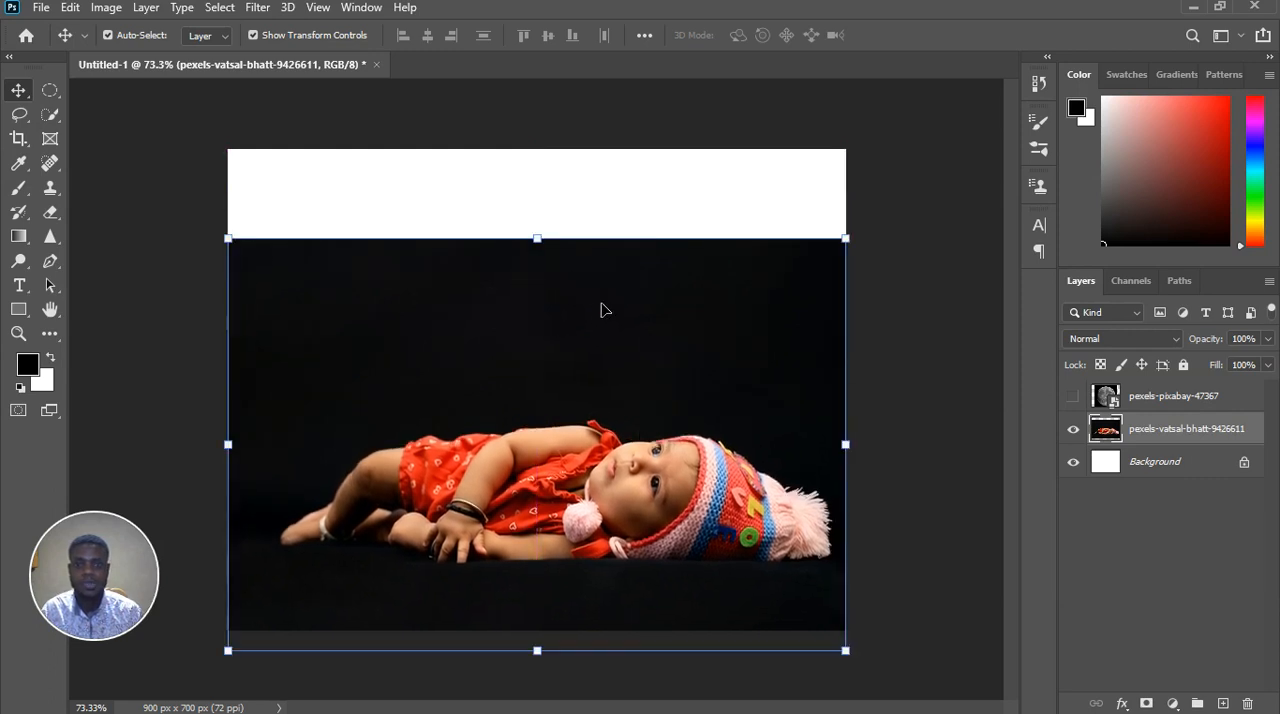
# Make a full-width rectangular selection over the white band above the photo, overlapping a thin strip of its black background
pyautogui.click(57, 98)
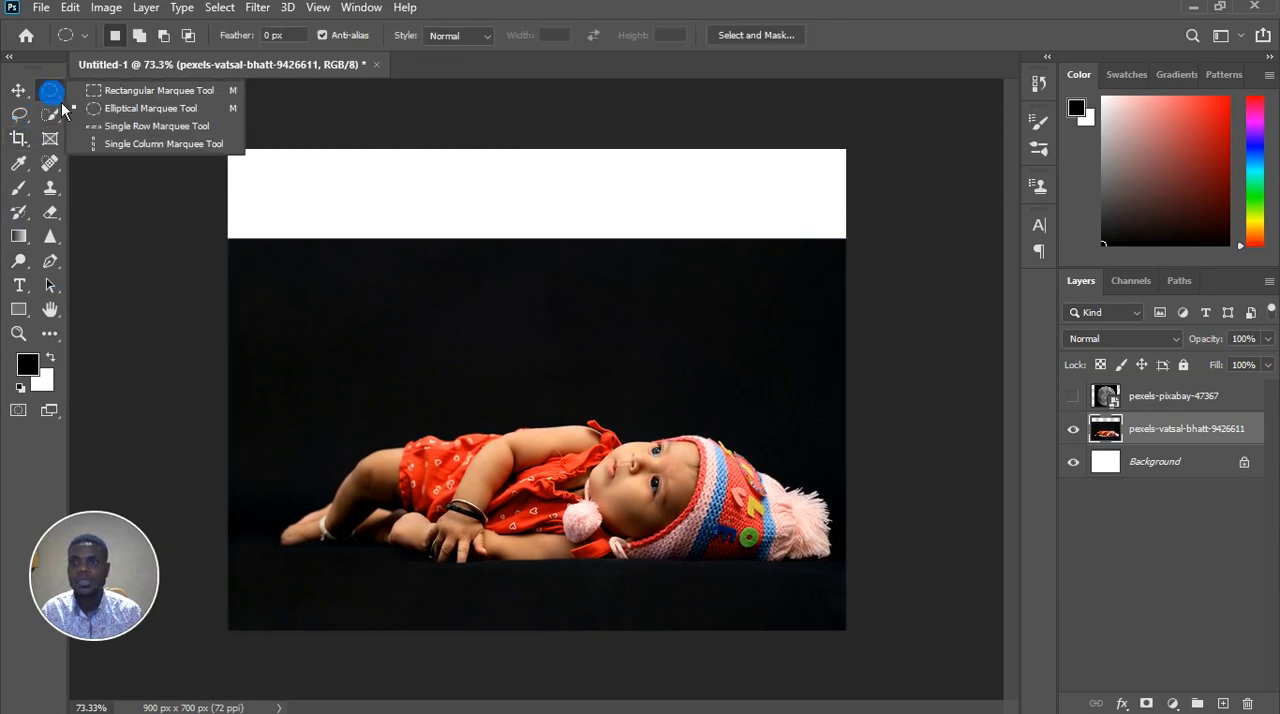
pyautogui.click(172, 94)
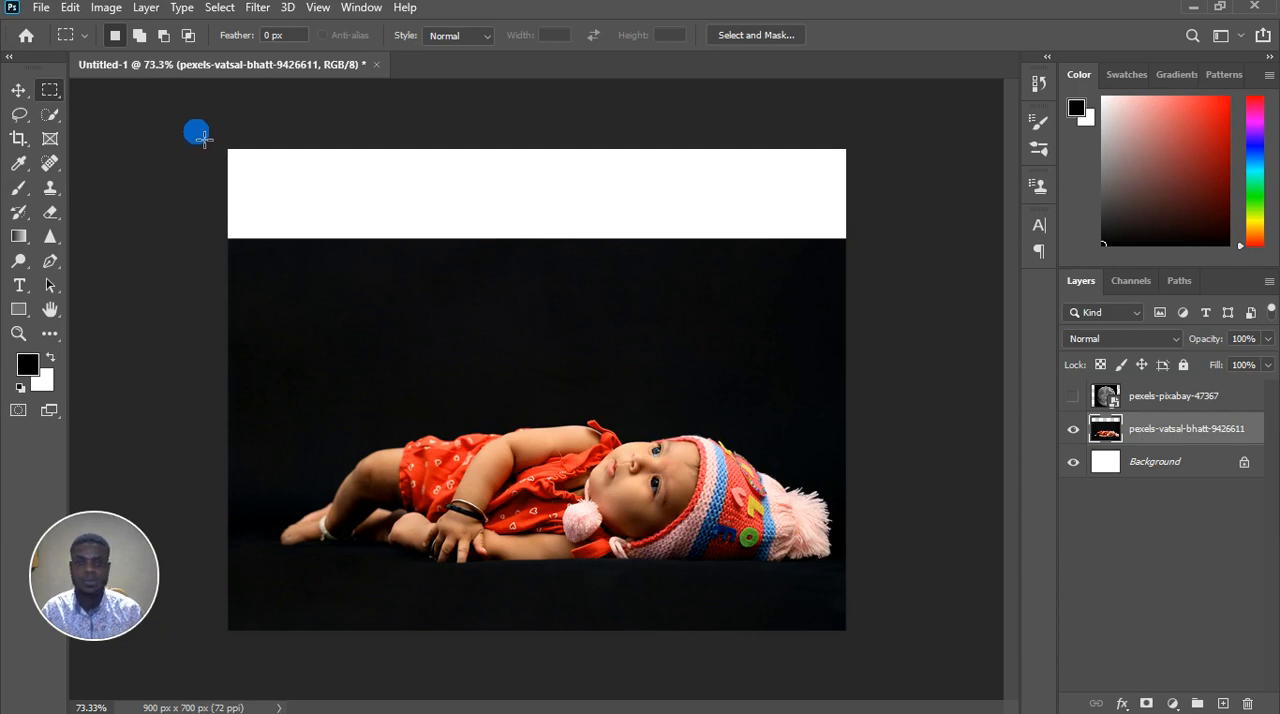
pyautogui.moveTo(203, 139); pyautogui.dragTo(845, 270)
# Fill the selected band using Content-Aware with Color Adaptation, Normal mode and 100% opacity
pyautogui.press('shift')
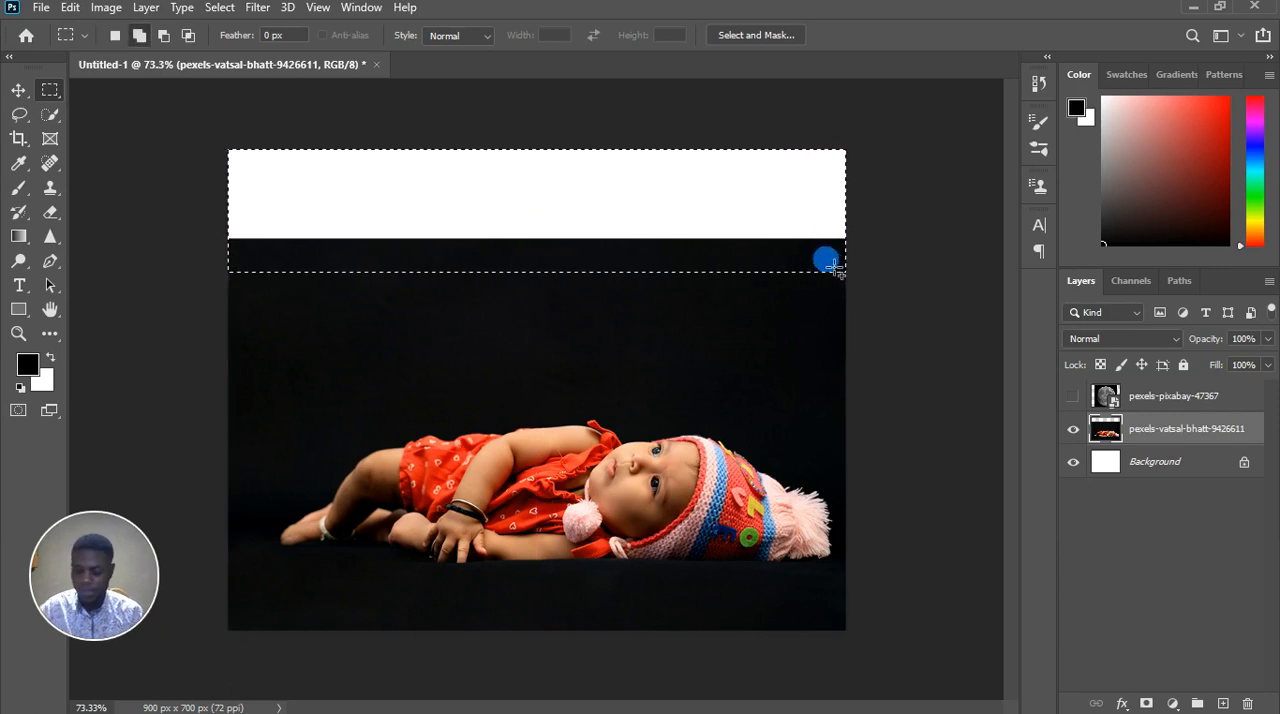
pyautogui.hotkey('shift', 'BackSpace')
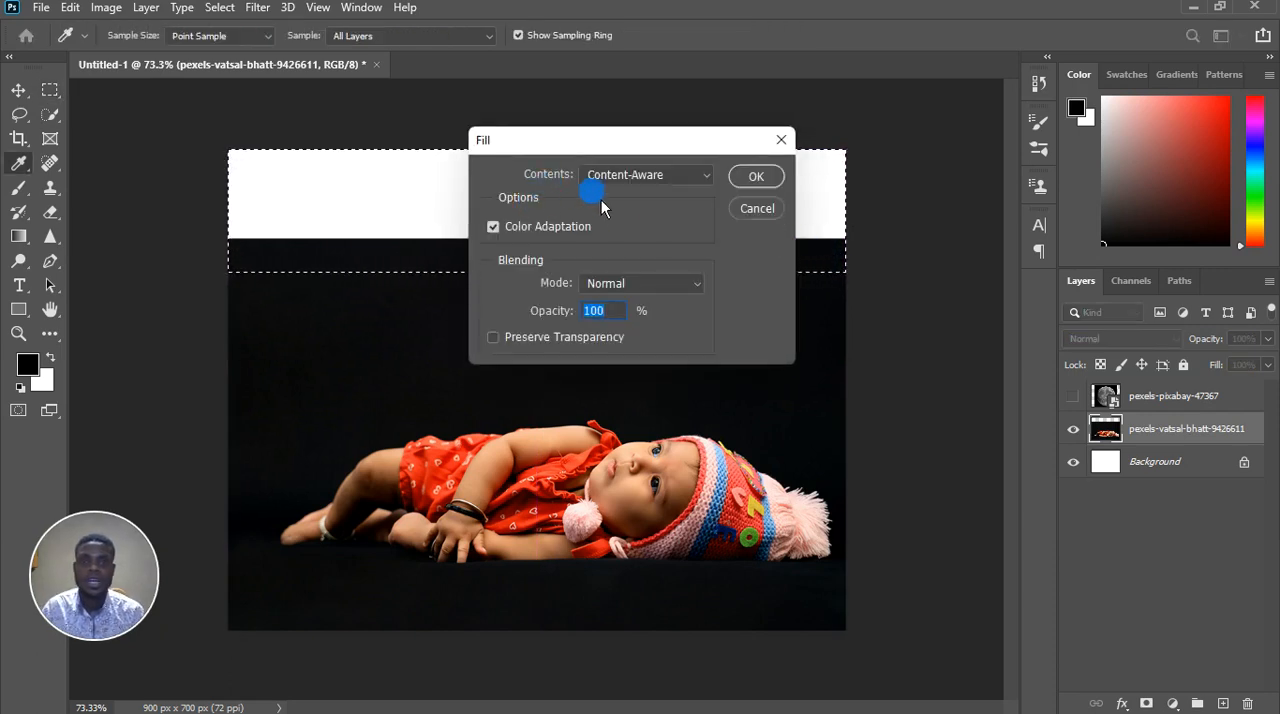
pyautogui.click(786, 148)
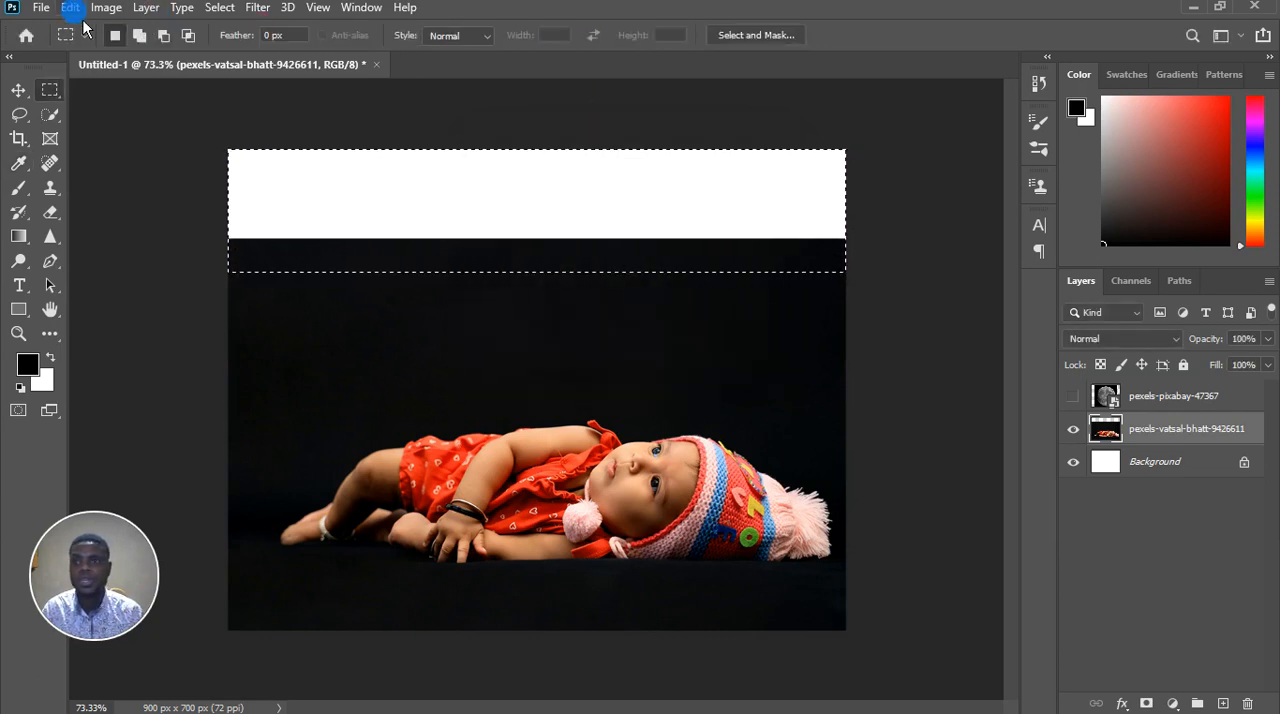
pyautogui.click(70, 8)
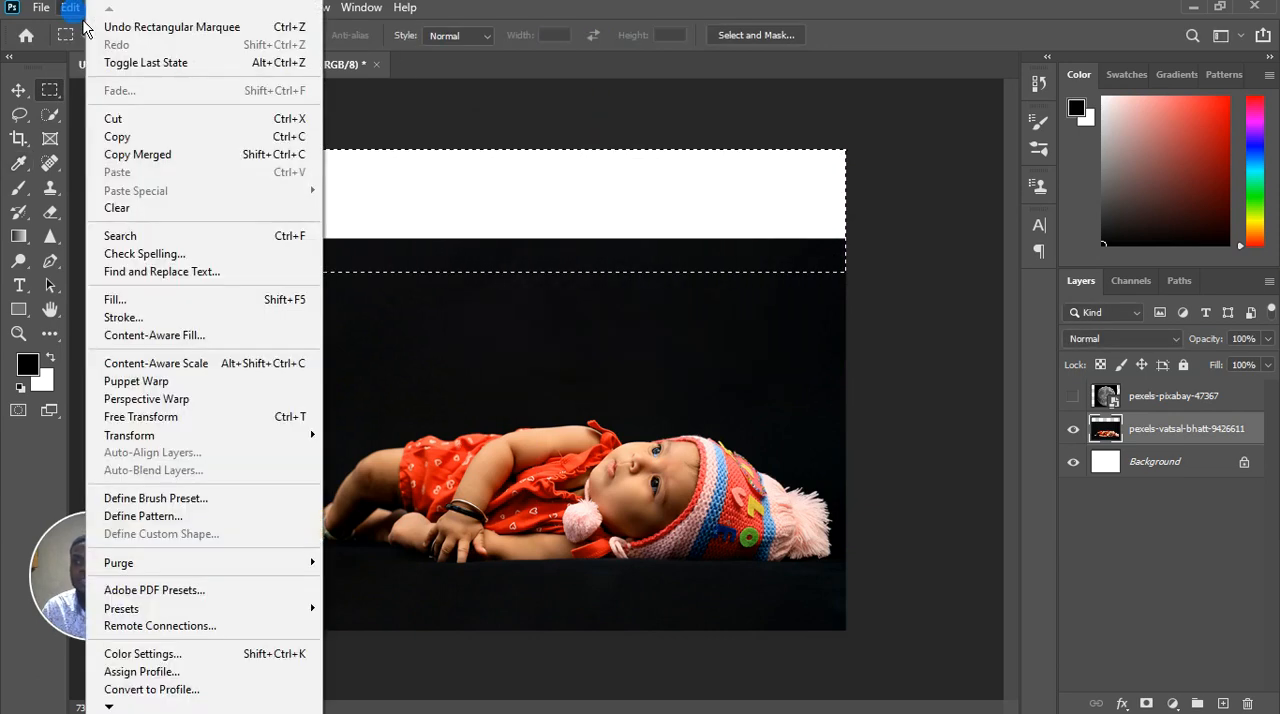
pyautogui.click(165, 300)
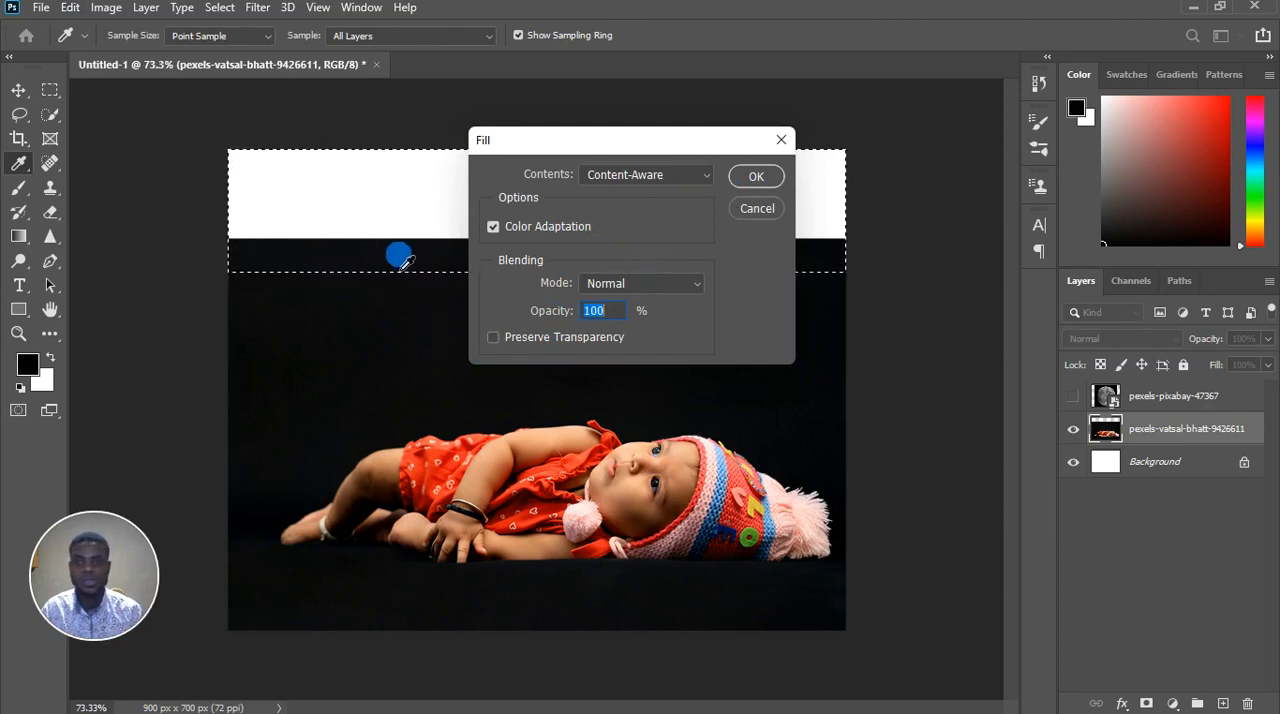
pyautogui.moveTo(664, 135); pyautogui.dragTo(913, 188)
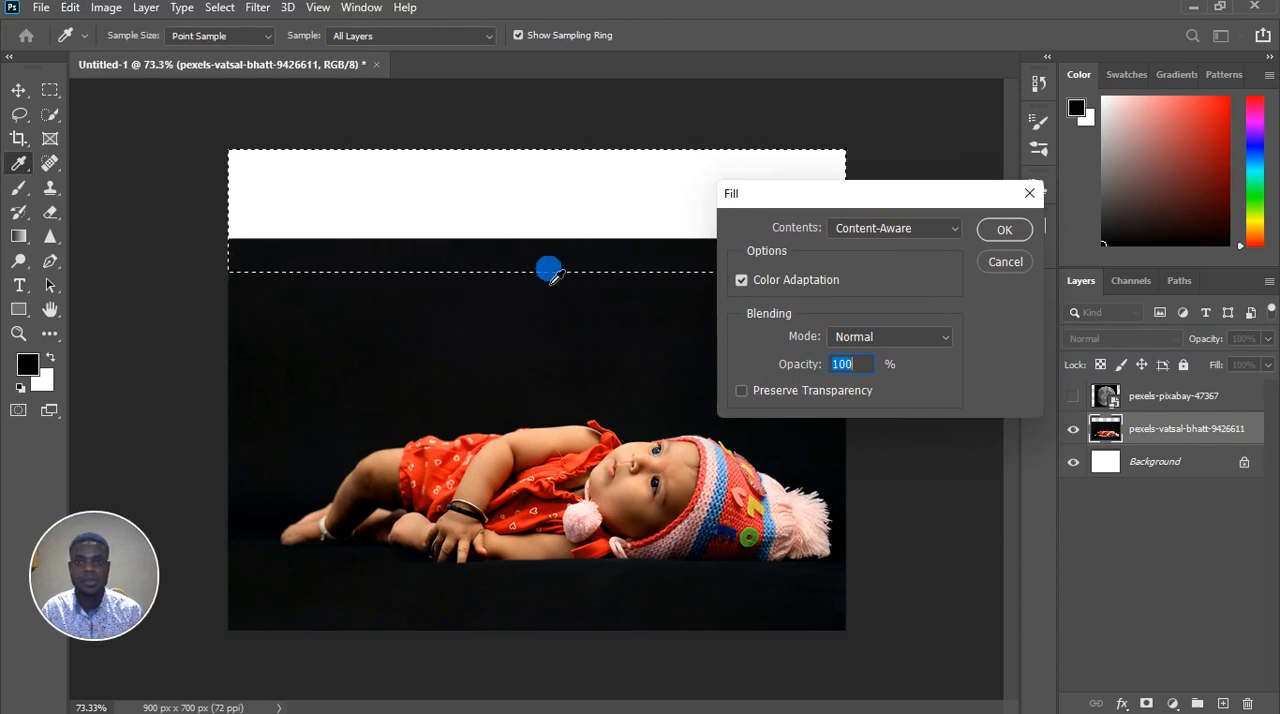
pyautogui.moveTo(900, 200); pyautogui.dragTo(639, 217)
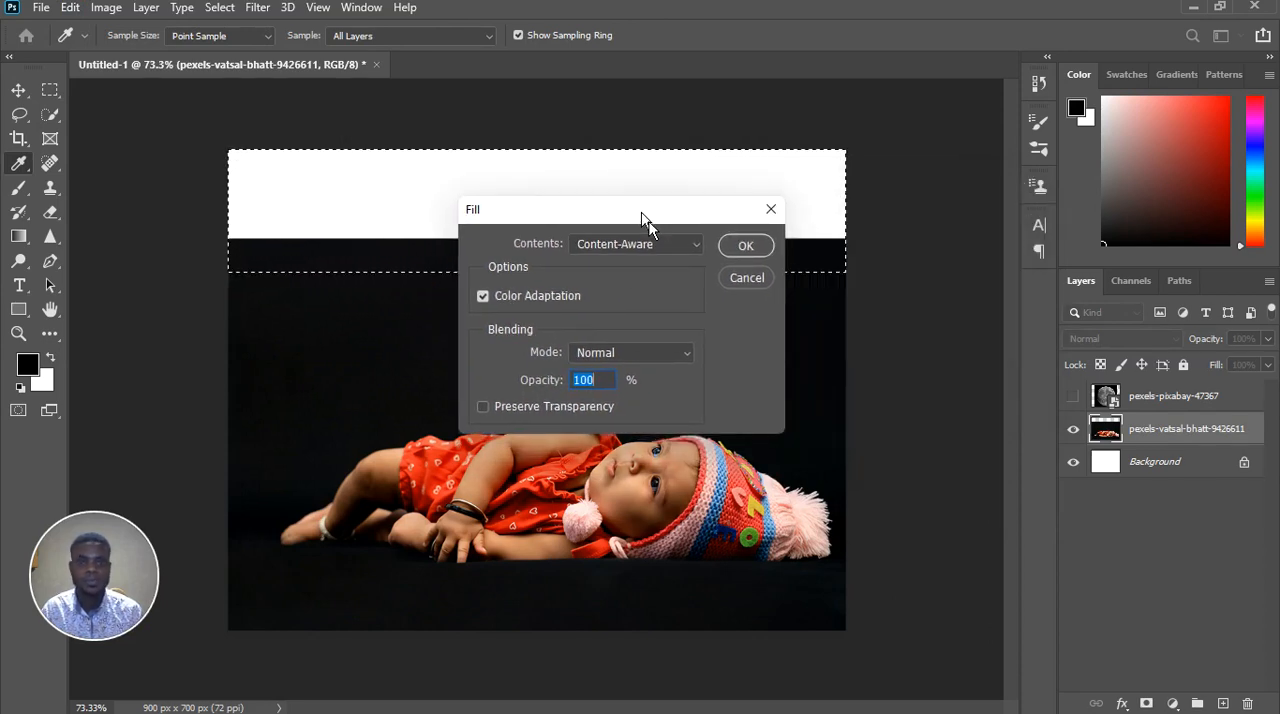
pyautogui.click(764, 255)
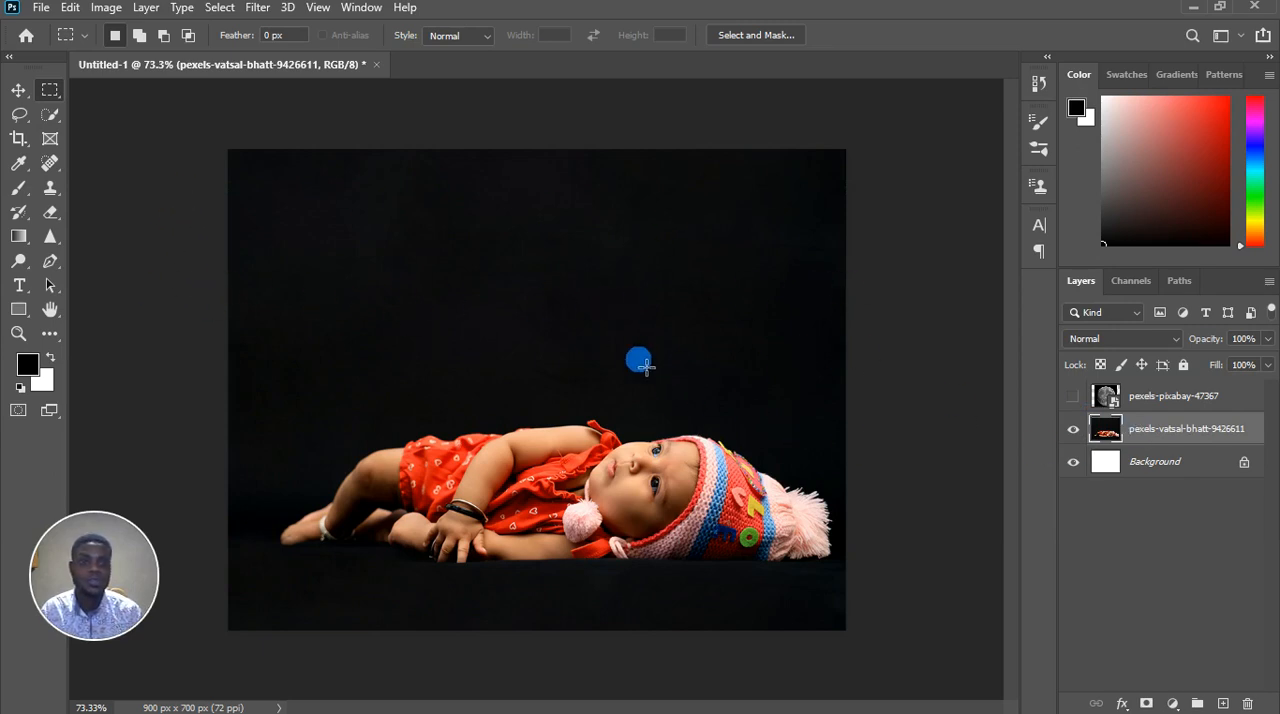
# Hide the baby photo layer and show the moon layer
pyautogui.click(18, 187)
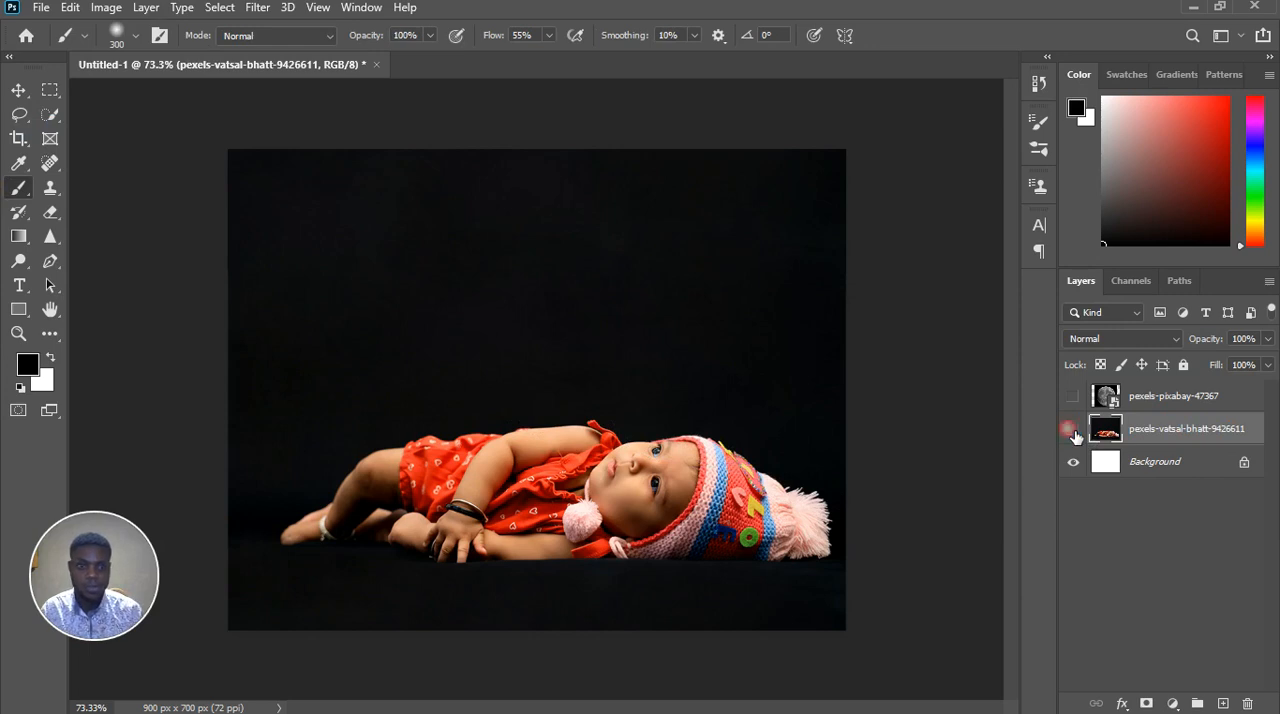
pyautogui.click(1073, 429)
pyautogui.click(1073, 397)
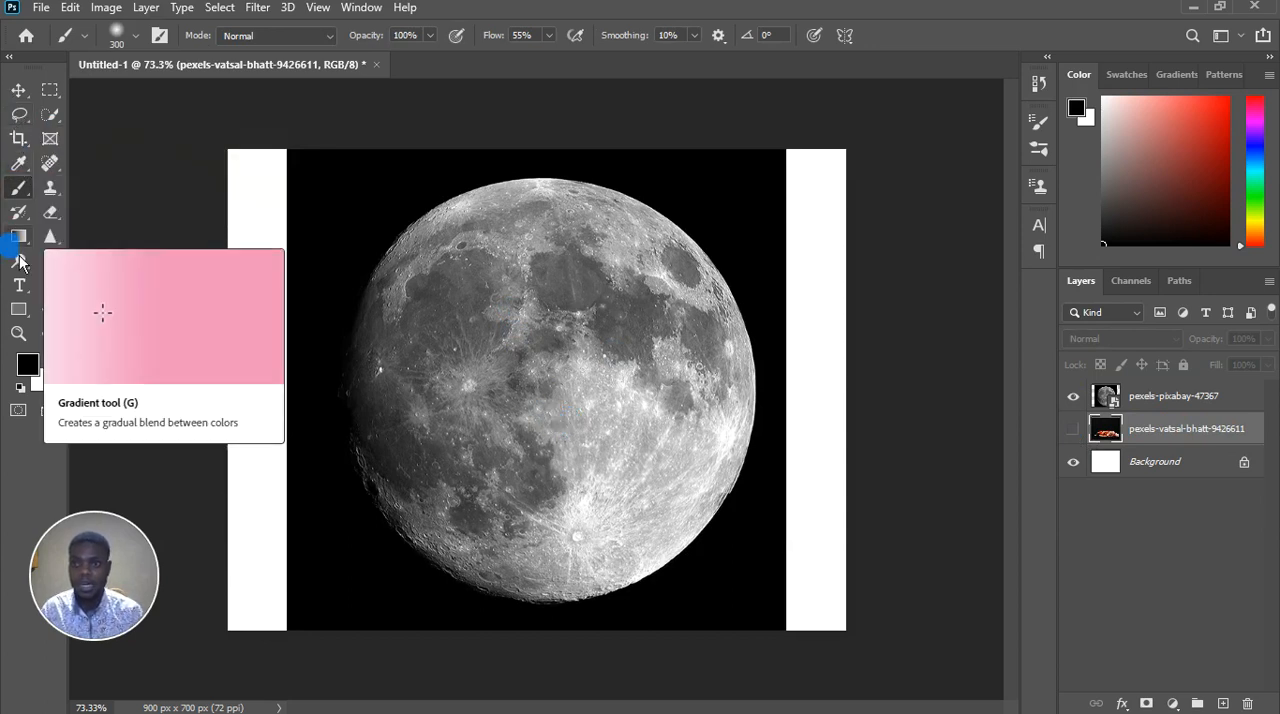
# Draw a circular selection of about 586 by 586 px around the moon with the Elliptical Marquee tool
pyautogui.click(59, 87)
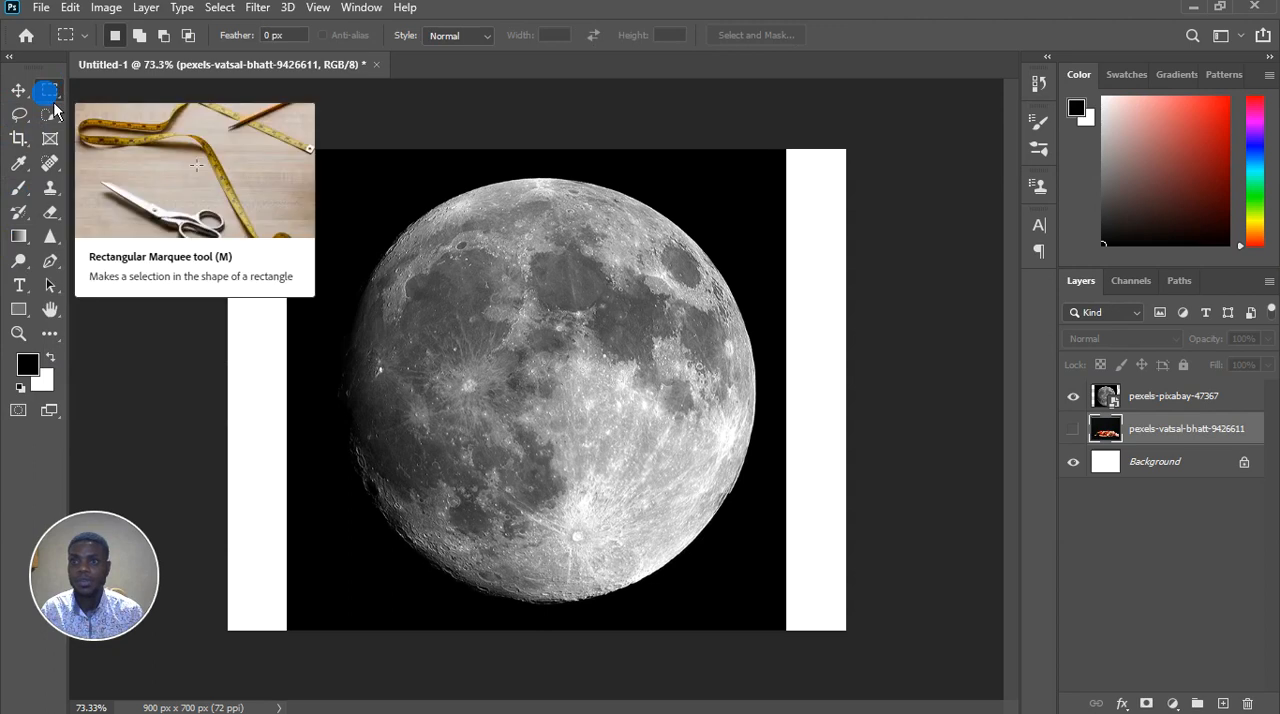
pyautogui.rightClick(59, 87)
pyautogui.click(96, 108)
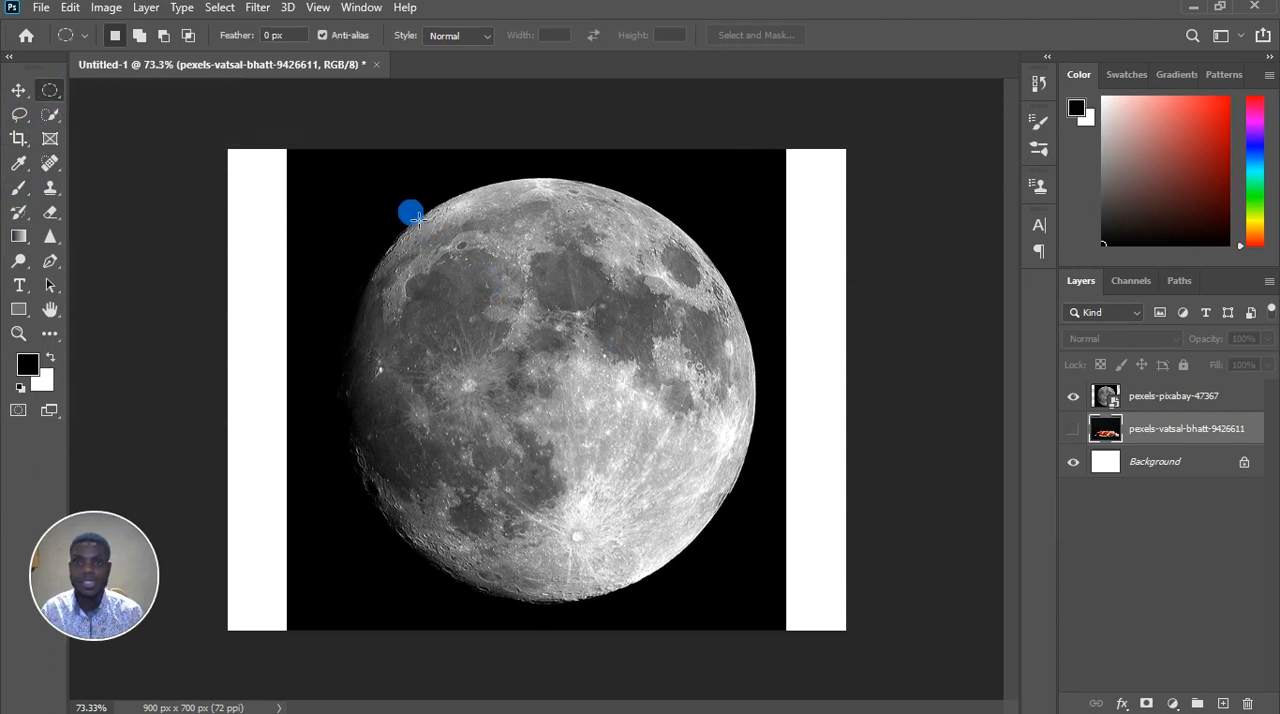
pyautogui.moveTo(416, 218); pyautogui.dragTo(760, 609)
pyautogui.press('space')
pyautogui.press('space')
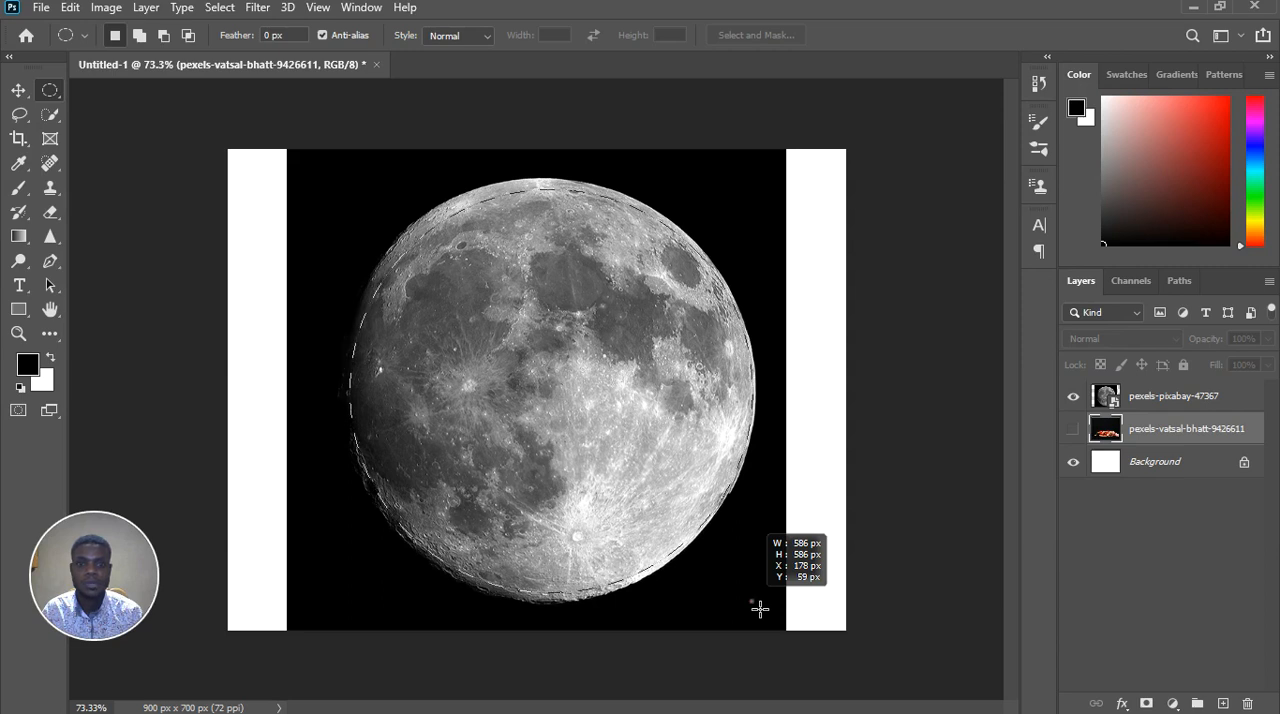
pyautogui.moveTo(760, 609); pyautogui.dragTo(758, 606)
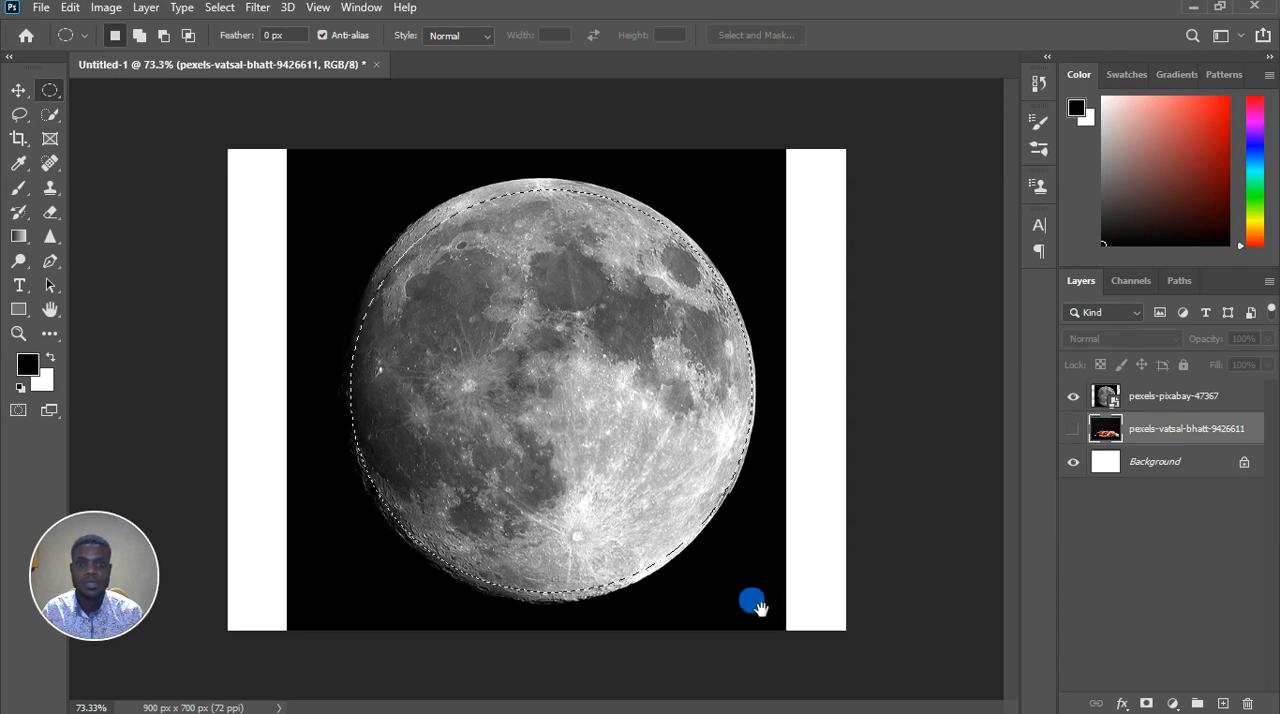
# Rasterize the moon layer, pexels-pixabay-47367
pyautogui.click(1150, 405)
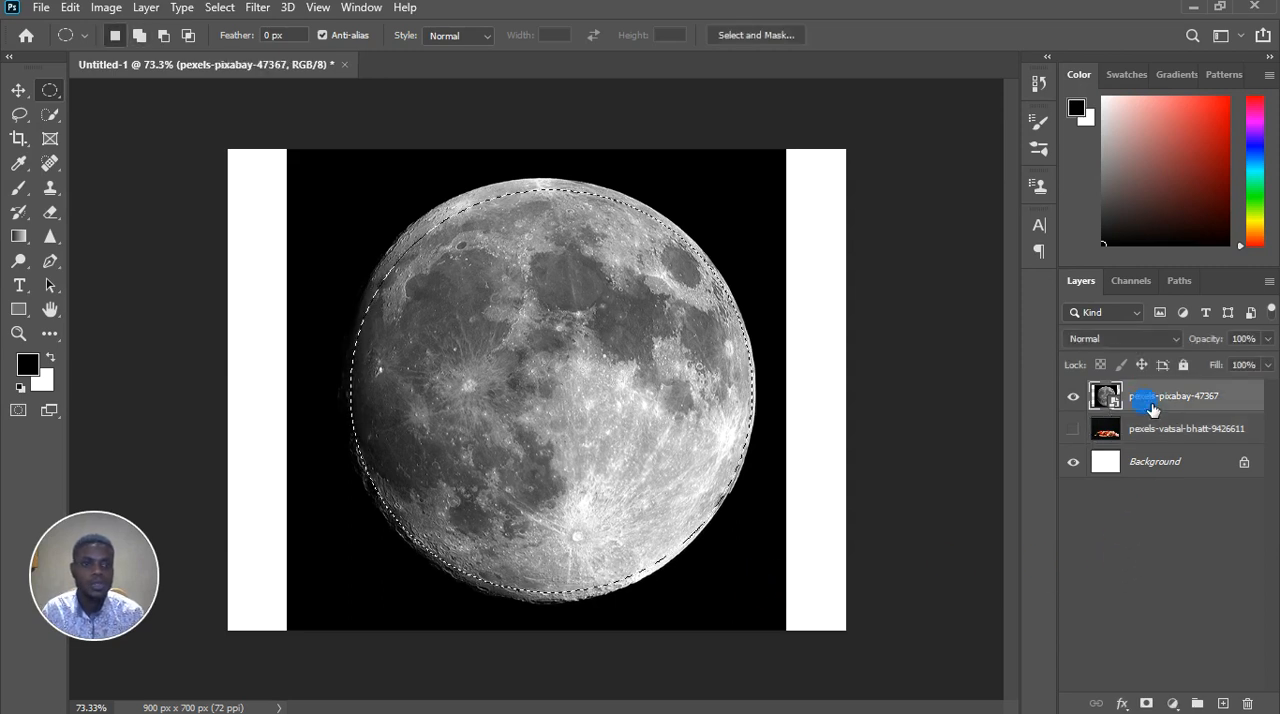
pyautogui.rightClick(1152, 408)
pyautogui.click(975, 360)
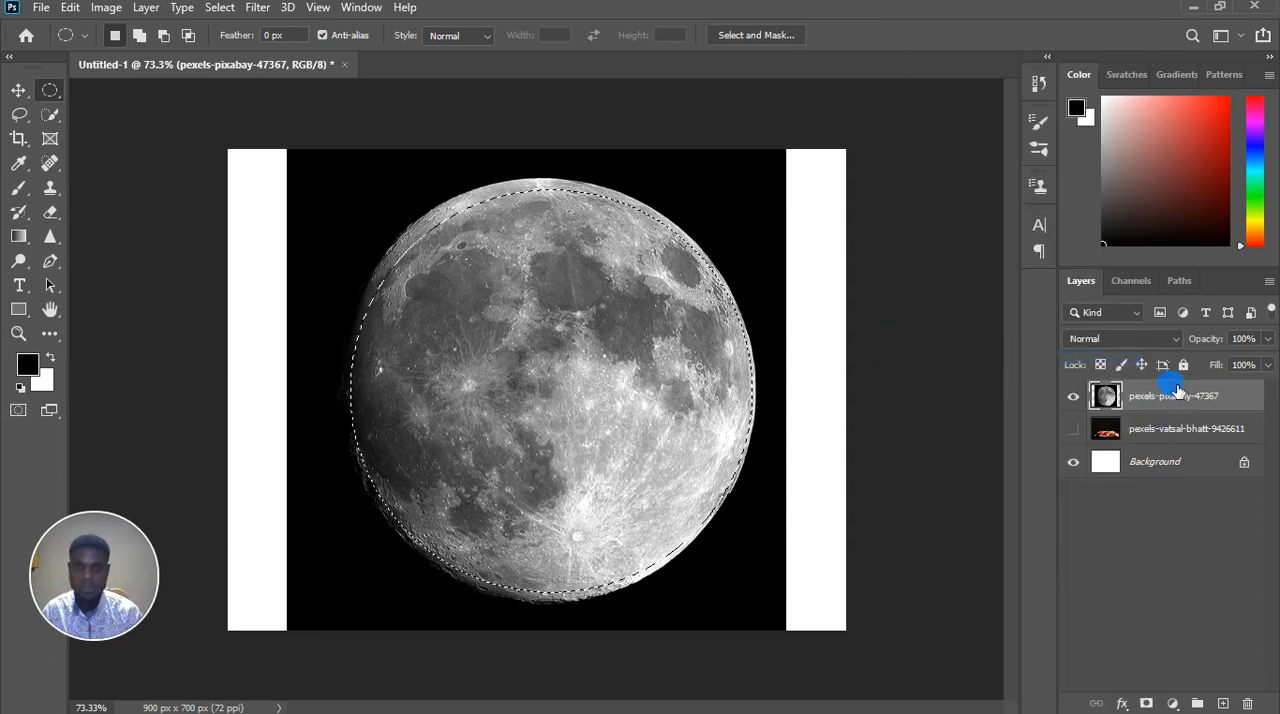
# Copy the selected moon to a new layer and delete the original pexels-pixabay-47367 layer
pyautogui.hotkey('ctrl', 'j')
pyautogui.click(1074, 430)
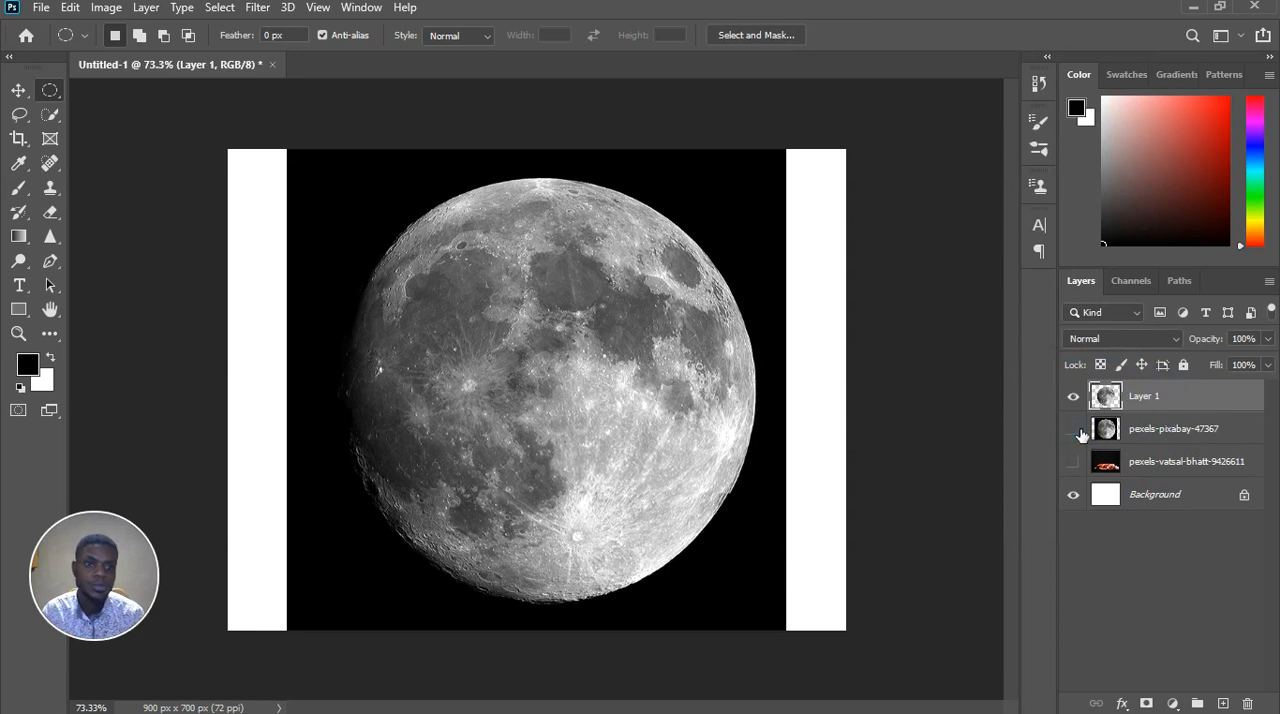
pyautogui.click(1078, 431)
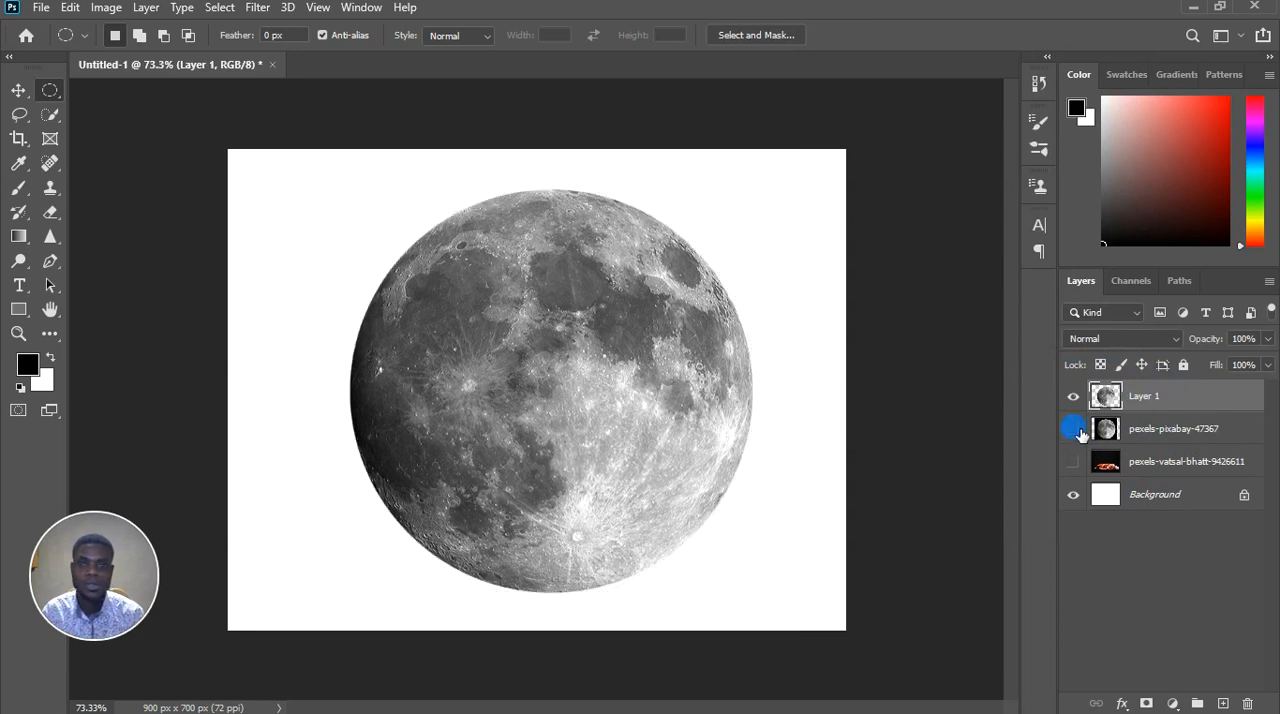
pyautogui.click(1175, 440)
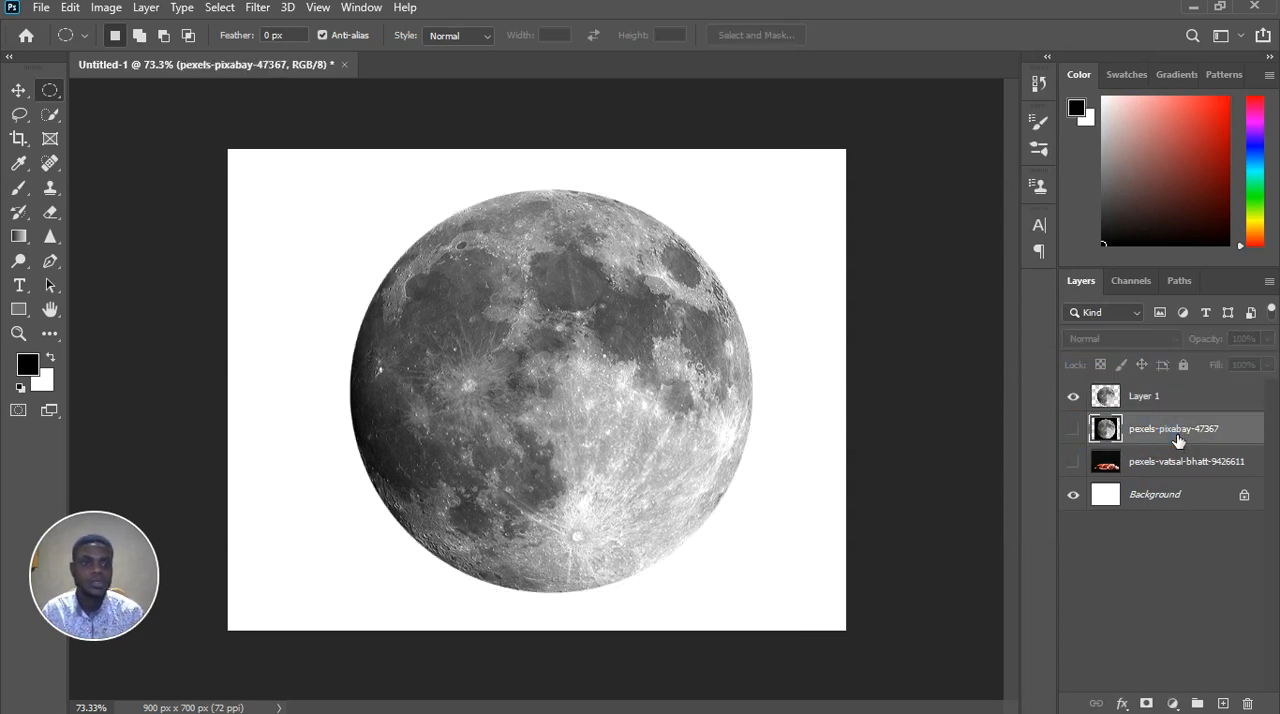
pyautogui.moveTo(1178, 440); pyautogui.dragTo(1247, 704)
# Show the baby photo layer, pexels-vatsal-bhatt-9426611, beneath the moon cutout
pyautogui.click(1076, 420)
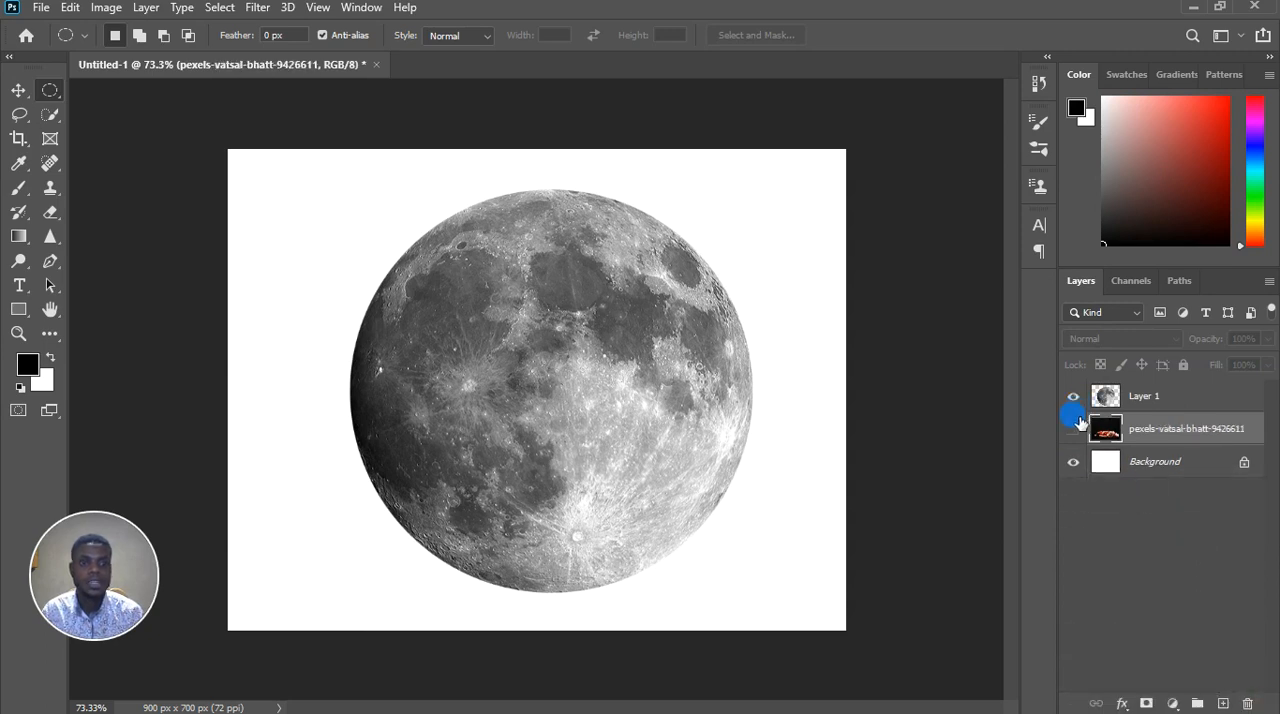
pyautogui.click(1075, 426)
pyautogui.click(385, 351)
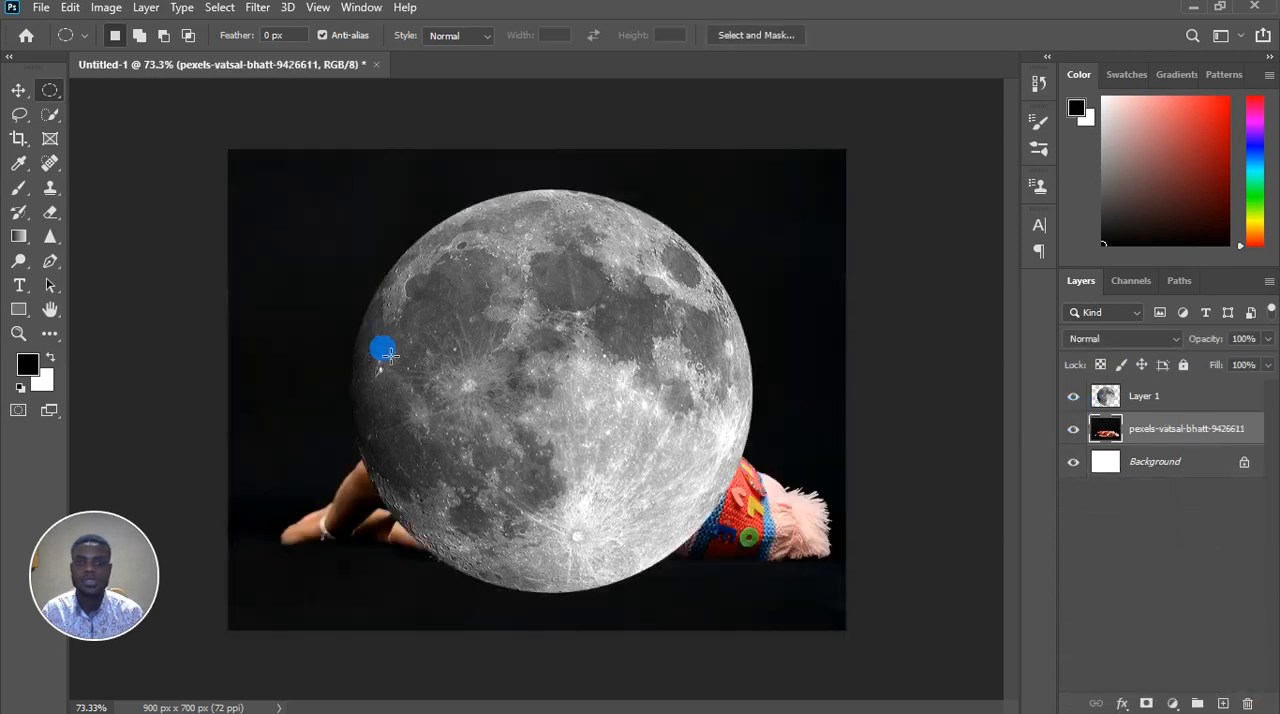
# Scale the moon cutout down to about 41% and position it above the baby at about X 470, Y 182 px
pyautogui.click(18, 90)
pyautogui.click(525, 389)
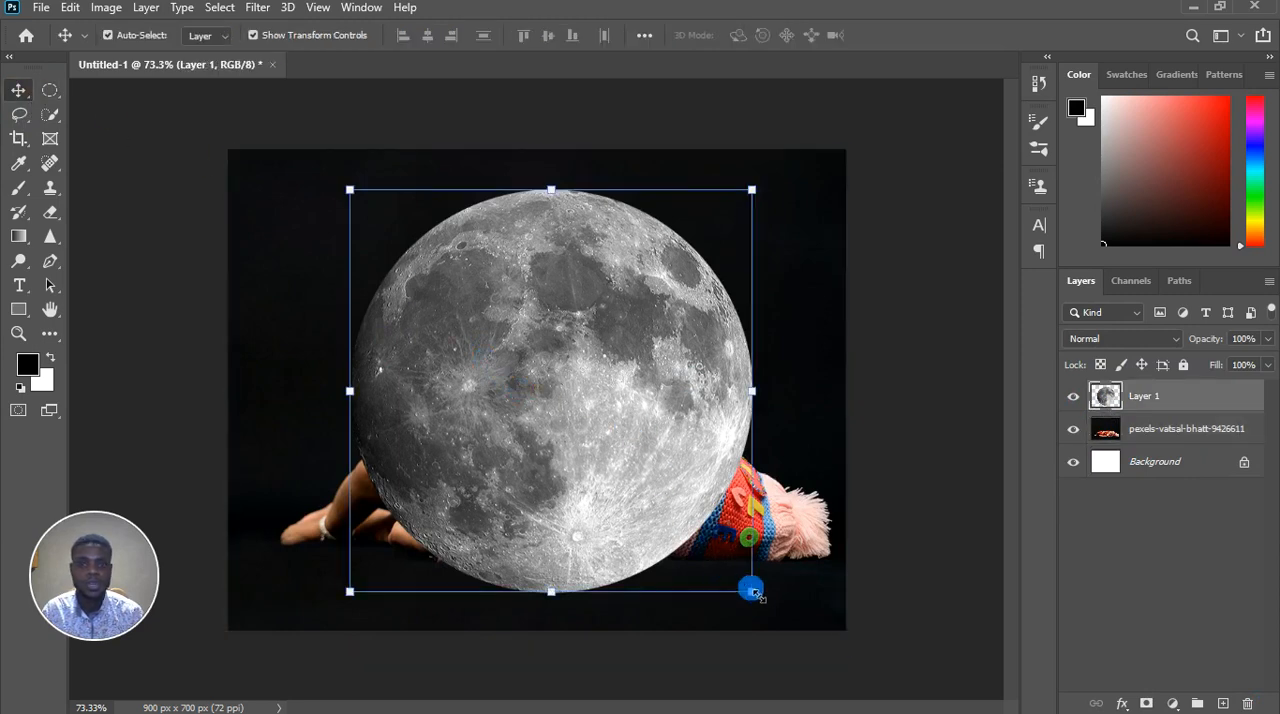
pyautogui.moveTo(750, 588); pyautogui.dragTo(585, 360)
pyautogui.moveTo(389, 266); pyautogui.dragTo(494, 266)
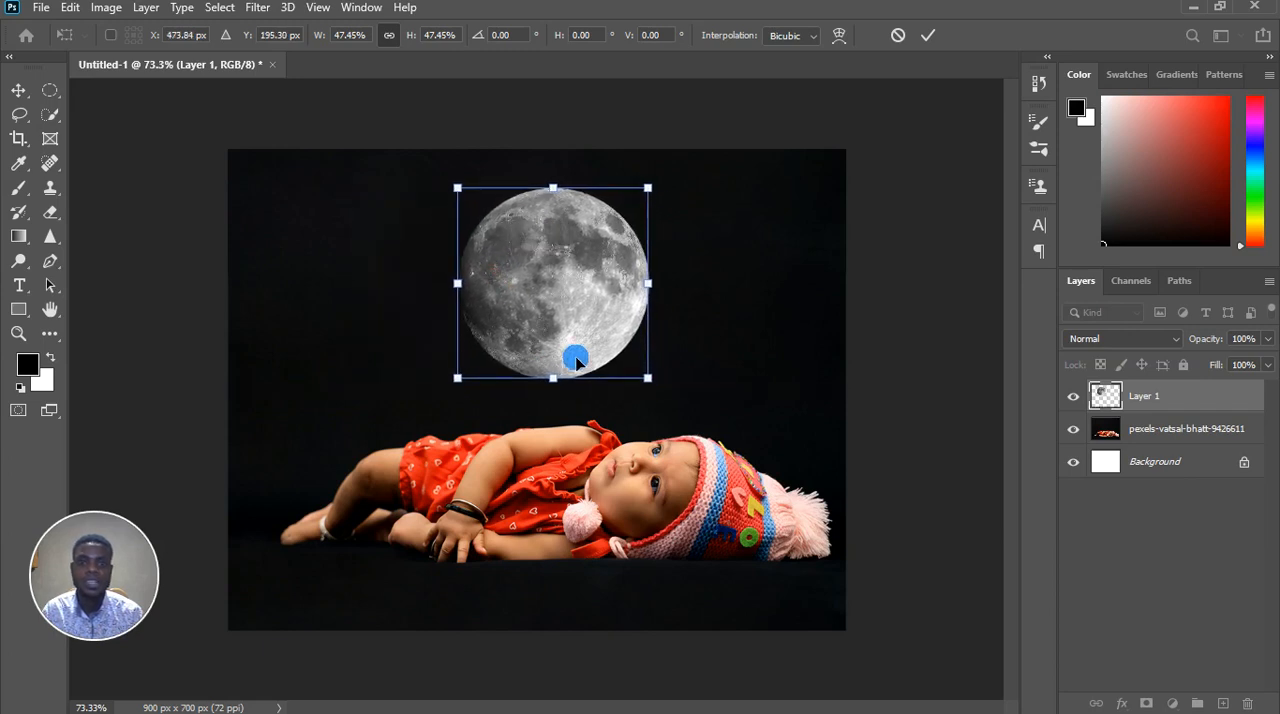
pyautogui.moveTo(650, 380); pyautogui.dragTo(626, 366)
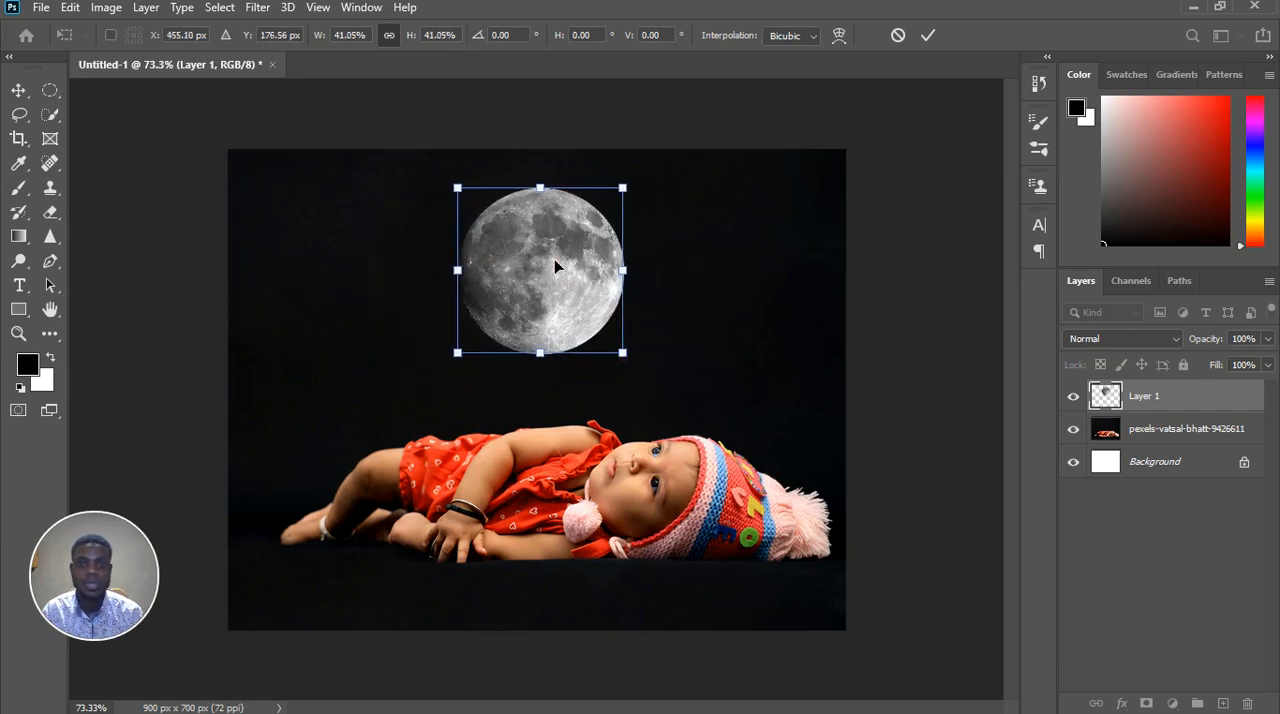
pyautogui.moveTo(557, 263)
pyautogui.mouseDown()
pyautogui.moveTo(566, 287)
pyautogui.moveTo(565, 268)
pyautogui.mouseUp()
pyautogui.scroll(-5, 566, 284)
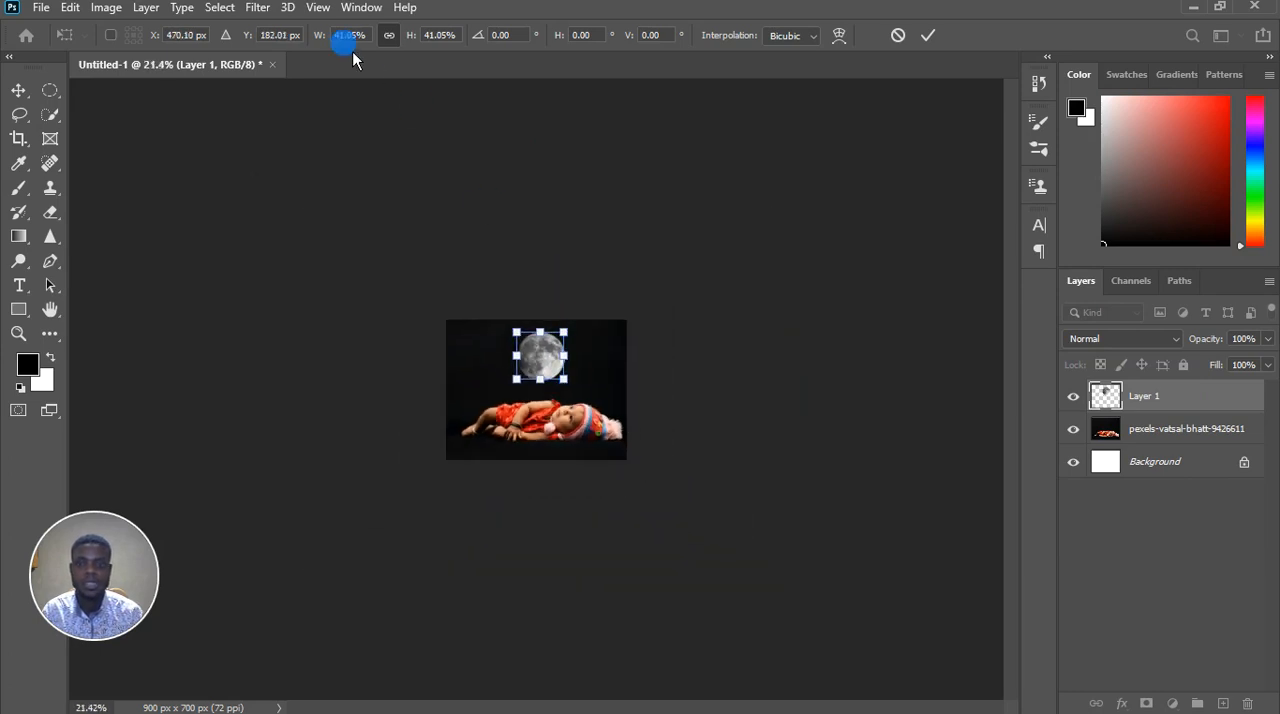
# Apply the moon's transform, turn off the transform controls, and nudge the moon slightly up and to the right above the baby
pyautogui.click(18, 90)
pyautogui.click(258, 36)
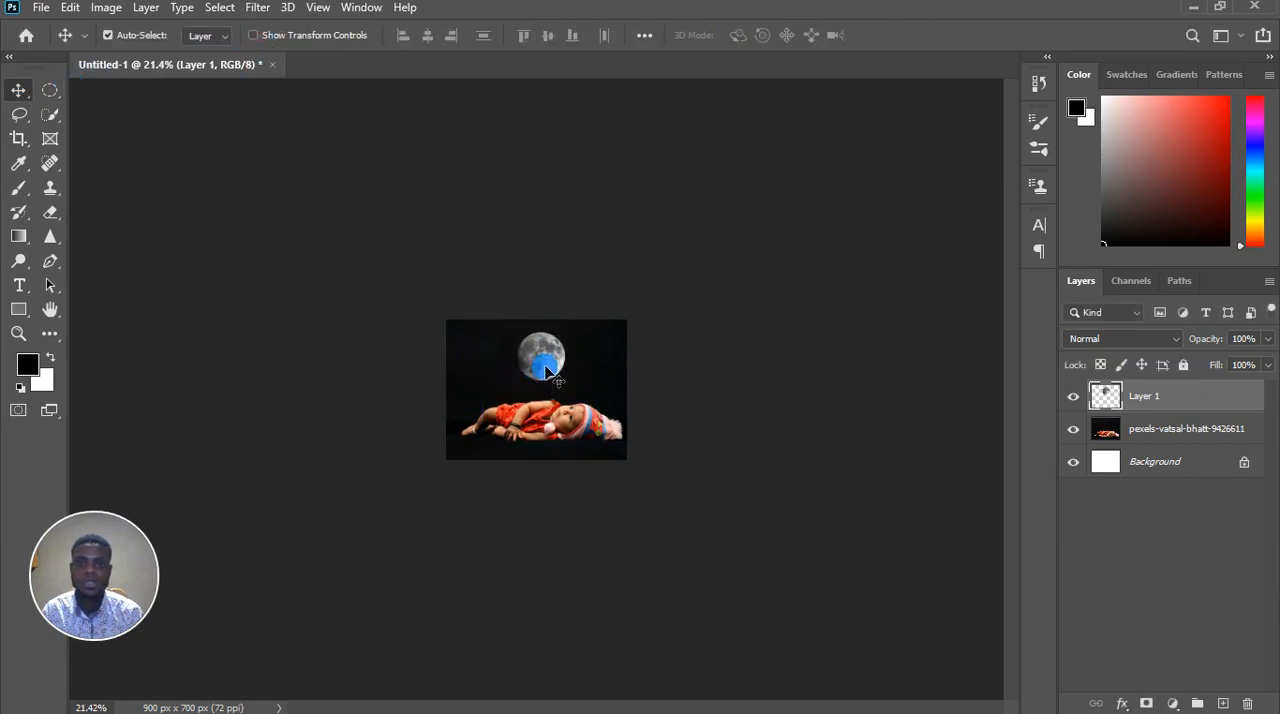
pyautogui.moveTo(546, 370); pyautogui.dragTo(554, 342)
pyautogui.scroll(5, 560, 361)
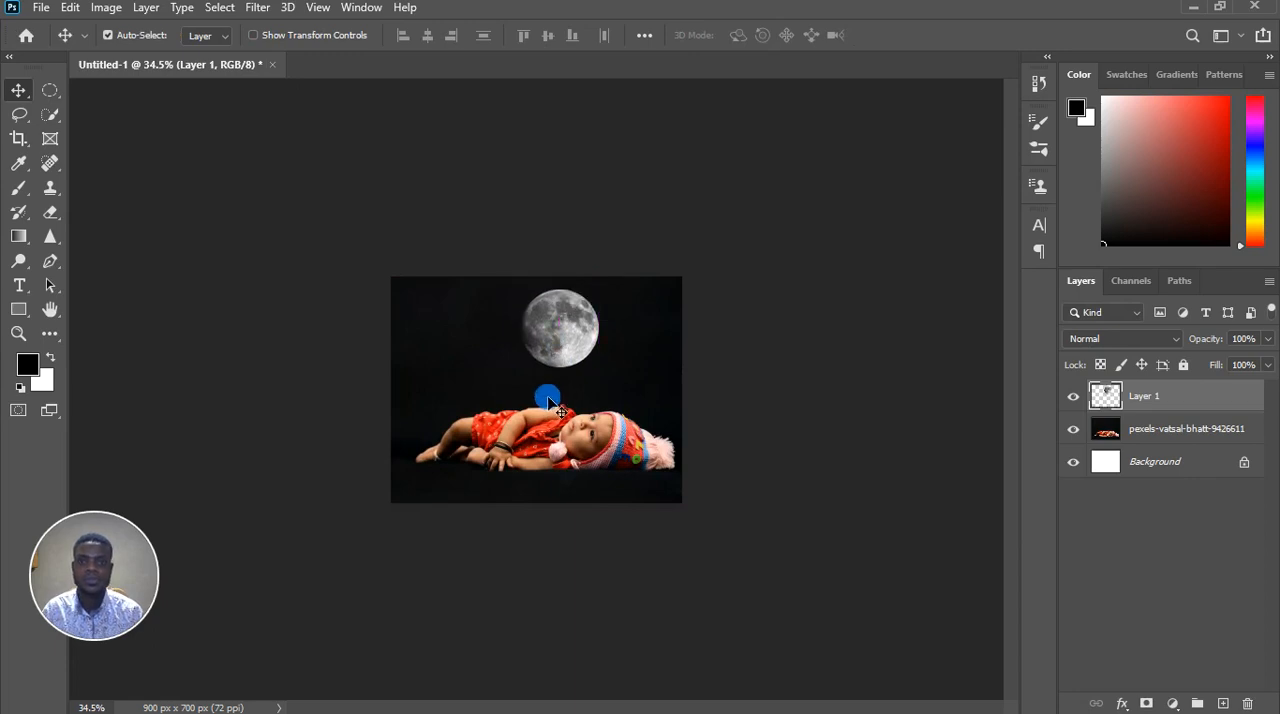
pyautogui.scroll(-4, 548, 398)
pyautogui.scroll(12, 549, 400)
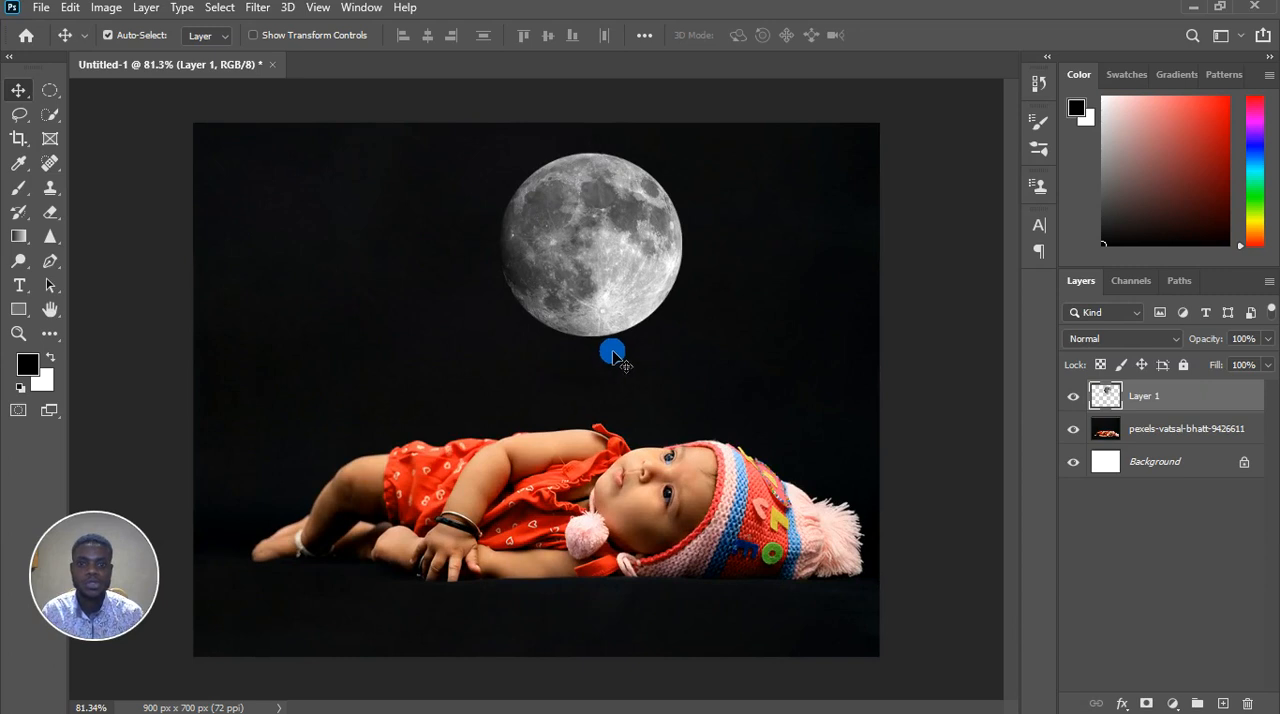
# Add a Solid Color fill layer in 808080 above the moon and set its blend mode to Color
pyautogui.click(1173, 704)
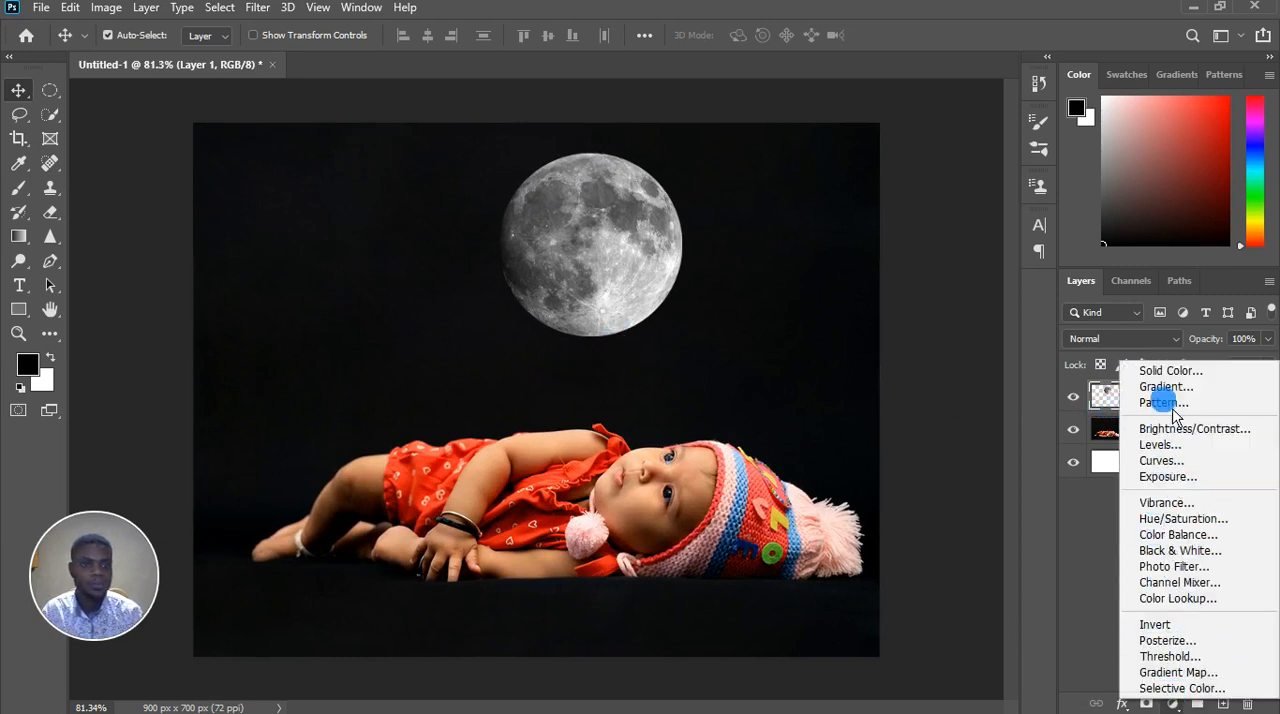
pyautogui.click(1176, 376)
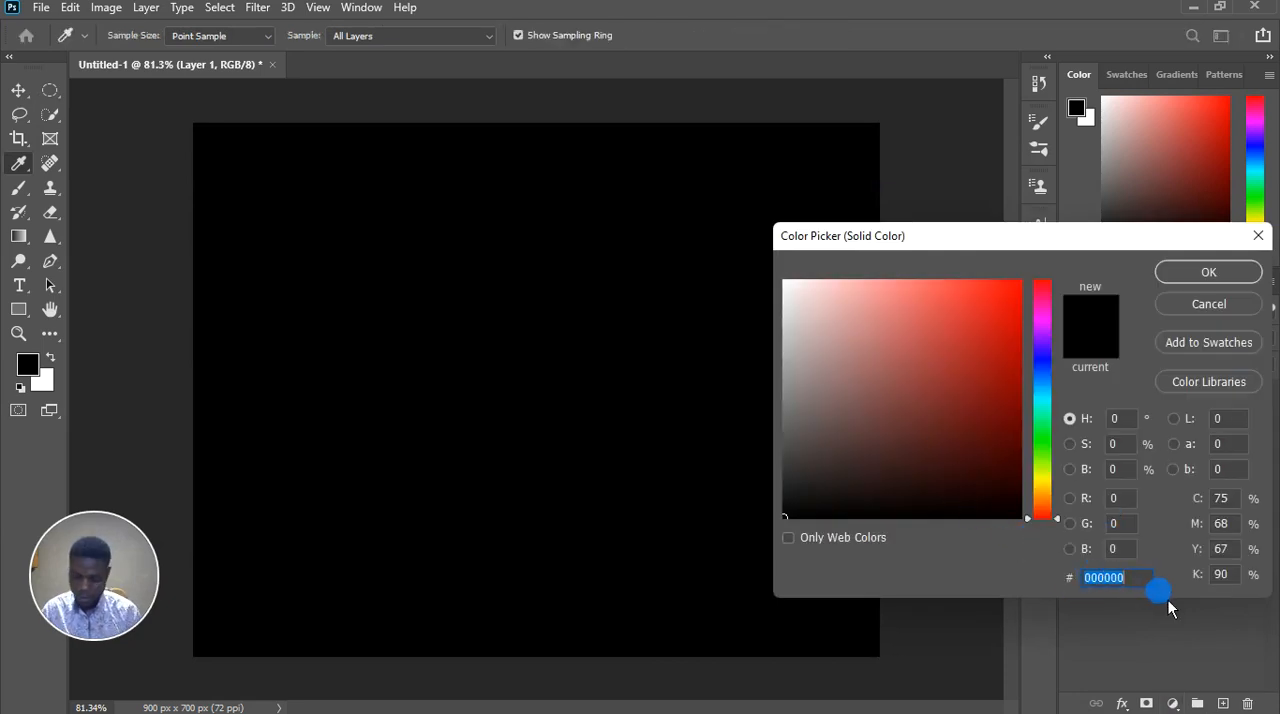
pyautogui.write('808080')
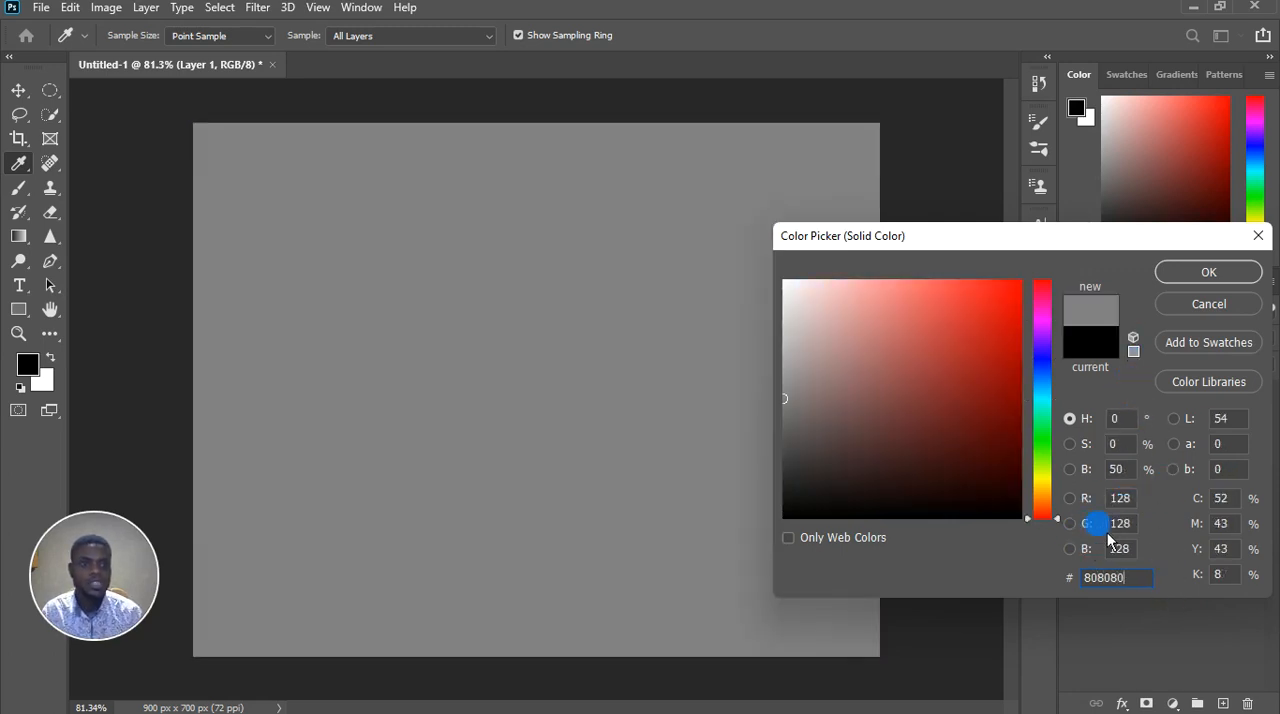
pyautogui.click(1205, 283)
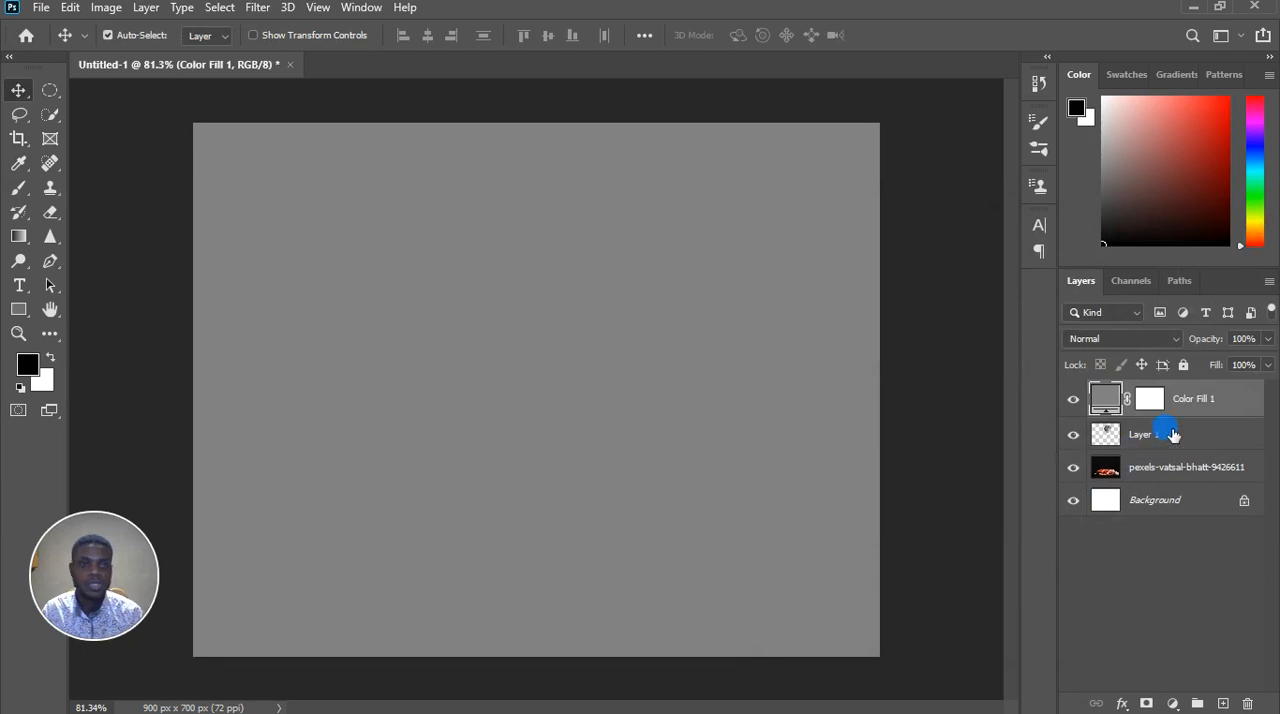
pyautogui.click(1165, 340)
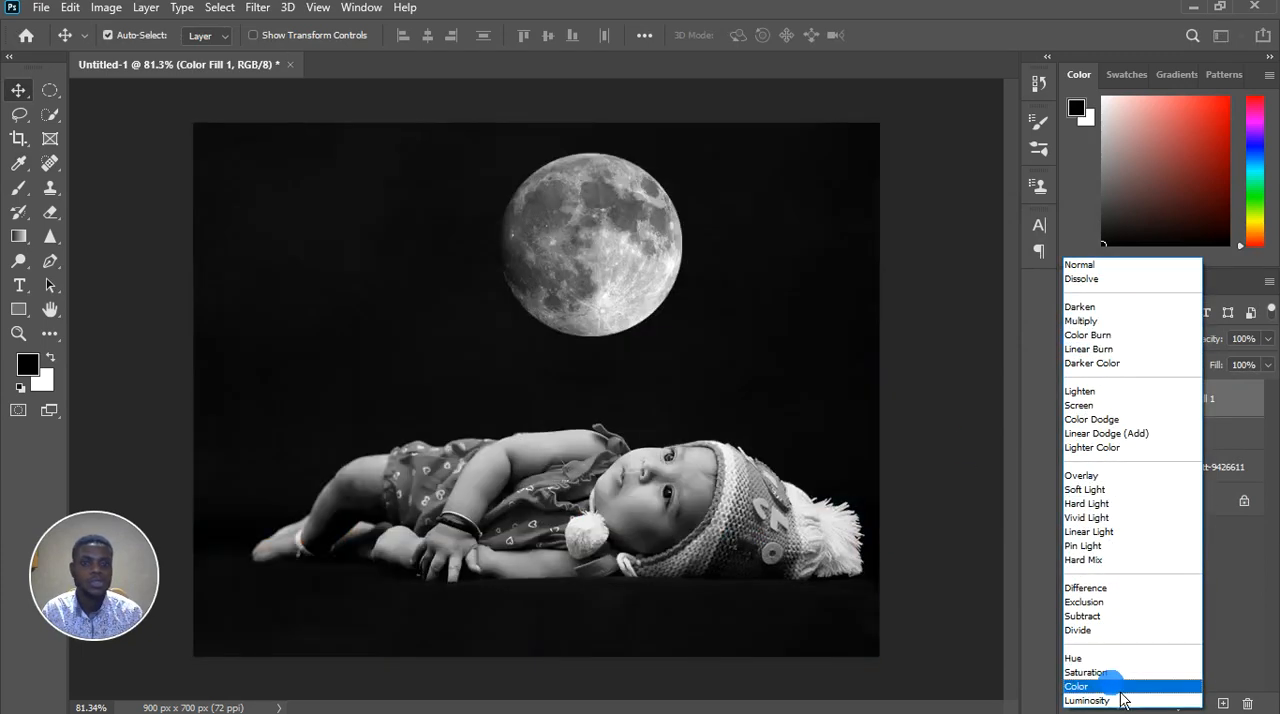
pyautogui.click(1119, 689)
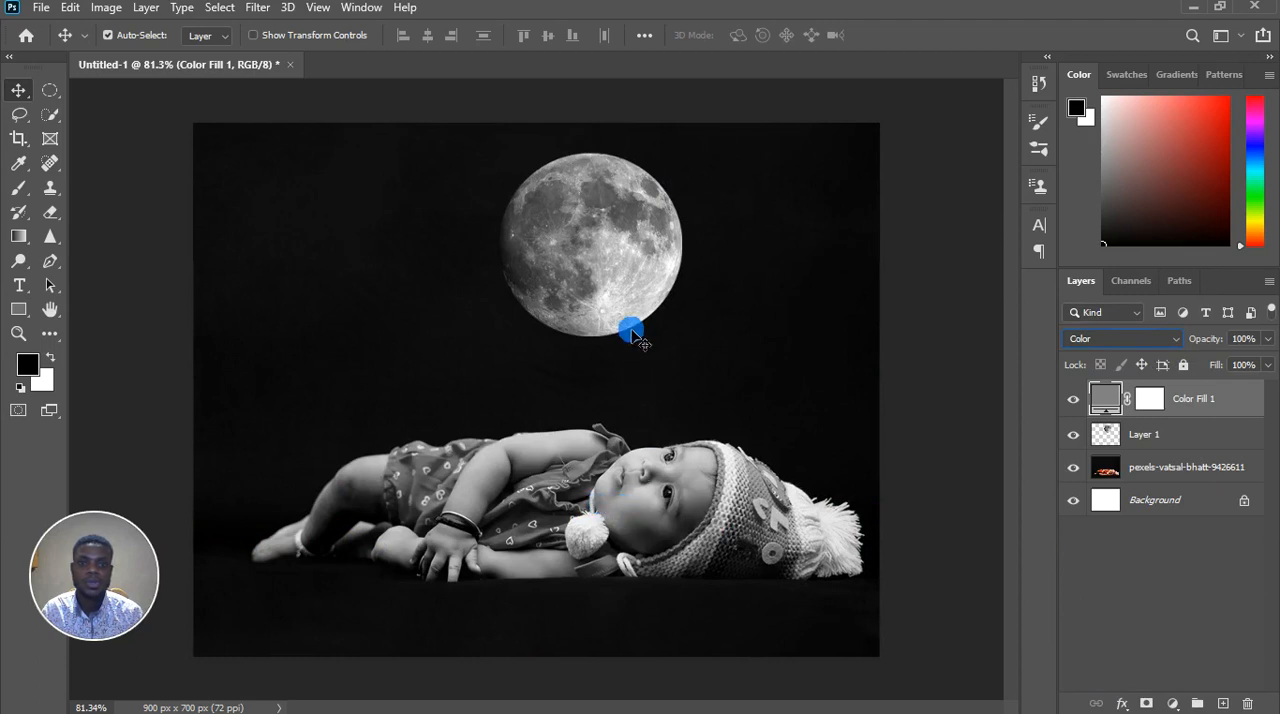
pyautogui.scroll(3, 696, 392)
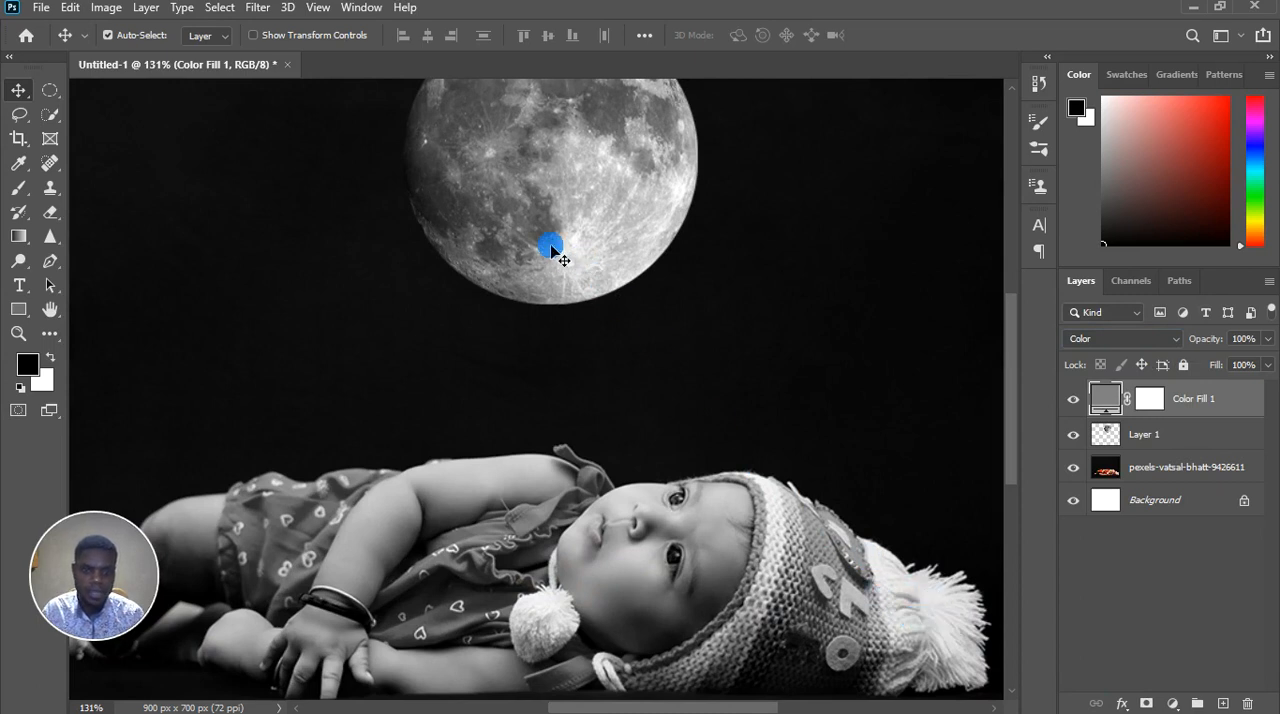
pyautogui.scroll(-2, 607, 372)
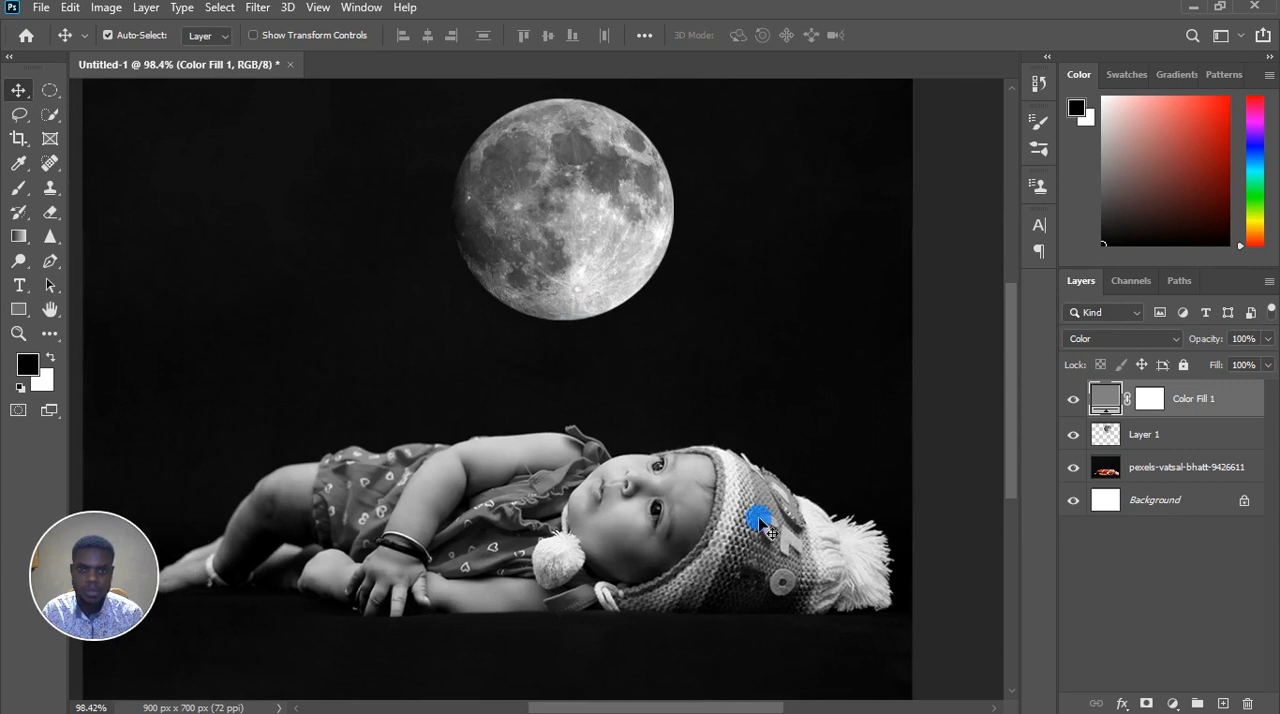
pyautogui.scroll(1, 850, 545)
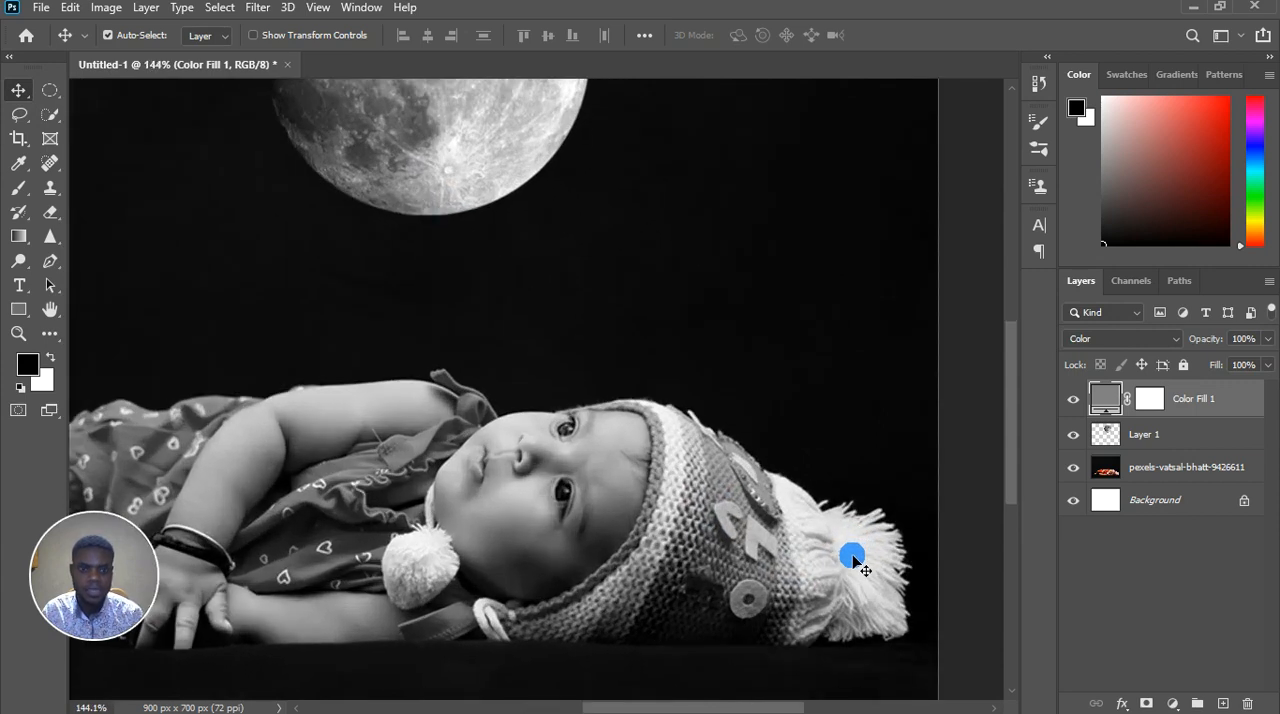
pyautogui.scroll(-1, 812, 552)
pyautogui.scroll(-1, 808, 548)
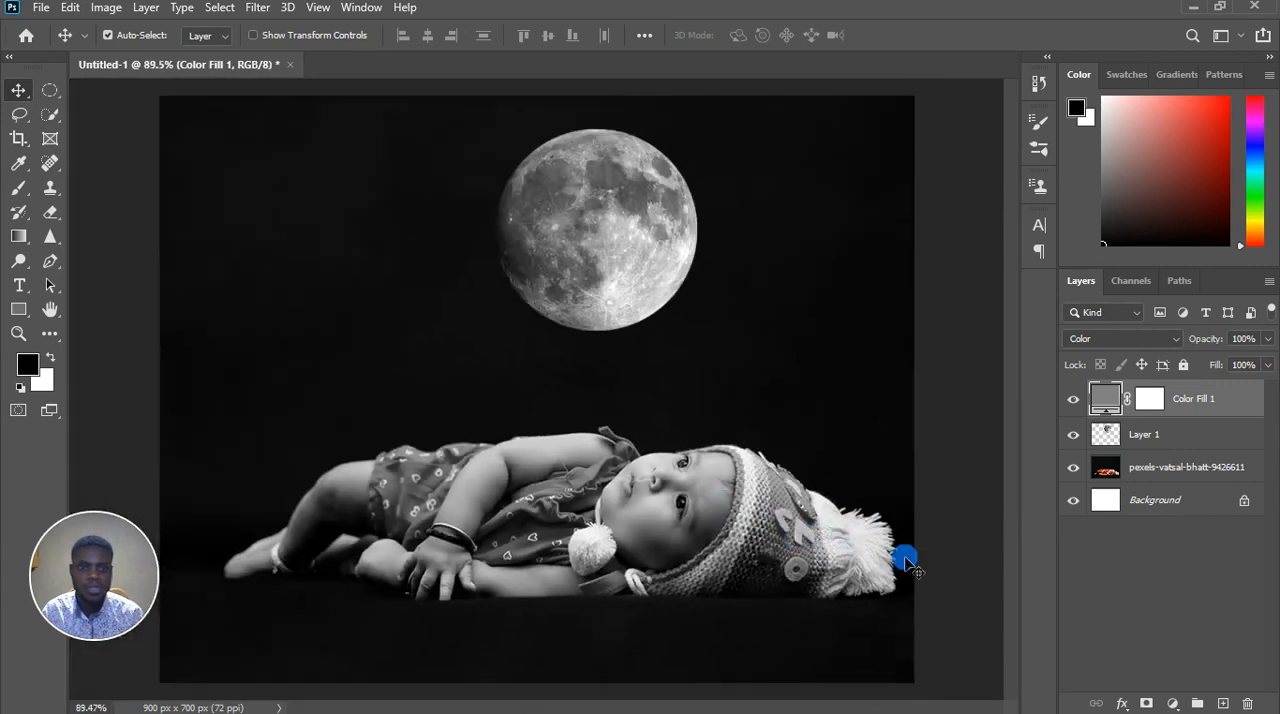
# Rename the moon cutout layer, Layer 1, as moon
pyautogui.click(1178, 442)
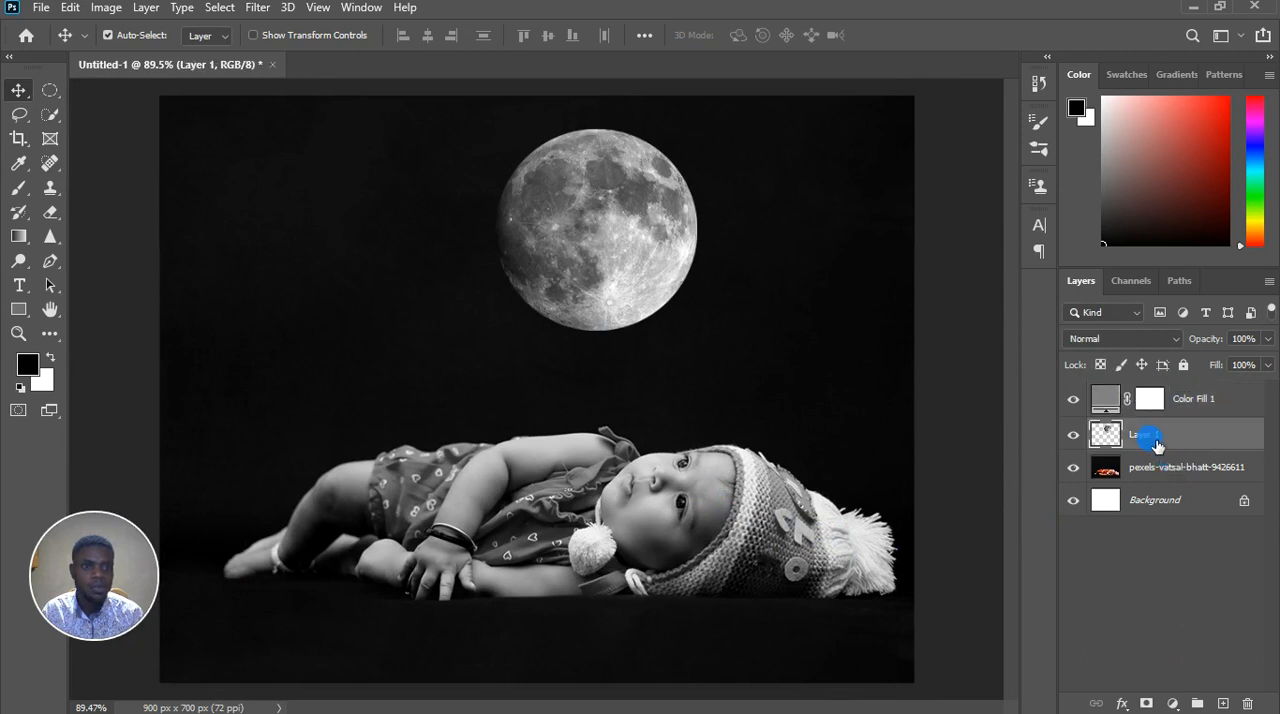
pyautogui.doubleClick(1150, 436)
pyautogui.write('moon')
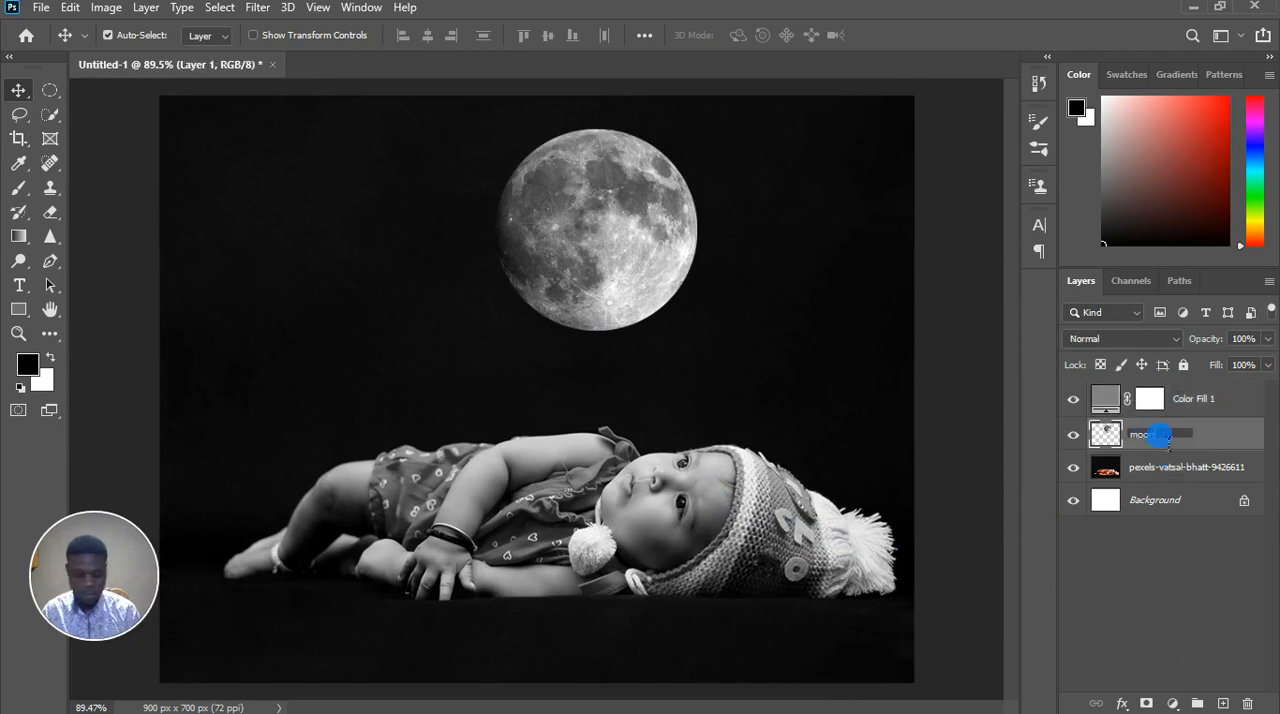
pyautogui.press('Return')
# Add a Curves adjustment layer above the moon layer and pull the curve's midpoint slightly down to darken the midtones
pyautogui.click(1173, 704)
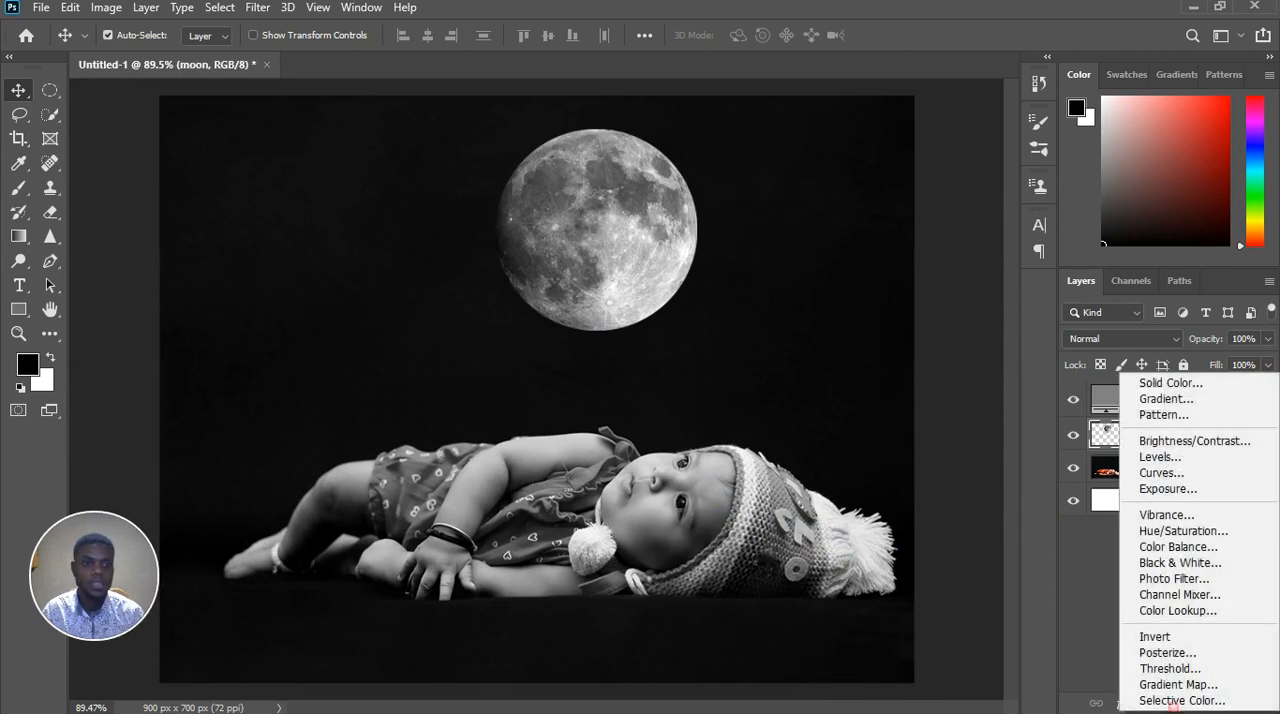
pyautogui.click(1206, 473)
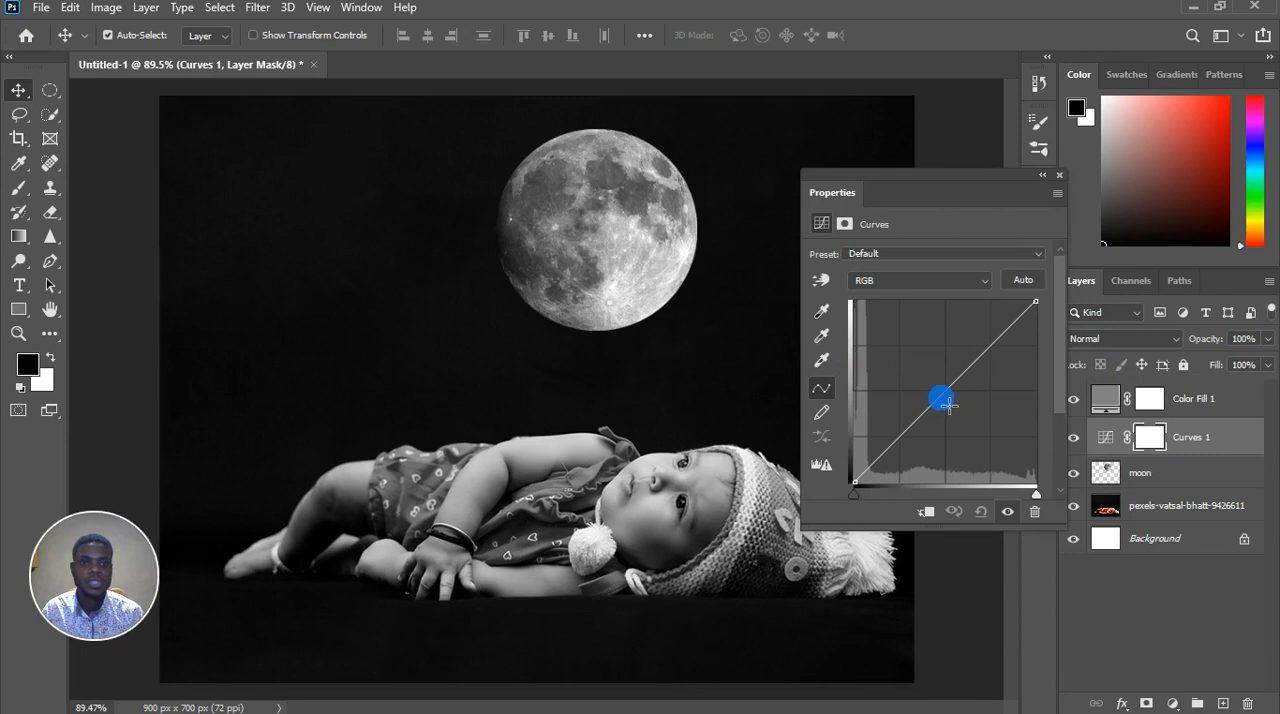
pyautogui.moveTo(951, 404); pyautogui.dragTo(954, 404)
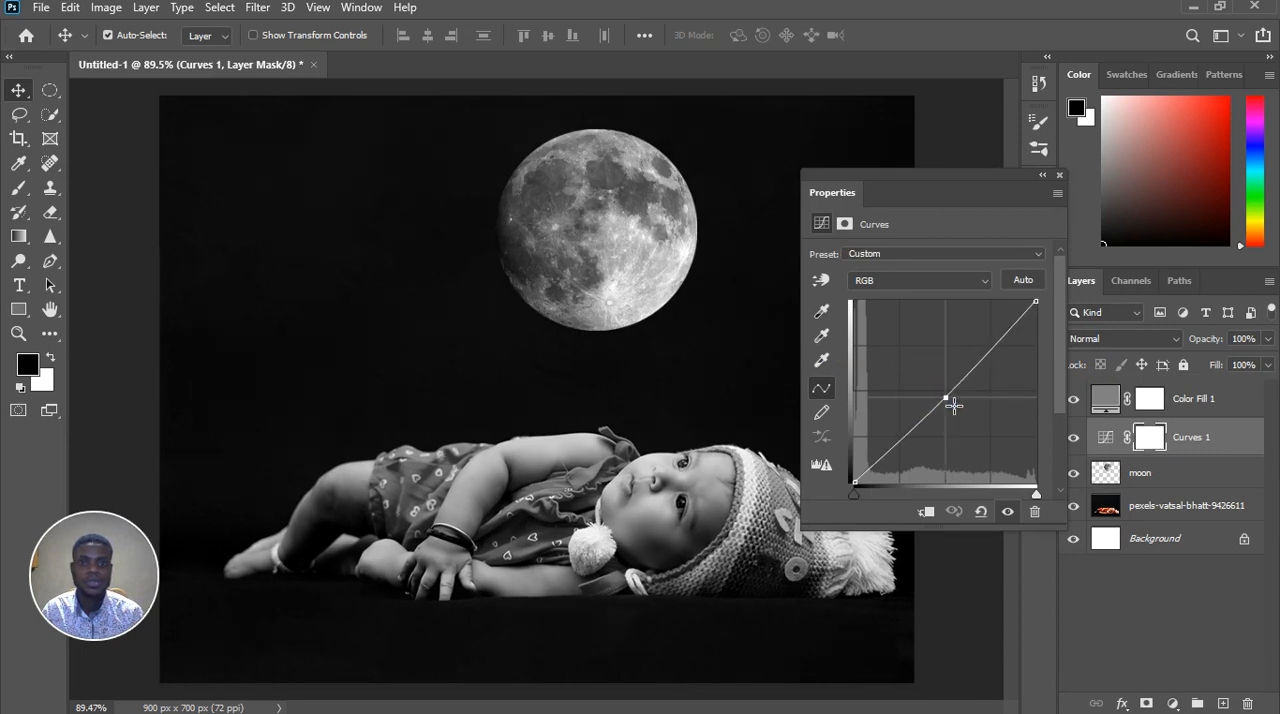
pyautogui.click(921, 190)
pyautogui.moveTo(953, 190); pyautogui.dragTo(321, 157)
pyautogui.click(346, 329)
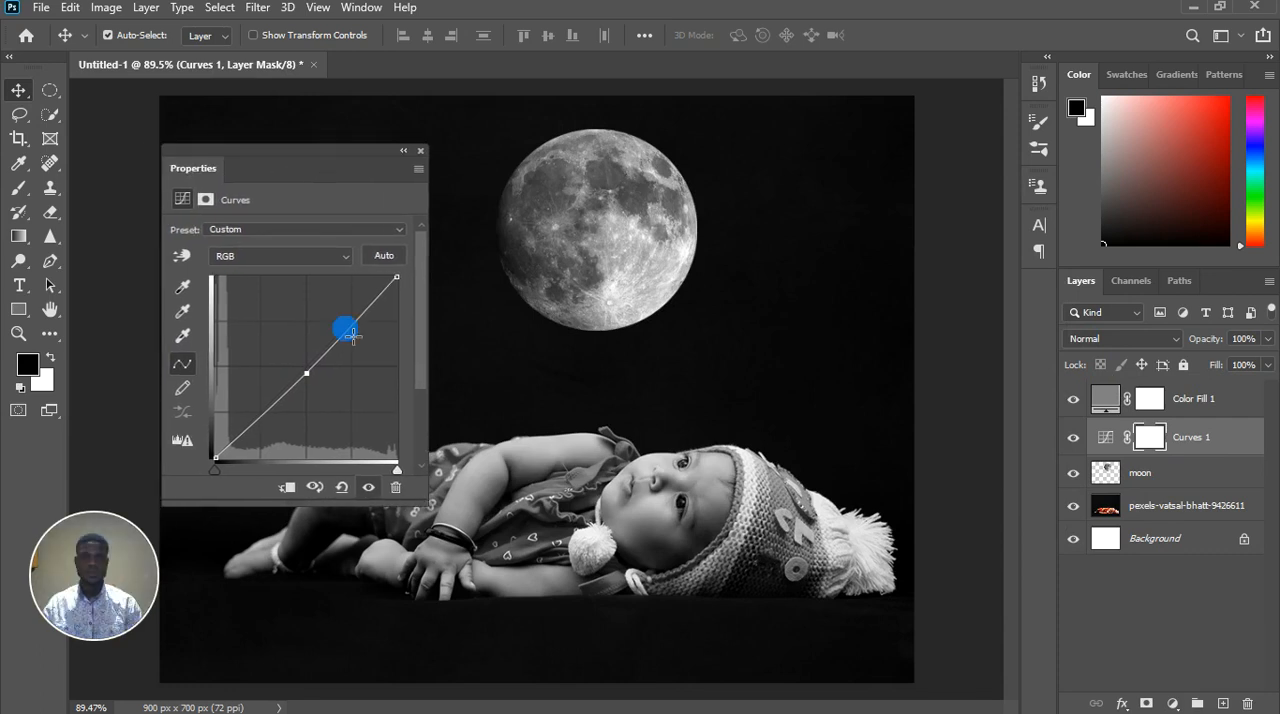
pyautogui.click(389, 147)
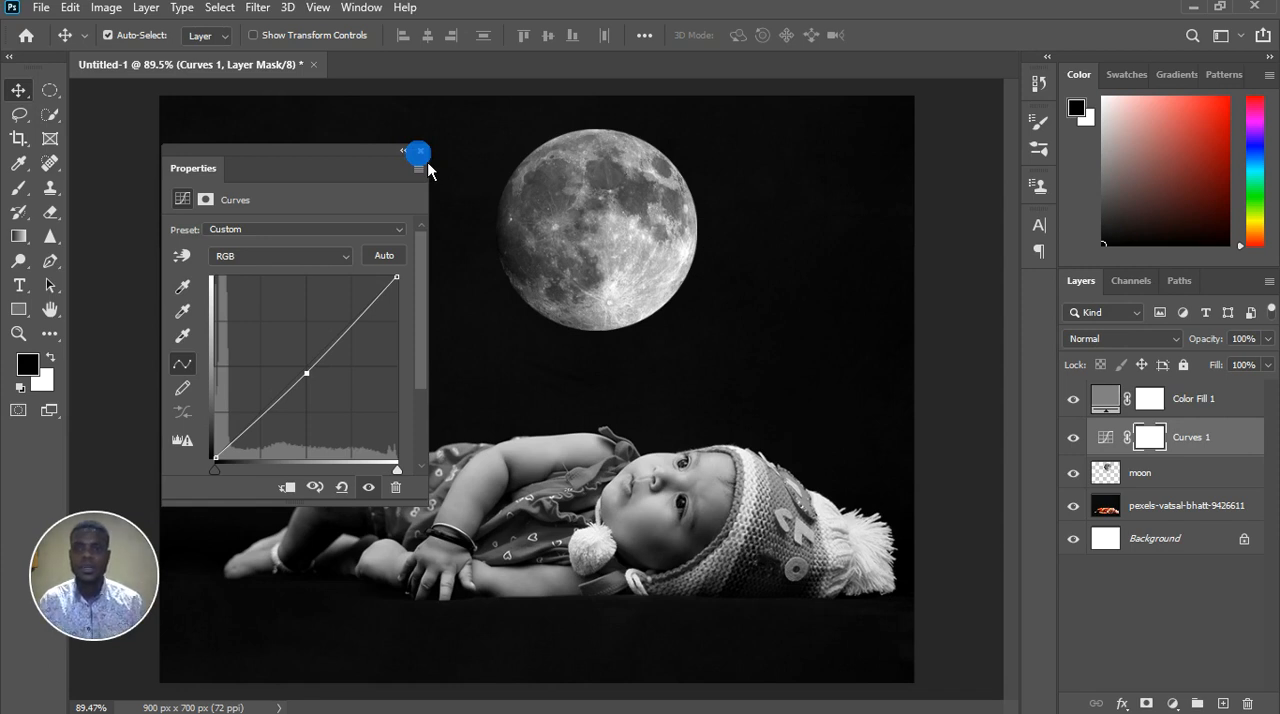
pyautogui.click(421, 153)
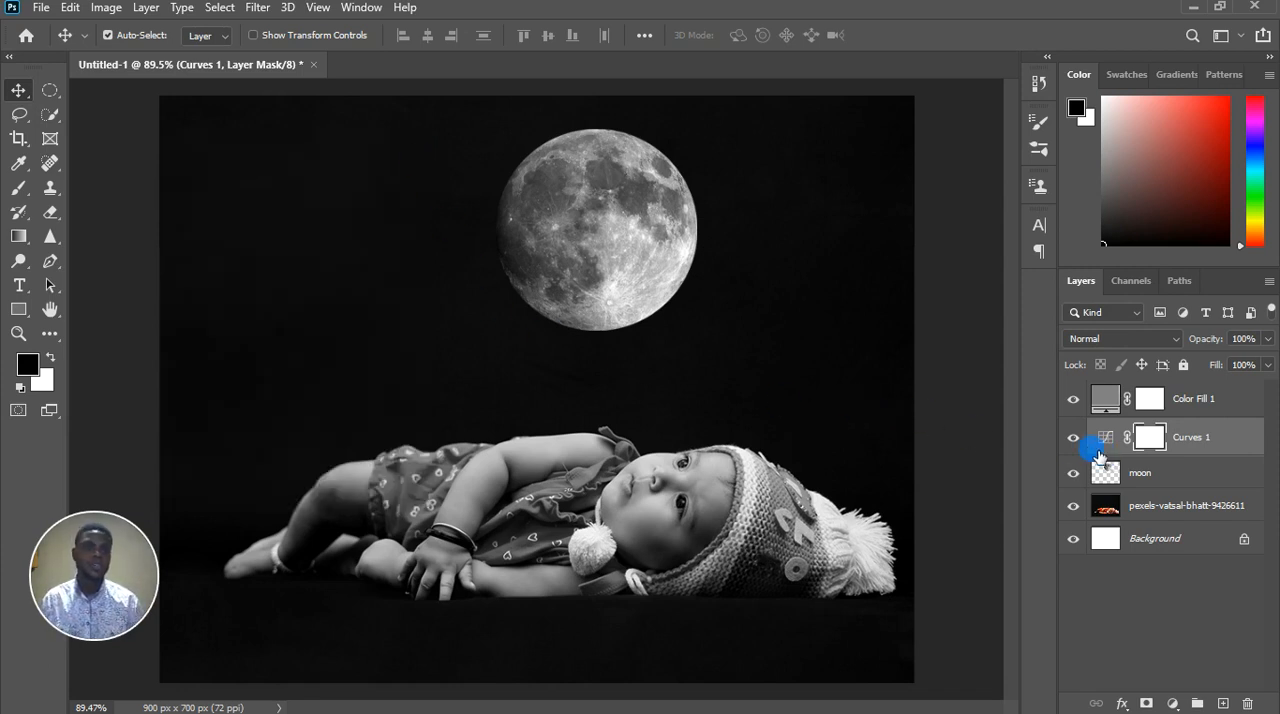
# Clip the Curves 1 adjustment to the moon layer and compare the image with the adjustment hidden and shown
pyautogui.click(1074, 440)
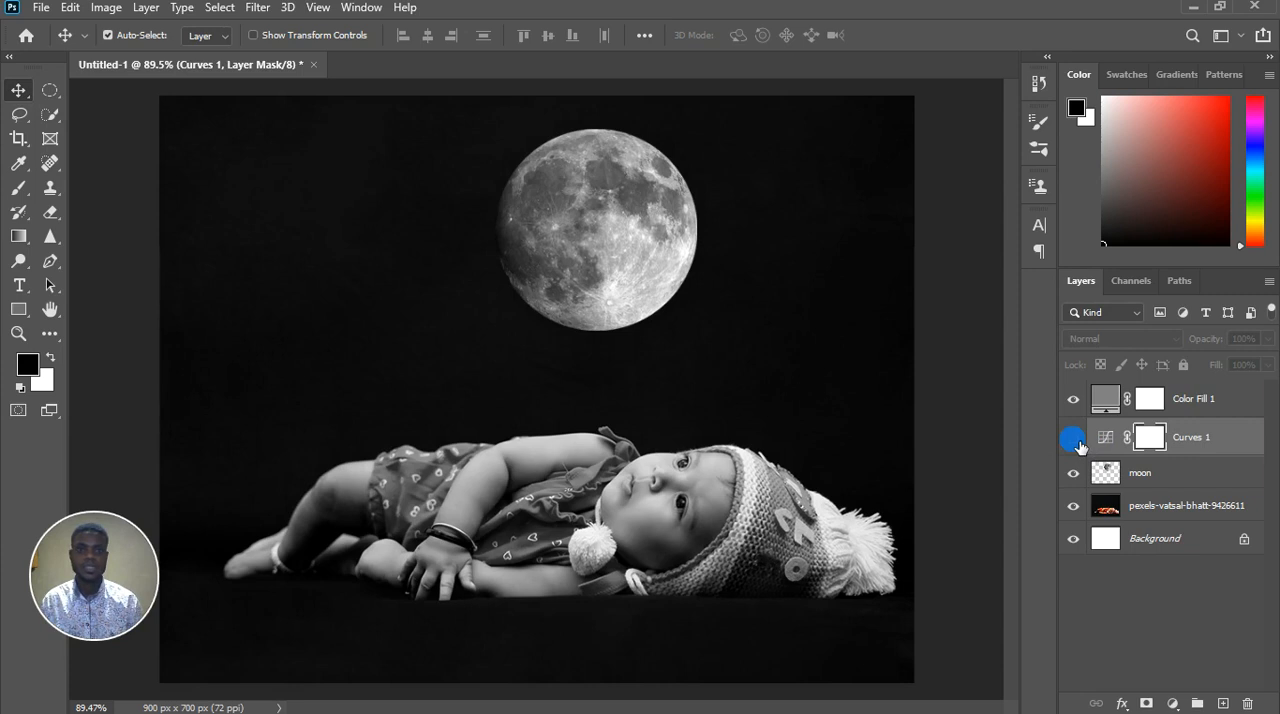
pyautogui.click(1074, 440)
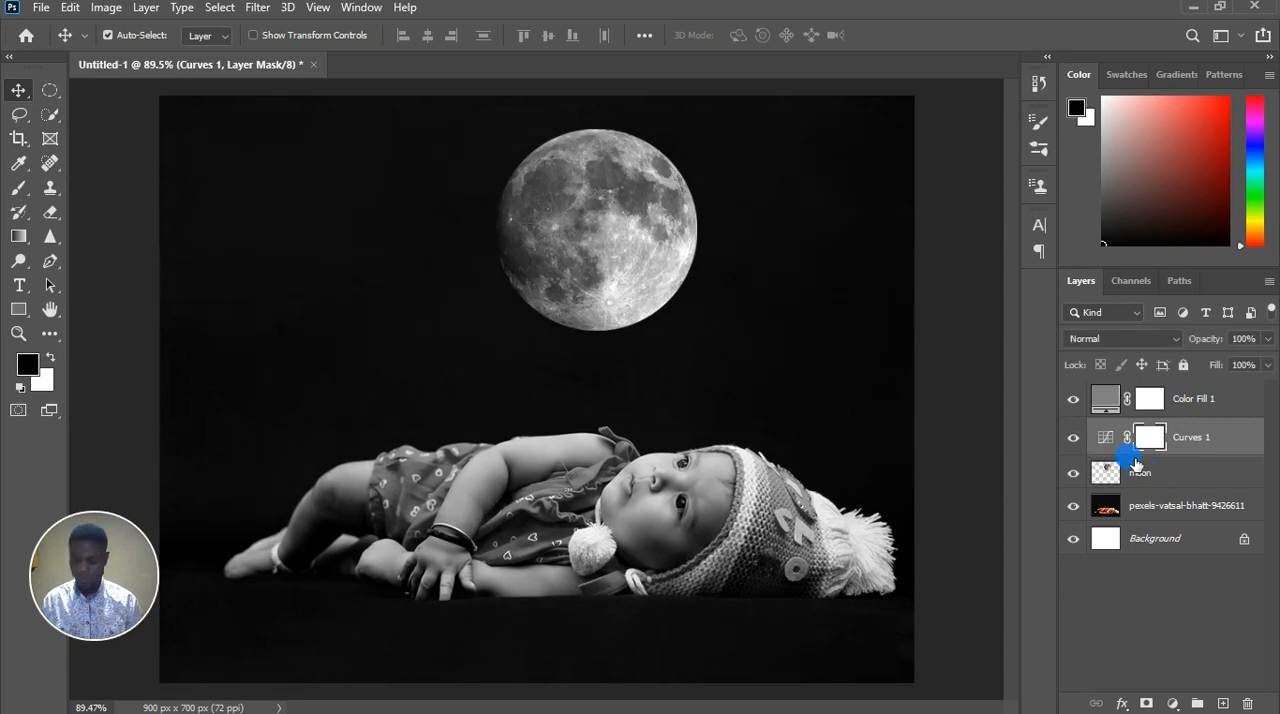
pyautogui.keyDown('alt'); pyautogui.click(1125, 466); pyautogui.keyUp('alt')
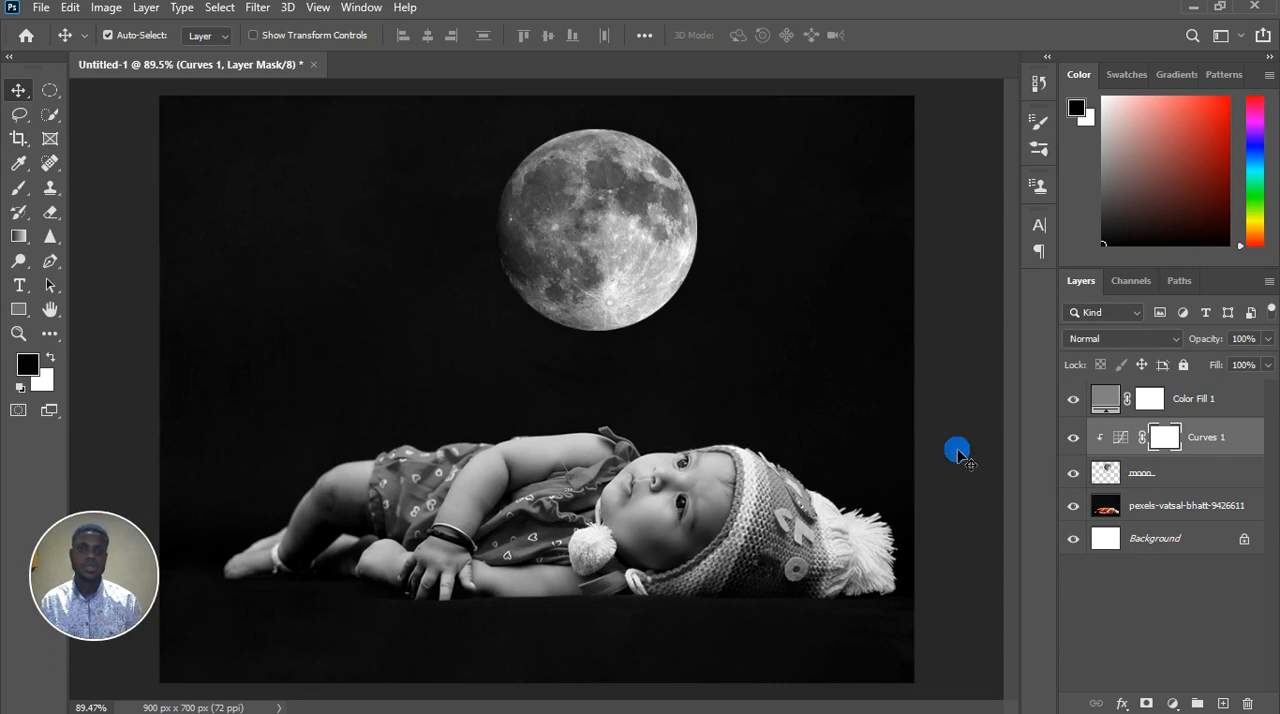
pyautogui.click(1078, 443)
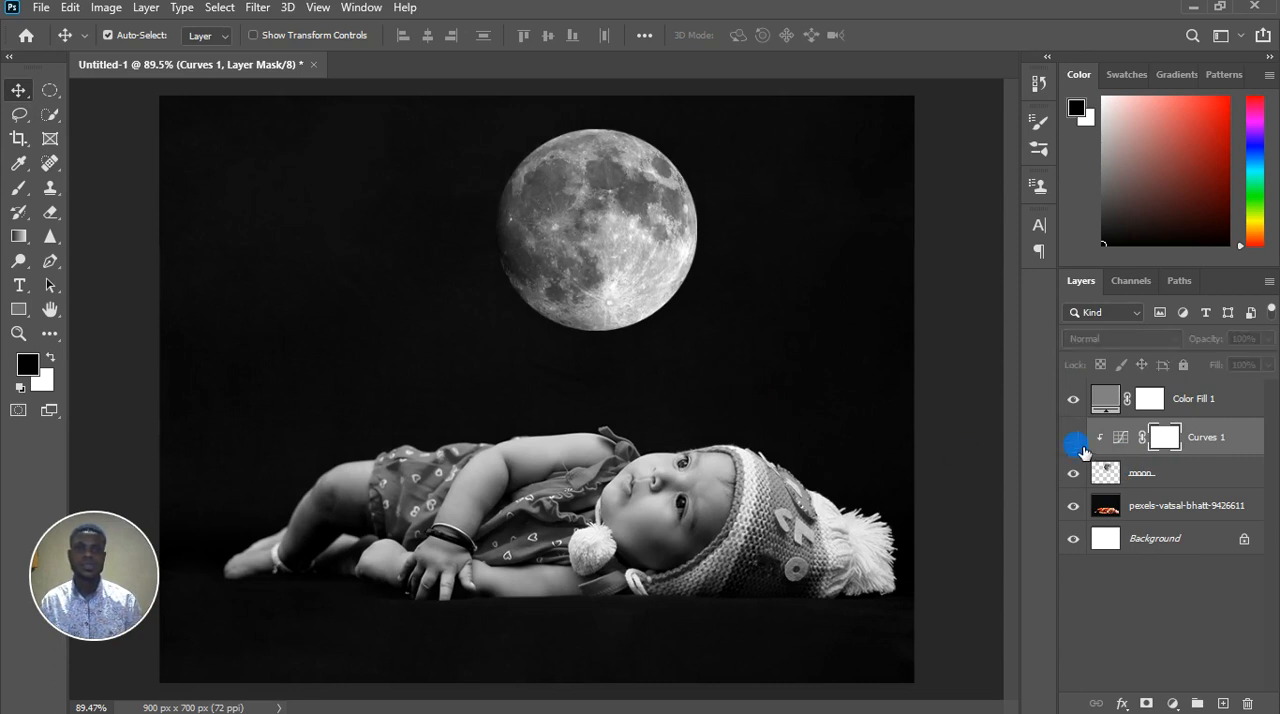
pyautogui.click(1076, 440)
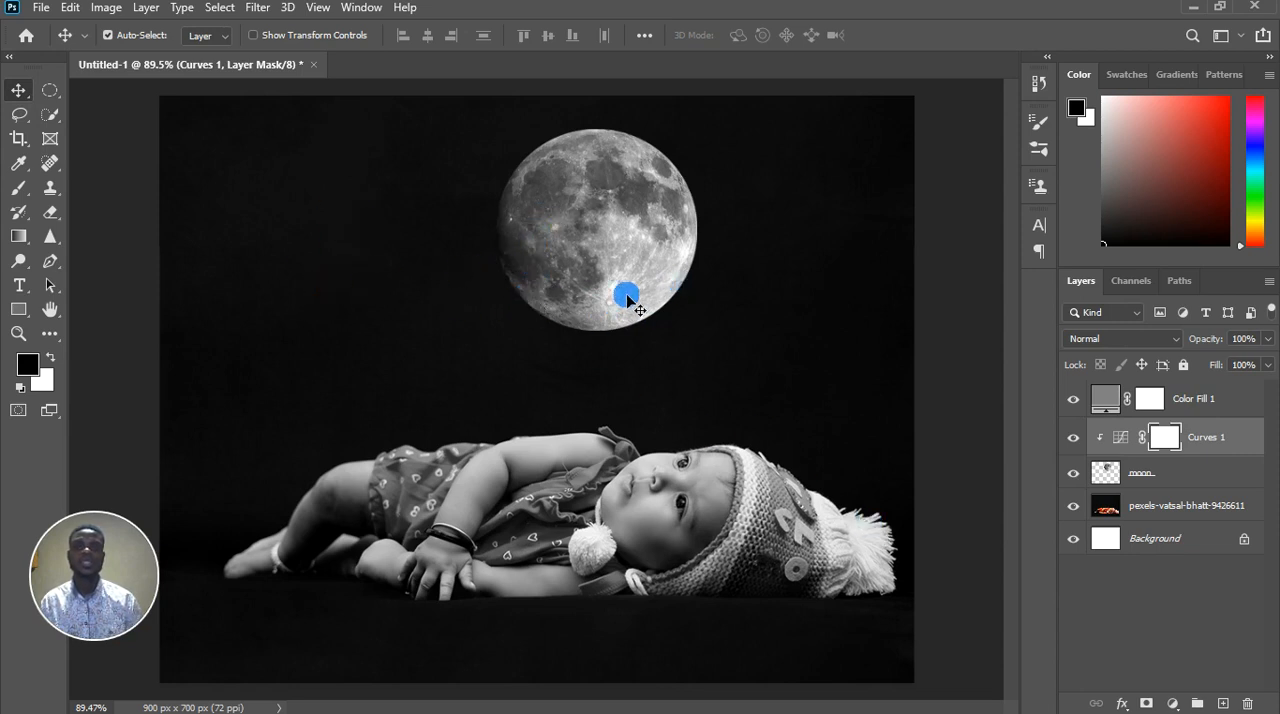
# Hide the Color Fill 1 layer and compare the moon with the Curves 1 adjustment hidden and shown
pyautogui.scroll(-5, 609, 365)
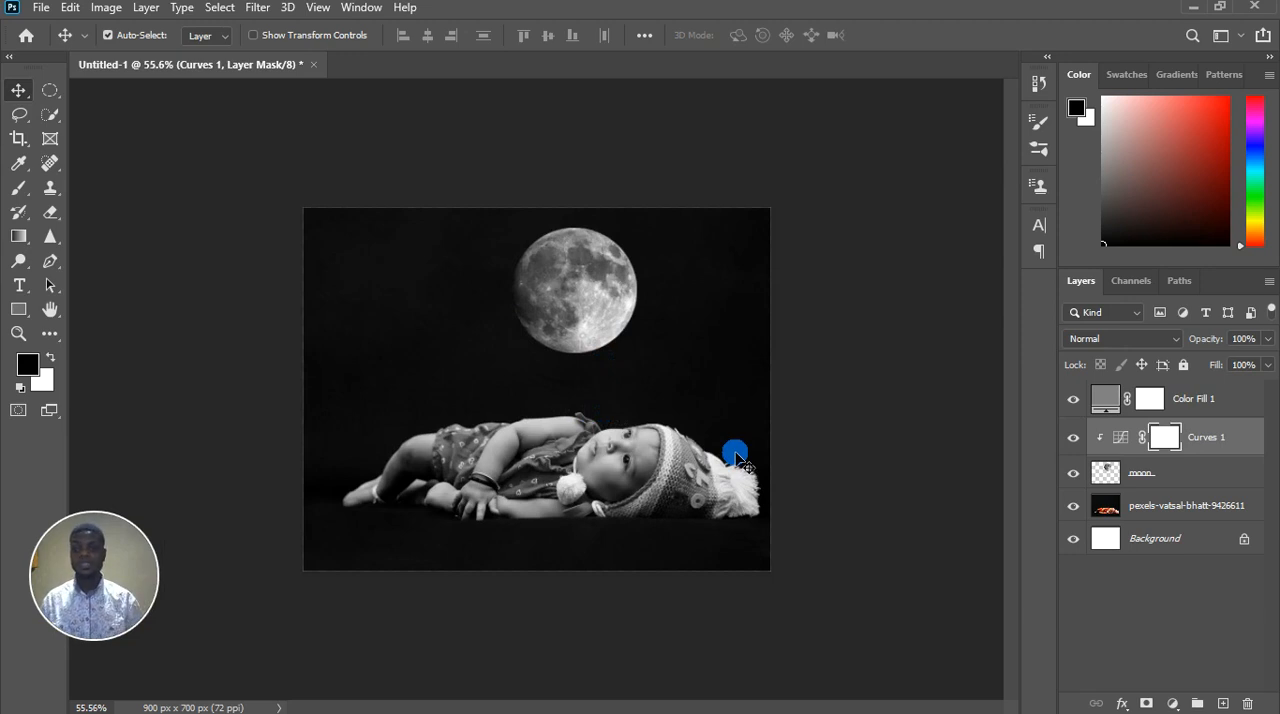
pyautogui.click(1073, 400)
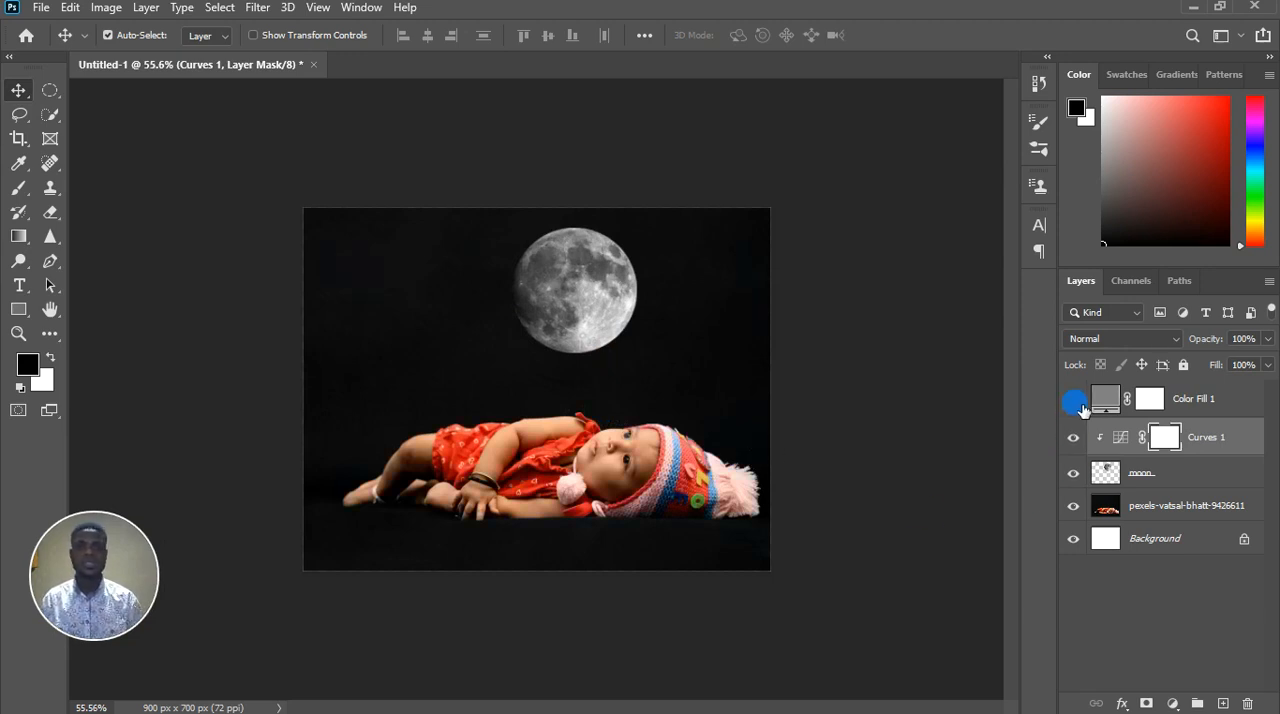
pyautogui.scroll(3, 650, 315)
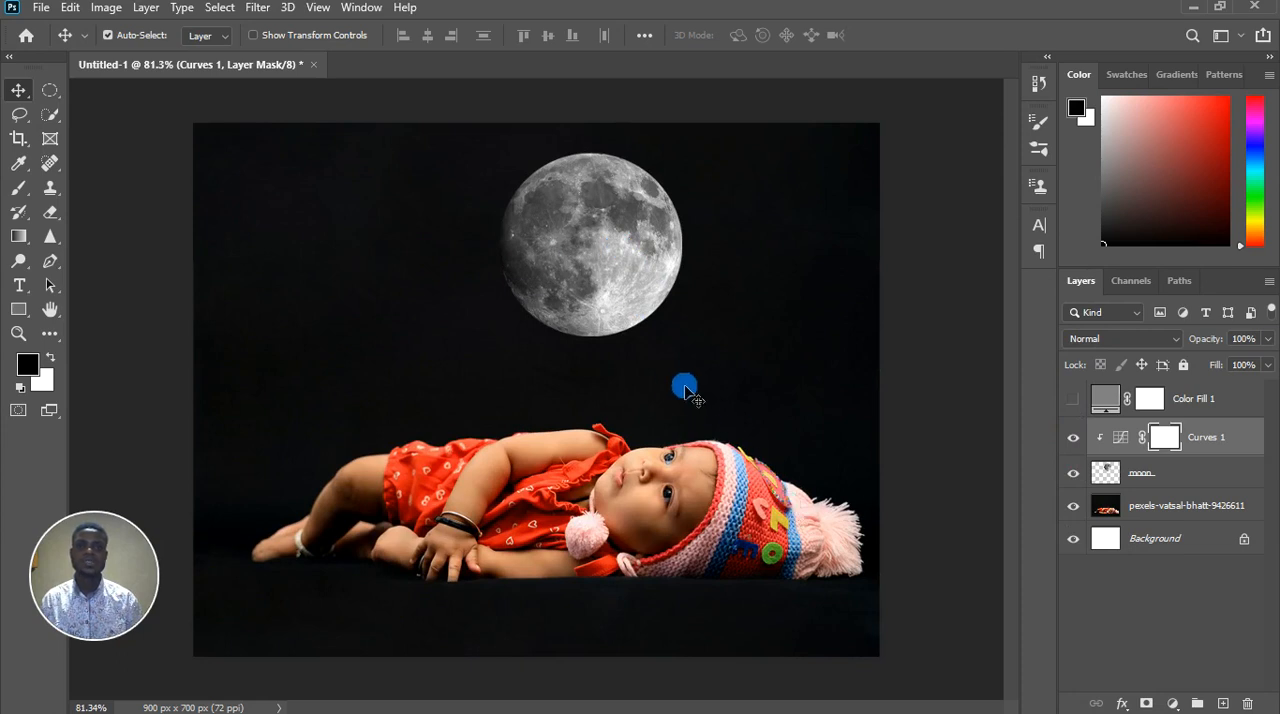
pyautogui.click(1074, 438)
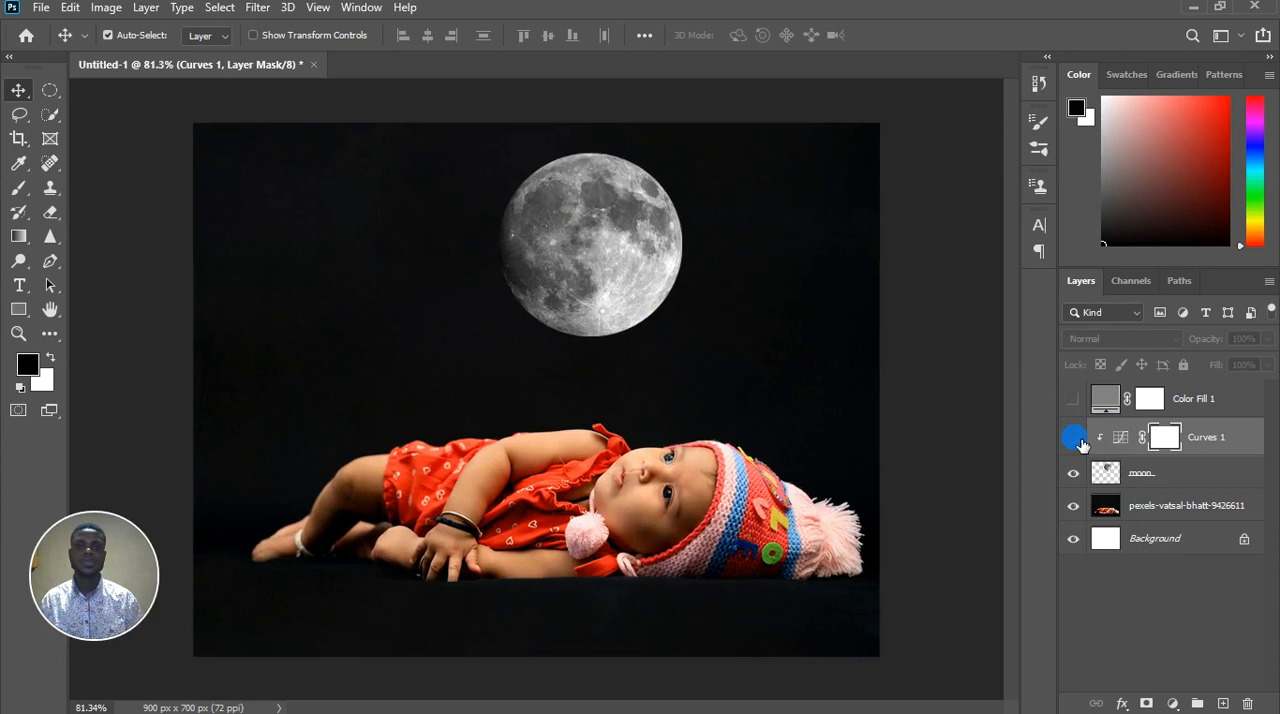
pyautogui.click(1074, 438)
pyautogui.scroll(-2, 580, 325)
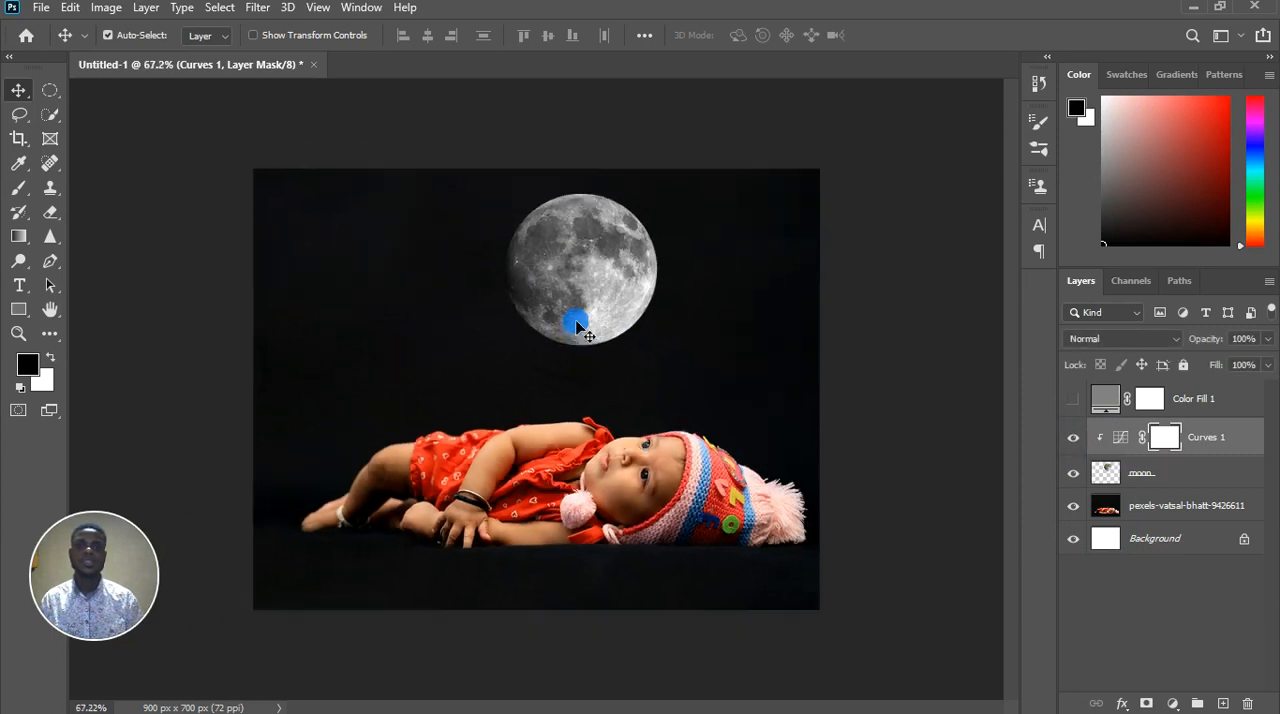
pyautogui.scroll(-1, 577, 325)
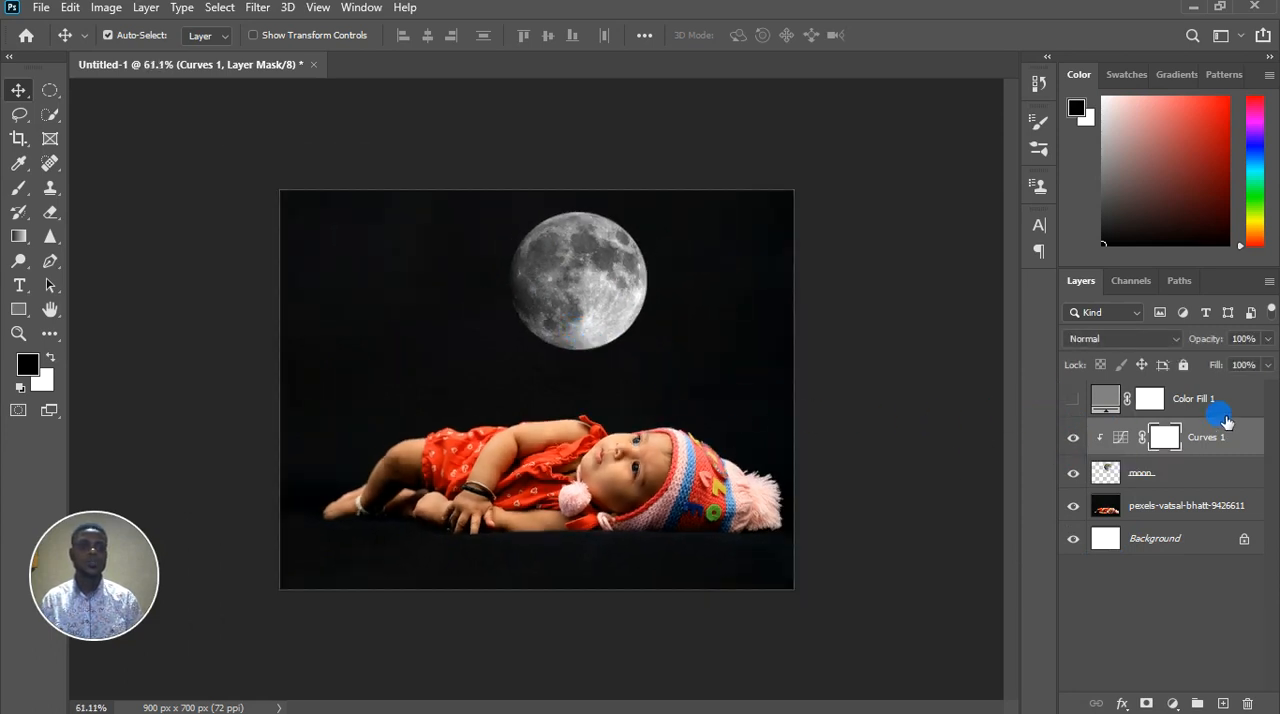
# Rename the Color Fill 1 layer as color correction and move it beneath the baby photo, directly above the Background layer
pyautogui.doubleClick(1200, 400)
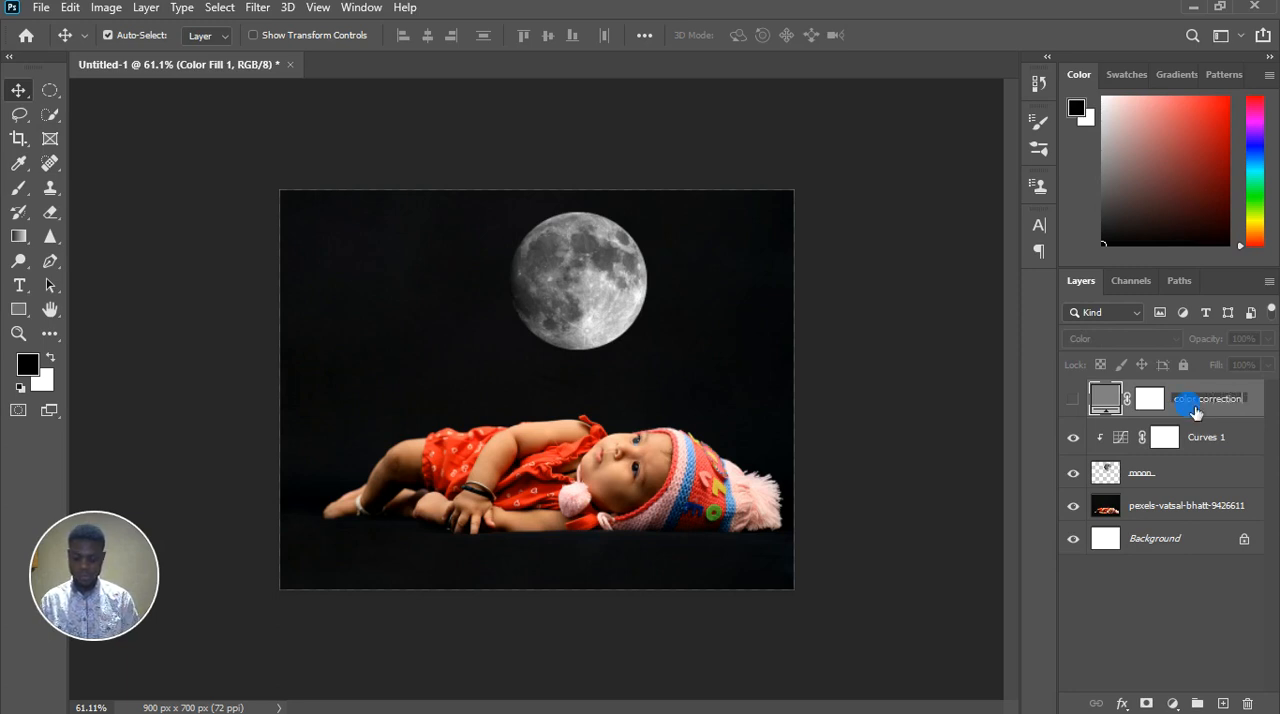
pyautogui.press('Return')
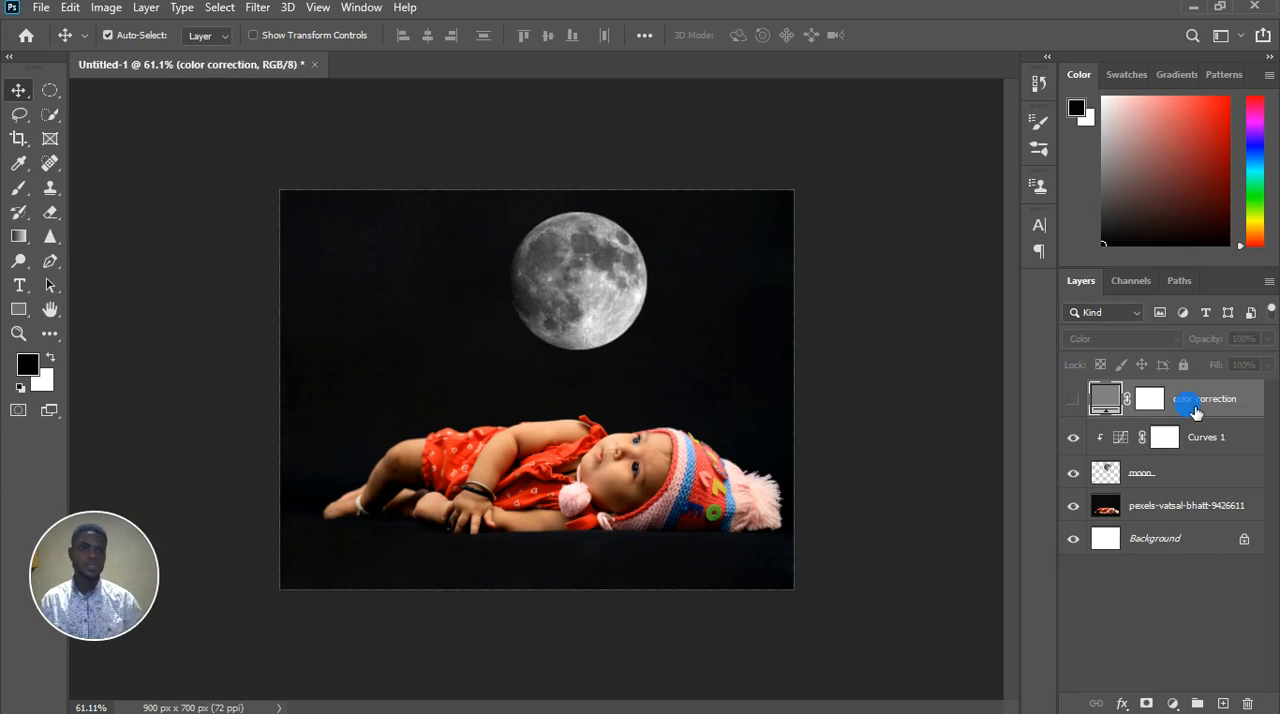
pyautogui.moveTo(1210, 405); pyautogui.dragTo(1183, 523)
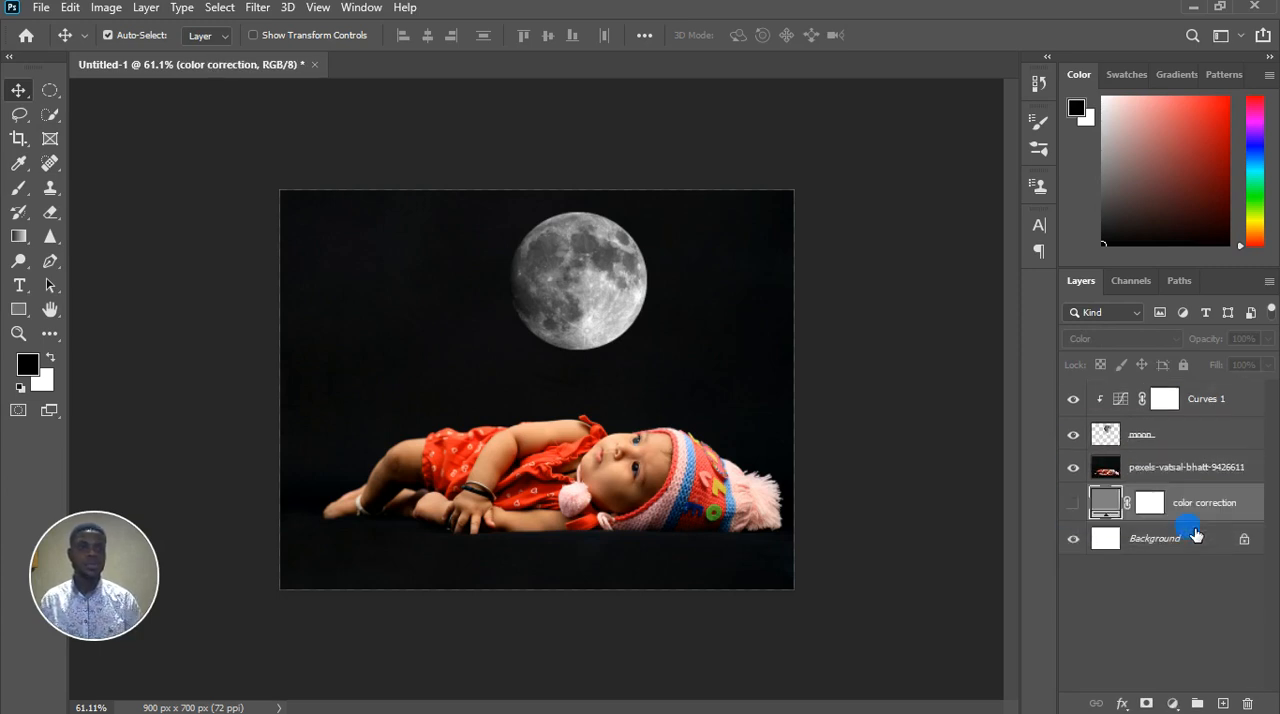
# Merge the Curves 1 adjustment and the moon layer into a single layer
pyautogui.click(1222, 414)
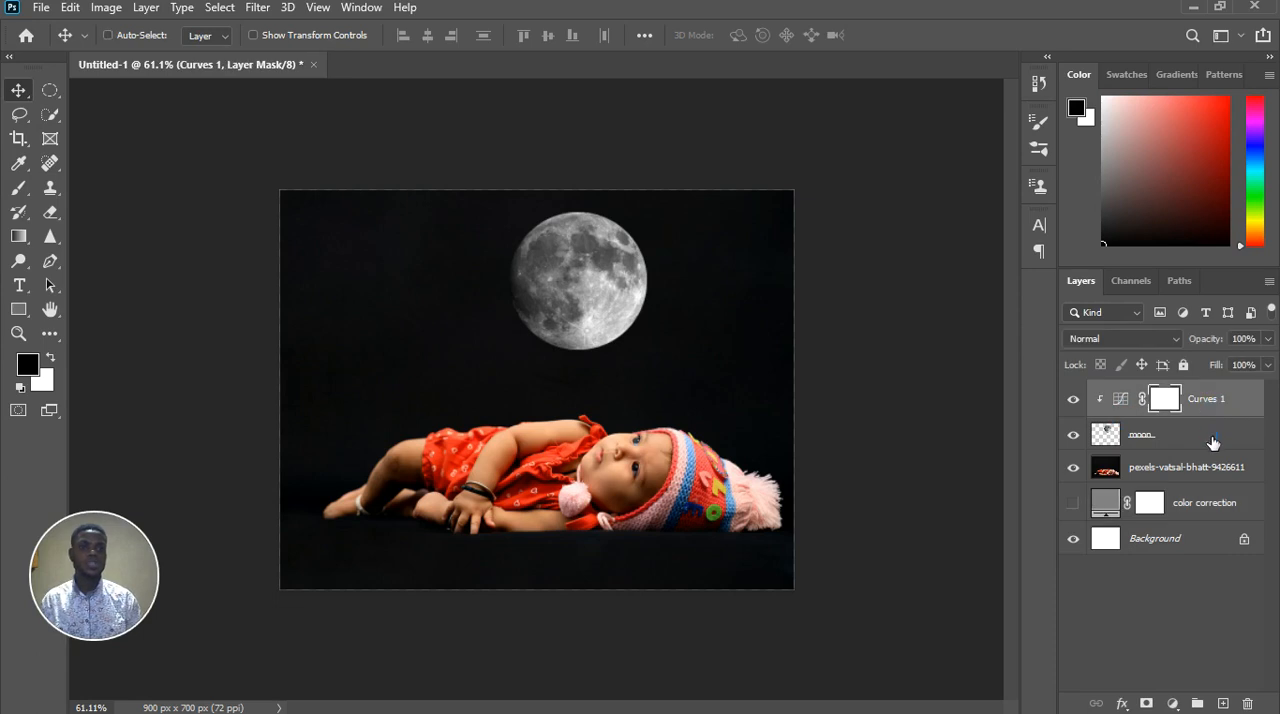
pyautogui.keyDown('ctrl'); pyautogui.click(1208, 437); pyautogui.keyUp('ctrl')
pyautogui.rightClick(1214, 446)
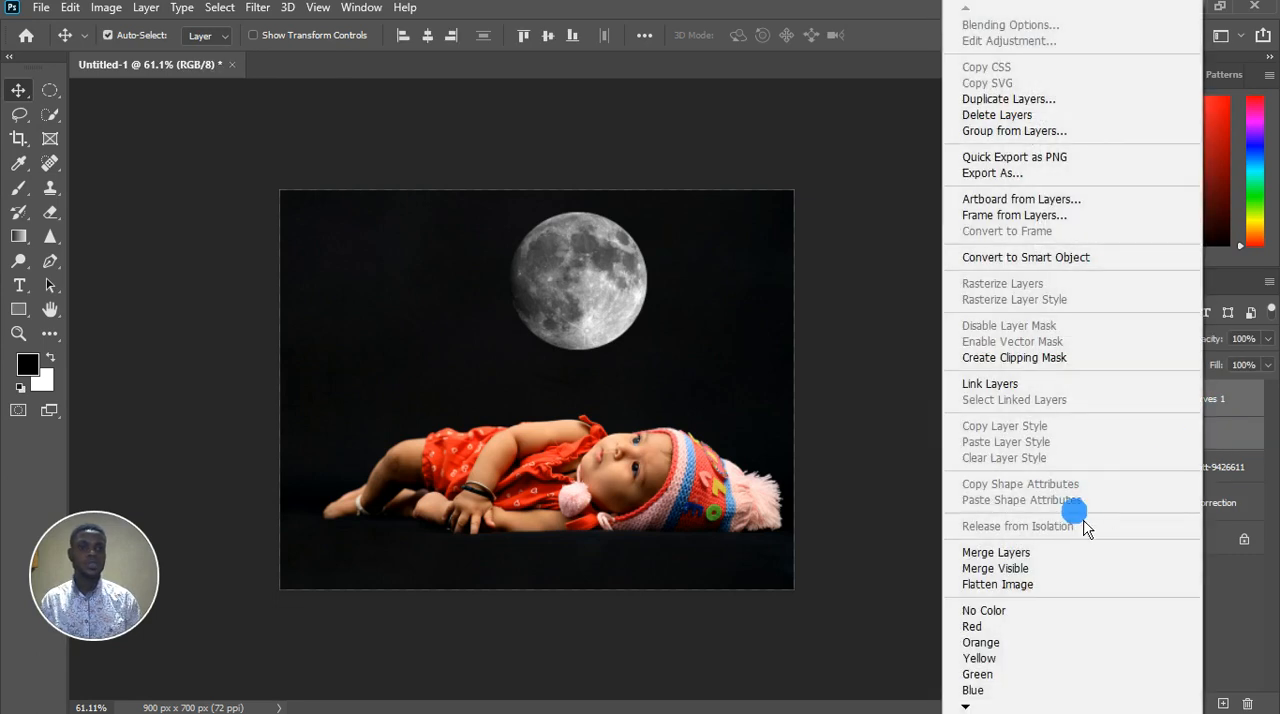
pyautogui.click(1042, 555)
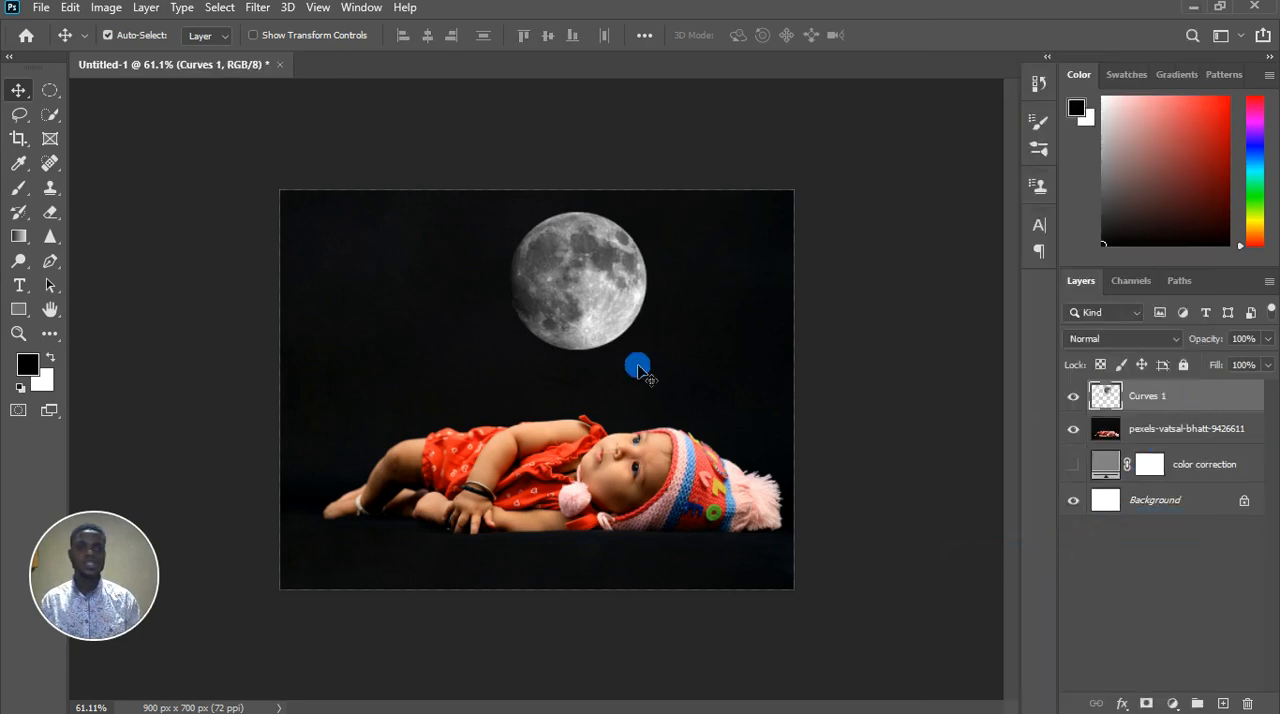
pyautogui.scroll(2, 558, 308)
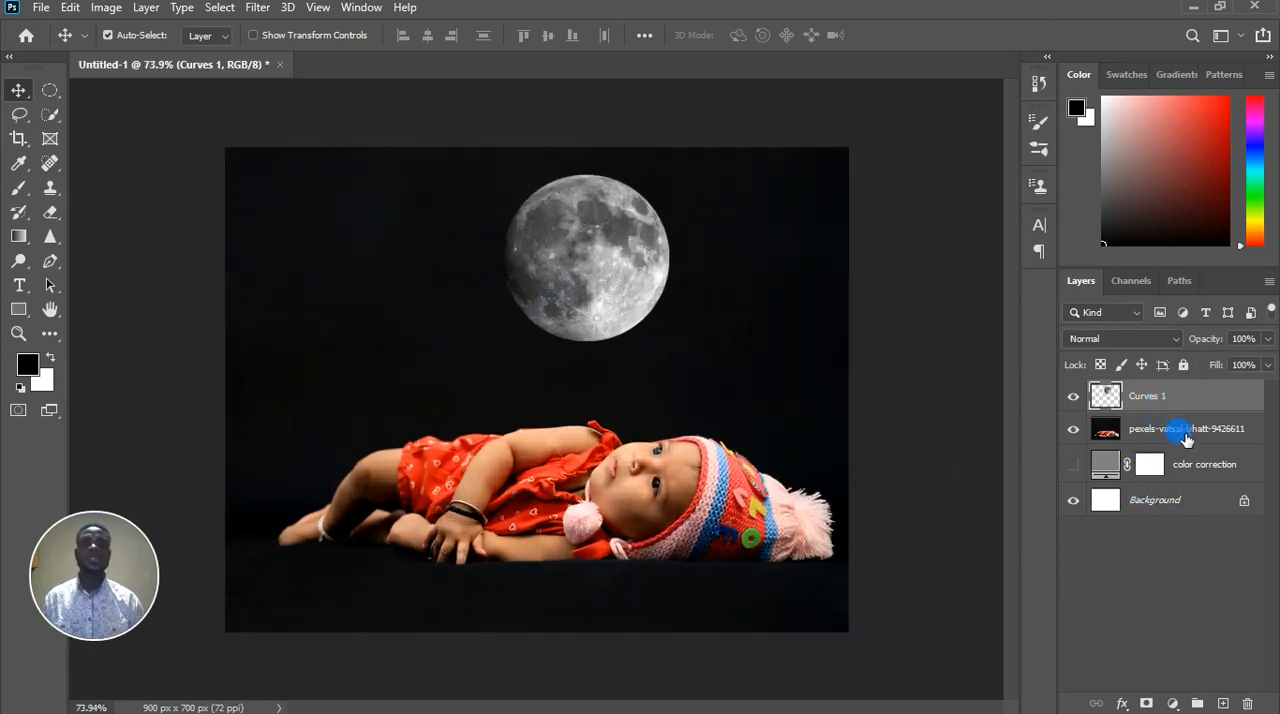
# Rename the baby photo layer as baby
pyautogui.click(1186, 440)
pyautogui.click(1170, 398)
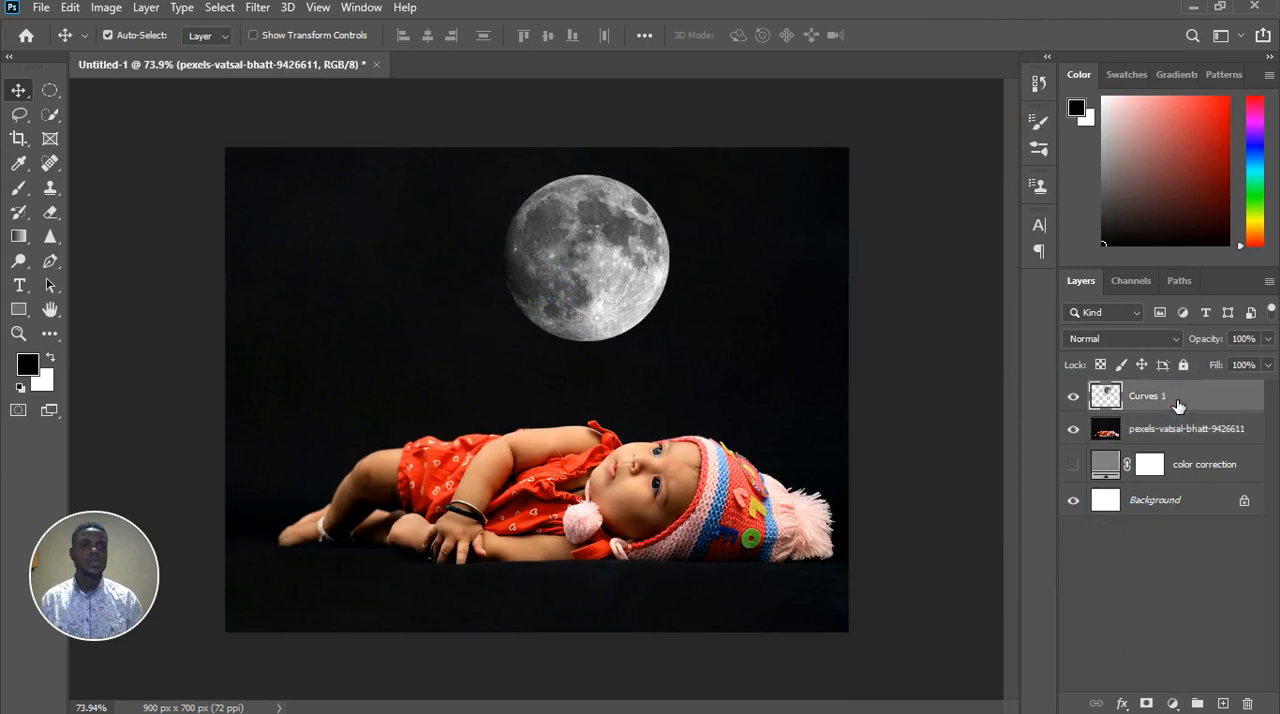
pyautogui.doubleClick(1160, 429)
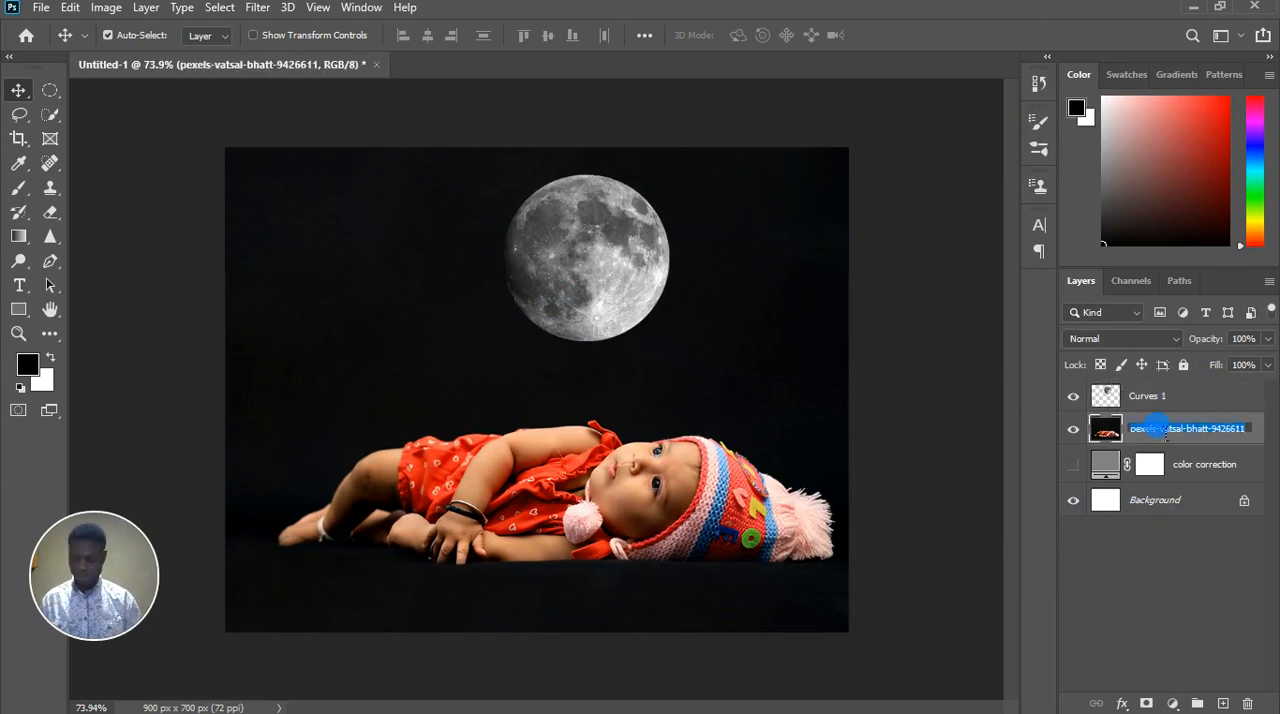
pyautogui.write('baby')
pyautogui.press('Return')
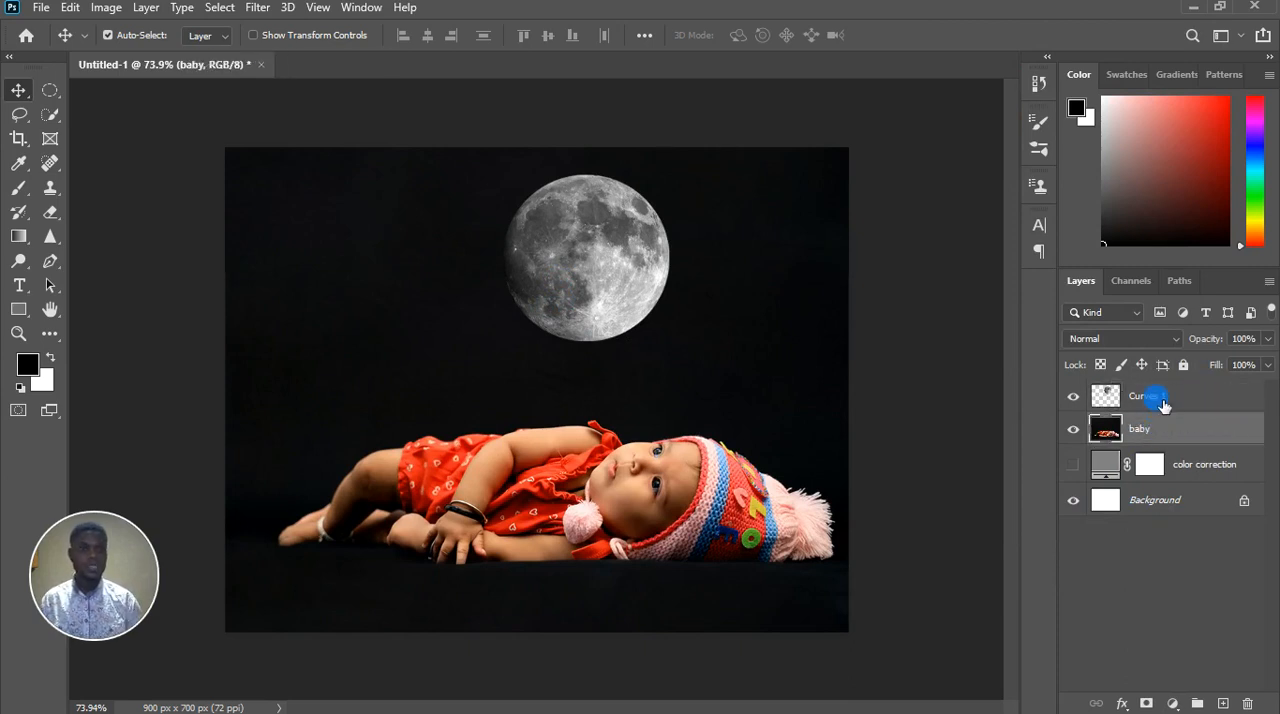
# Rename the merged Curves 1 layer as moon
pyautogui.doubleClick(1162, 398)
pyautogui.write('moo')
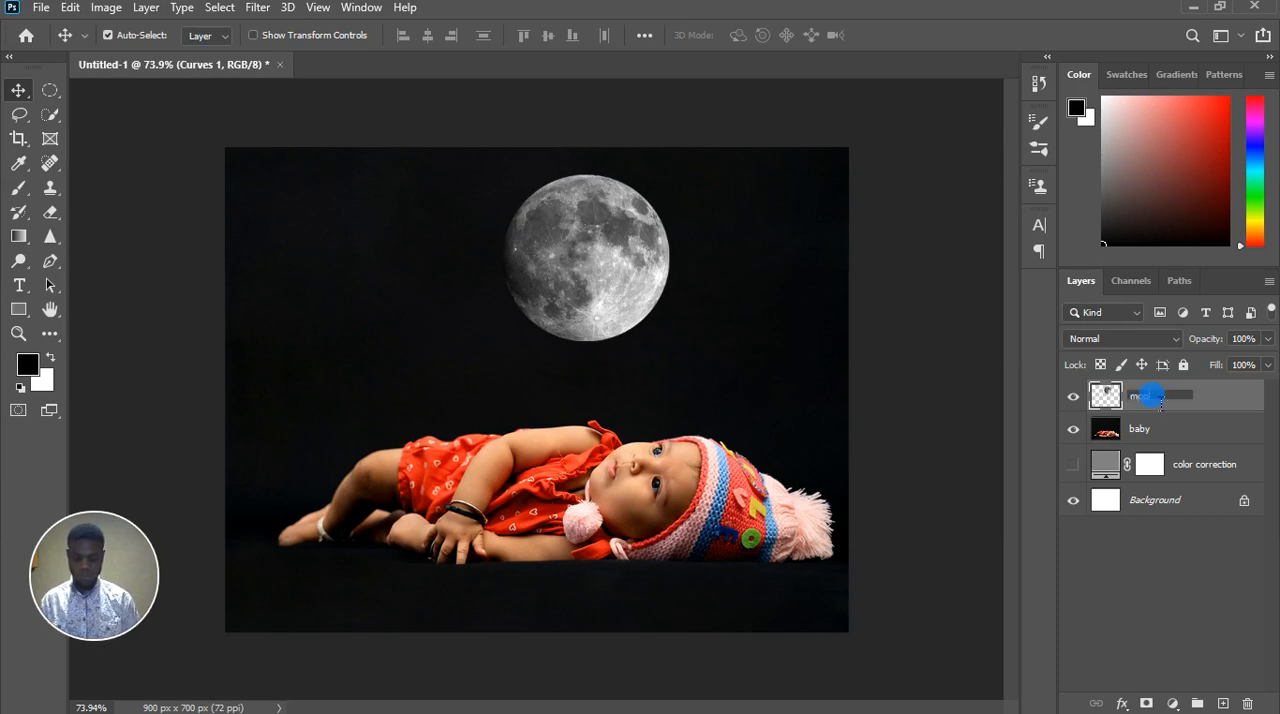
pyautogui.write('n')
pyautogui.press('Return')
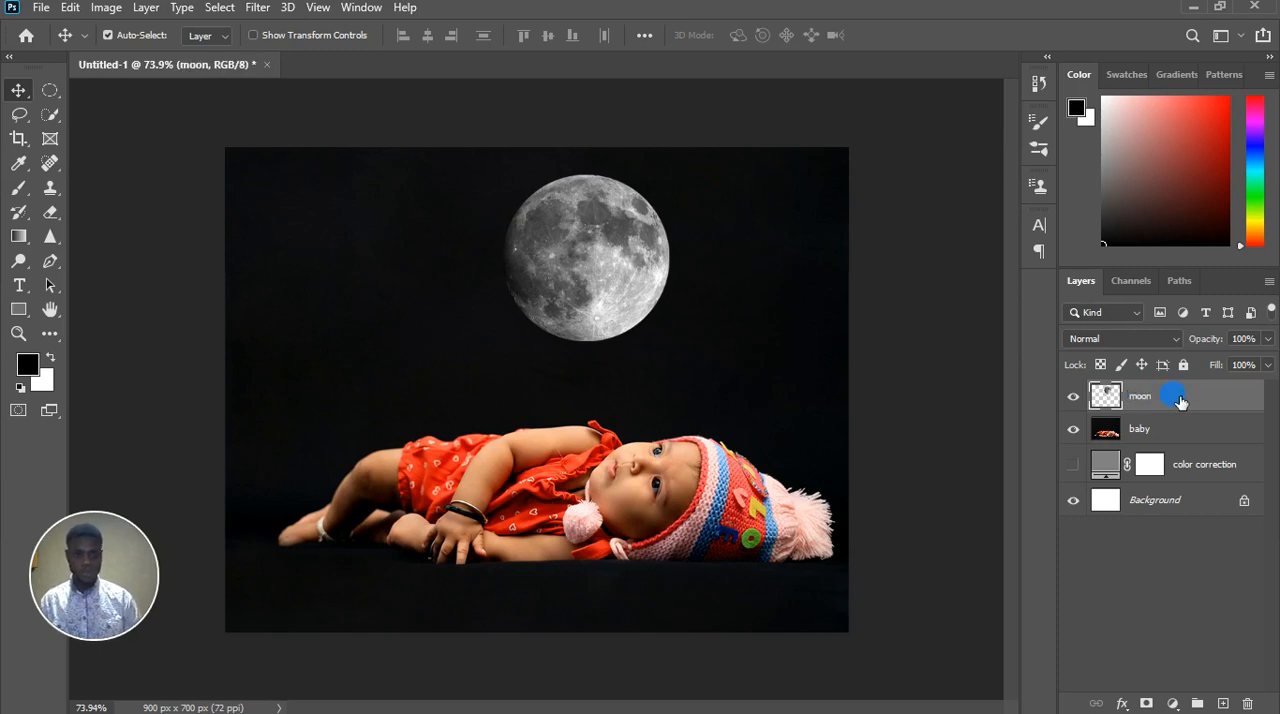
# Duplicate the moon layer, hide the copy, and set the original moon layer's blend mode to Screen
pyautogui.hotkey('ctrl', 'j')
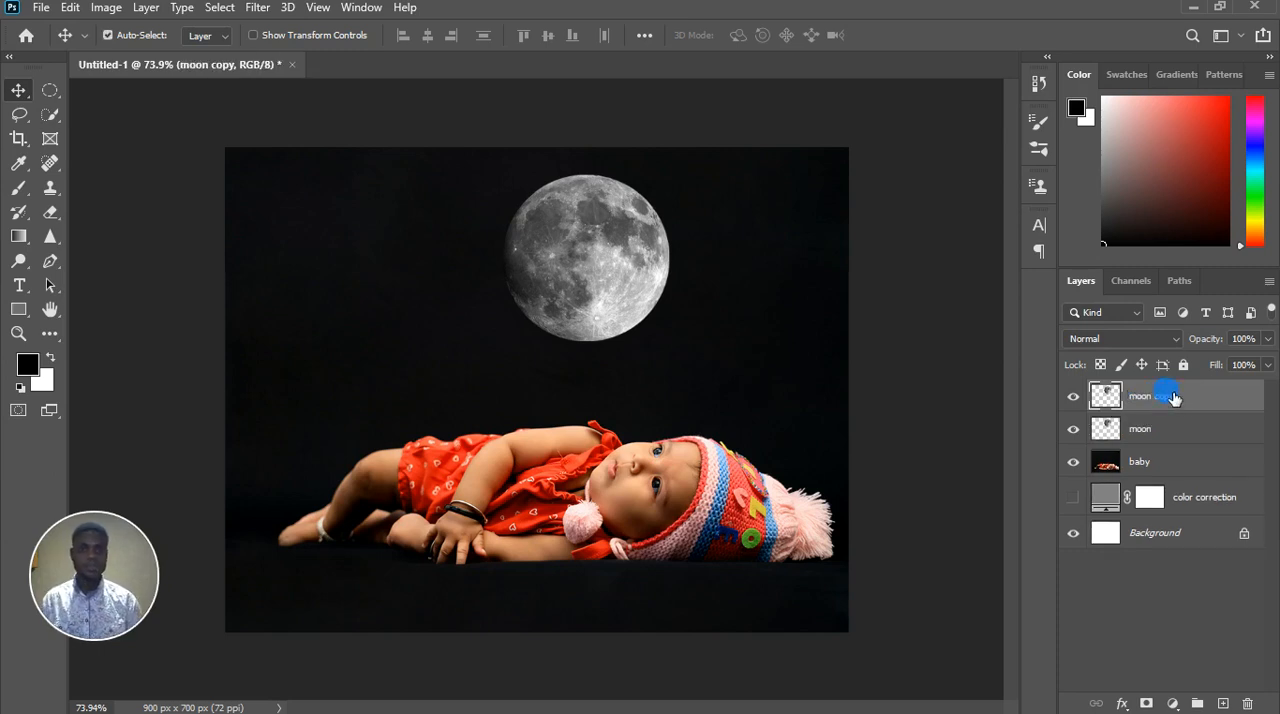
pyautogui.click(1073, 396)
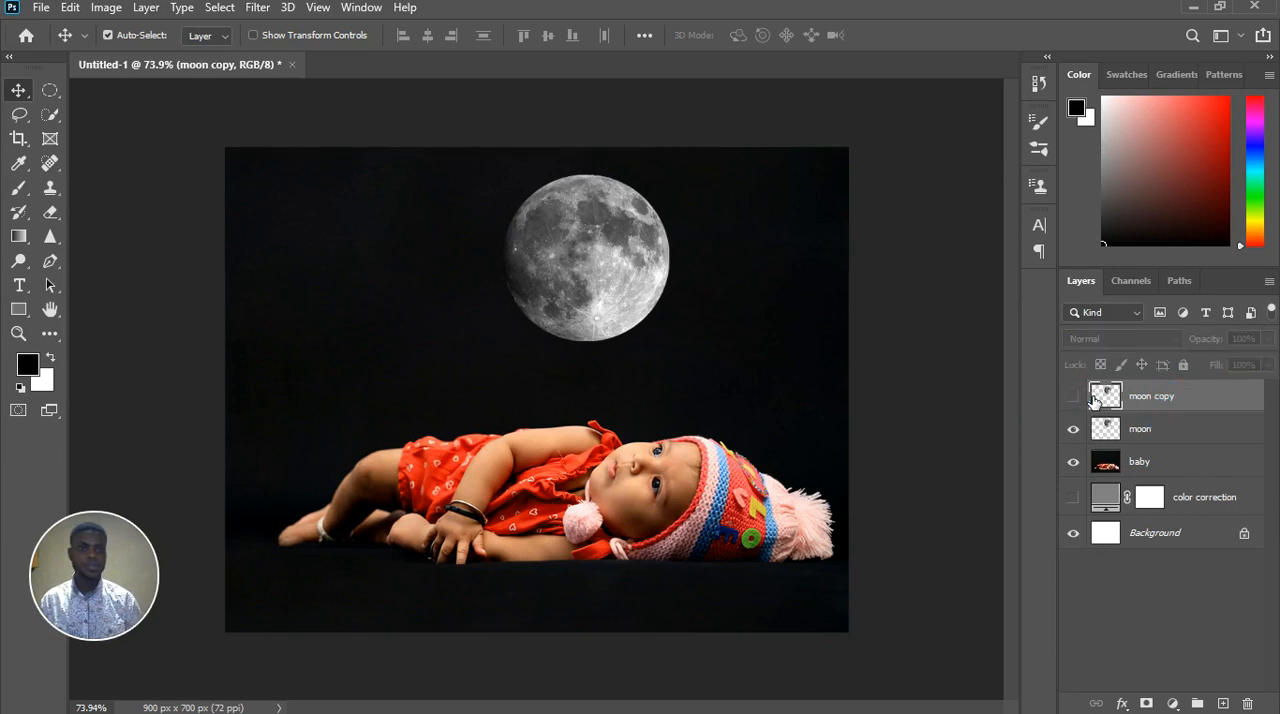
pyautogui.click(1143, 432)
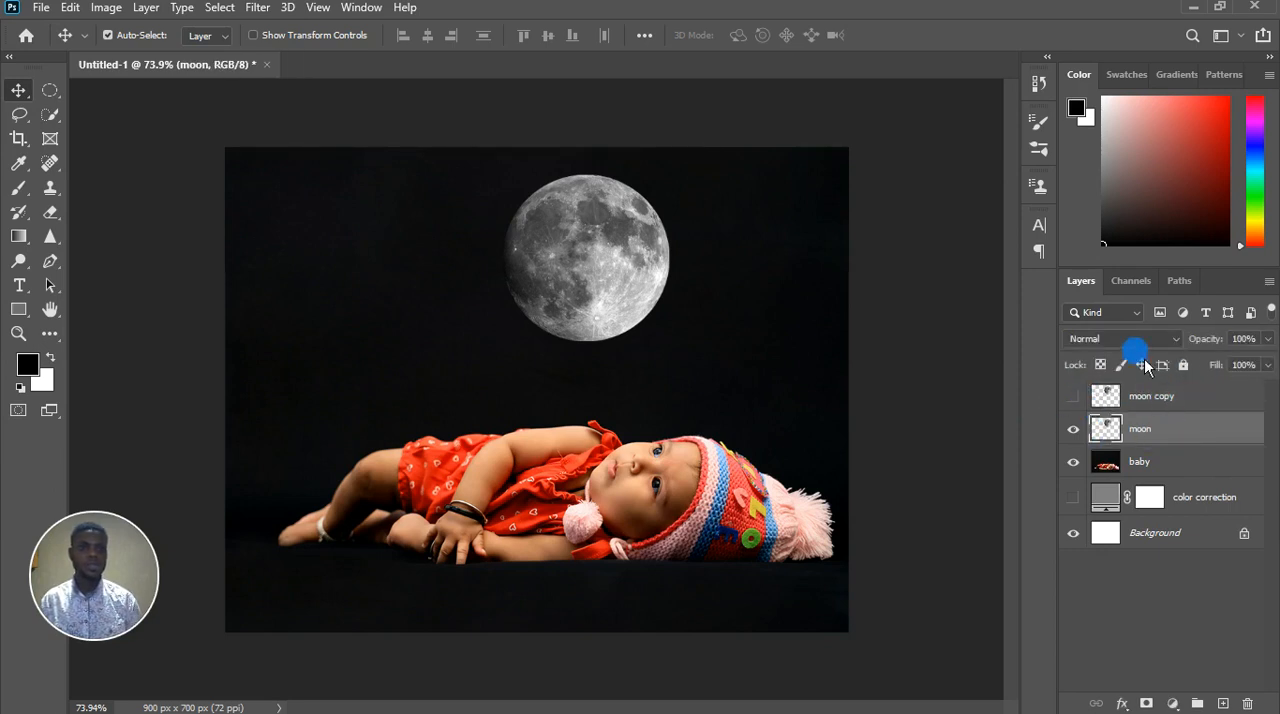
pyautogui.click(1138, 340)
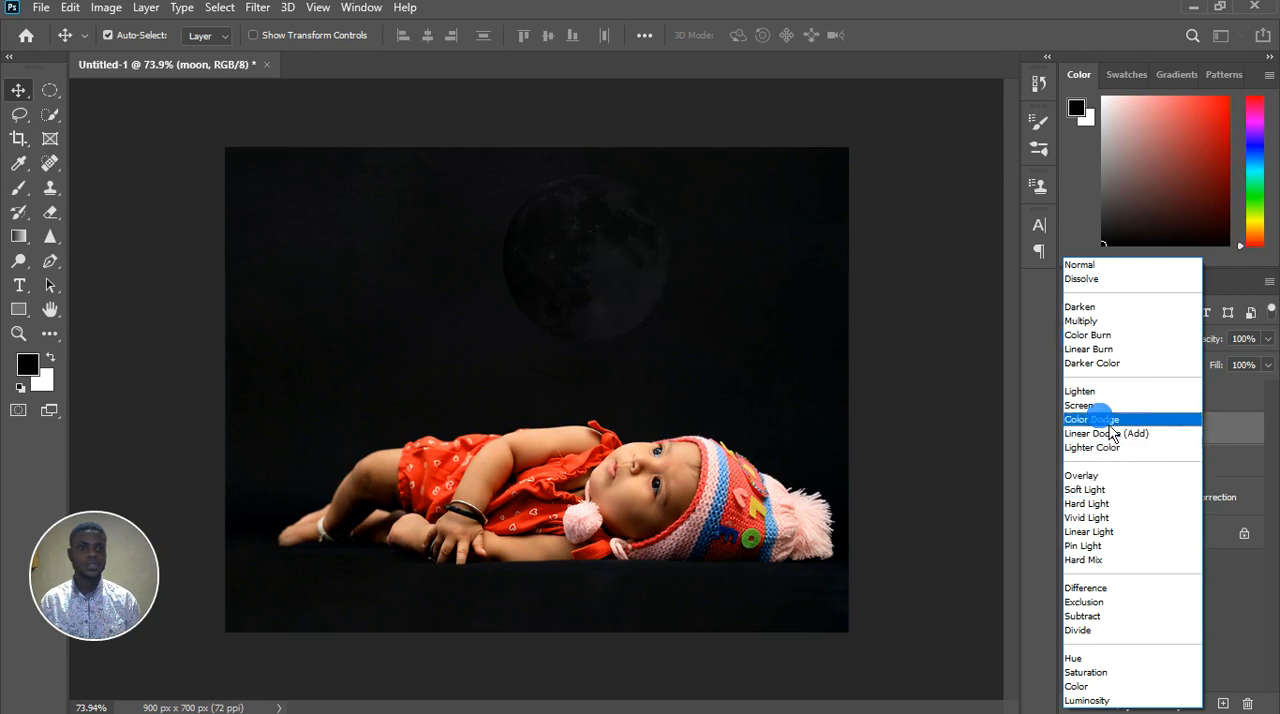
pyautogui.click(1100, 406)
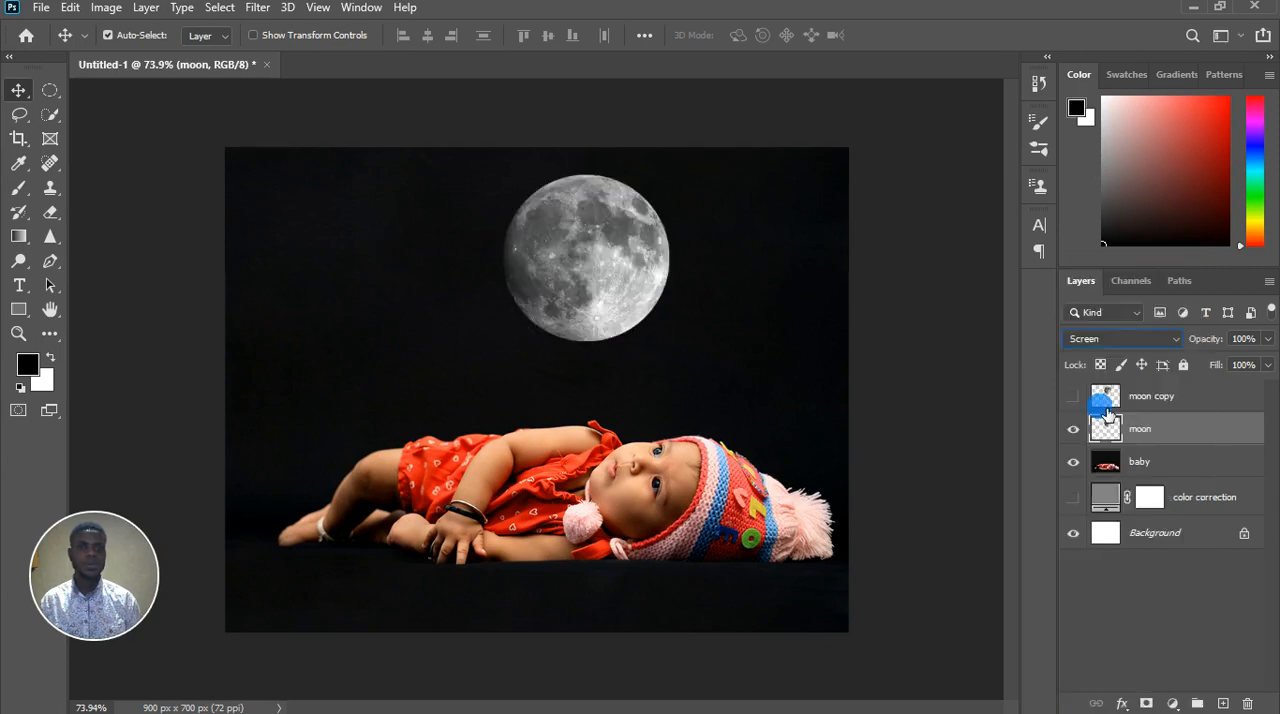
# Compare the moon with the moon copy layer shown and hidden, leave the copy shown, and set its blend mode to Screen
pyautogui.click(1073, 397)
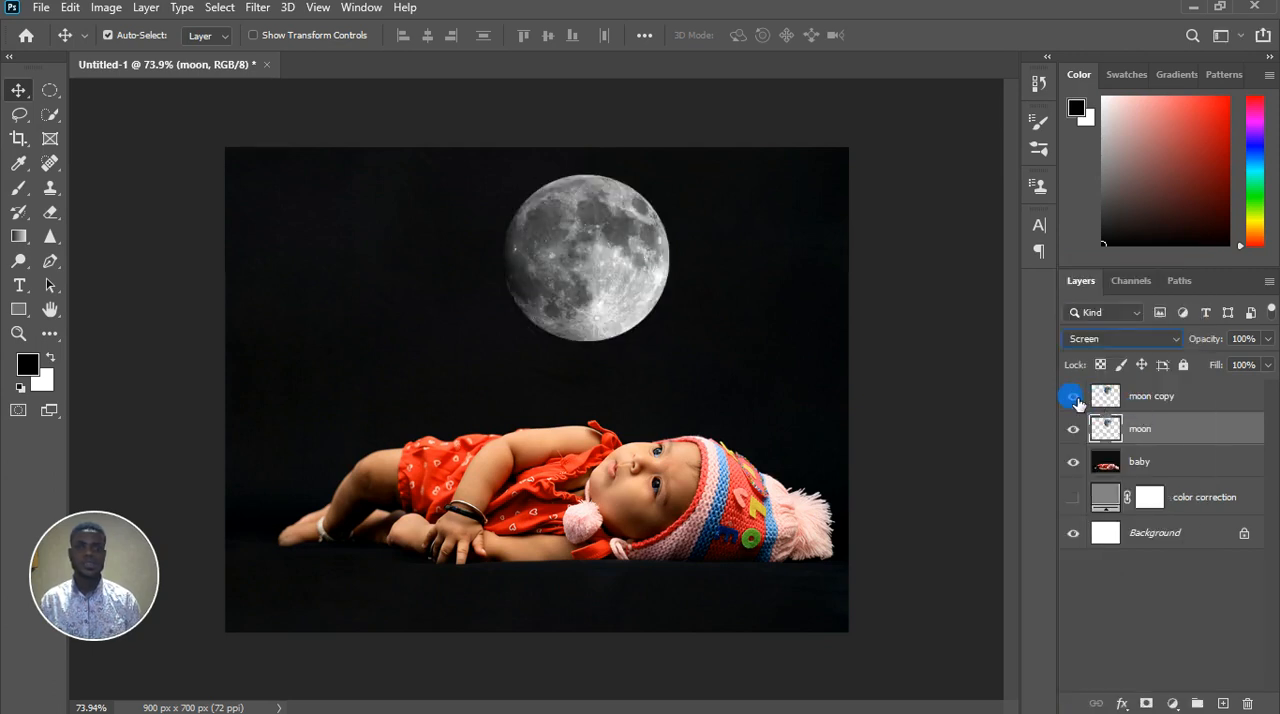
pyautogui.click(1074, 398)
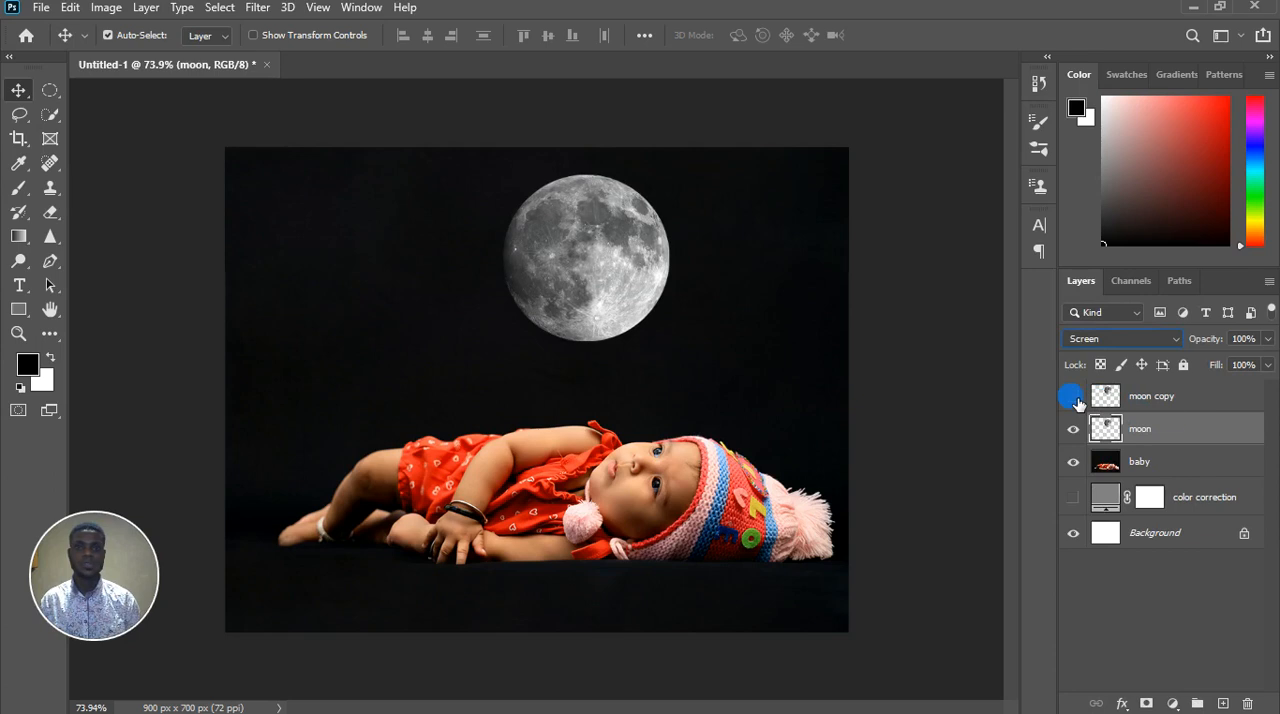
pyautogui.click(1080, 401)
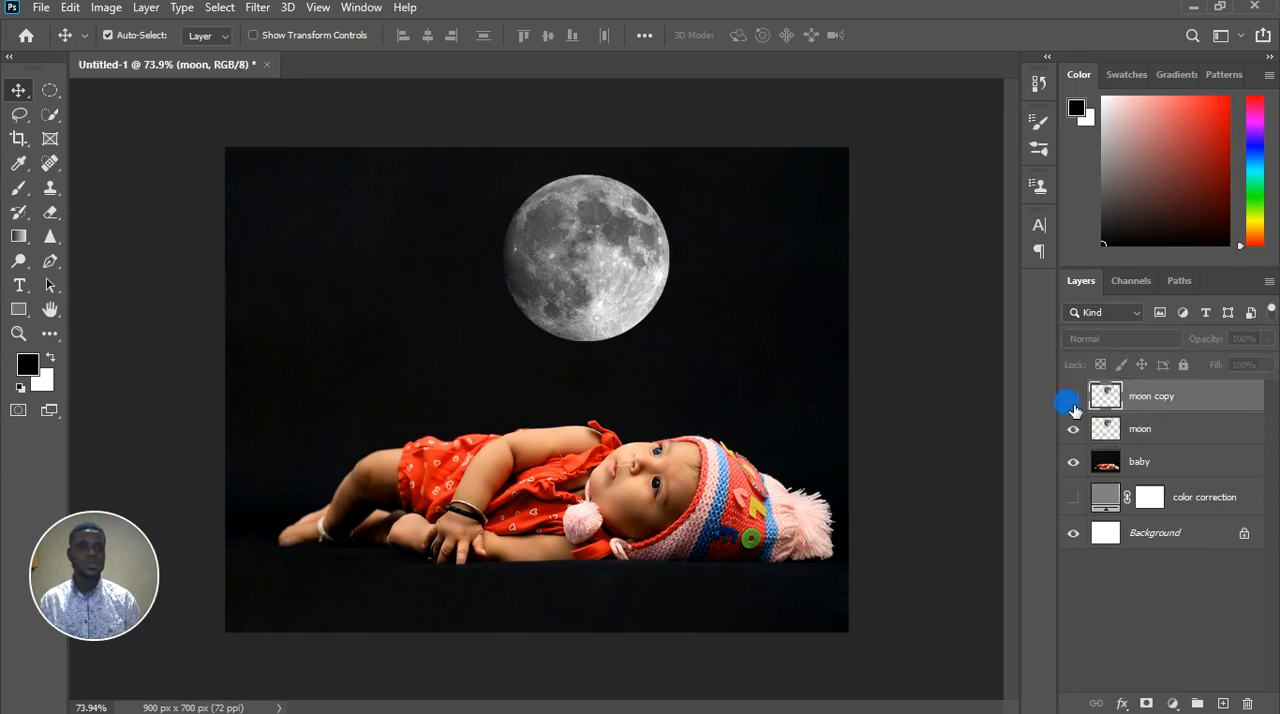
pyautogui.click(1145, 396)
pyautogui.click(1140, 338)
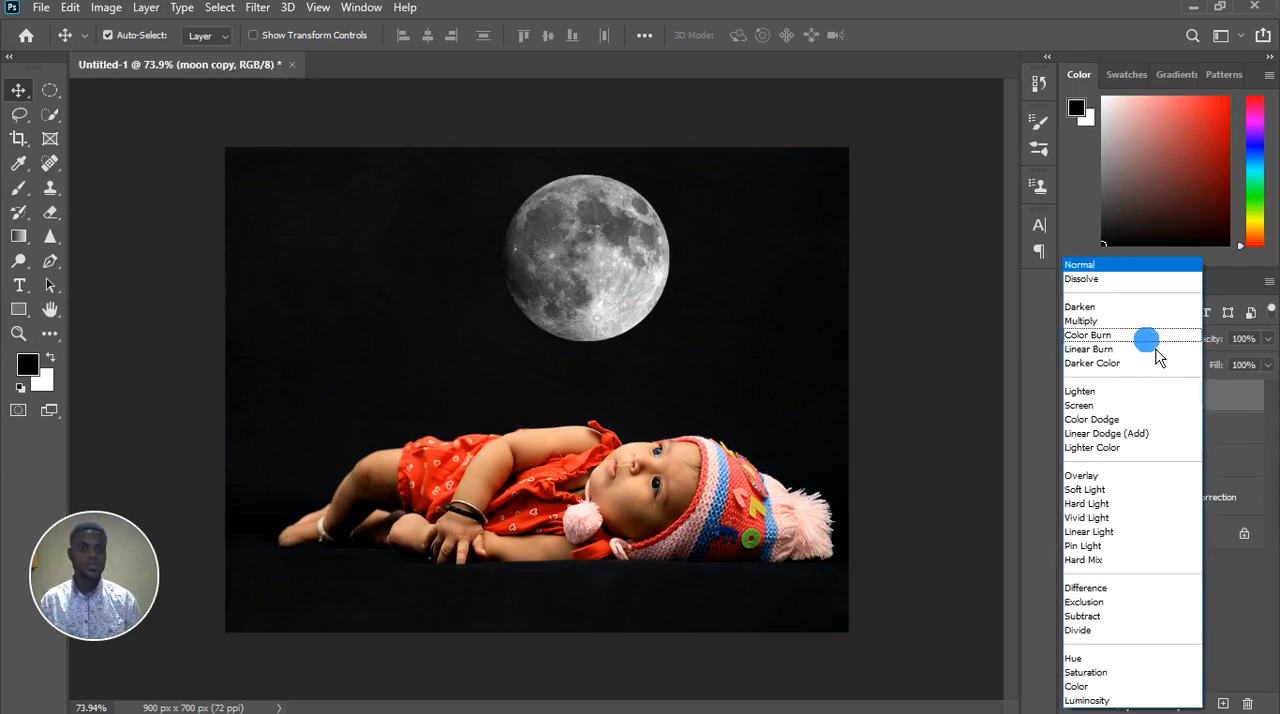
pyautogui.click(1085, 405)
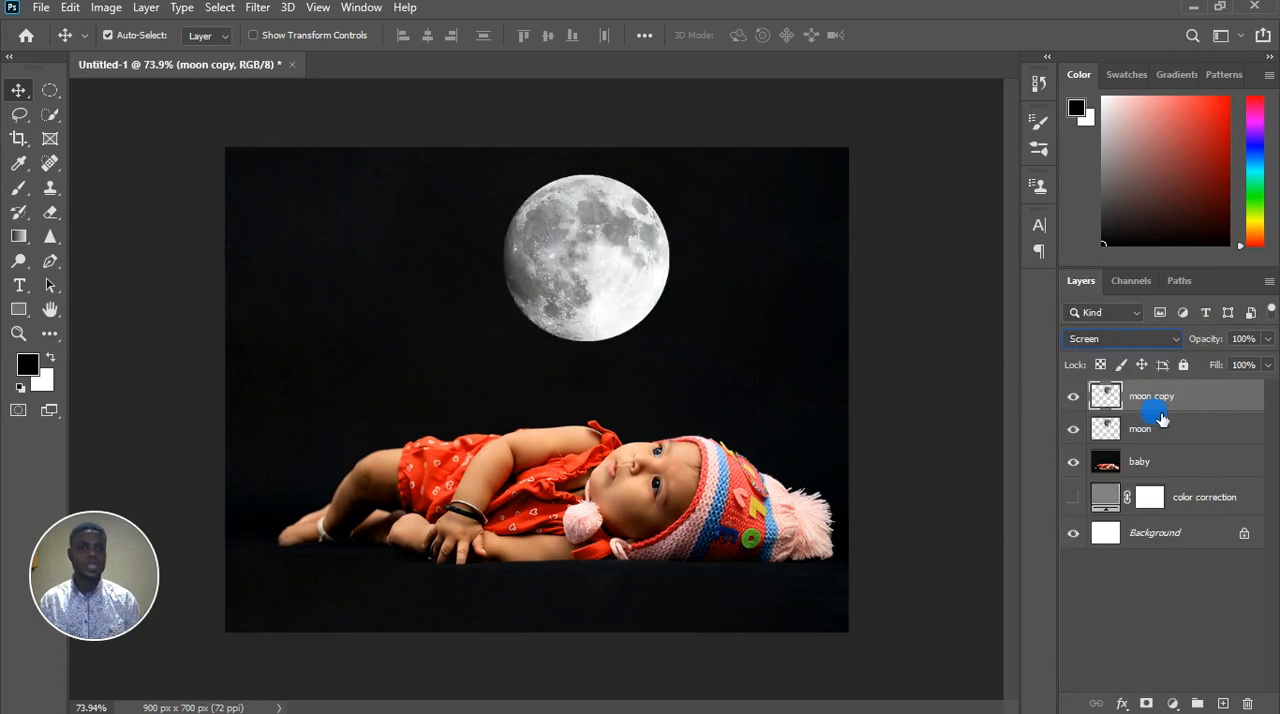
# Apply a Gaussian Blur with a radius of about 6.4 pixels to the moon copy layer for a soft glow
pyautogui.moveTo(1189, 405)
pyautogui.mouseDown()
pyautogui.moveTo(1192, 457)
pyautogui.moveTo(1186, 437)
pyautogui.moveTo(1146, 414)
pyautogui.moveTo(1177, 434)
pyautogui.moveTo(1171, 397)
pyautogui.mouseUp()
pyautogui.click(259, 8)
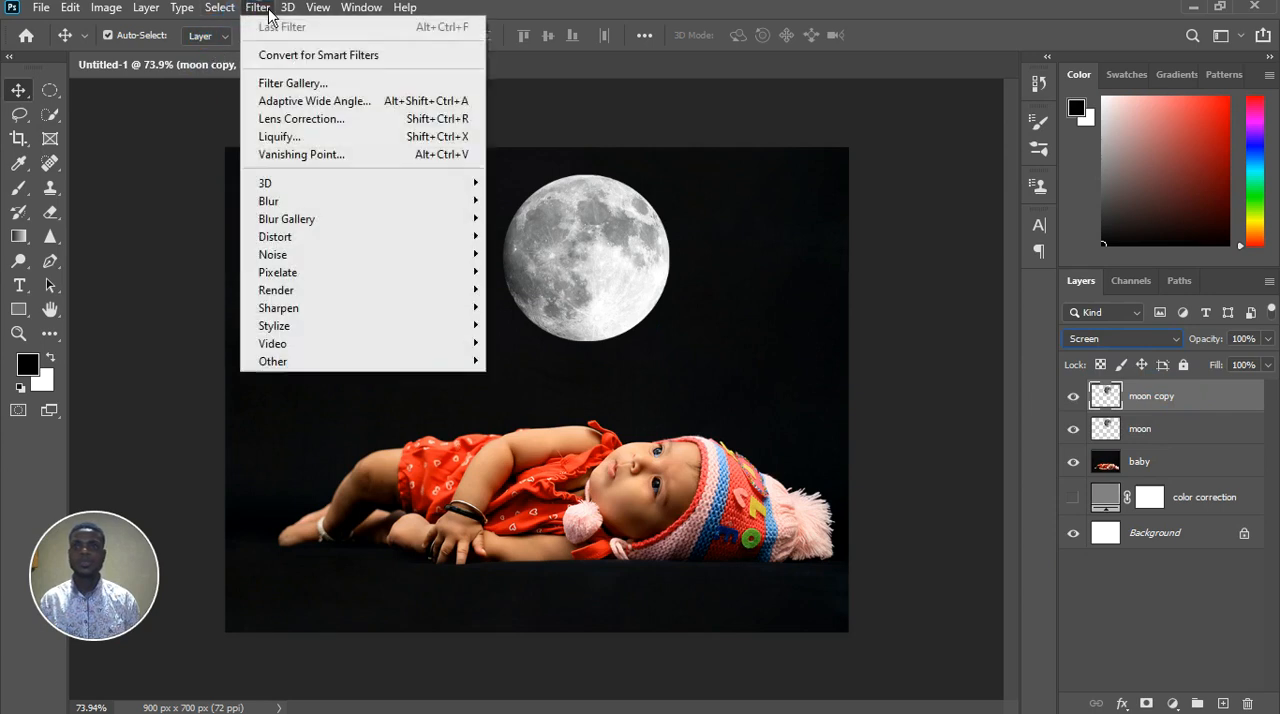
pyautogui.moveTo(300, 201)
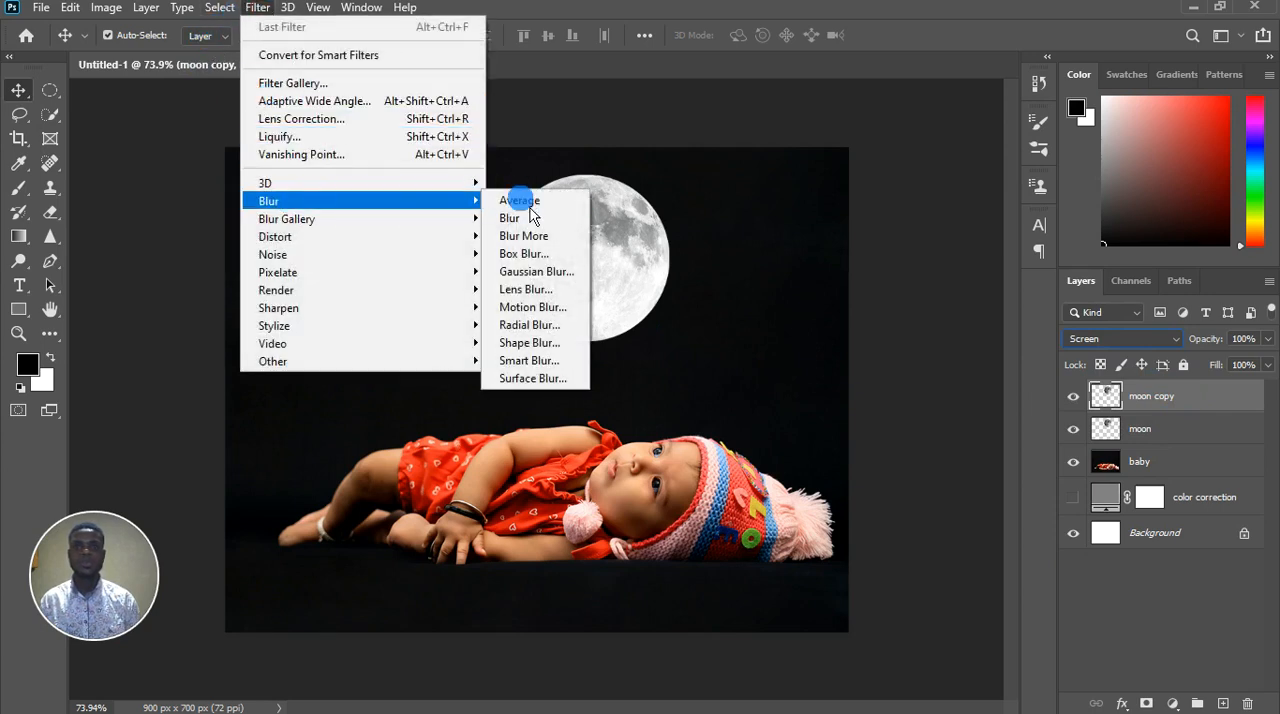
pyautogui.click(528, 272)
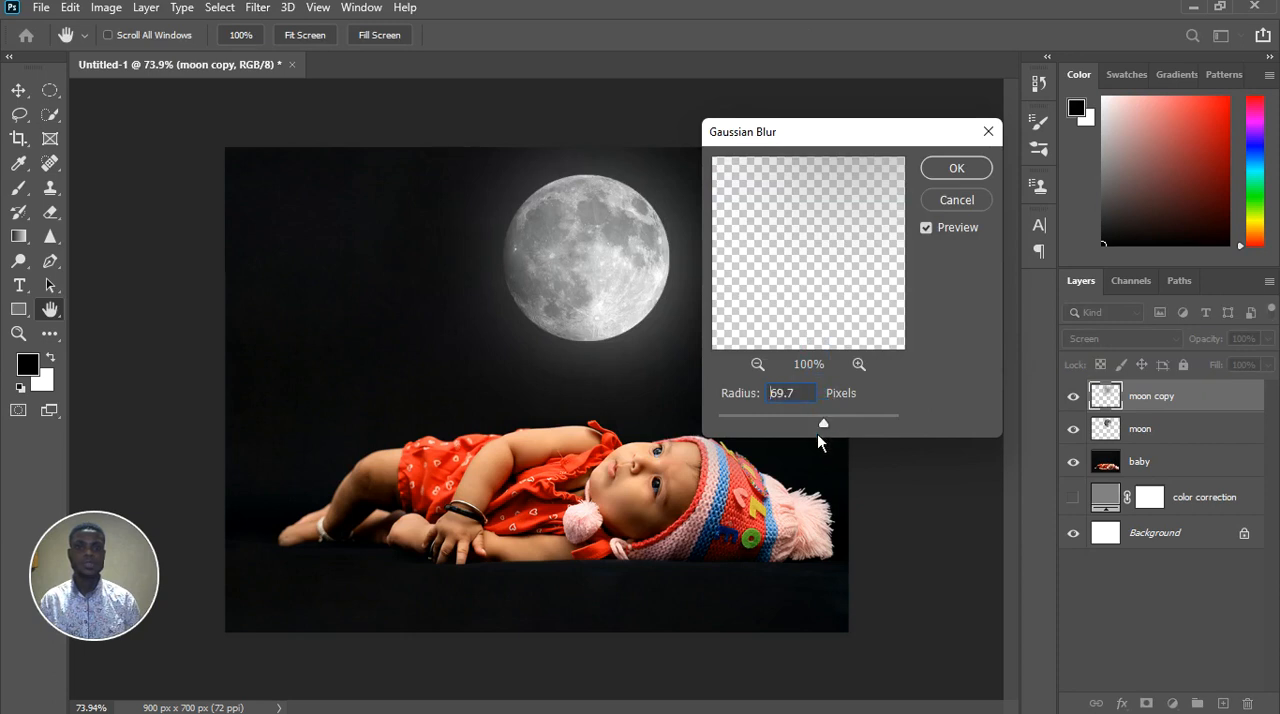
pyautogui.moveTo(817, 433); pyautogui.dragTo(756, 425)
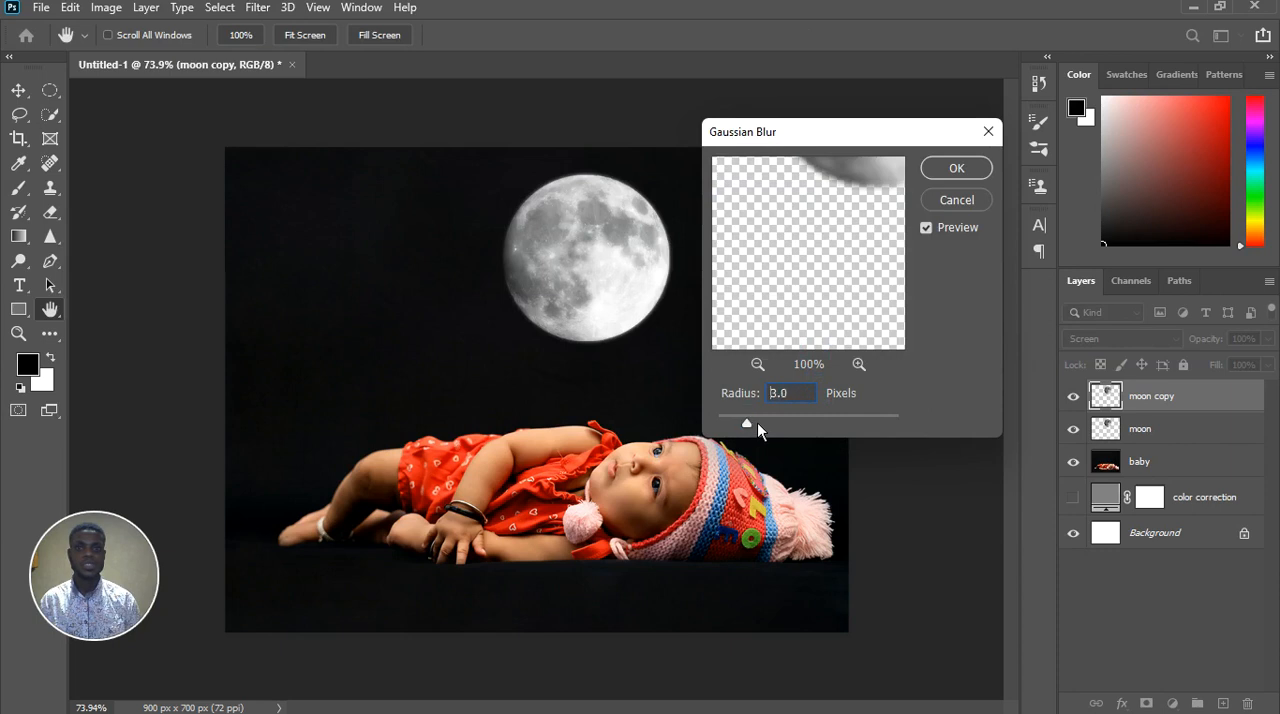
pyautogui.moveTo(762, 420); pyautogui.dragTo(769, 419)
pyautogui.moveTo(784, 434); pyautogui.dragTo(785, 434)
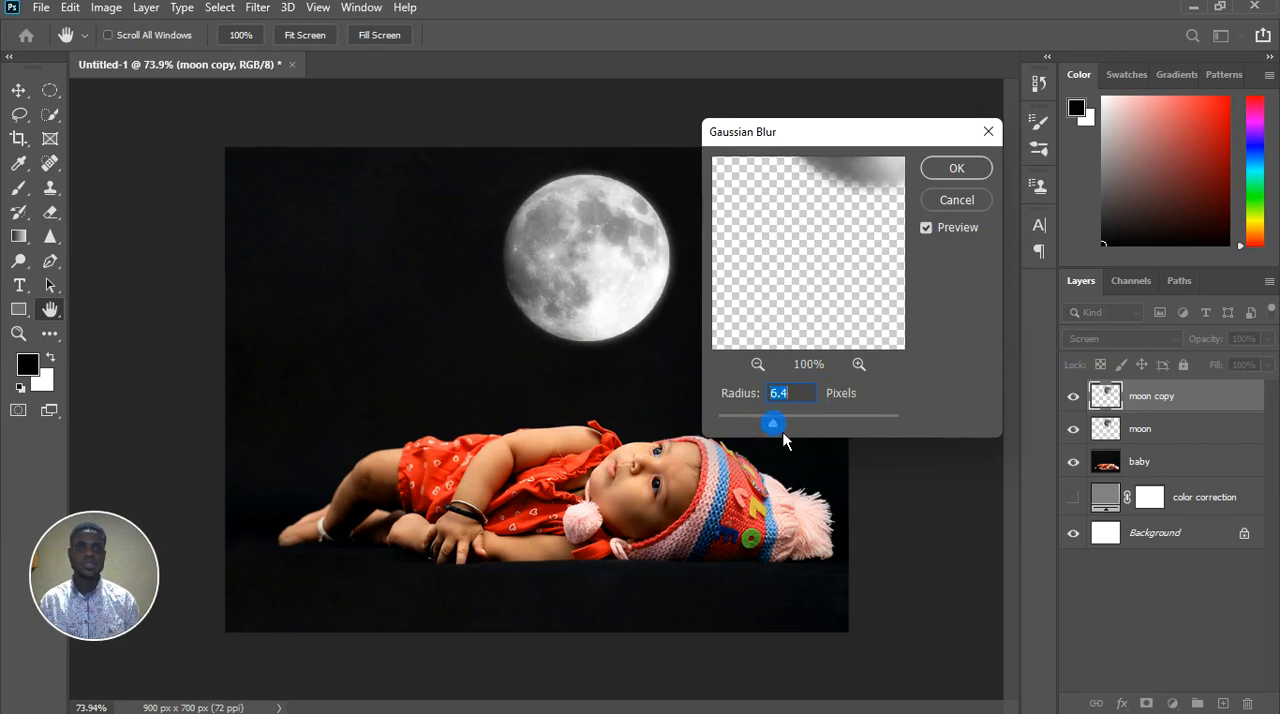
pyautogui.moveTo(780, 434); pyautogui.dragTo(781, 434)
pyautogui.click(958, 175)
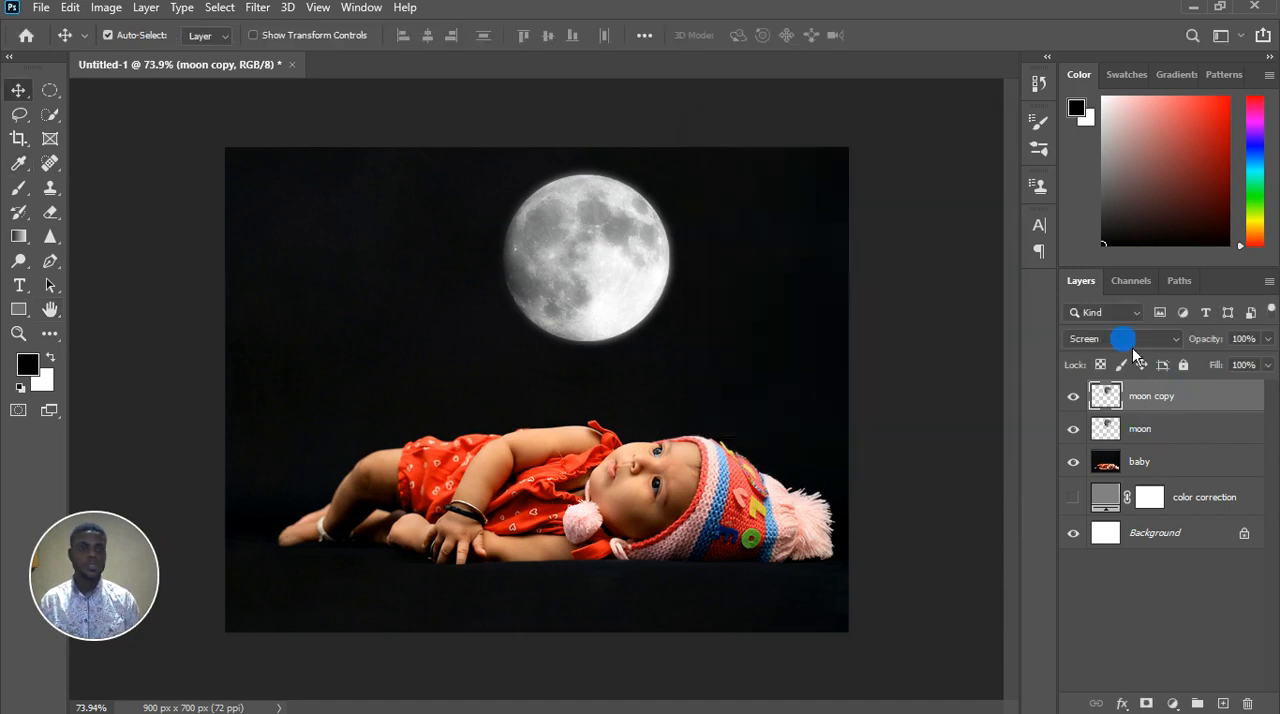
# Duplicate the moon layer and move the blurred moon copy layer below the moon, directly above the baby layer
pyautogui.click(1184, 441)
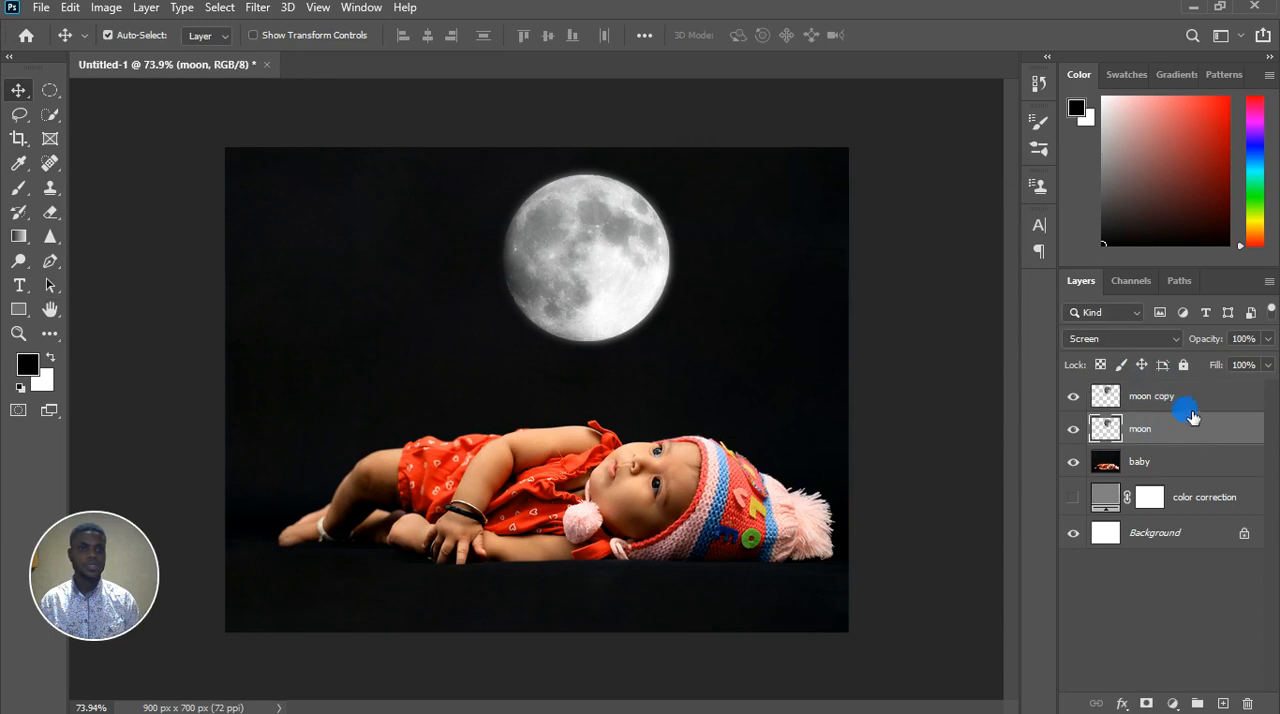
pyautogui.click(1187, 409)
pyautogui.click(1188, 411)
pyautogui.click(1192, 443)
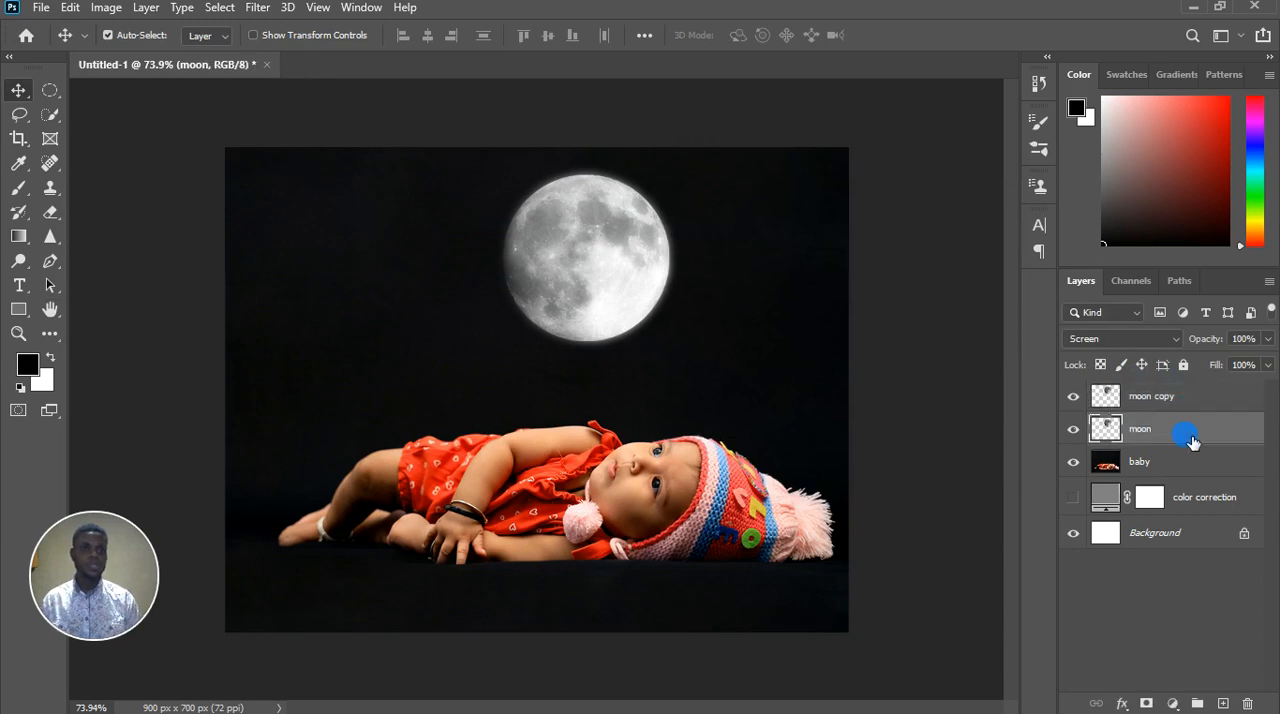
pyautogui.hotkey('ctrl', 'j')
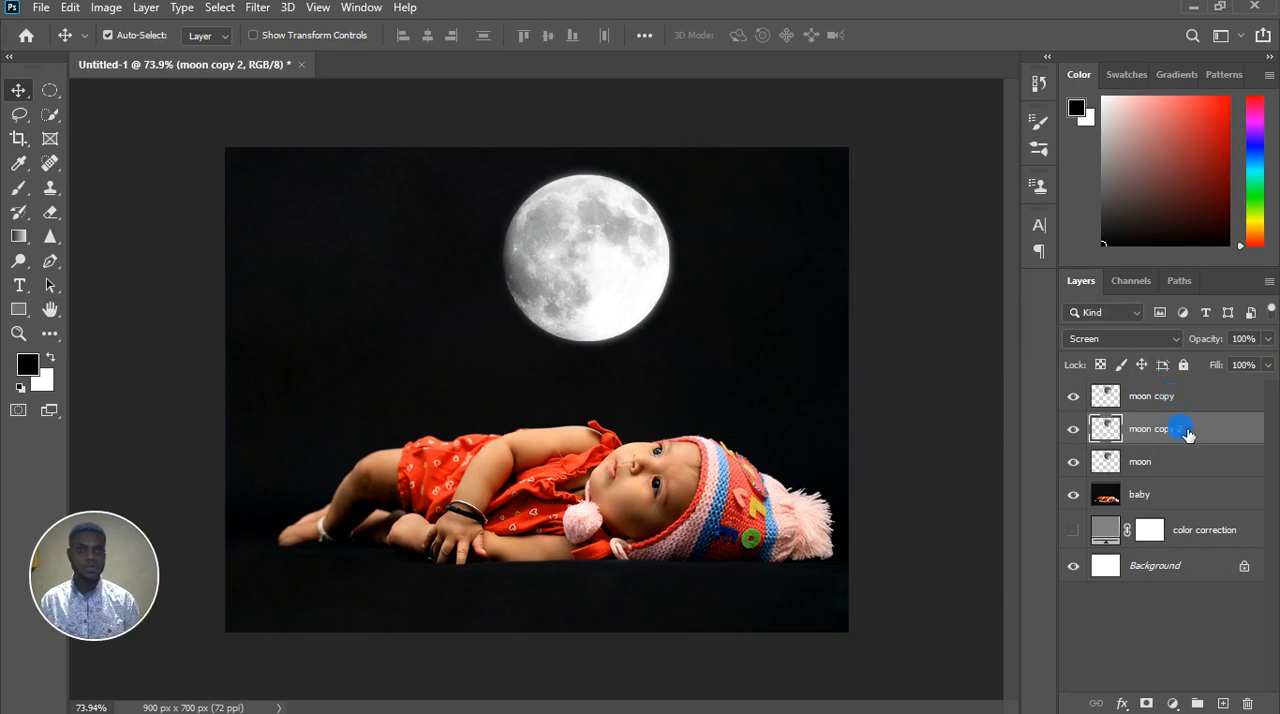
pyautogui.moveTo(1174, 406); pyautogui.dragTo(1196, 492)
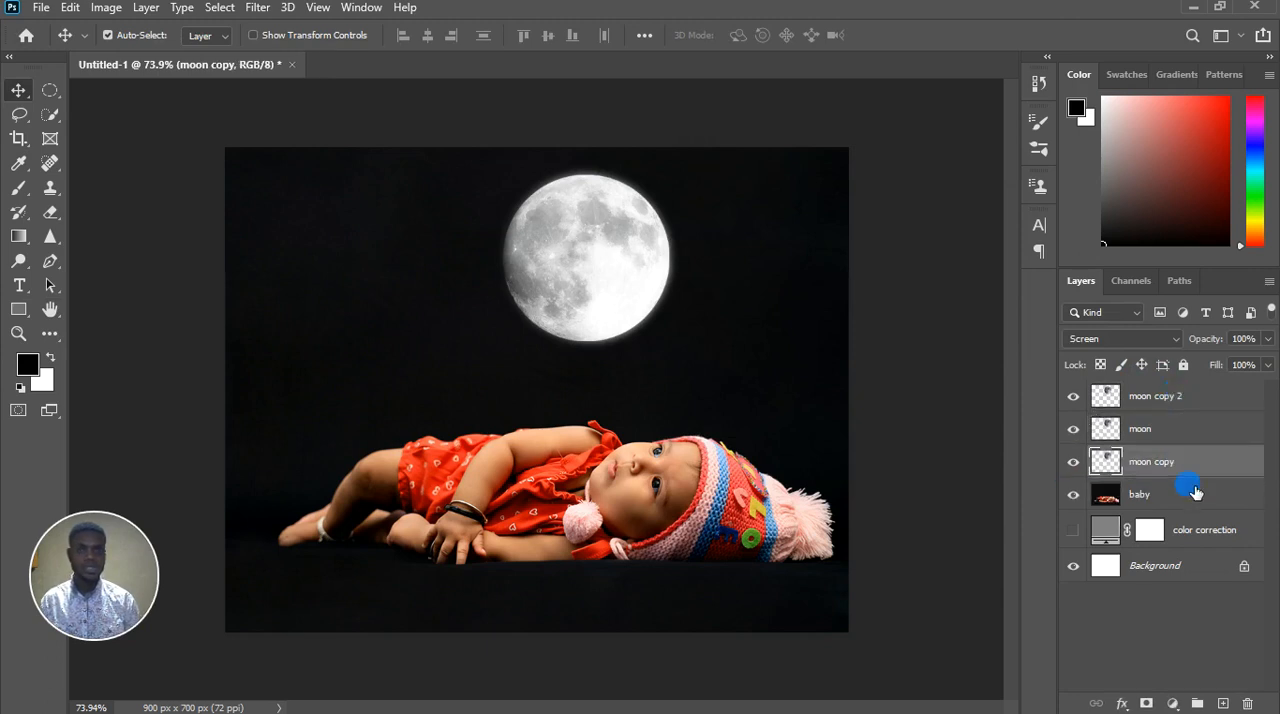
pyautogui.click(1190, 396)
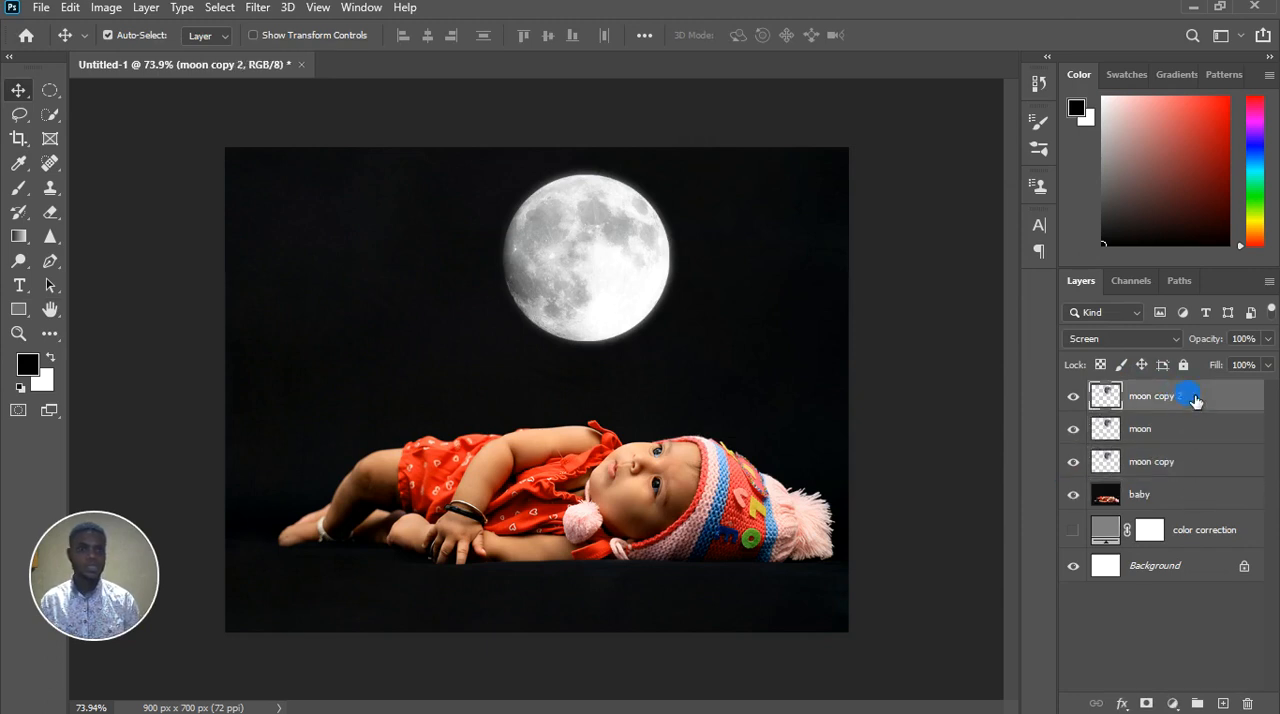
# Apply a Gaussian Blur with a radius of 18.0 pixels to the moon copy 2 layer and move it directly above the baby layer
pyautogui.click(257, 8)
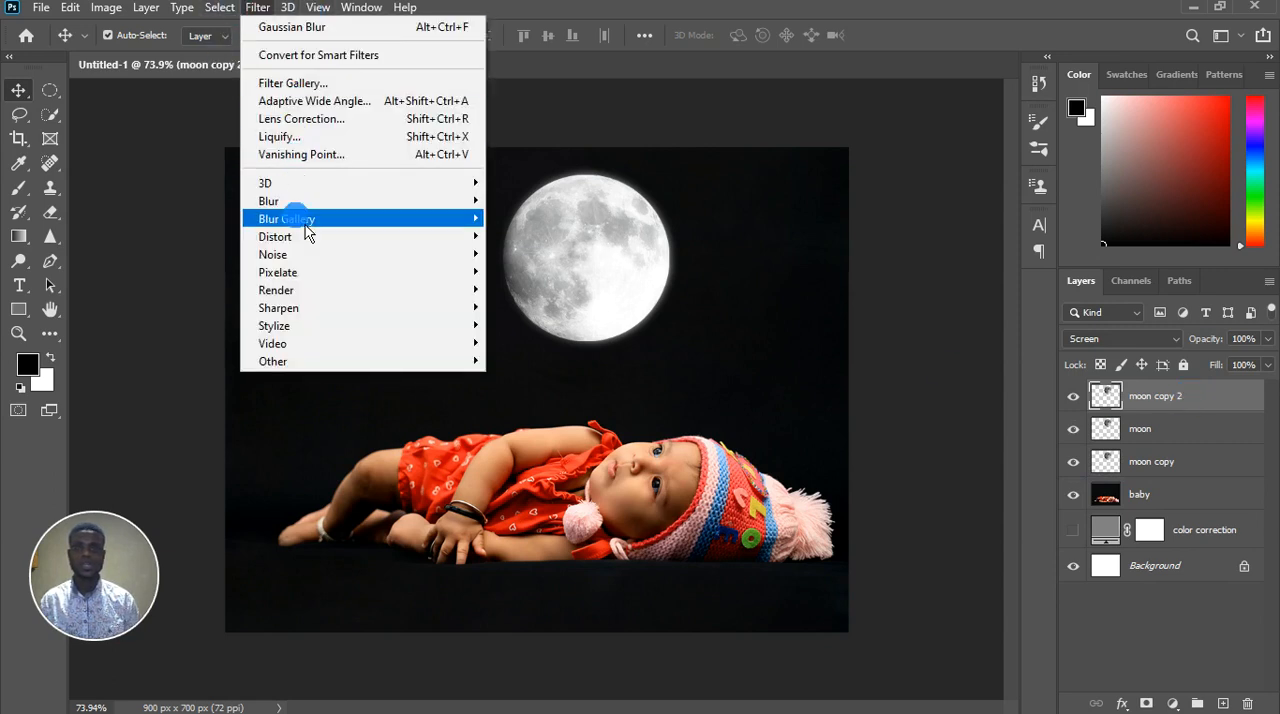
pyautogui.moveTo(314, 206)
pyautogui.click(559, 283)
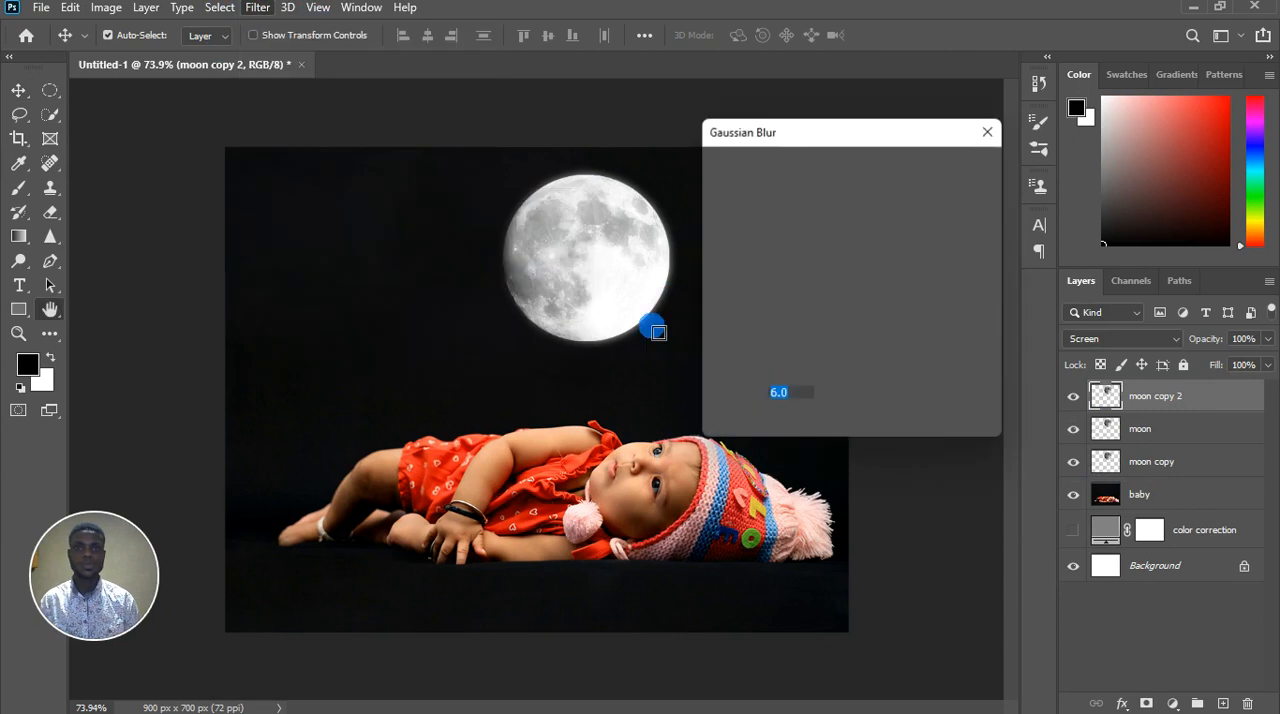
pyautogui.moveTo(787, 432); pyautogui.dragTo(805, 425)
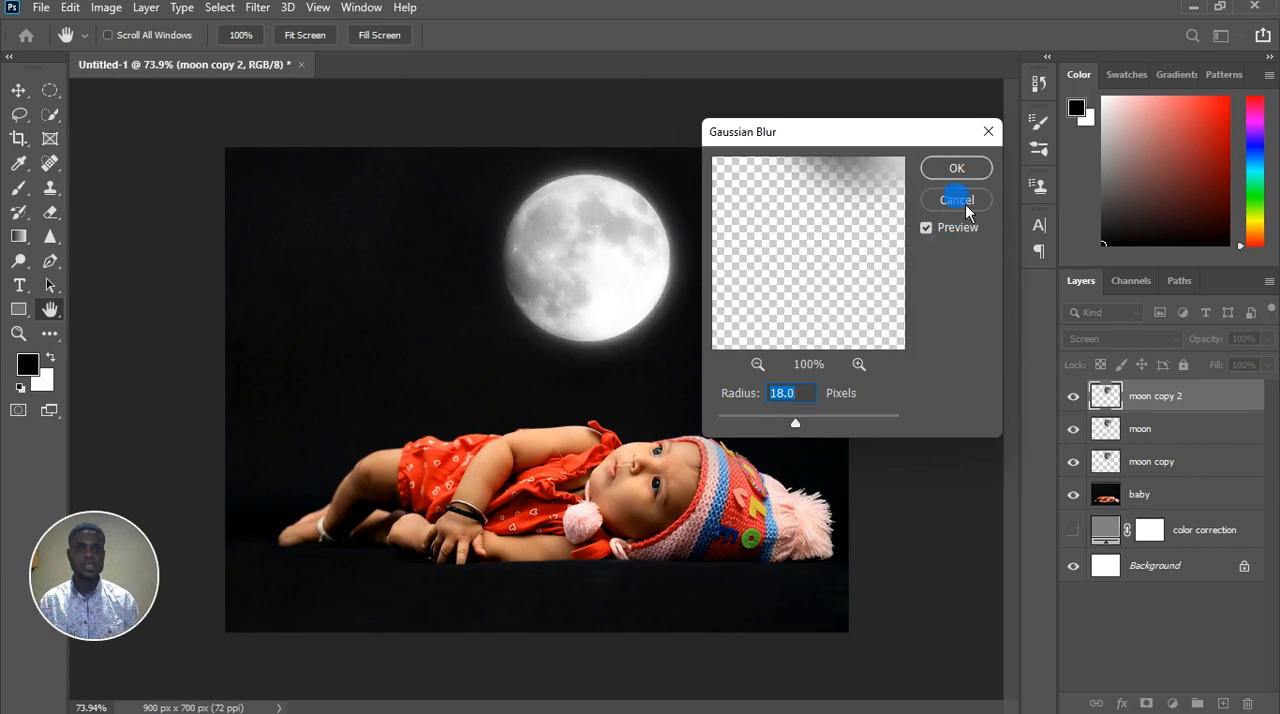
pyautogui.click(960, 170)
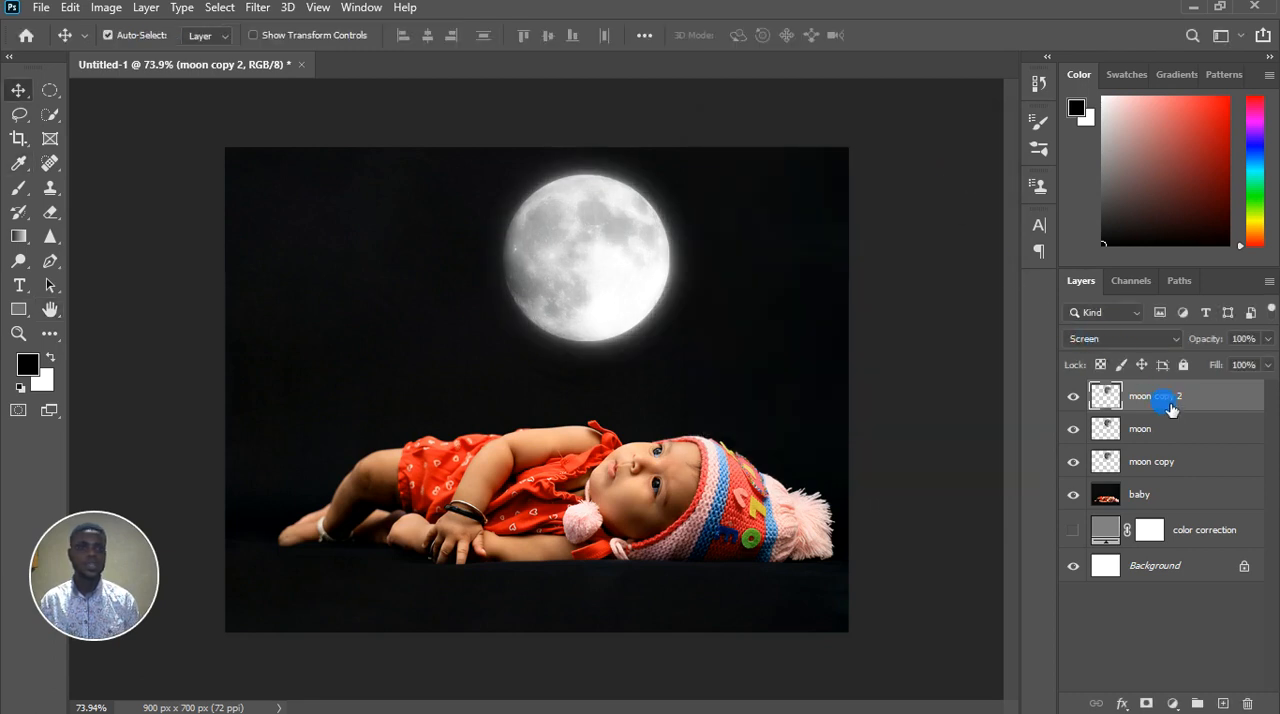
pyautogui.moveTo(1201, 402); pyautogui.dragTo(1206, 484)
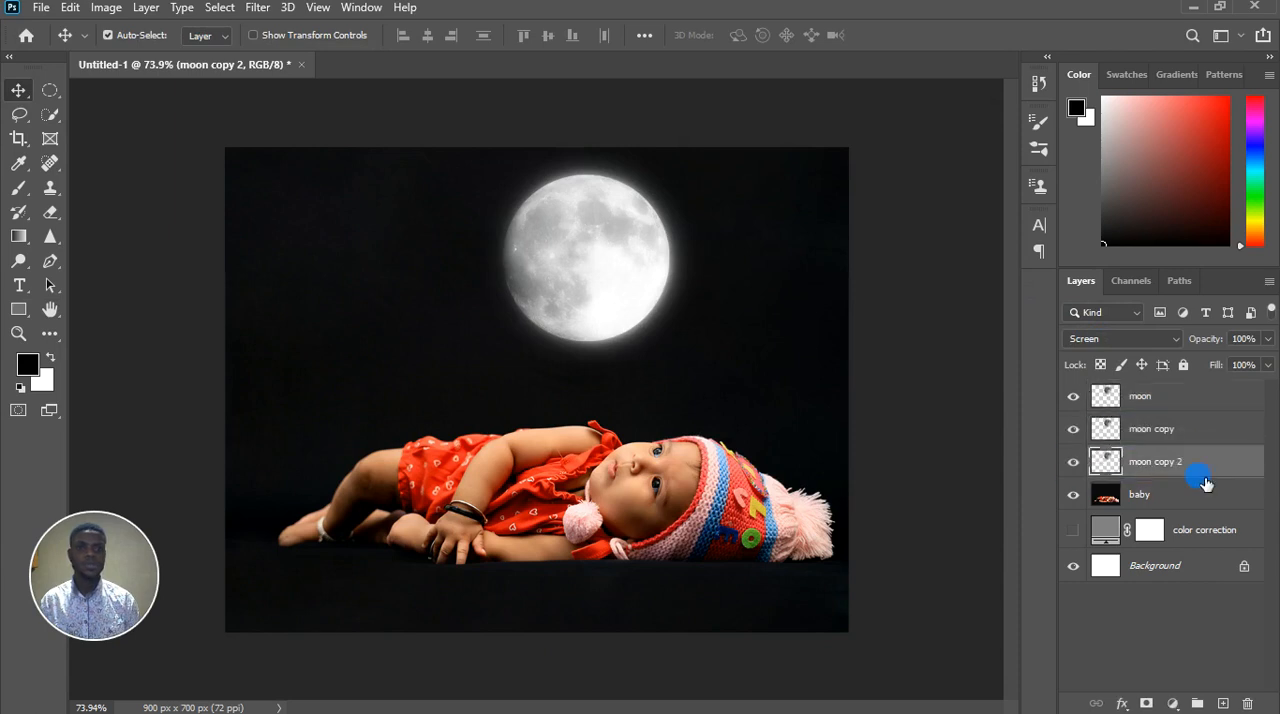
# Duplicate the moon layer again and apply a Gaussian Blur with a radius of 64.0 pixels to the new copy
pyautogui.click(1152, 402)
pyautogui.hotkey('ctrl', 'j')
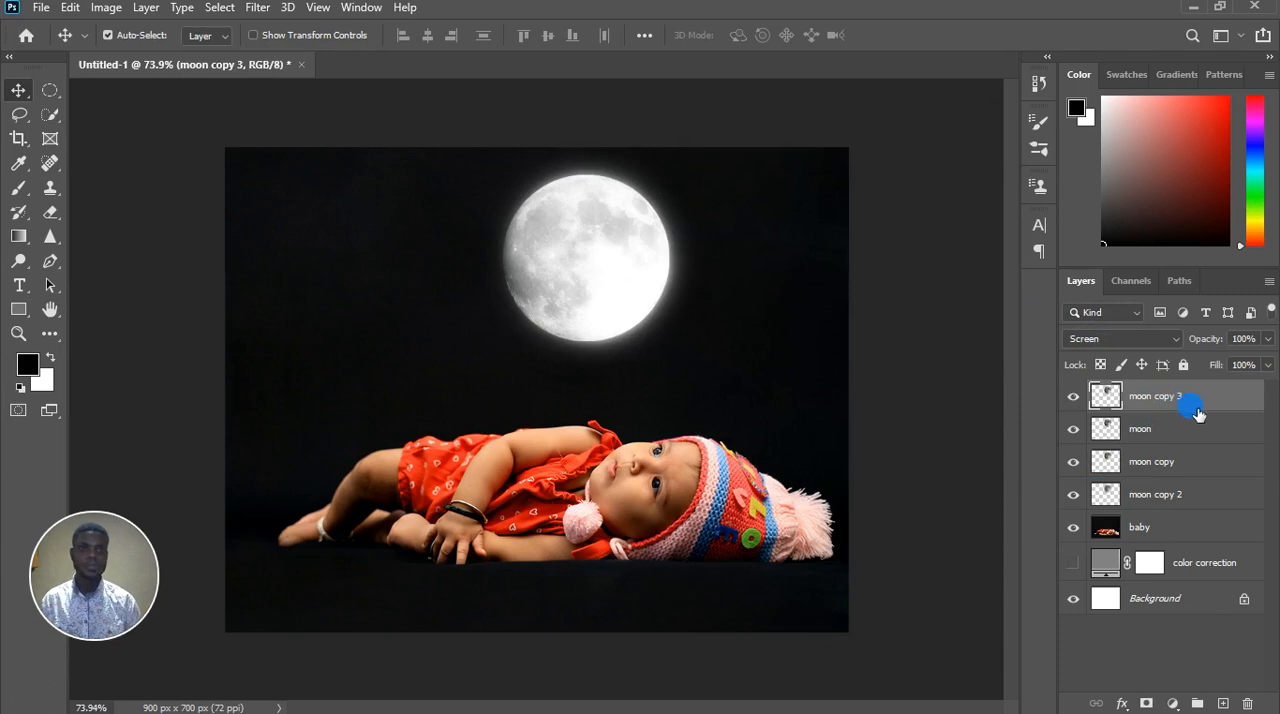
pyautogui.click(256, 8)
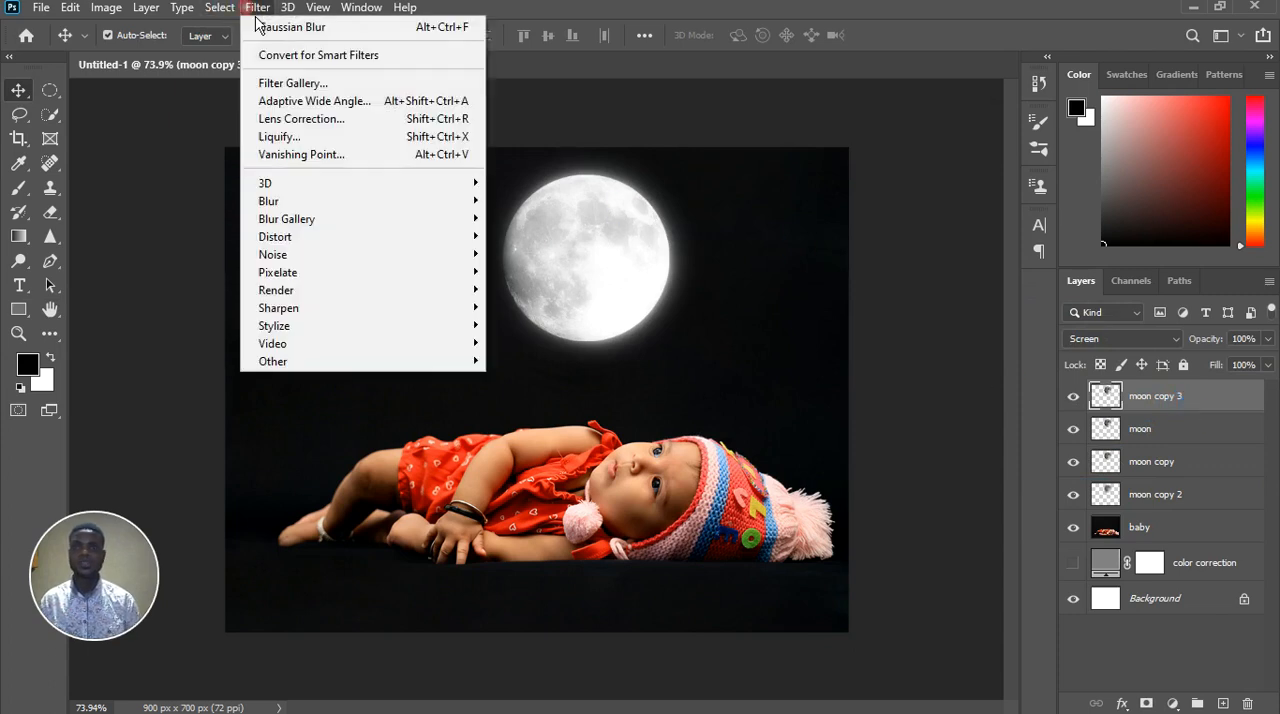
pyautogui.moveTo(440, 203)
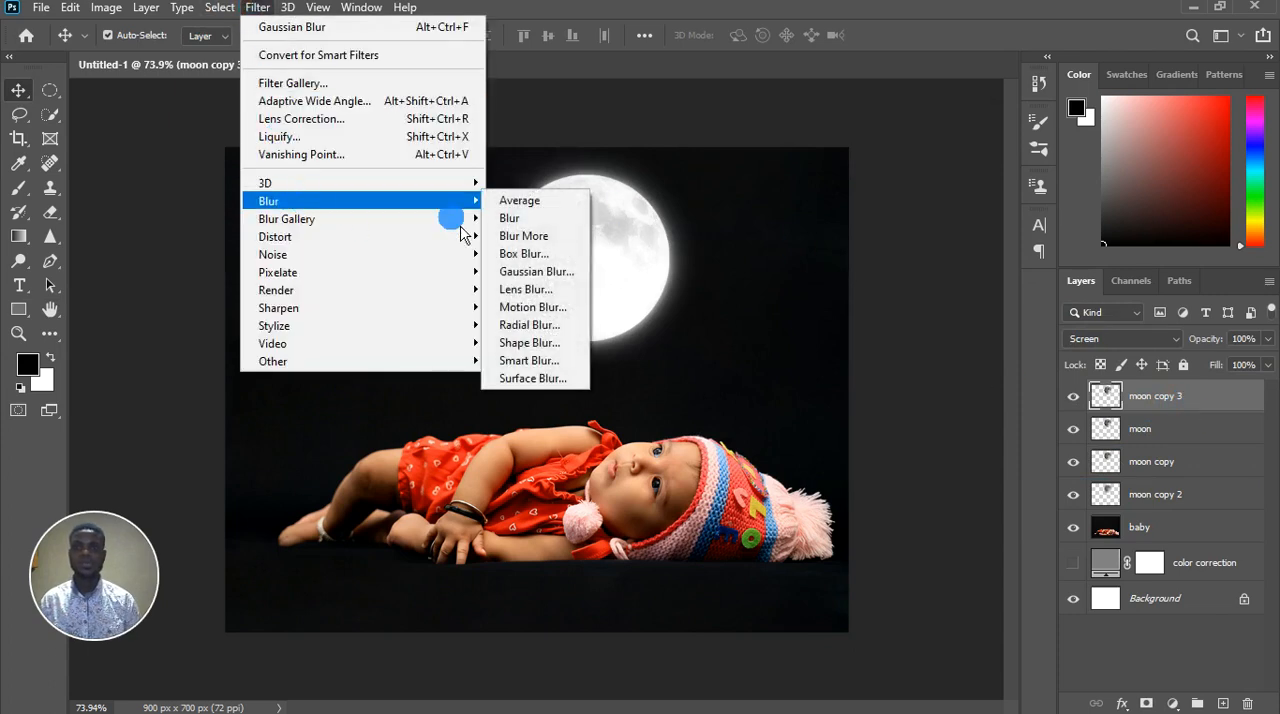
pyautogui.click(533, 278)
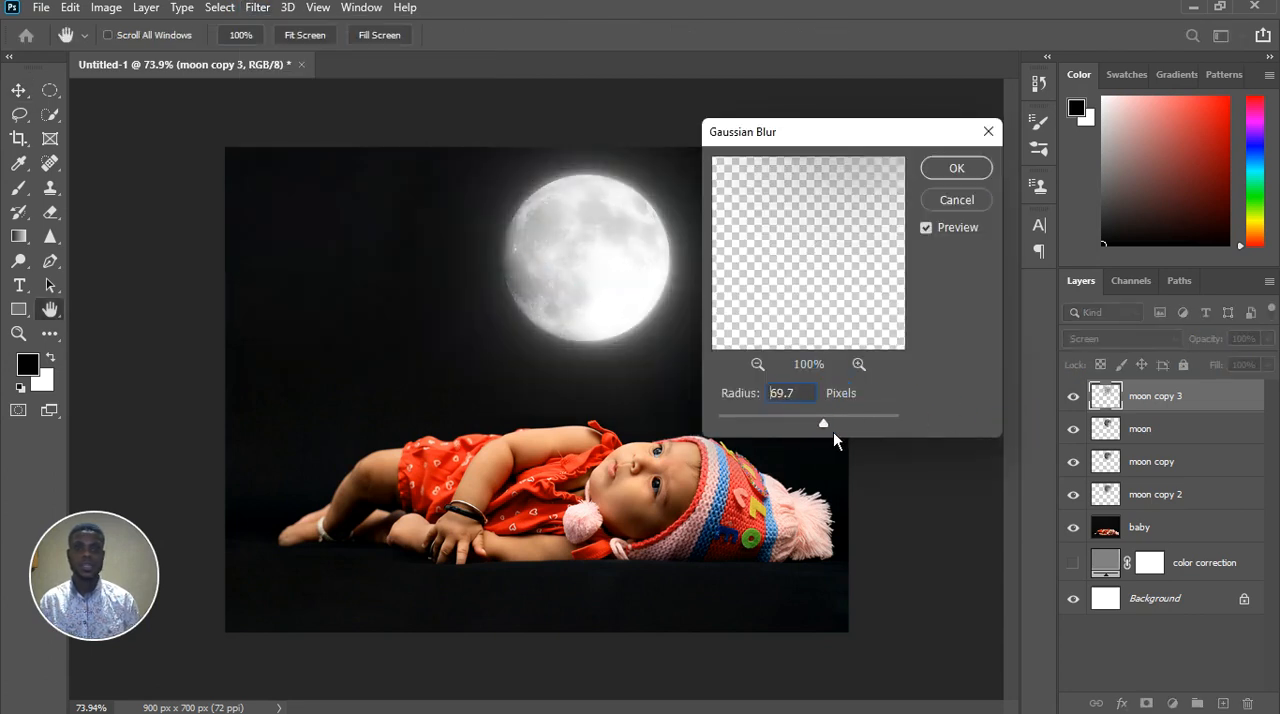
pyautogui.moveTo(833, 432); pyautogui.dragTo(831, 433)
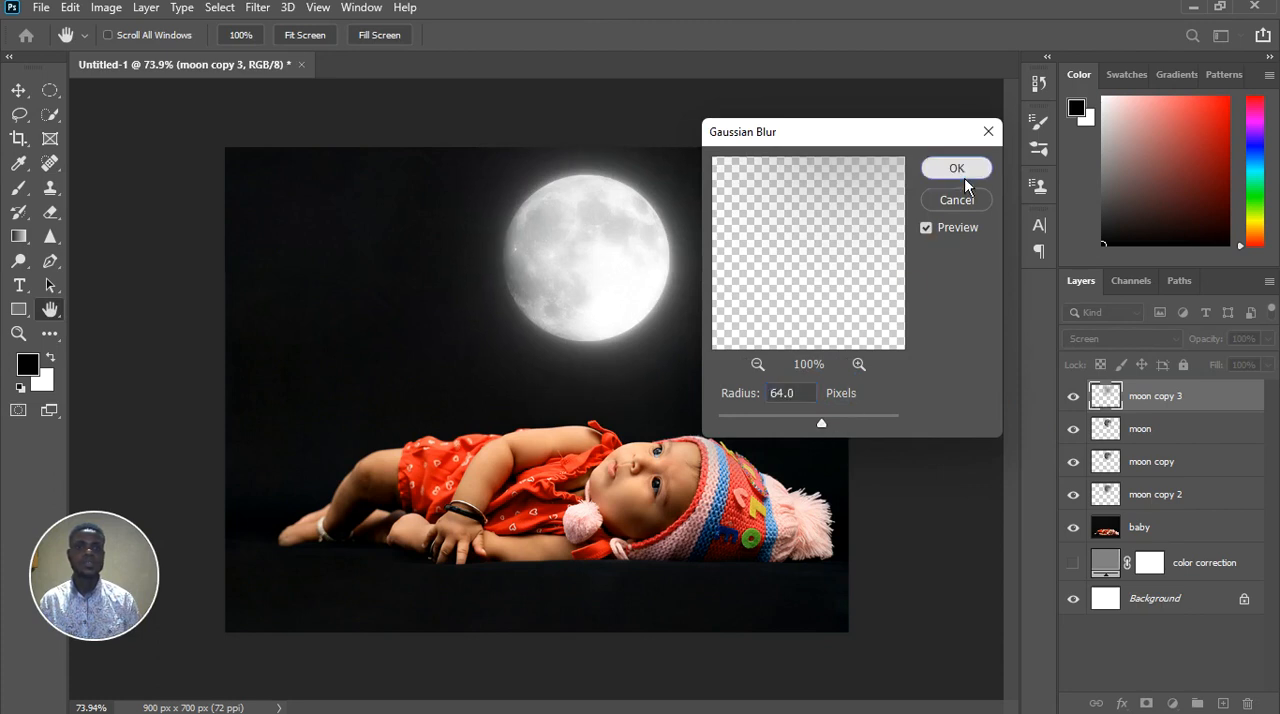
pyautogui.click(957, 169)
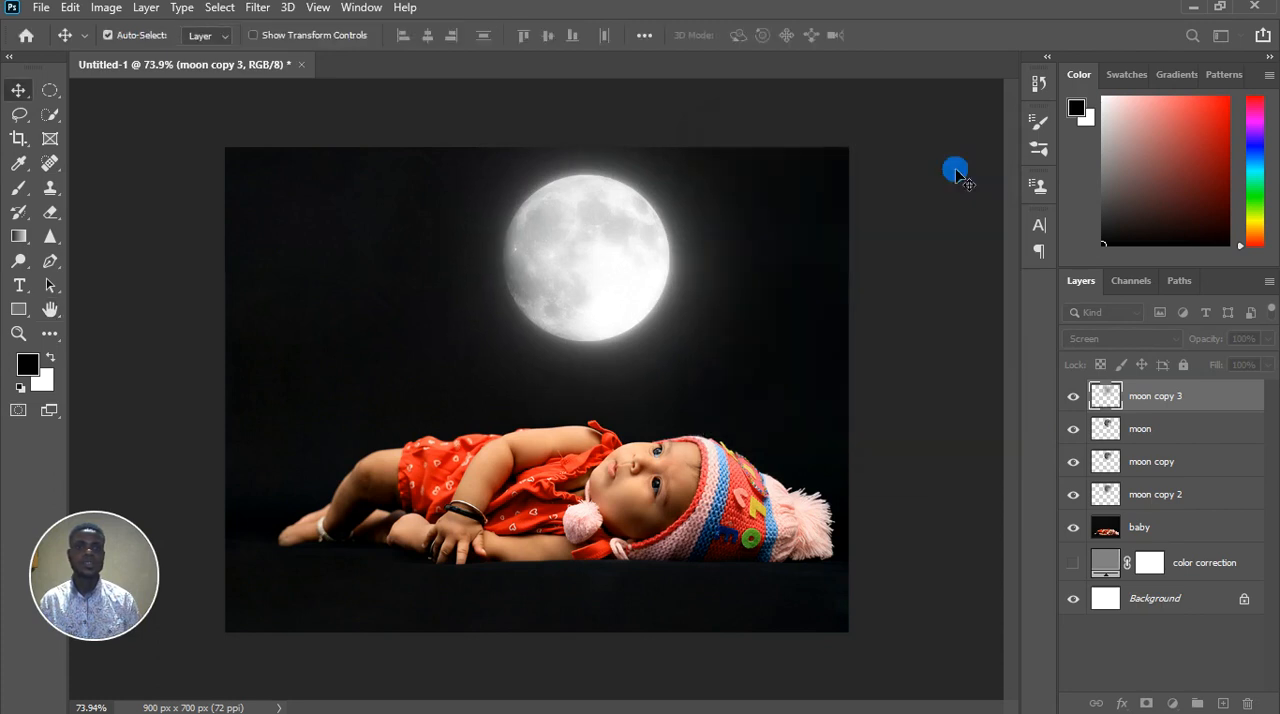
# Make another duplicate of the moon layer and move the moon copy 3 layer directly above the baby layer
pyautogui.click(1188, 440)
pyautogui.hotkey('ctrl', 'j')
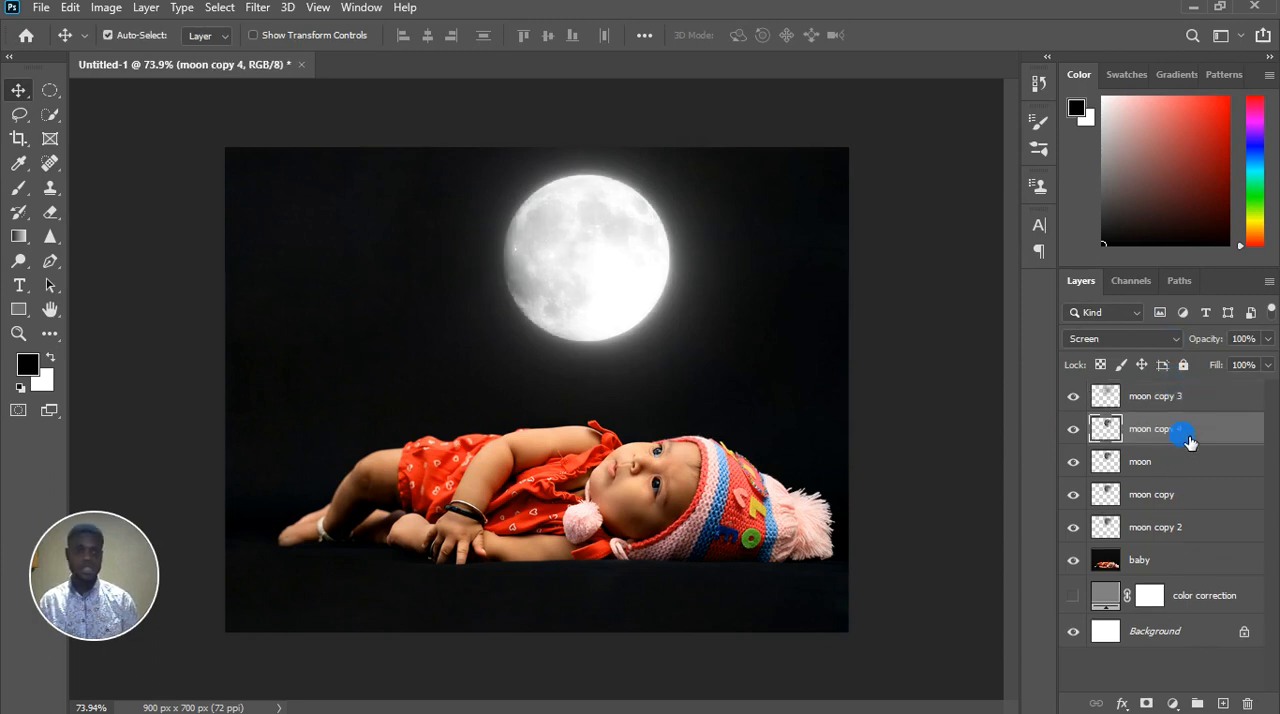
pyautogui.moveTo(1178, 410); pyautogui.dragTo(1186, 555)
pyautogui.click(1174, 413)
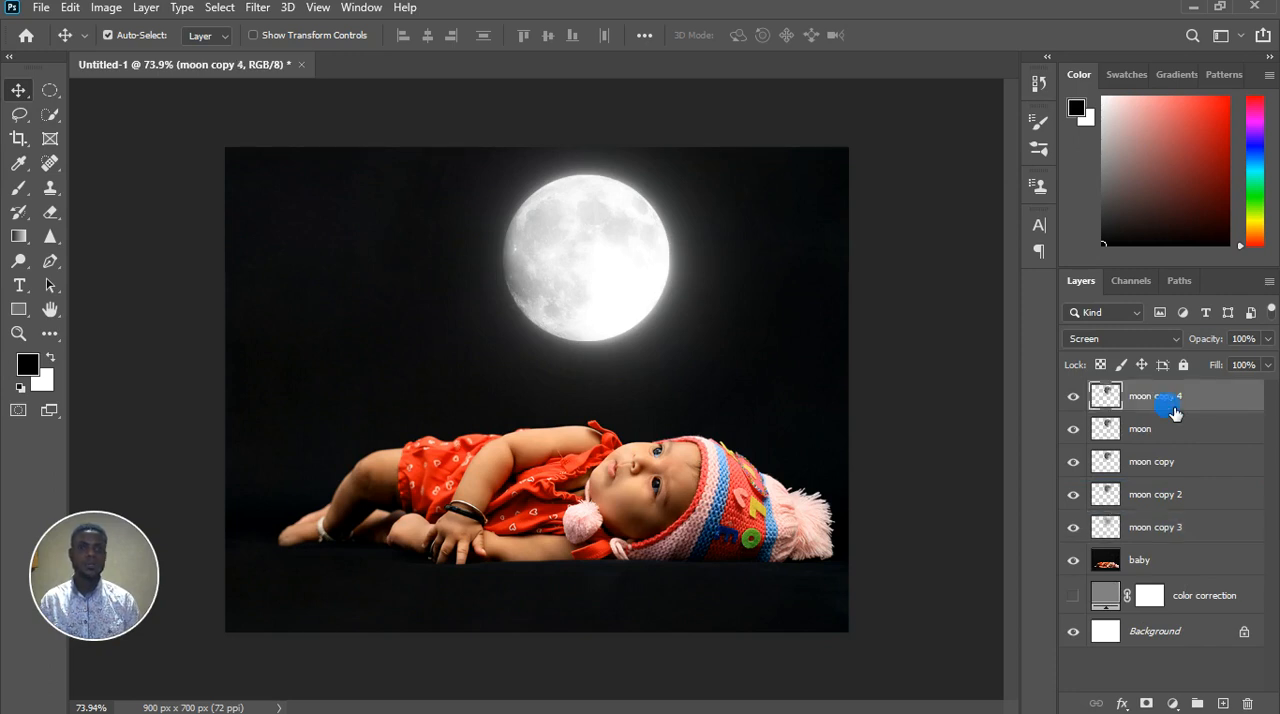
# Apply a Gaussian Blur with a radius of 138.8 pixels to the moon copy 4 layer and move it directly above the baby layer
pyautogui.click(258, 7)
pyautogui.moveTo(305, 206)
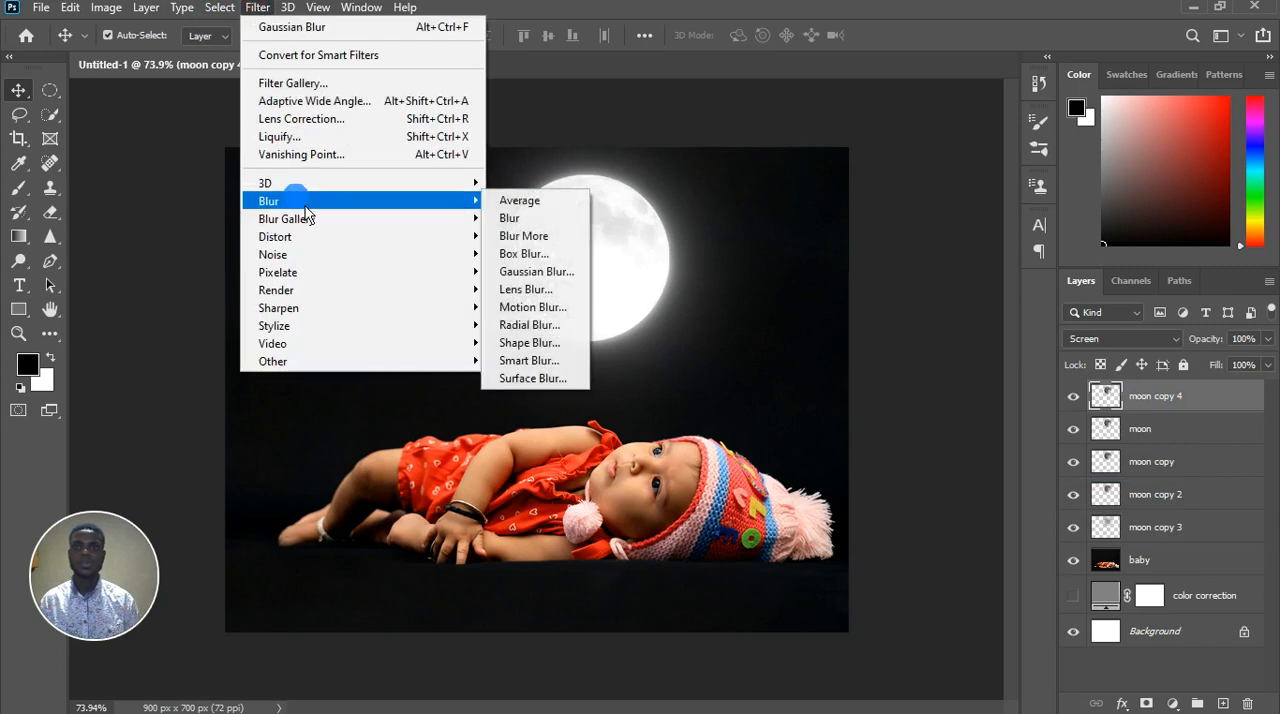
pyautogui.click(540, 279)
pyautogui.moveTo(831, 438); pyautogui.dragTo(860, 432)
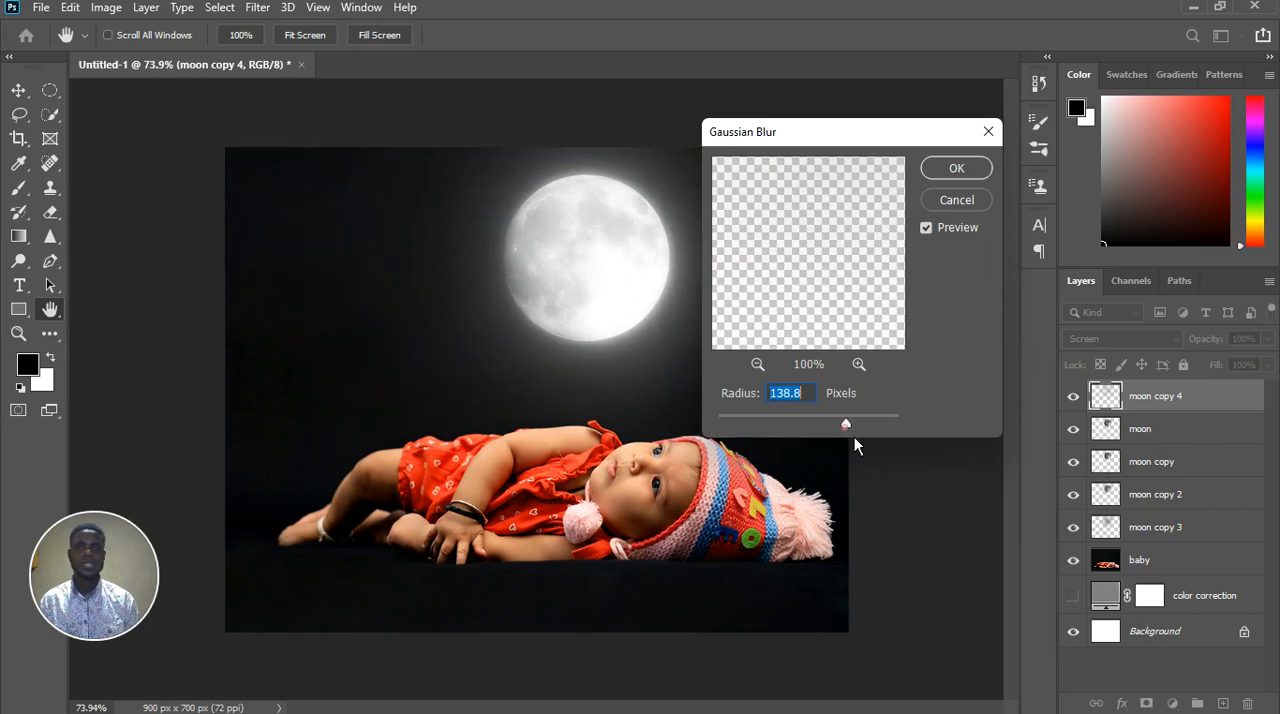
pyautogui.click(951, 172)
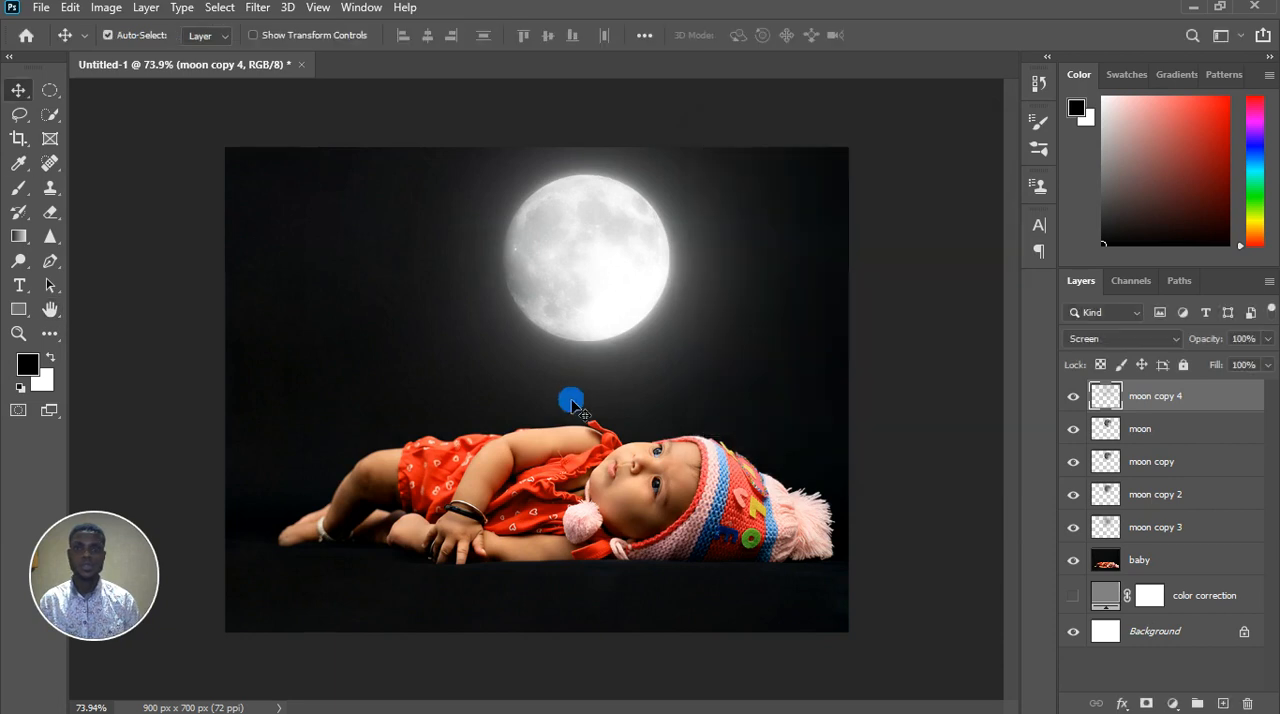
pyautogui.click(1201, 415)
pyautogui.moveTo(1211, 401); pyautogui.dragTo(1214, 545)
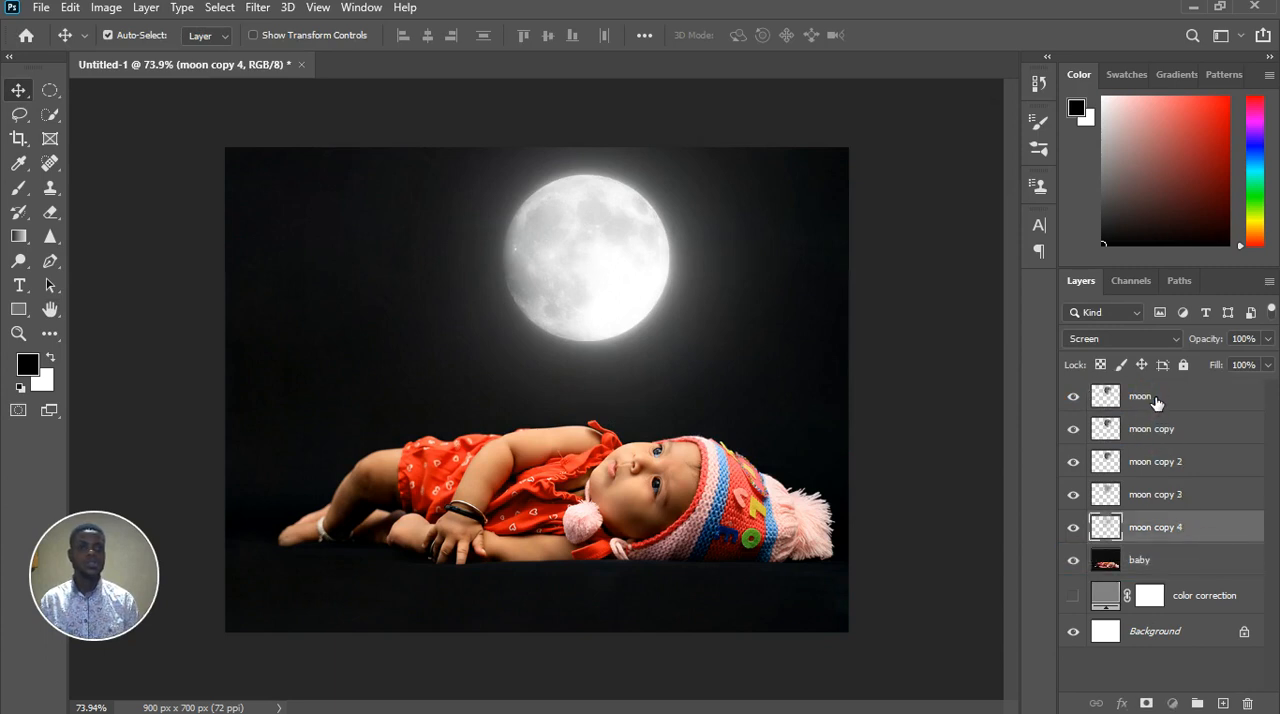
# Duplicate the moon layer once more and apply a Gaussian Blur with a radius of 240.1 pixels to the new copy
pyautogui.click(1168, 405)
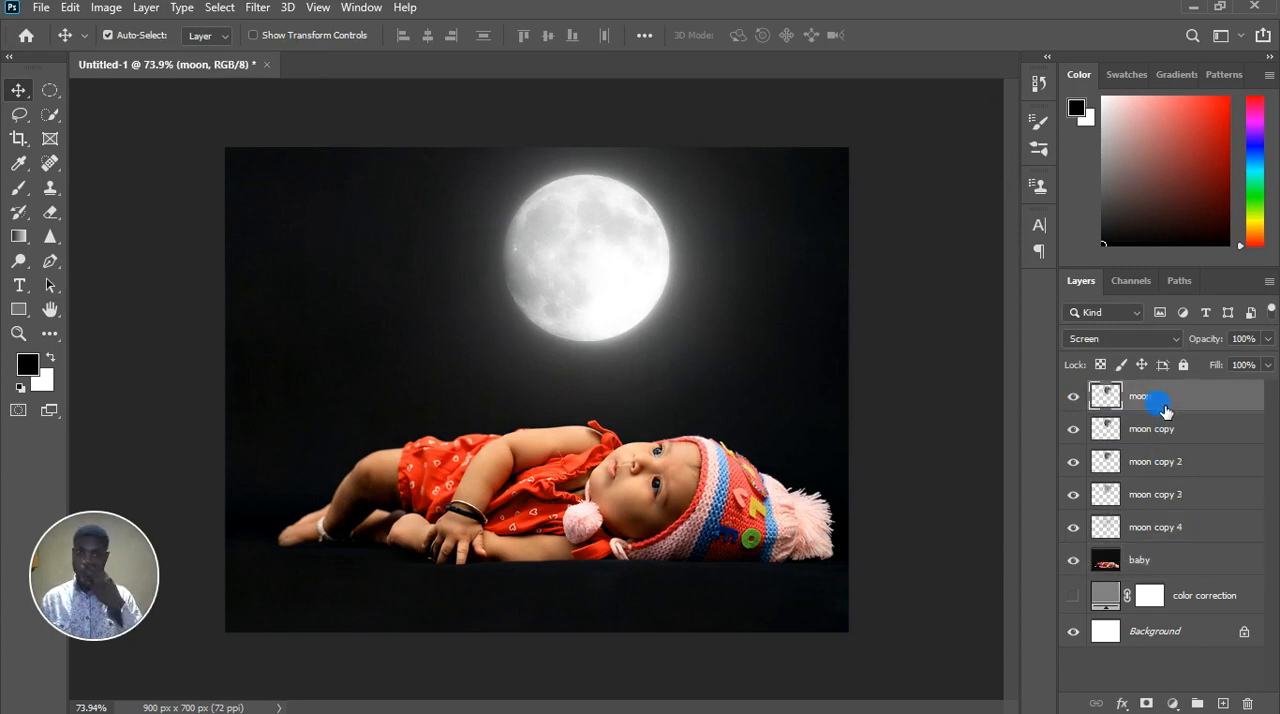
pyautogui.hotkey('ctrl', 'j')
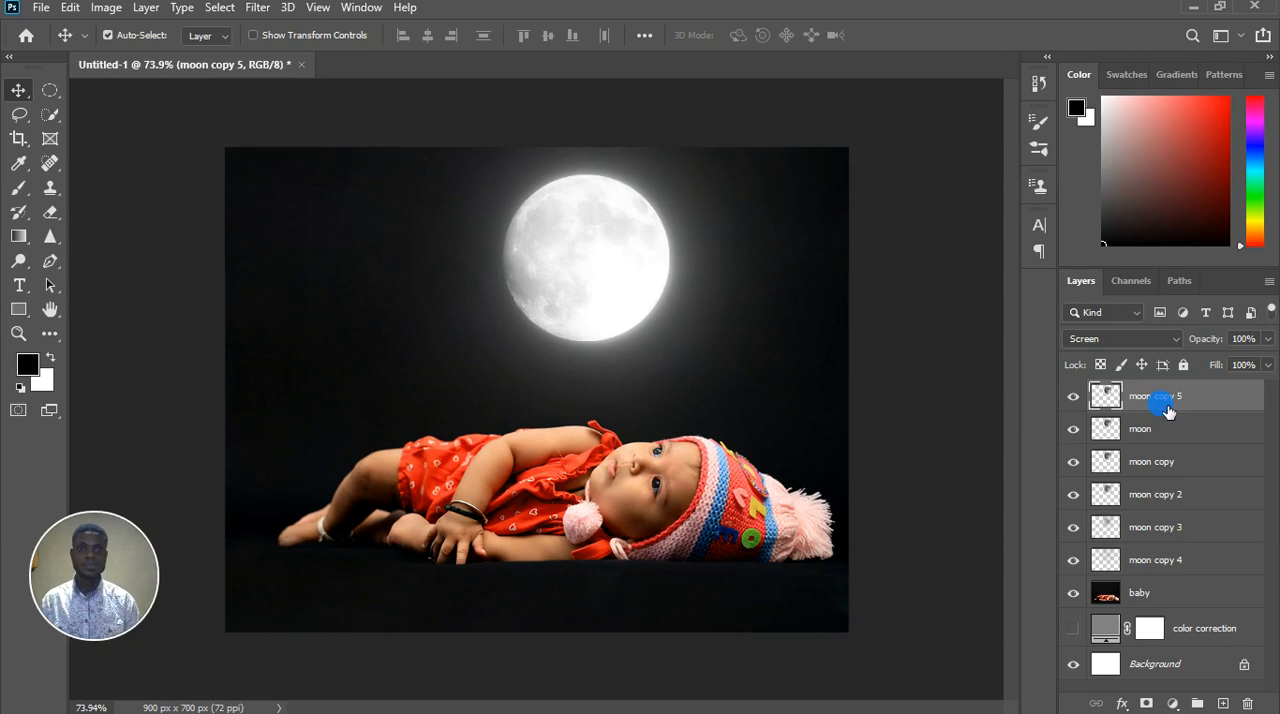
pyautogui.click(257, 7)
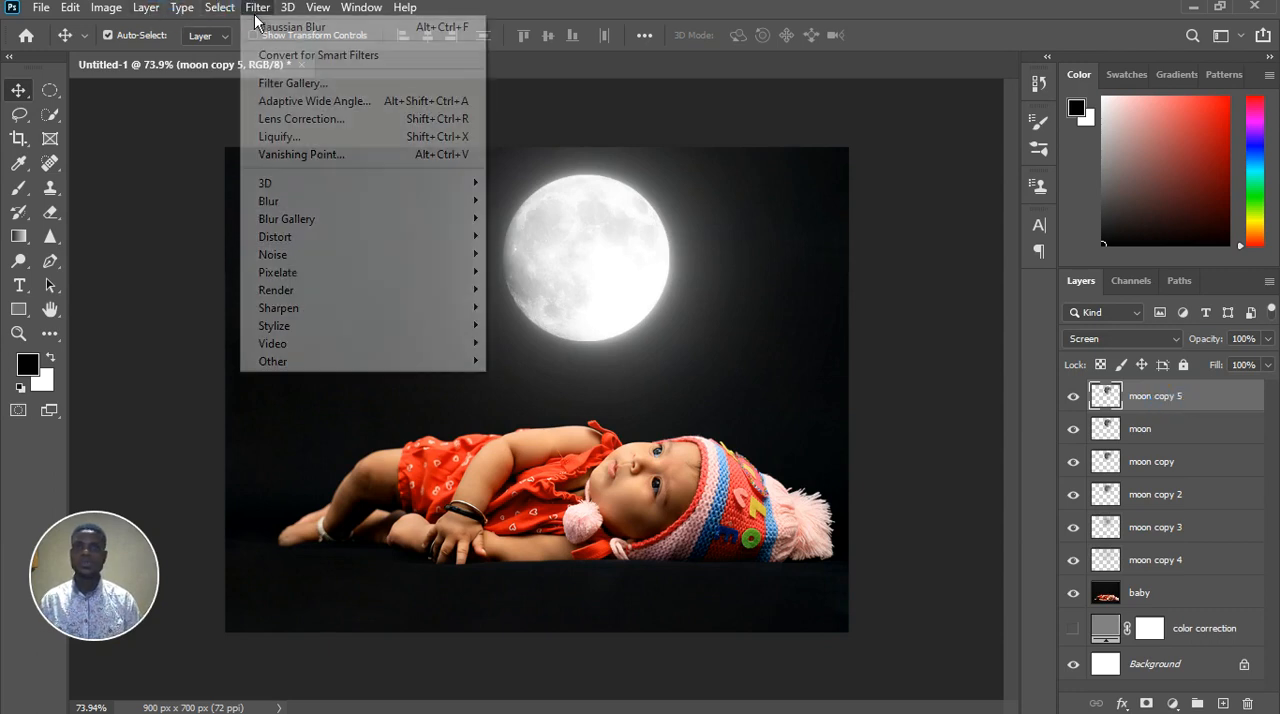
pyautogui.moveTo(330, 201)
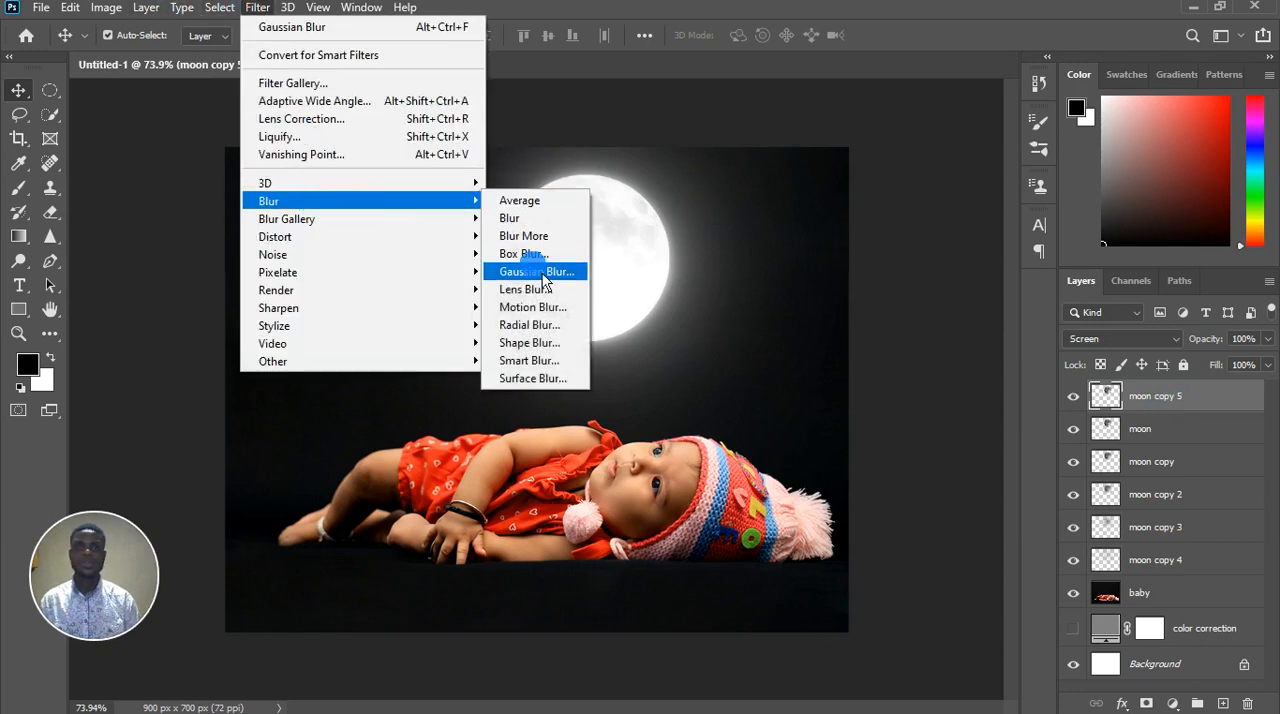
pyautogui.click(541, 273)
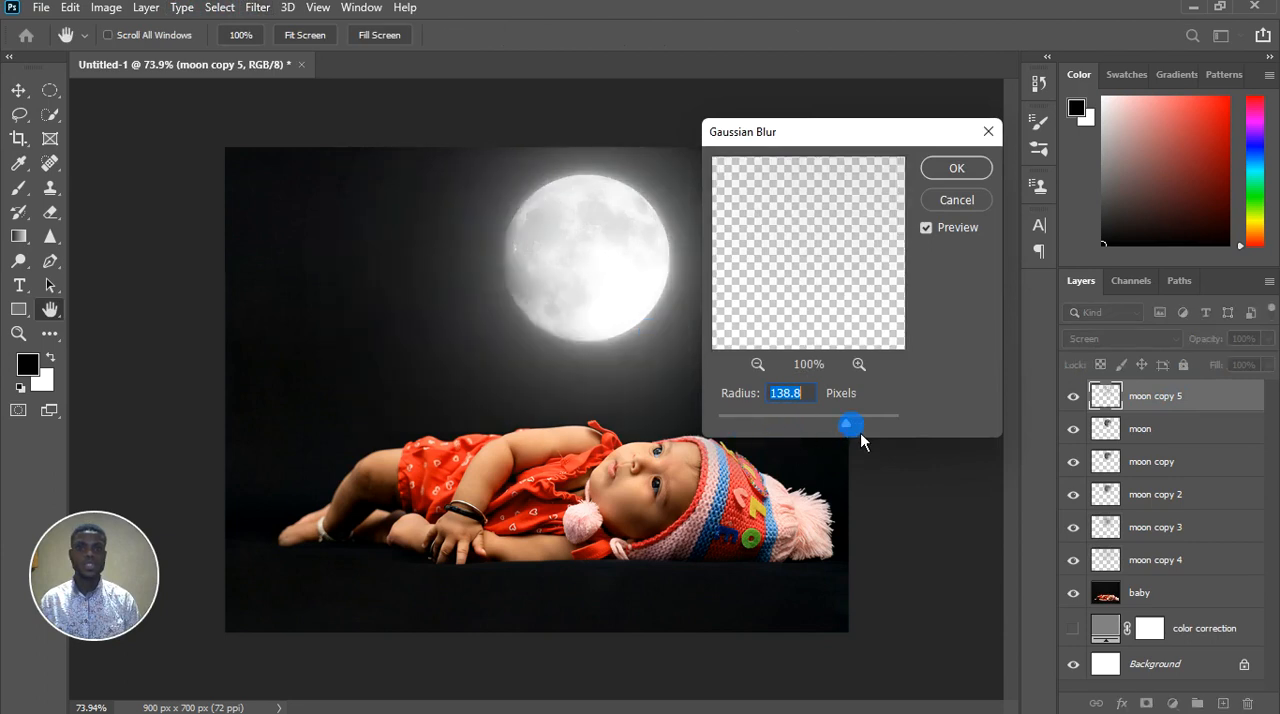
pyautogui.click(864, 424)
pyautogui.moveTo(877, 431); pyautogui.dragTo(877, 431)
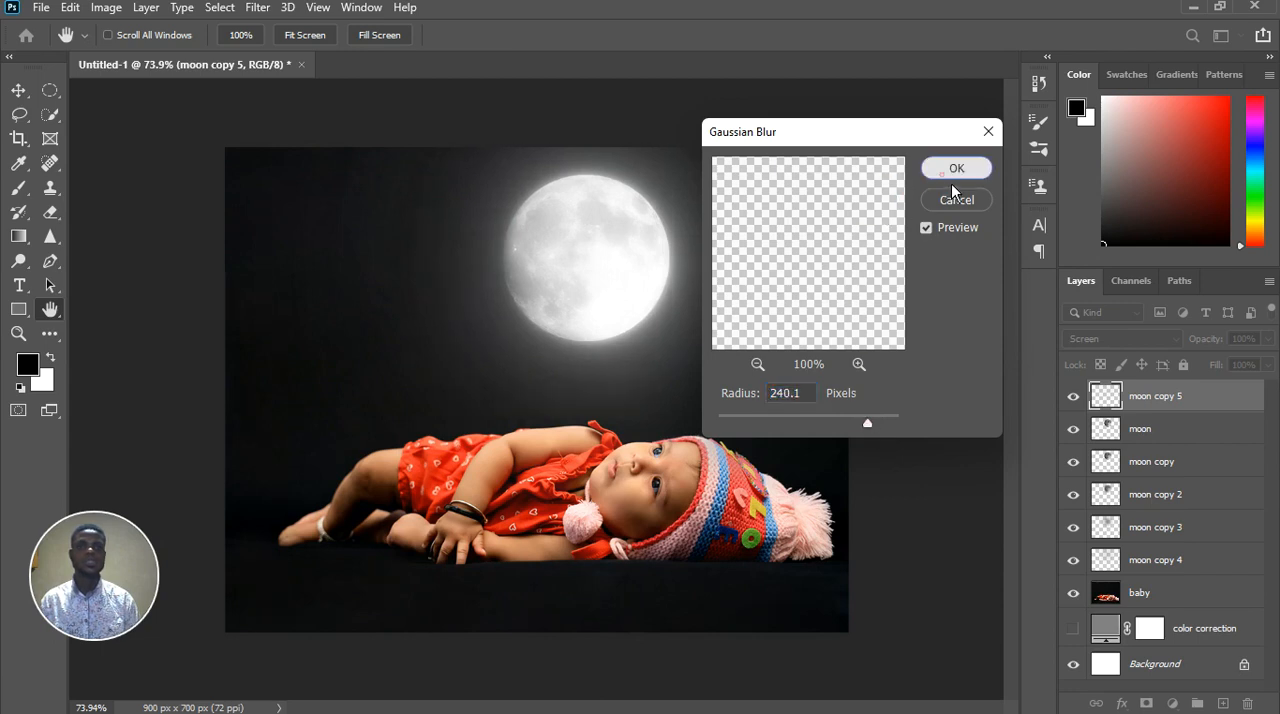
pyautogui.click(954, 170)
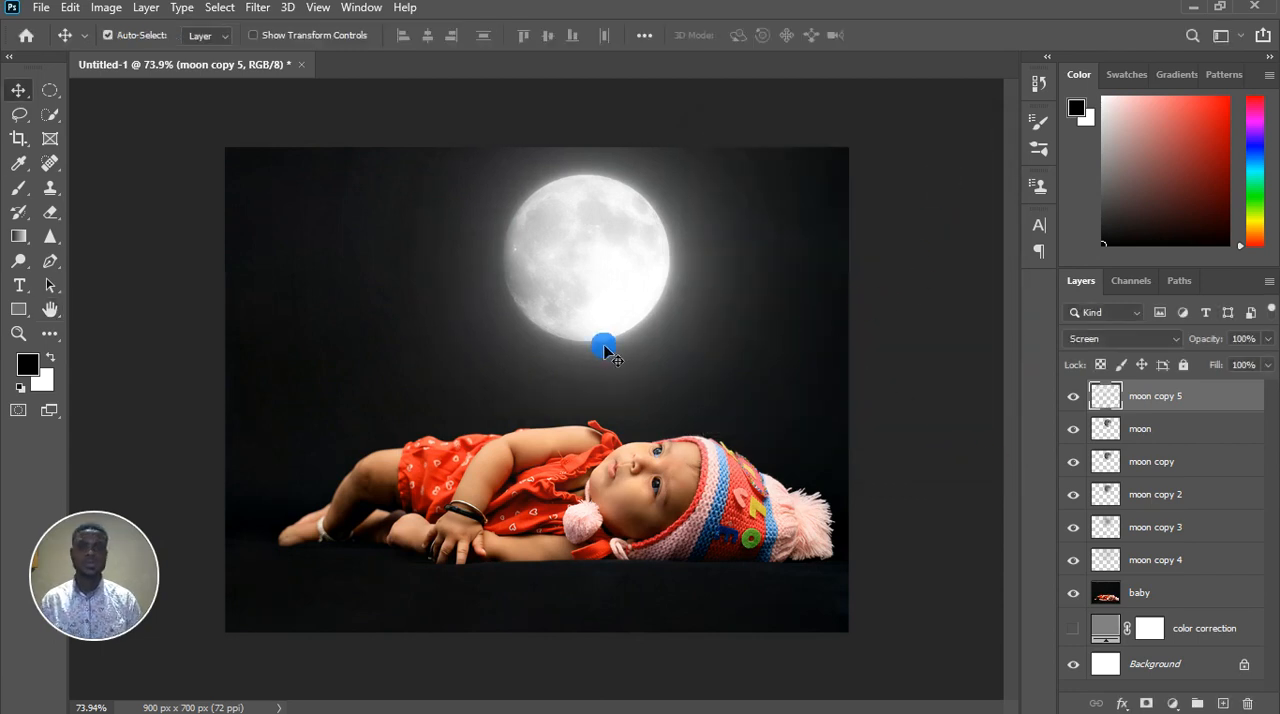
# Move the moon copy 5 layer below the other moon layers, directly above the baby layer
pyautogui.scroll(-5, 598, 345)
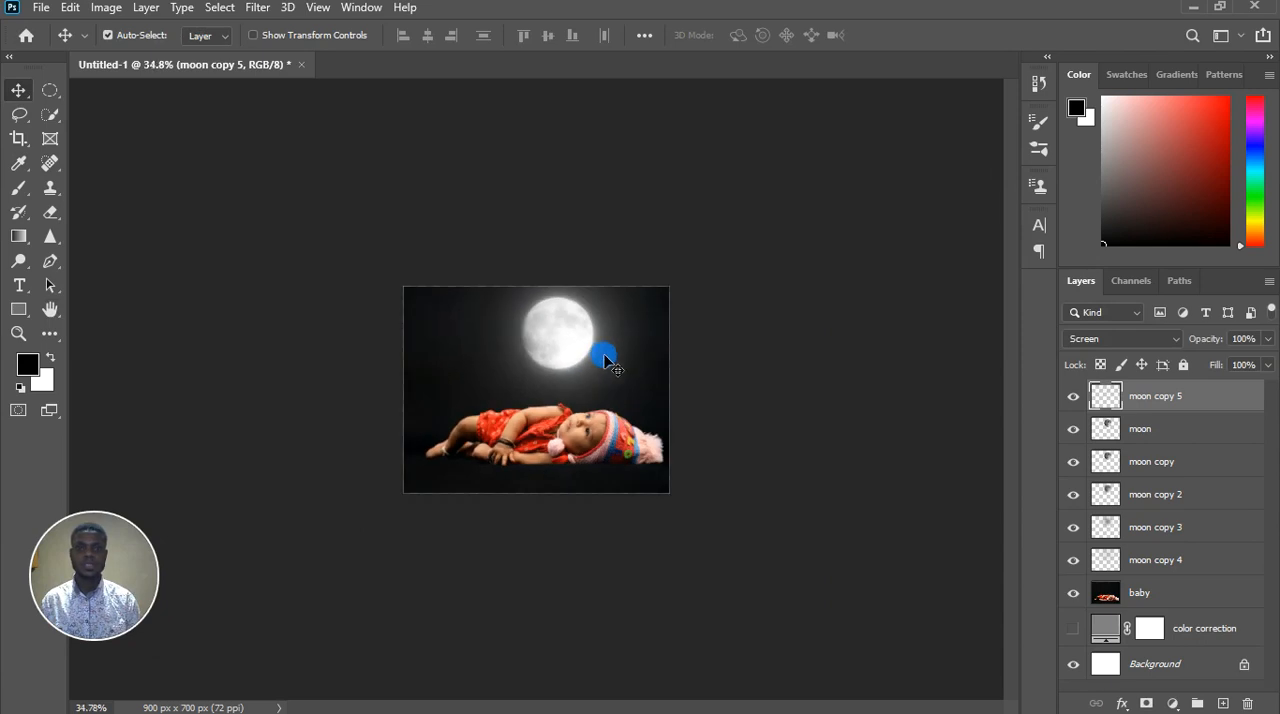
pyautogui.scroll(2, 605, 360)
pyautogui.moveTo(1208, 414); pyautogui.dragTo(1208, 588)
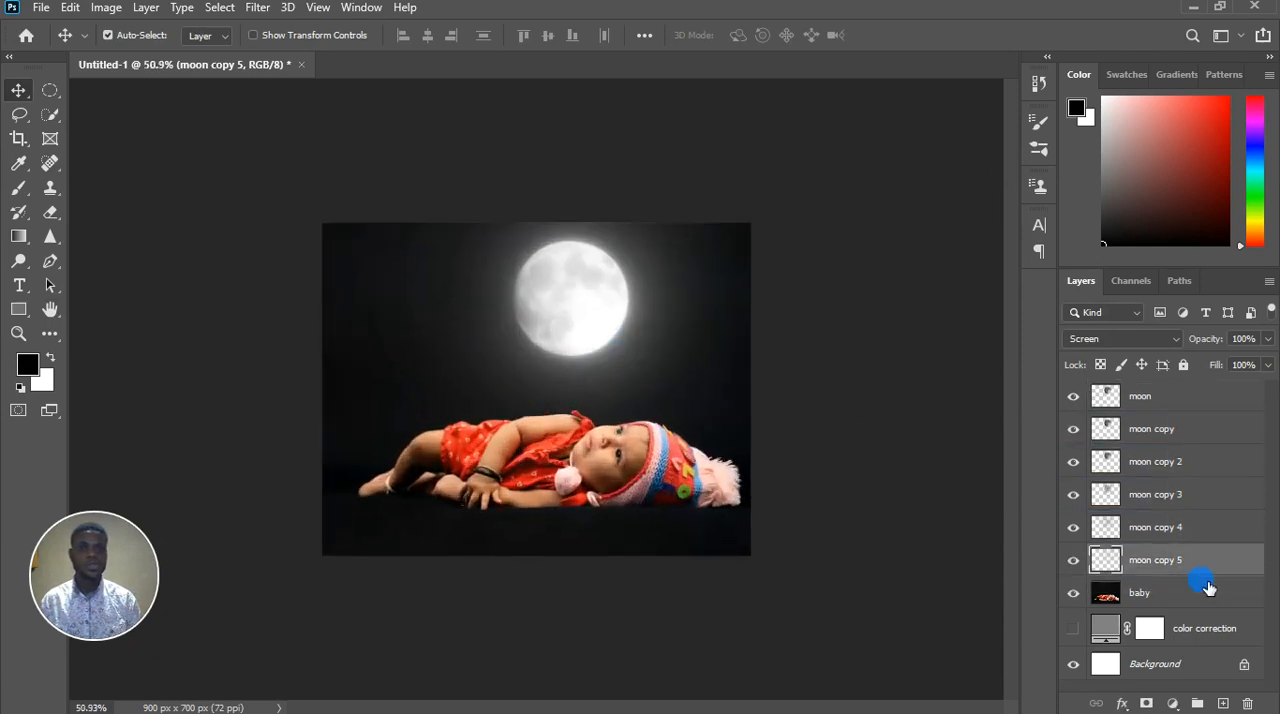
# Compare the moon glow with the sharp moon layer hidden and shown, leaving the layer shown
pyautogui.click(1075, 397)
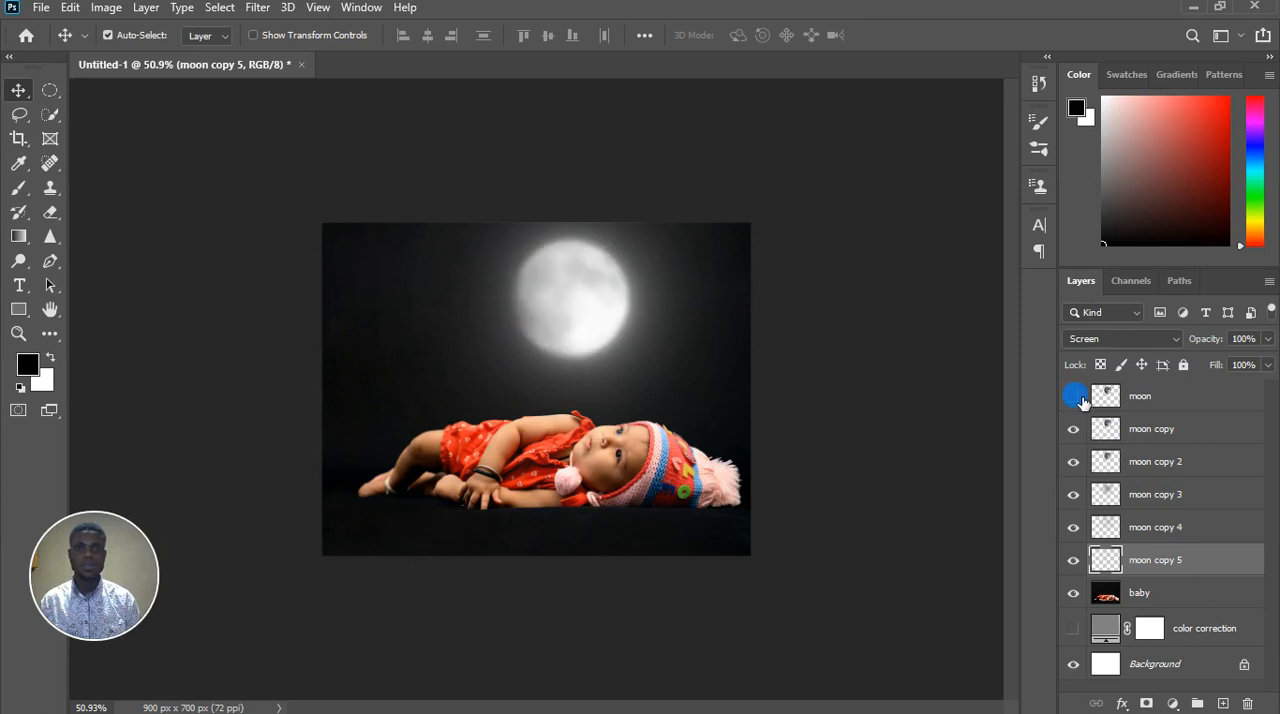
pyautogui.click(1074, 397)
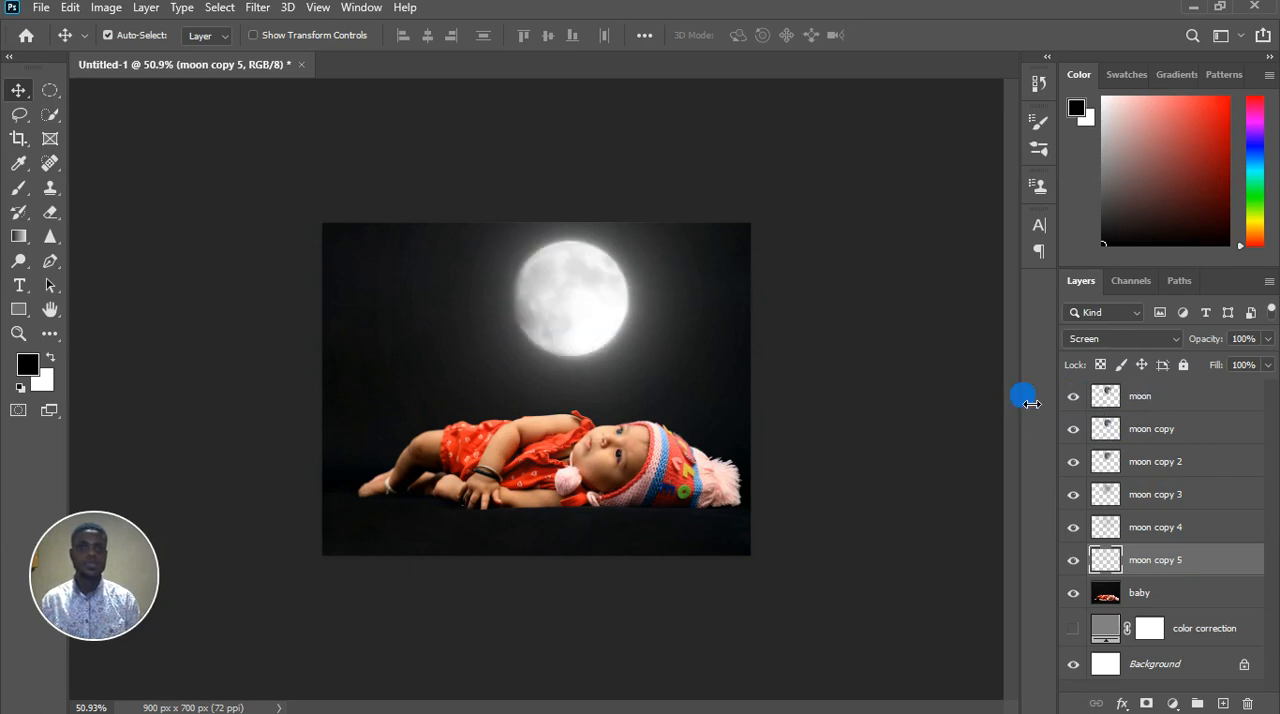
pyautogui.click(1074, 397)
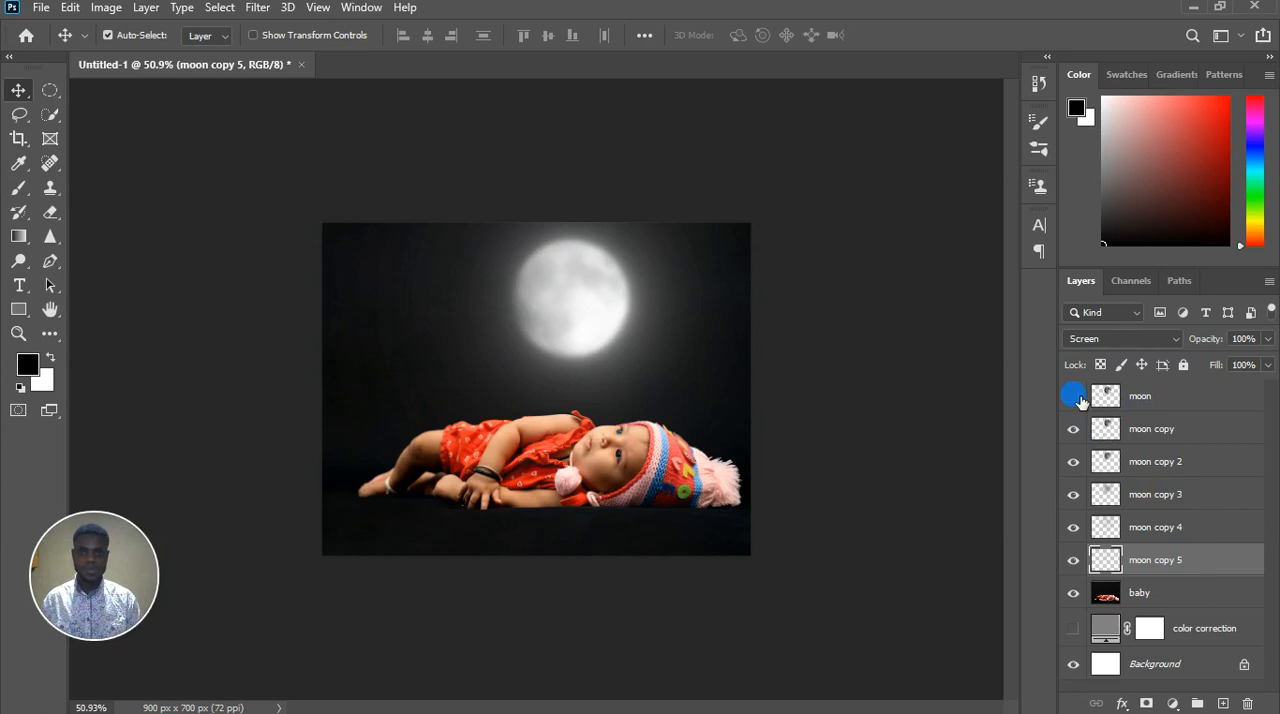
pyautogui.click(1078, 399)
pyautogui.scroll(6, 626, 272)
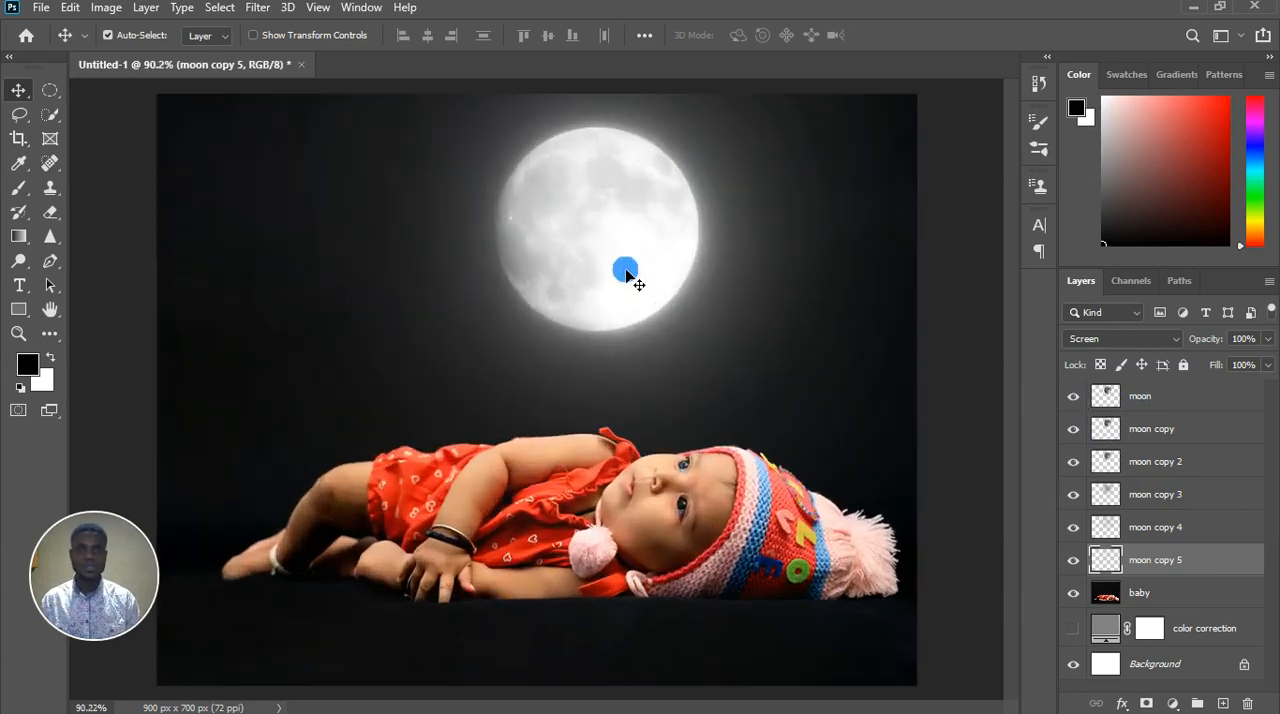
# Group the moon layer and its five copies, moon copy through moon copy 5, into one layer group
pyautogui.click(1180, 400)
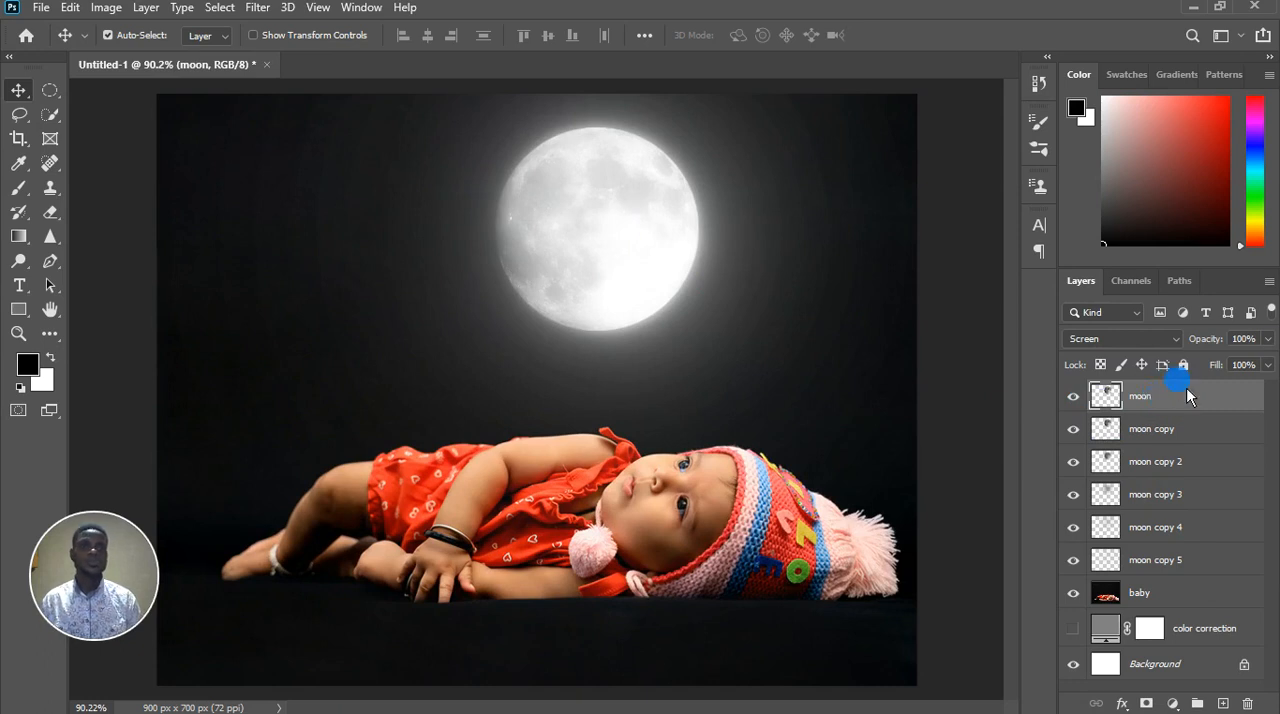
pyautogui.keyDown('shift'); pyautogui.click(1208, 566); pyautogui.keyUp('shift')
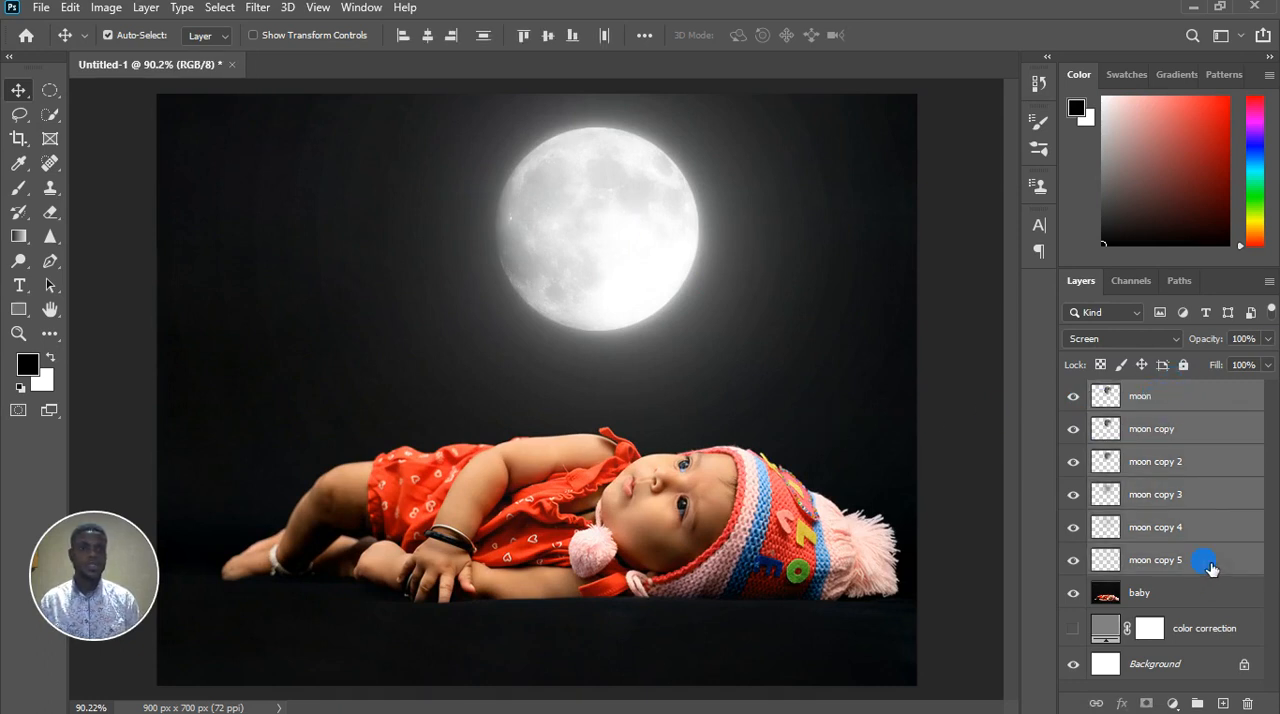
pyautogui.click(1197, 704)
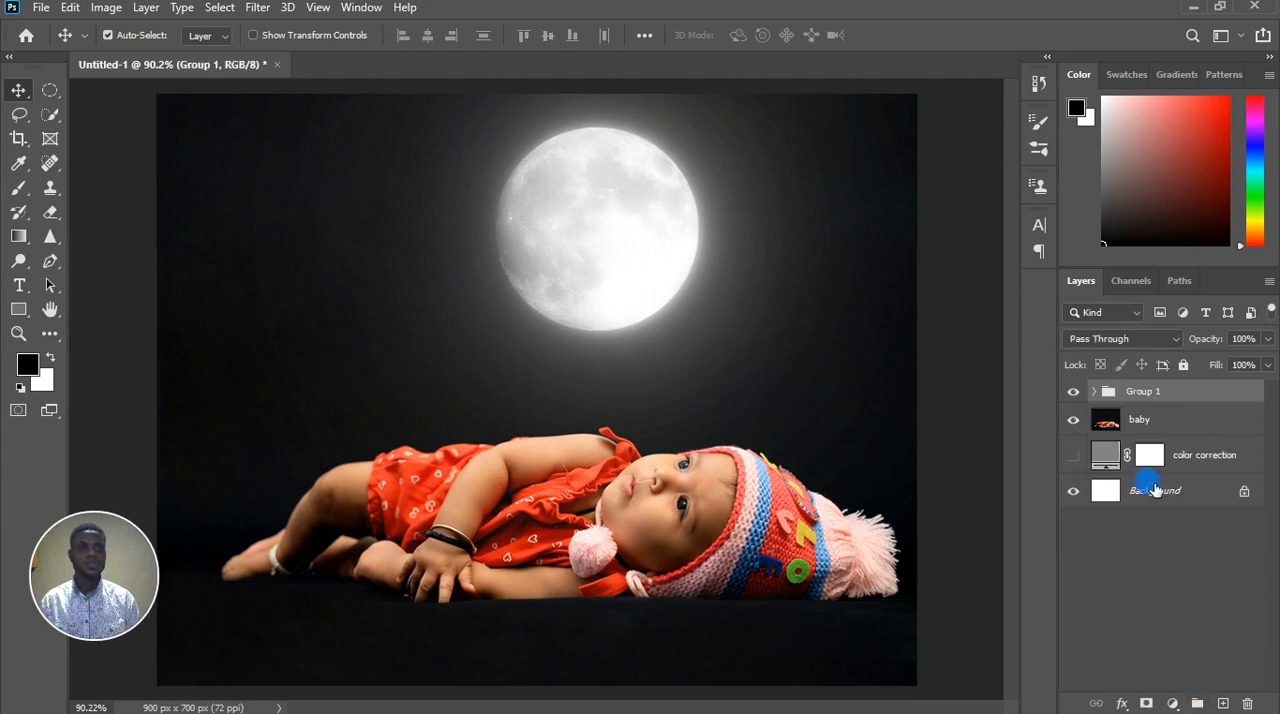
# Compare the image with the moon group hidden and shown, leaving it shown, and examine the glow at several magnifications
pyautogui.click(1074, 396)
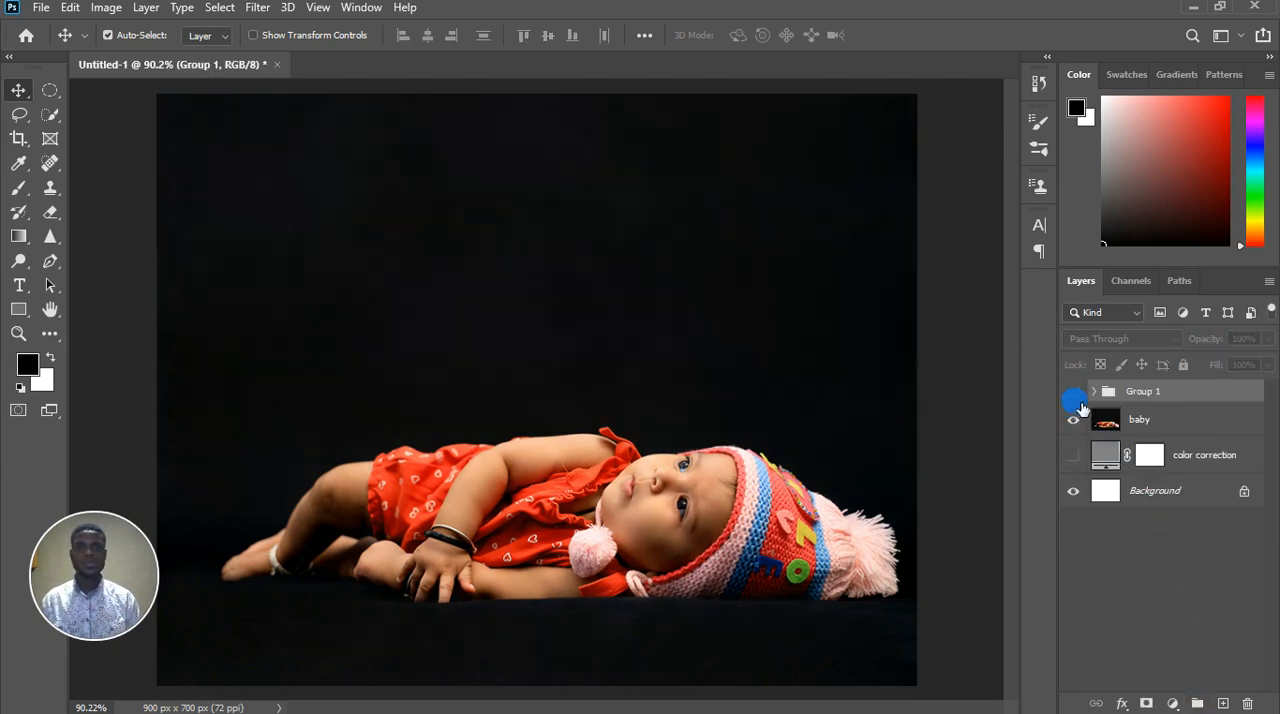
pyautogui.click(1075, 395)
pyautogui.scroll(-2, 657, 418)
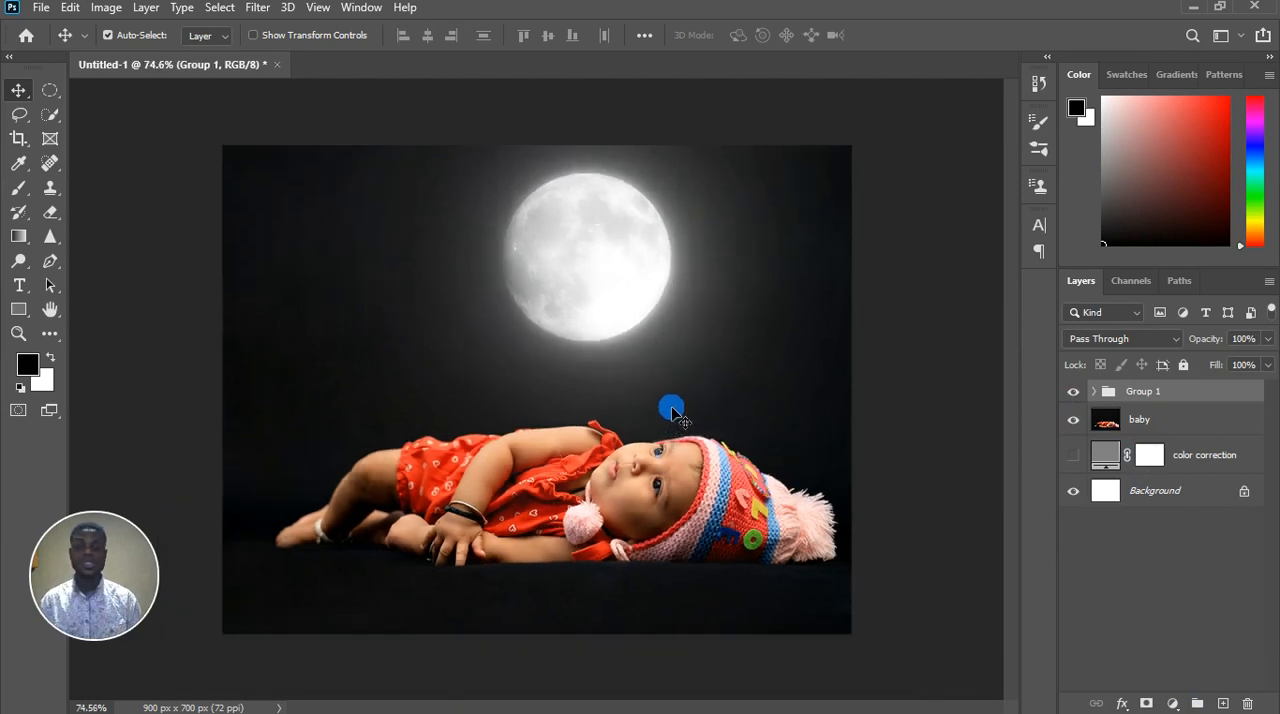
pyautogui.scroll(2, 636, 299)
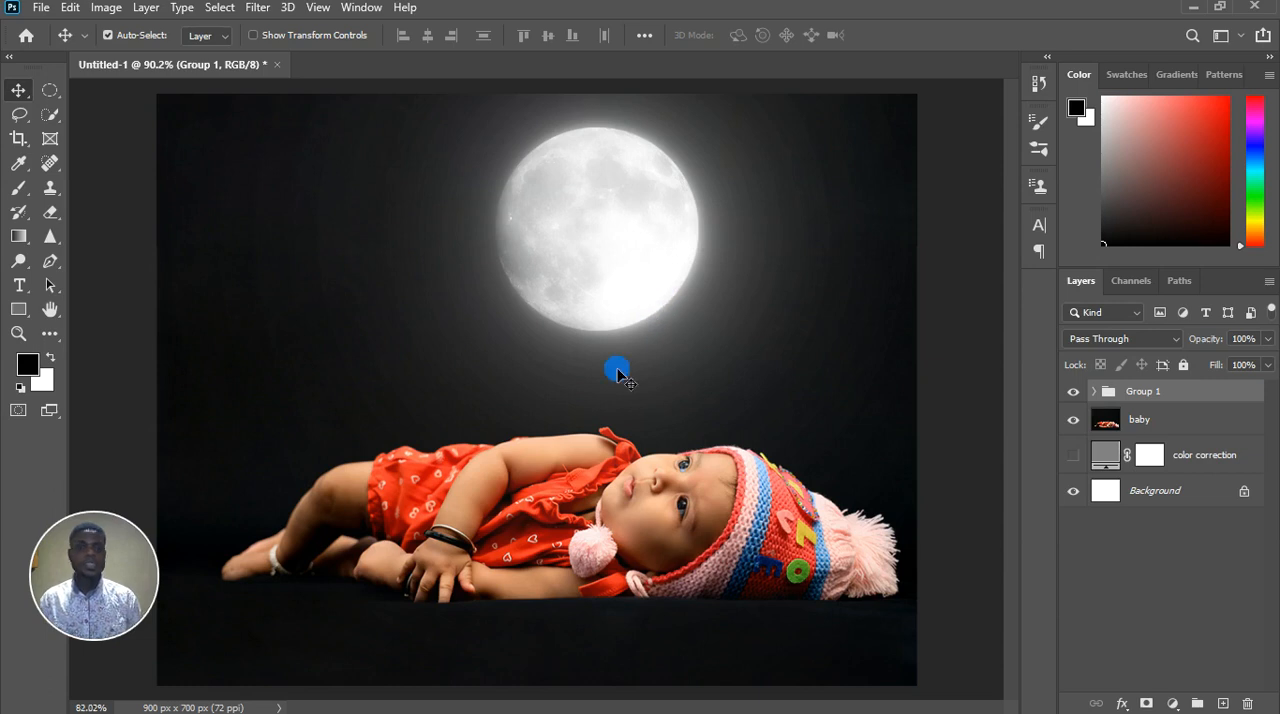
pyautogui.scroll(-1, 614, 366)
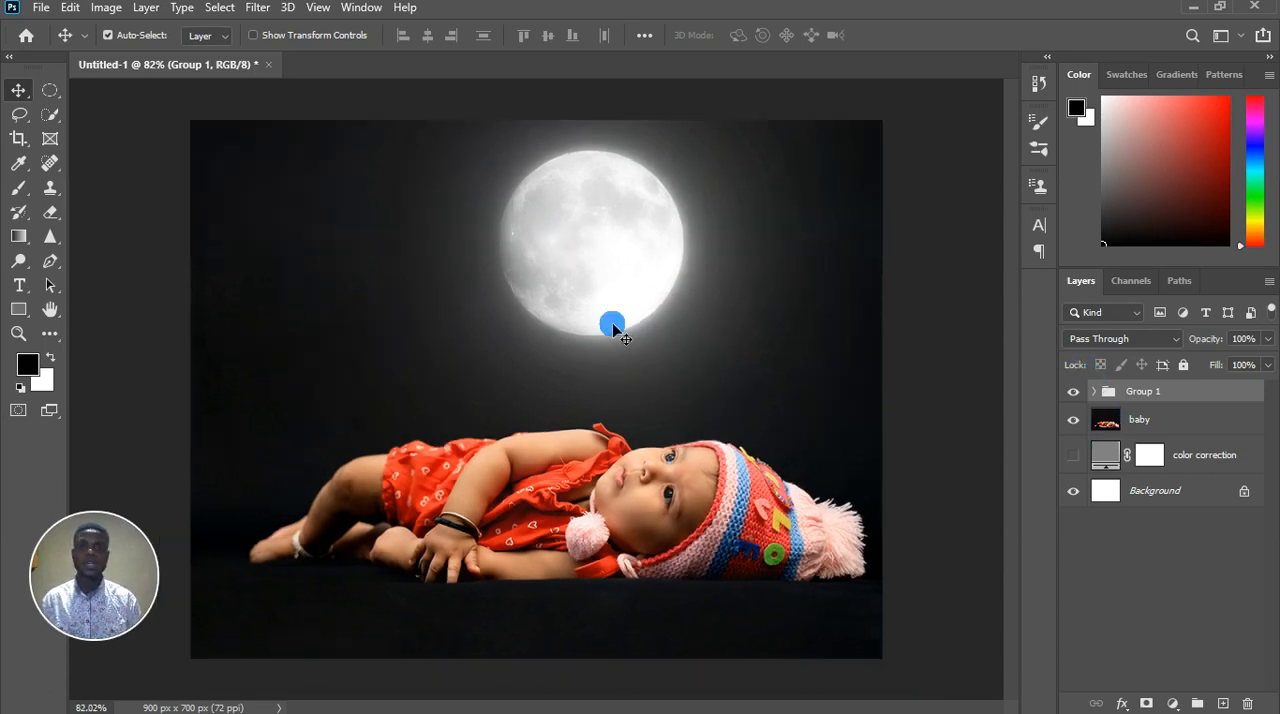
pyautogui.scroll(-2, 566, 334)
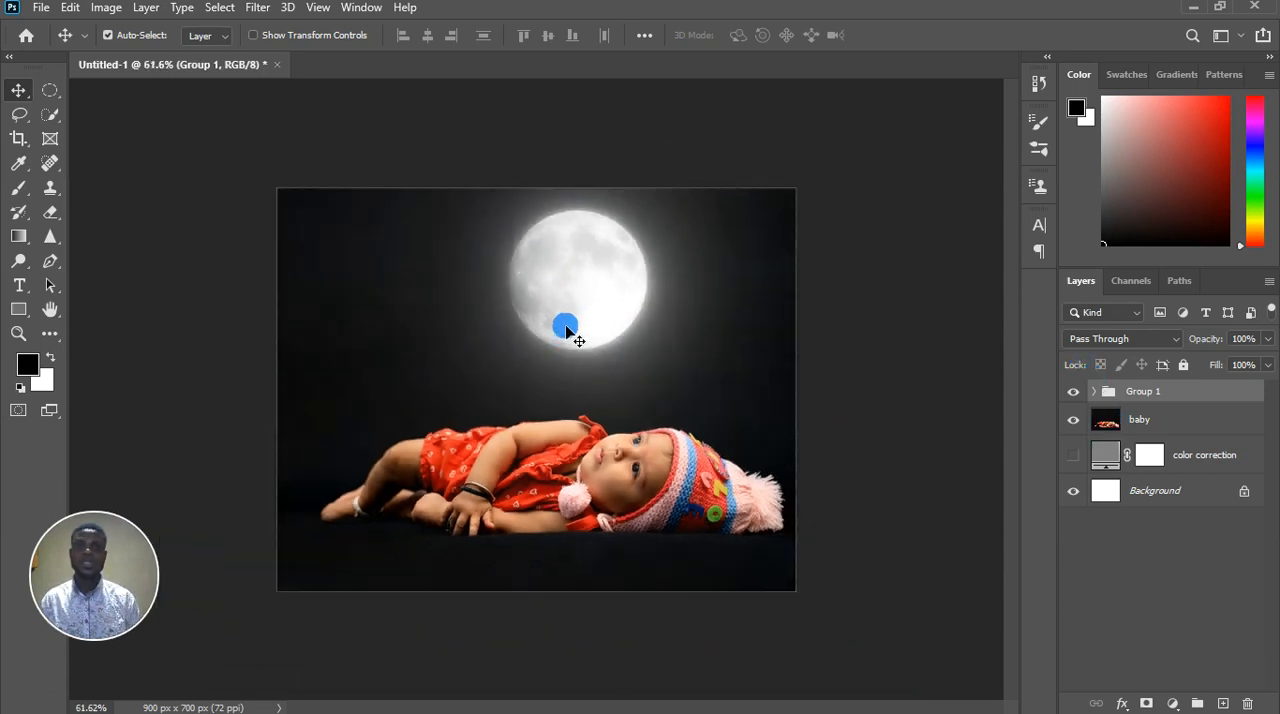
pyautogui.scroll(2, 578, 357)
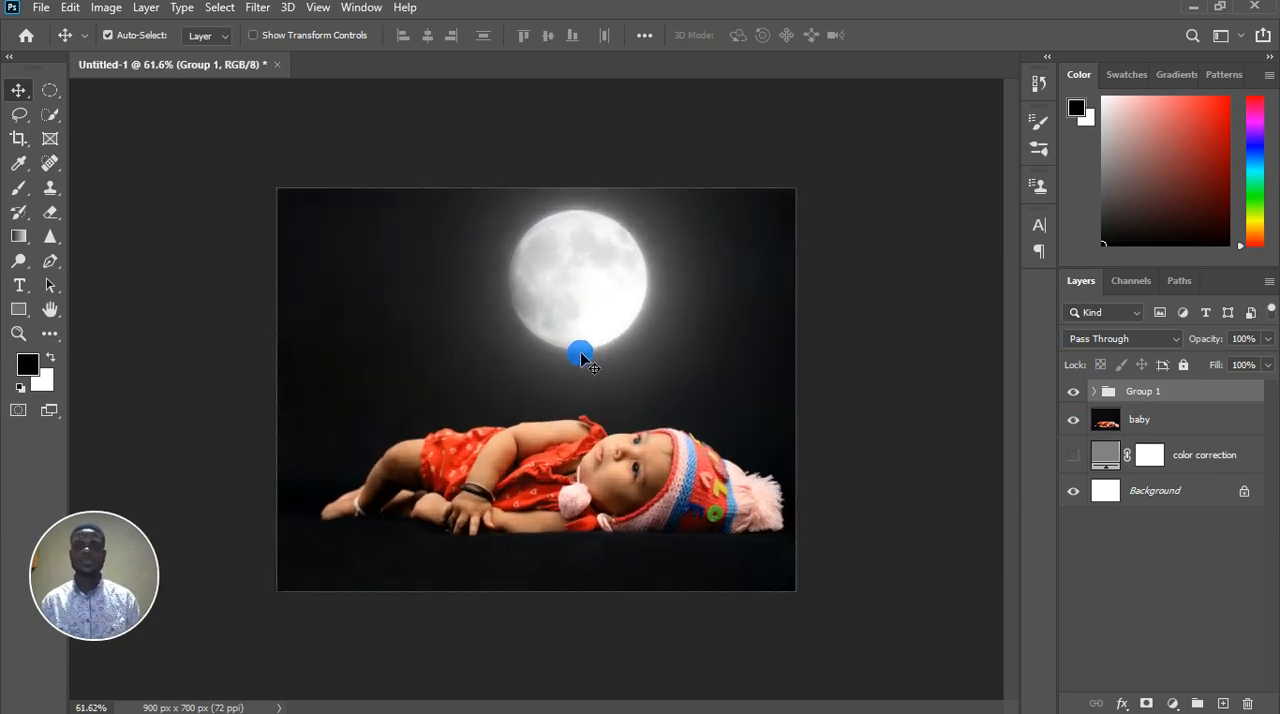
pyautogui.scroll(3, 580, 350)
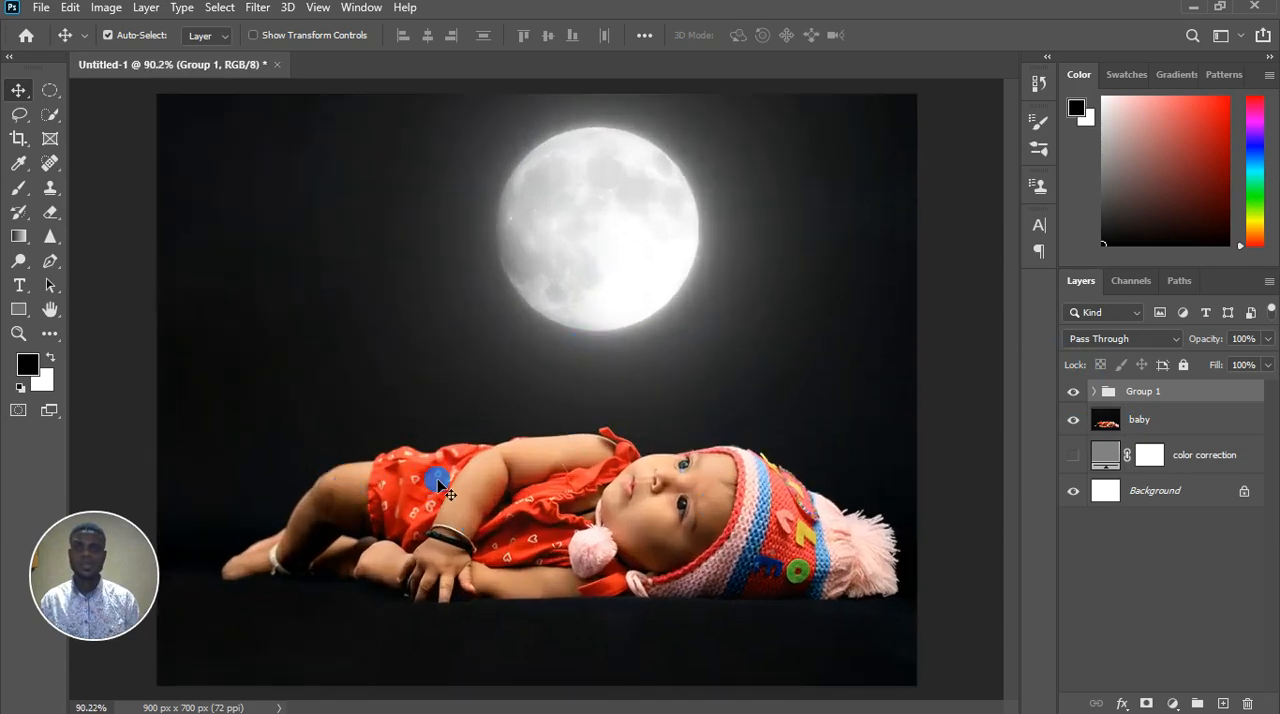
pyautogui.scroll(-2, 597, 277)
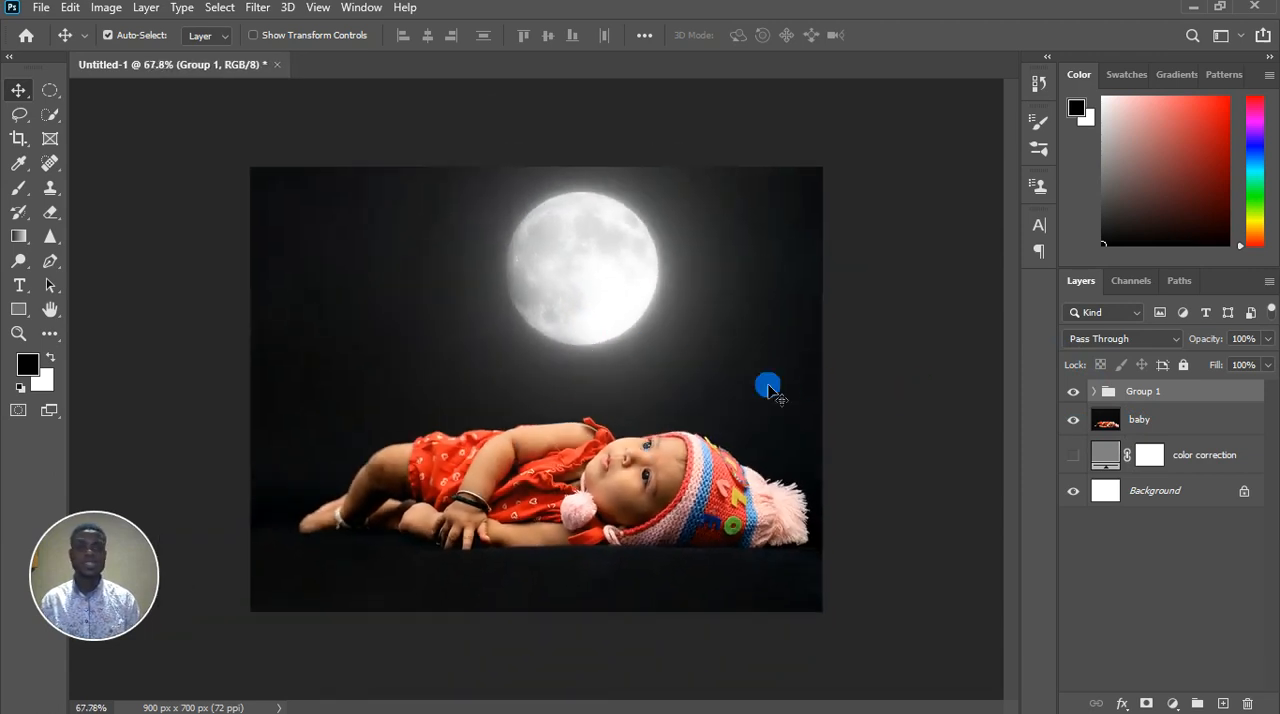
pyautogui.scroll(-1, 527, 365)
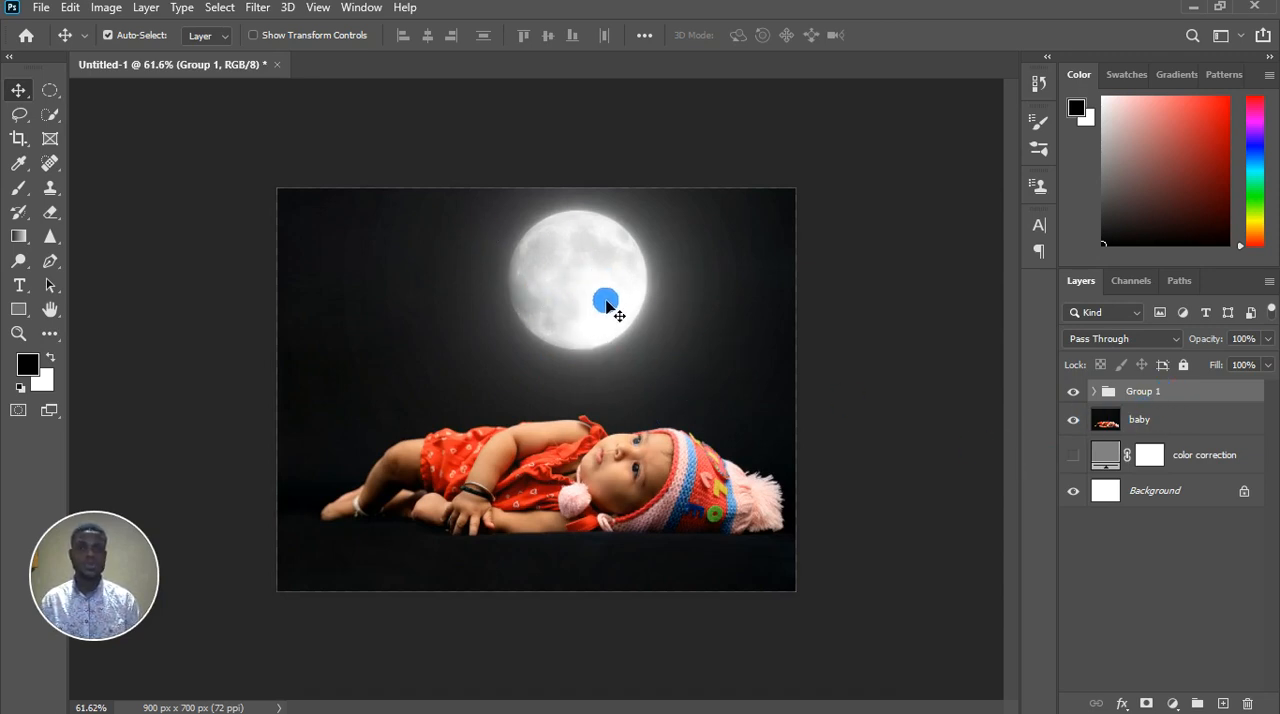
# Add a Hue/Saturation adjustment layer above the moon group and clip it to the group
pyautogui.click(1178, 424)
pyautogui.click(1186, 401)
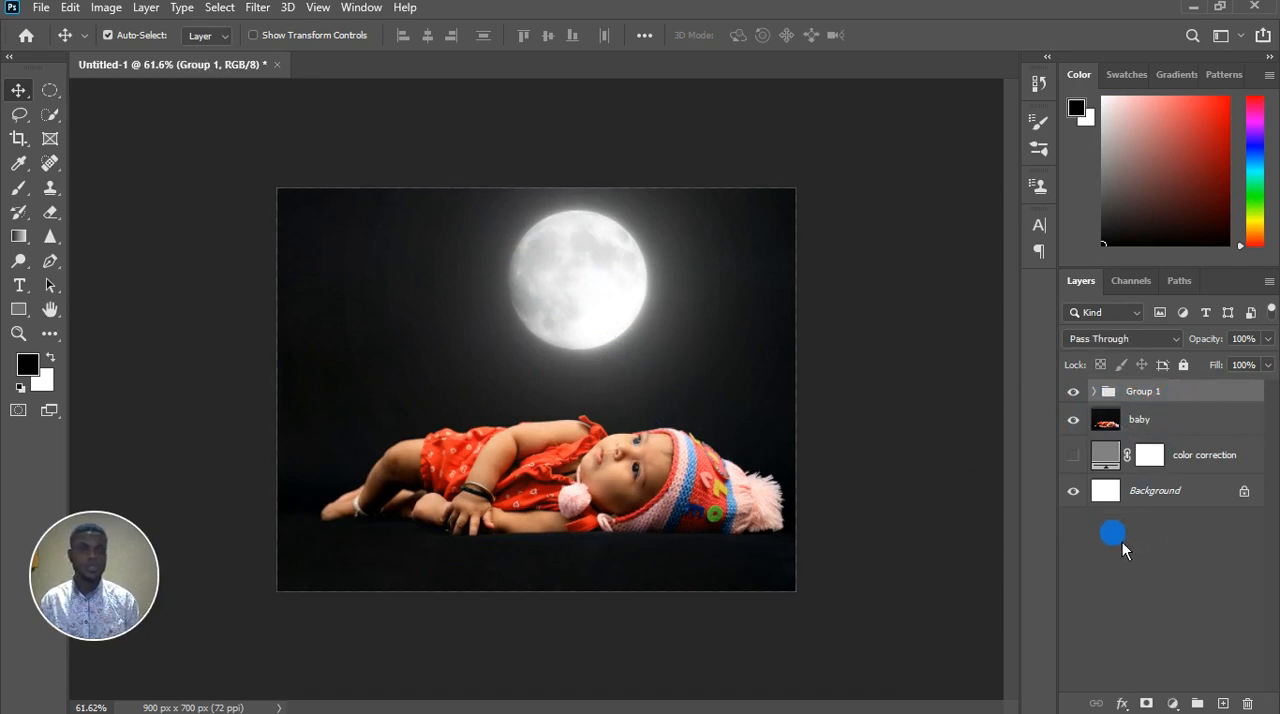
pyautogui.click(1172, 704)
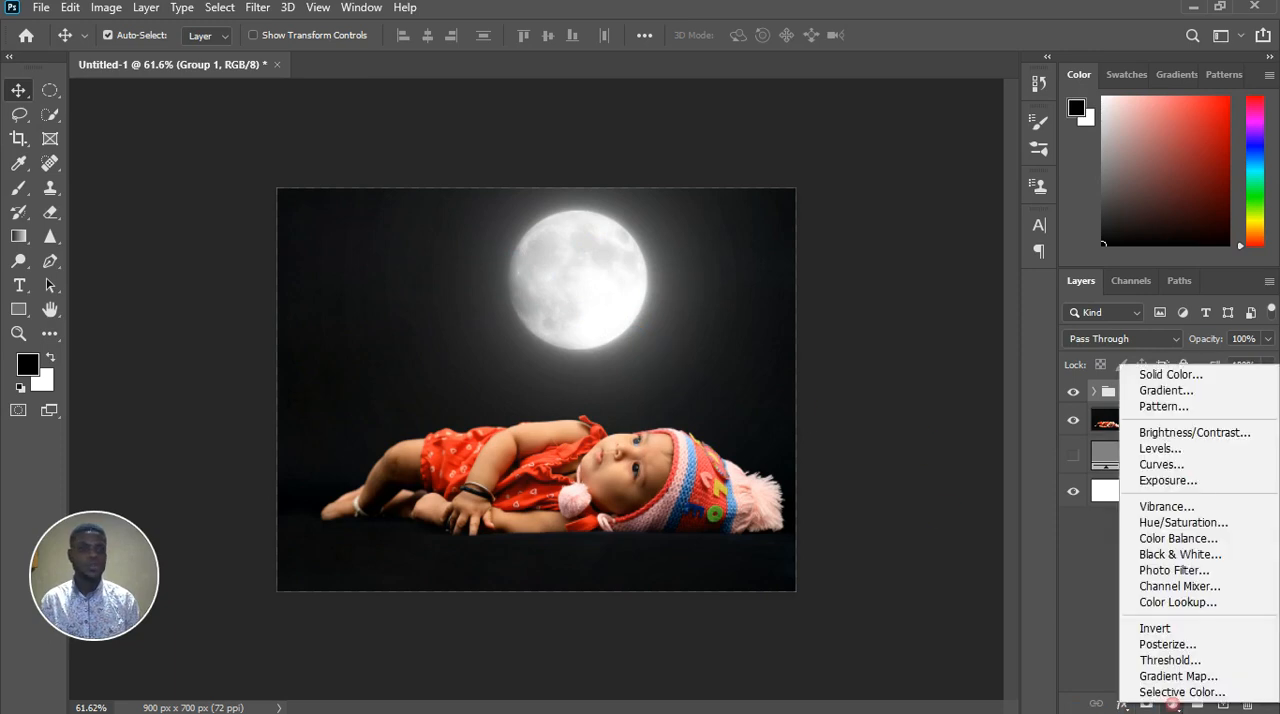
pyautogui.click(1177, 524)
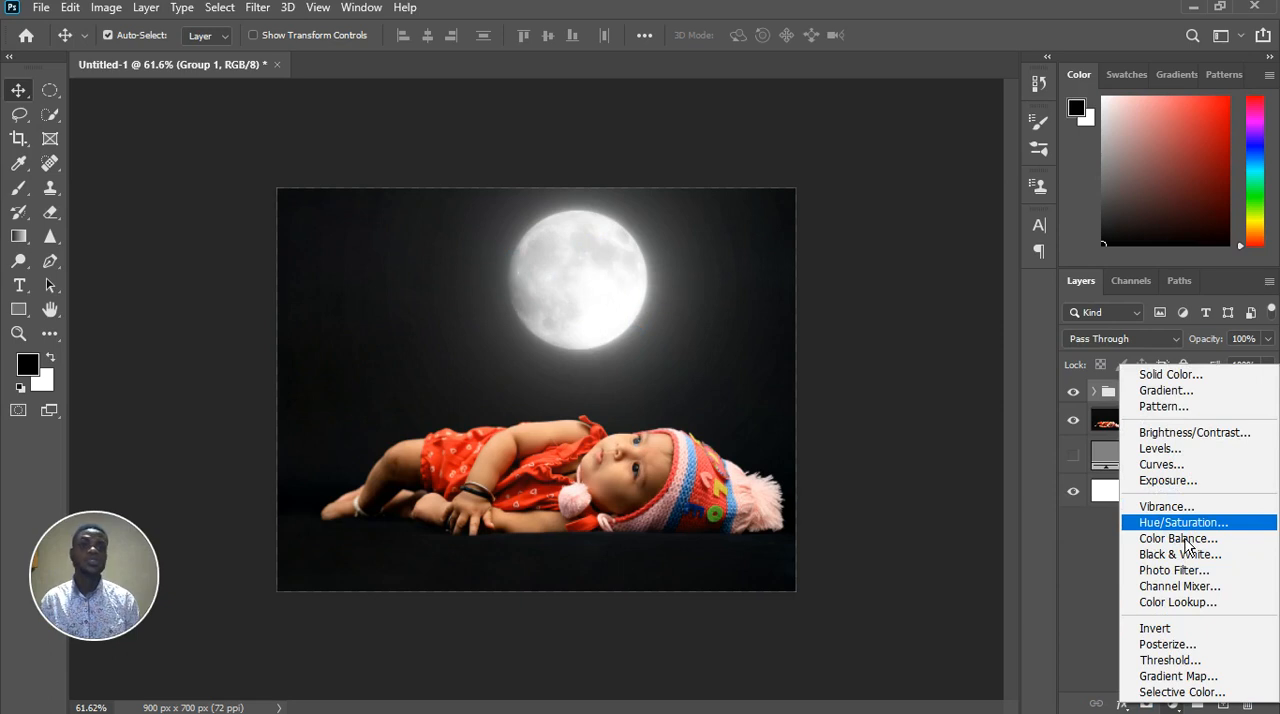
pyautogui.click(1180, 526)
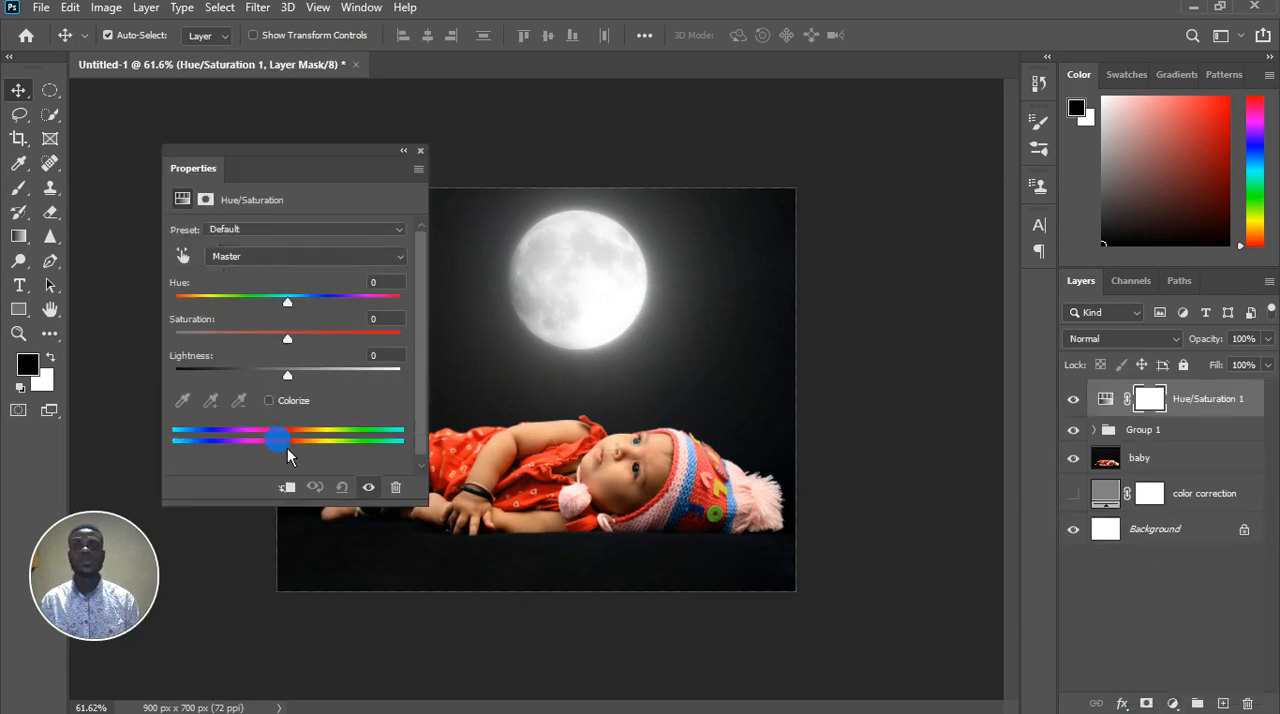
pyautogui.click(286, 487)
pyautogui.click(288, 489)
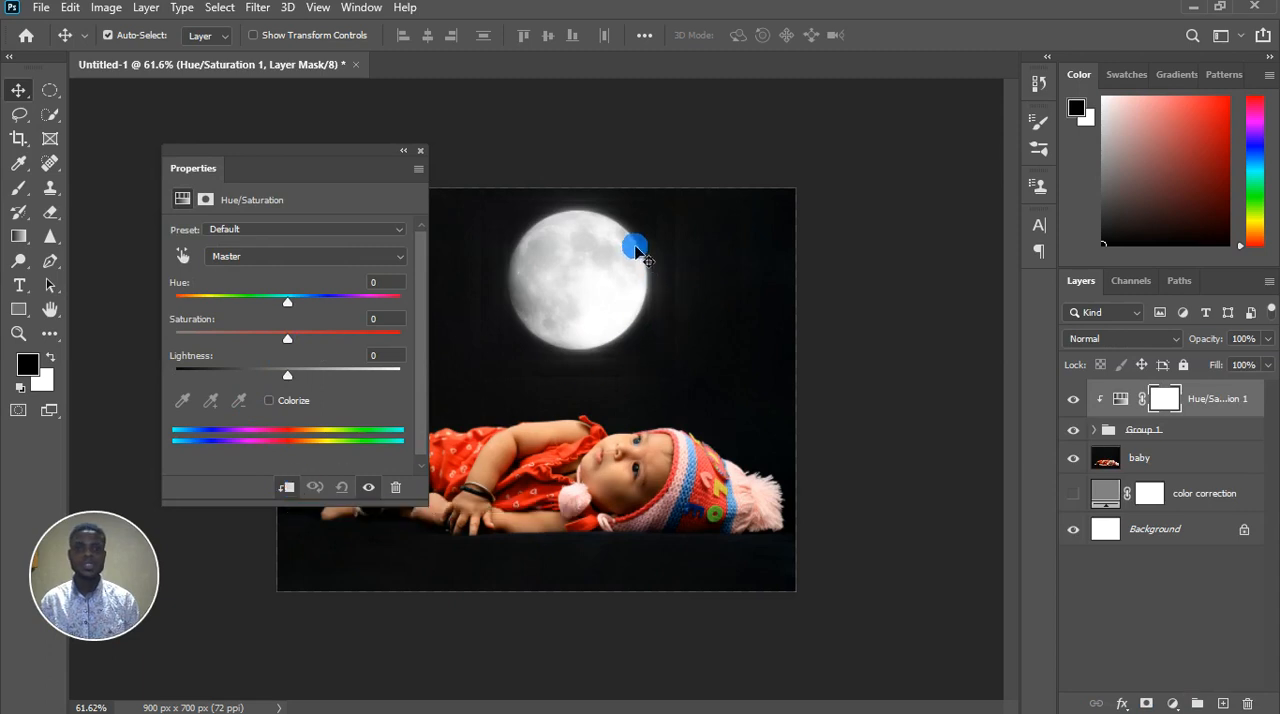
# Try colorizing the whole moon group through the clipped Hue/Saturation adjustment, with hue 29 and saturation 25
pyautogui.scroll(5, 622, 223)
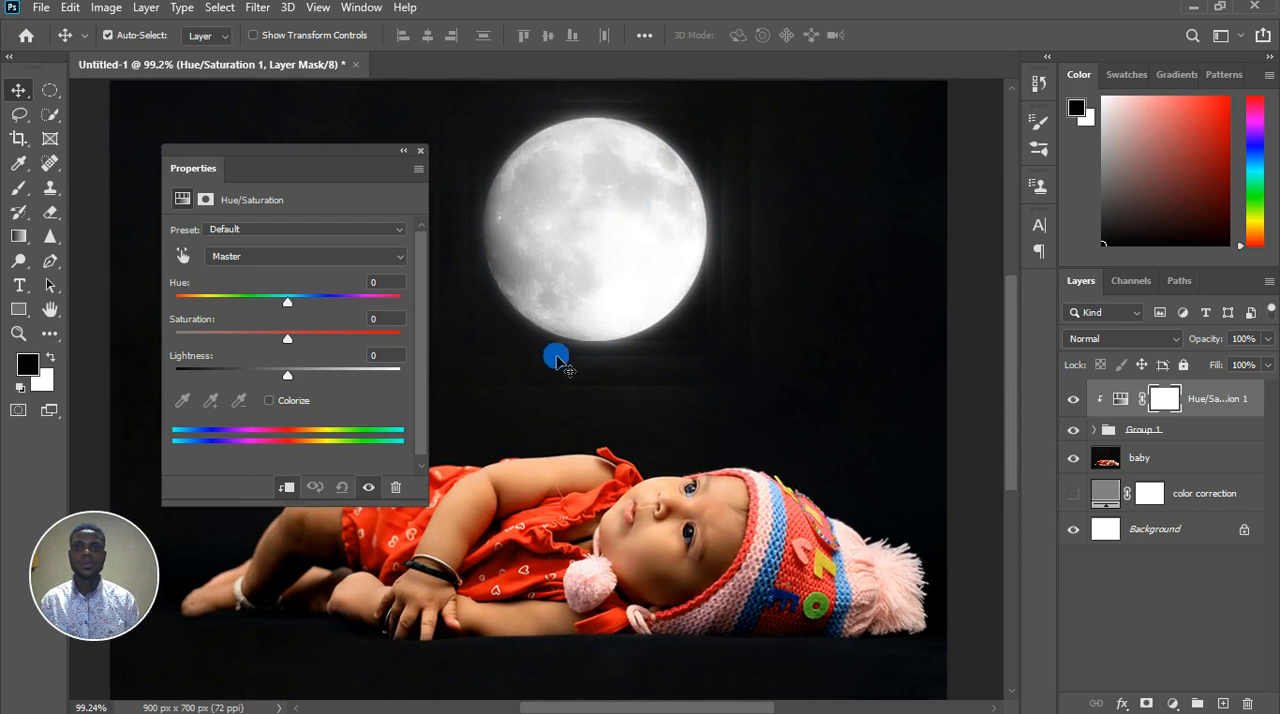
pyautogui.scroll(1, 737, 302)
pyautogui.scroll(5, 737, 302)
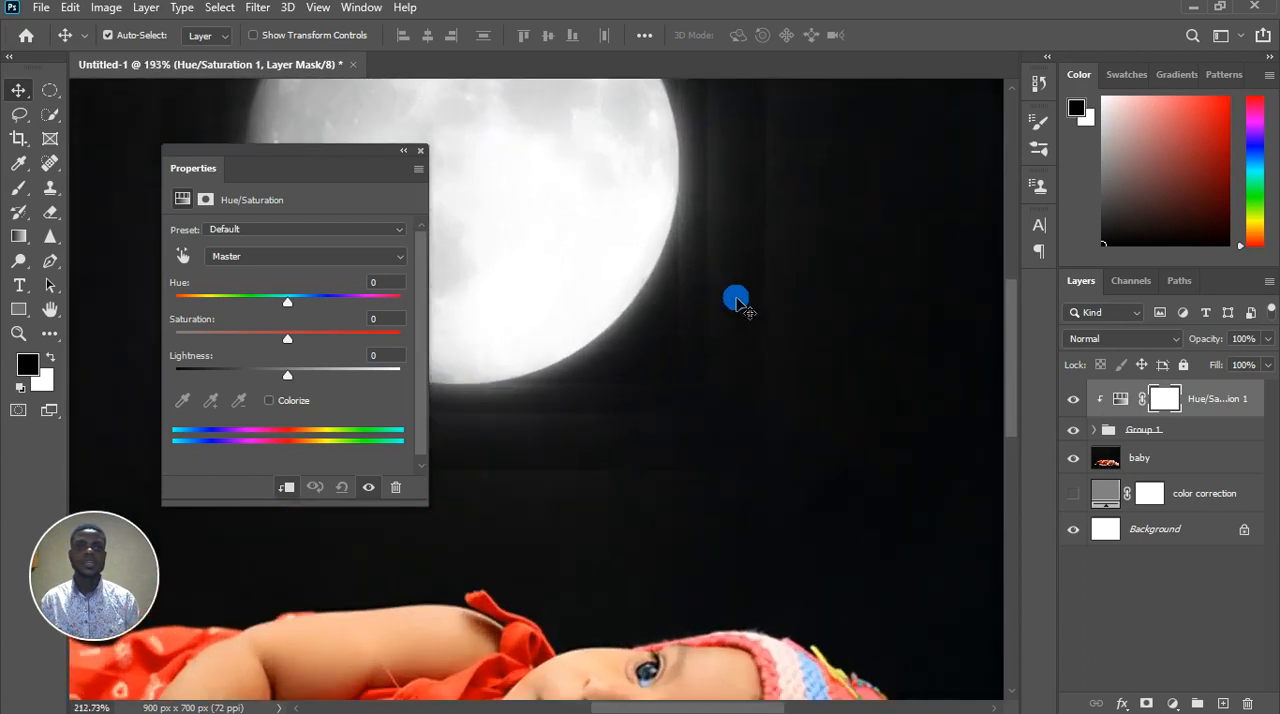
pyautogui.scroll(-8, 737, 302)
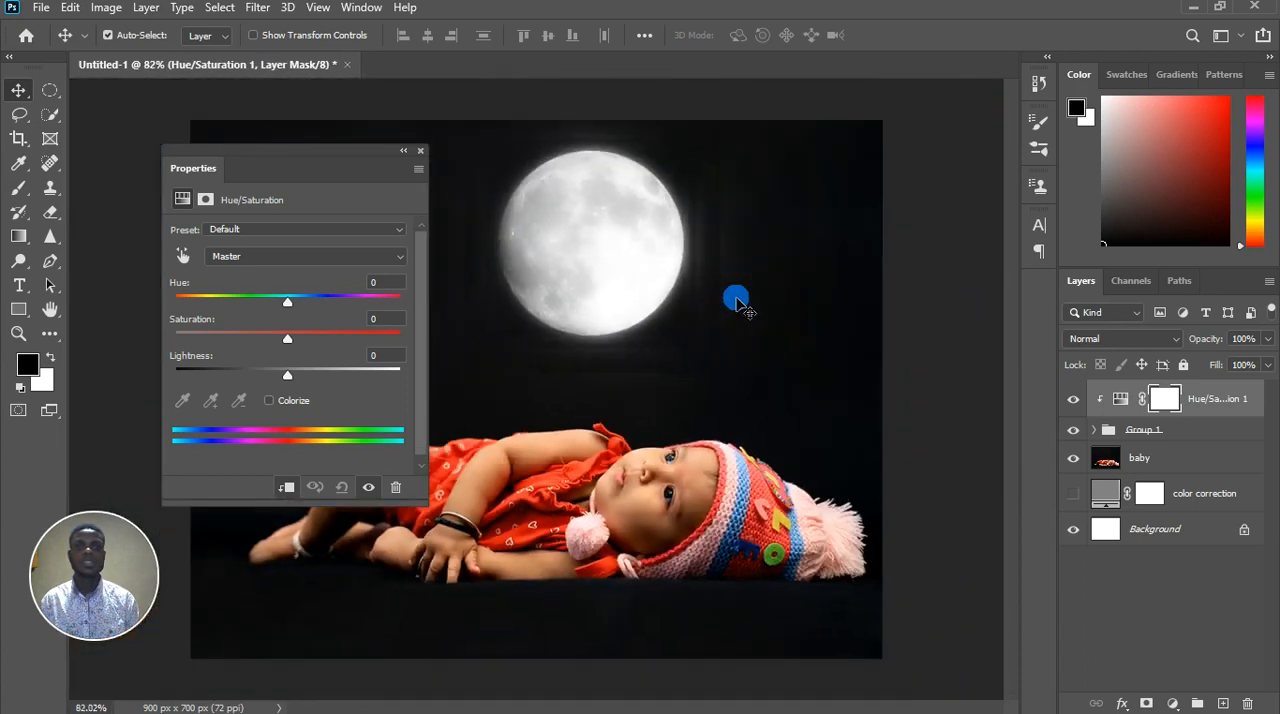
pyautogui.scroll(2, 585, 300)
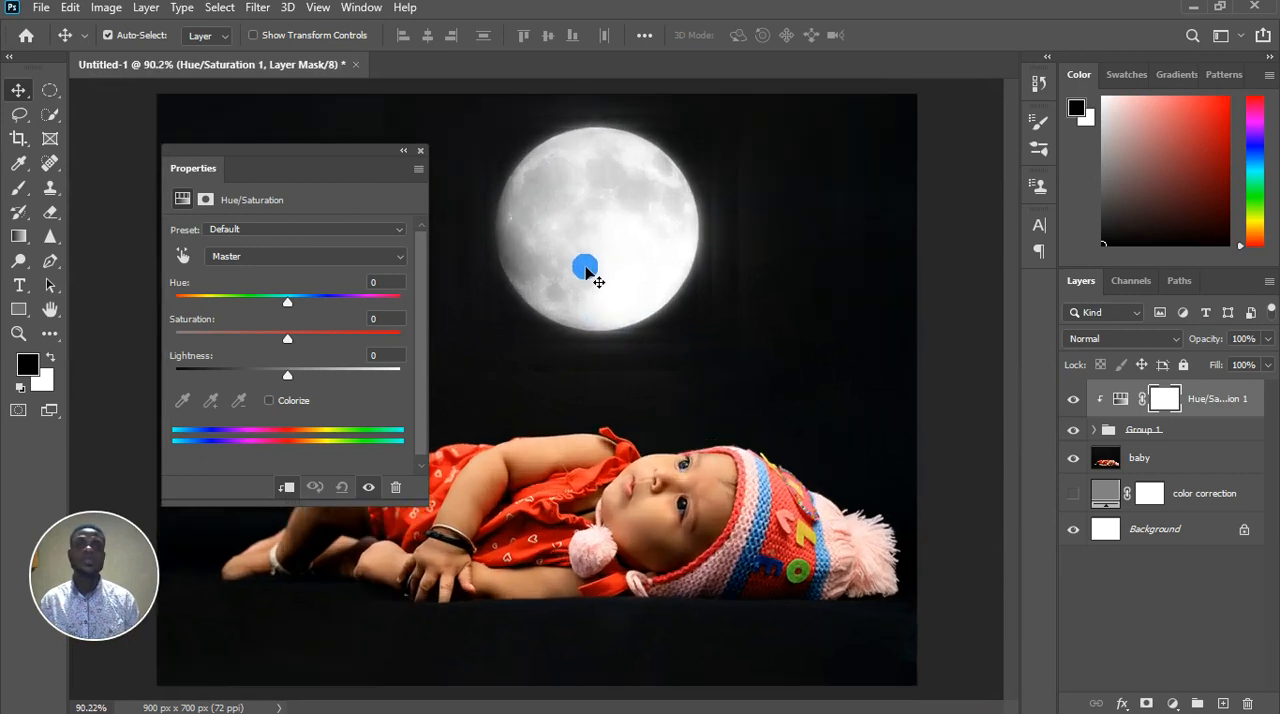
pyautogui.click(282, 402)
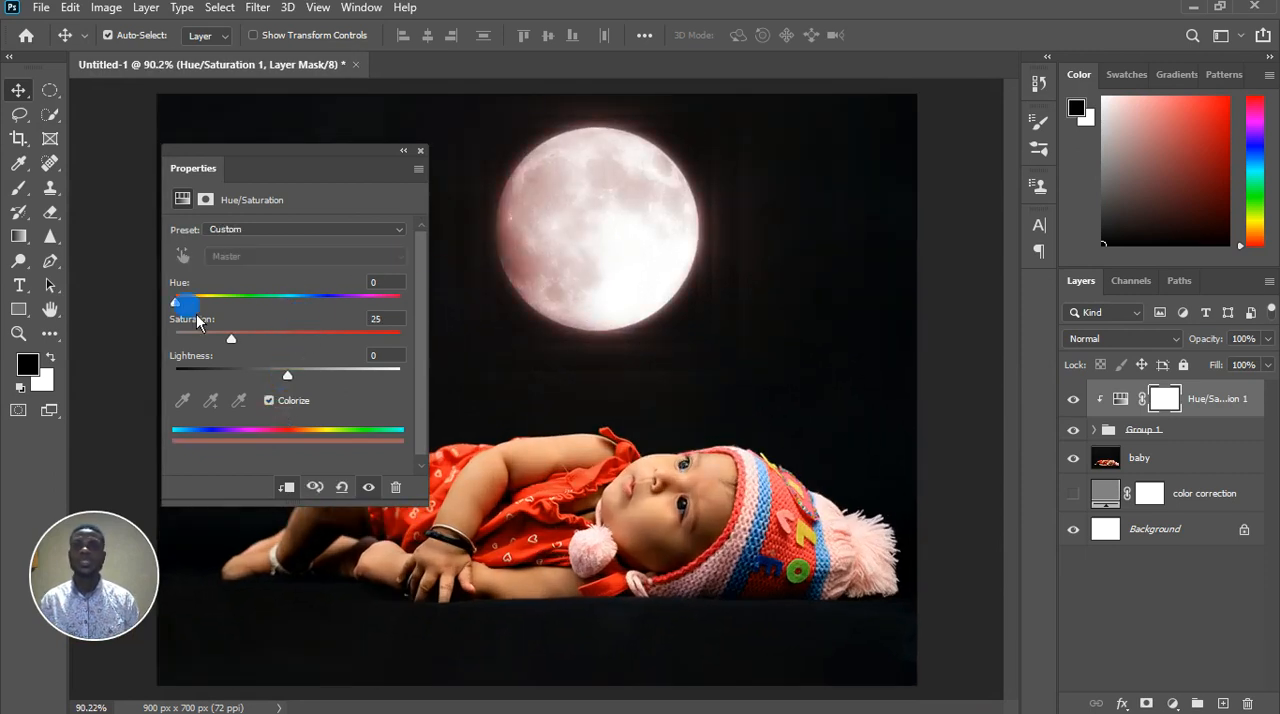
pyautogui.moveTo(180, 301); pyautogui.dragTo(388, 321)
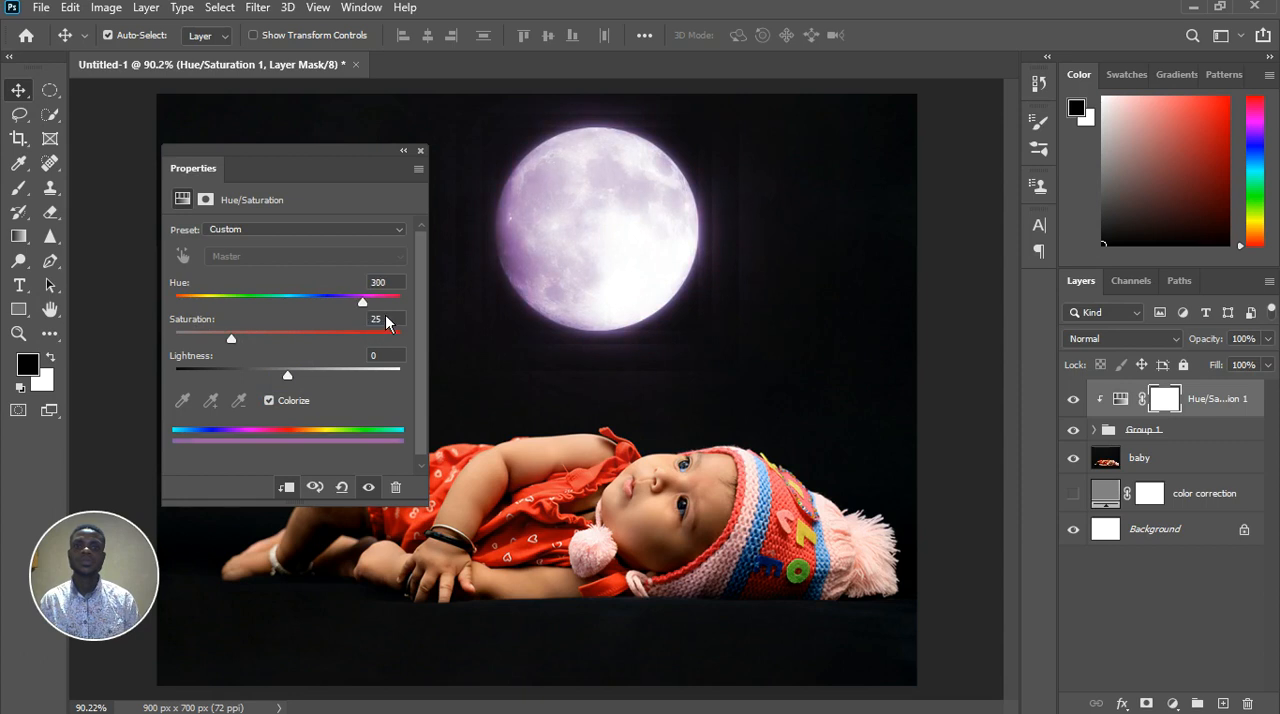
pyautogui.moveTo(310, 324); pyautogui.dragTo(195, 318)
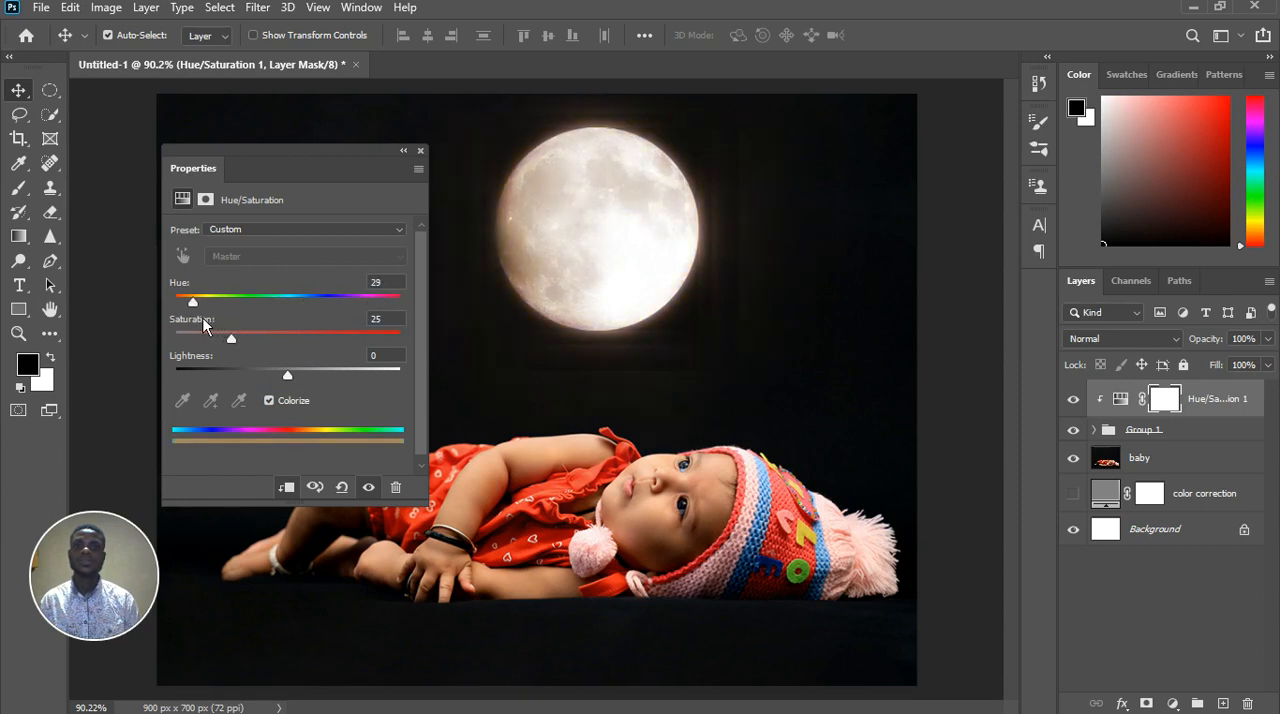
pyautogui.click(412, 168)
pyautogui.click(421, 151)
pyautogui.click(443, 291)
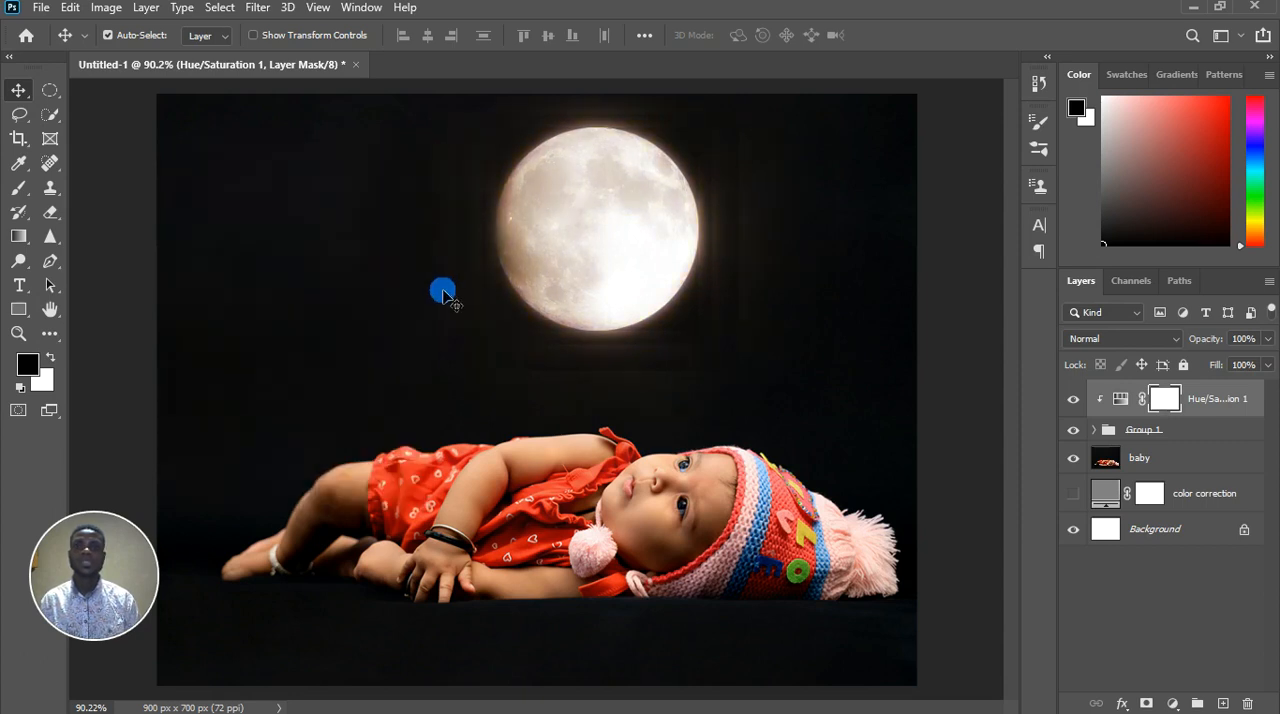
# Delete the Hue/Saturation adjustment layer clipped to the moon group
pyautogui.click(1182, 404)
pyautogui.click(1214, 400)
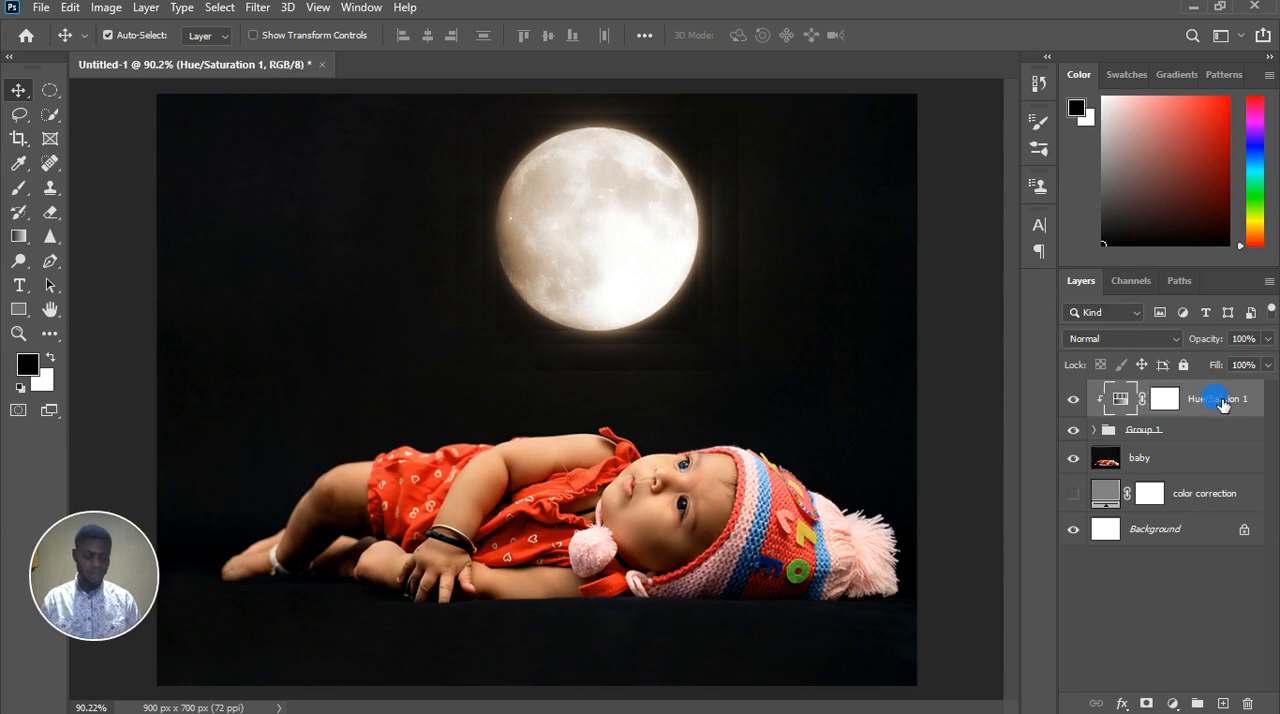
pyautogui.press('Delete')
# Add a Hue/Saturation adjustment directly above the moon layer inside Group 1 and clip it to that layer
pyautogui.click(1110, 398)
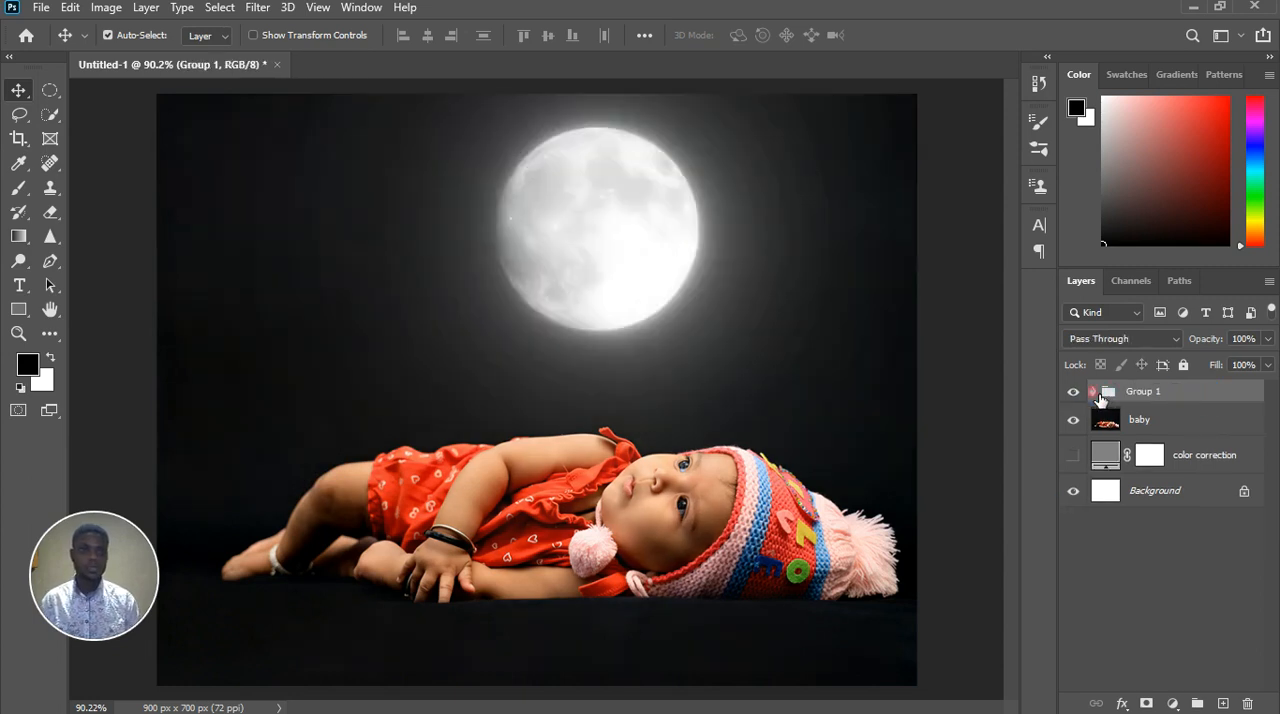
pyautogui.click(1094, 391)
pyautogui.click(1184, 425)
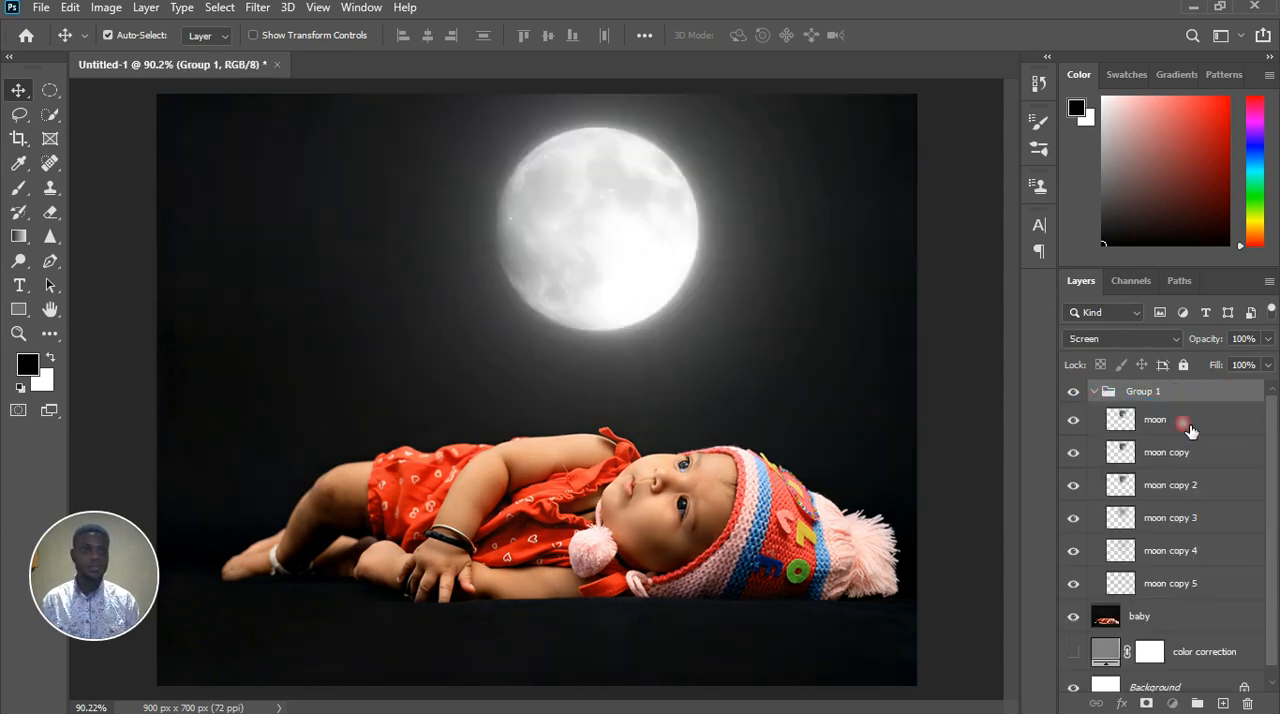
pyautogui.click(1172, 703)
pyautogui.click(1183, 529)
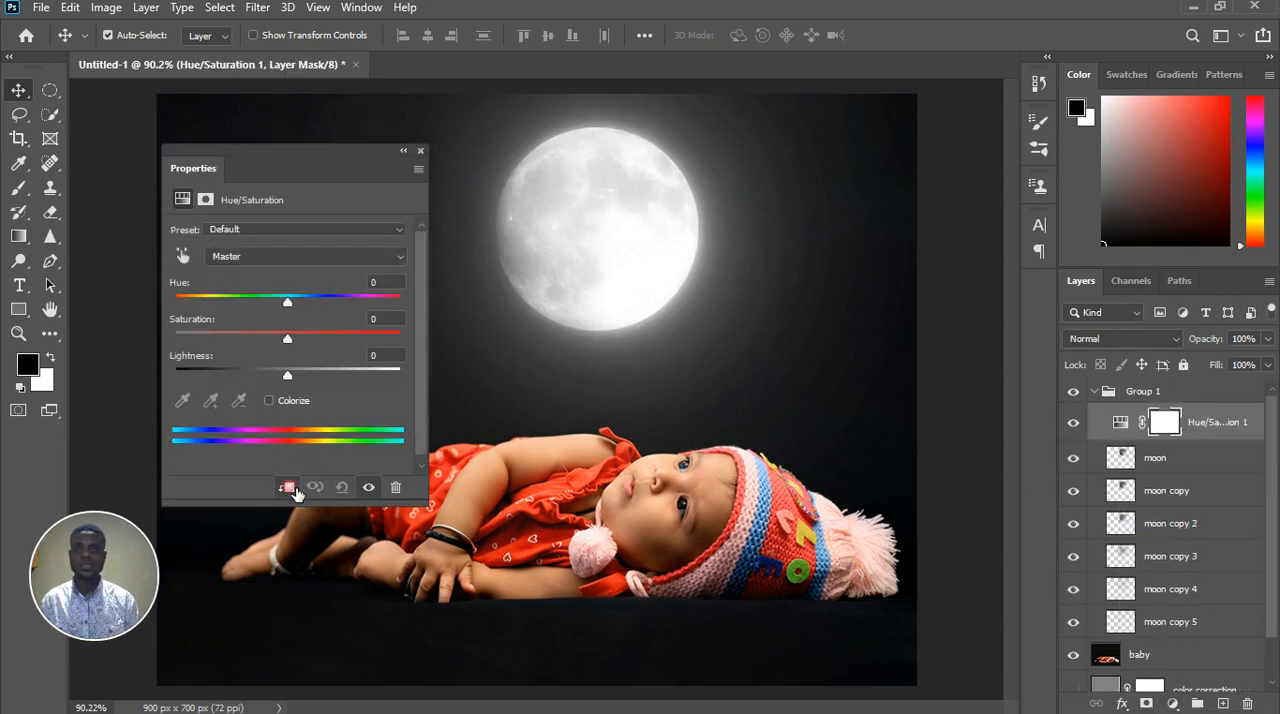
pyautogui.click(287, 487)
# Turn on Colorize in the moon layer's Hue/Saturation adjustment, with hue 360 and saturation 25
pyautogui.click(287, 303)
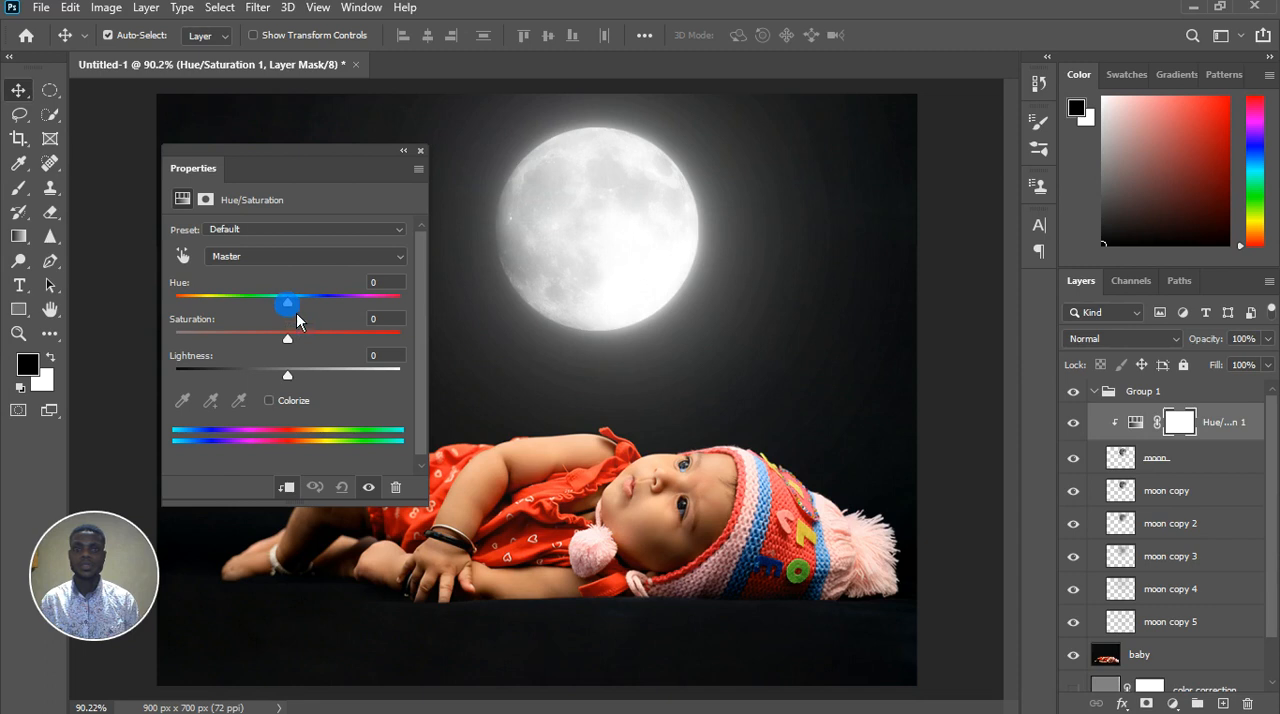
pyautogui.moveTo(296, 313)
pyautogui.mouseDown()
pyautogui.moveTo(342, 312)
pyautogui.moveTo(284, 305)
pyautogui.mouseUp()
pyautogui.moveTo(183, 288); pyautogui.dragTo(276, 361)
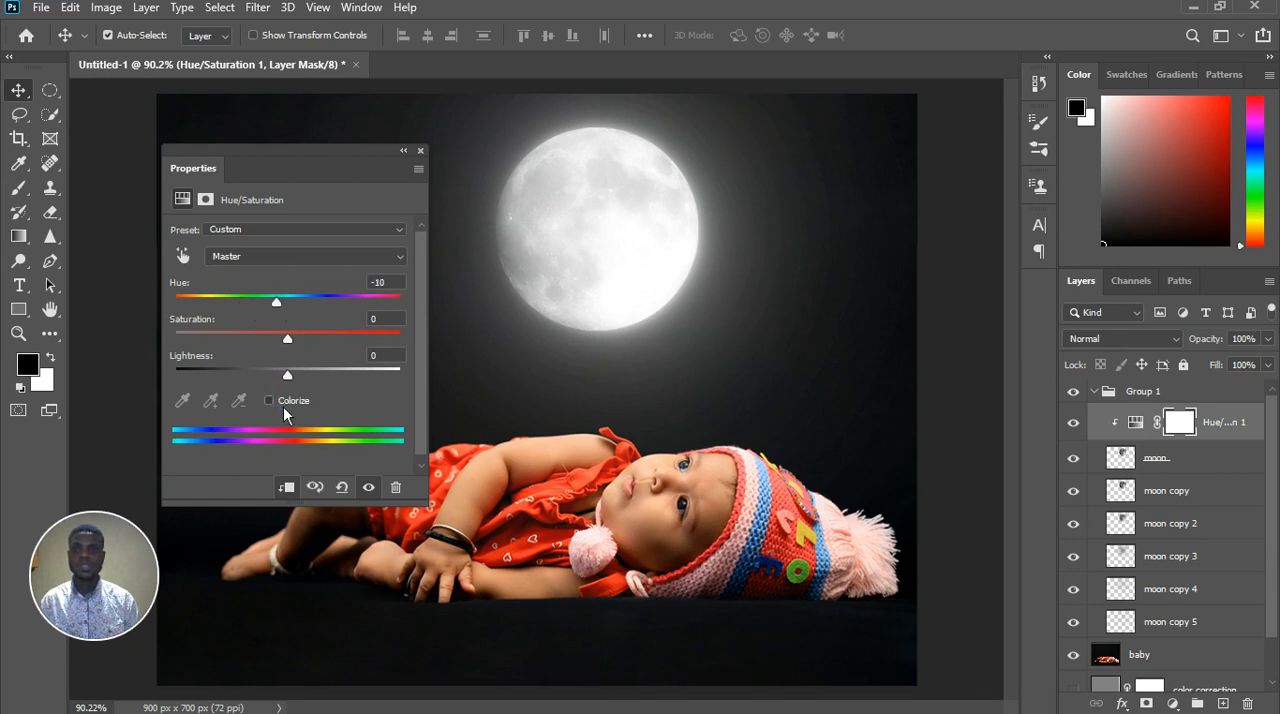
pyautogui.click(283, 404)
pyautogui.moveTo(249, 297); pyautogui.dragTo(414, 318)
# Hide the layers moon copy through moon copy 5 and set the colorized moon's hue to 213
pyautogui.click(1075, 491)
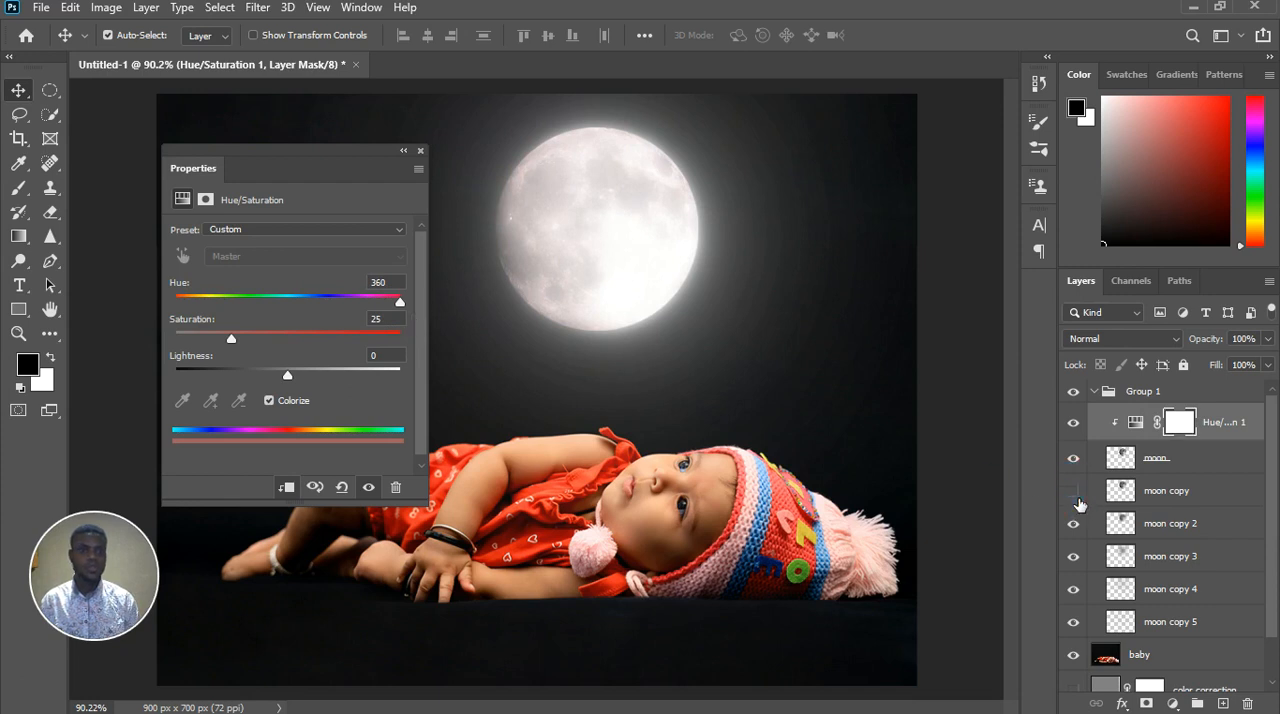
pyautogui.click(1074, 530)
pyautogui.click(1073, 558)
pyautogui.click(1073, 590)
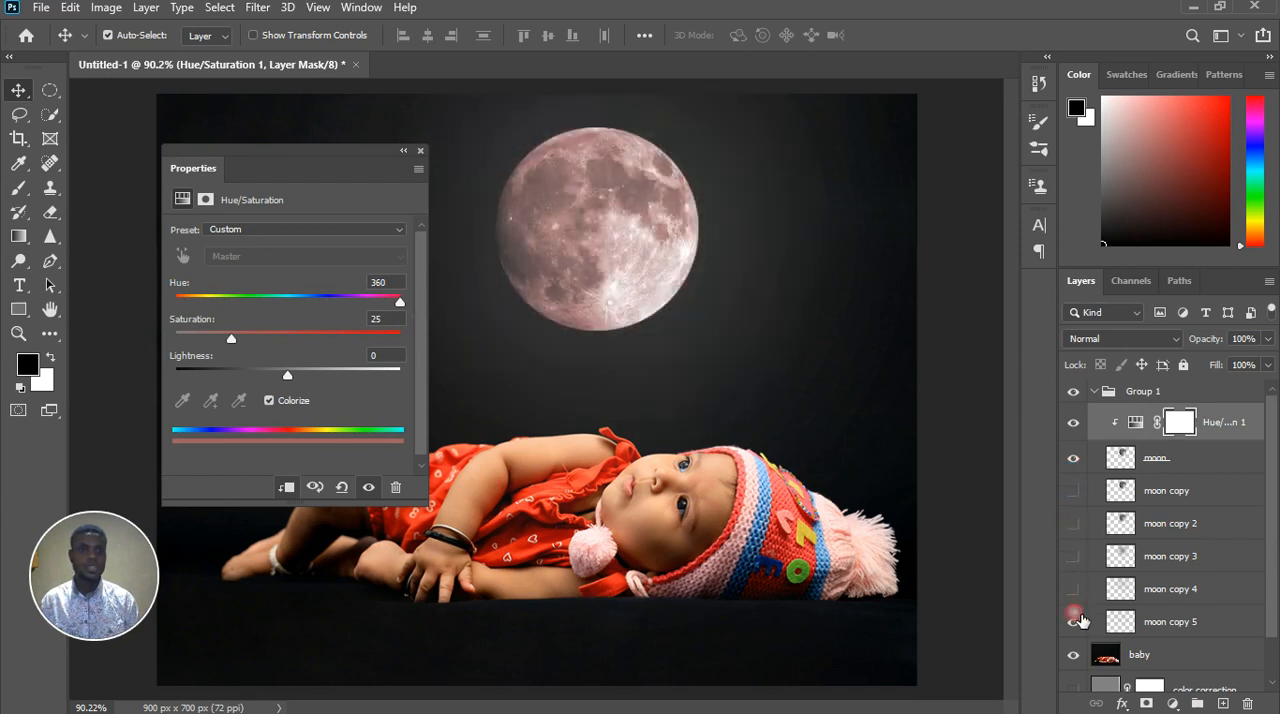
pyautogui.click(1075, 624)
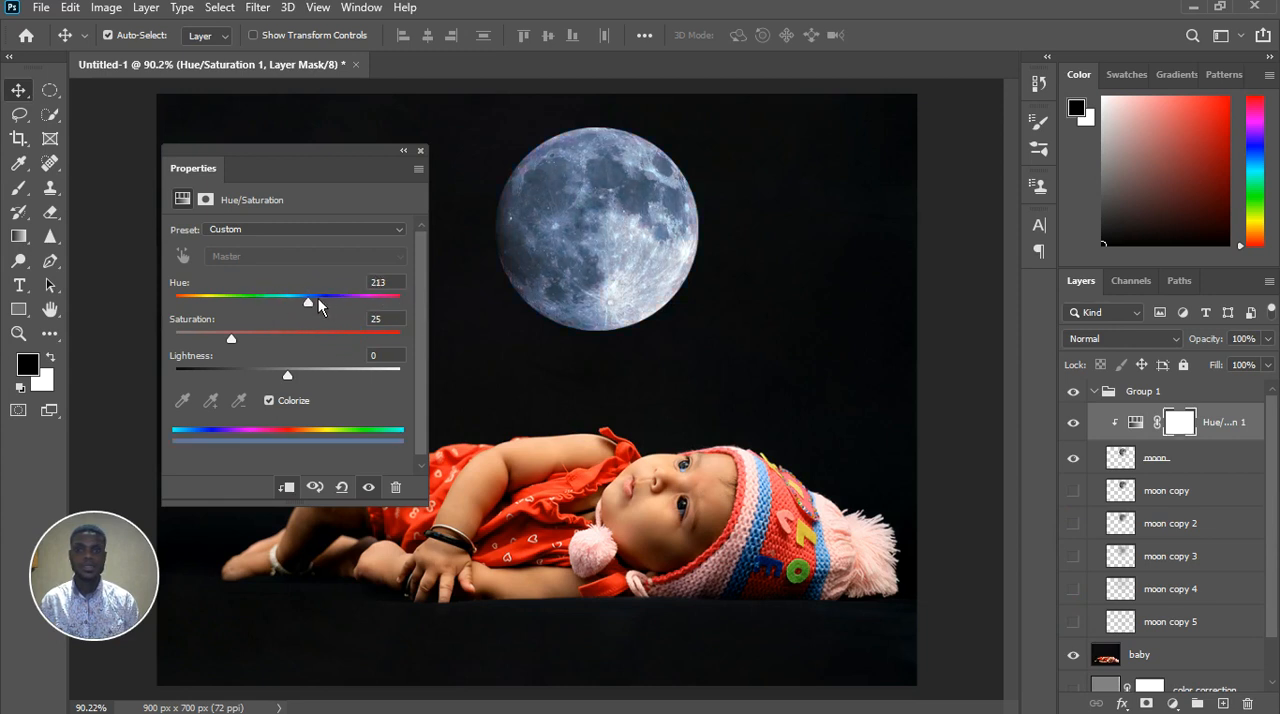
pyautogui.scroll(-5, 729, 325)
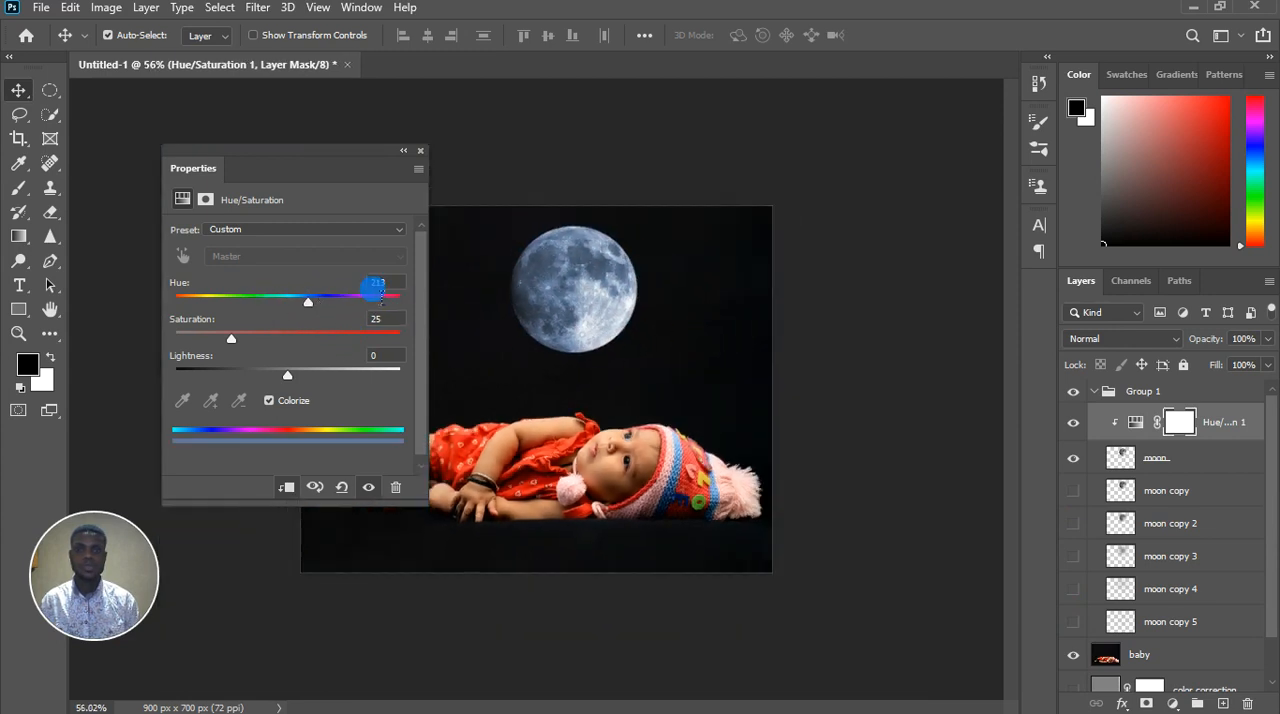
# Colorize the moon golden yellow by setting its Hue/Saturation adjustment to hue 48, saturation 78 and lightness 0
pyautogui.moveTo(324, 313); pyautogui.dragTo(213, 301)
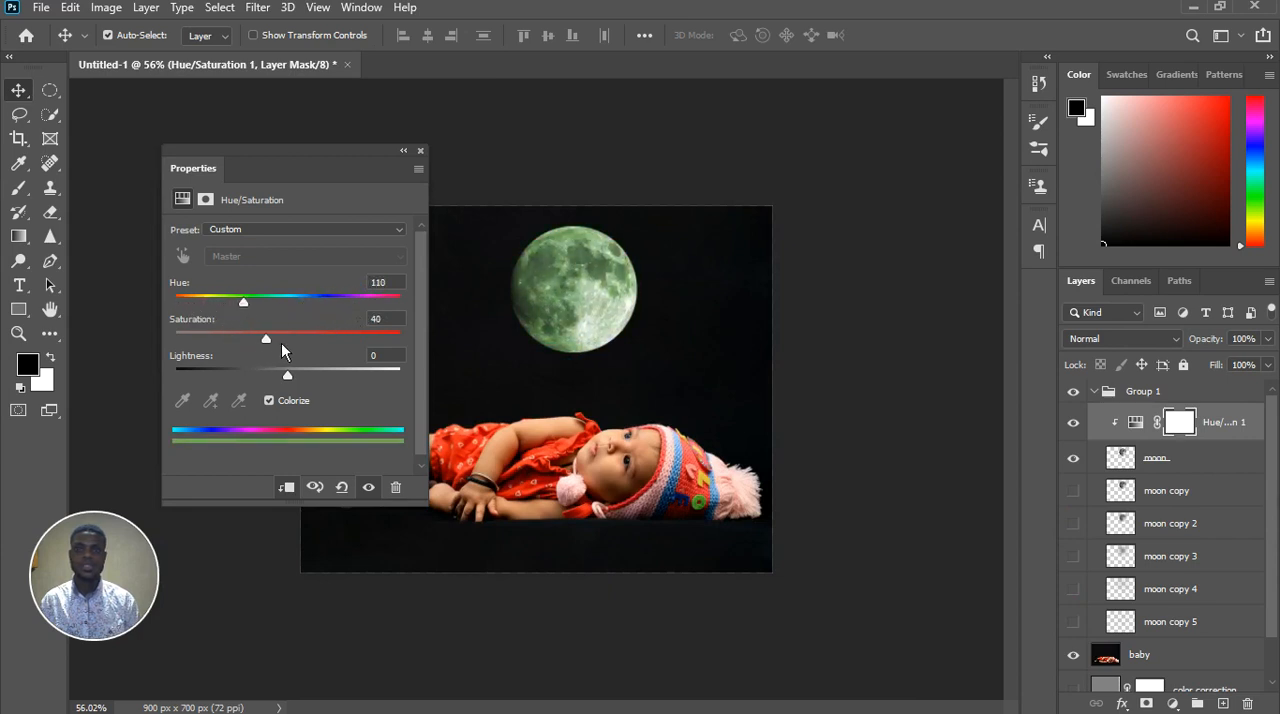
pyautogui.moveTo(251, 310); pyautogui.dragTo(333, 348)
pyautogui.moveTo(220, 316)
pyautogui.mouseDown()
pyautogui.moveTo(189, 318)
pyautogui.moveTo(213, 318)
pyautogui.mouseUp()
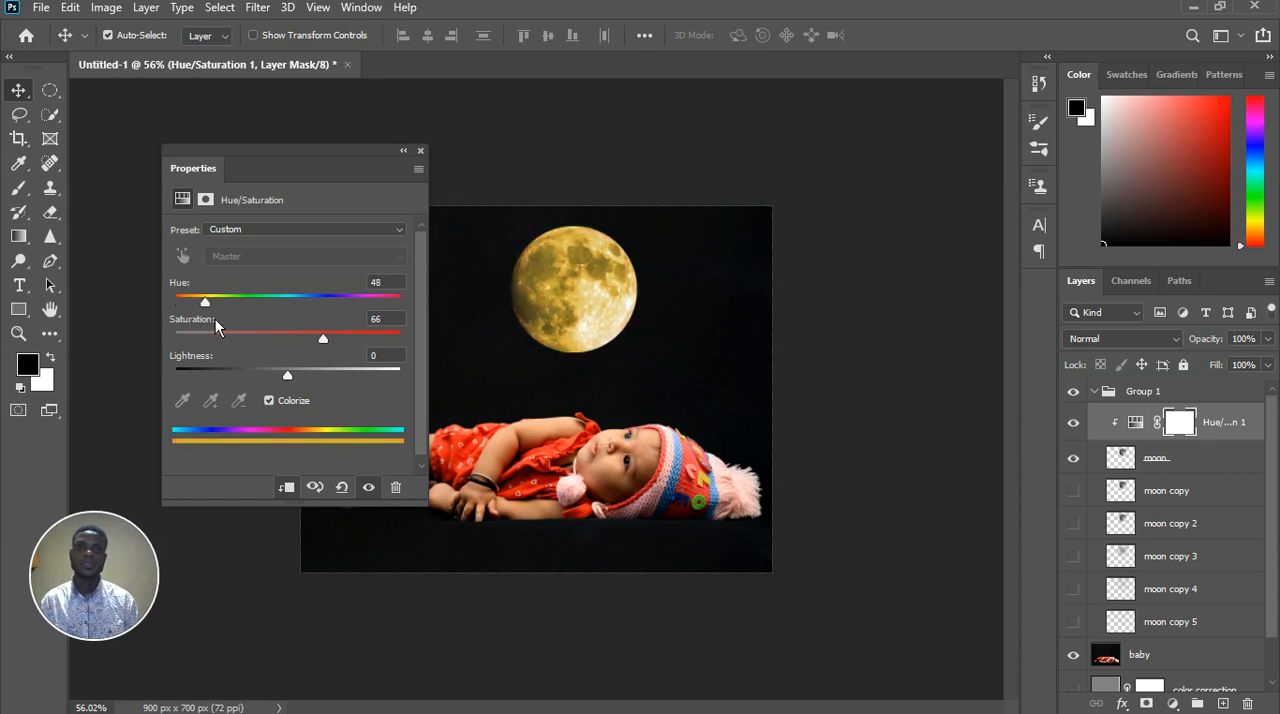
pyautogui.moveTo(328, 352); pyautogui.dragTo(361, 352)
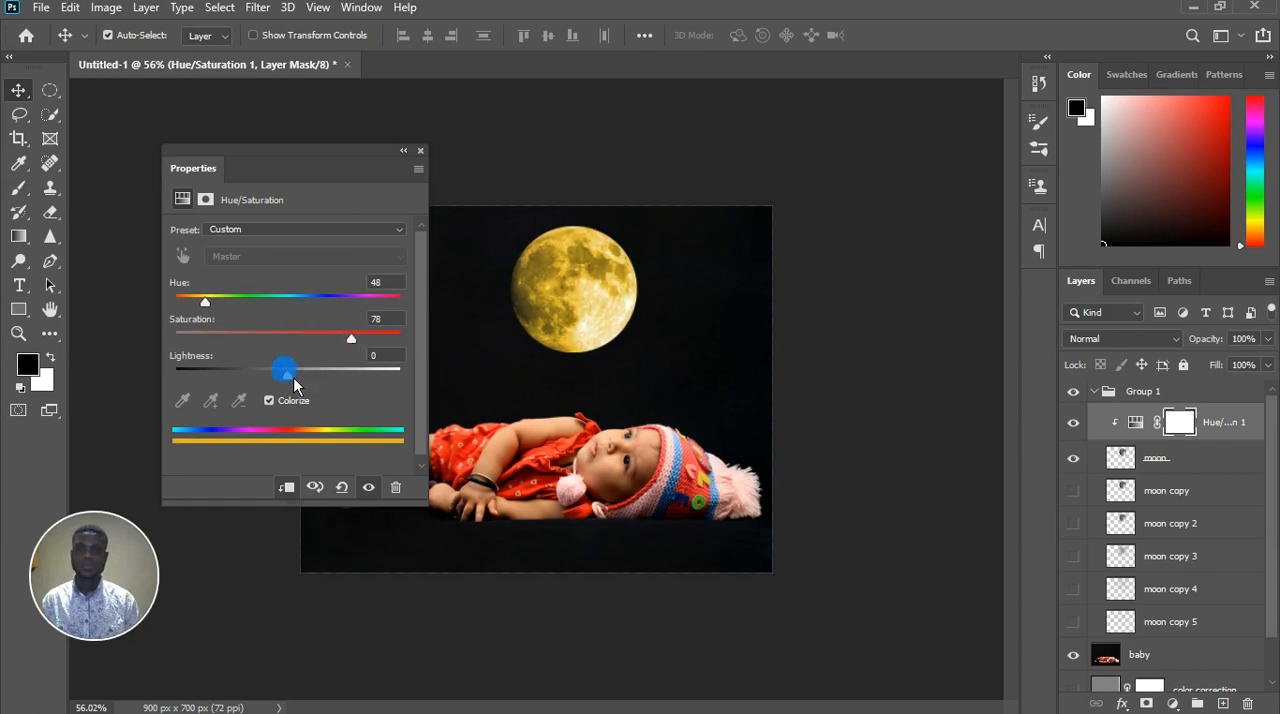
pyautogui.moveTo(319, 382); pyautogui.dragTo(306, 390)
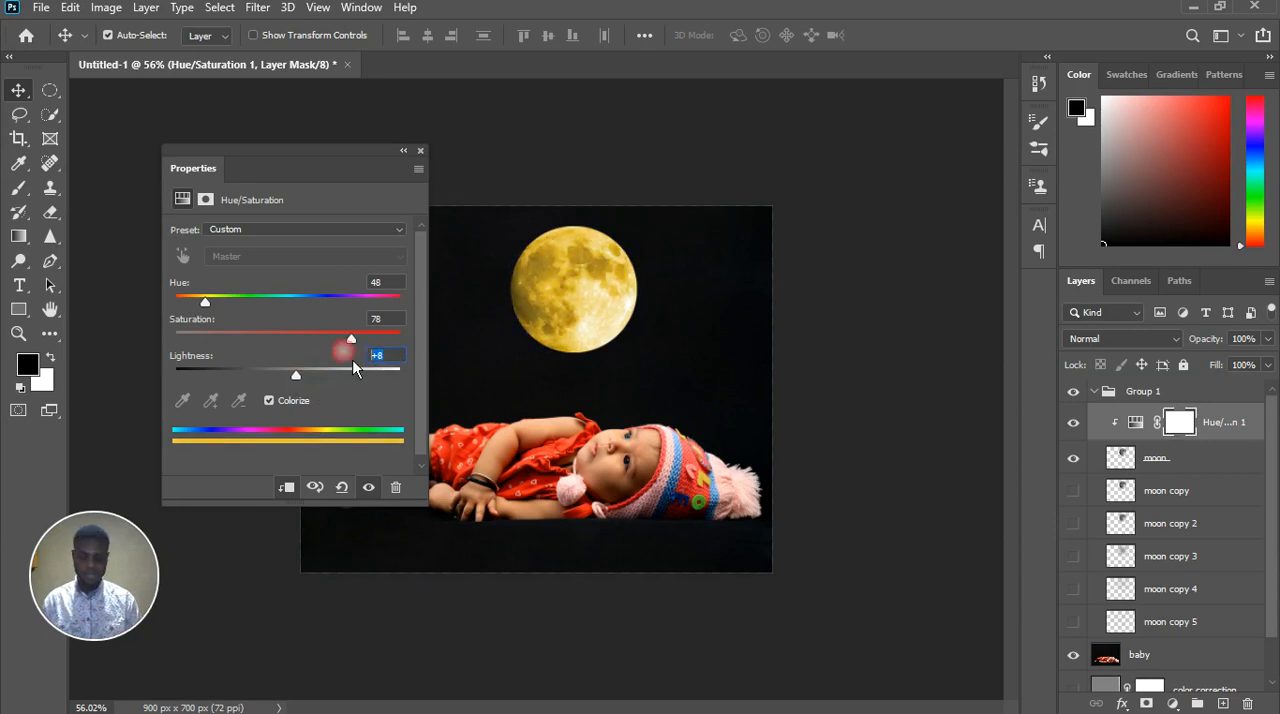
pyautogui.write('0')
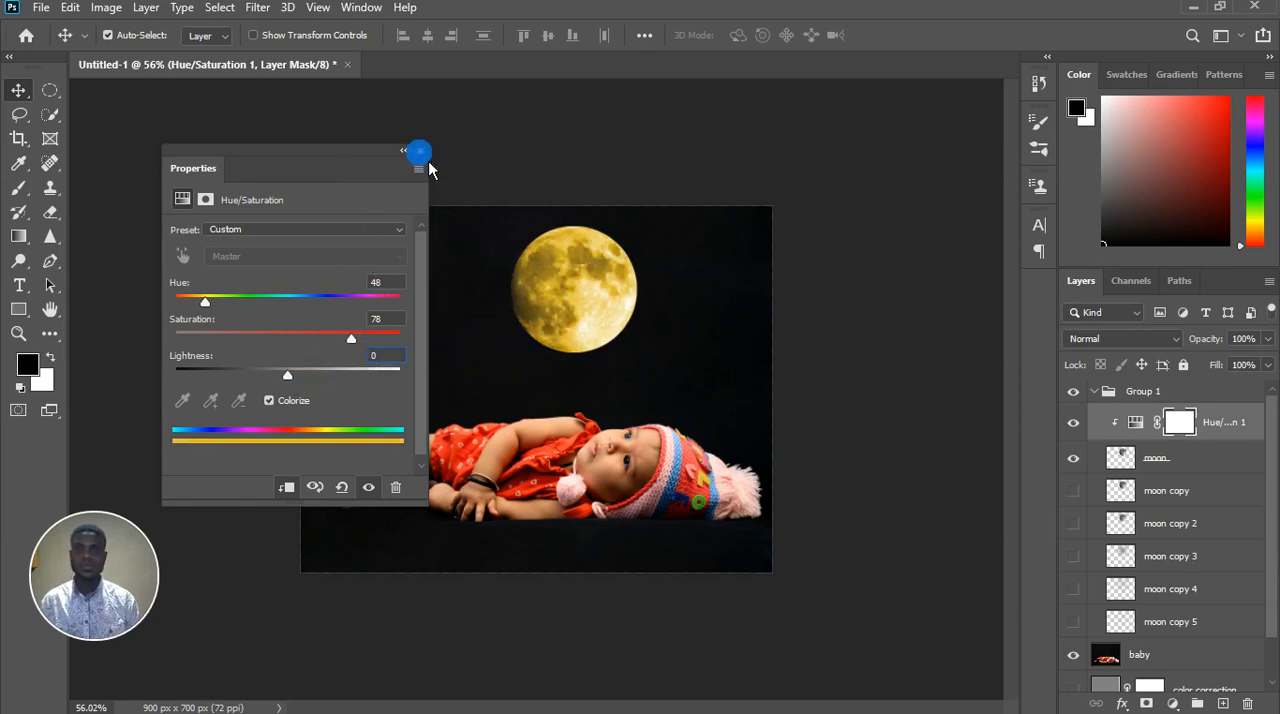
pyautogui.click(420, 152)
pyautogui.hotkey('ctrl', '0')
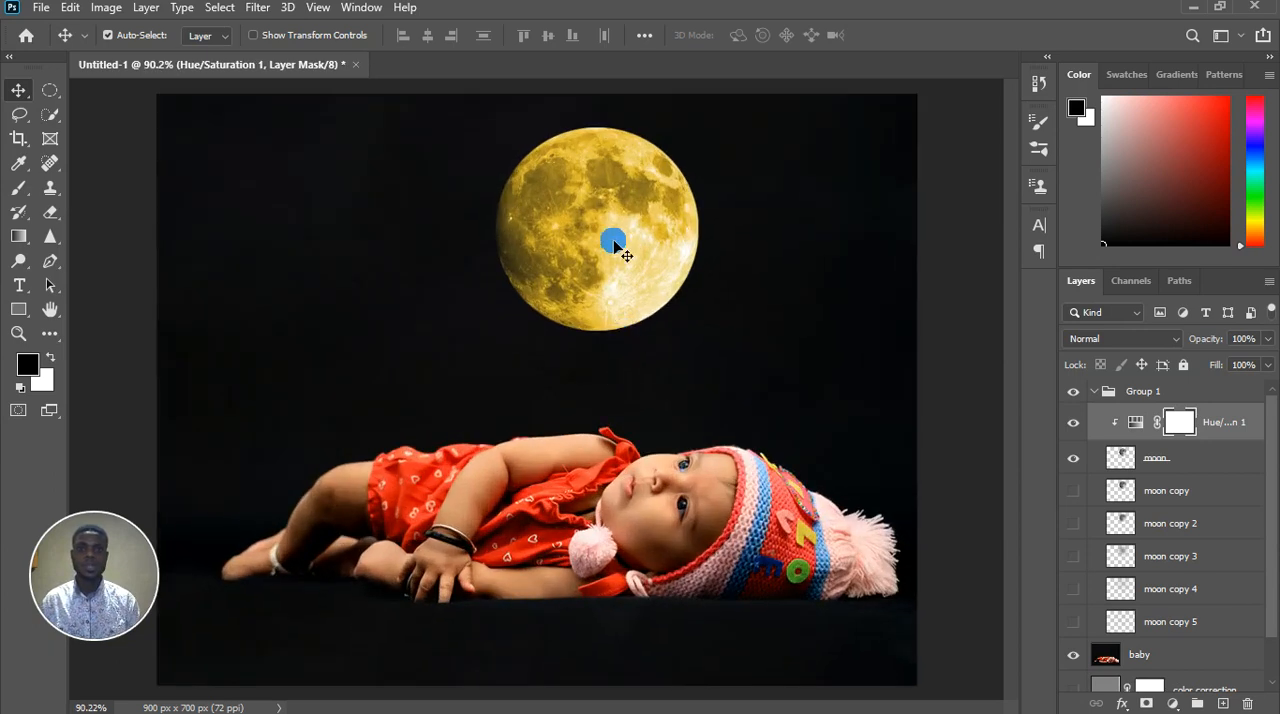
# Duplicate the moon's Hue/Saturation adjustment above moon copy and moon copy 2, clipping each duplicate to the layer below it
pyautogui.scroll(-2, 570, 375)
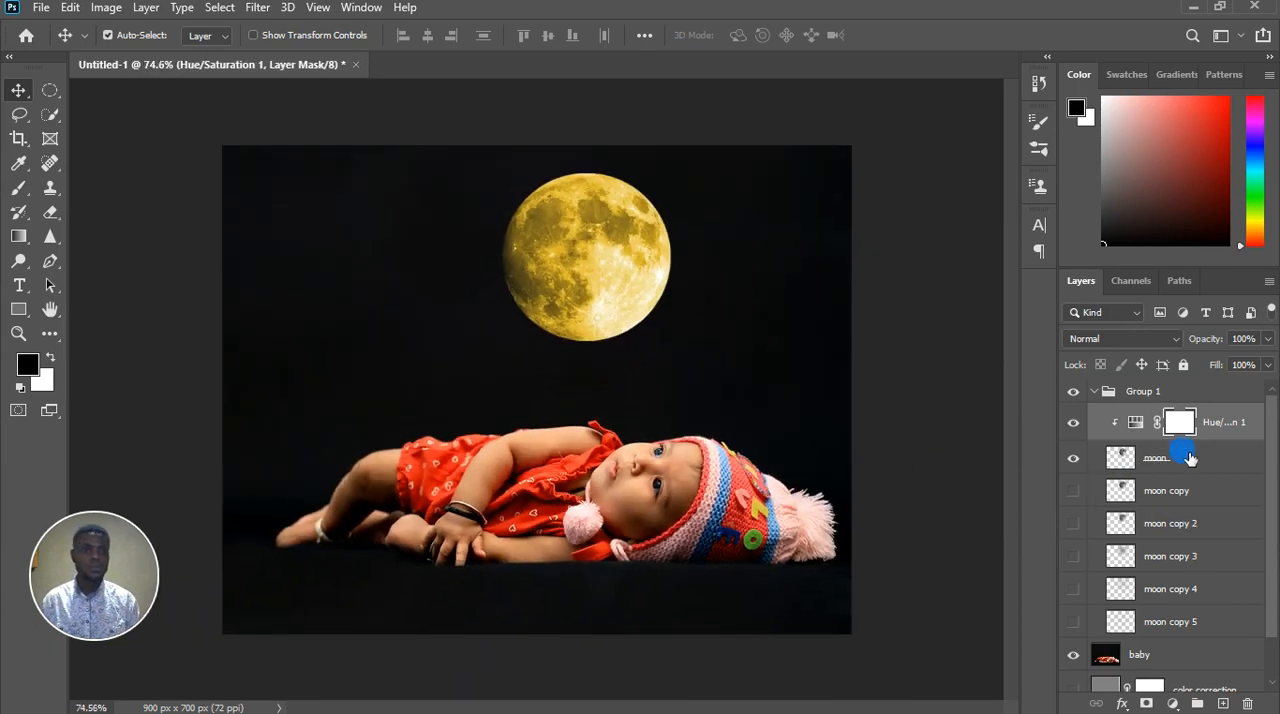
pyautogui.click(1250, 434)
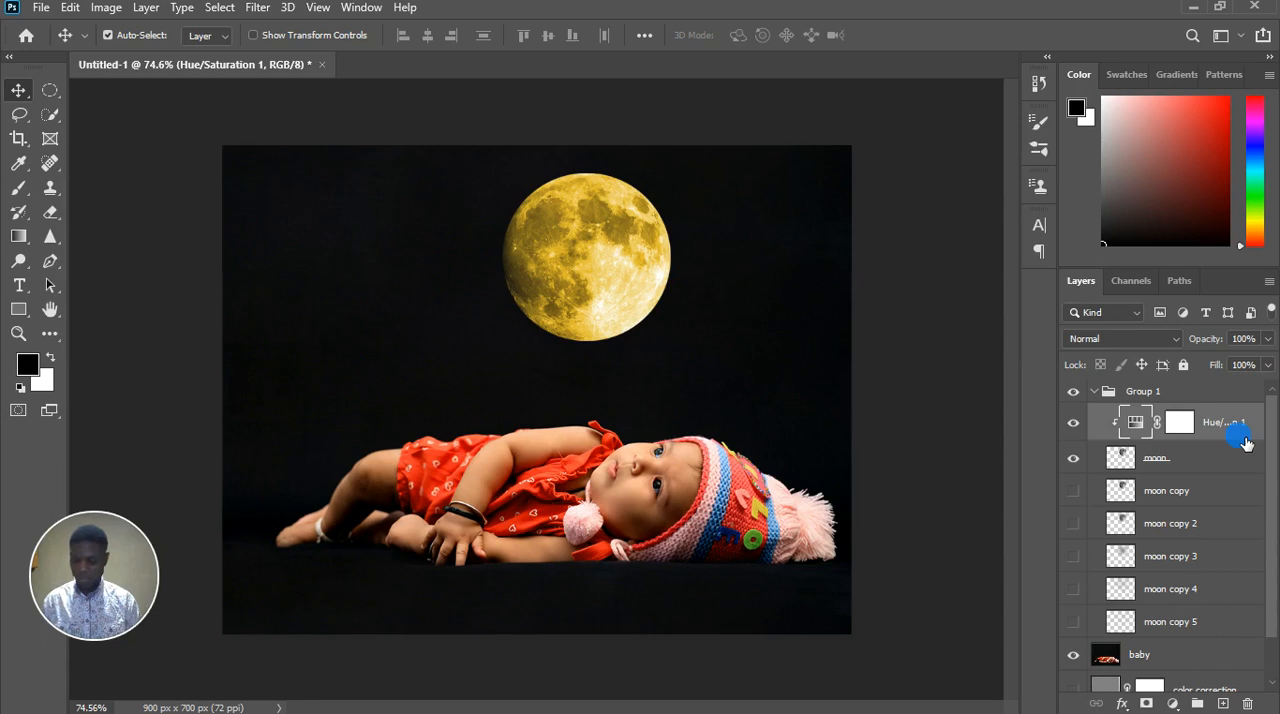
pyautogui.moveTo(1255, 431); pyautogui.dragTo(1236, 480)
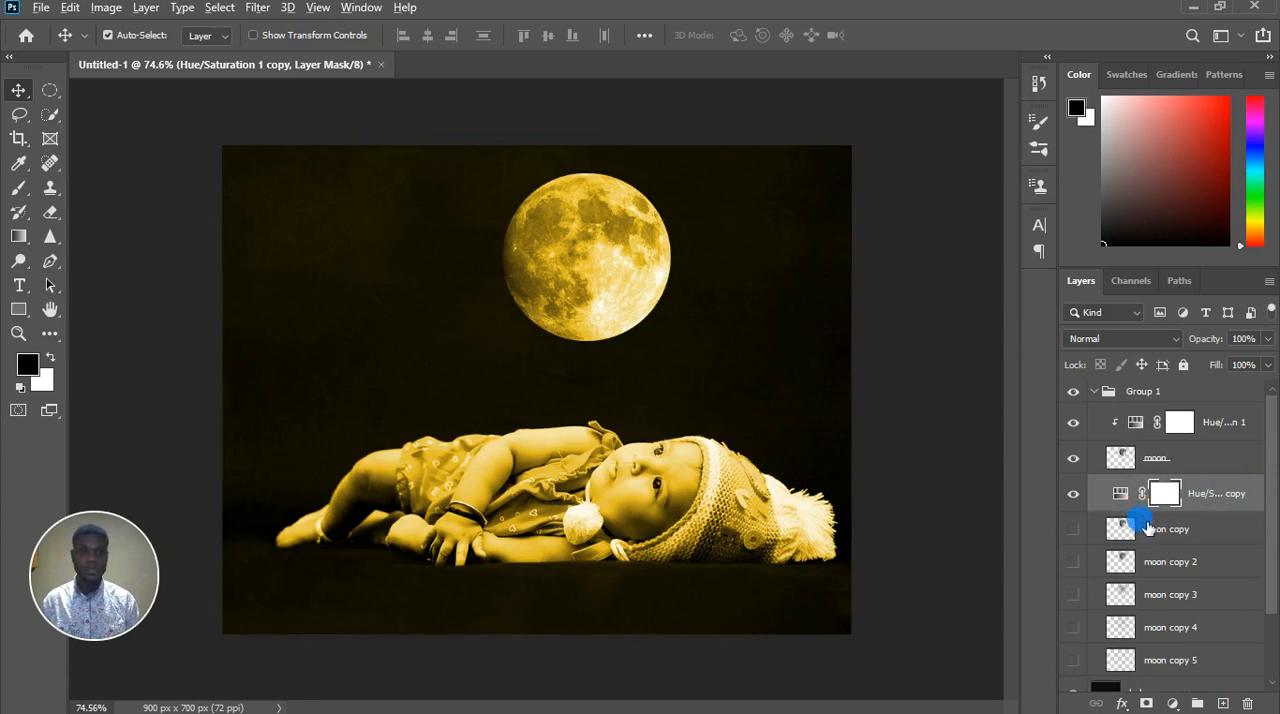
pyautogui.keyDown('alt'); pyautogui.click(1153, 524); pyautogui.keyUp('alt')
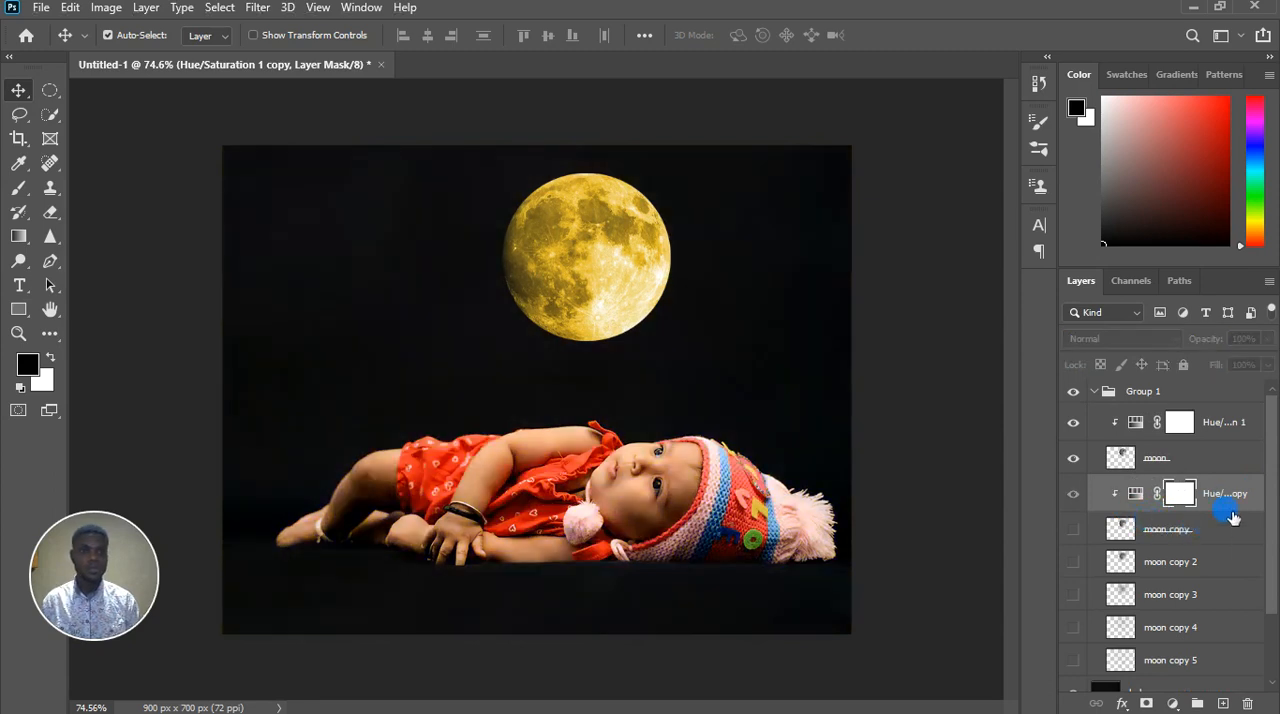
pyautogui.moveTo(1257, 499); pyautogui.dragTo(1200, 562)
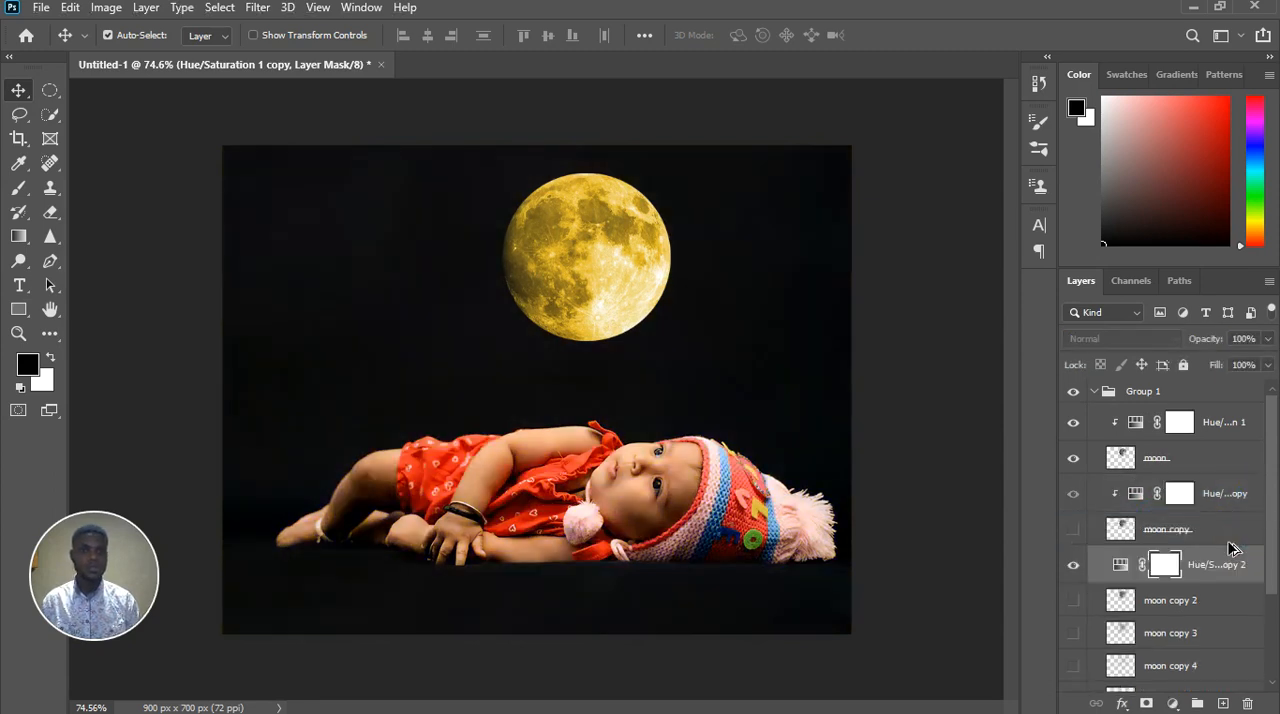
pyautogui.keyDown('alt'); pyautogui.click(1200, 540); pyautogui.keyUp('alt')
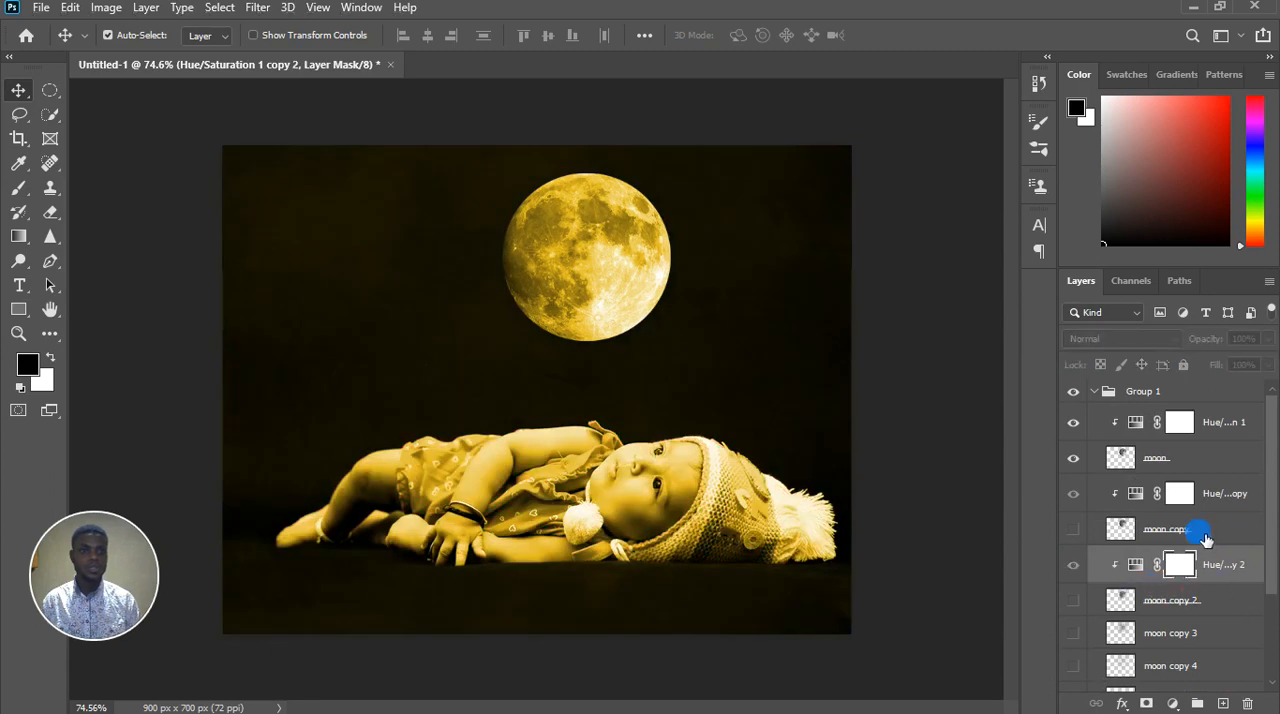
# Duplicate the Hue/Saturation adjustment above moon copy 3, moon copy 4 and moon copy 5, clipping each duplicate to the layer below it
pyautogui.moveTo(1237, 507); pyautogui.dragTo(1200, 548)
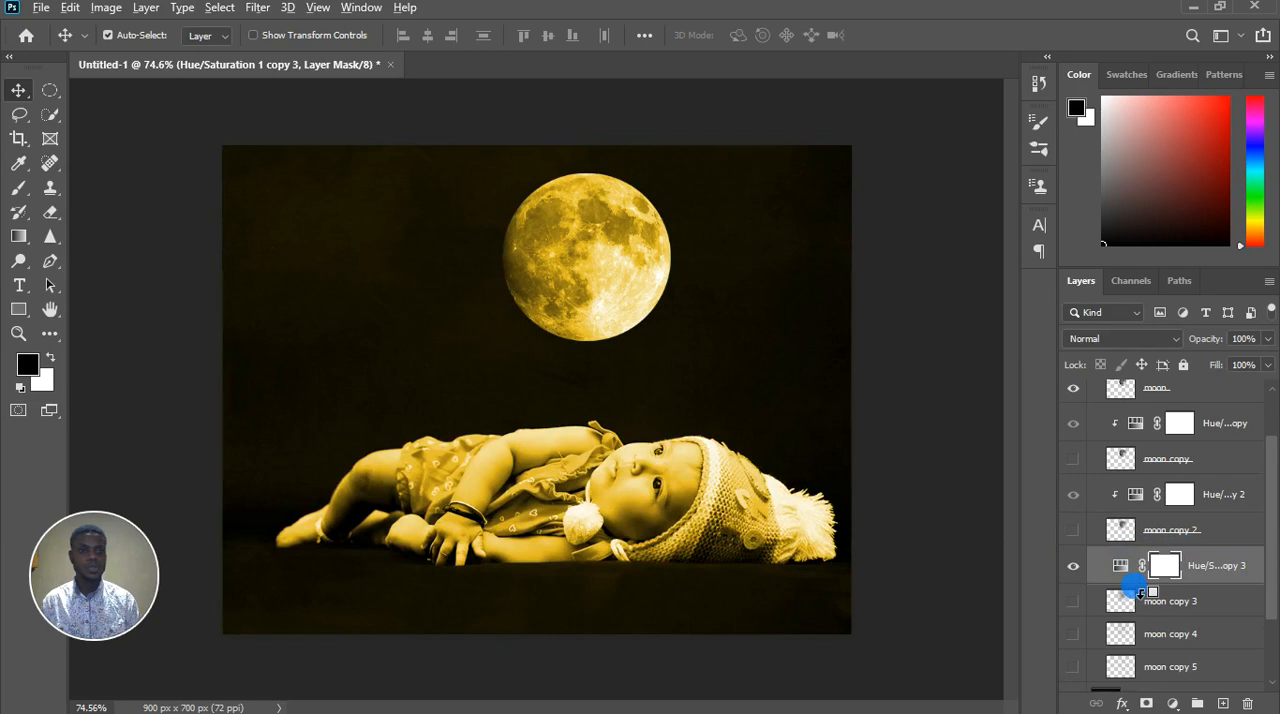
pyautogui.keyDown('alt'); pyautogui.click(1226, 578); pyautogui.keyUp('alt')
pyautogui.moveTo(1240, 578); pyautogui.dragTo(1171, 640)
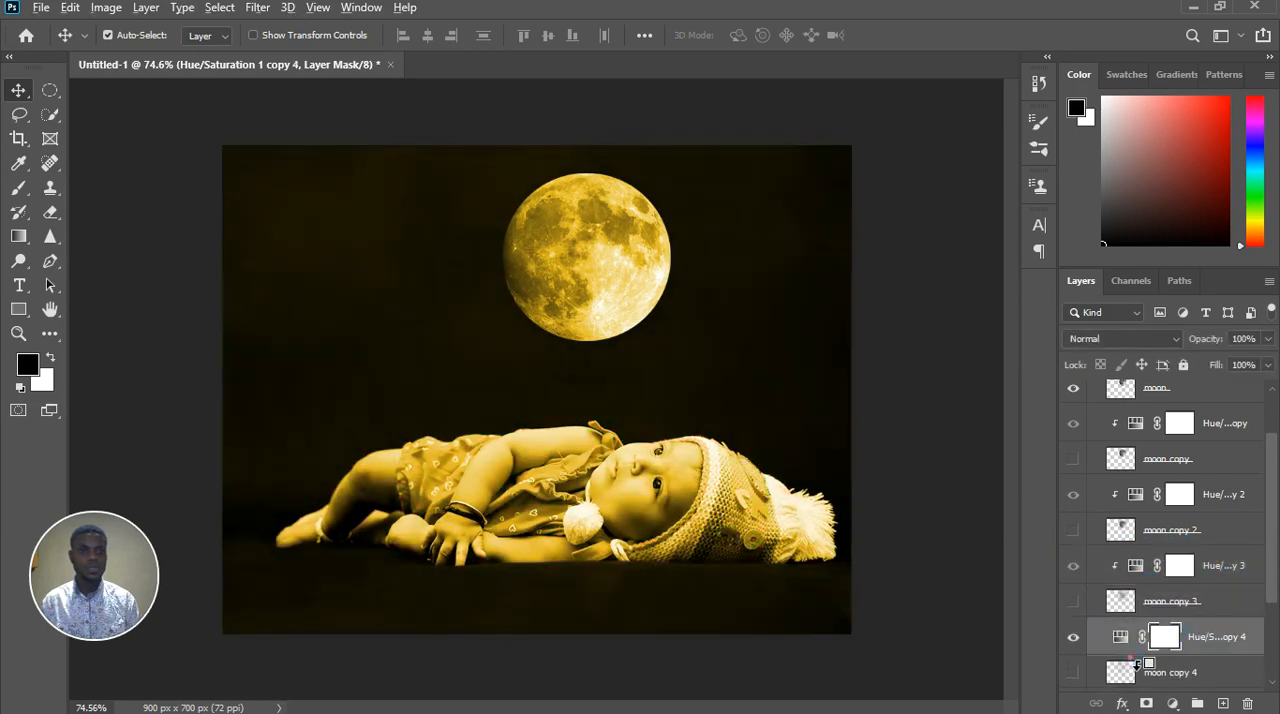
pyautogui.keyDown('alt'); pyautogui.click(1140, 655); pyautogui.keyUp('alt')
pyautogui.scroll(-1, 1194, 600)
pyautogui.moveTo(1223, 566); pyautogui.dragTo(1148, 650)
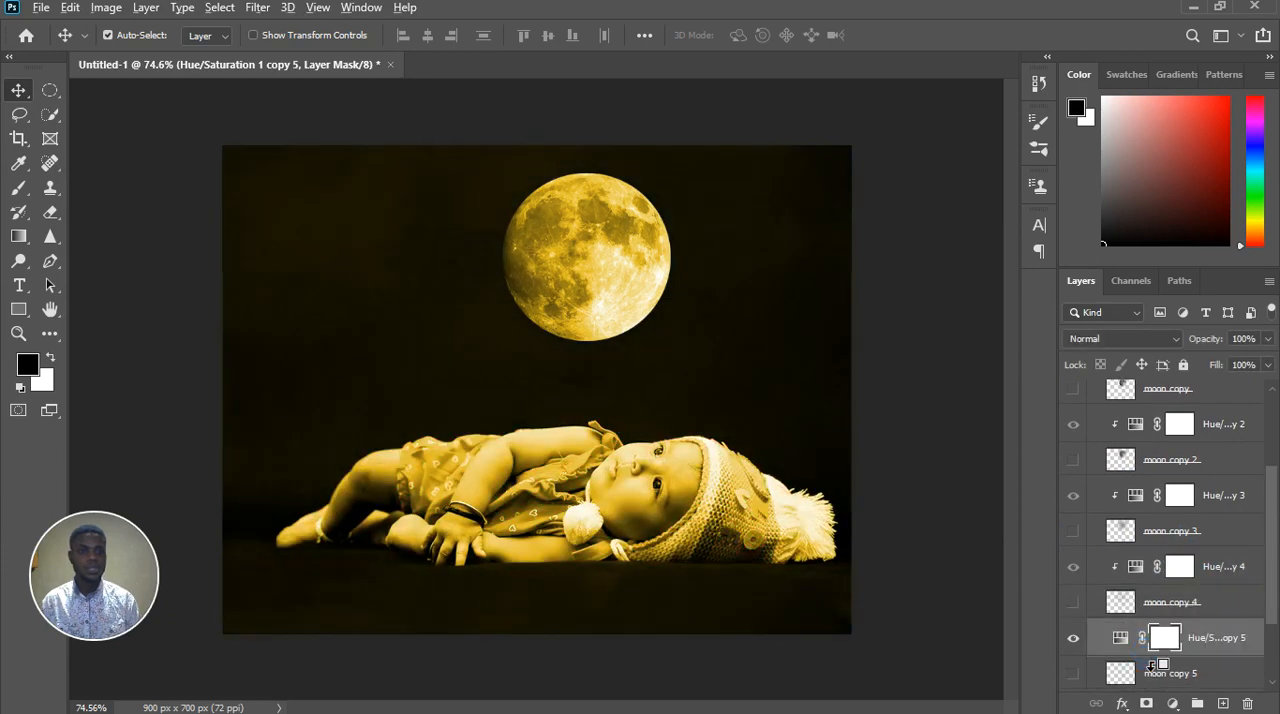
pyautogui.keyDown('alt'); pyautogui.click(1150, 665); pyautogui.keyUp('alt')
# Make the layers moon copy through moon copy 5 visible again
pyautogui.scroll(3, 1105, 470)
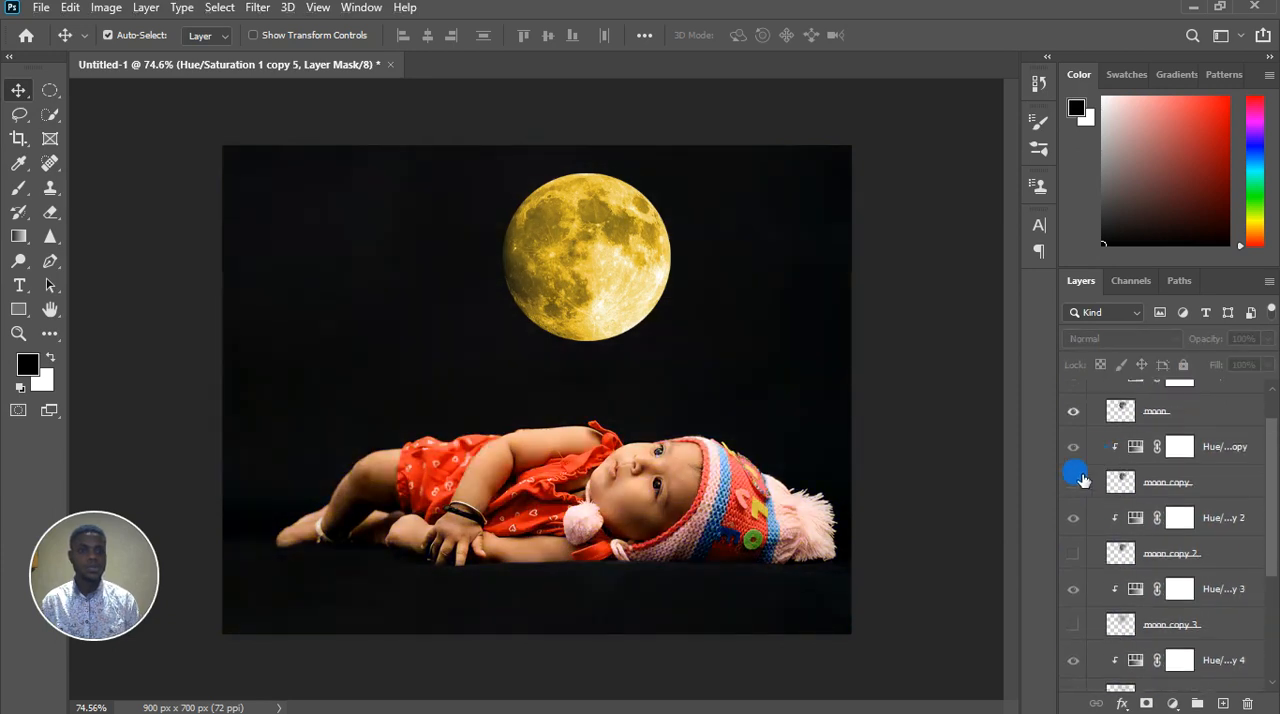
pyautogui.click(1080, 487)
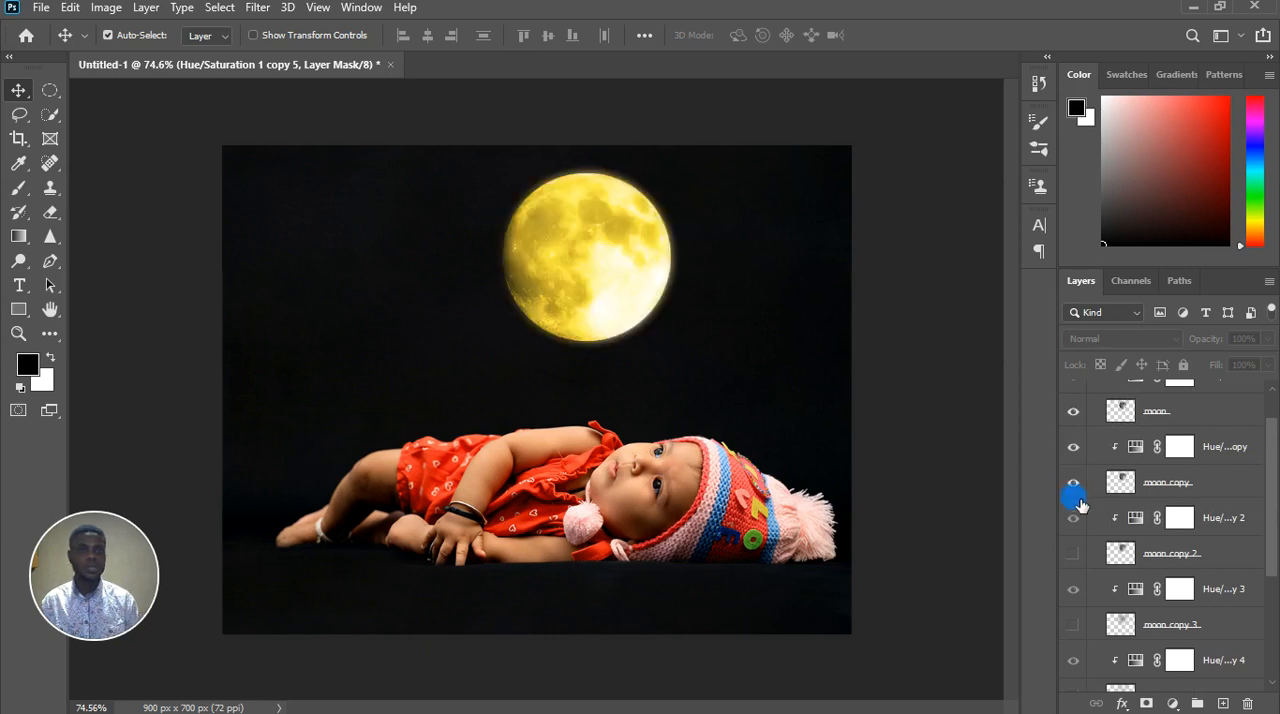
pyautogui.click(1080, 555)
pyautogui.scroll(-4, 743, 429)
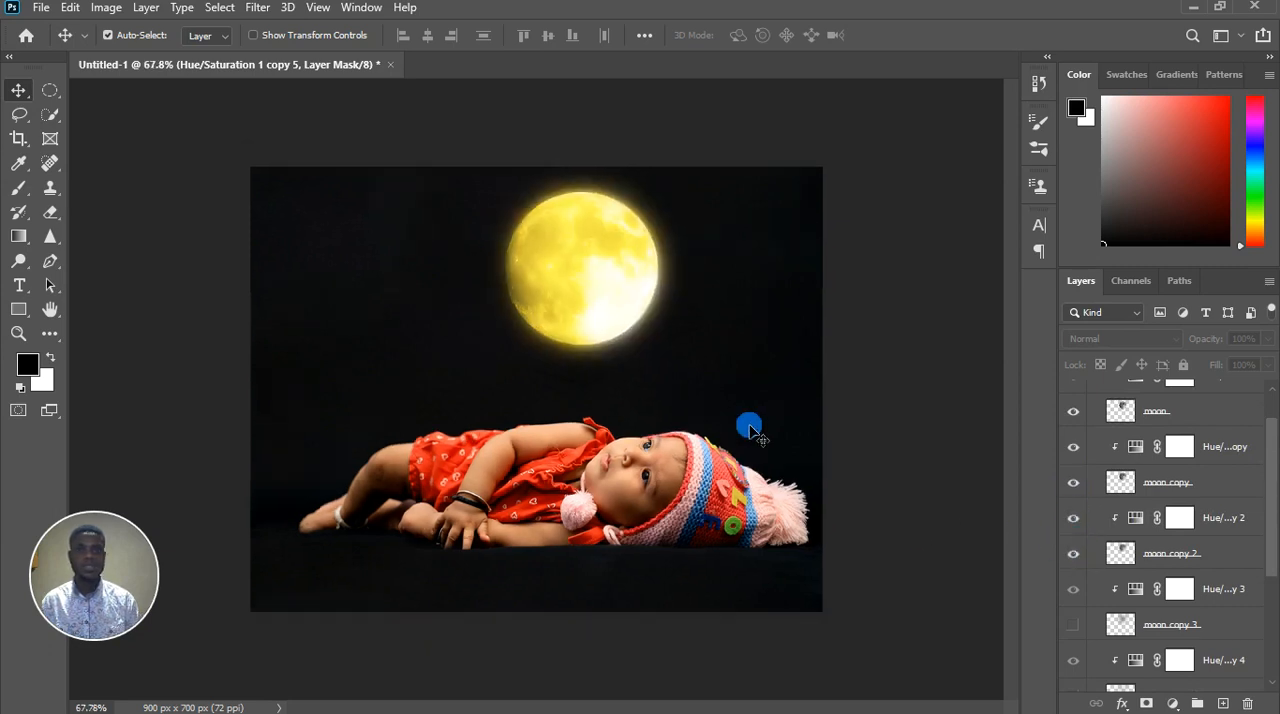
pyautogui.click(1075, 624)
pyautogui.scroll(-1, 603, 291)
pyautogui.scroll(2, 611, 406)
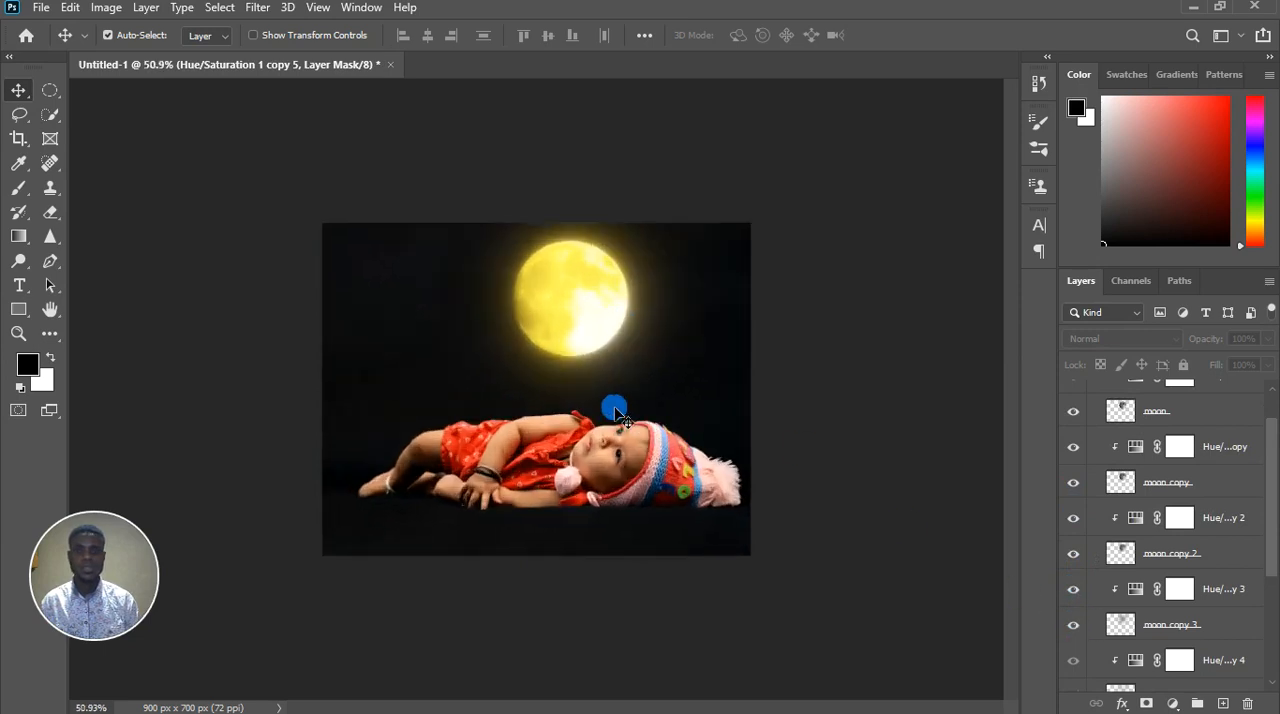
pyautogui.scroll(-4, 1190, 585)
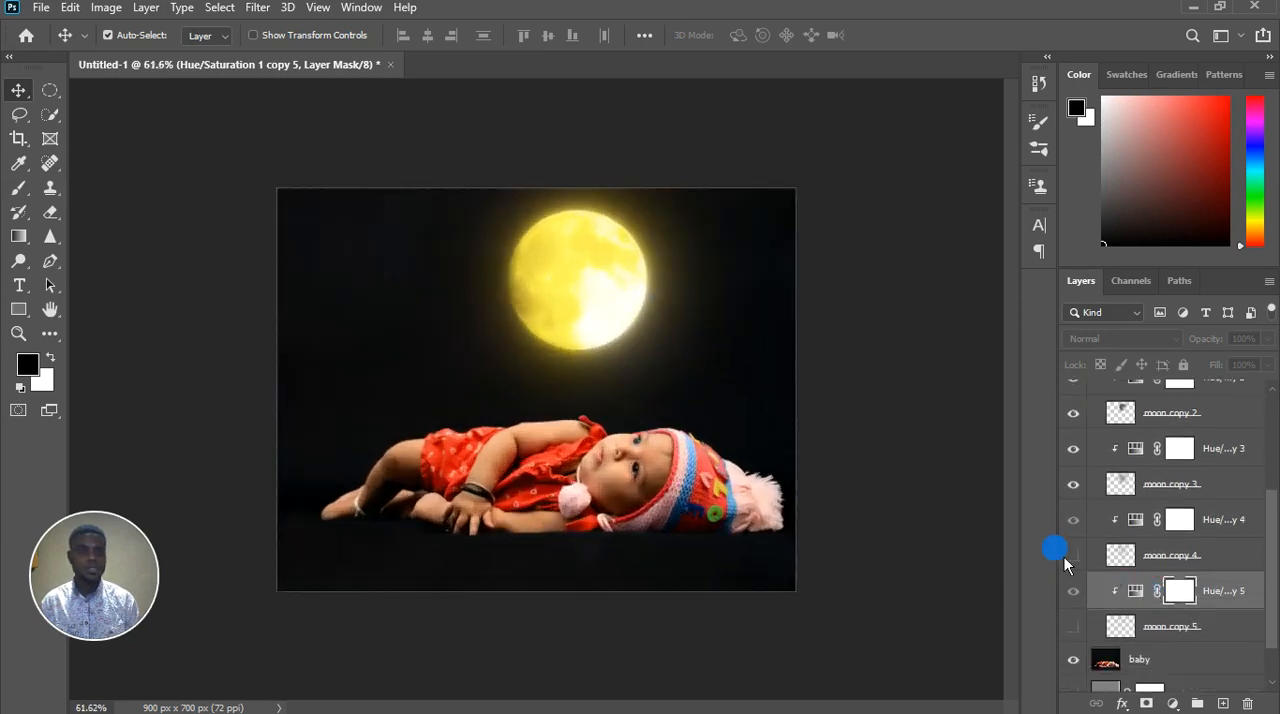
pyautogui.click(1074, 556)
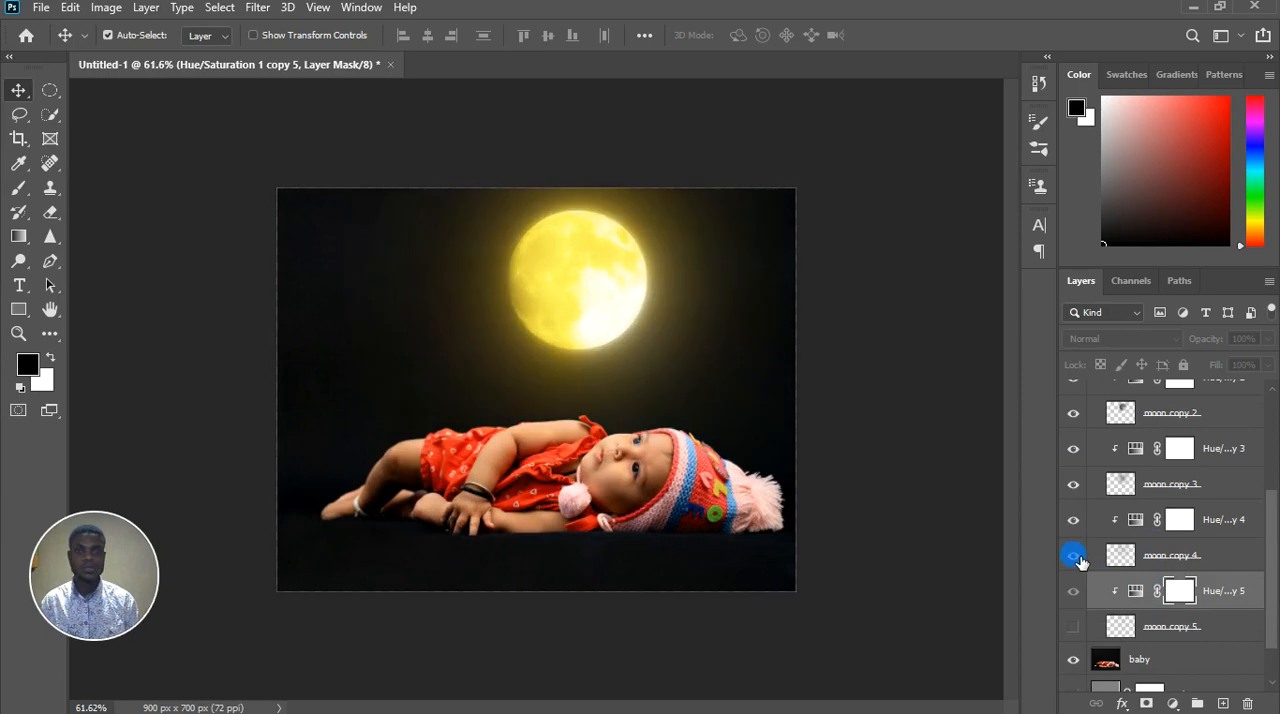
pyautogui.click(1074, 626)
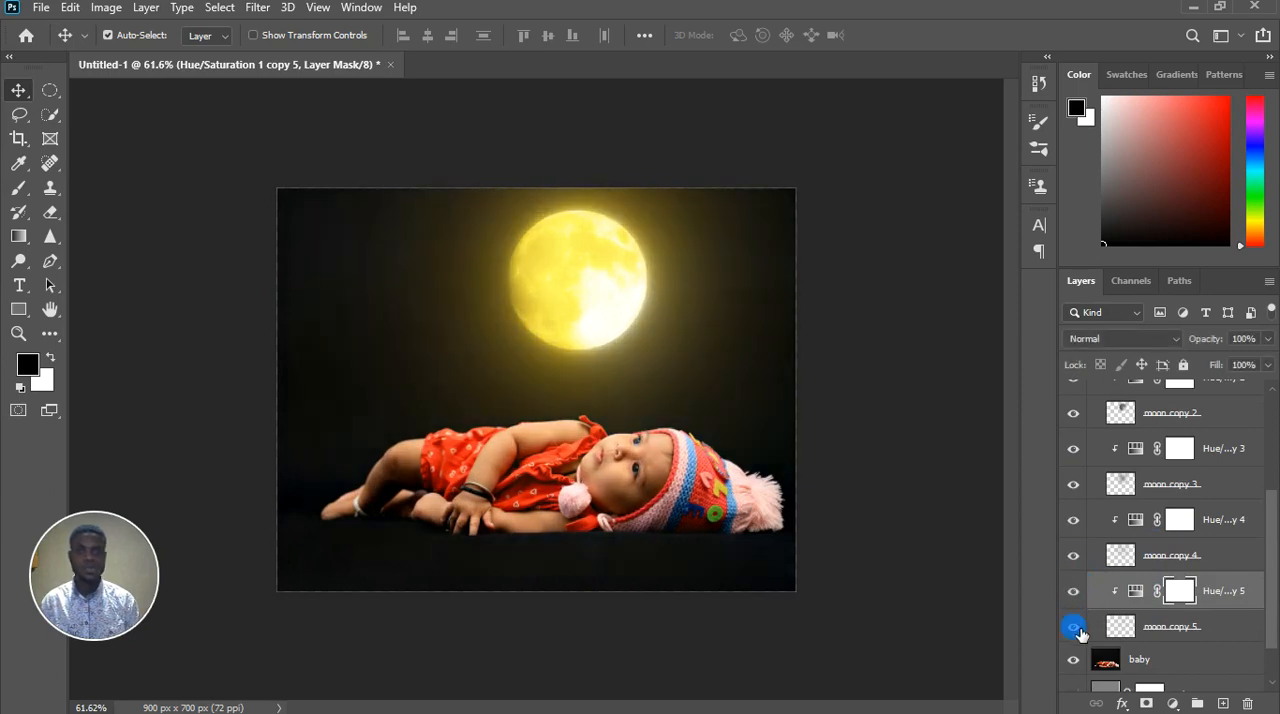
# Collapse Group 1 and examine the yellow moon and its glow up close and across the whole composition
pyautogui.click(681, 468)
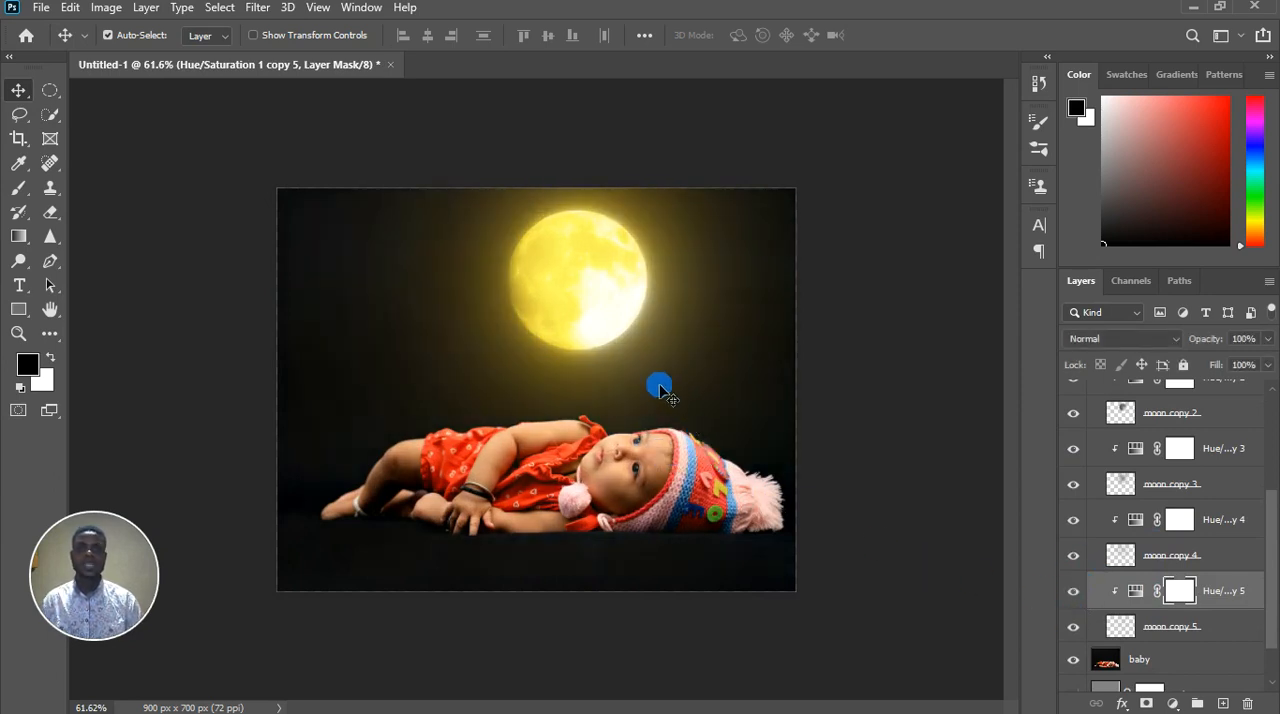
pyautogui.scroll(6, 659, 387)
pyautogui.scroll(-3, 643, 380)
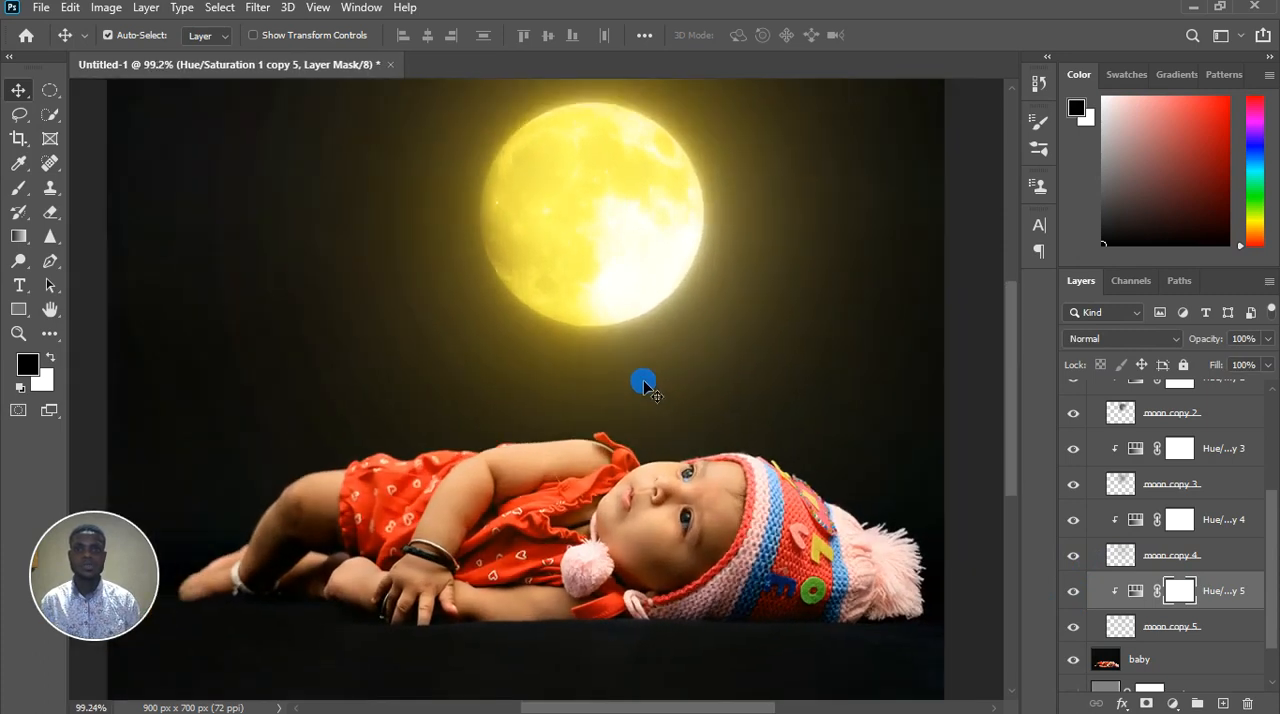
pyautogui.scroll(4, 1090, 445)
pyautogui.scroll(1, 1106, 445)
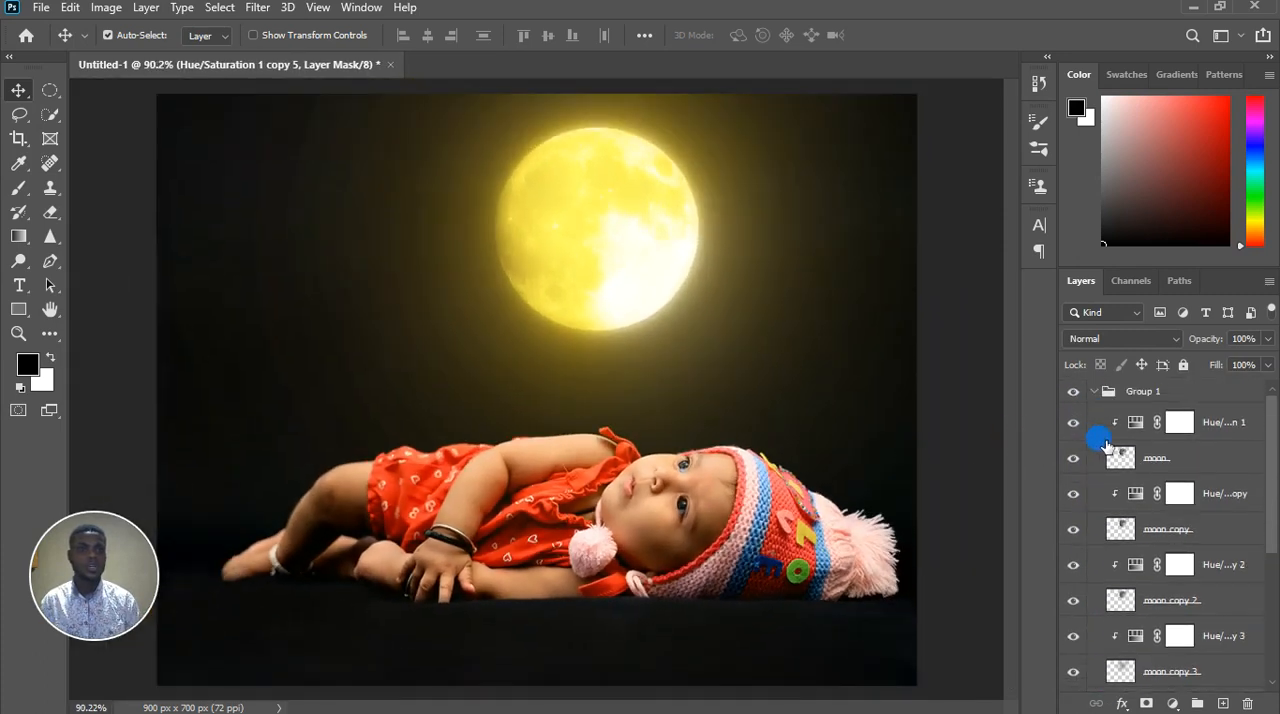
pyautogui.keyDown('alt'); pyautogui.click(1112, 426); pyautogui.keyUp('alt')
pyautogui.click(1094, 391)
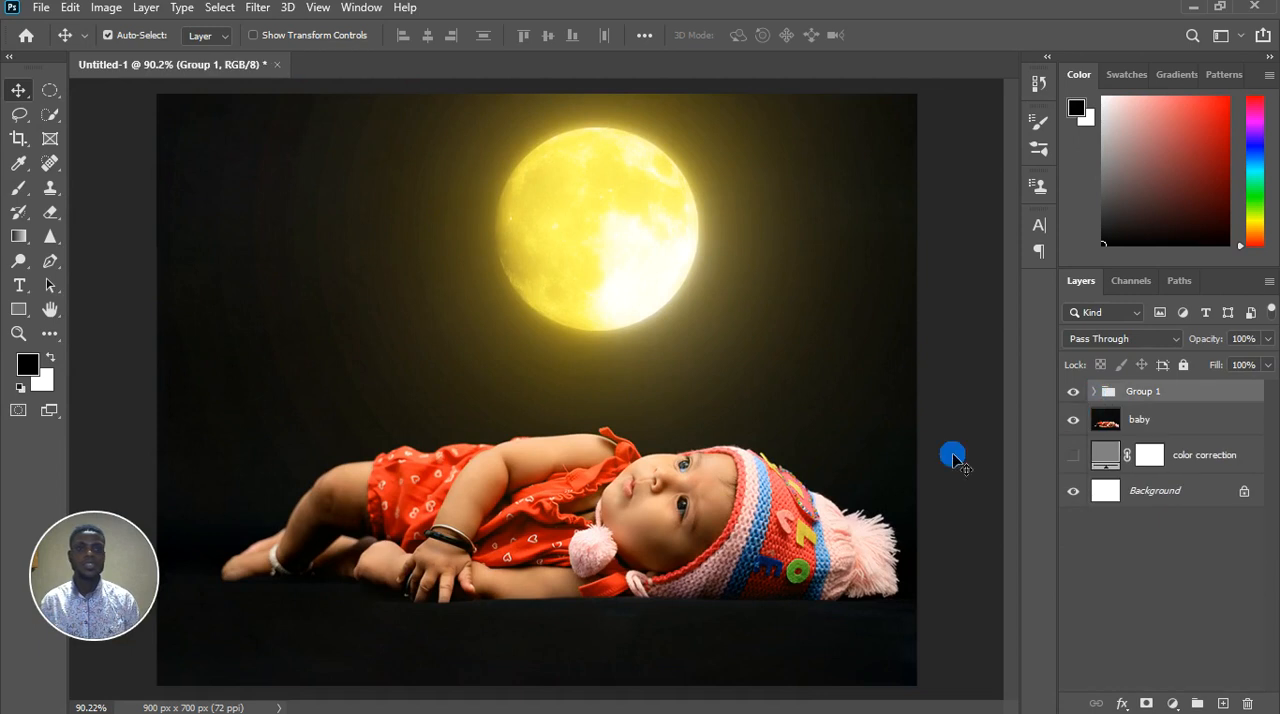
pyautogui.scroll(-2, 543, 400)
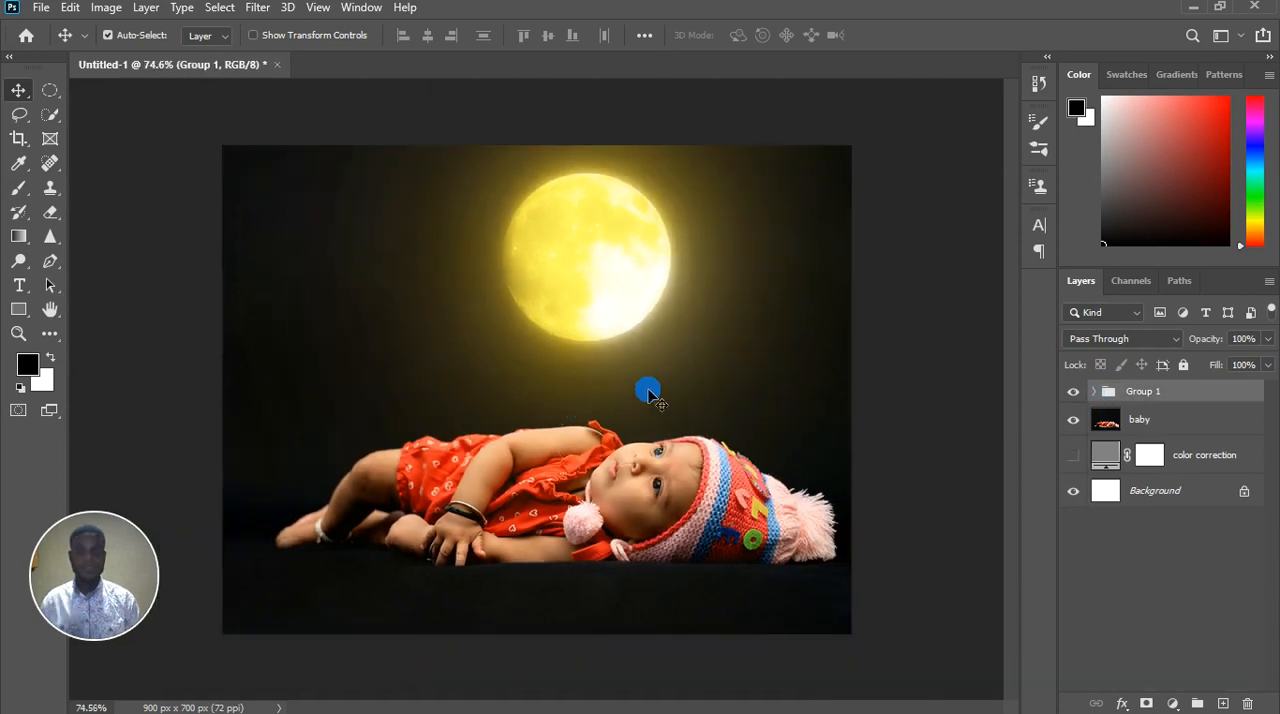
pyautogui.scroll(5, 634, 234)
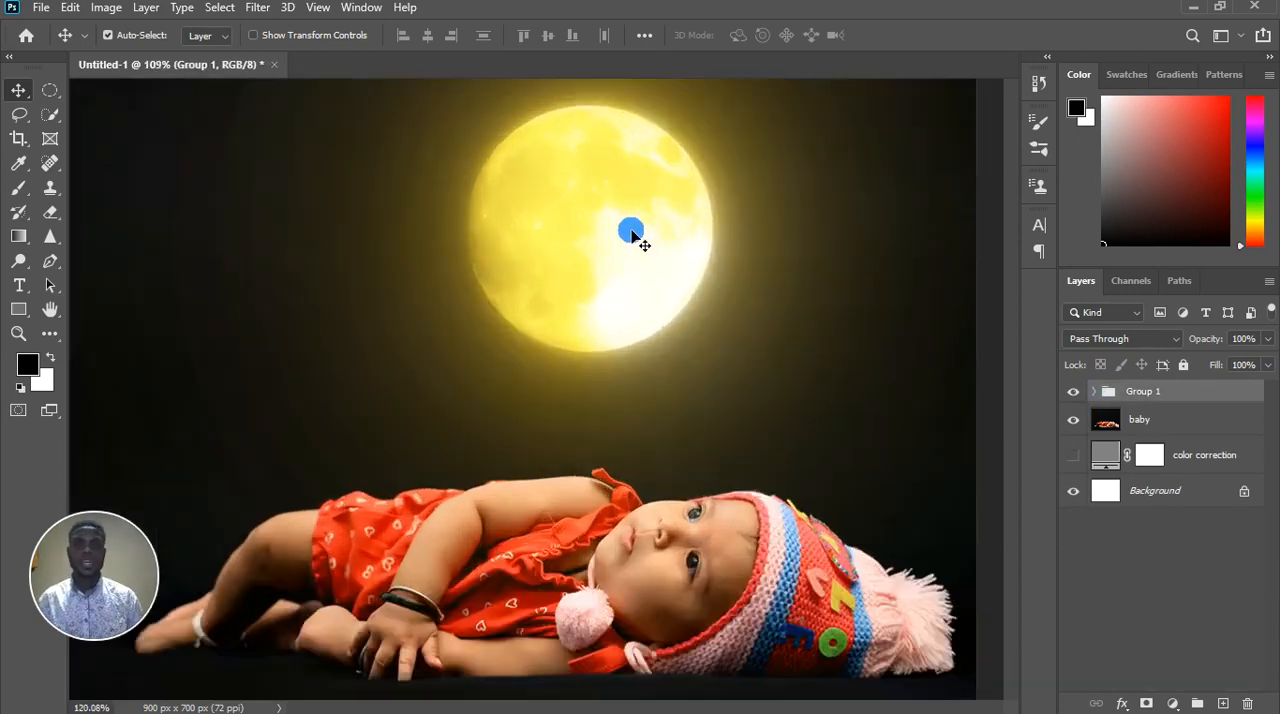
pyautogui.scroll(2, 638, 232)
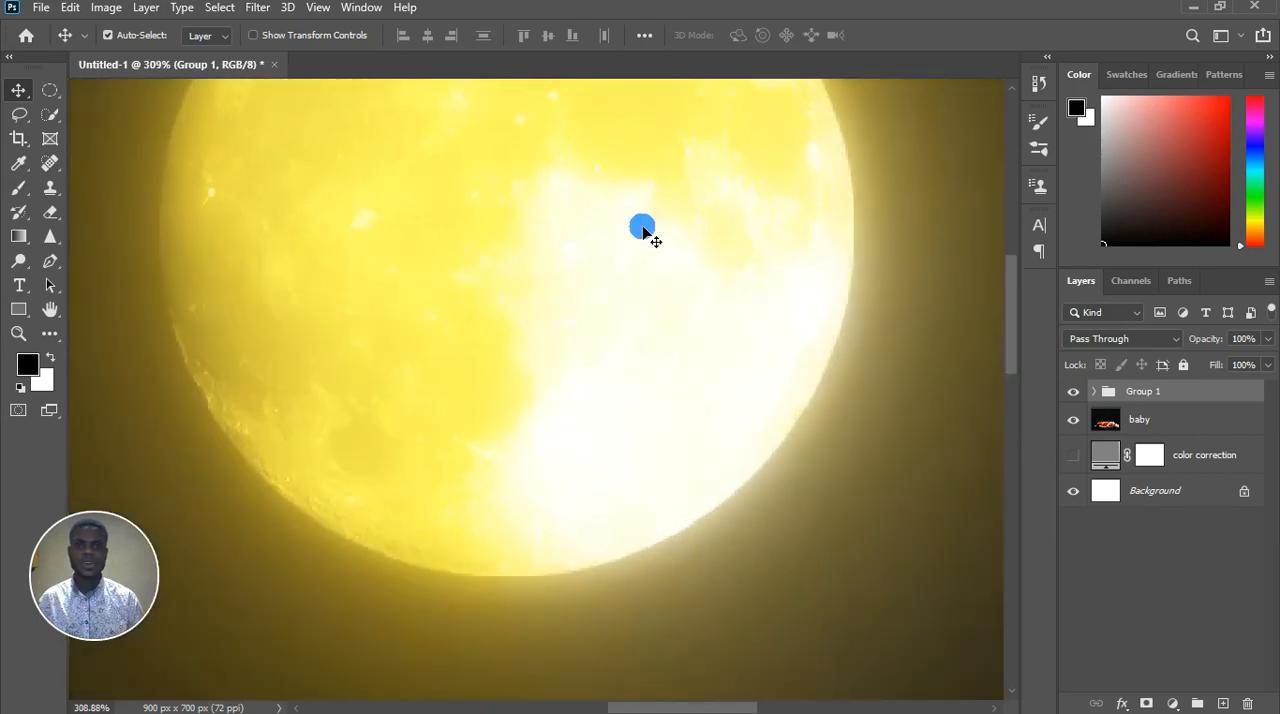
pyautogui.scroll(-5, 642, 232)
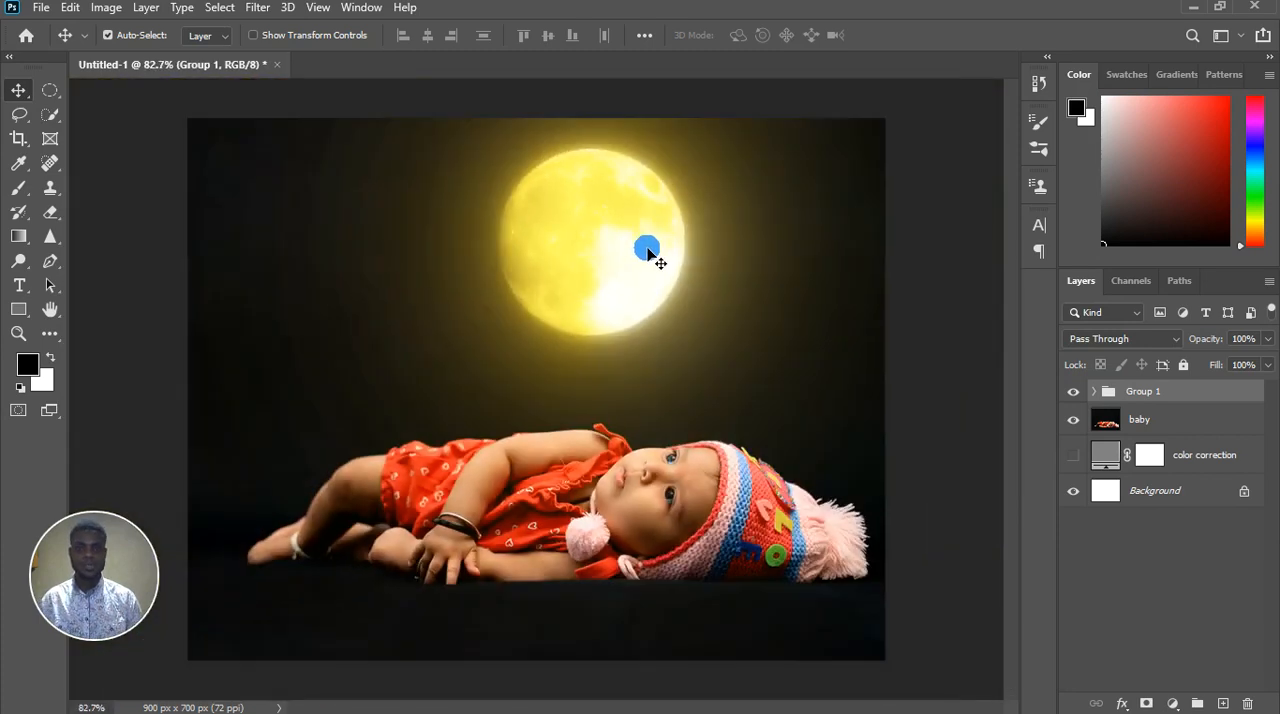
pyautogui.scroll(-1, 647, 272)
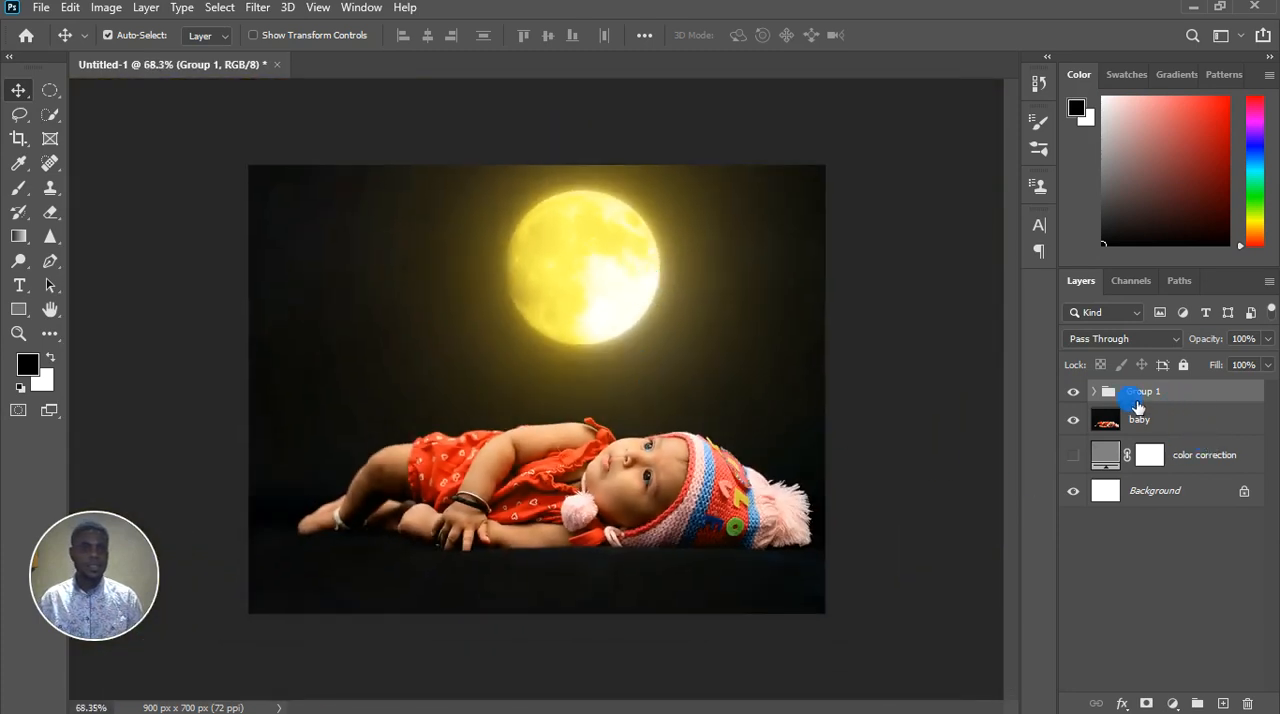
# Expand Group 1 and duplicate the moon layer's Hue/Saturation adjustment above the group, leaving it unclipped
pyautogui.click(1096, 392)
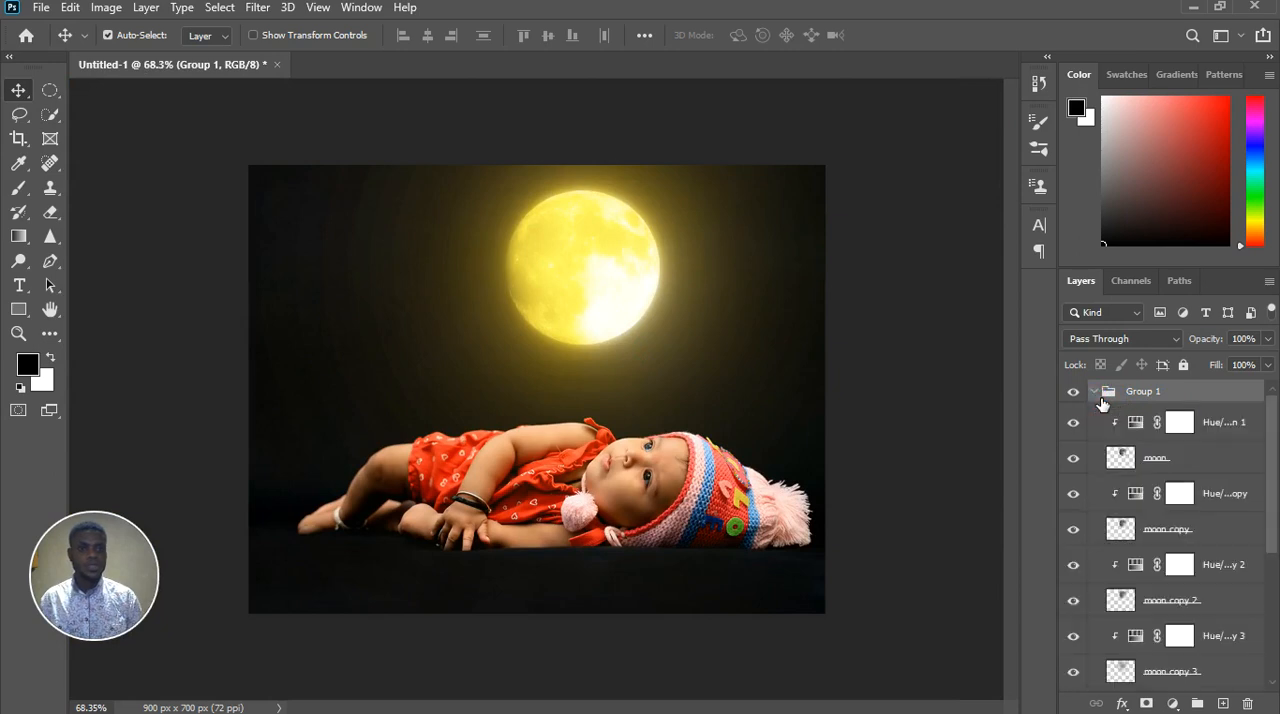
pyautogui.click(1237, 439)
pyautogui.click(1237, 441)
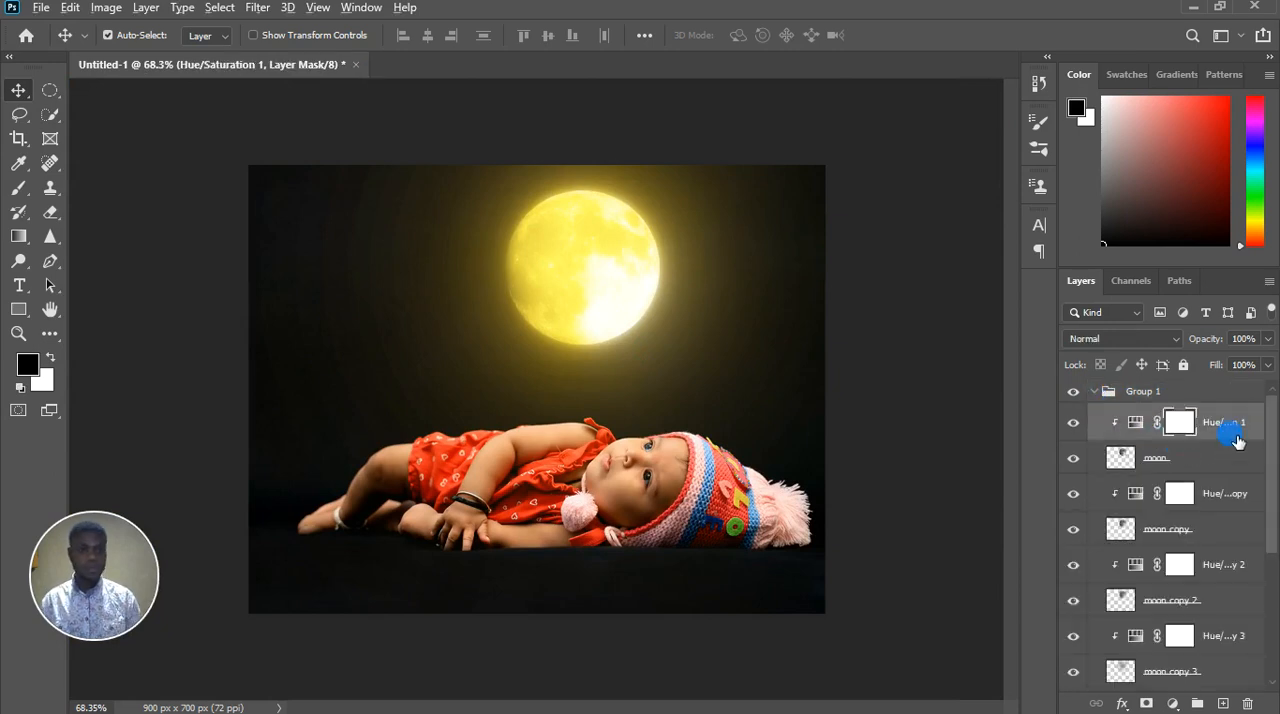
pyautogui.moveTo(1237, 441); pyautogui.dragTo(1228, 388)
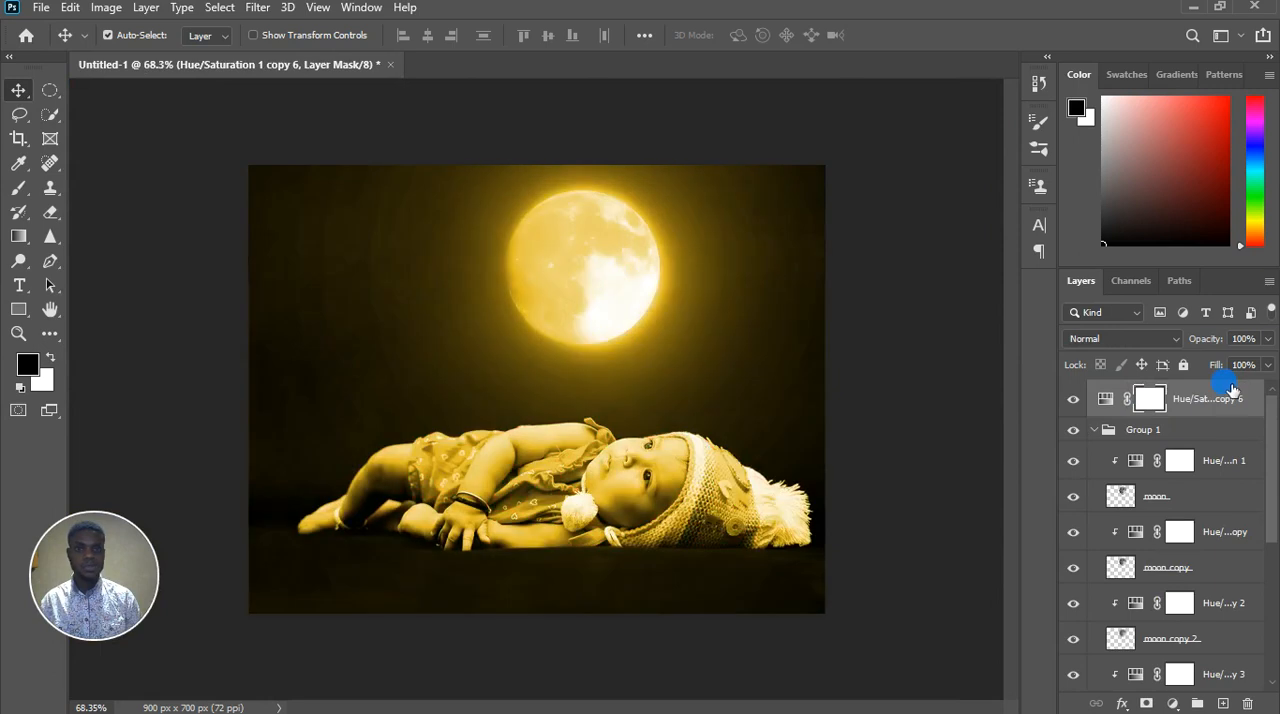
pyautogui.scroll(4, 611, 350)
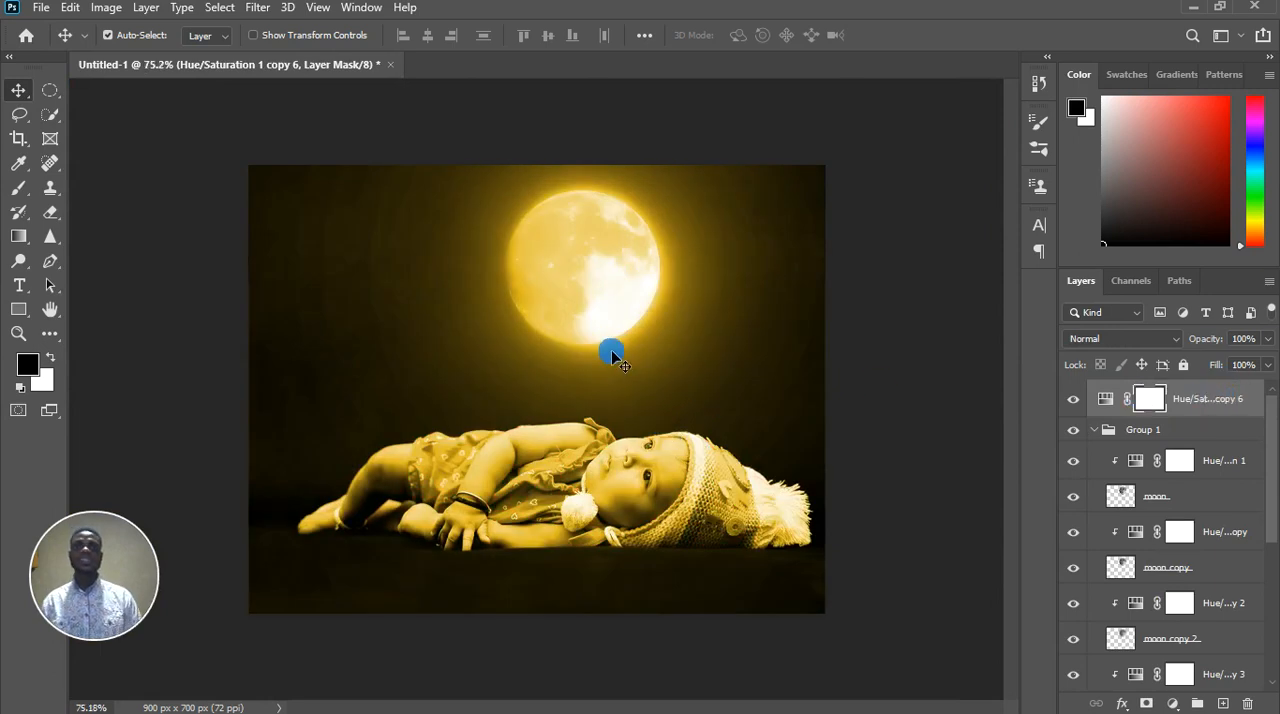
# Collapse Group 1 and compare the whole scene with and without the topmost Hue/Saturation adjustment
pyautogui.click(1100, 437)
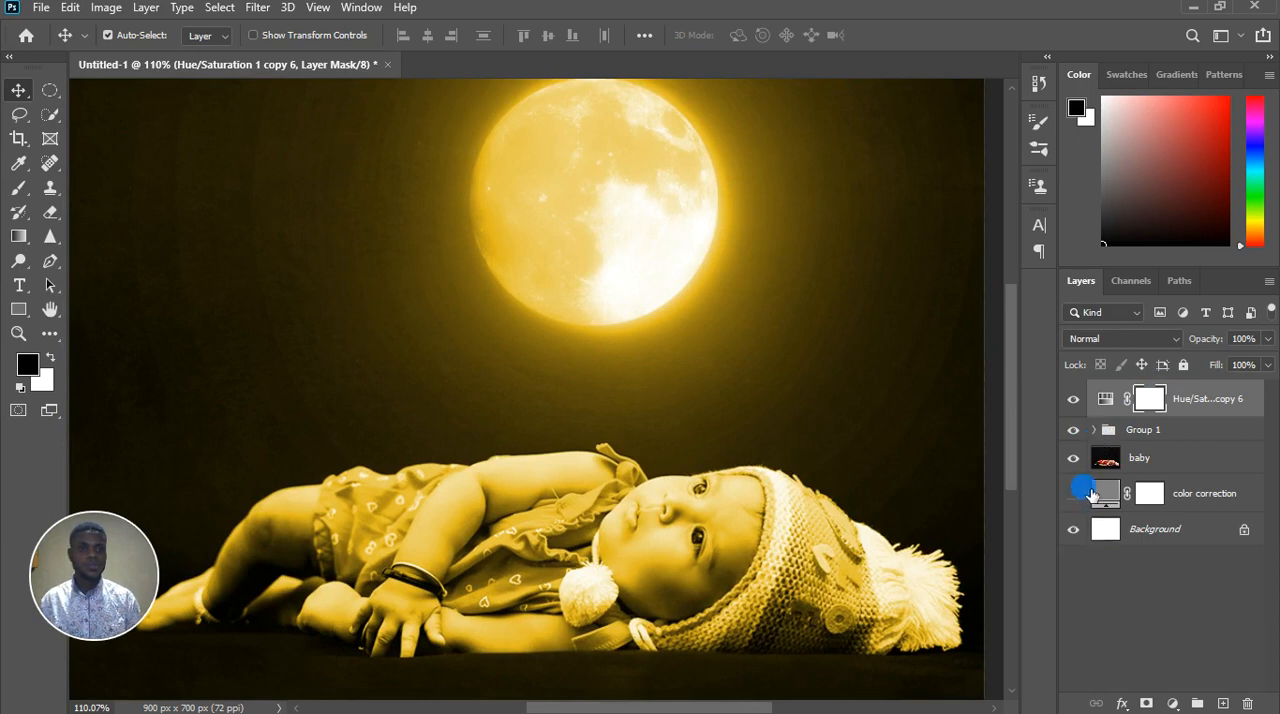
pyautogui.click(557, 463)
pyautogui.scroll(-4, 570, 480)
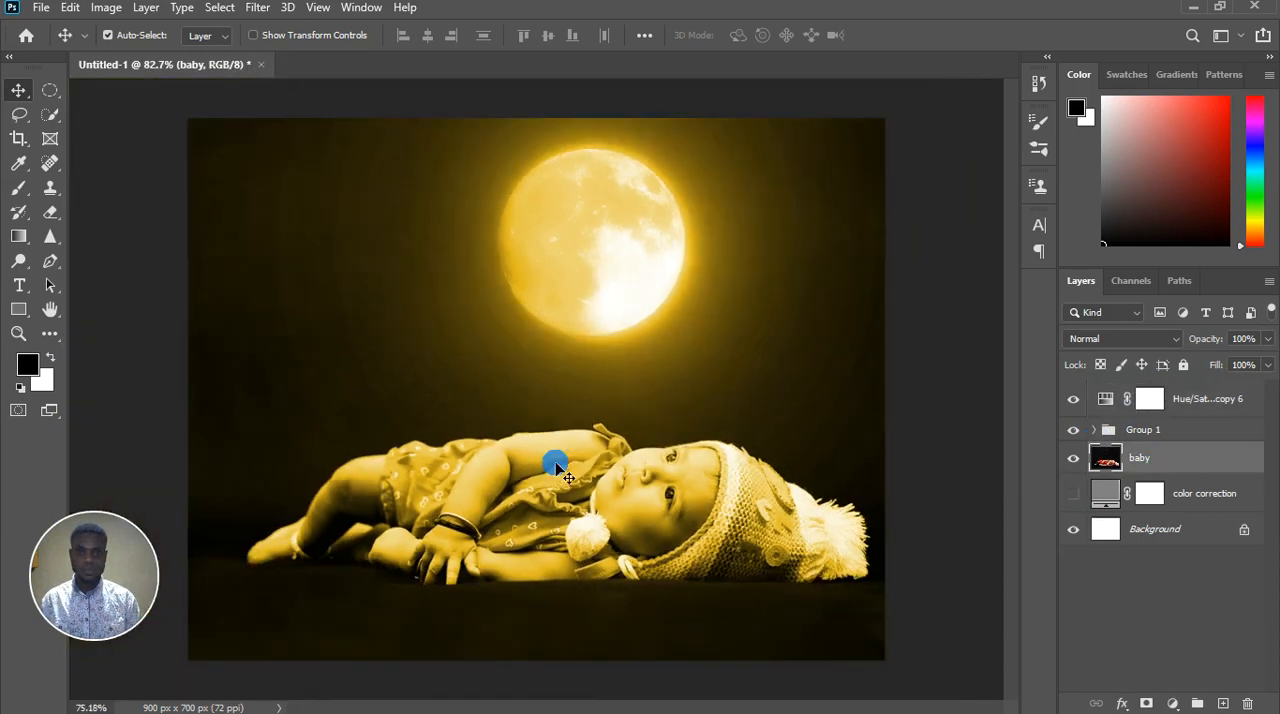
pyautogui.scroll(1, 643, 540)
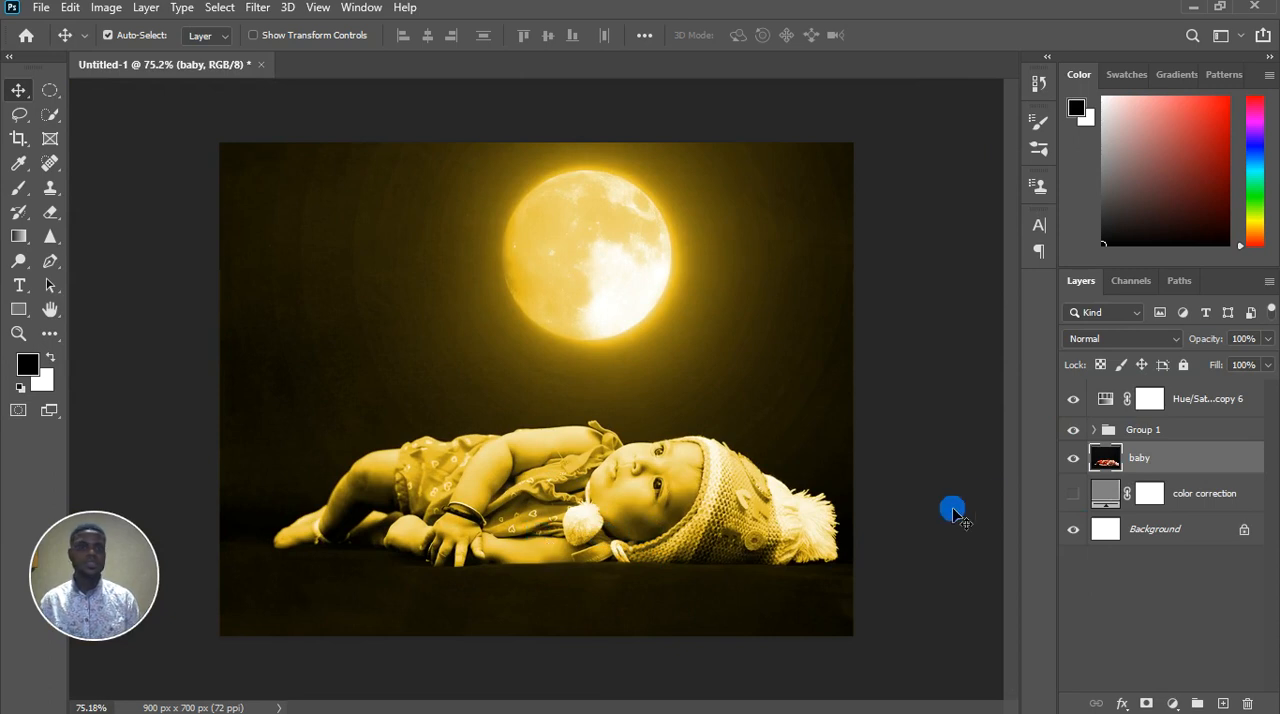
pyautogui.click(1074, 400)
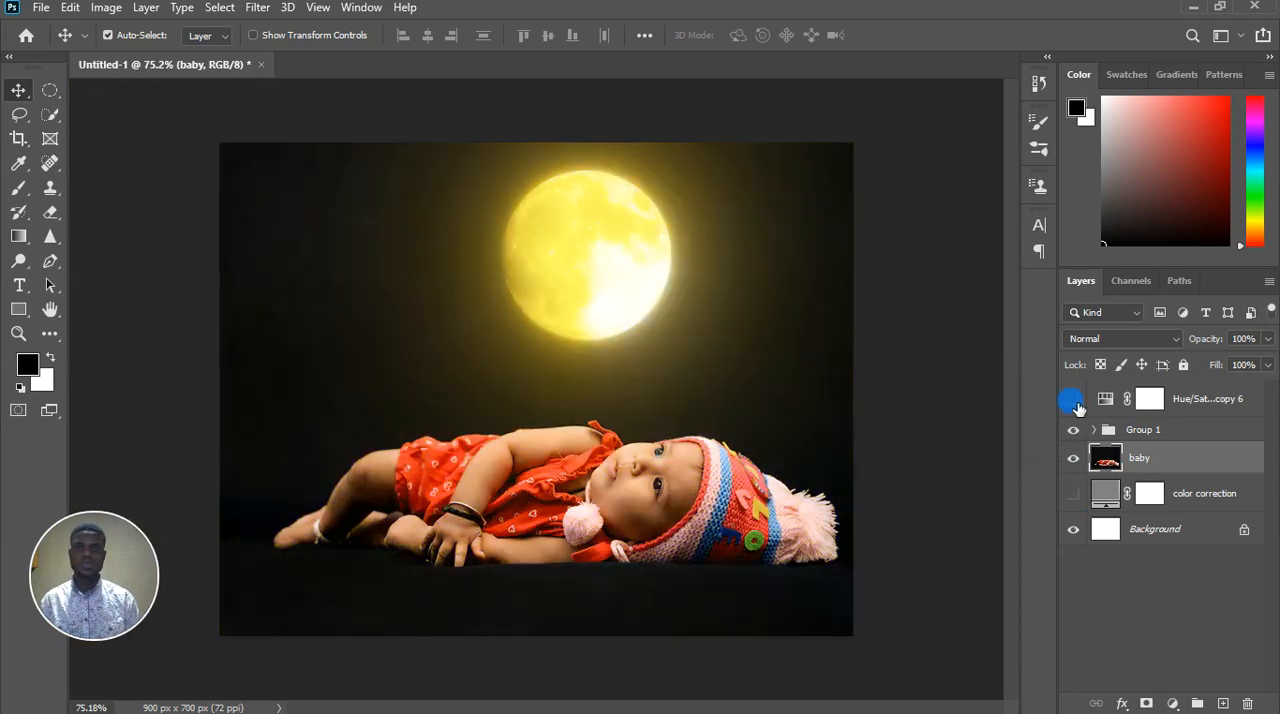
pyautogui.click(1074, 400)
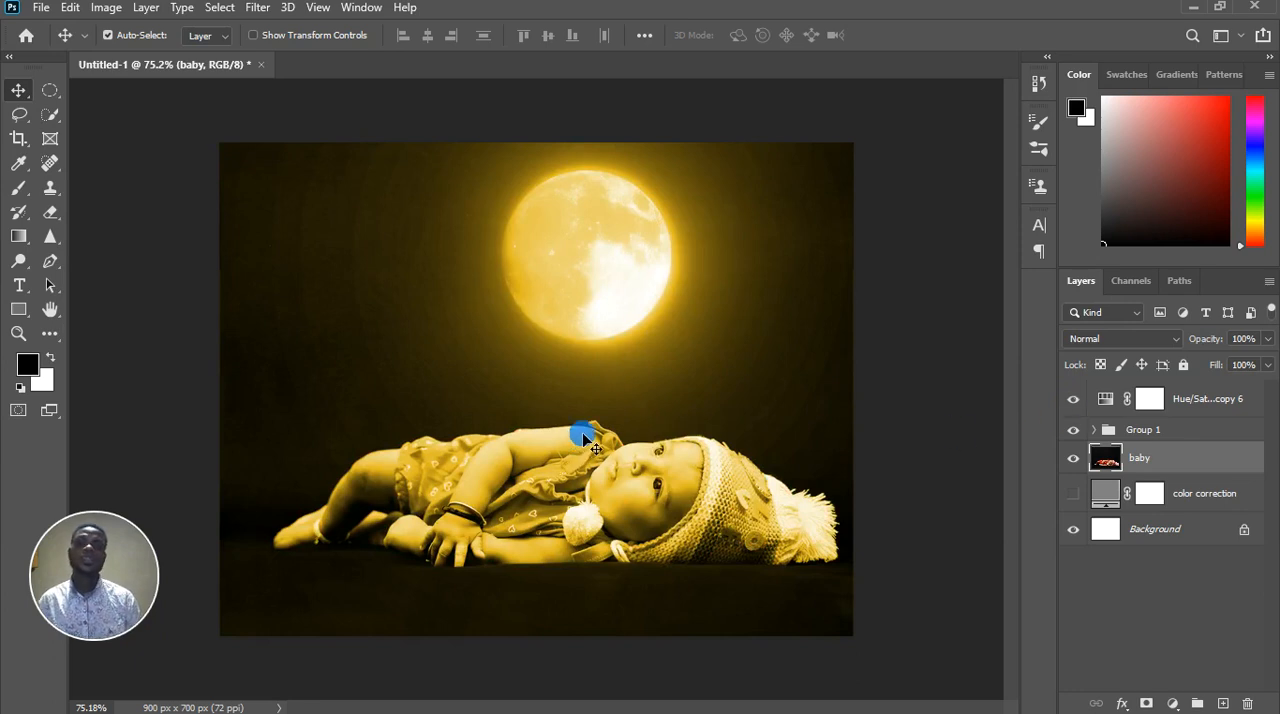
pyautogui.scroll(5, 585, 435)
pyautogui.scroll(-5, 585, 435)
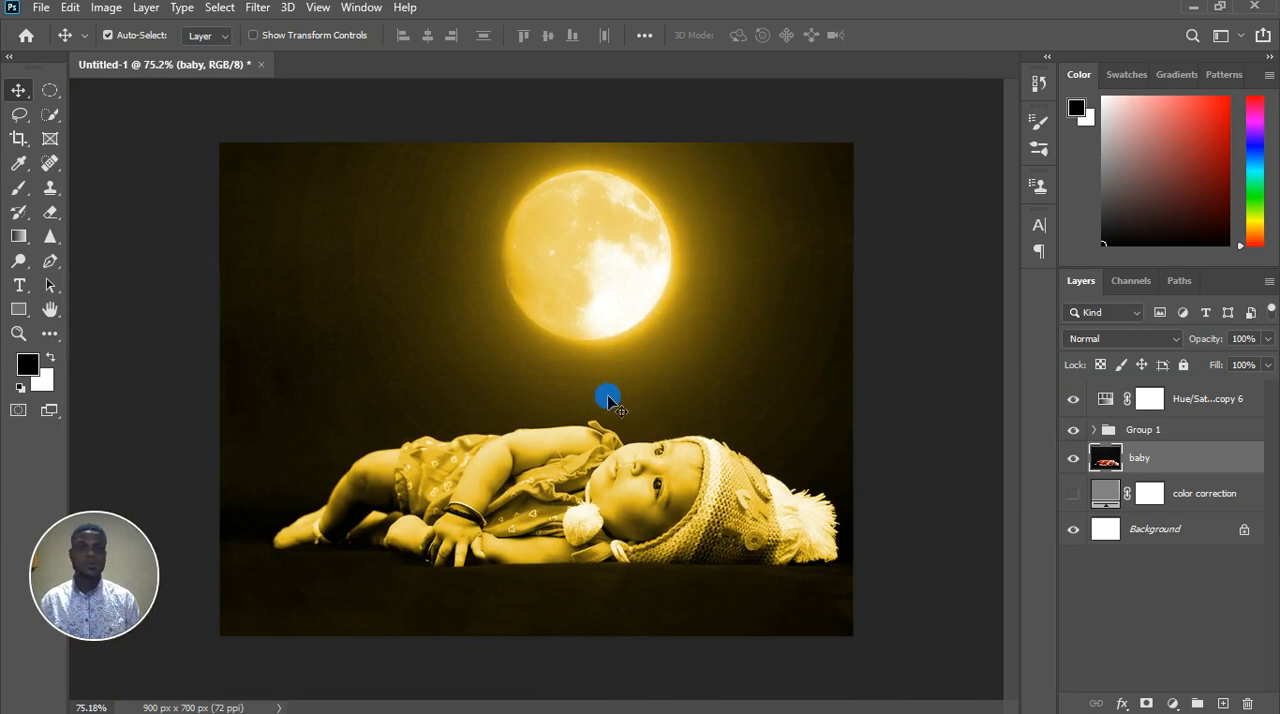
pyautogui.scroll(3, 606, 394)
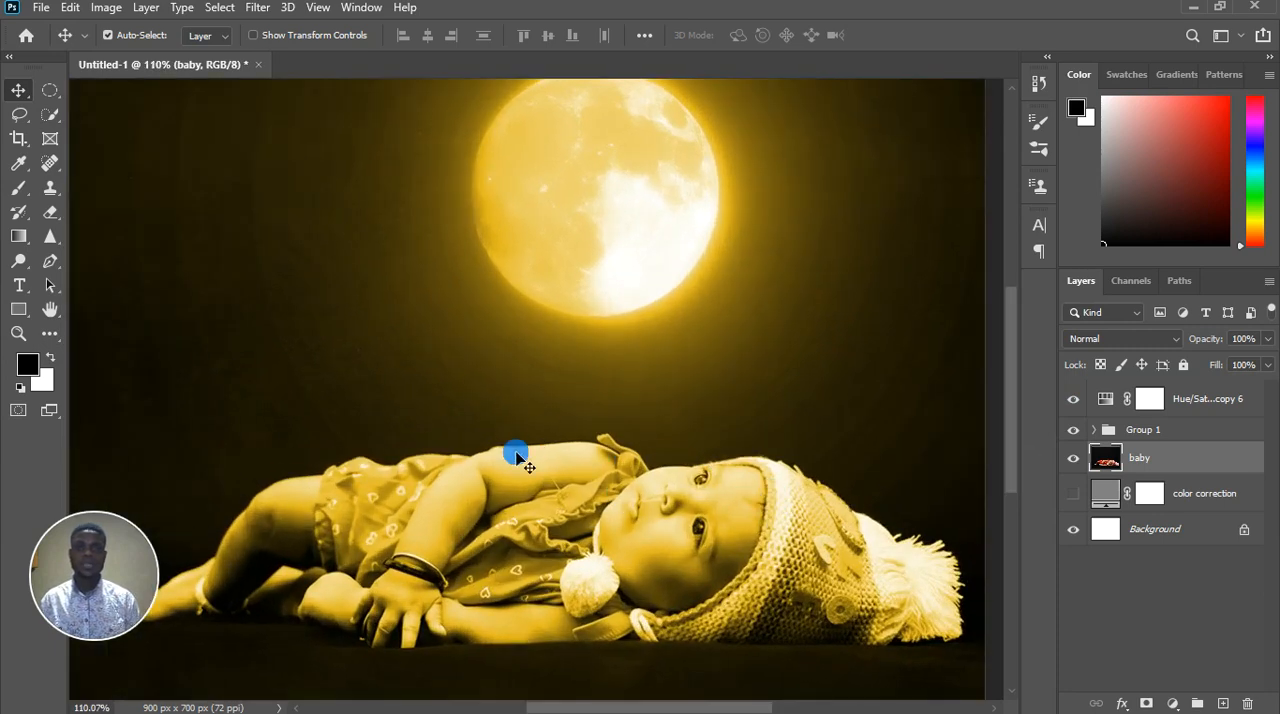
# Select the mask of the topmost Hue/Saturation adjustment and invert it to black, keeping the adjustment layer visible
pyautogui.click(1147, 404)
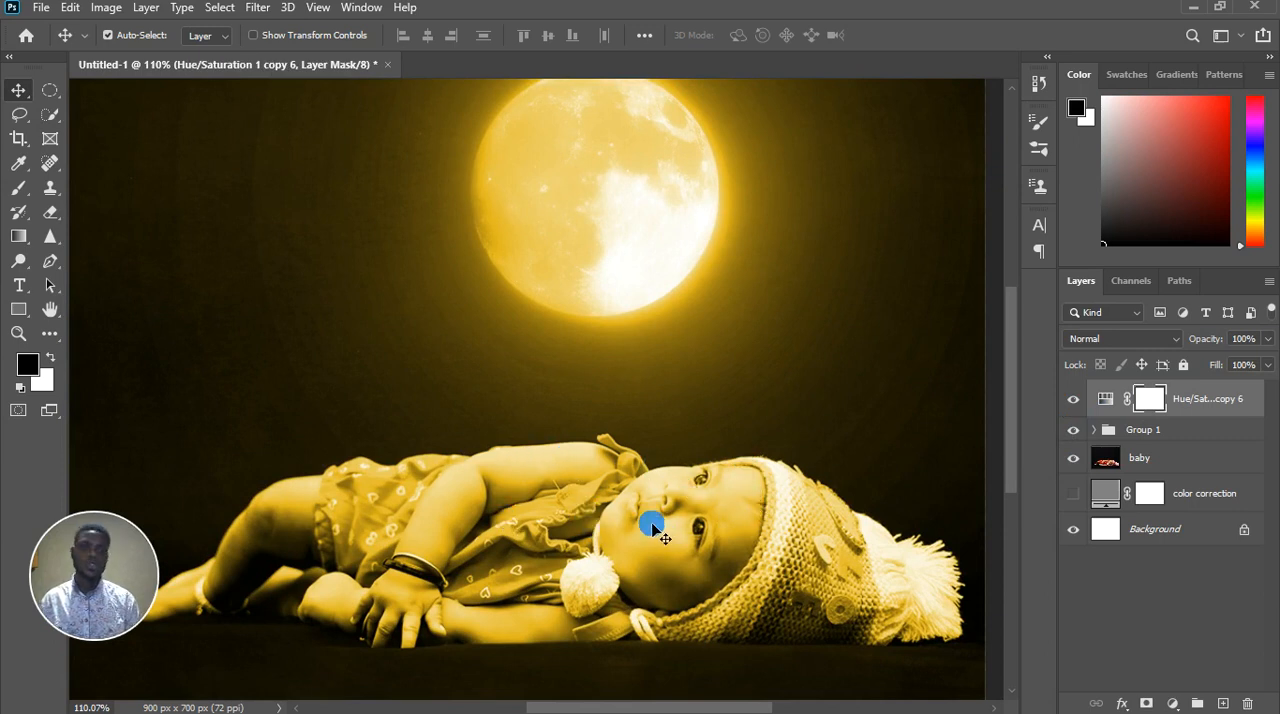
pyautogui.scroll(-3, 584, 494)
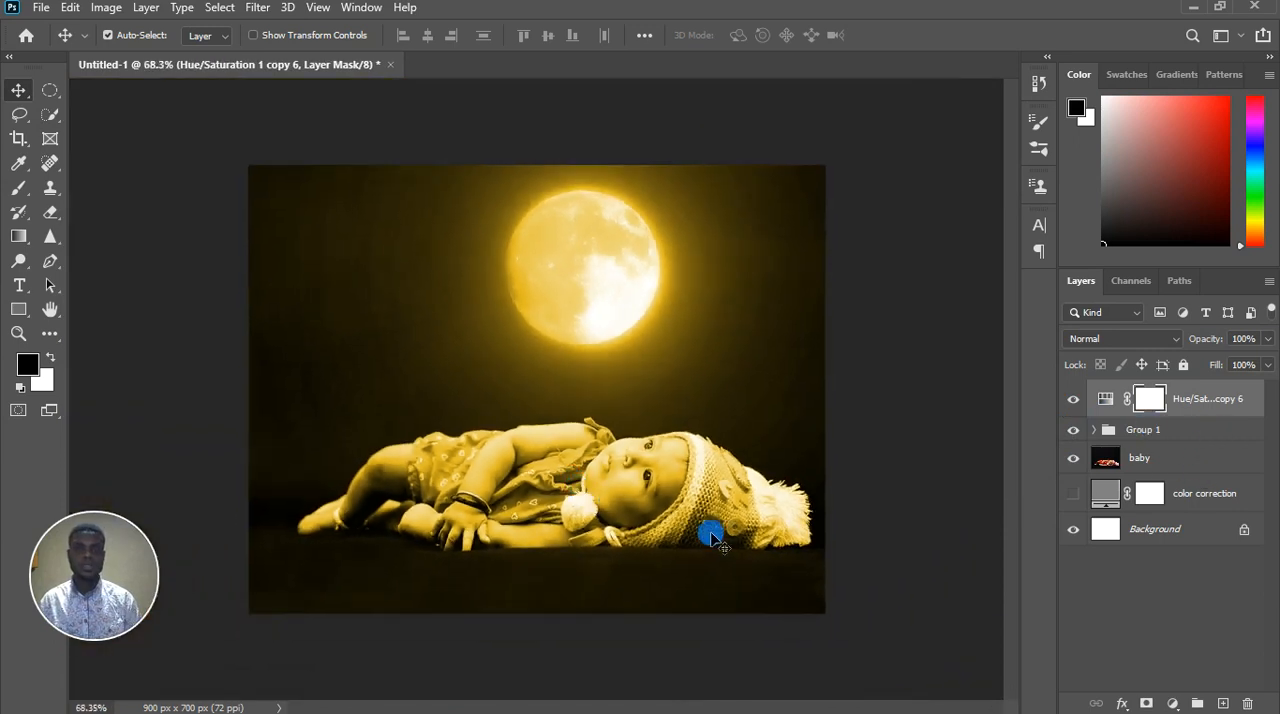
pyautogui.scroll(1, 686, 508)
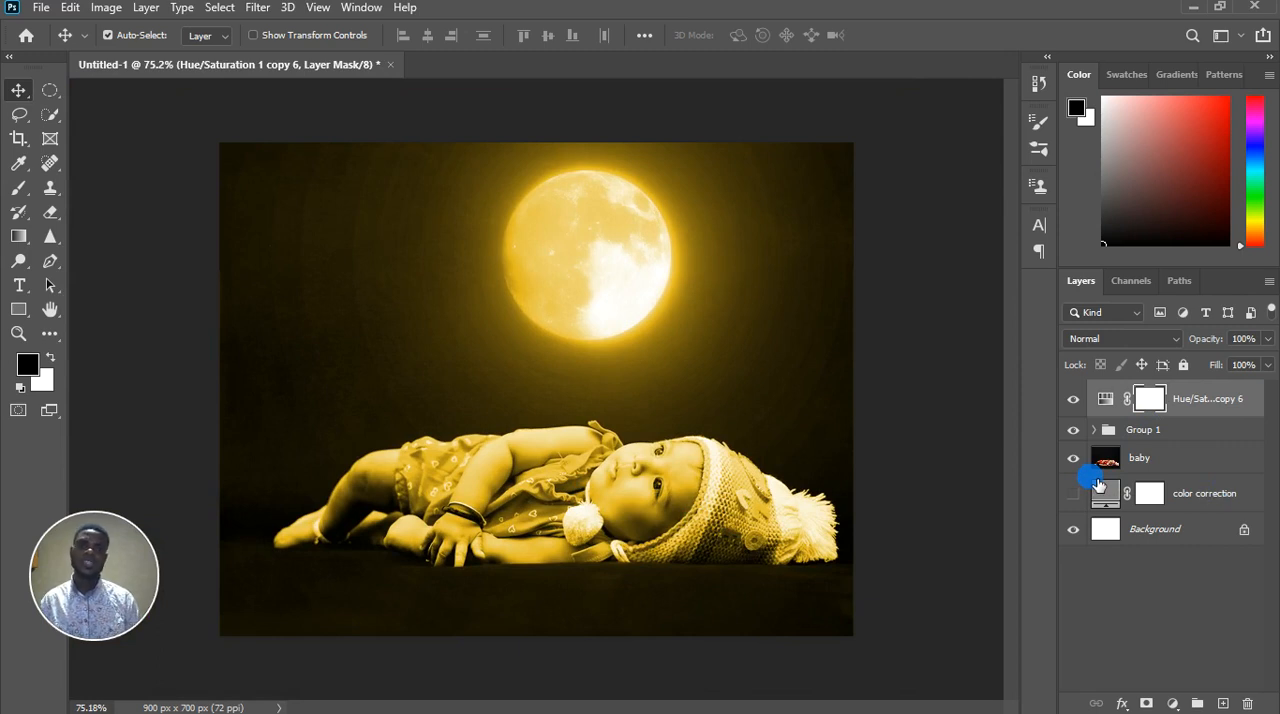
pyautogui.click(1074, 404)
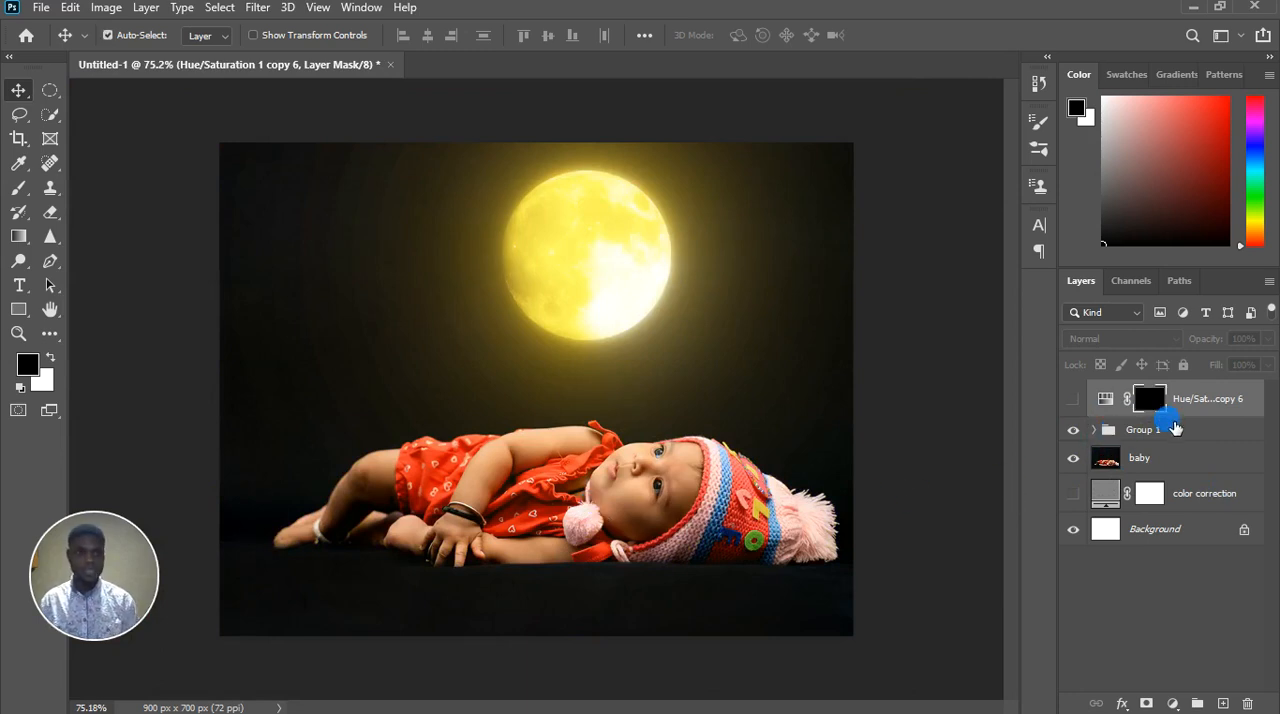
pyautogui.click(1074, 399)
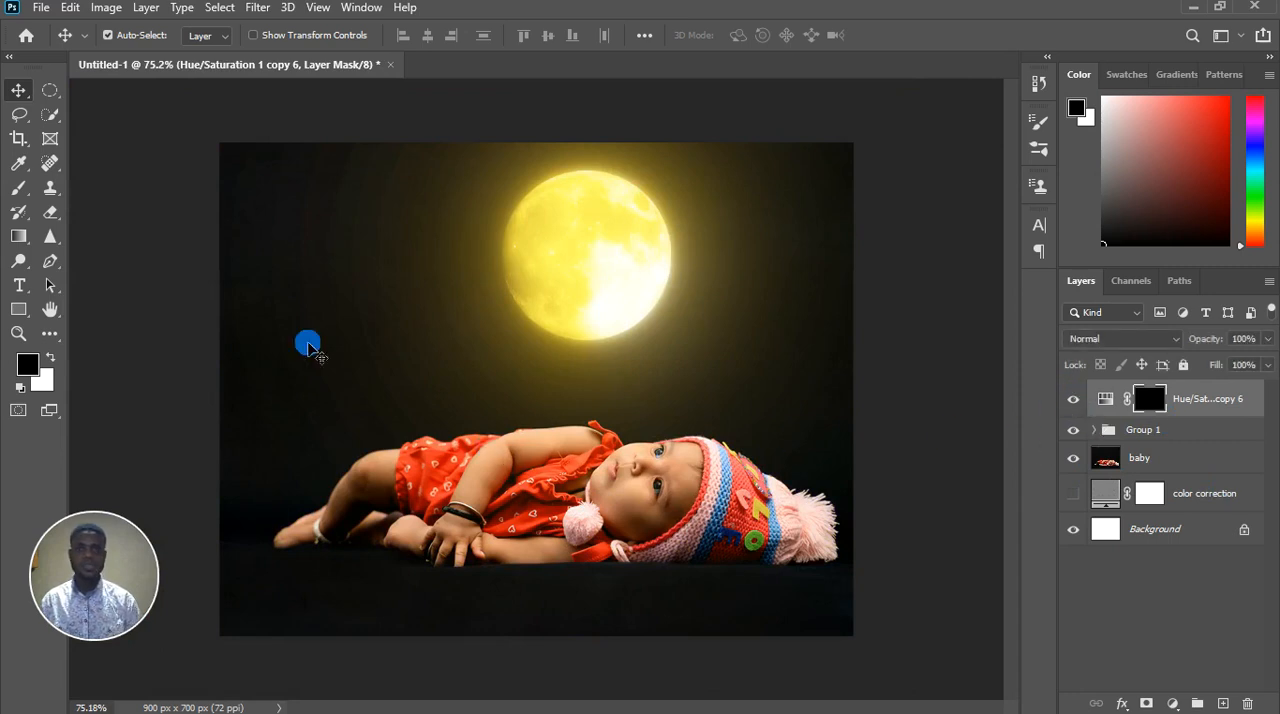
# Set up the Brush tool with size 45, flow 22% and white as the foreground color for painting on the mask
pyautogui.click(18, 187)
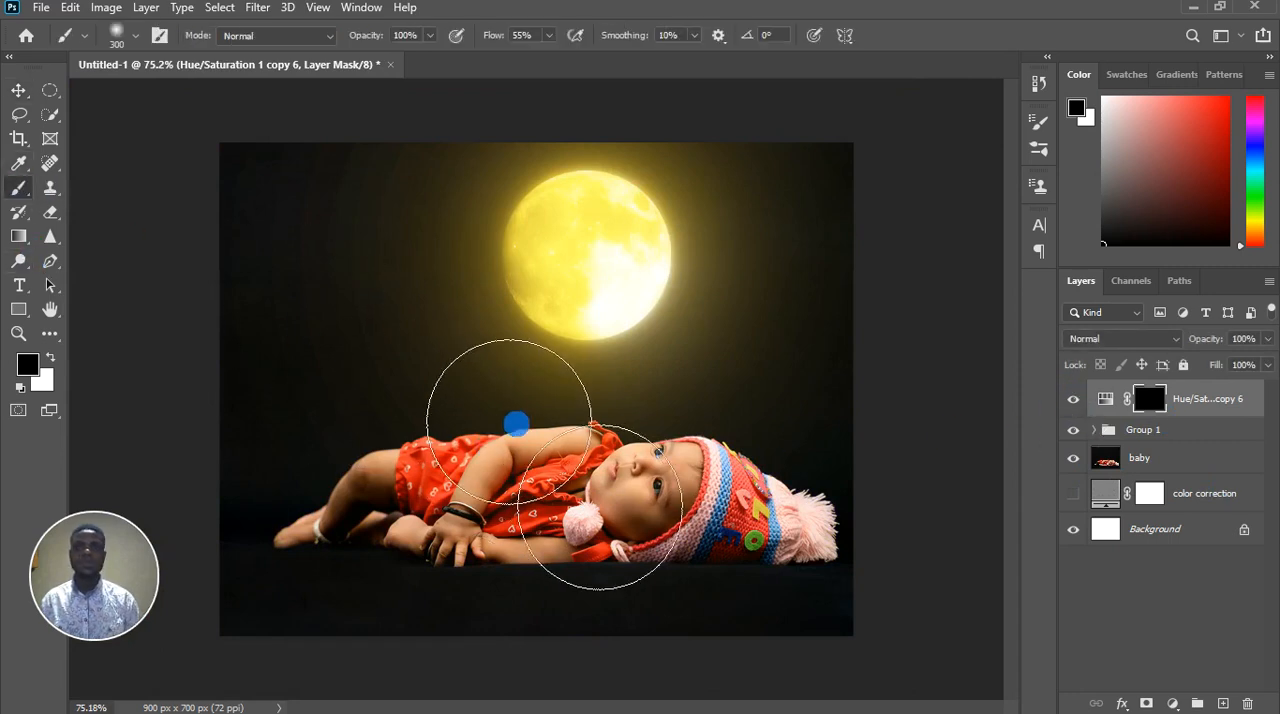
pyautogui.press('[')
pyautogui.press('[')
pyautogui.press('[')
pyautogui.press('[')
pyautogui.press('[')
pyautogui.press('[')
pyautogui.press('[')
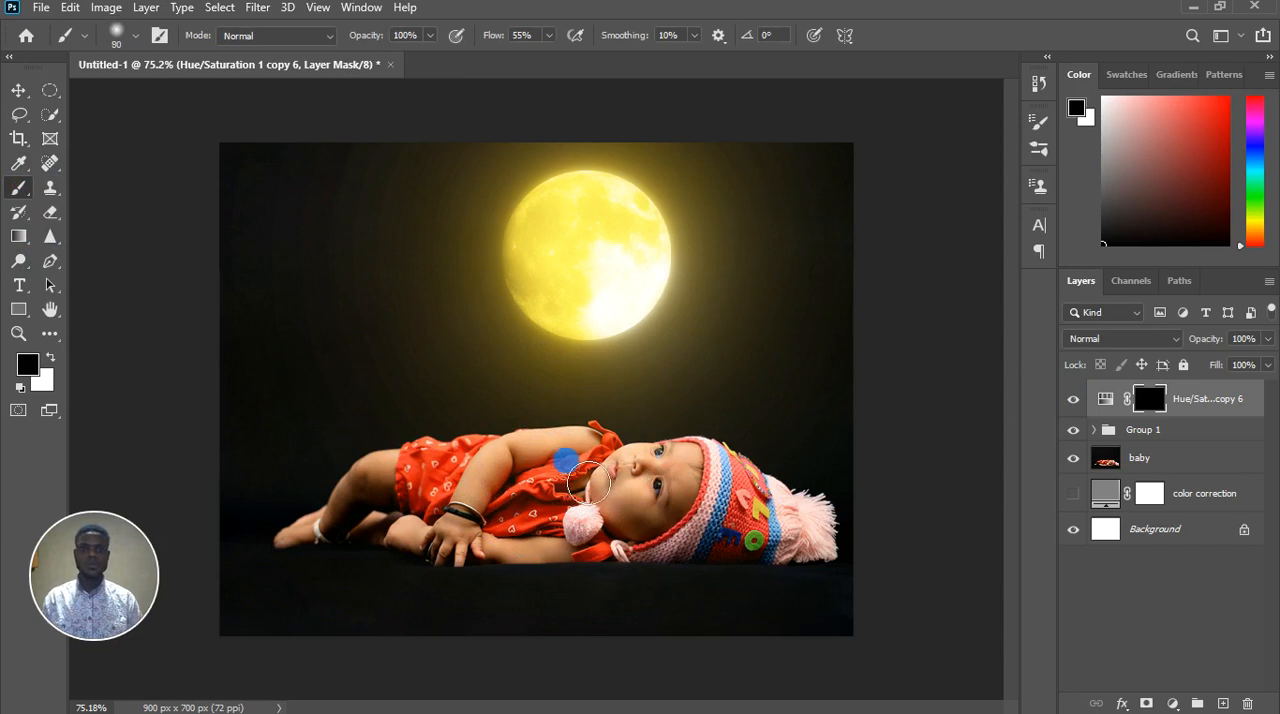
pyautogui.press('[')
pyautogui.scroll(3, 588, 485)
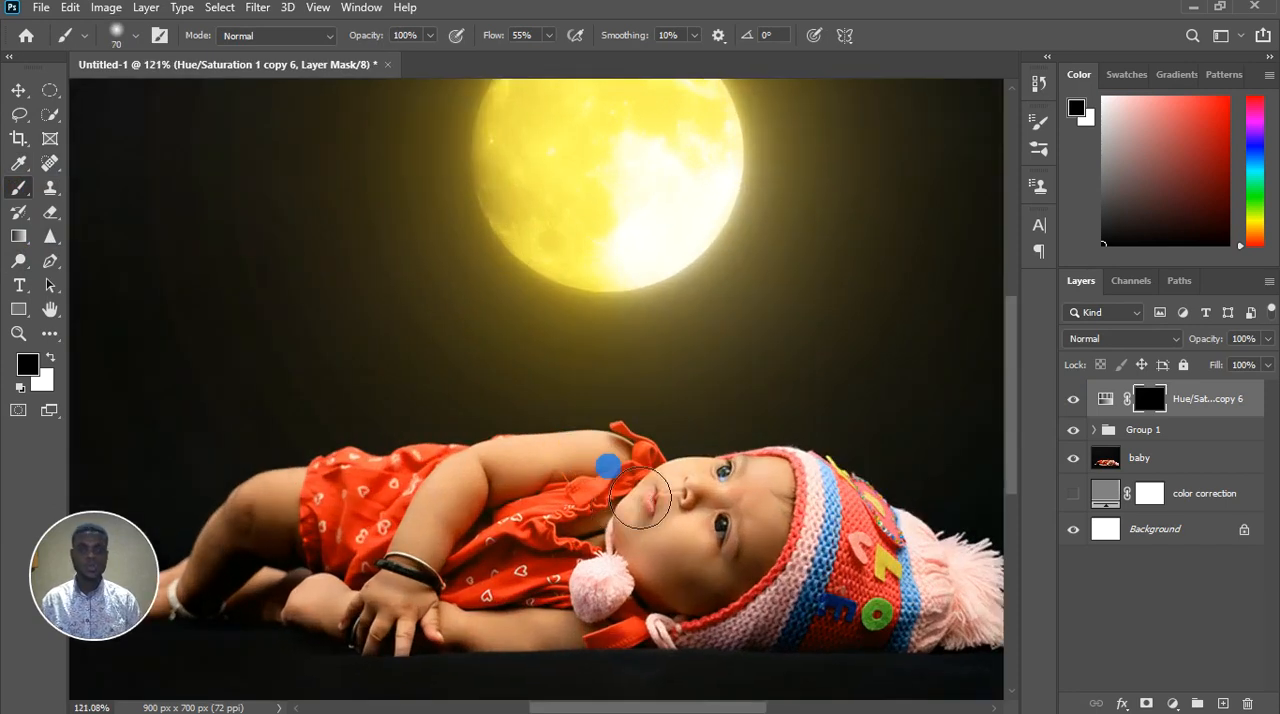
pyautogui.scroll(-2, 608, 465)
pyautogui.scroll(3, 297, 240)
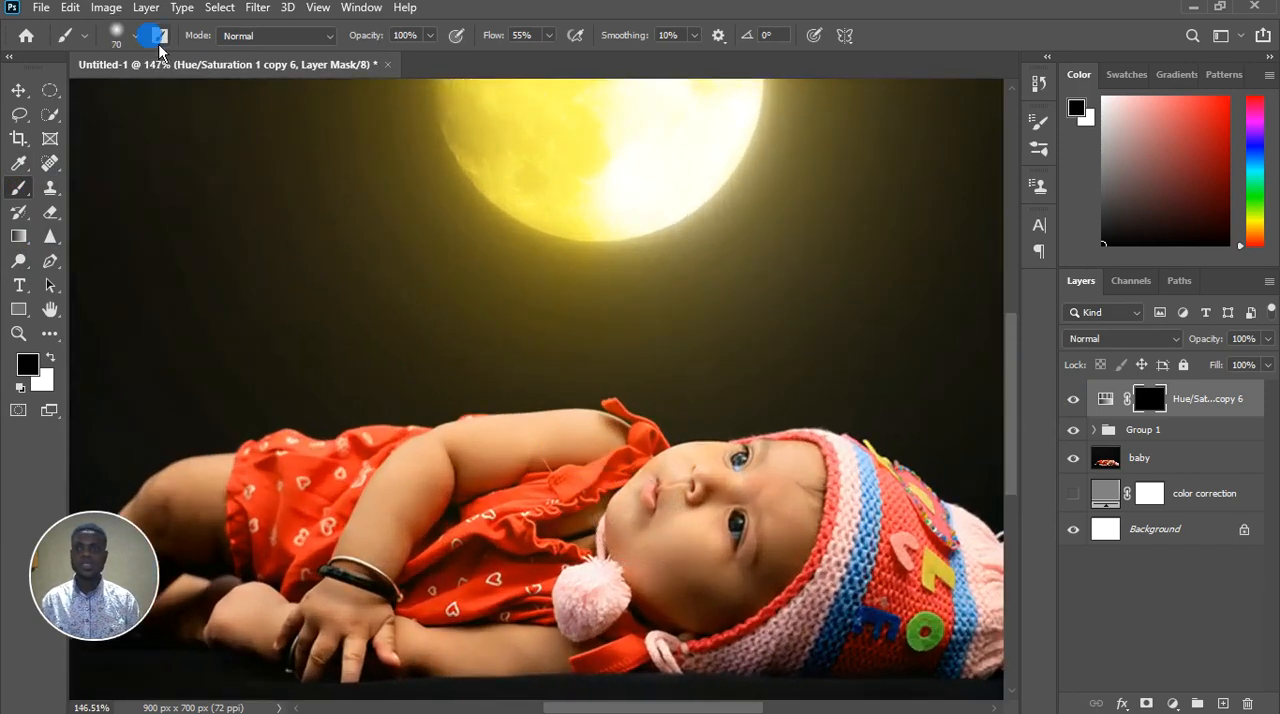
pyautogui.moveTo(546, 36); pyautogui.dragTo(531, 77)
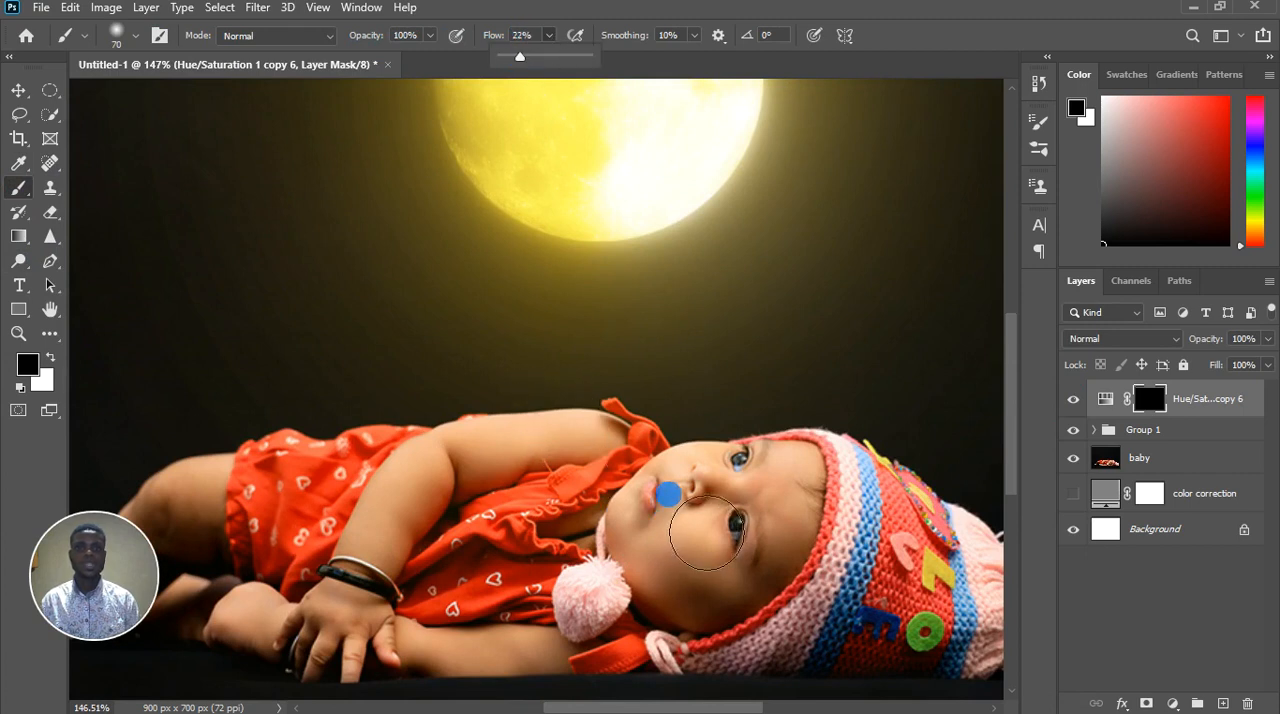
pyautogui.press('[')
pyautogui.press('[')
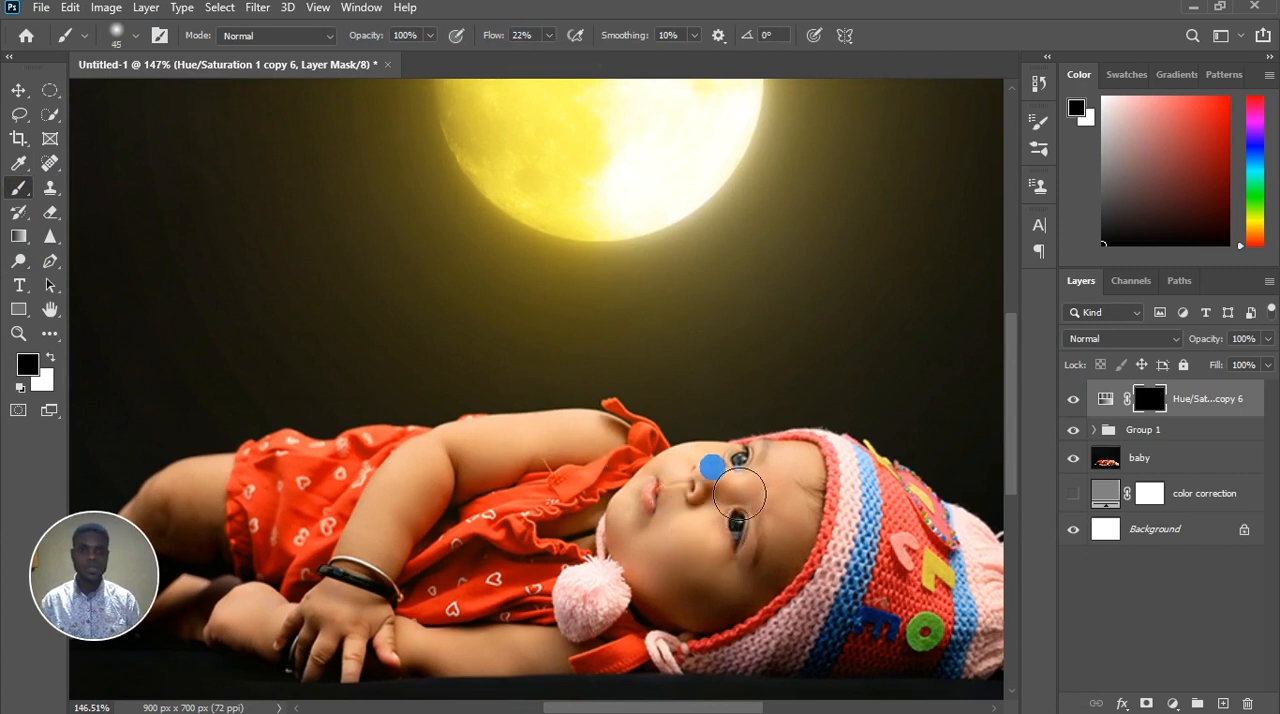
pyautogui.scroll(3, 711, 463)
pyautogui.moveTo(544, 430)
pyautogui.mouseDown()
pyautogui.moveTo(357, 445)
pyautogui.moveTo(445, 463)
pyautogui.mouseUp()
pyautogui.press('x')
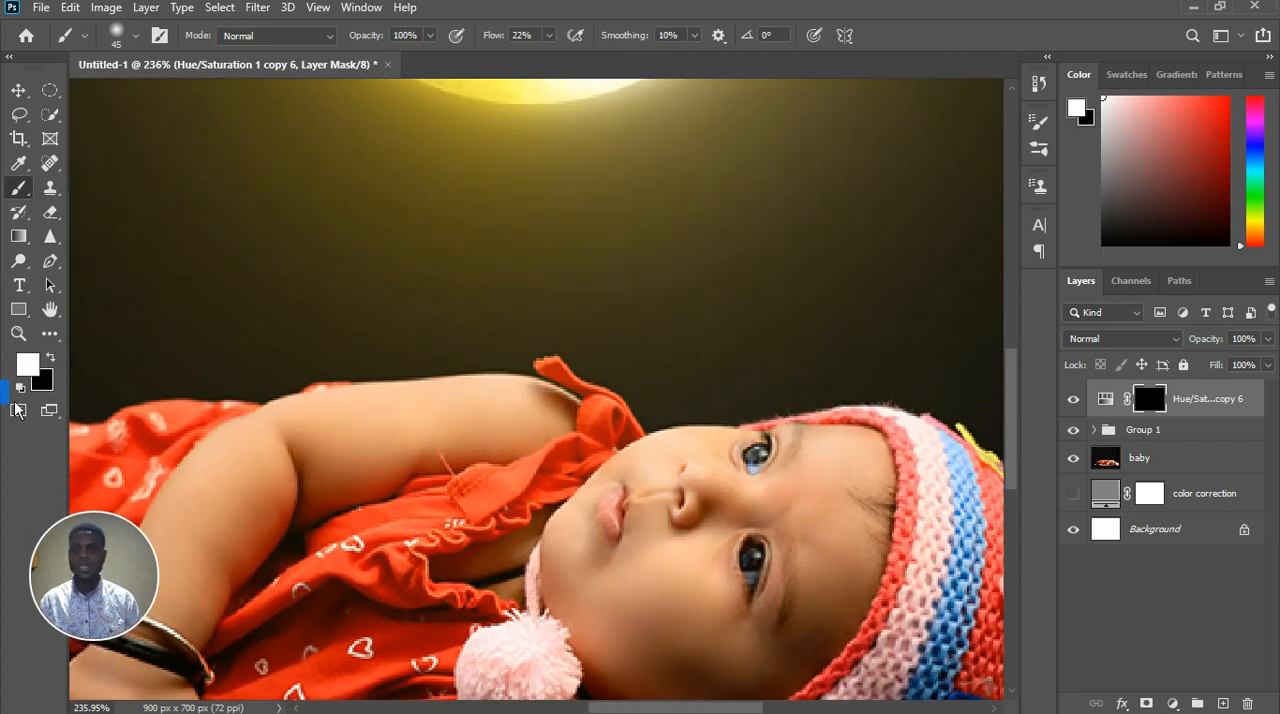
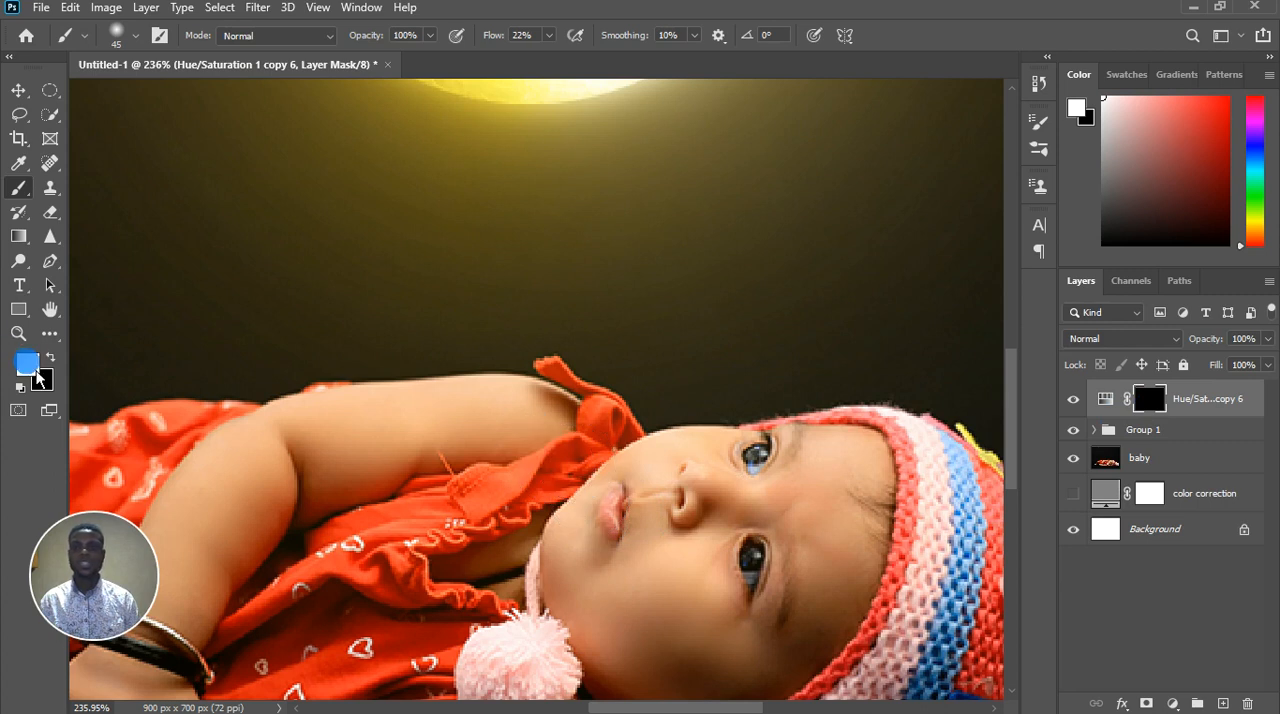
# Paint white on the mask over the baby's raised upper arm at size 45, then over the nose, mouth and chin at size 25
pyautogui.moveTo(345, 440)
pyautogui.mouseDown()
pyautogui.moveTo(518, 456)
pyautogui.moveTo(553, 444)
pyautogui.moveTo(320, 451)
pyautogui.moveTo(300, 480)
pyautogui.mouseUp()
pyautogui.hotkey('ctrl', '0')
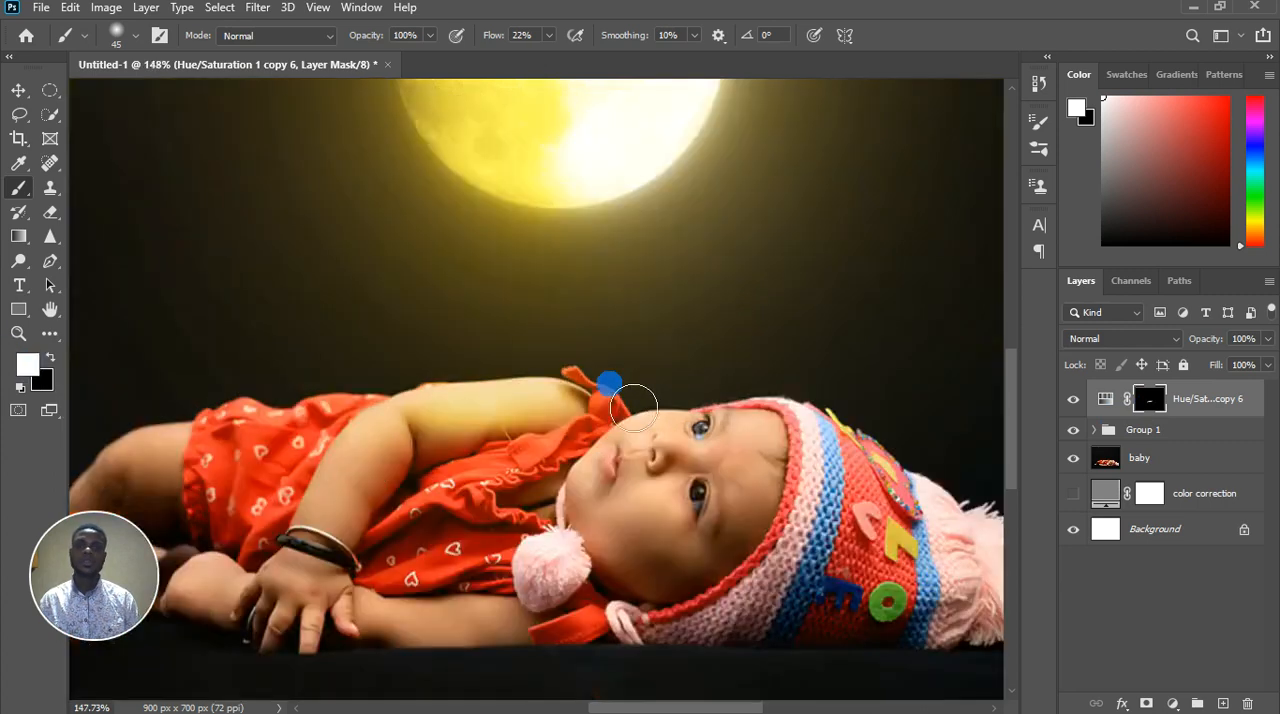
pyautogui.scroll(9, 655, 488)
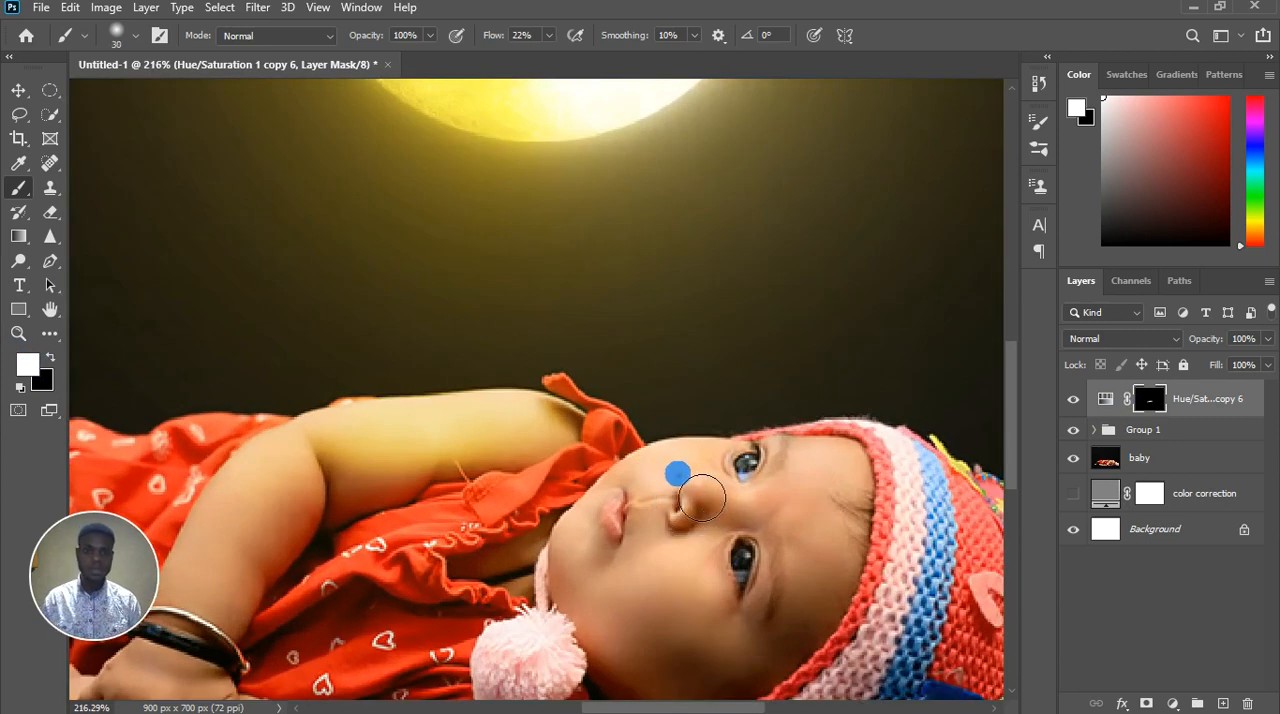
pyautogui.press('[')
pyautogui.press('[')
pyautogui.press('[')
pyautogui.press('[')
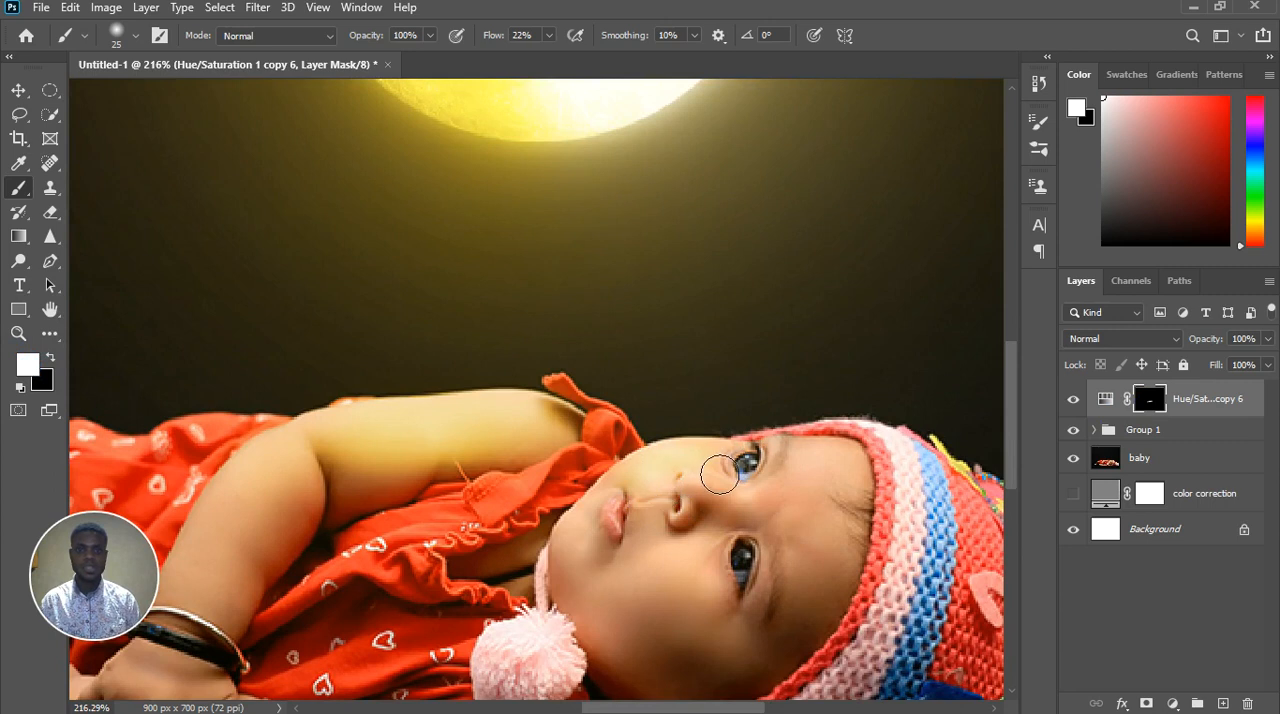
pyautogui.moveTo(712, 516)
pyautogui.mouseDown()
pyautogui.moveTo(697, 512)
pyautogui.moveTo(695, 538)
pyautogui.moveTo(690, 522)
pyautogui.moveTo(665, 541)
pyautogui.moveTo(616, 530)
pyautogui.moveTo(591, 543)
pyautogui.moveTo(606, 583)
pyautogui.moveTo(652, 550)
pyautogui.moveTo(607, 567)
pyautogui.mouseUp()
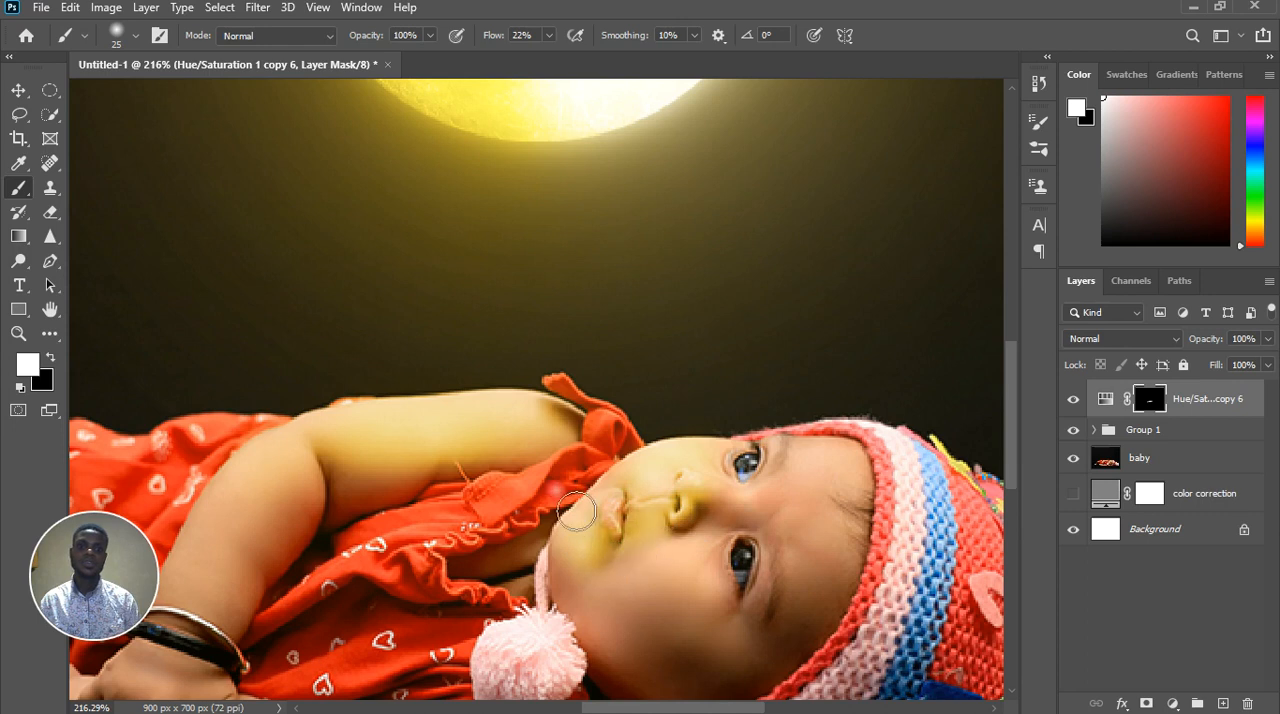
pyautogui.scroll(-6, 571, 507)
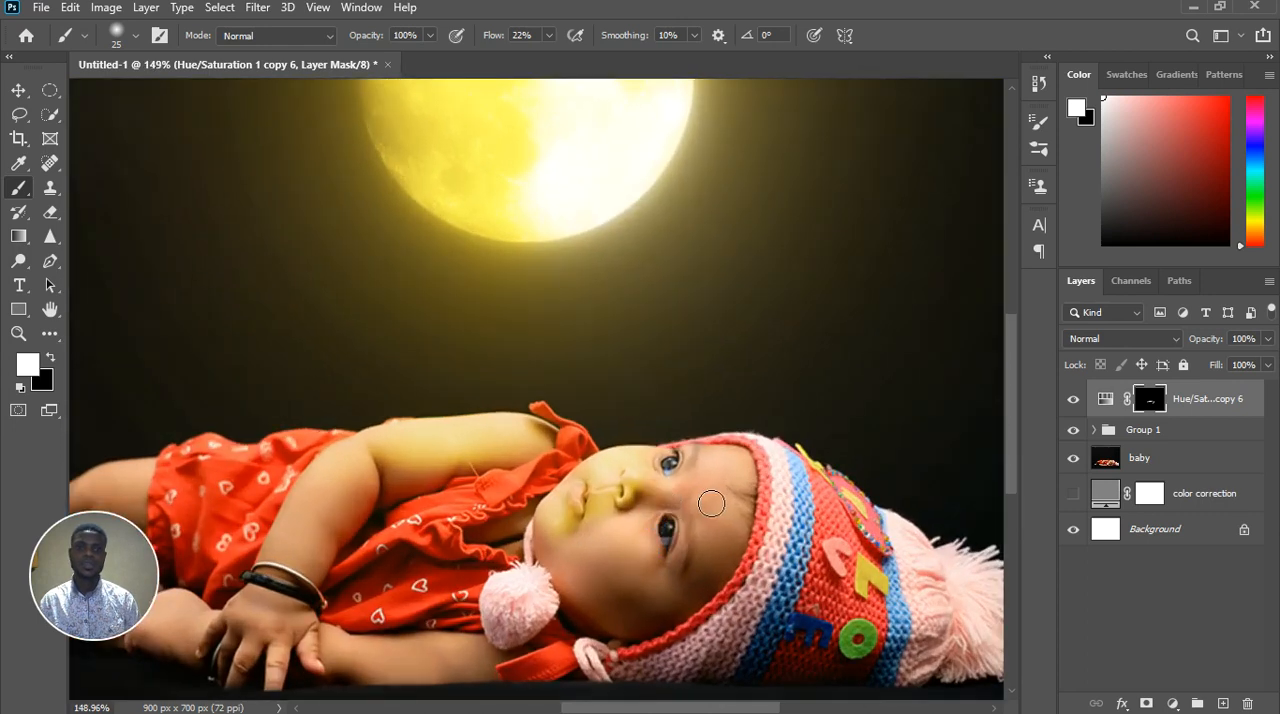
# Refine the mask around the baby's upper eye with a size 15 brush, clearing the tint from the eyeball and painting the surrounding skin
pyautogui.scroll(7, 703, 477)
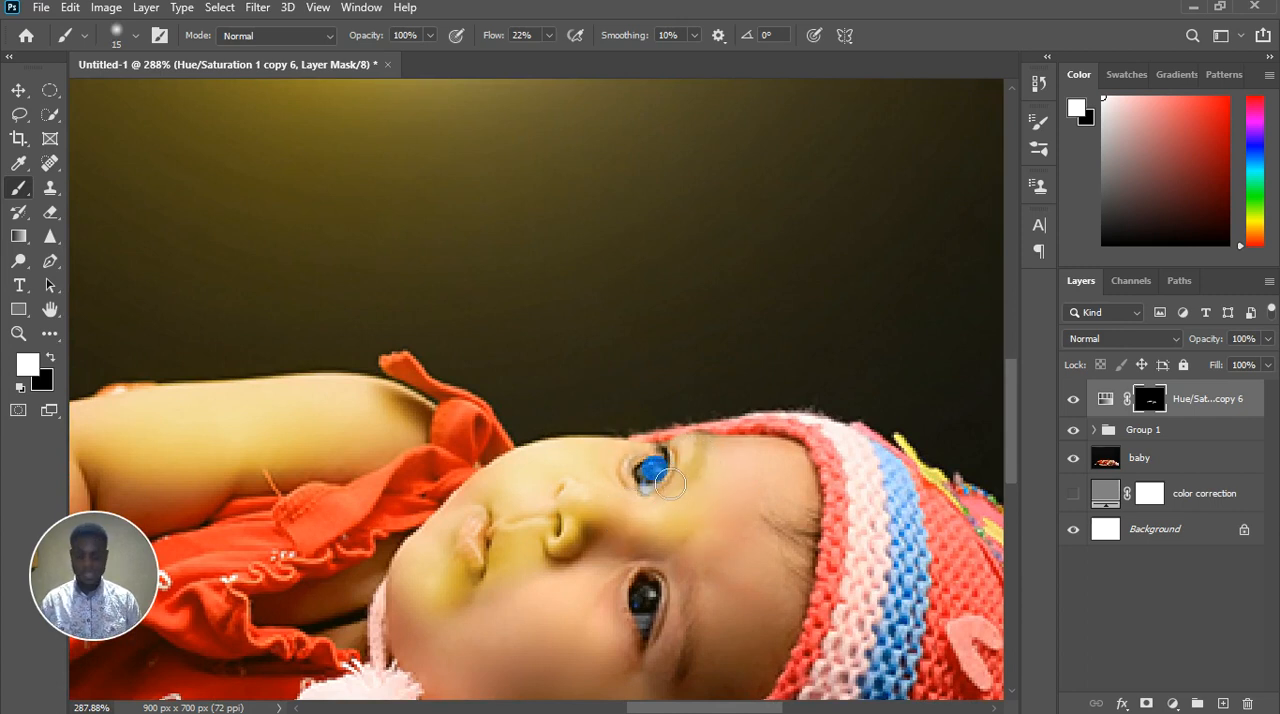
pyautogui.press('x')
pyautogui.scroll(7, 672, 488)
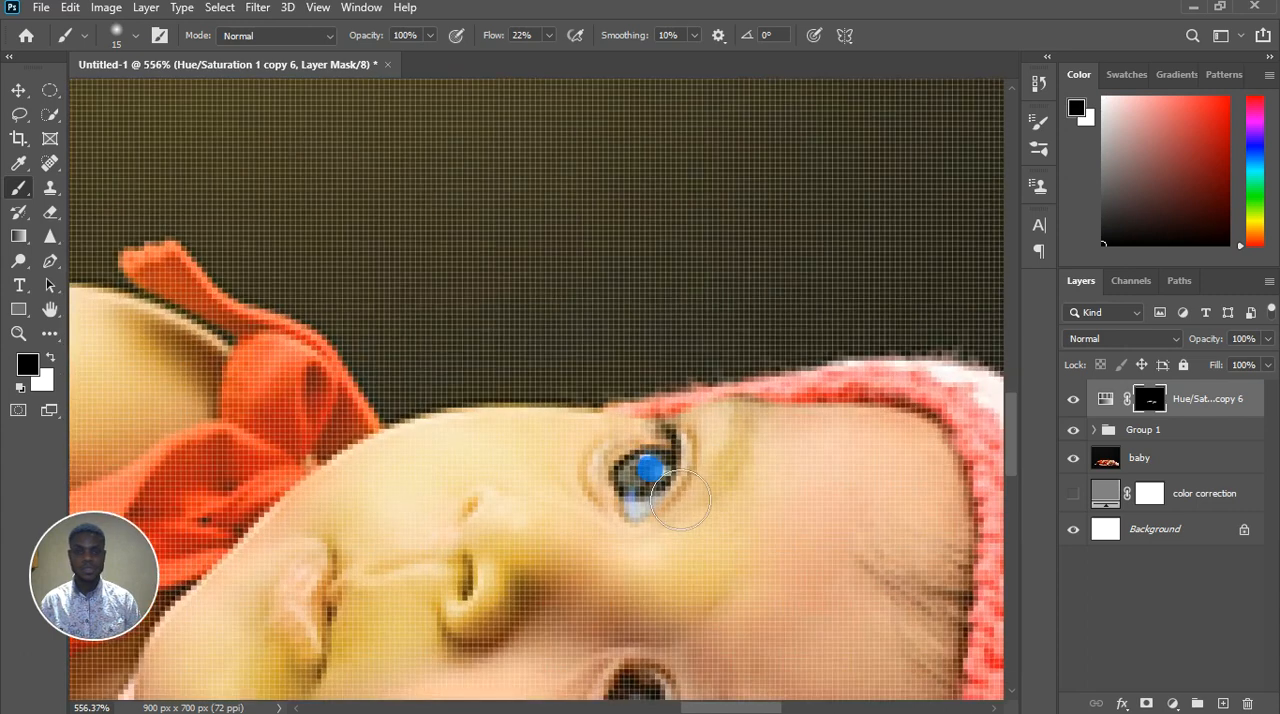
pyautogui.press('x')
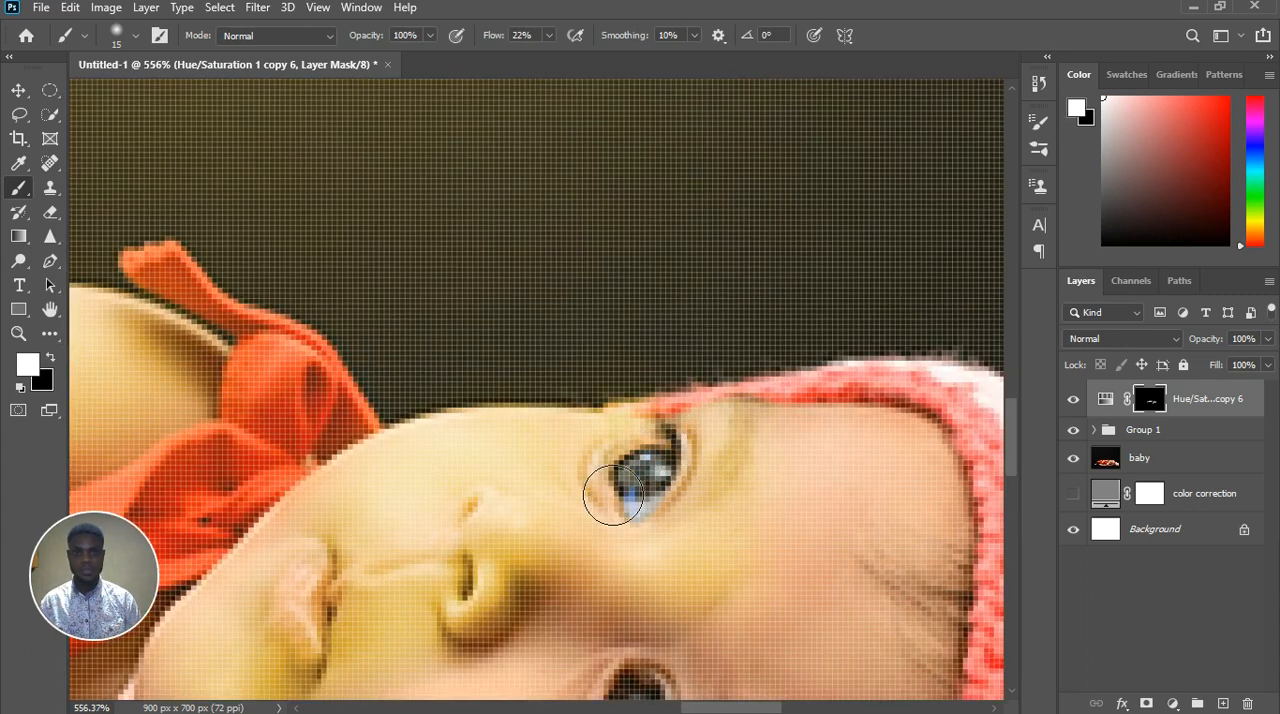
pyautogui.moveTo(718, 458); pyautogui.dragTo(732, 480)
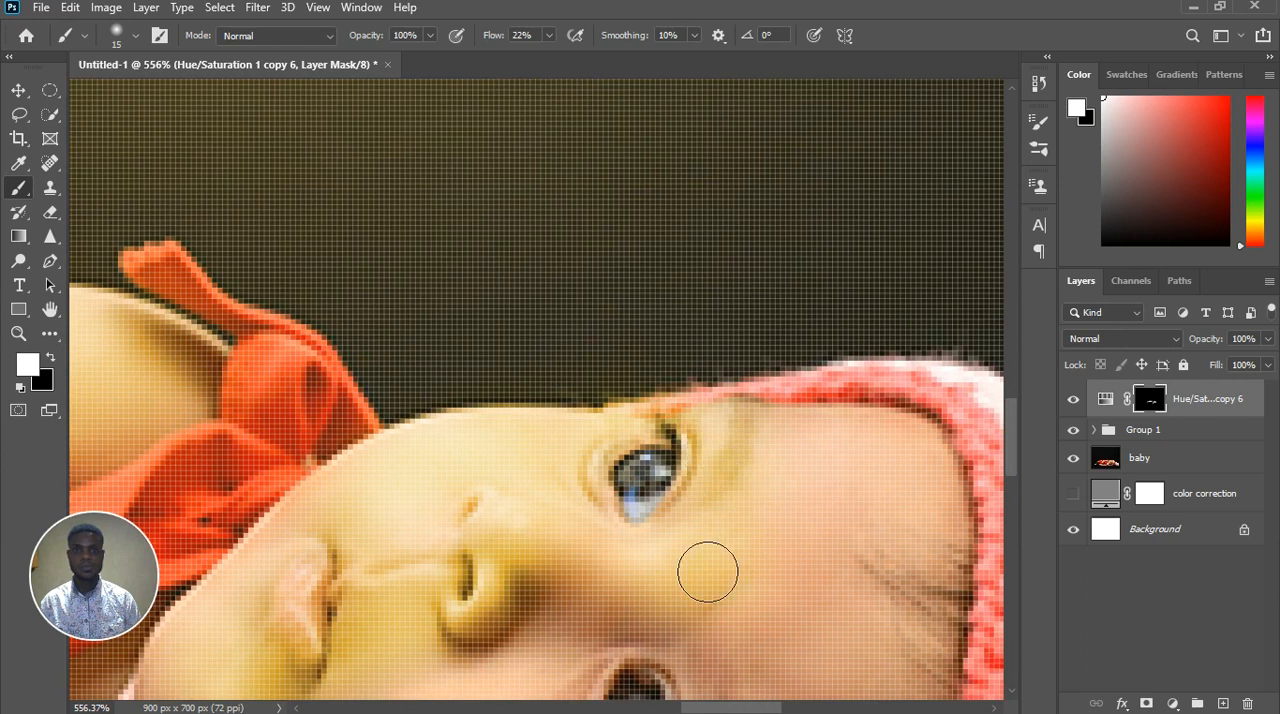
pyautogui.moveTo(640, 576)
pyautogui.mouseDown()
pyautogui.moveTo(620, 549)
pyautogui.moveTo(648, 568)
pyautogui.mouseUp()
# Blend the golden tint across the cheek between the nose and the lower eye, alternating white and black at size 15
pyautogui.scroll(-5, 611, 542)
pyautogui.scroll(-6, 611, 542)
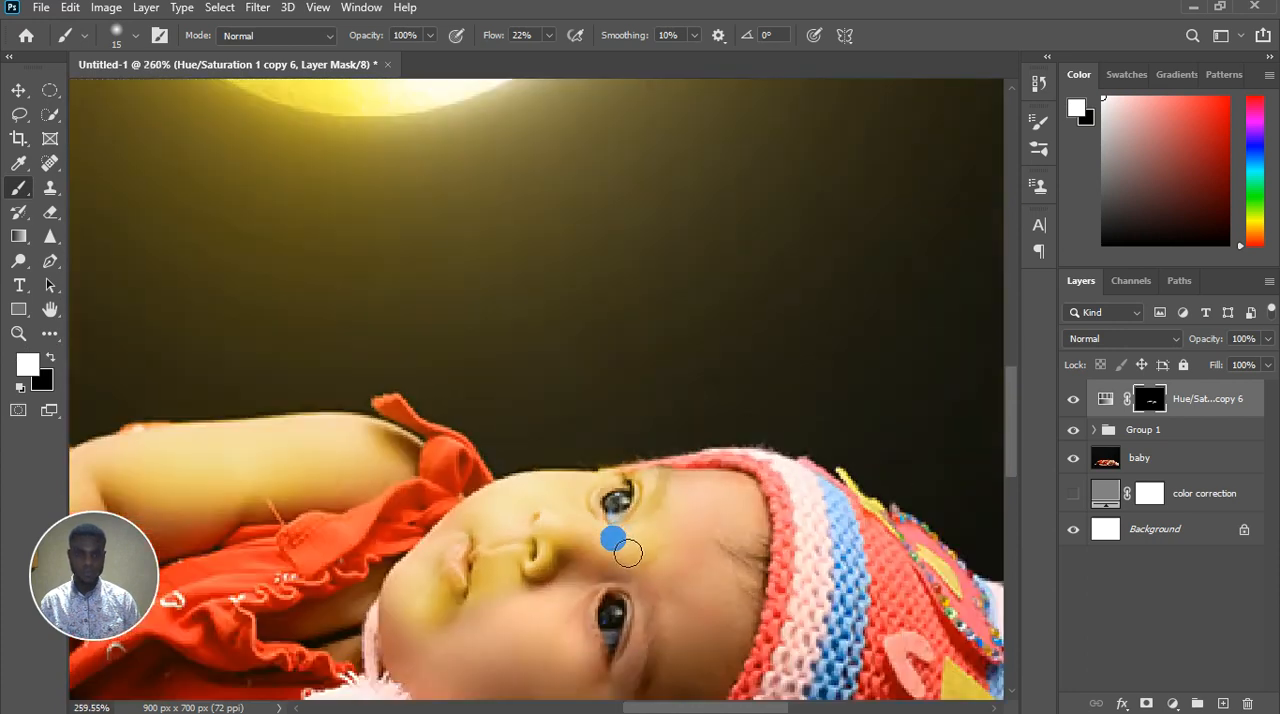
pyautogui.scroll(4, 588, 595)
pyautogui.moveTo(591, 603)
pyautogui.mouseDown()
pyautogui.moveTo(639, 562)
pyautogui.moveTo(625, 540)
pyautogui.moveTo(585, 531)
pyautogui.moveTo(600, 517)
pyautogui.moveTo(613, 568)
pyautogui.mouseUp()
pyautogui.press('x')
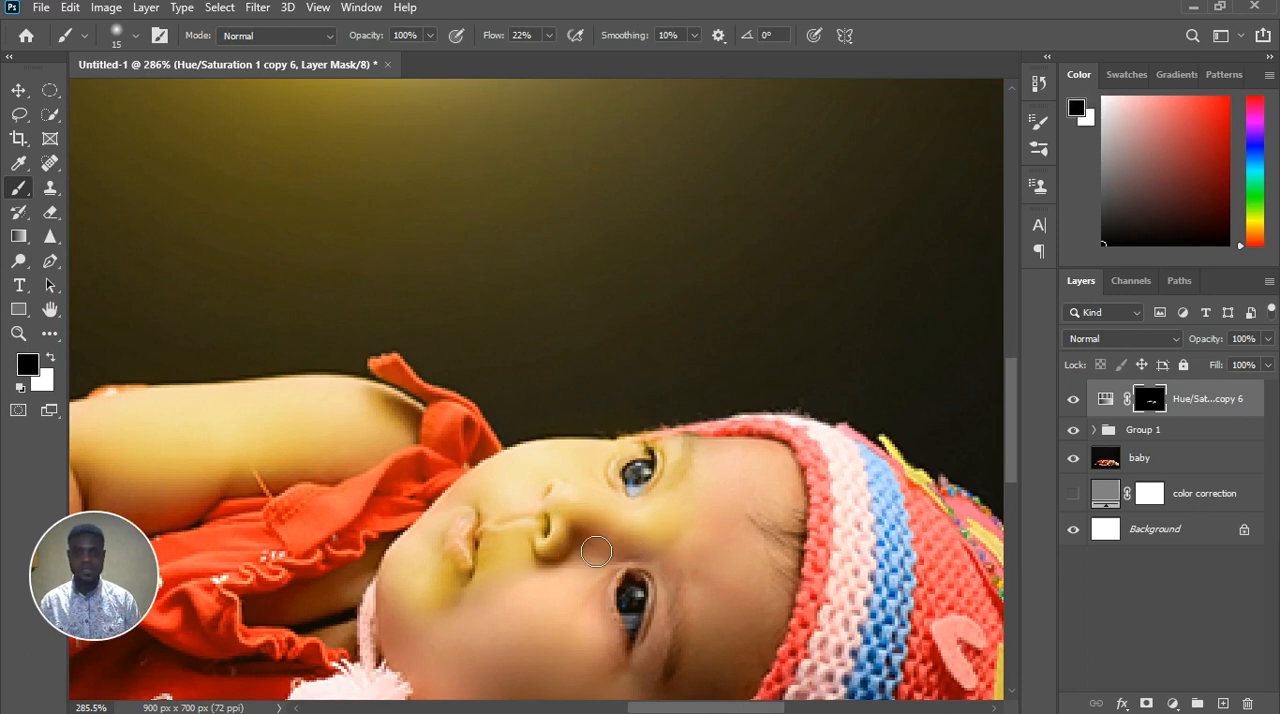
pyautogui.moveTo(592, 589); pyautogui.dragTo(586, 580)
pyautogui.press('x')
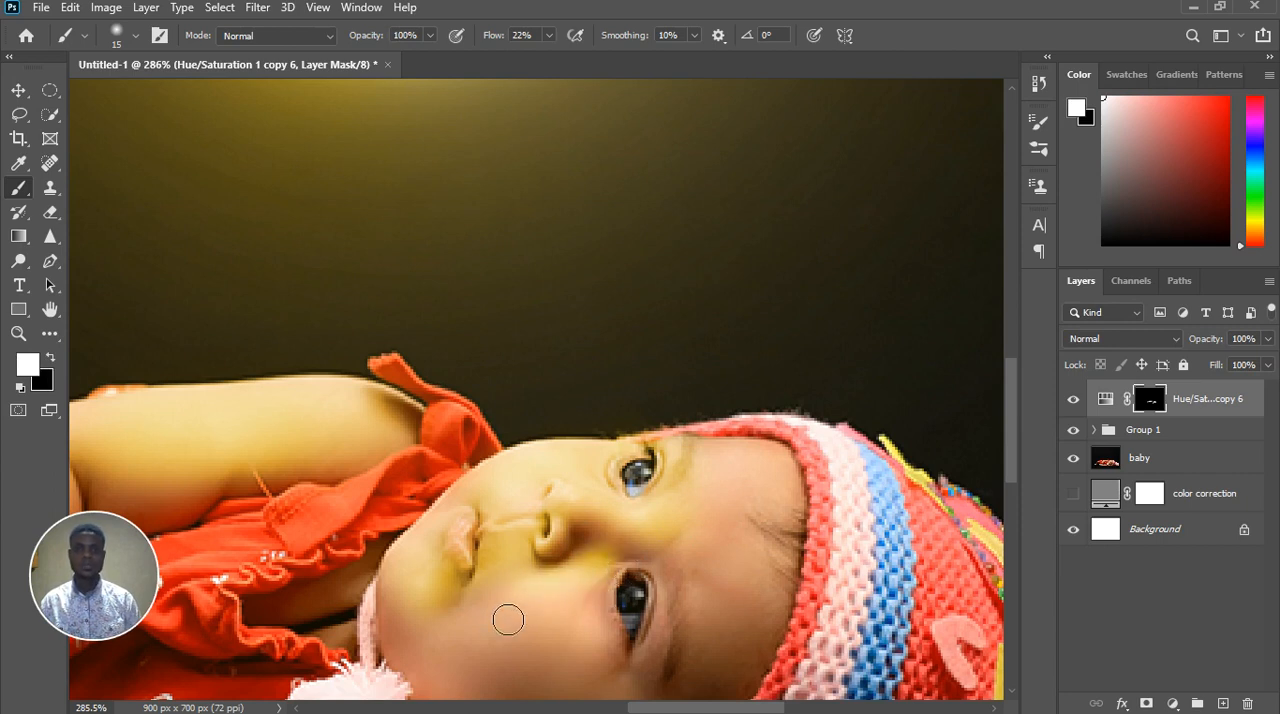
# Enlarge the brush to 35 and paint the golden tint over the baby's forehead up to the hat's edge
pyautogui.scroll(-4, 532, 525)
pyautogui.scroll(2, 610, 590)
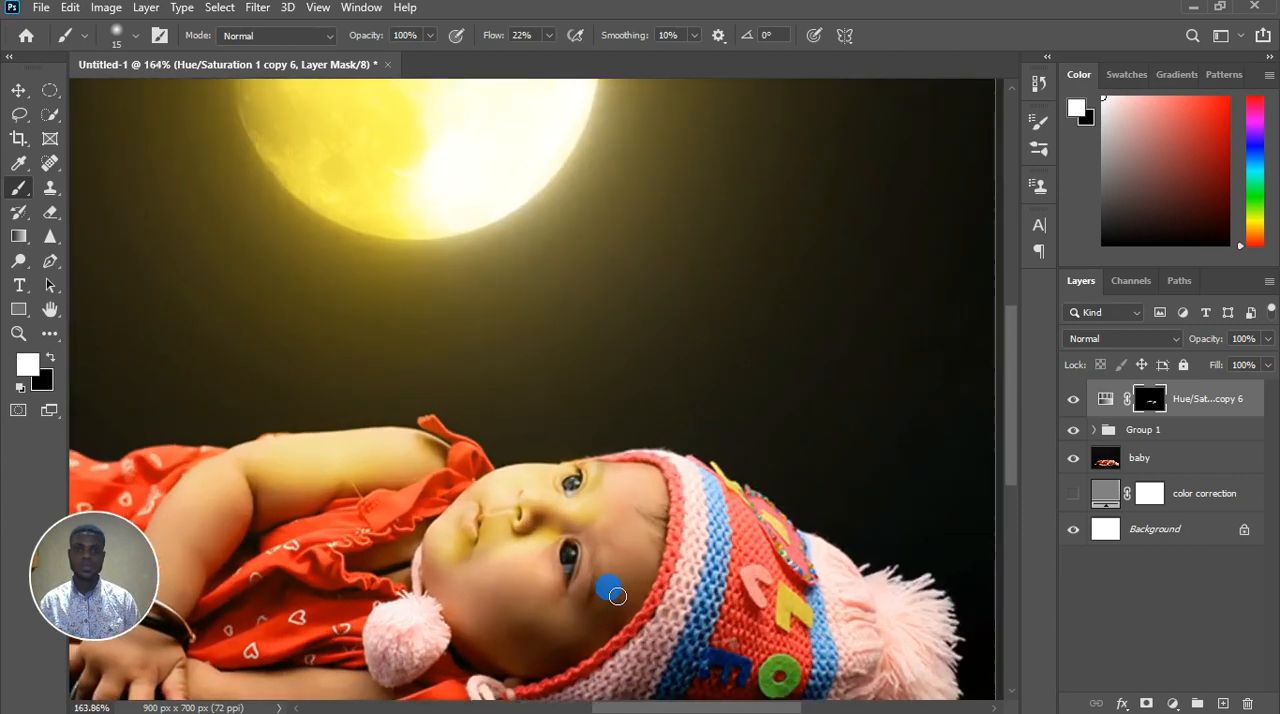
pyautogui.press(']')
pyautogui.press(']')
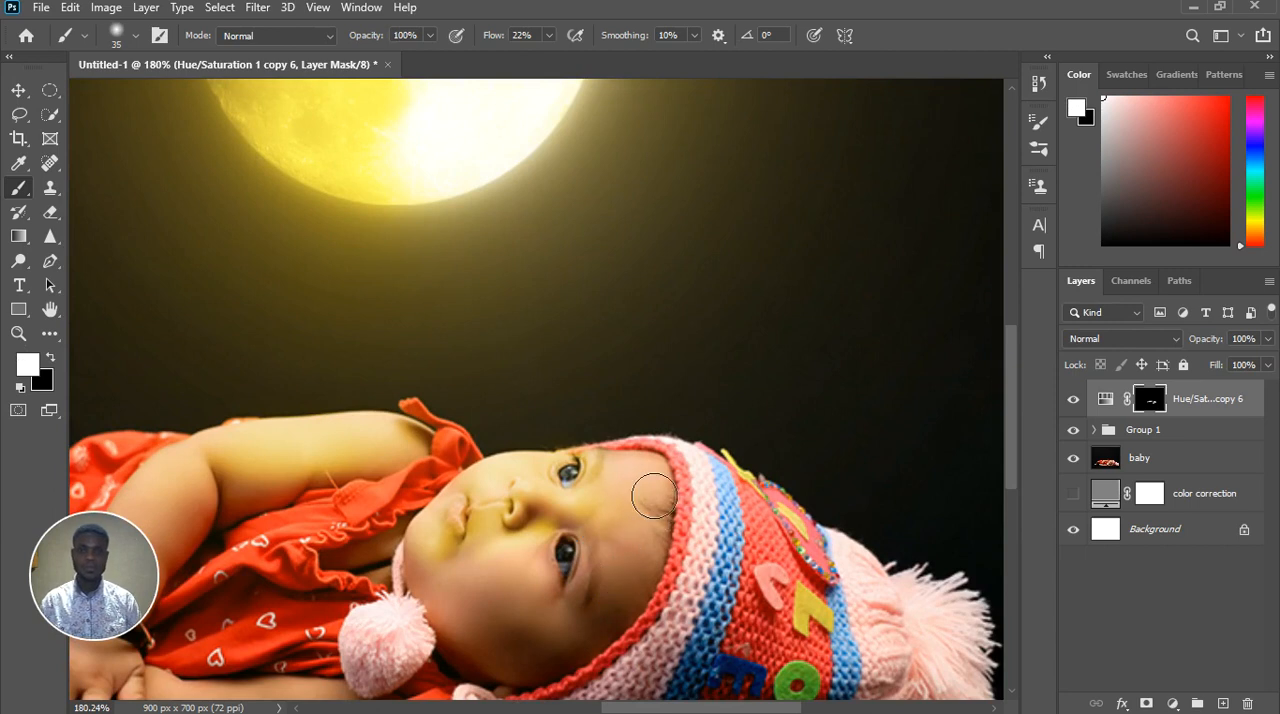
pyautogui.moveTo(686, 515)
pyautogui.mouseDown()
pyautogui.moveTo(671, 475)
pyautogui.moveTo(707, 533)
pyautogui.moveTo(673, 563)
pyautogui.moveTo(679, 495)
pyautogui.moveTo(651, 471)
pyautogui.moveTo(692, 504)
pyautogui.moveTo(662, 640)
pyautogui.mouseUp()
# Lower the brush flow to 6% and softly paint the mask over the lower cheek and around the lower eye at size 40
pyautogui.press('x')
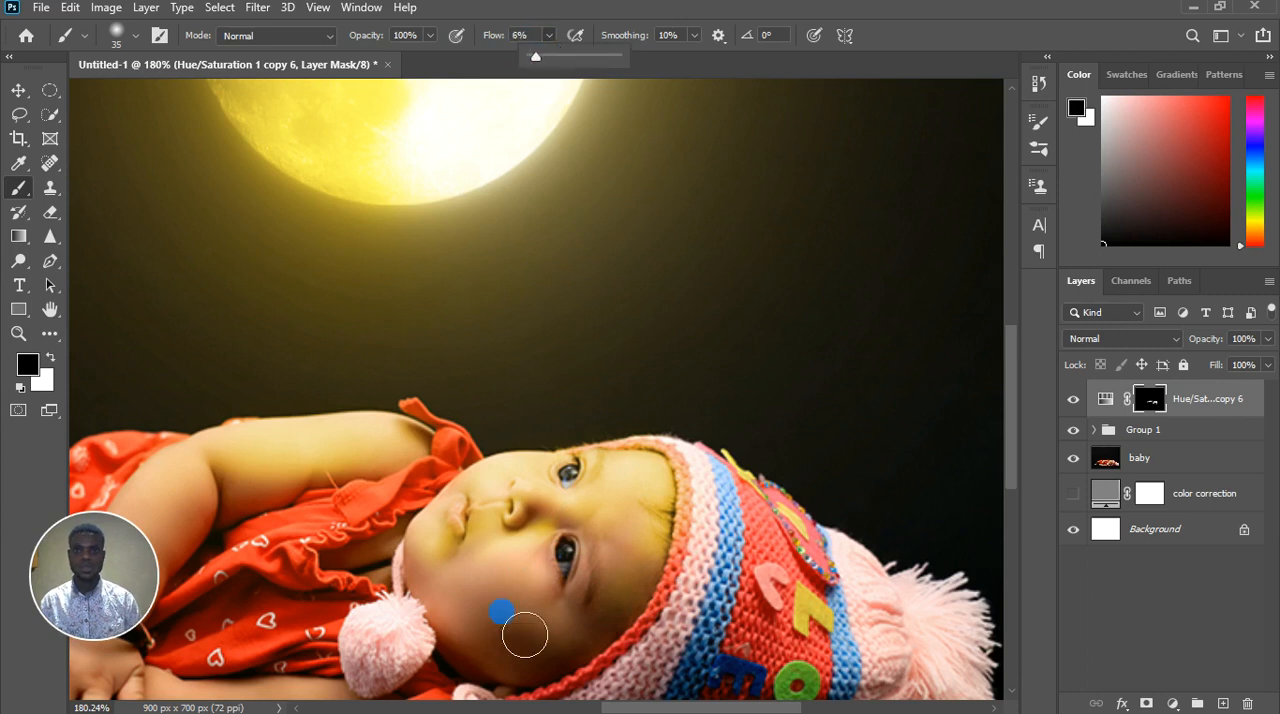
pyautogui.moveTo(524, 634)
pyautogui.mouseDown()
pyautogui.moveTo(493, 617)
pyautogui.moveTo(523, 592)
pyautogui.mouseUp()
pyautogui.press(']')
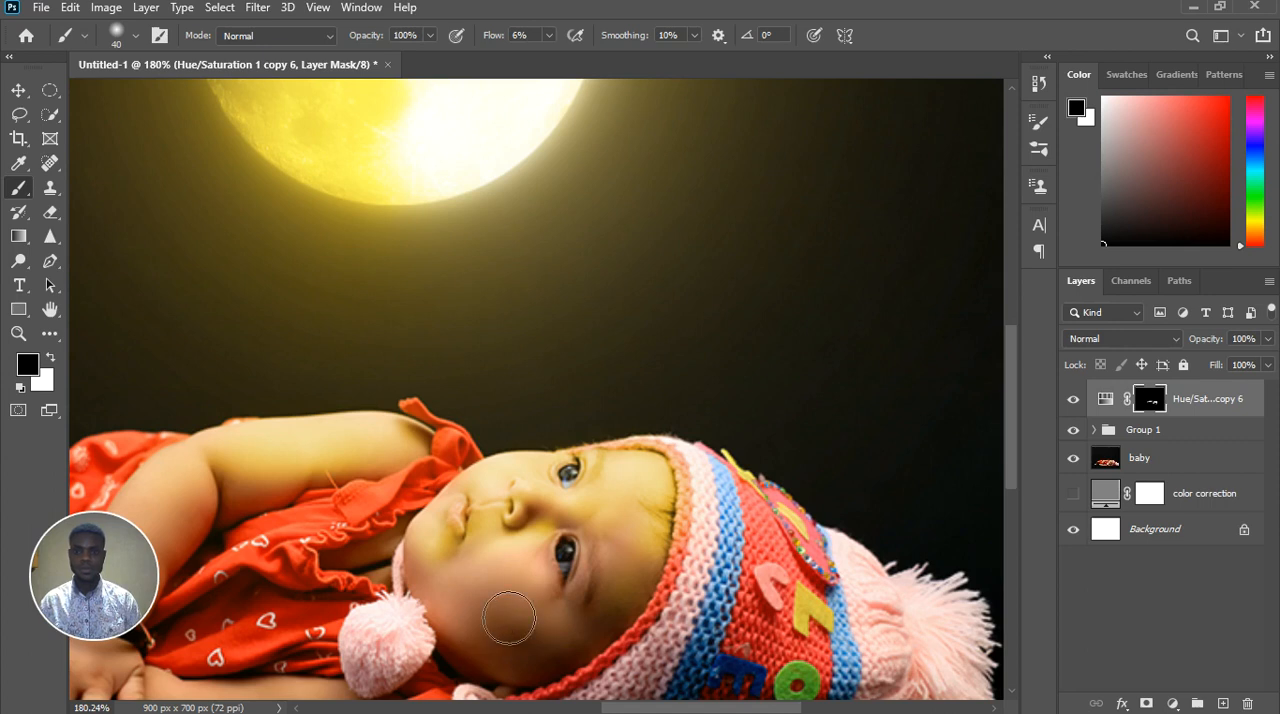
pyautogui.press('x')
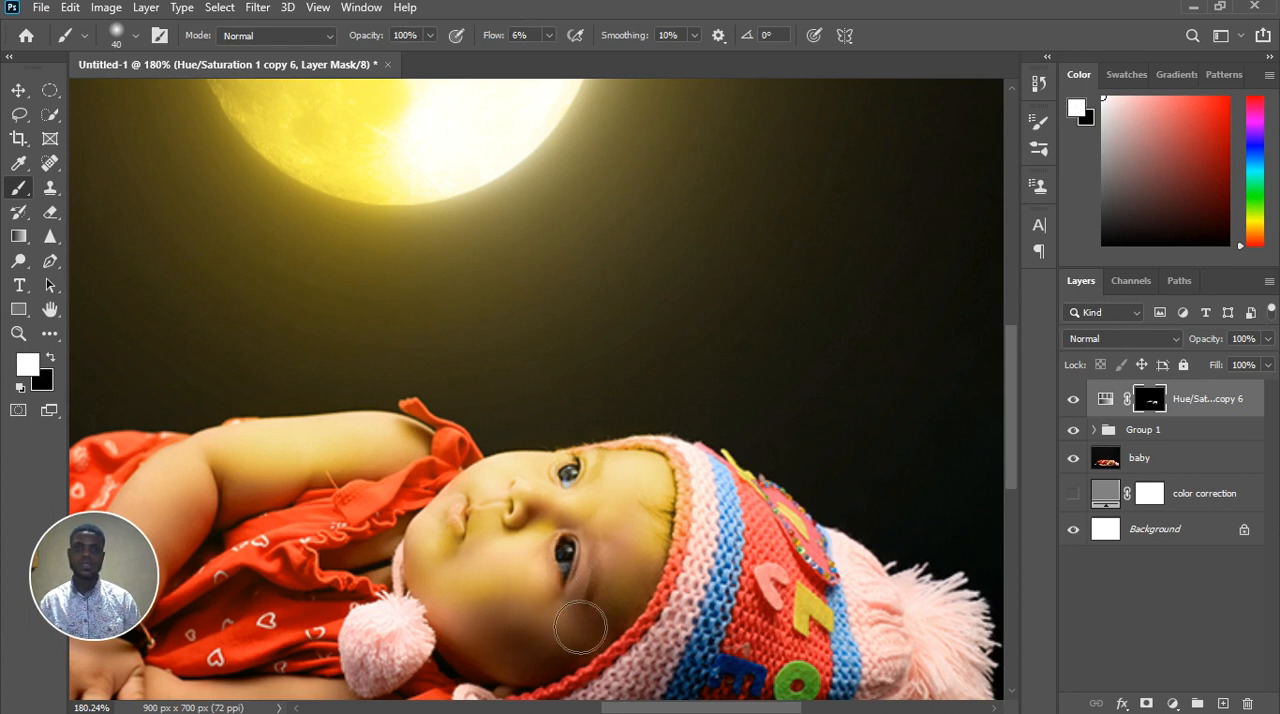
pyautogui.moveTo(580, 628)
pyautogui.mouseDown()
pyautogui.moveTo(629, 600)
pyautogui.moveTo(631, 577)
pyautogui.moveTo(621, 623)
pyautogui.moveTo(631, 577)
pyautogui.moveTo(583, 527)
pyautogui.mouseUp()
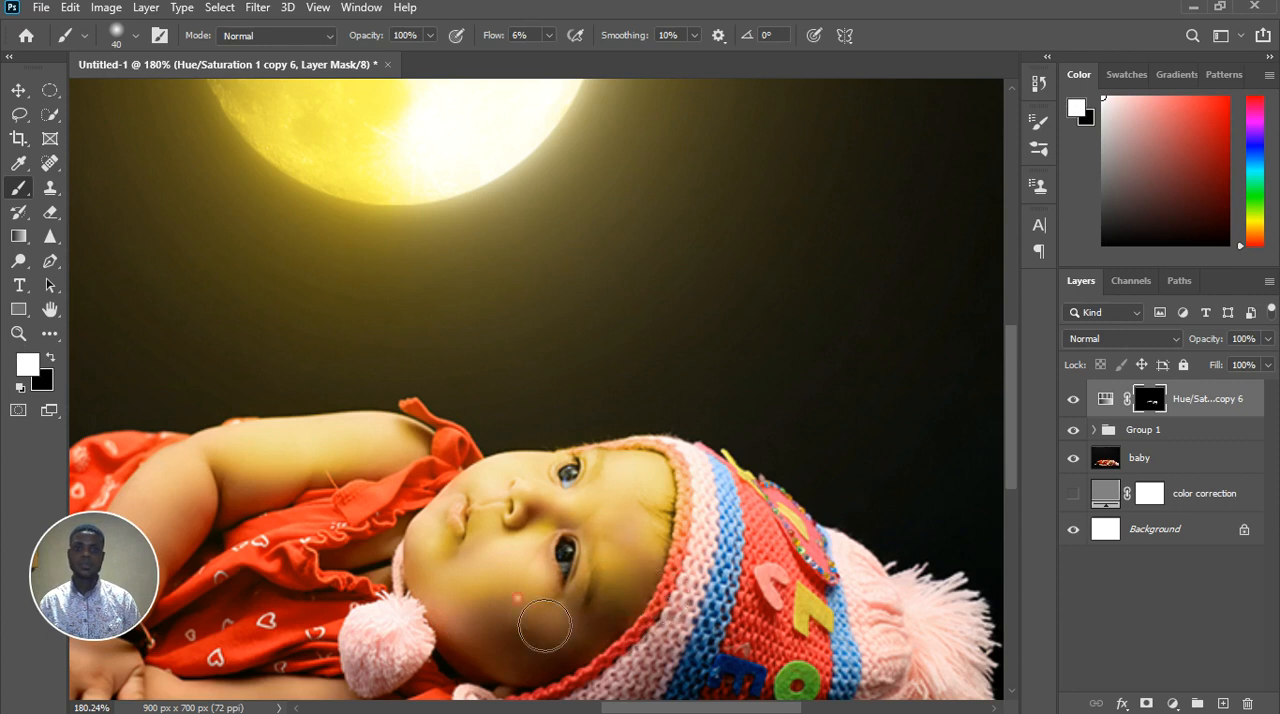
# Paint white at 6% flow over the dress strap and ruffled neckline between the baby's arm and face
pyautogui.scroll(-3, 530, 568)
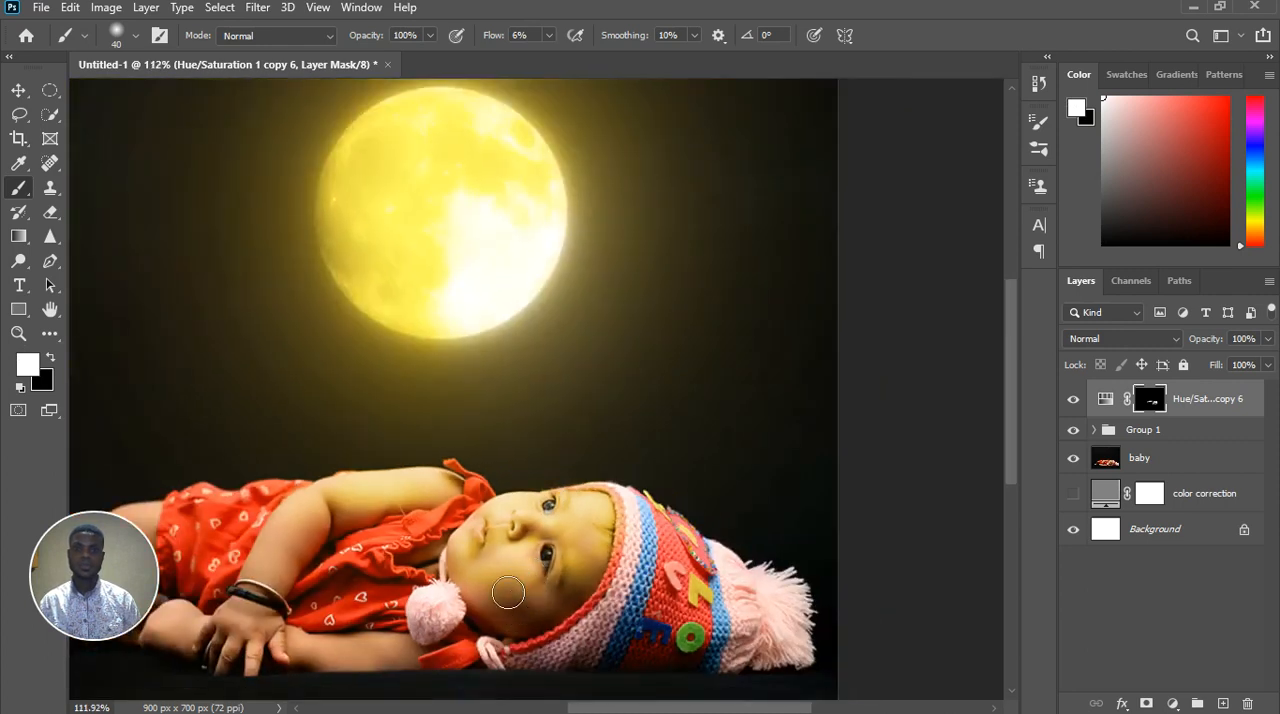
pyautogui.scroll(5, 330, 530)
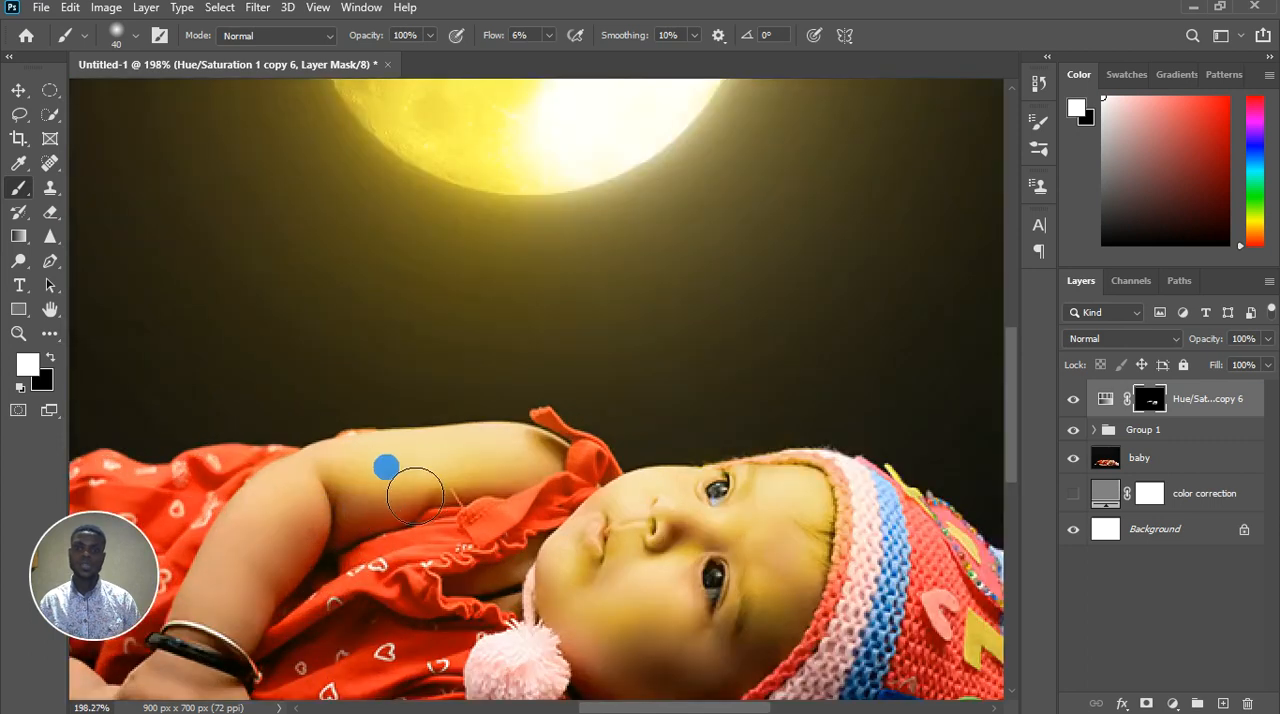
pyautogui.press('x')
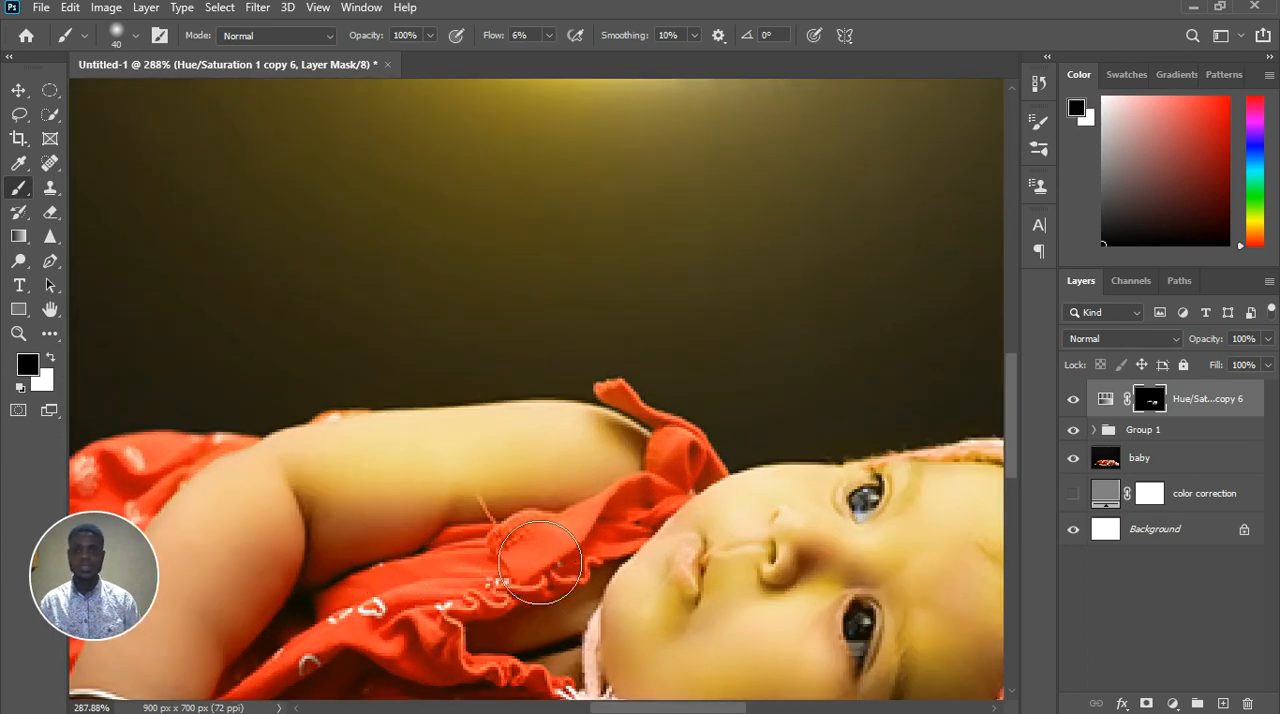
pyautogui.press('x')
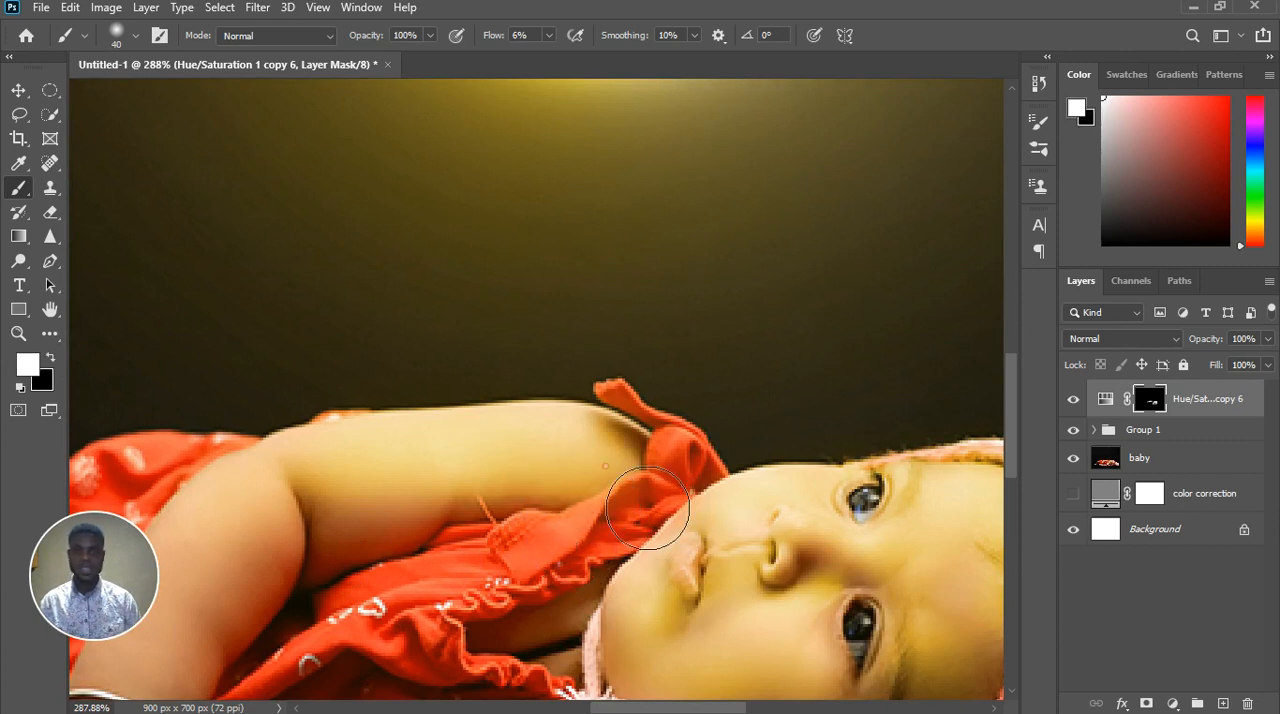
pyautogui.scroll(-3, 507, 625)
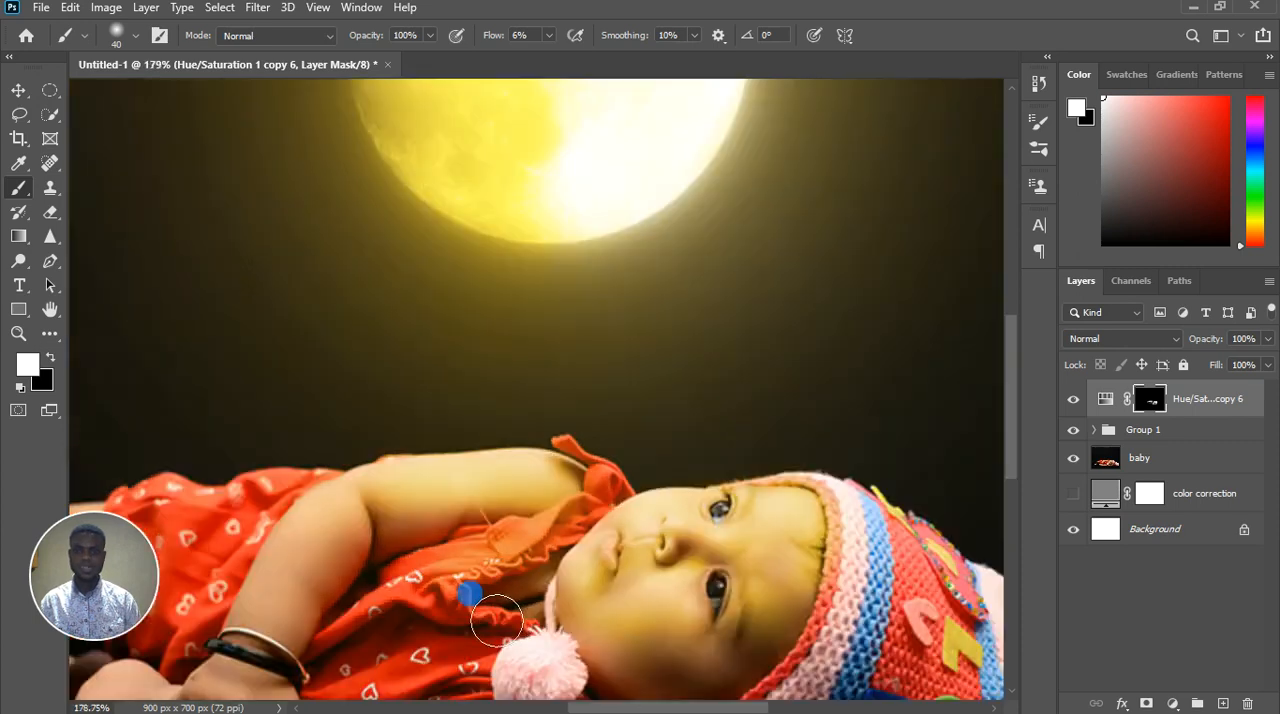
pyautogui.moveTo(536, 594); pyautogui.dragTo(506, 625)
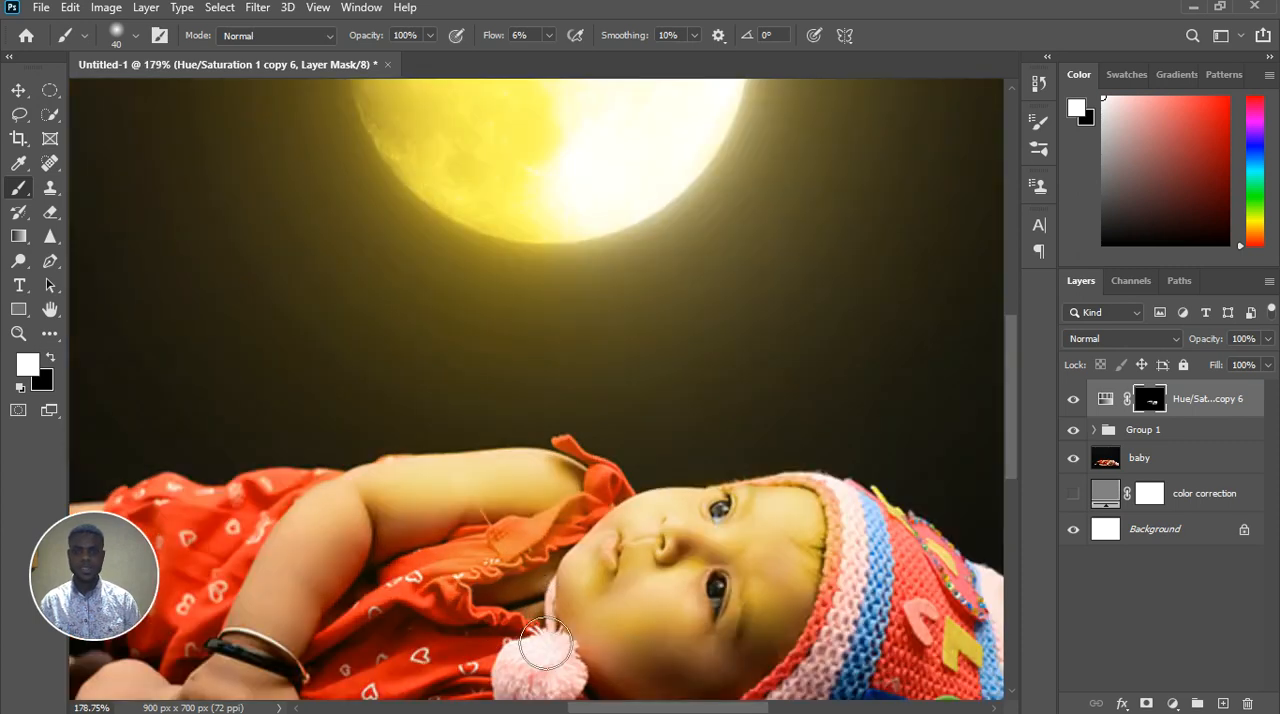
pyautogui.moveTo(505, 578); pyautogui.dragTo(461, 581)
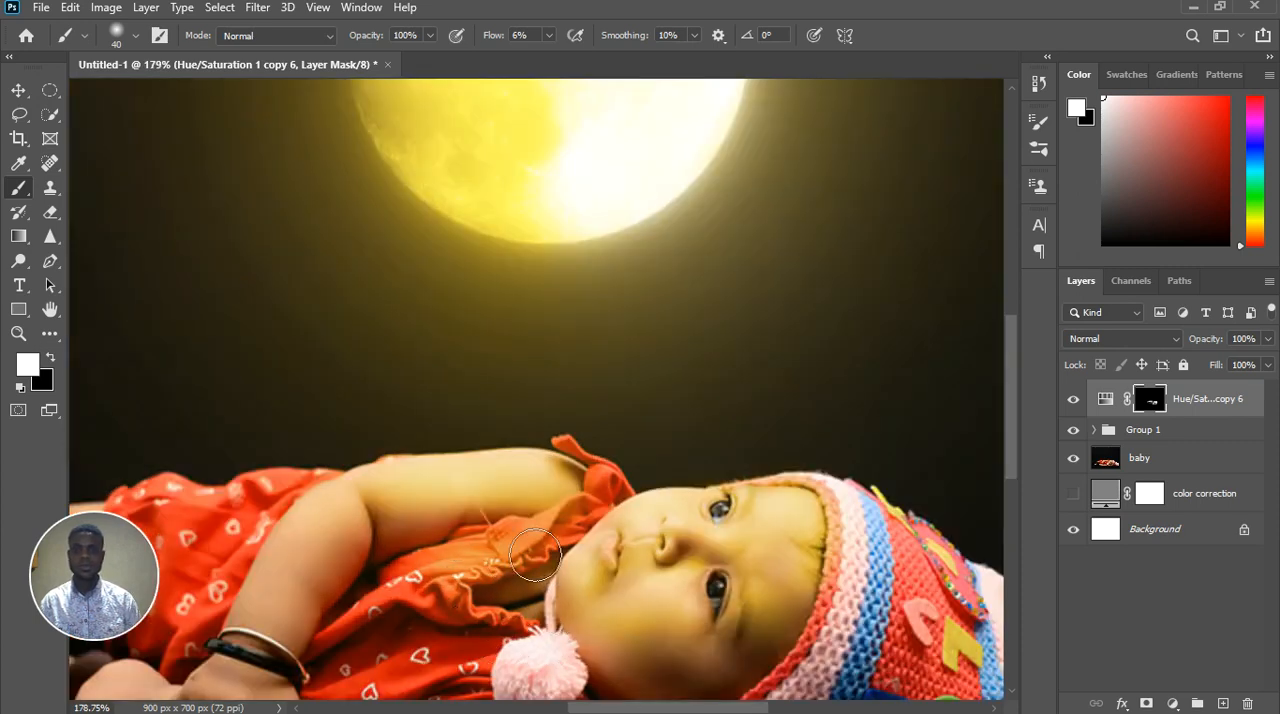
pyautogui.moveTo(535, 556); pyautogui.dragTo(407, 612)
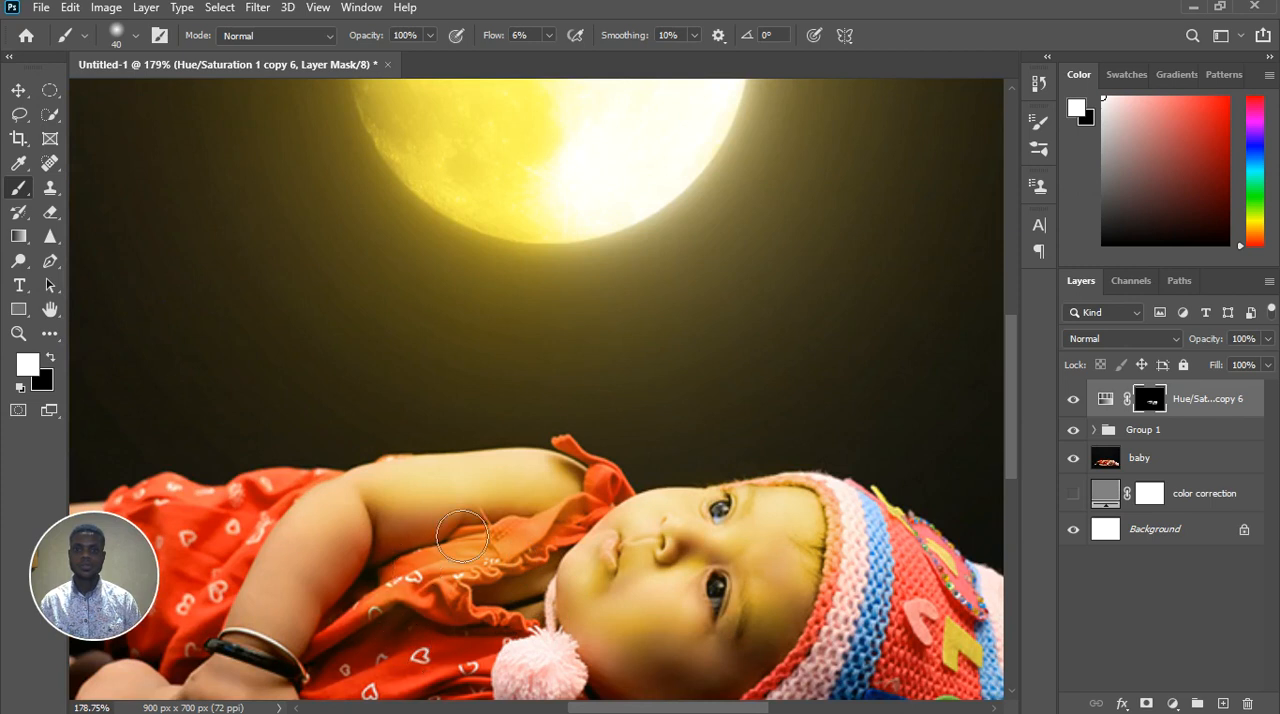
pyautogui.scroll(-5, 387, 638)
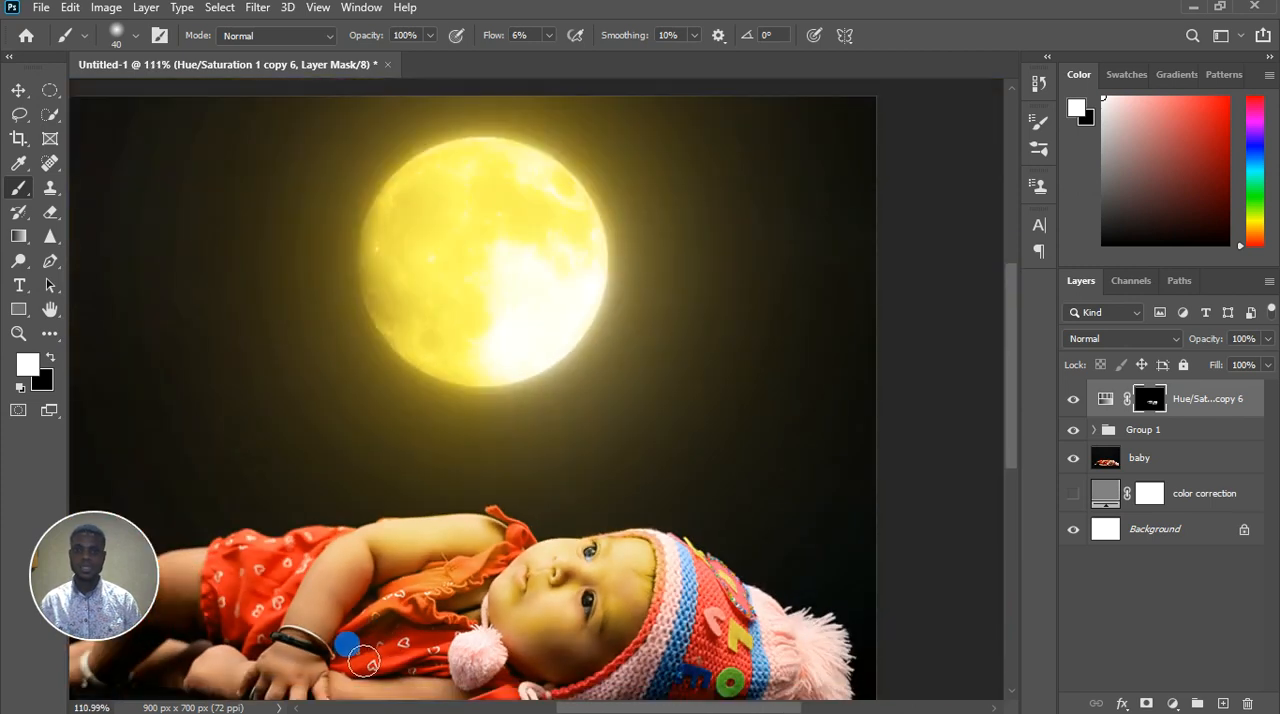
# Paint the golden tint softly over the elbow and forearm of the baby's raised arm
pyautogui.scroll(4, 370, 668)
pyautogui.scroll(2, 370, 668)
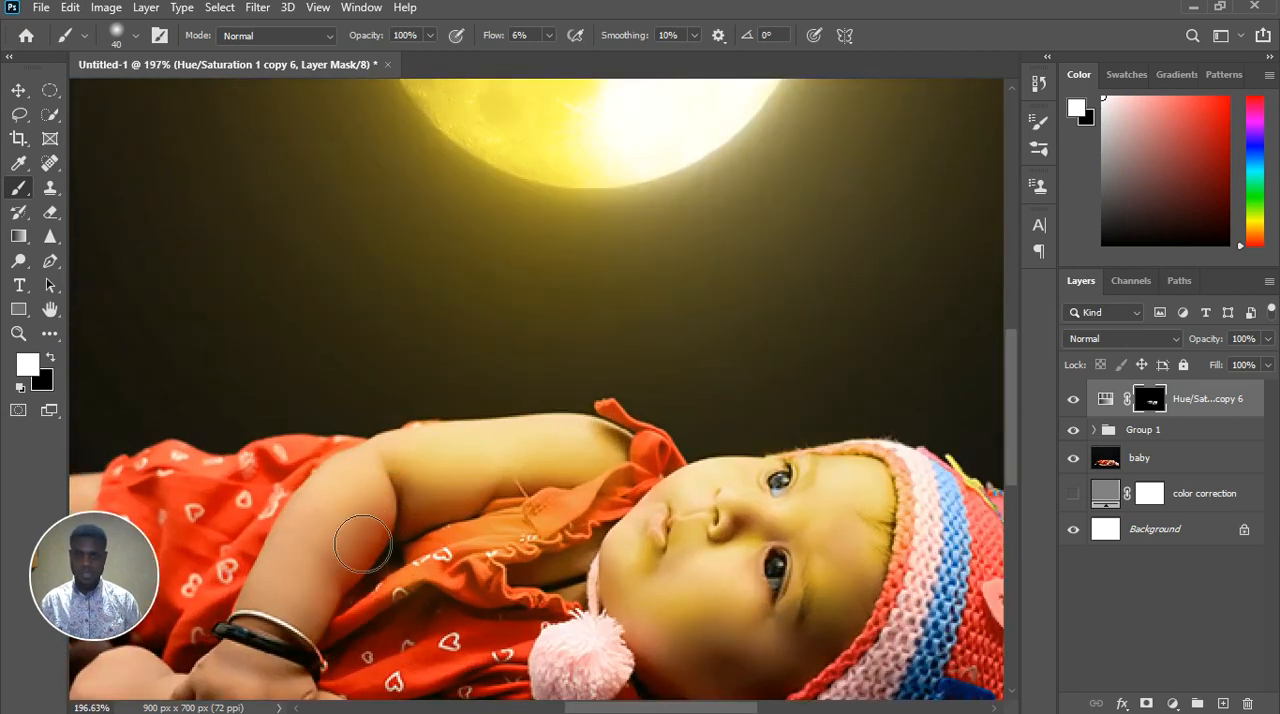
pyautogui.moveTo(372, 572)
pyautogui.mouseDown()
pyautogui.moveTo(392, 509)
pyautogui.moveTo(349, 530)
pyautogui.moveTo(334, 522)
pyautogui.moveTo(363, 507)
pyautogui.moveTo(302, 581)
pyautogui.moveTo(386, 513)
pyautogui.moveTo(346, 595)
pyautogui.moveTo(413, 541)
pyautogui.moveTo(430, 548)
pyautogui.moveTo(415, 535)
pyautogui.moveTo(425, 518)
pyautogui.moveTo(394, 604)
pyautogui.mouseUp()
pyautogui.scroll(-4, 428, 600)
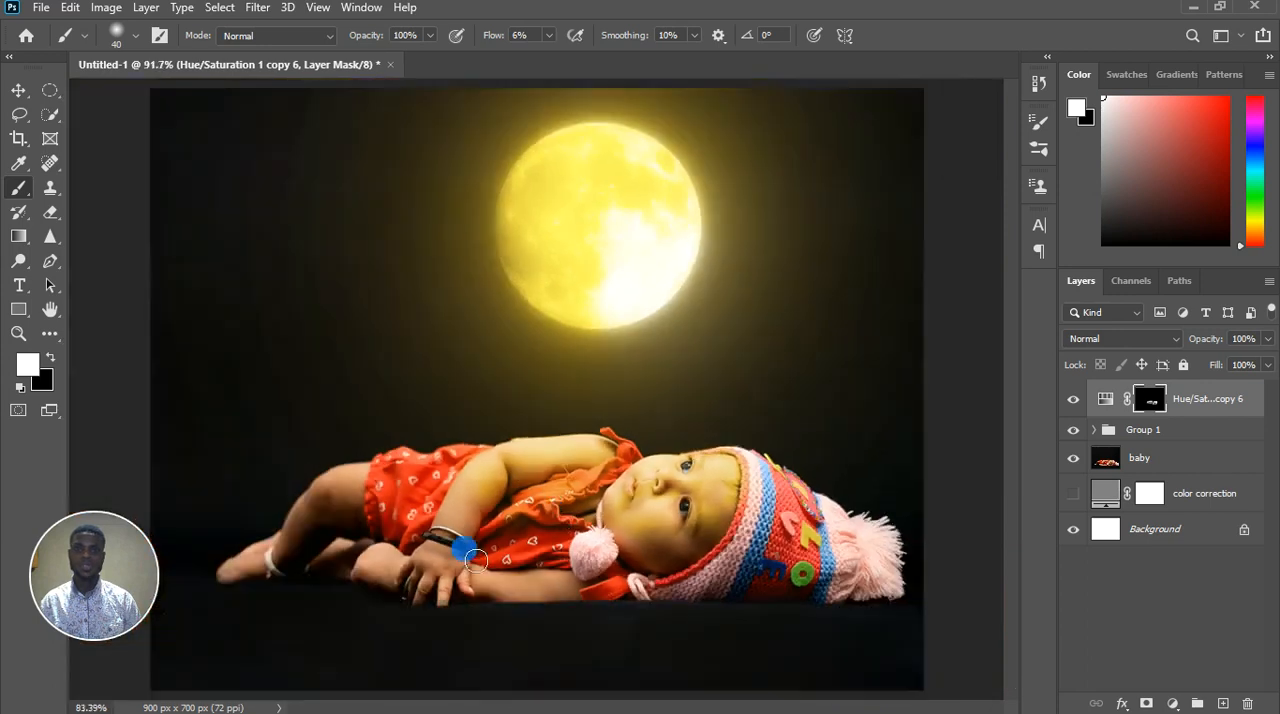
# Paint the golden tint over the lower dress front, the pom-pom and the arm resting on the ground, enlarging the brush to 70
pyautogui.scroll(2, 566, 556)
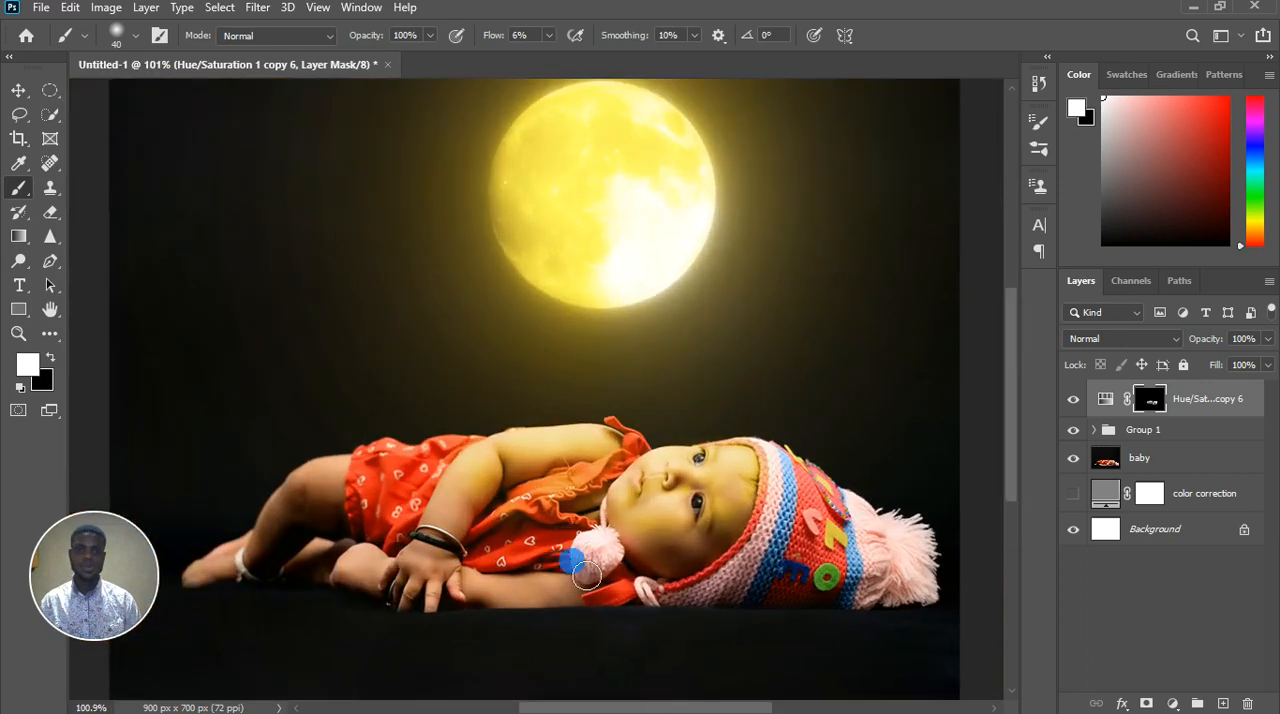
pyautogui.scroll(2, 593, 556)
pyautogui.scroll(1, 561, 604)
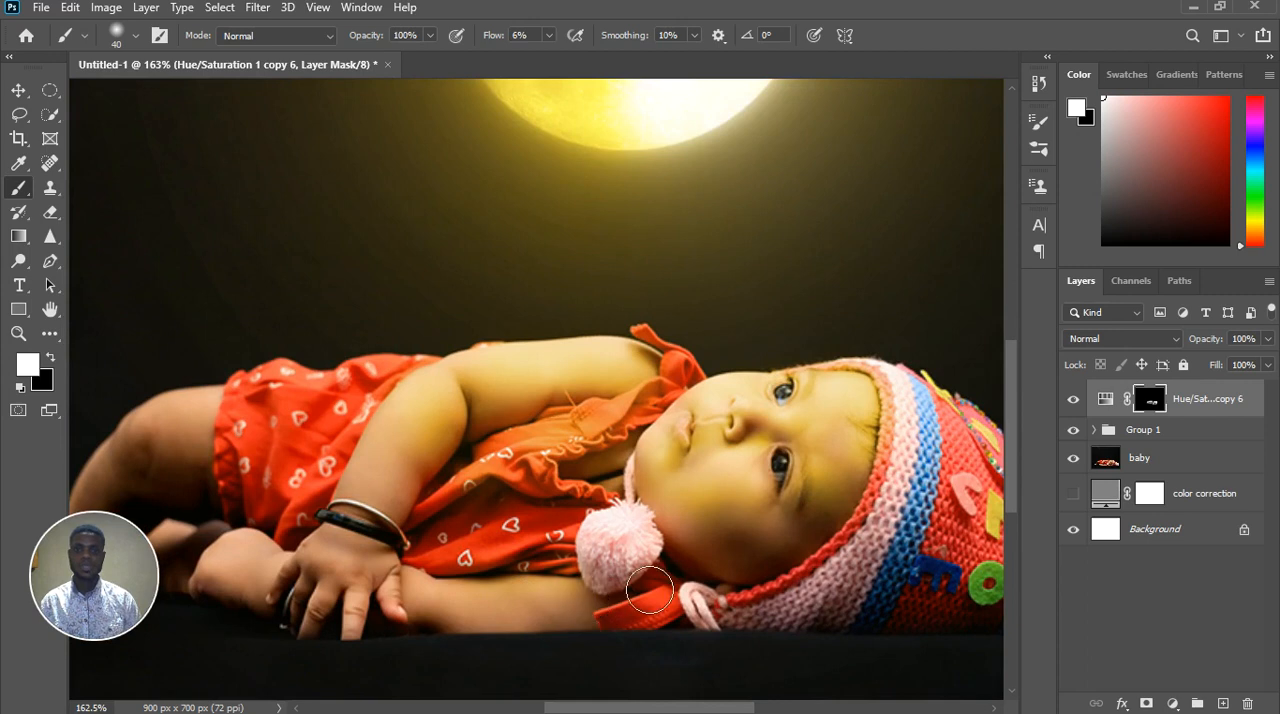
pyautogui.moveTo(648, 562)
pyautogui.mouseDown()
pyautogui.moveTo(615, 563)
pyautogui.moveTo(666, 572)
pyautogui.moveTo(665, 590)
pyautogui.moveTo(590, 573)
pyautogui.moveTo(513, 583)
pyautogui.moveTo(560, 557)
pyautogui.mouseUp()
pyautogui.press(']')
pyautogui.press(']')
pyautogui.press(']')
pyautogui.scroll(-2, 546, 543)
pyautogui.scroll(-1, 546, 543)
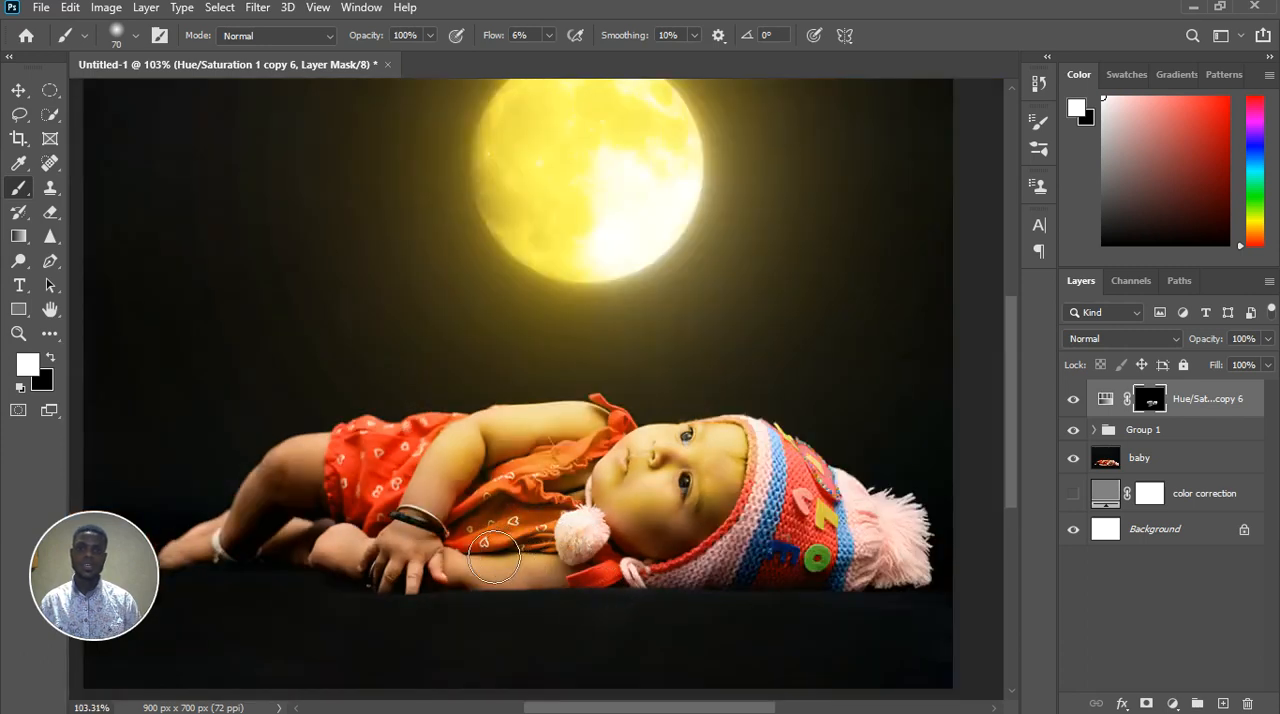
# Paint black on the mask over the shadowed folds of the lower dress front, reducing the brush to size 15
pyautogui.scroll(6, 500, 545)
pyautogui.press('[')
pyautogui.press('[')
pyautogui.press('[')
pyautogui.press('[')
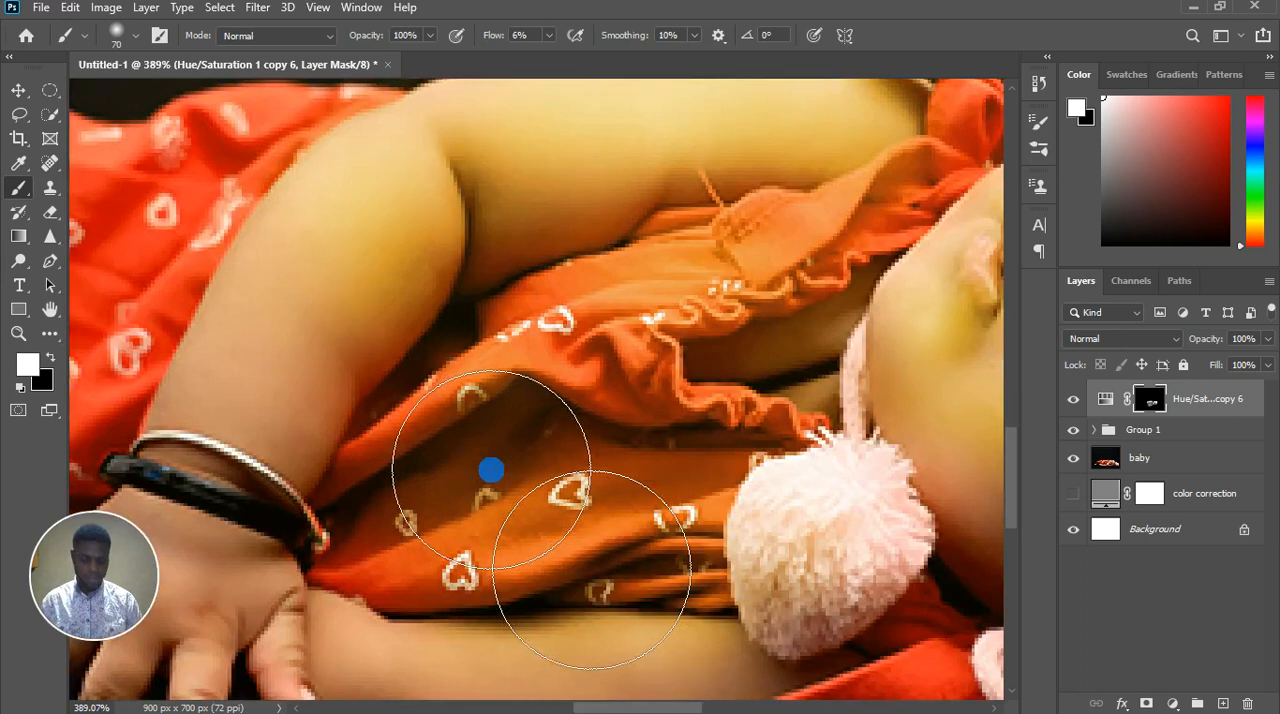
pyautogui.press('x')
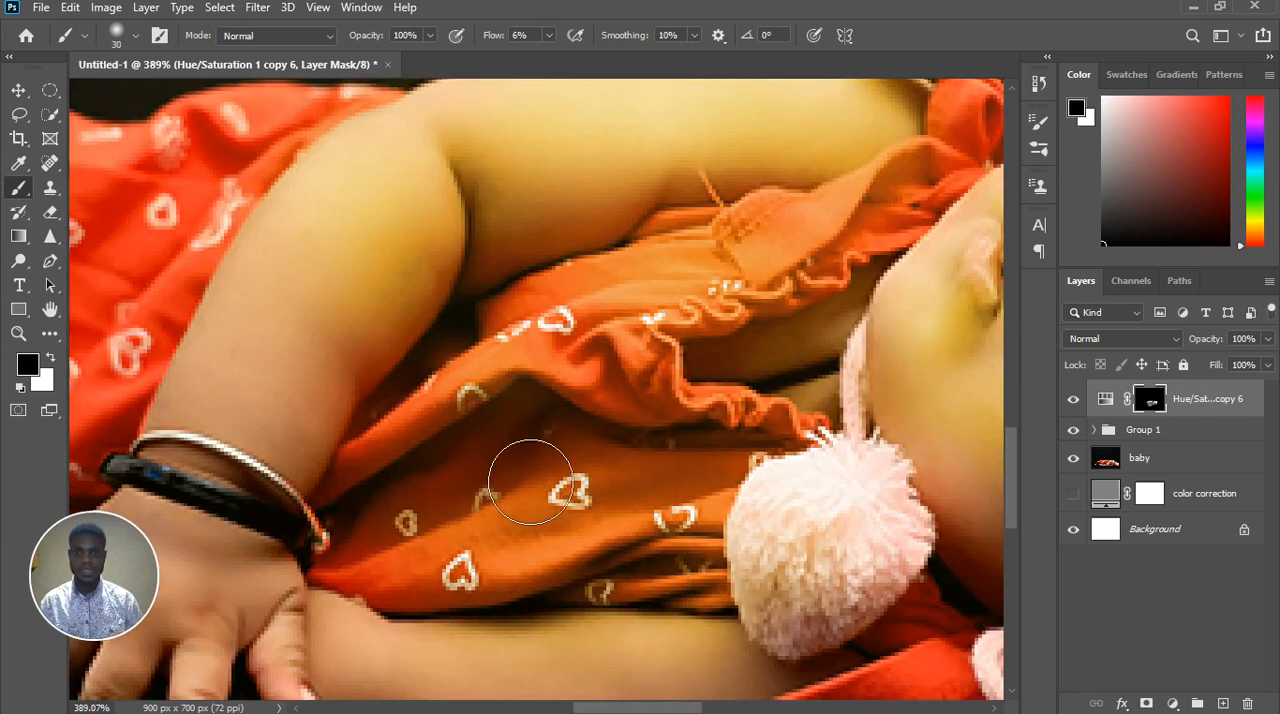
pyautogui.press('[')
pyautogui.press('[')
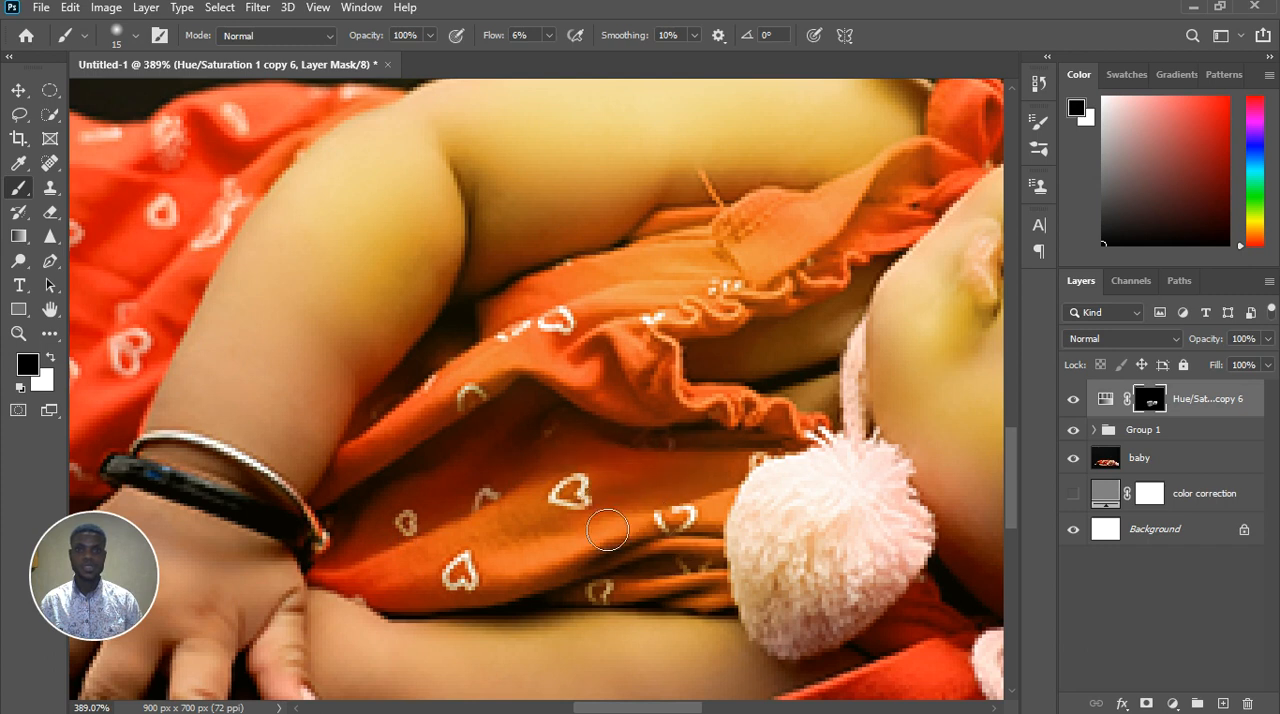
# Raise the brush flow to 22% and paint black on the mask over the dress folds beneath the raised arm
pyautogui.click(548, 35)
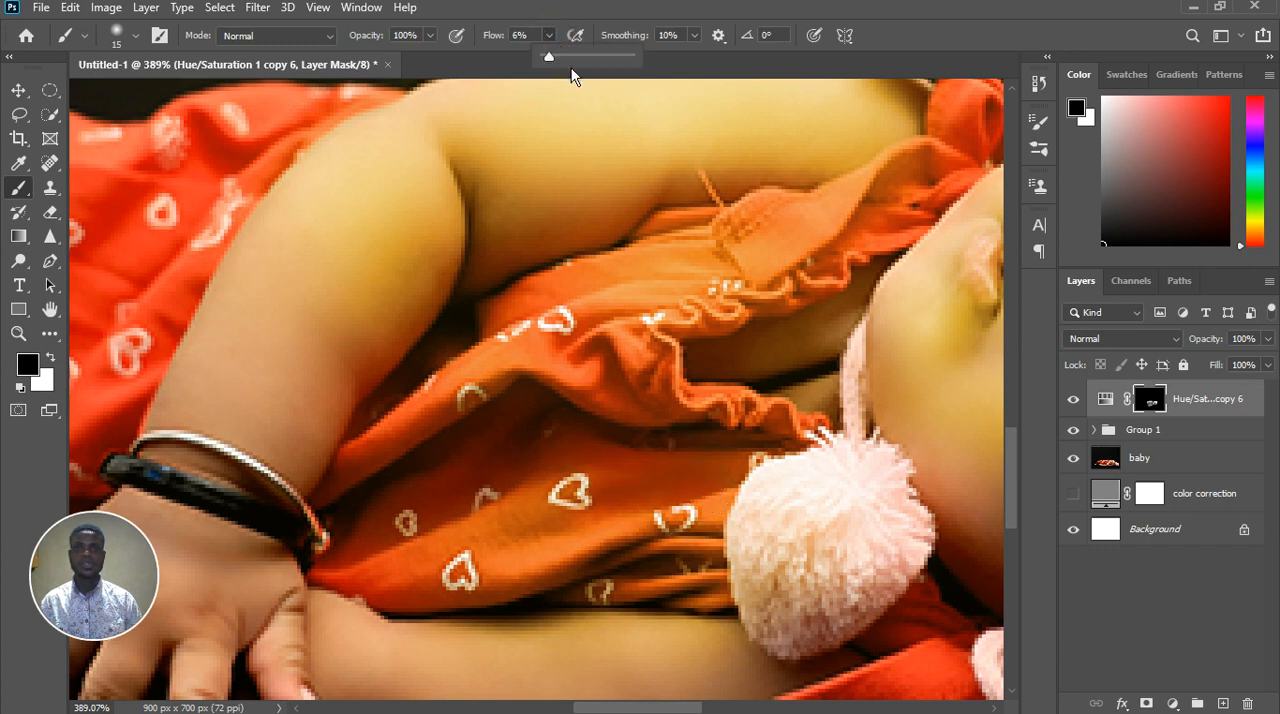
pyautogui.moveTo(546, 56); pyautogui.dragTo(562, 56)
pyautogui.click(565, 462)
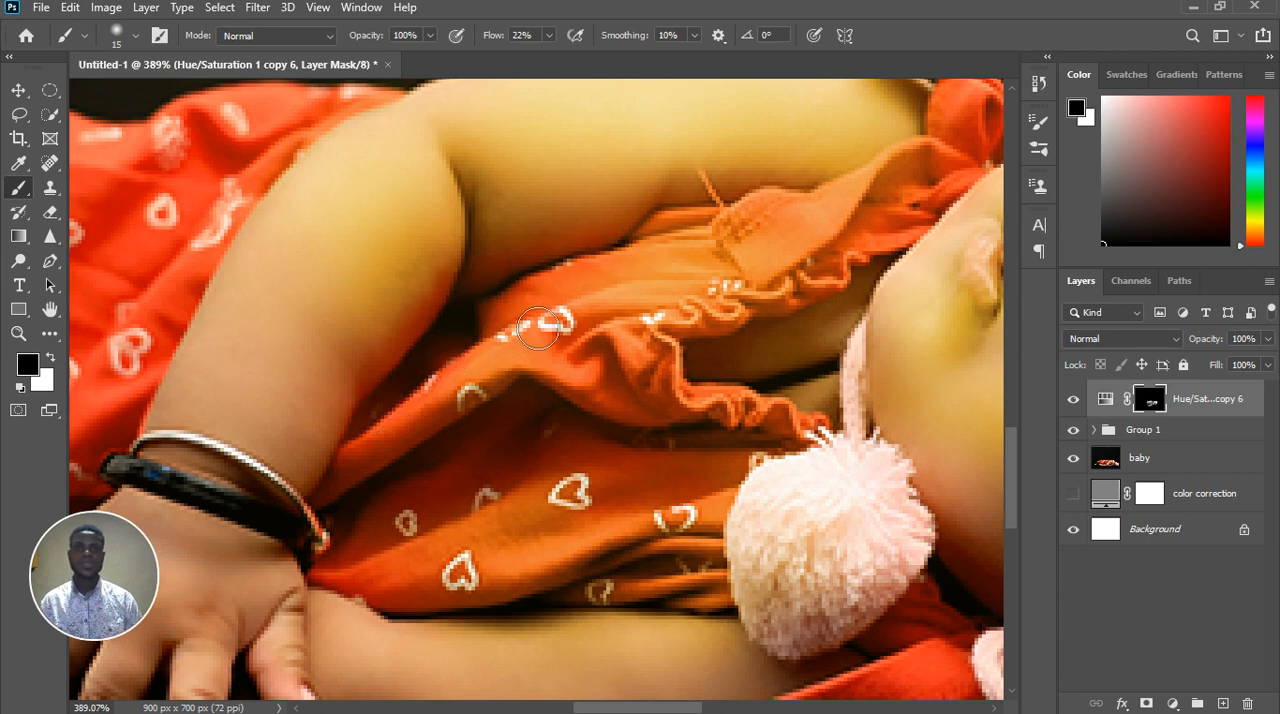
pyautogui.moveTo(586, 281); pyautogui.dragTo(644, 277)
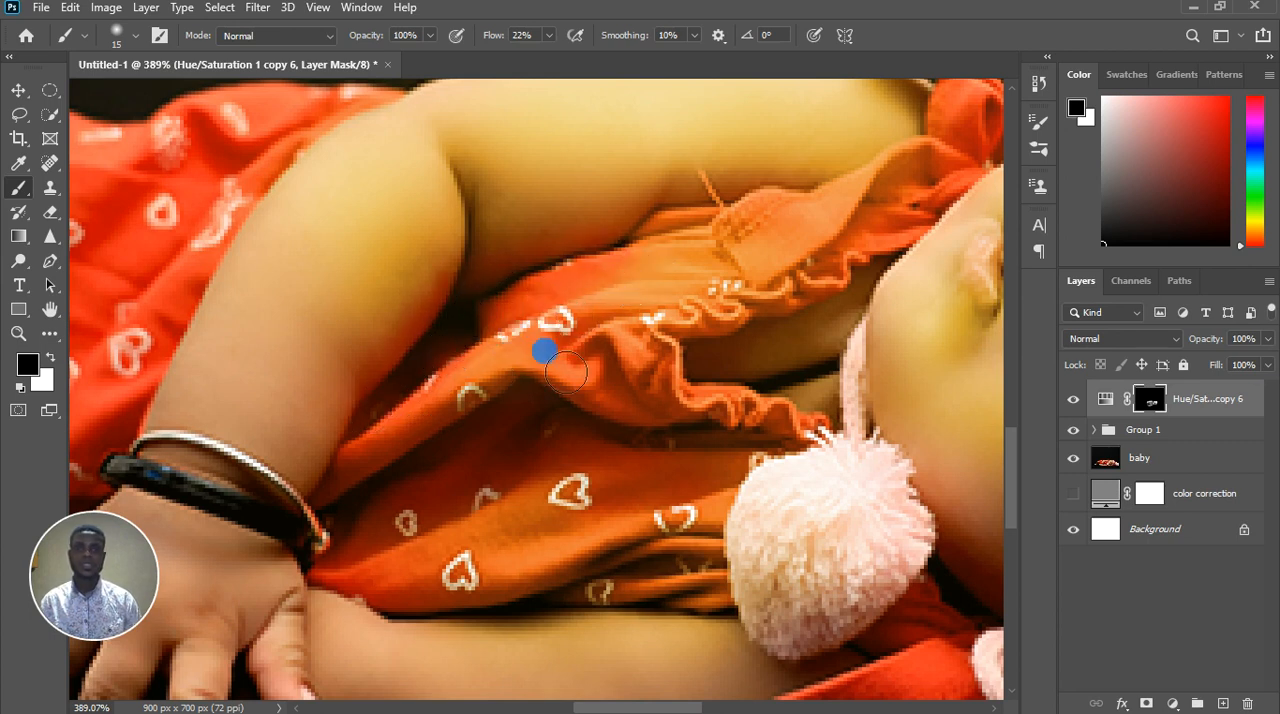
# Paint white at 22% flow over the upper dress front between the raised arm and the ruffled neckline
pyautogui.press('x')
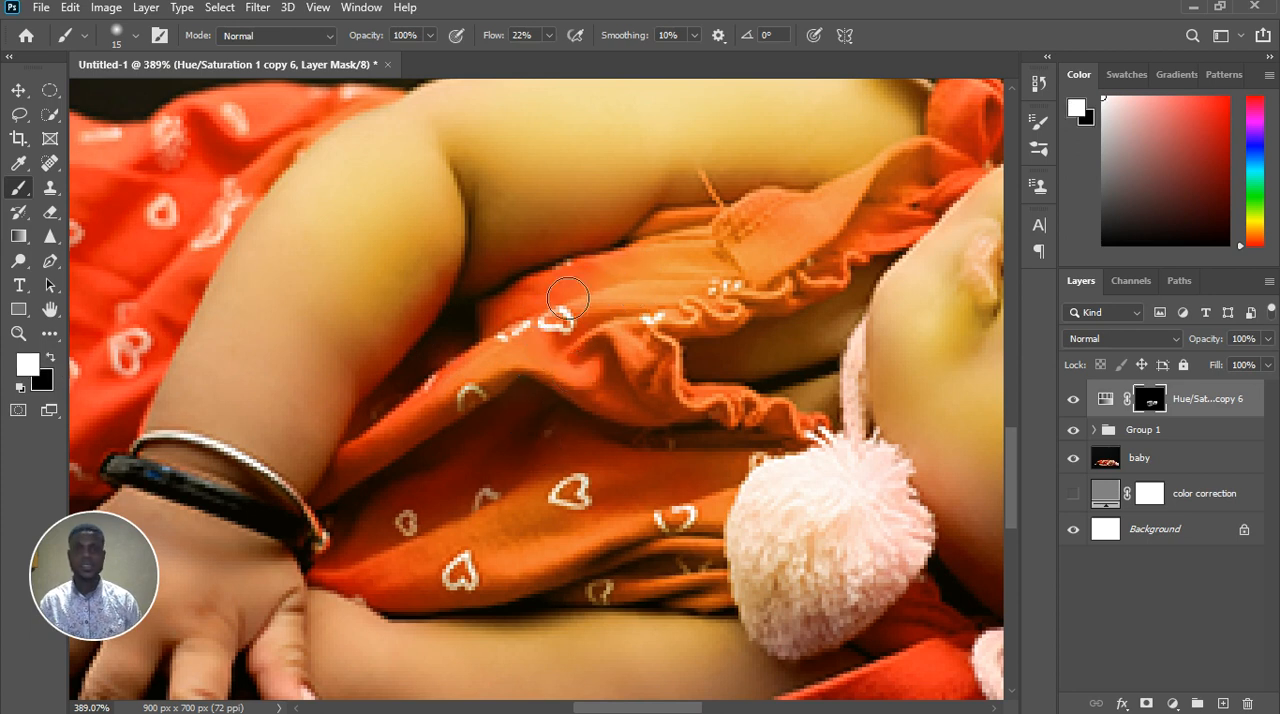
pyautogui.moveTo(577, 304)
pyautogui.mouseDown()
pyautogui.moveTo(520, 331)
pyautogui.moveTo(590, 298)
pyautogui.moveTo(600, 340)
pyautogui.moveTo(575, 380)
pyautogui.moveTo(609, 266)
pyautogui.moveTo(766, 232)
pyautogui.moveTo(810, 238)
pyautogui.moveTo(848, 200)
pyautogui.moveTo(773, 301)
pyautogui.mouseUp()
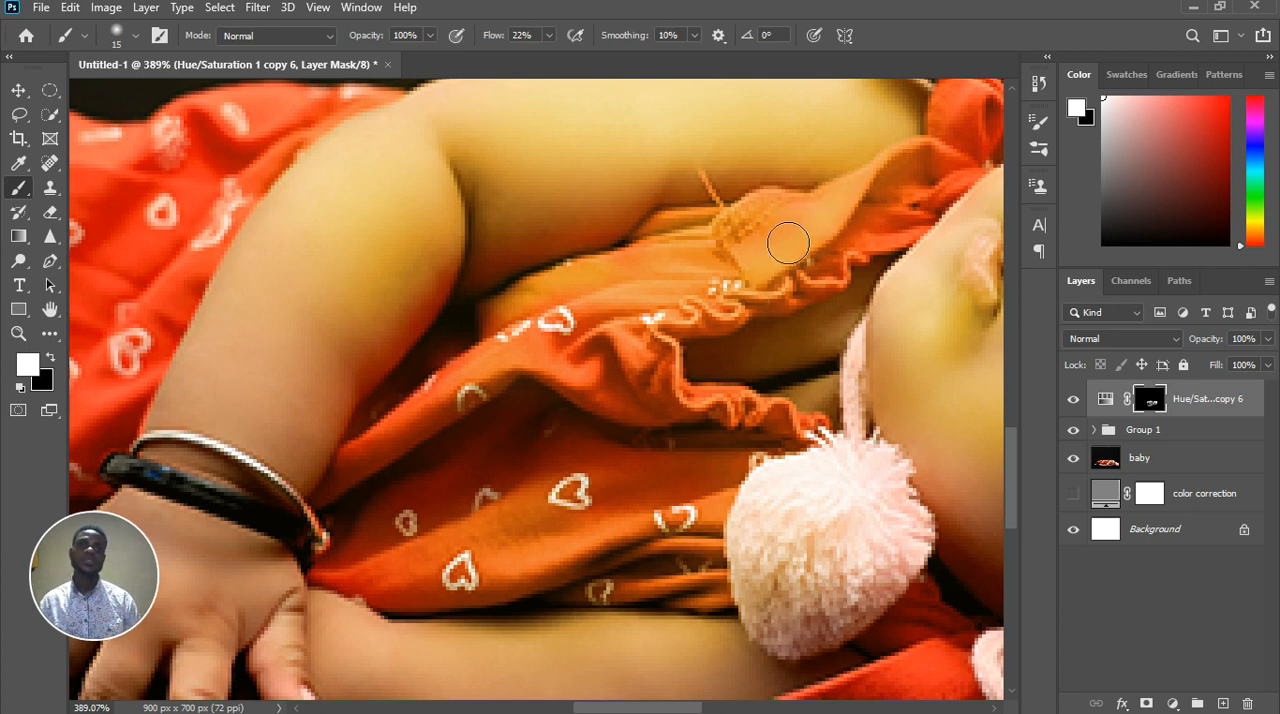
pyautogui.scroll(-5, 583, 397)
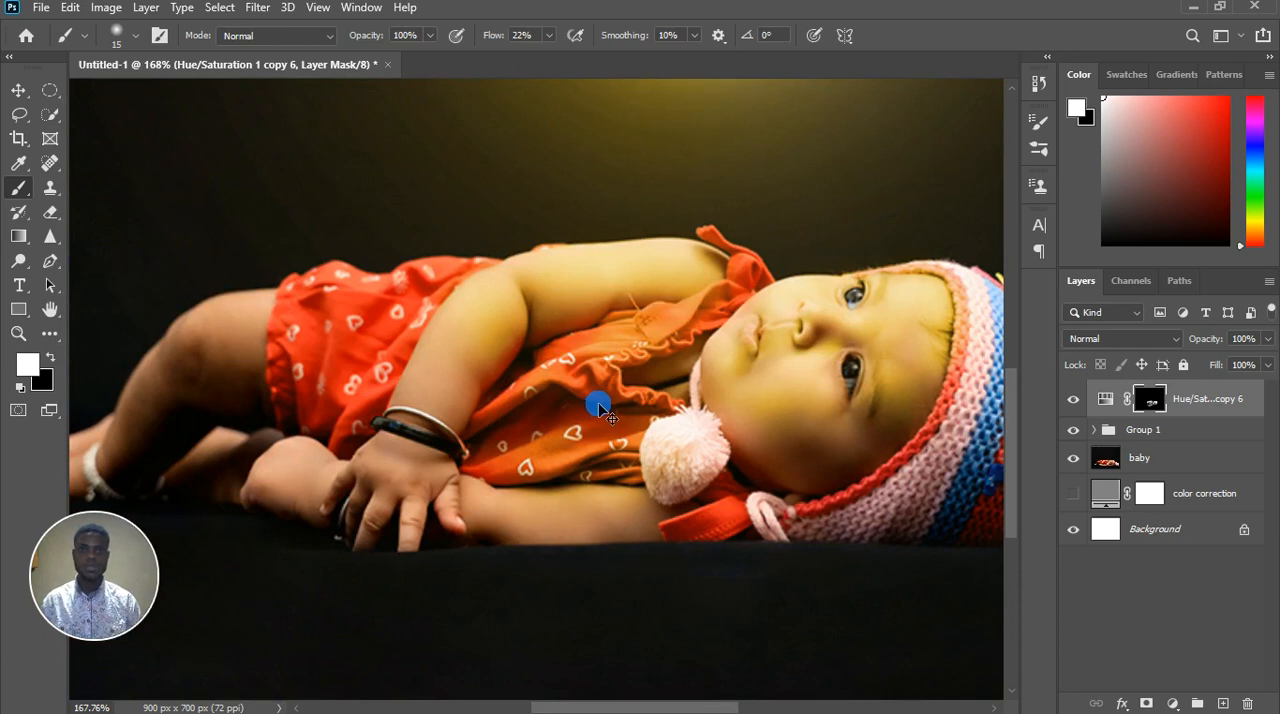
pyautogui.scroll(5, 599, 404)
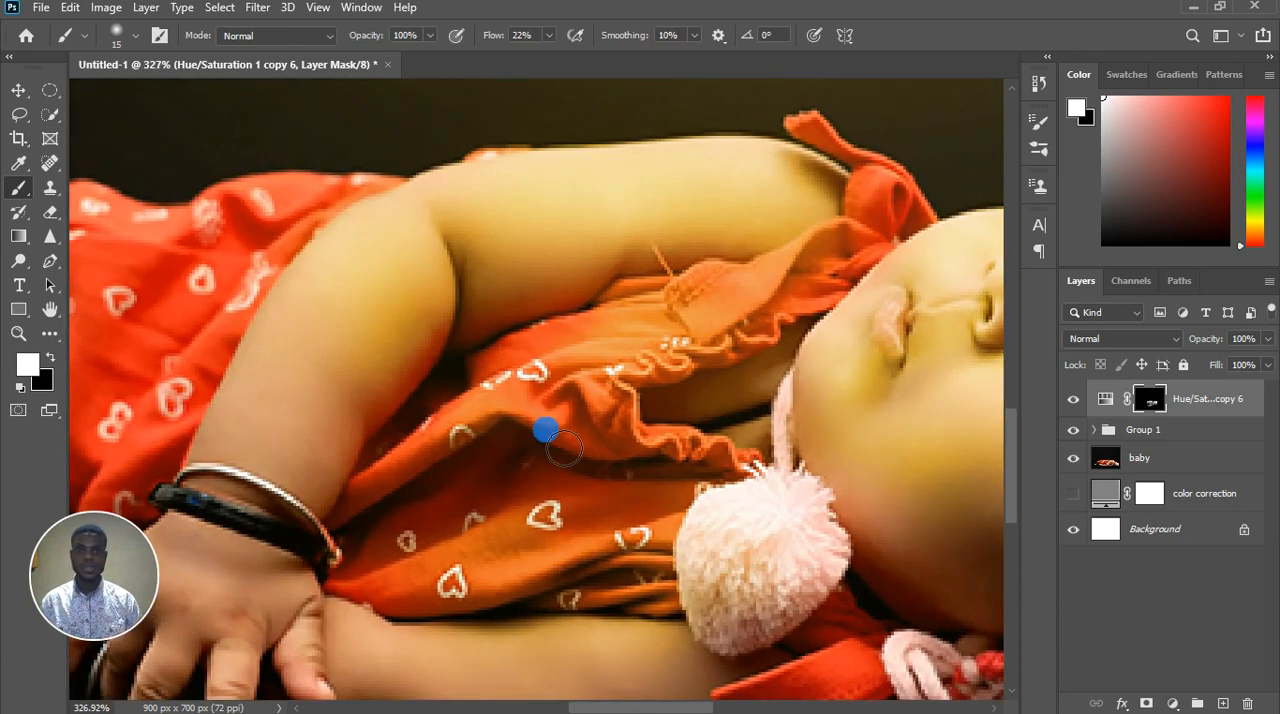
pyautogui.scroll(-1, 555, 470)
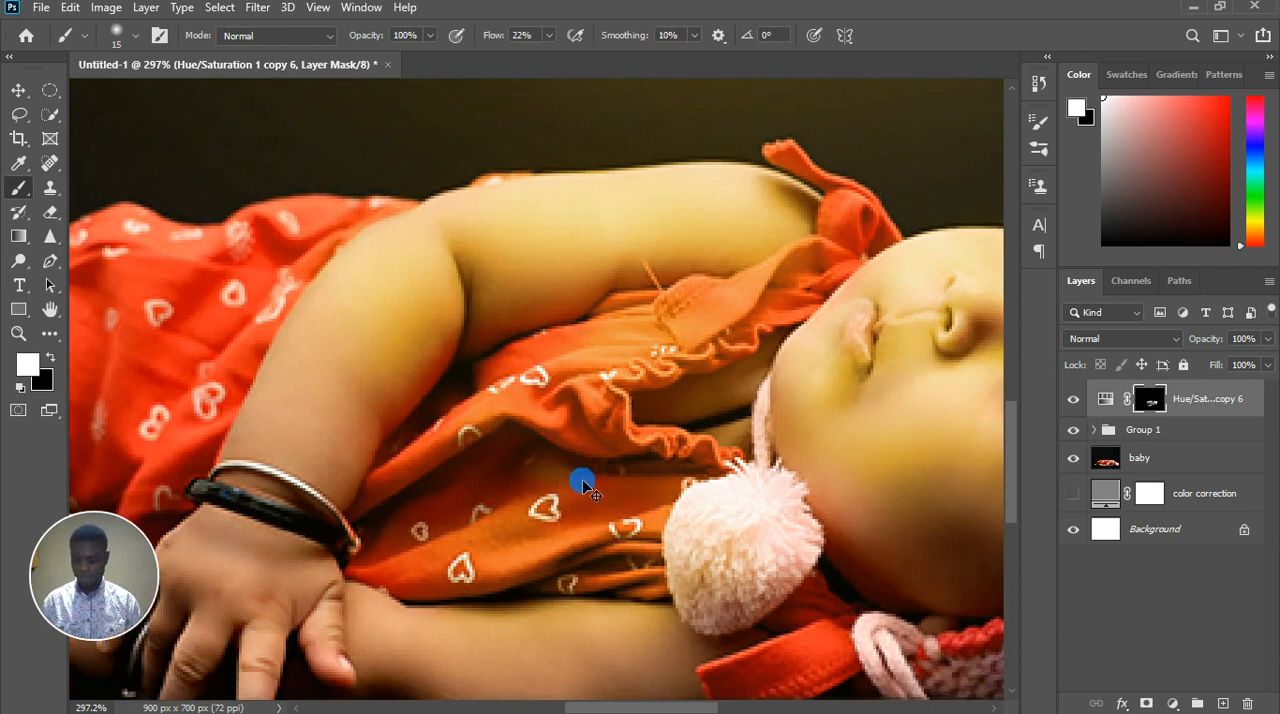
# Paint black on the mask along the shadowed lower edge of the dress above the resting arm, reducing the brush to size 10
pyautogui.press('x')
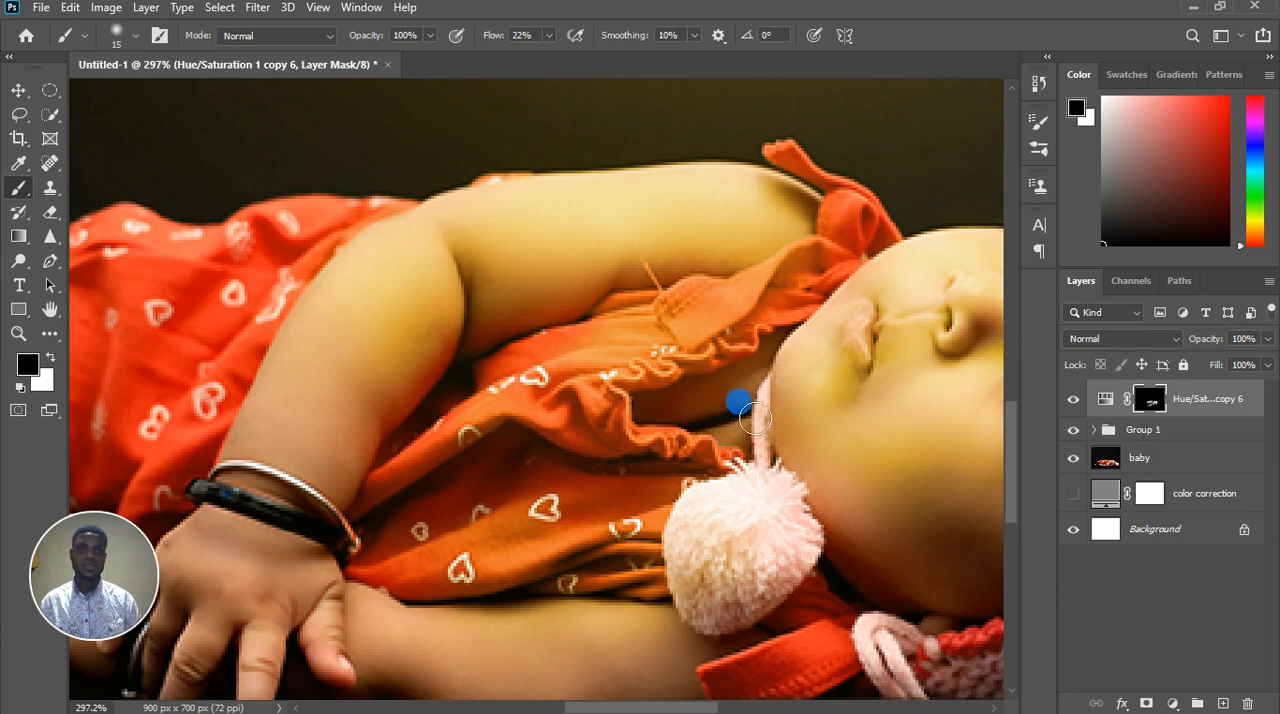
pyautogui.scroll(-6, 752, 422)
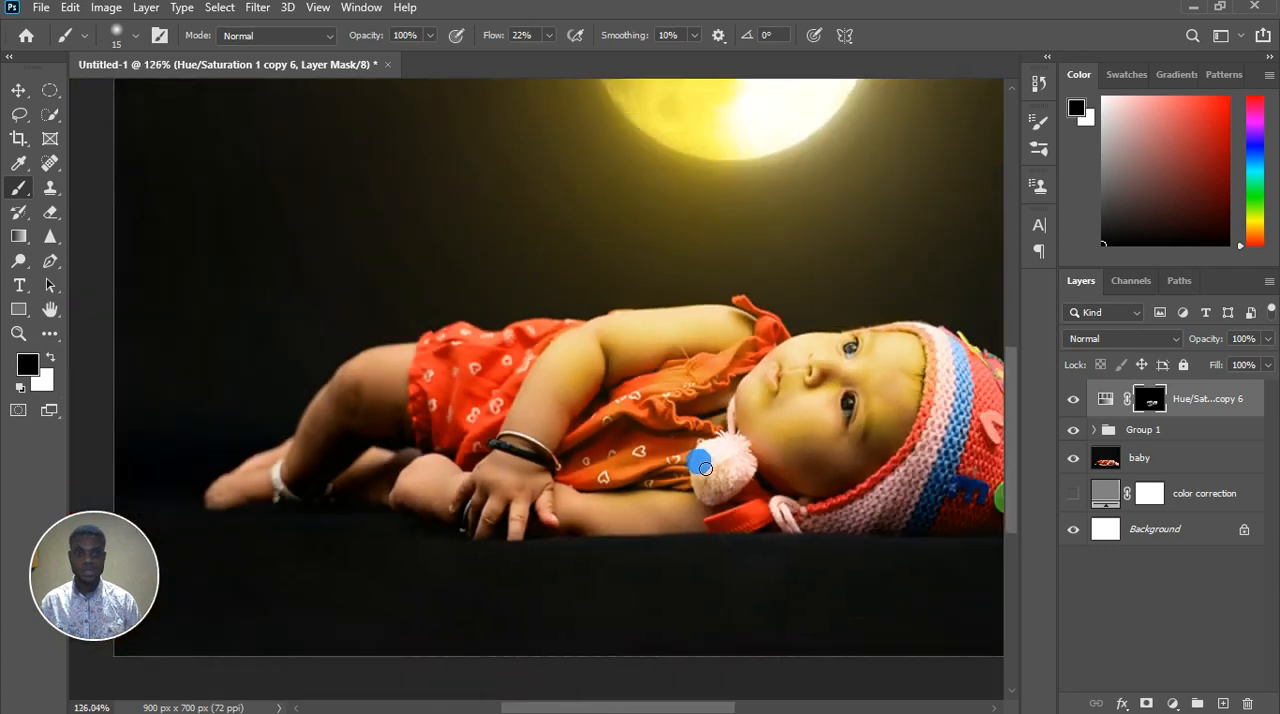
pyautogui.scroll(6, 705, 468)
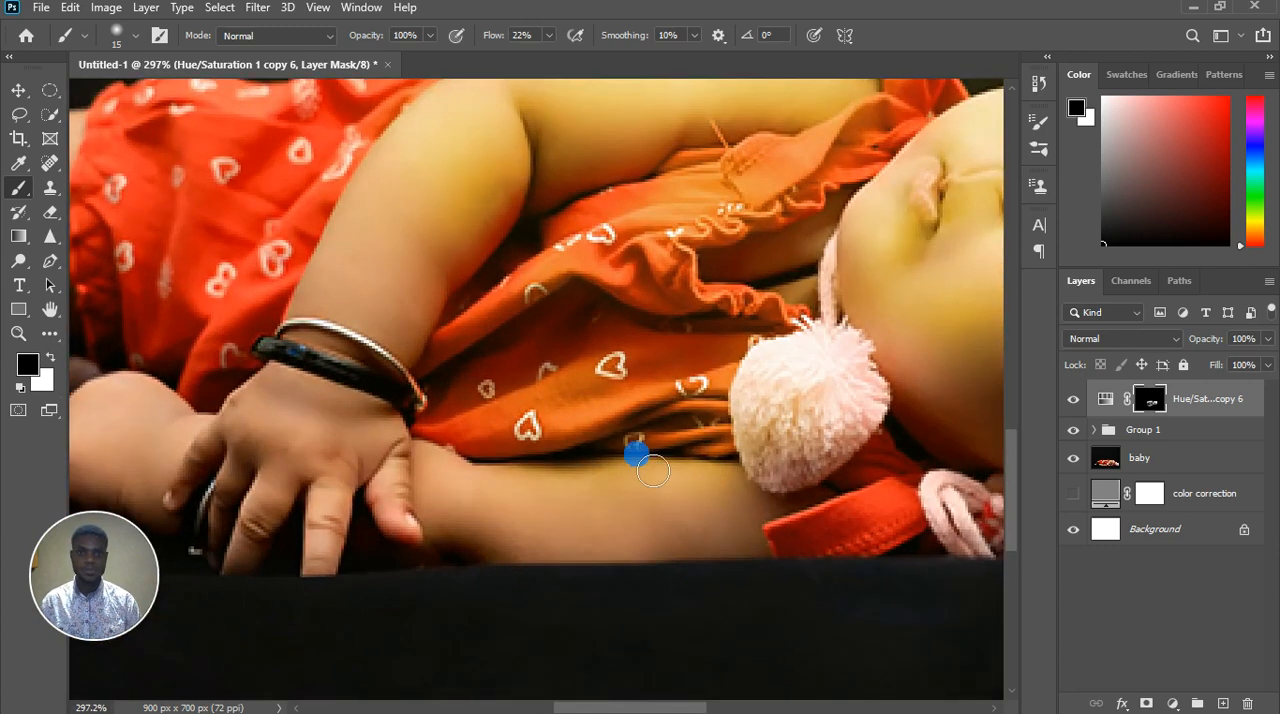
pyautogui.press('[')
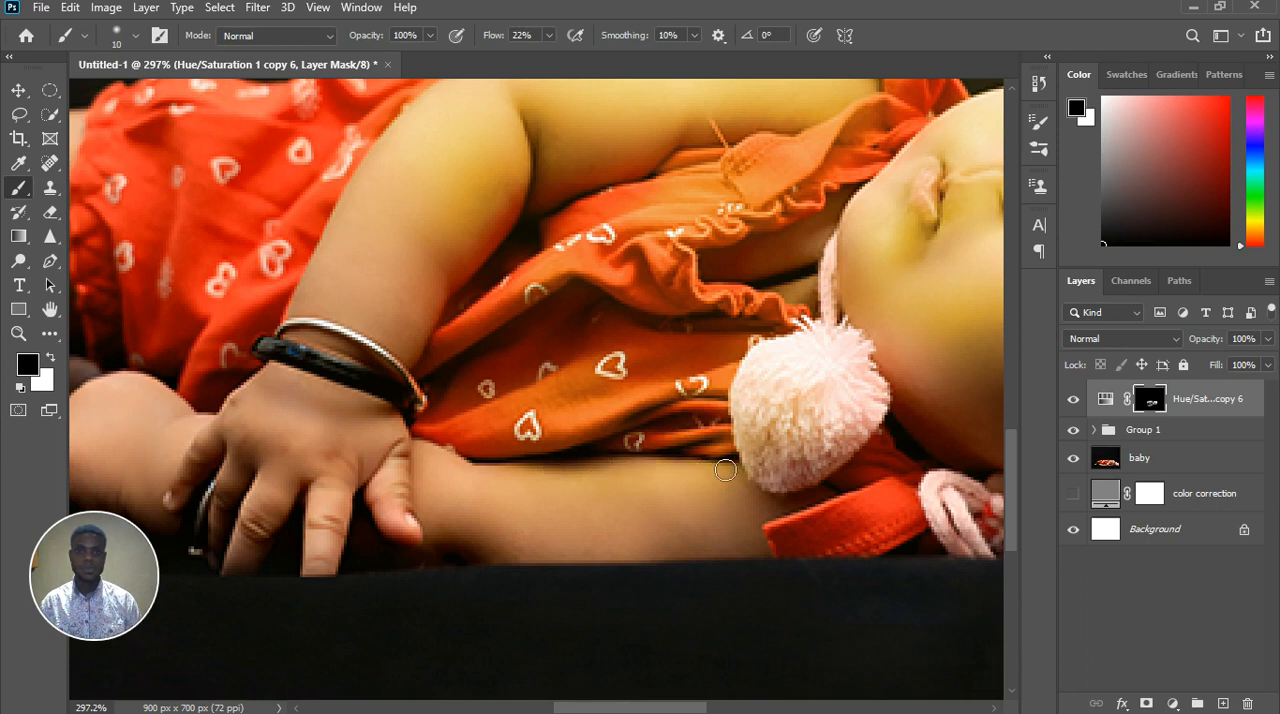
pyautogui.scroll(-4, 601, 459)
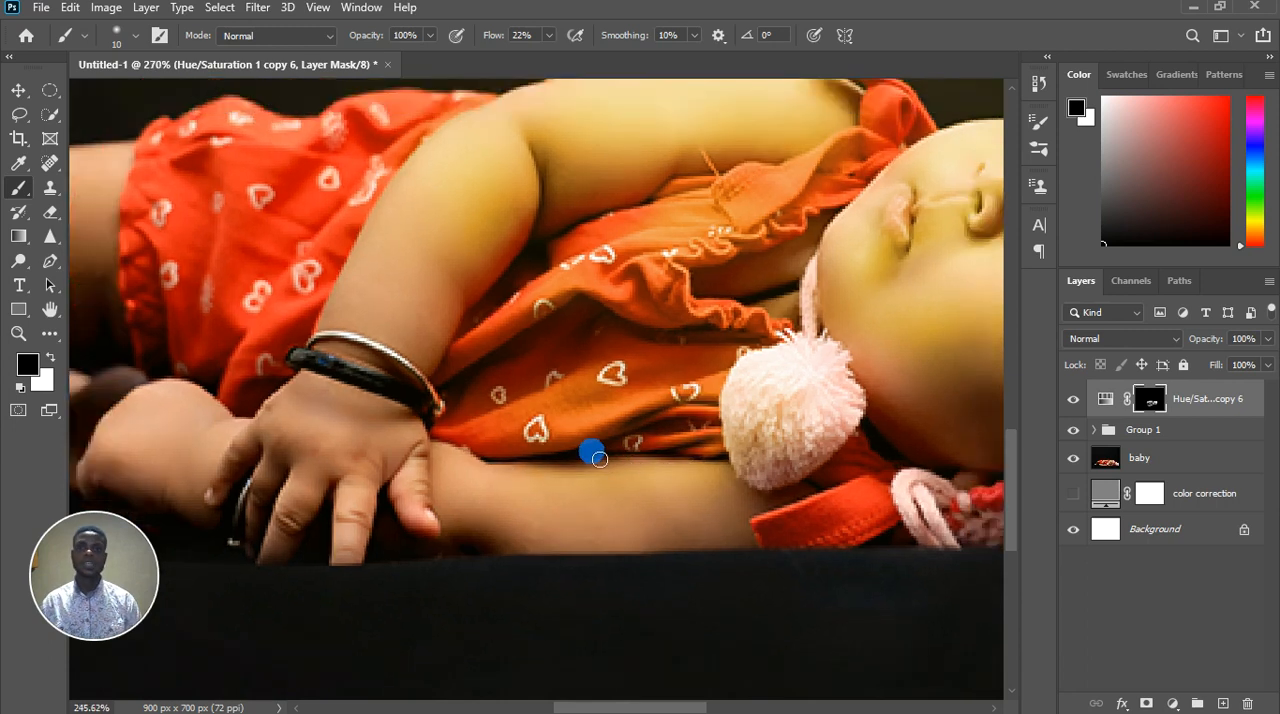
pyautogui.scroll(3, 453, 328)
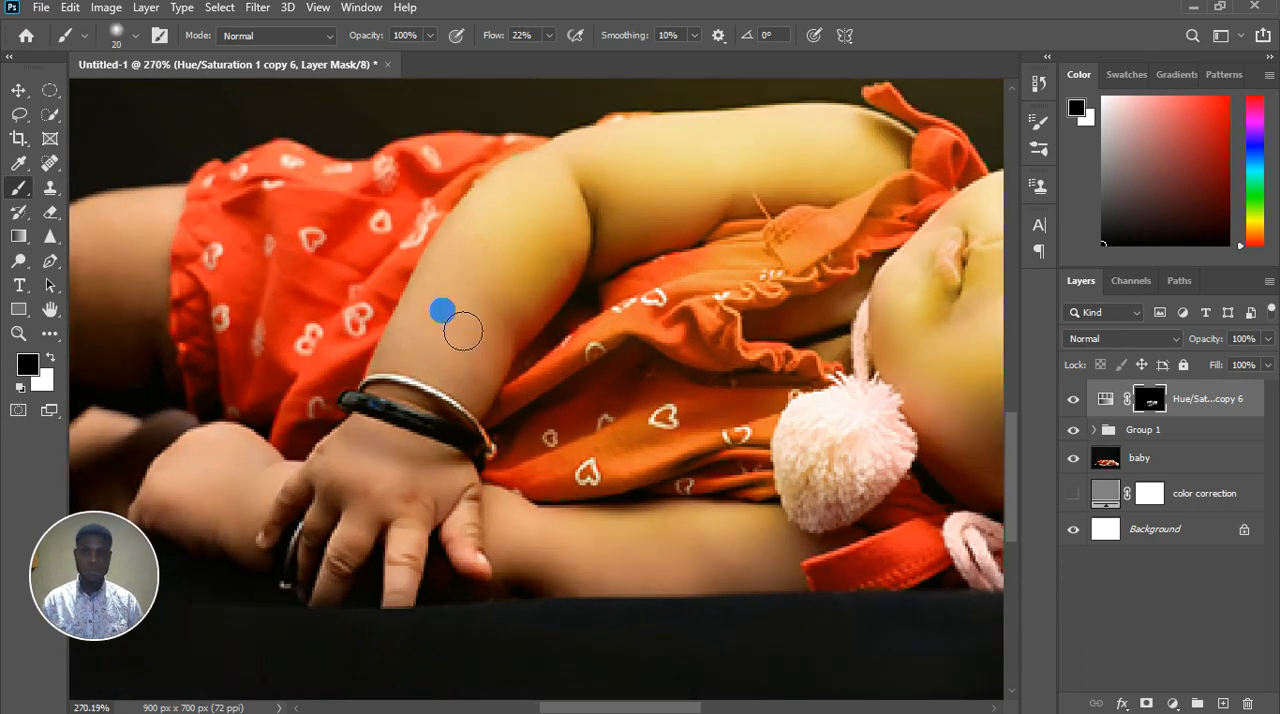
# Paint white softly over the forearm of the raised arm with a size 35 brush at 3% flow
pyautogui.press(']')
pyautogui.press(']')
pyautogui.press(']')
pyautogui.press('x')
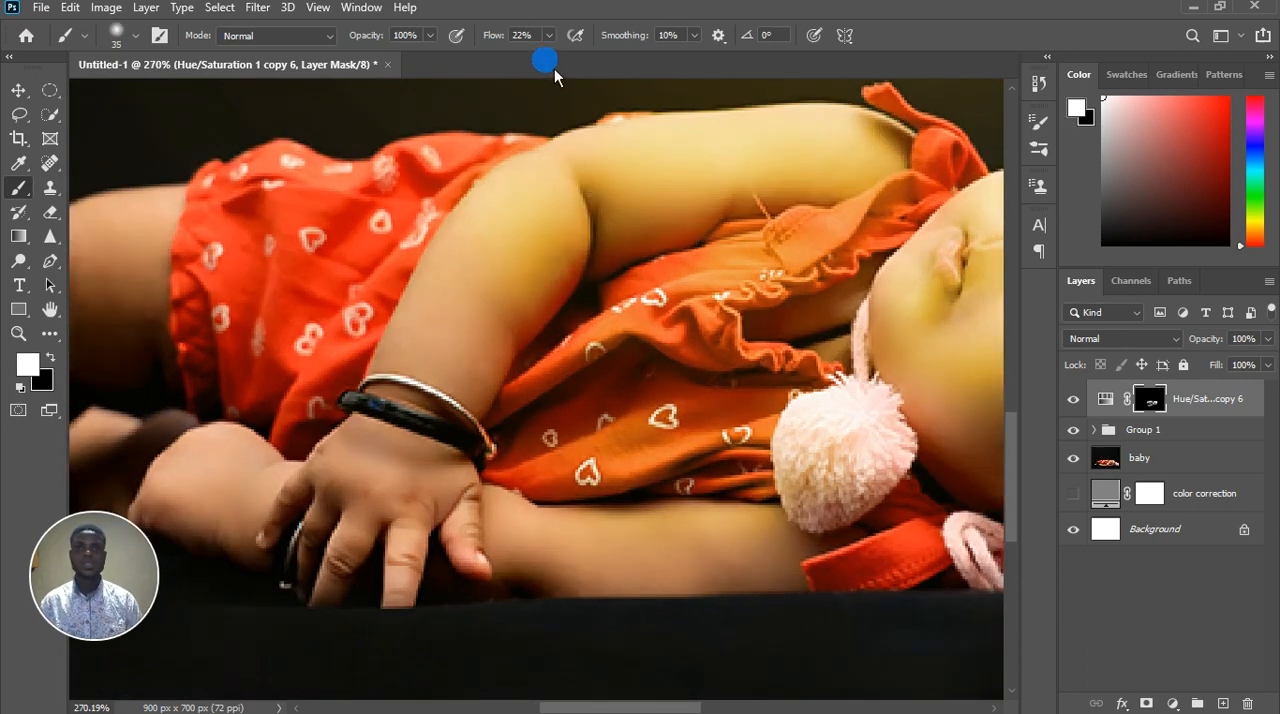
pyautogui.click(517, 275)
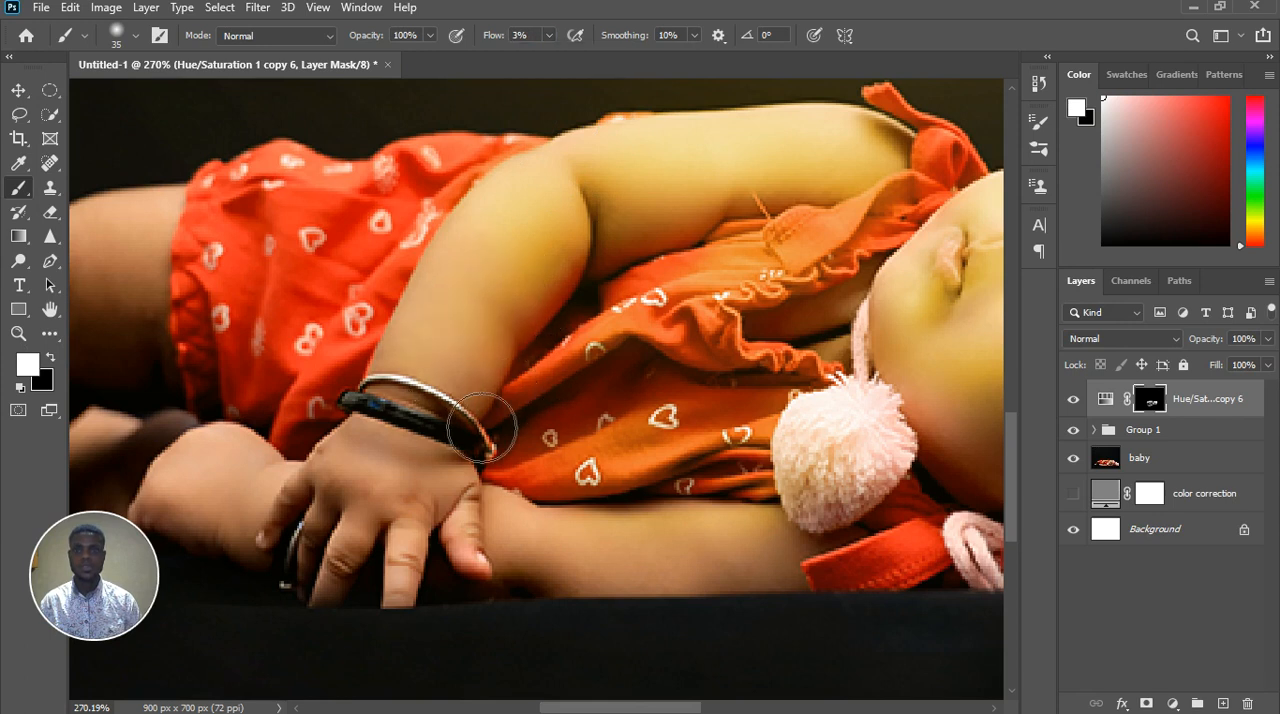
pyautogui.moveTo(527, 246)
pyautogui.mouseDown()
pyautogui.moveTo(565, 280)
pyautogui.moveTo(540, 345)
pyautogui.mouseUp()
pyautogui.press('x')
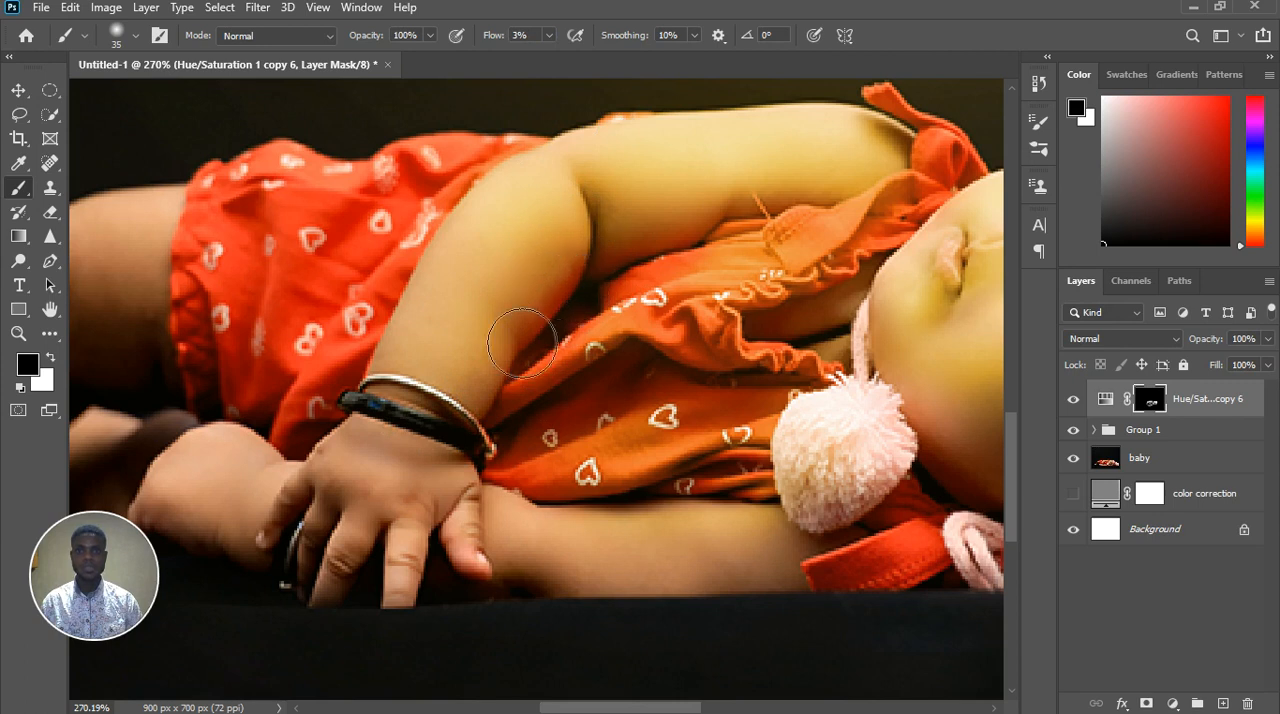
pyautogui.scroll(-4, 470, 333)
pyautogui.scroll(-2, 493, 355)
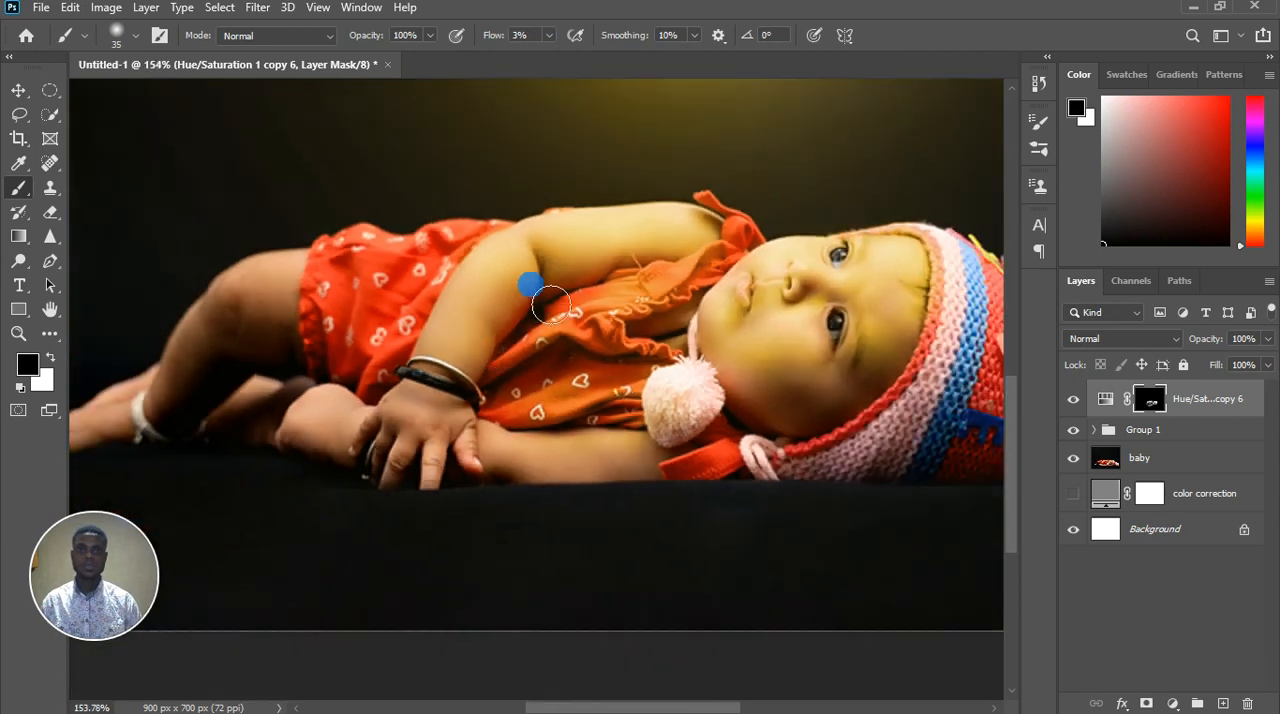
pyautogui.scroll(5, 528, 286)
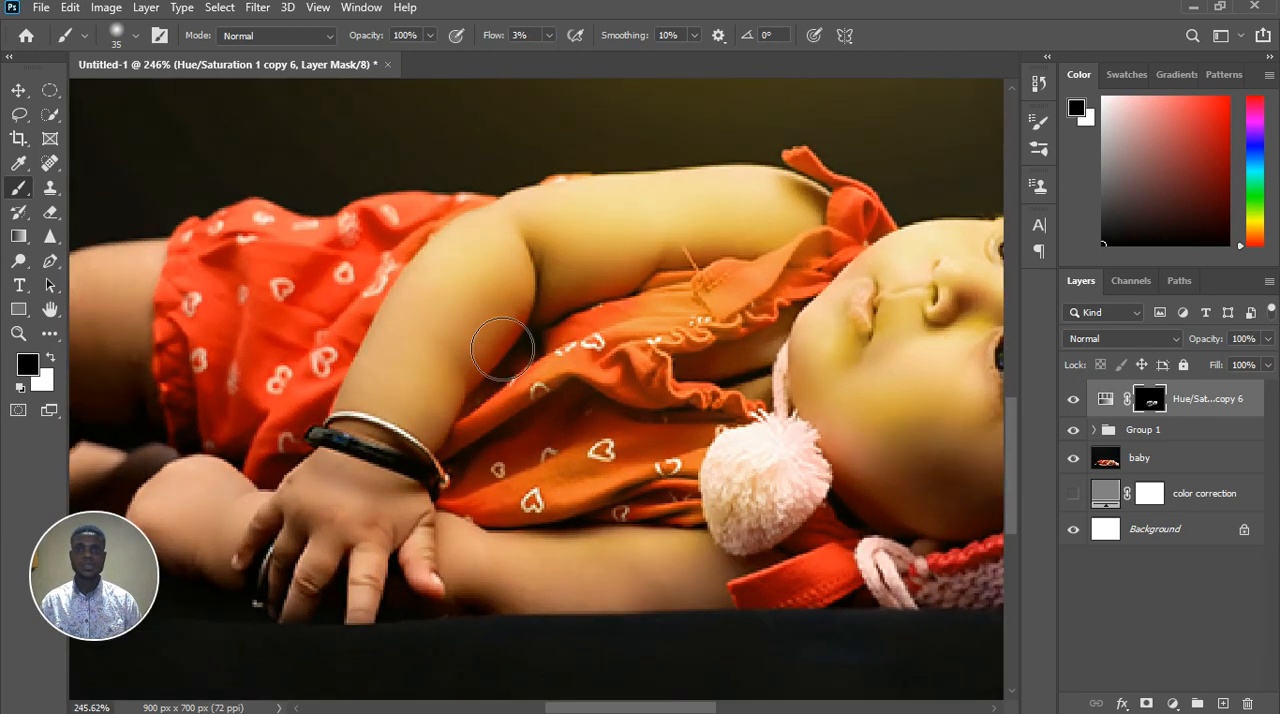
pyautogui.scroll(-3, 440, 365)
pyautogui.scroll(-2, 485, 378)
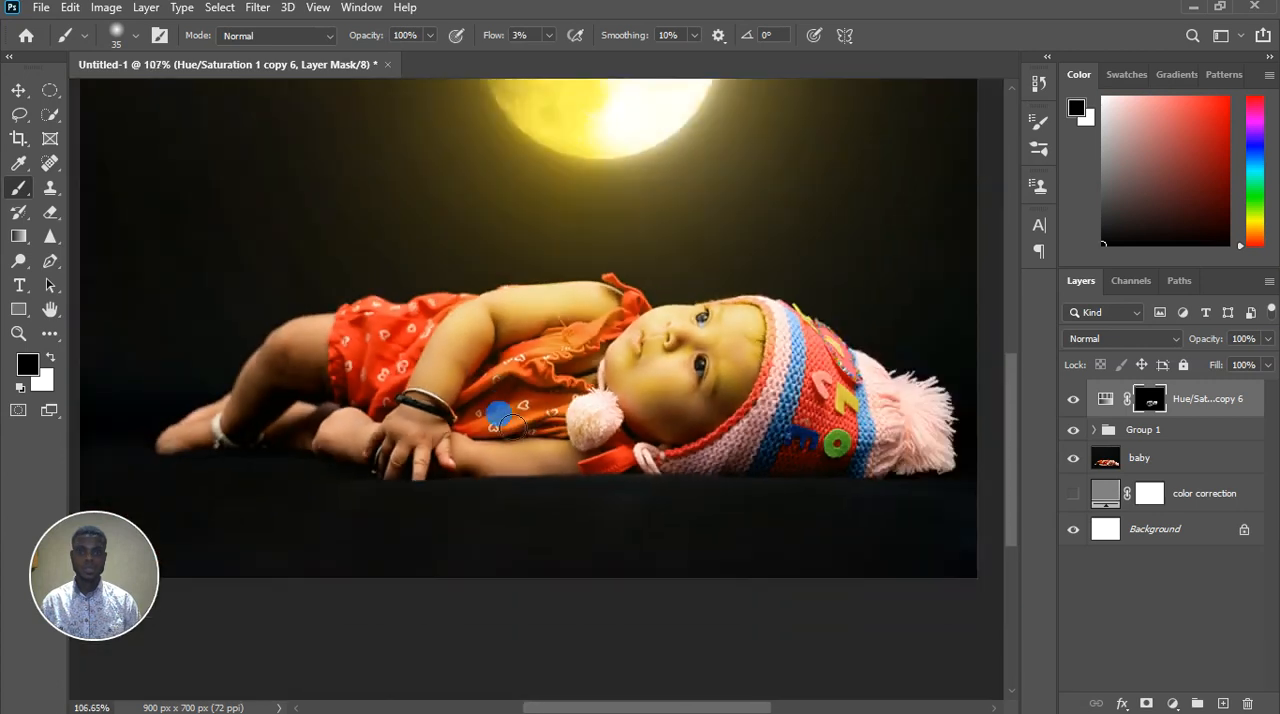
# Paint the golden tint in white at 3% flow along the arm resting on the ground
pyautogui.scroll(5, 530, 482)
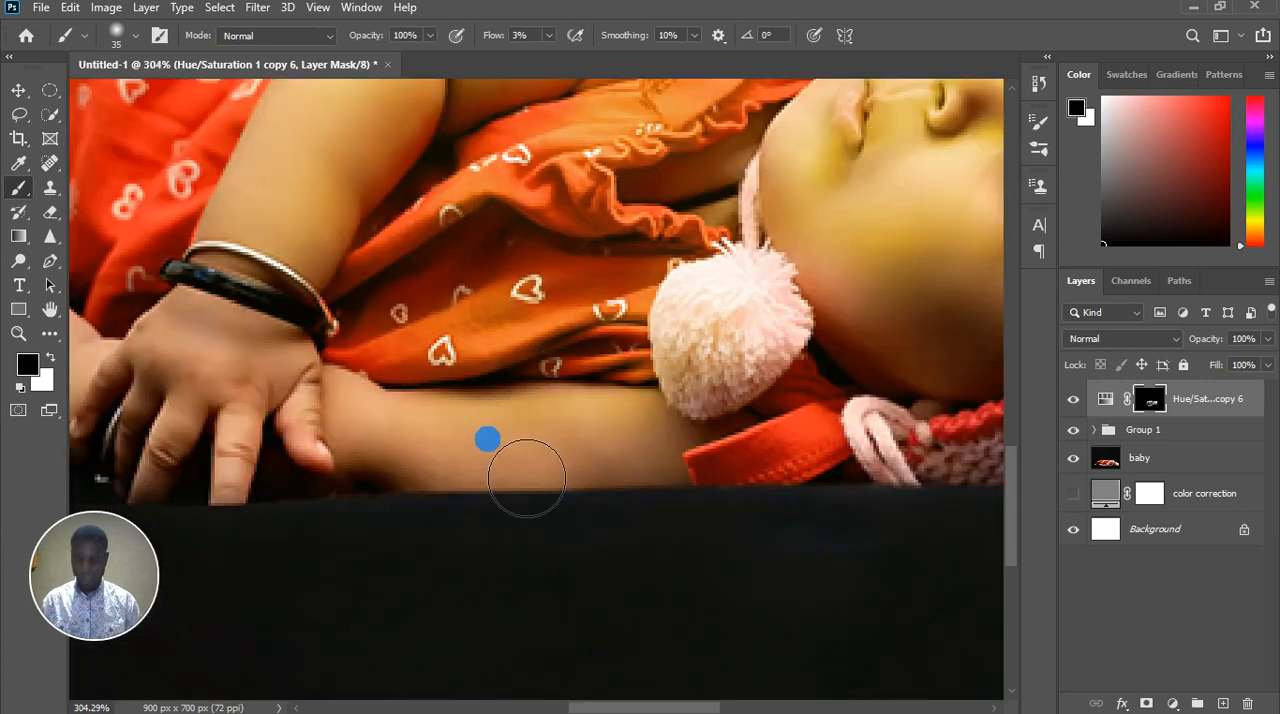
pyautogui.press('x')
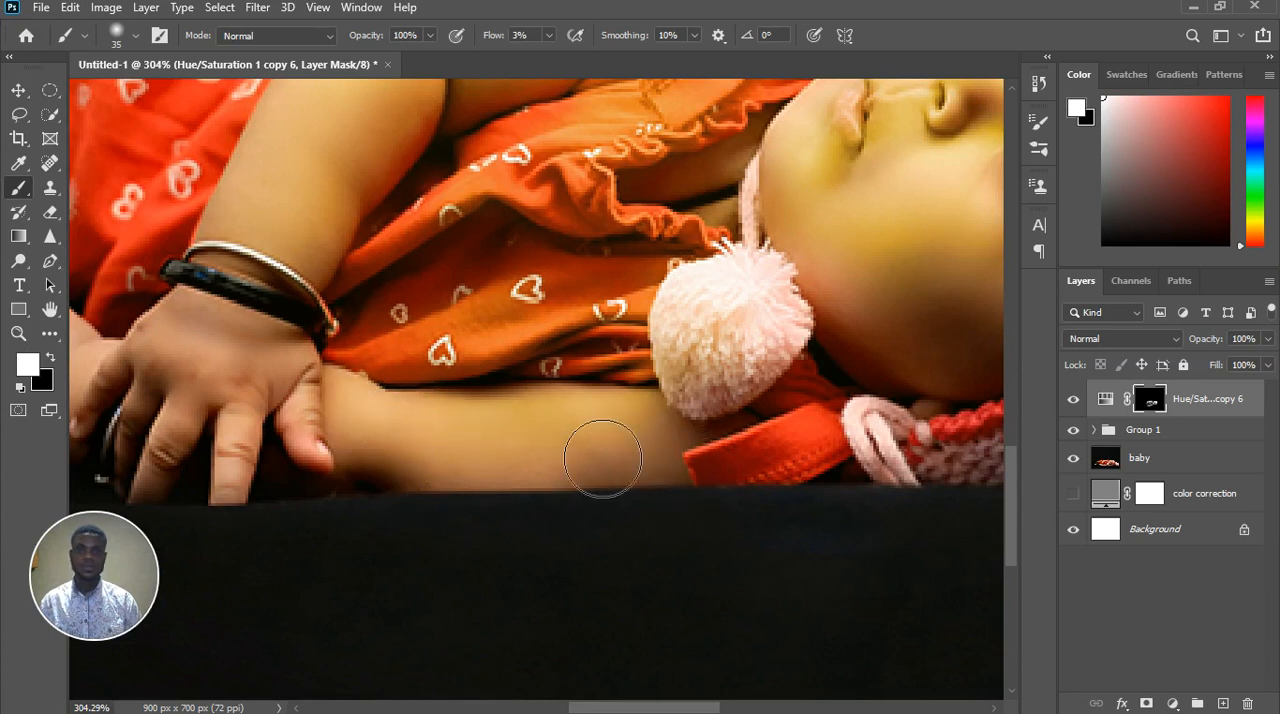
pyautogui.moveTo(396, 440); pyautogui.dragTo(448, 422)
pyautogui.moveTo(403, 425)
pyautogui.mouseDown()
pyautogui.moveTo(351, 420)
pyautogui.moveTo(374, 416)
pyautogui.mouseUp()
pyautogui.scroll(-6, 374, 415)
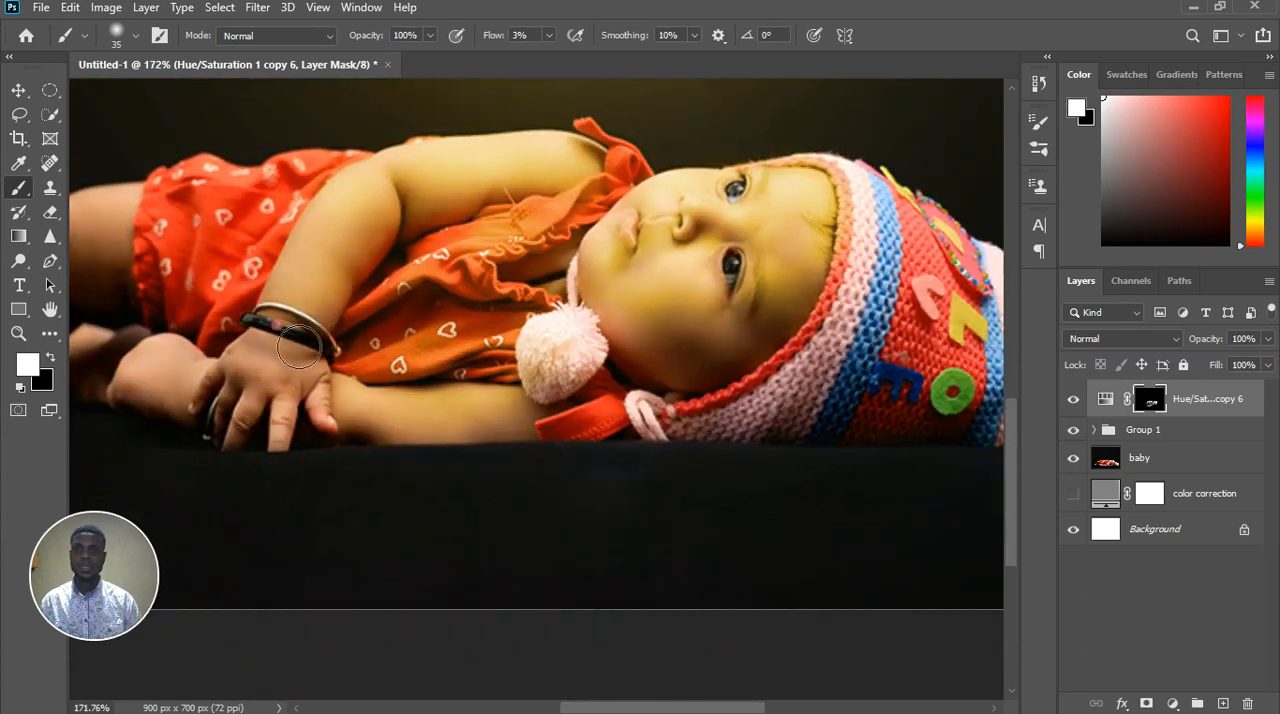
# Paint the golden tint over the back of the baby's hand and wrist with a smaller brush
pyautogui.scroll(9, 280, 377)
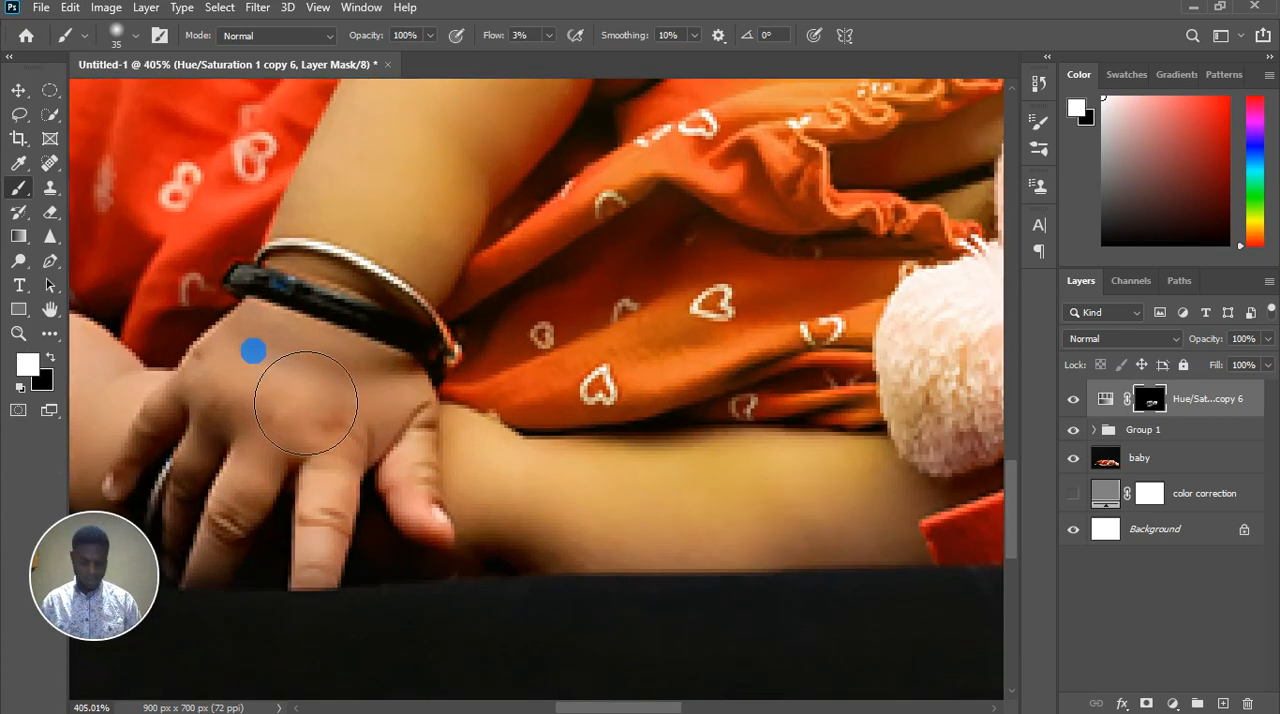
pyautogui.press('[')
pyautogui.press('[')
pyautogui.press('[')
pyautogui.moveTo(283, 379)
pyautogui.mouseDown()
pyautogui.moveTo(403, 393)
pyautogui.moveTo(311, 371)
pyautogui.moveTo(279, 339)
pyautogui.moveTo(279, 377)
pyautogui.moveTo(271, 369)
pyautogui.moveTo(327, 411)
pyautogui.moveTo(256, 407)
pyautogui.moveTo(230, 359)
pyautogui.moveTo(346, 367)
pyautogui.moveTo(301, 356)
pyautogui.moveTo(412, 401)
pyautogui.moveTo(372, 400)
pyautogui.moveTo(431, 393)
pyautogui.moveTo(406, 405)
pyautogui.moveTo(205, 378)
pyautogui.moveTo(246, 397)
pyautogui.moveTo(421, 412)
pyautogui.moveTo(349, 435)
pyautogui.moveTo(381, 417)
pyautogui.moveTo(333, 366)
pyautogui.moveTo(349, 369)
pyautogui.moveTo(356, 391)
pyautogui.moveTo(329, 379)
pyautogui.moveTo(384, 258)
pyautogui.moveTo(337, 322)
pyautogui.moveTo(377, 229)
pyautogui.mouseUp()
pyautogui.scroll(-5, 345, 384)
# Paint the golden tint over the thigh and the upper side of the dress's skirt with the brush enlarged to 35
pyautogui.press(']')
pyautogui.press(']')
pyautogui.press(']')
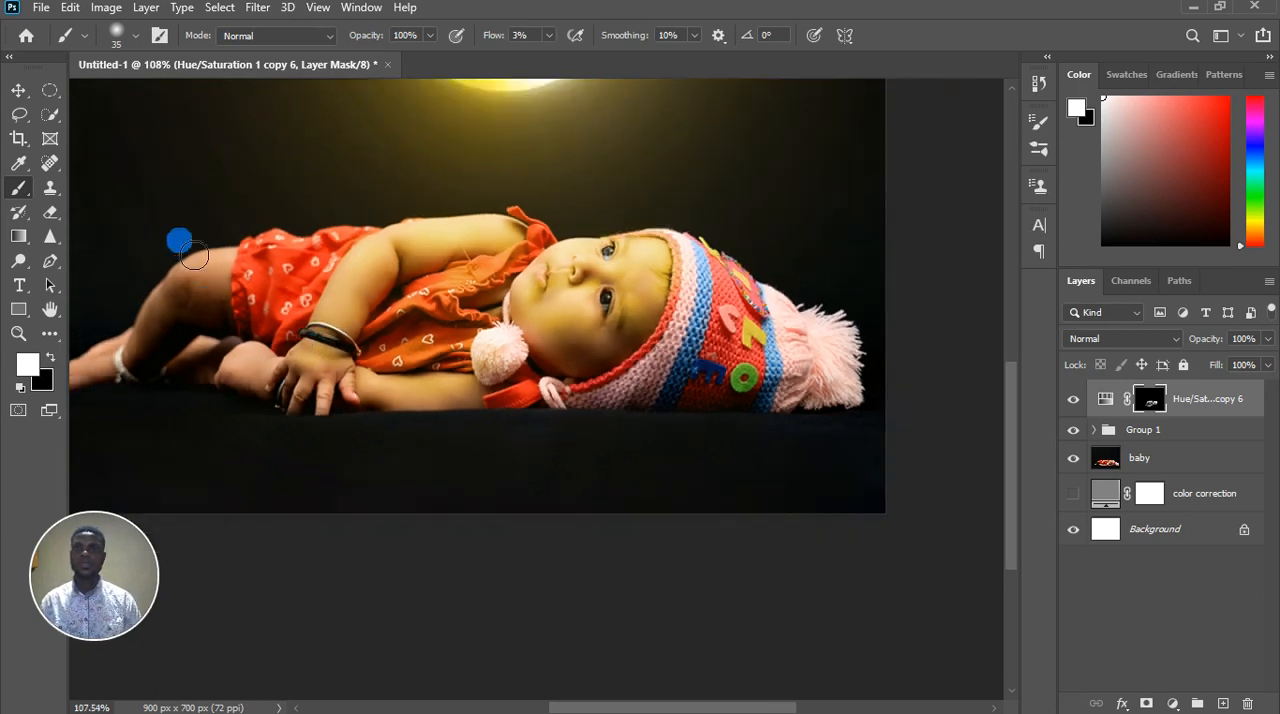
pyautogui.scroll(3, 177, 240)
pyautogui.moveTo(293, 333)
pyautogui.mouseDown()
pyautogui.moveTo(389, 331)
pyautogui.moveTo(344, 345)
pyautogui.moveTo(391, 324)
pyautogui.moveTo(371, 296)
pyautogui.moveTo(325, 408)
pyautogui.moveTo(273, 349)
pyautogui.moveTo(370, 353)
pyautogui.moveTo(280, 346)
pyautogui.moveTo(189, 384)
pyautogui.moveTo(205, 393)
pyautogui.moveTo(292, 367)
pyautogui.mouseUp()
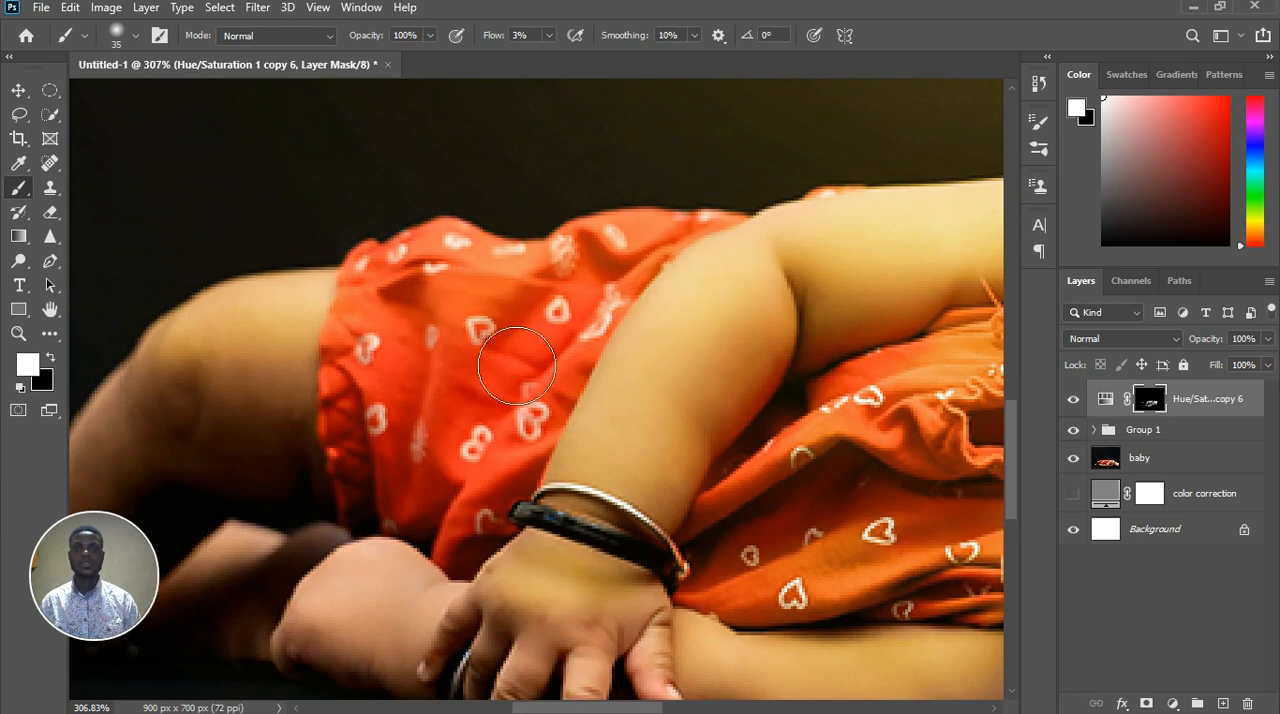
pyautogui.scroll(-2, 530, 280)
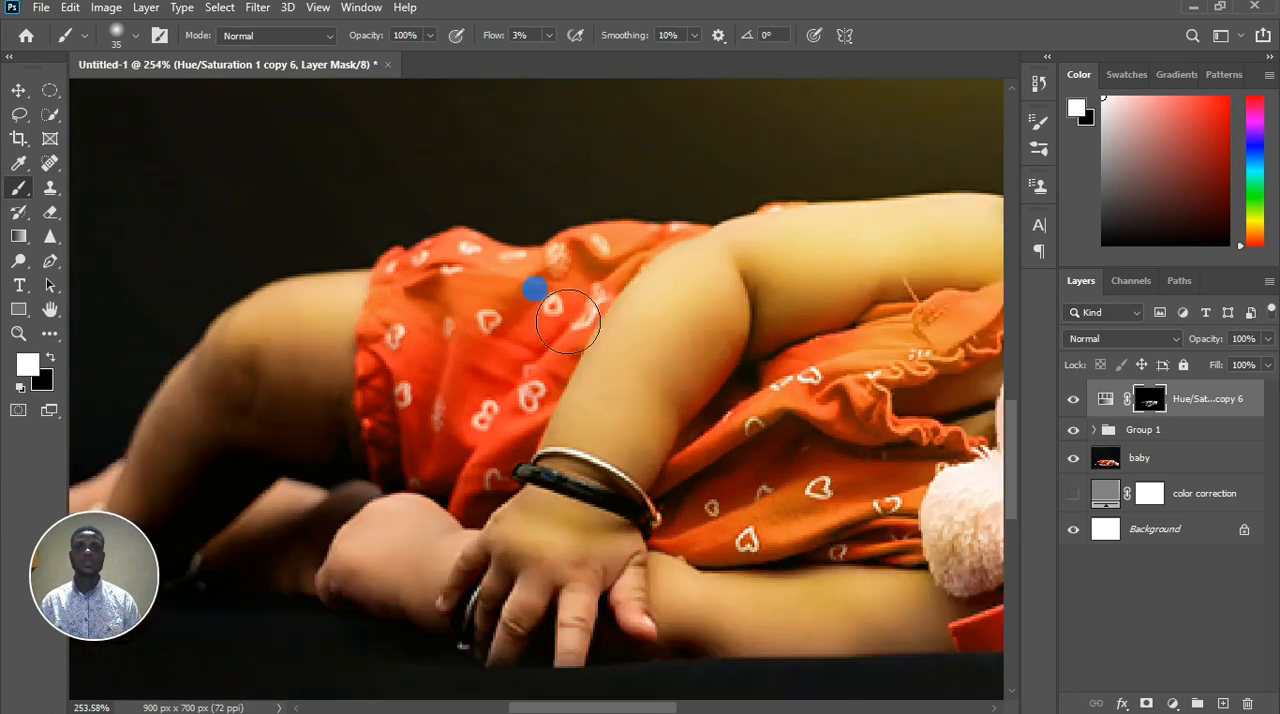
# Refine the mask over the dress's skirt and leg cuff with small white and black strokes, starting at brush size 10
pyautogui.press('[')
pyautogui.press('[')
pyautogui.press('[')
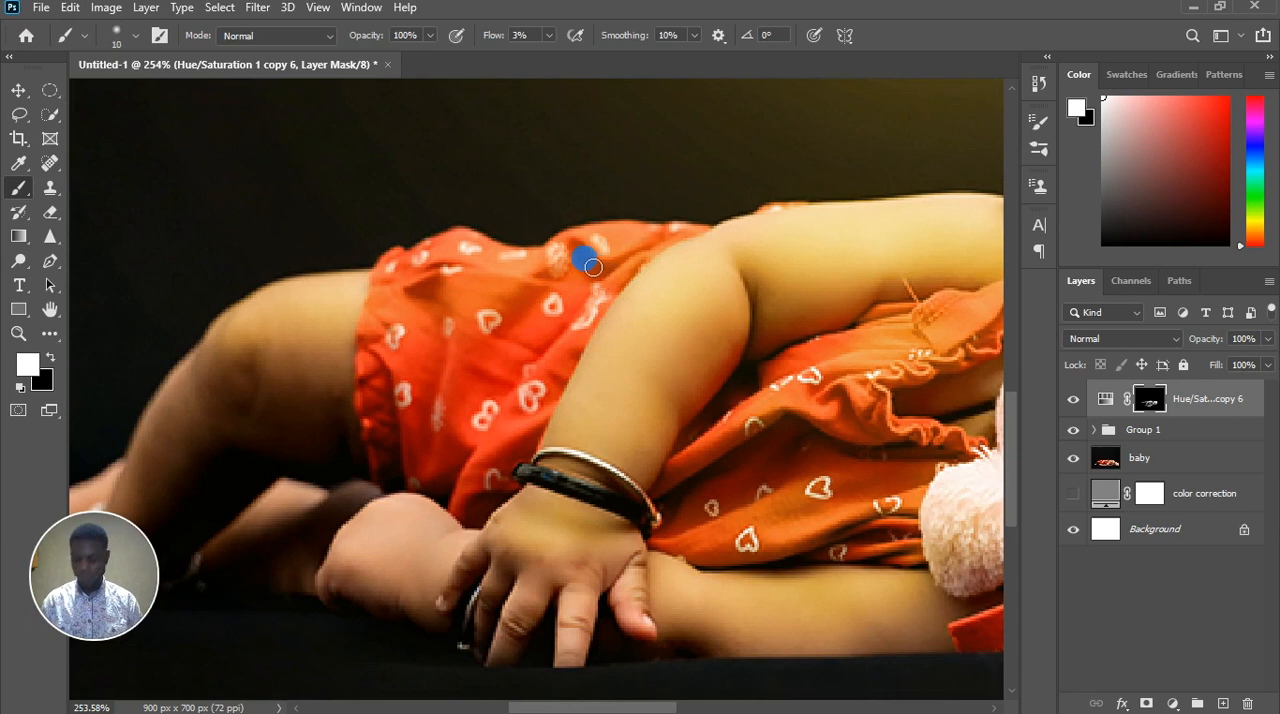
pyautogui.press('x')
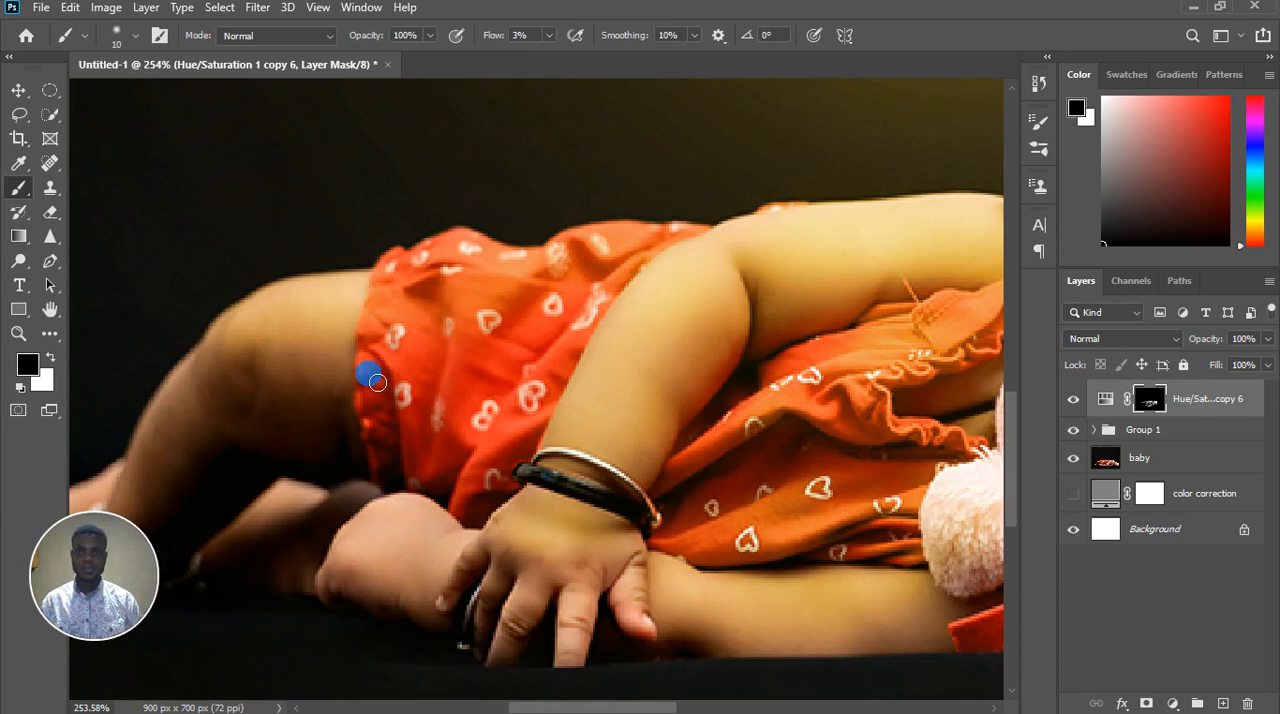
pyautogui.press('x')
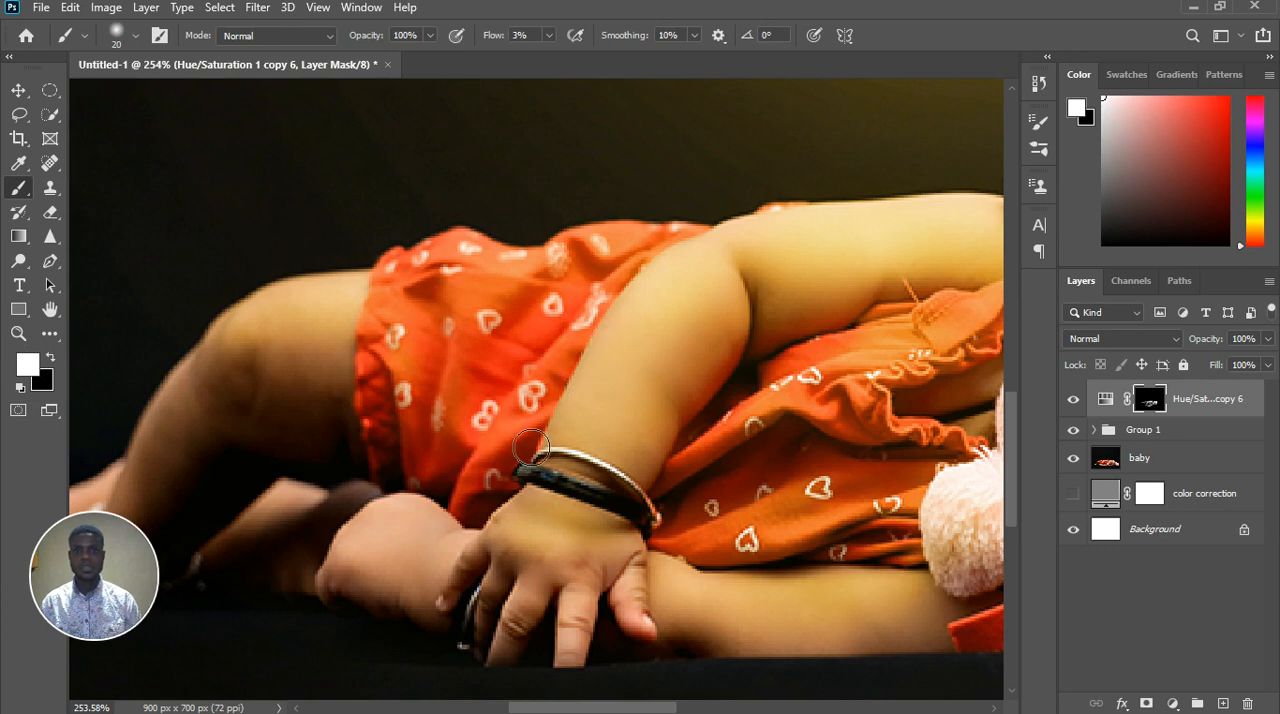
pyautogui.hotkey('ctrl', '0')
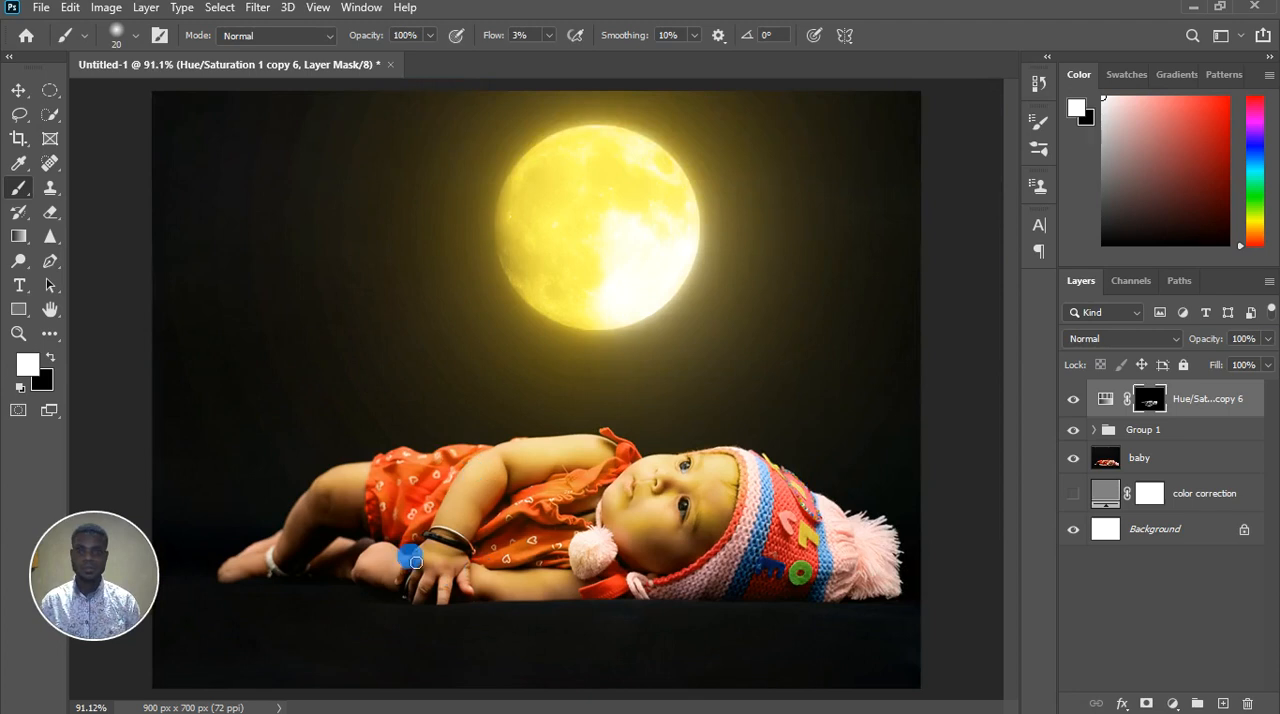
# Paint white over the back of the hand with a size 40 brush, and black over the shadowed legs
pyautogui.scroll(3, 430, 540)
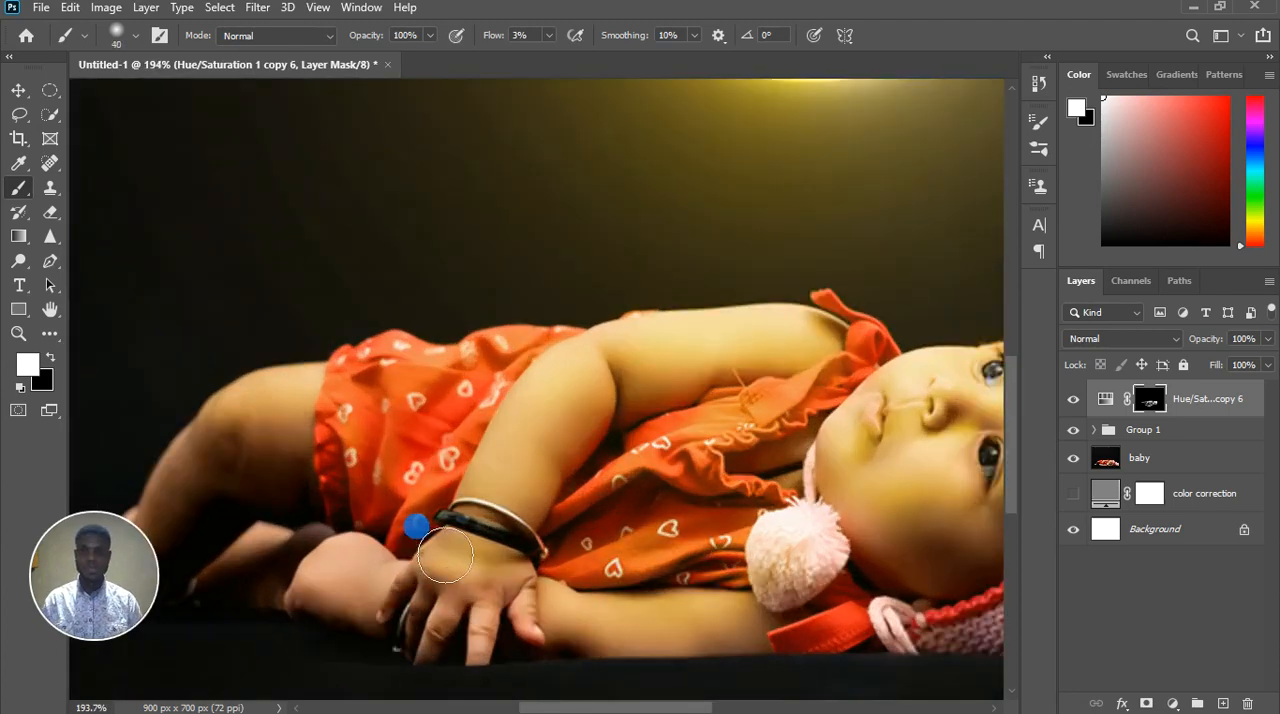
pyautogui.moveTo(445, 555); pyautogui.dragTo(437, 530)
pyautogui.press('x')
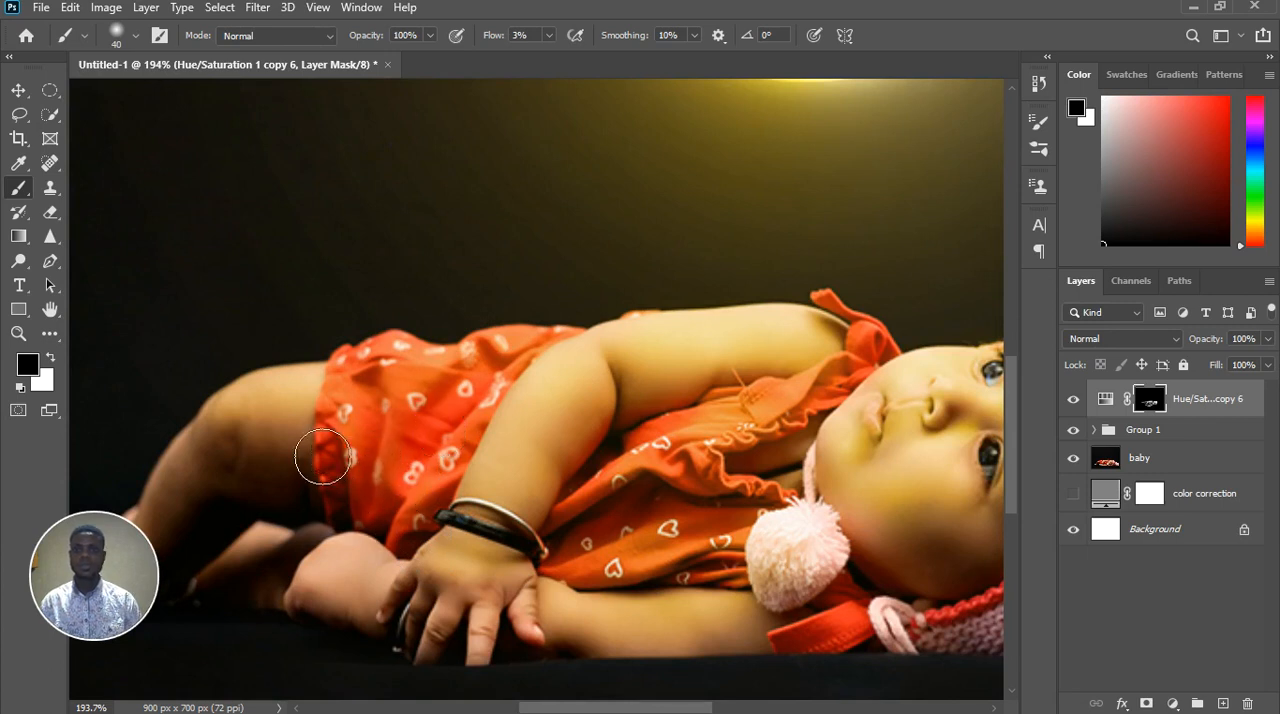
pyautogui.click(309, 537)
pyautogui.scroll(-3, 405, 524)
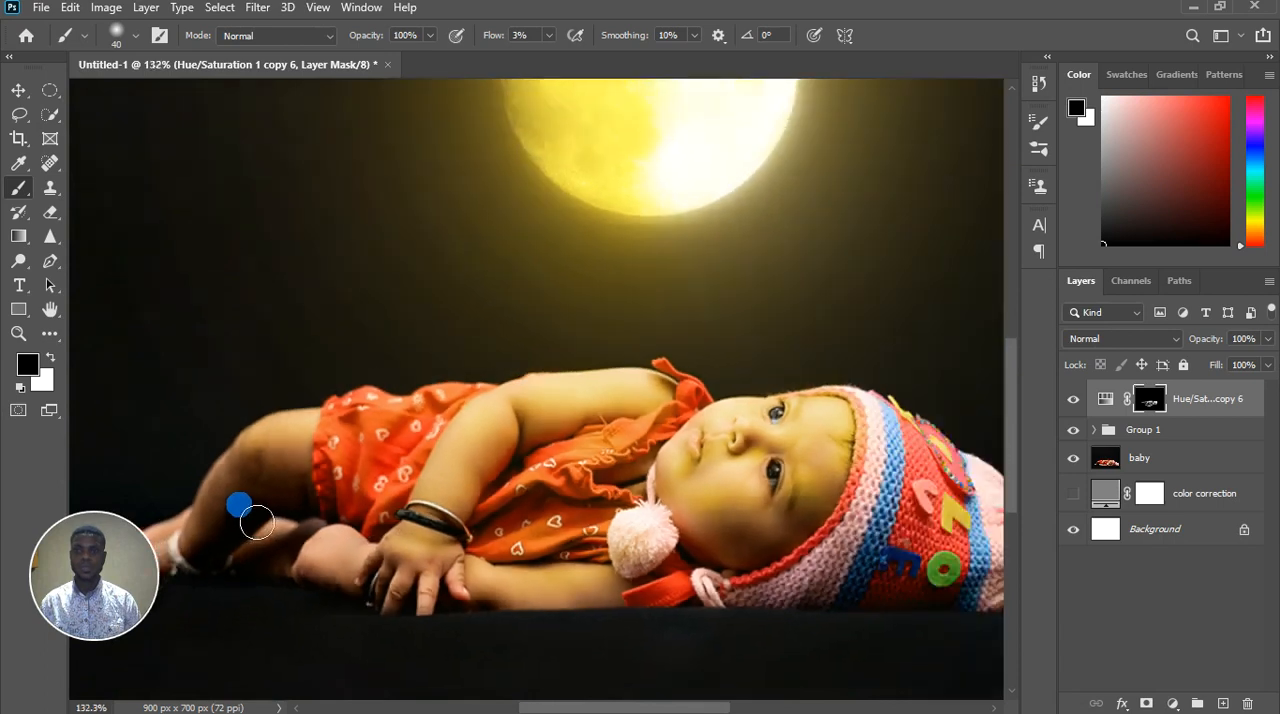
pyautogui.scroll(-3, 334, 485)
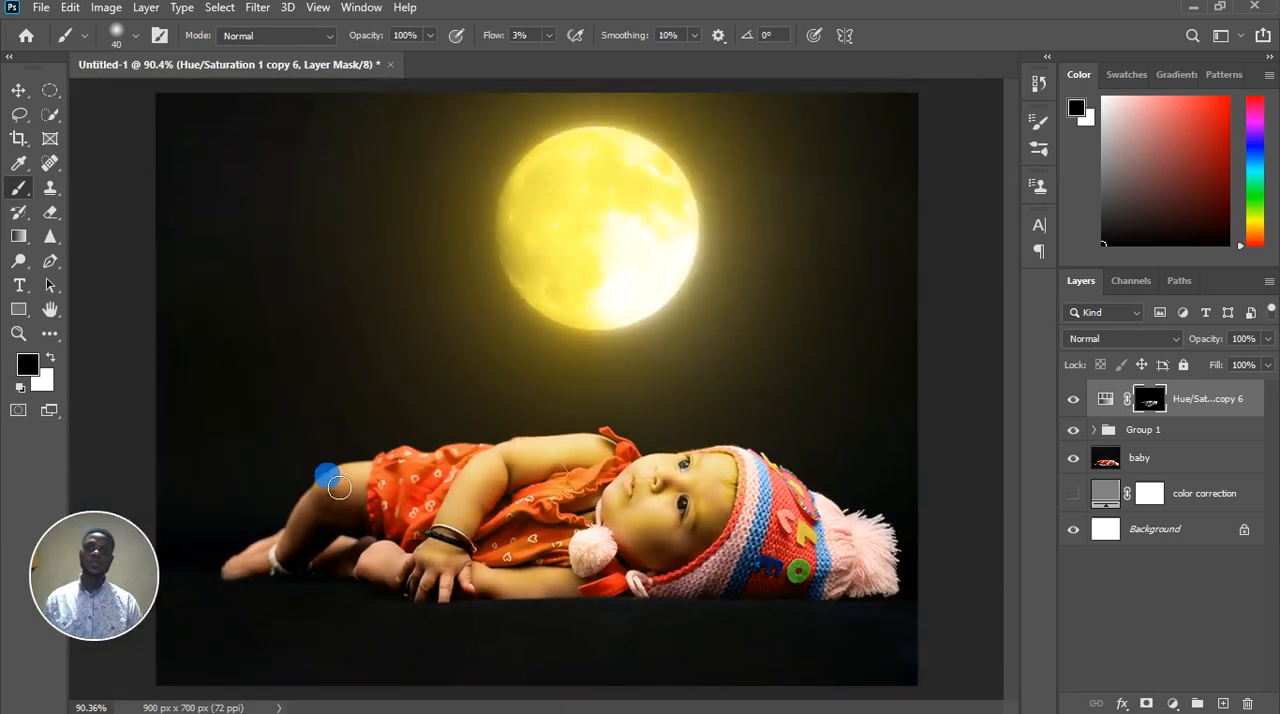
# Paint white on the layer mask over the bent knee beside the hand and along the lower forearm with the size 40 brush
pyautogui.scroll(2, 338, 533)
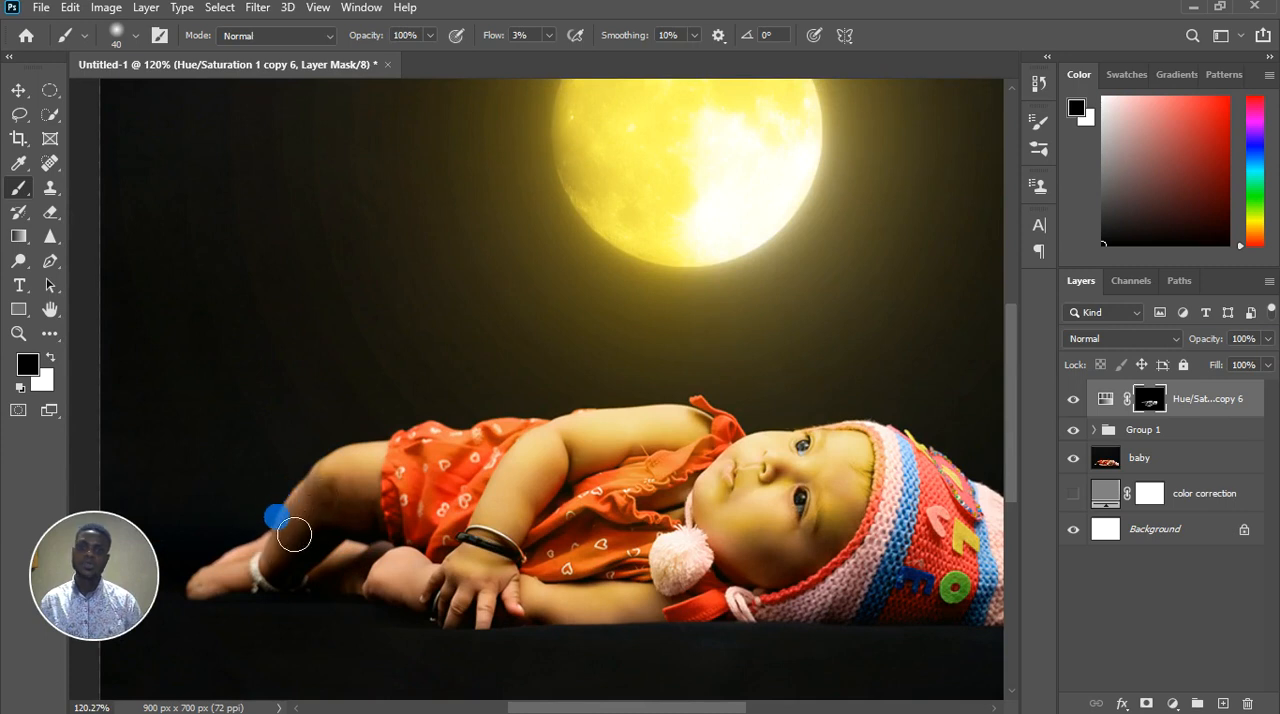
pyautogui.press('x')
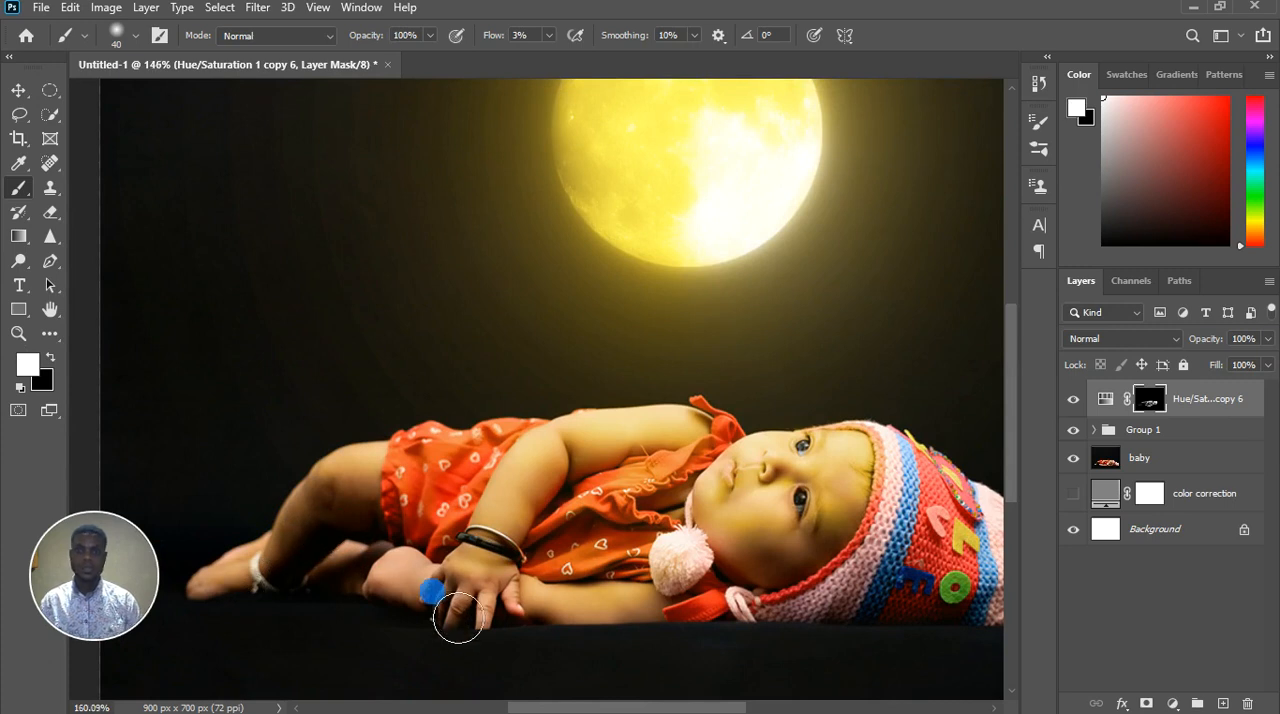
pyautogui.scroll(3, 455, 610)
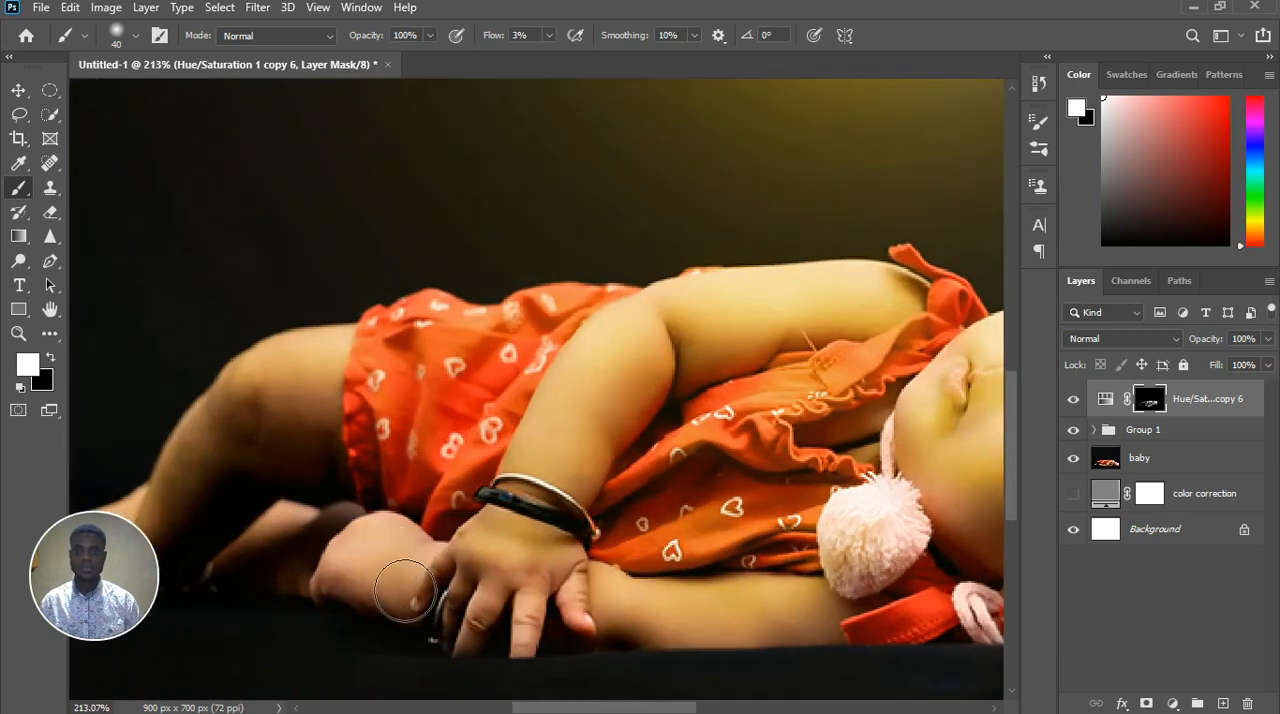
pyautogui.moveTo(348, 580)
pyautogui.mouseDown()
pyautogui.moveTo(412, 564)
pyautogui.moveTo(463, 599)
pyautogui.moveTo(537, 596)
pyautogui.moveTo(435, 606)
pyautogui.moveTo(684, 646)
pyautogui.moveTo(675, 655)
pyautogui.mouseUp()
pyautogui.scroll(-2, 675, 655)
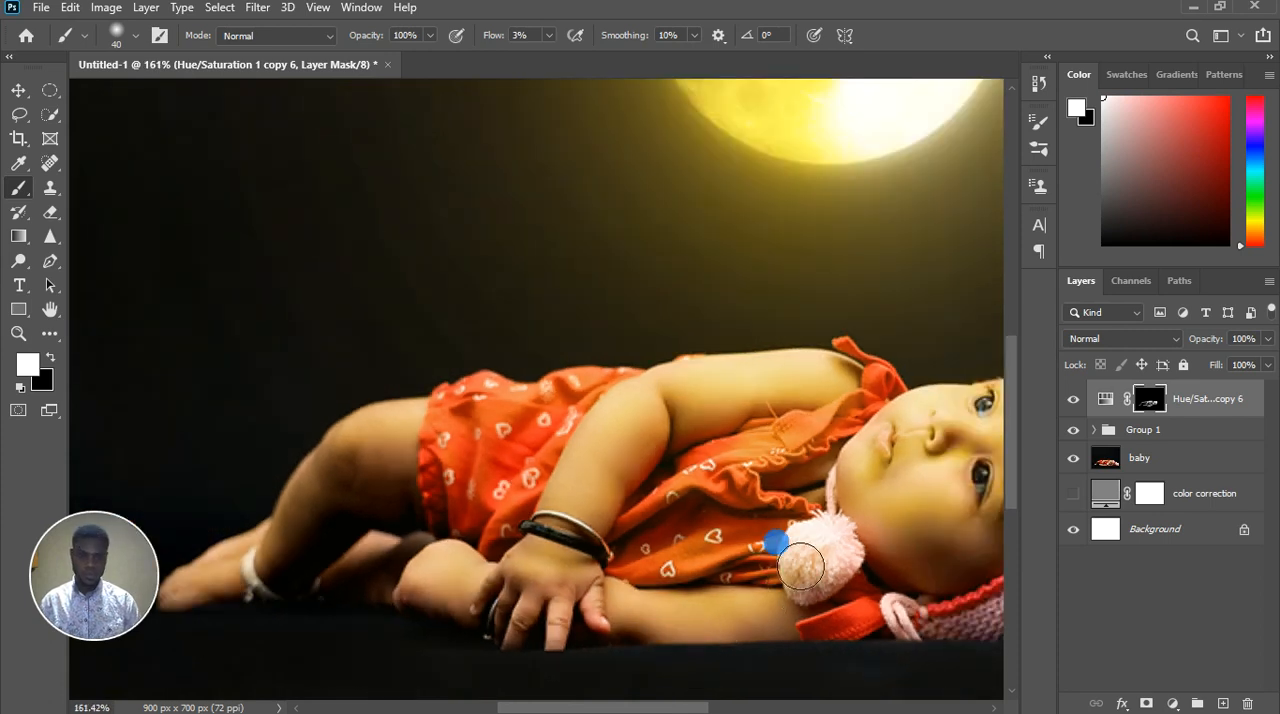
# Paint black on the mask along the pompom's edge and across its surface with the brush reduced to 15
pyautogui.press('x')
pyautogui.scroll(5, 769, 602)
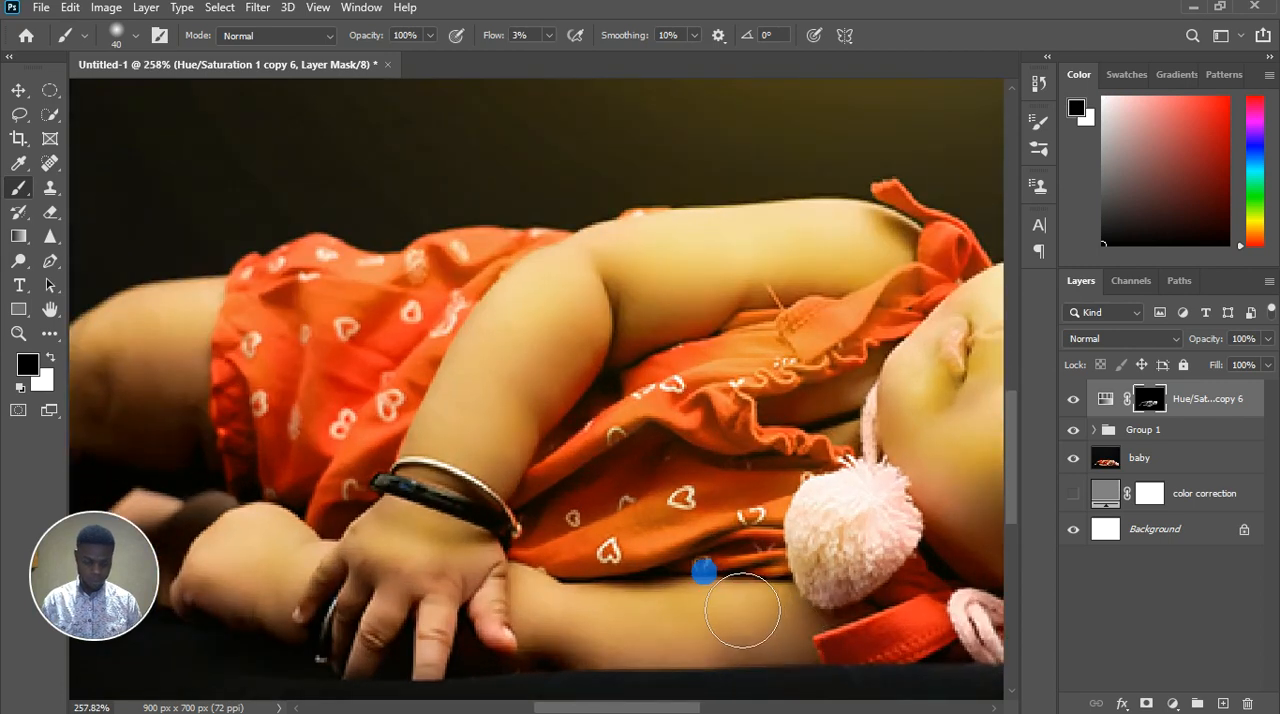
pyautogui.press('[')
pyautogui.press('[')
pyautogui.press('[')
pyautogui.press('[')
pyautogui.press('[')
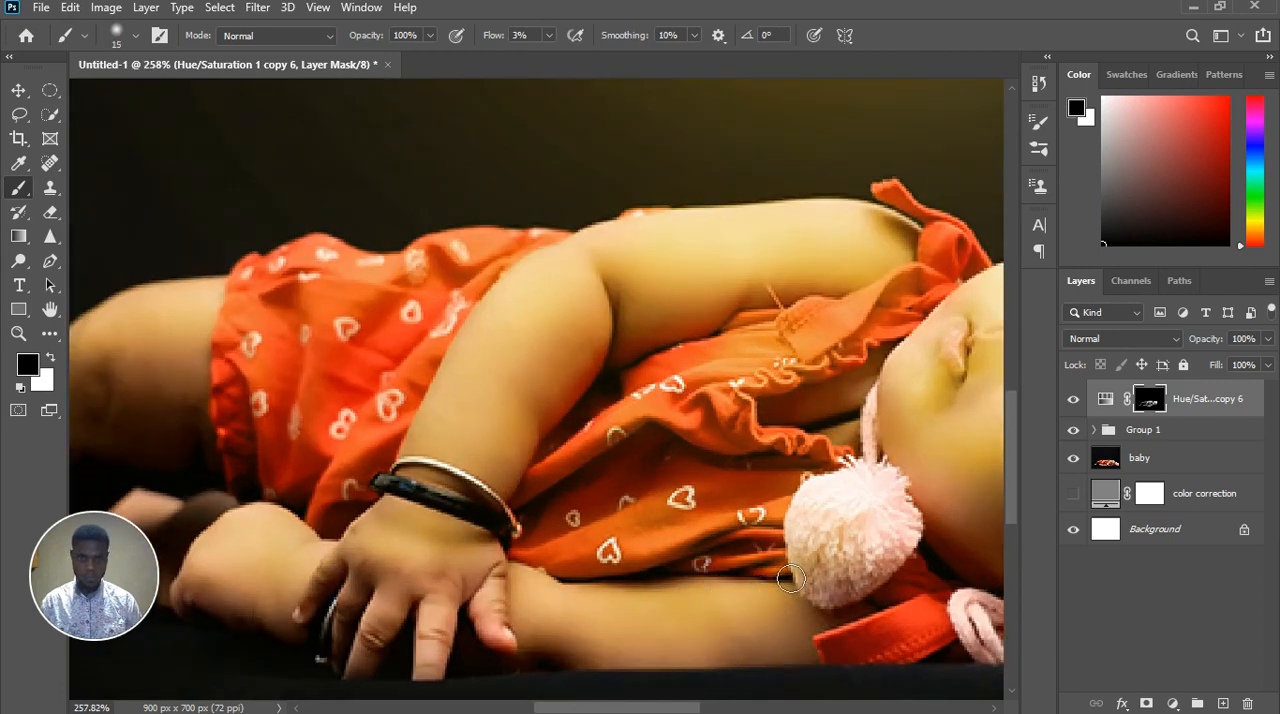
pyautogui.moveTo(790, 578)
pyautogui.mouseDown()
pyautogui.moveTo(773, 606)
pyautogui.moveTo(802, 593)
pyautogui.mouseUp()
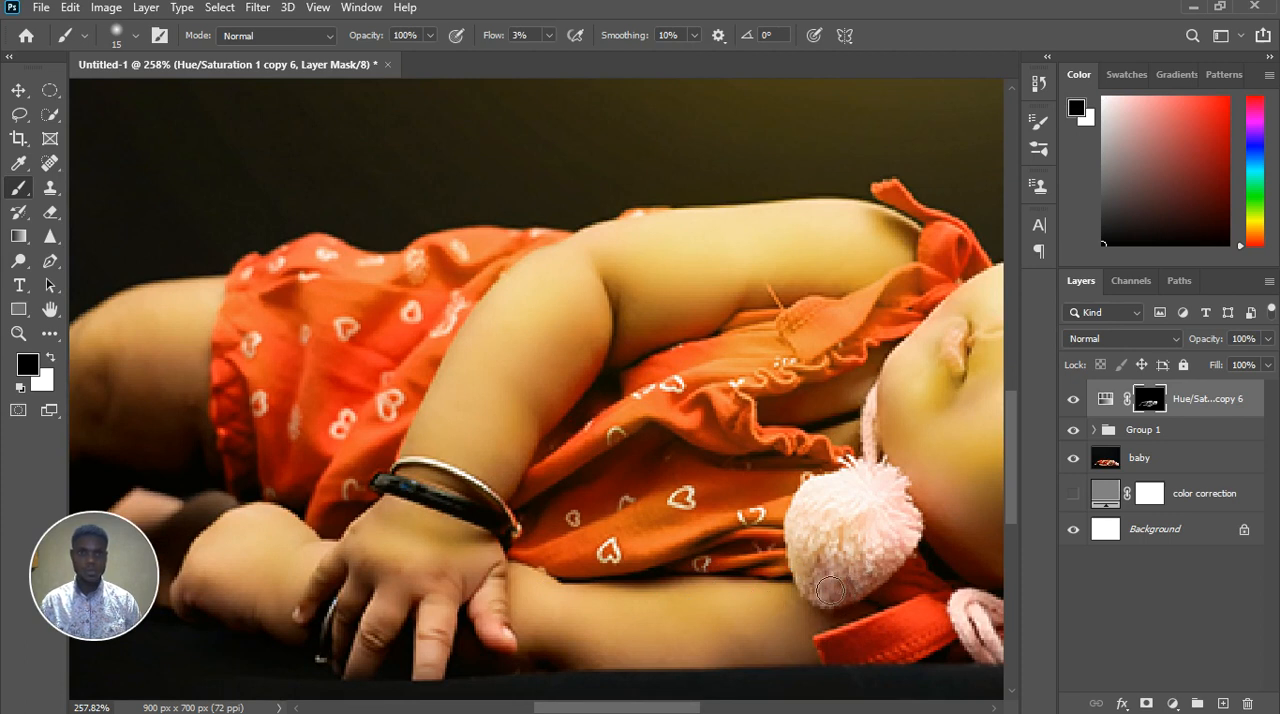
pyautogui.moveTo(826, 476); pyautogui.dragTo(890, 532)
# Brush white on the mask across the pompom with the brush enlarged to 25
pyautogui.press(']')
pyautogui.press(']')
pyautogui.press('x')
pyautogui.moveTo(791, 528)
pyautogui.mouseDown()
pyautogui.moveTo(865, 536)
pyautogui.moveTo(861, 512)
pyautogui.moveTo(852, 541)
pyautogui.moveTo(890, 536)
pyautogui.mouseUp()
pyautogui.scroll(-7, 765, 516)
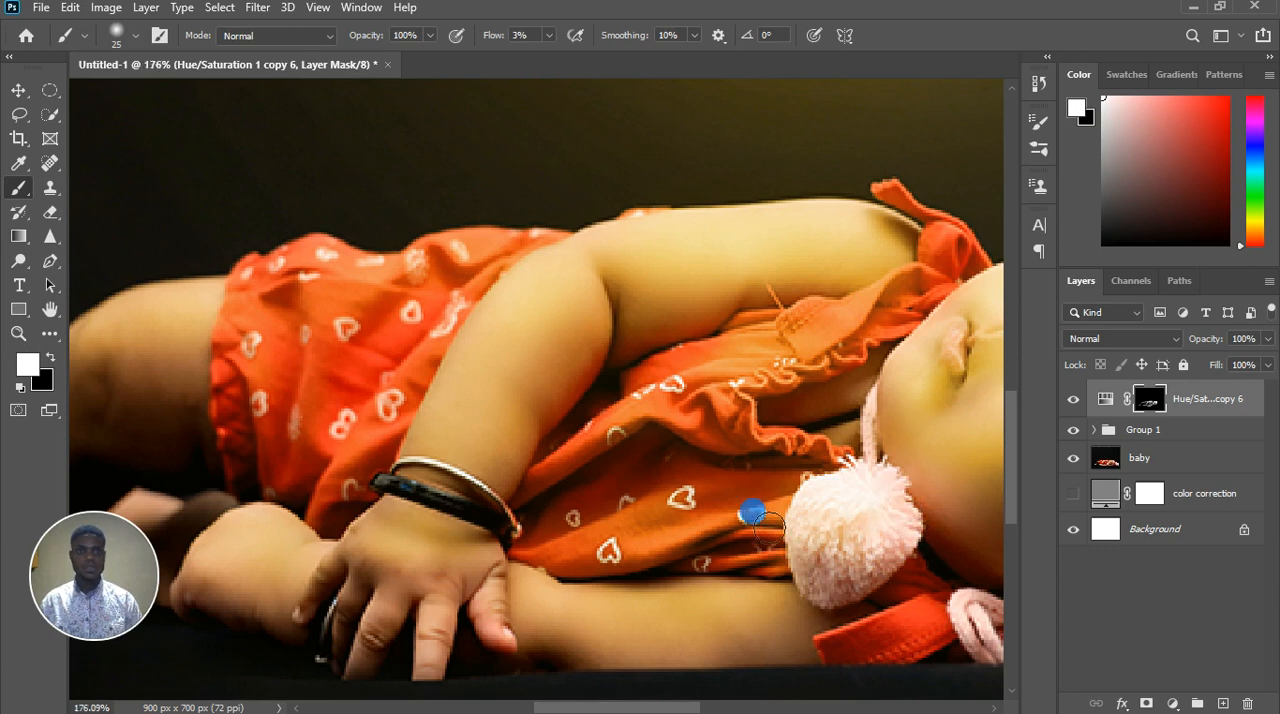
# Paint white on the mask over the baby's chin and lower cheek with the size 25 brush
pyautogui.scroll(4, 875, 429)
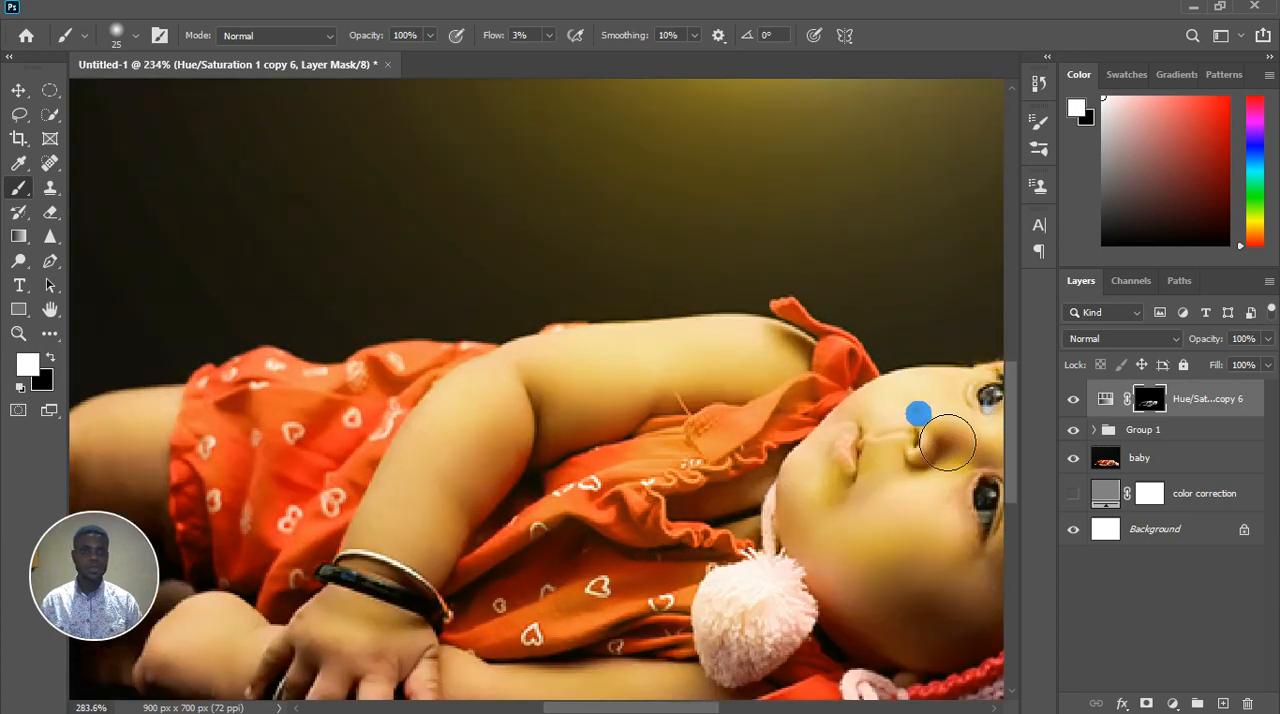
pyautogui.scroll(-3, 617, 497)
pyautogui.scroll(6, 754, 463)
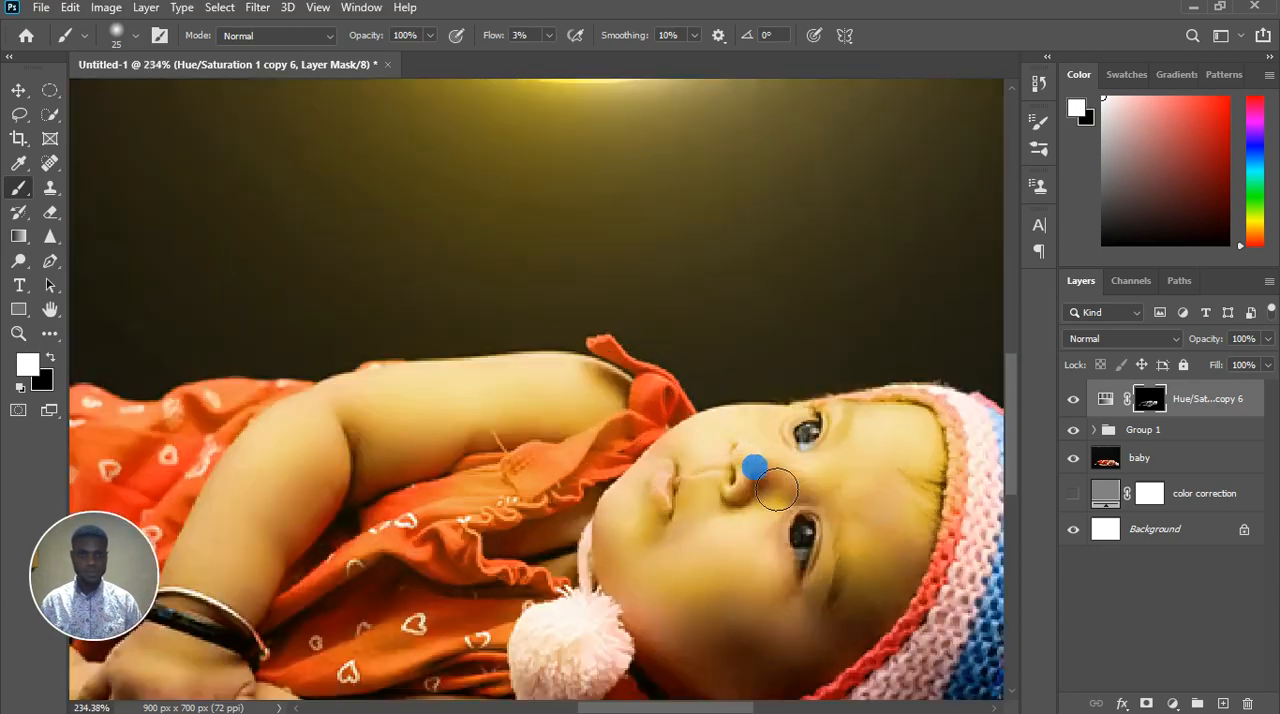
pyautogui.scroll(-2, 630, 510)
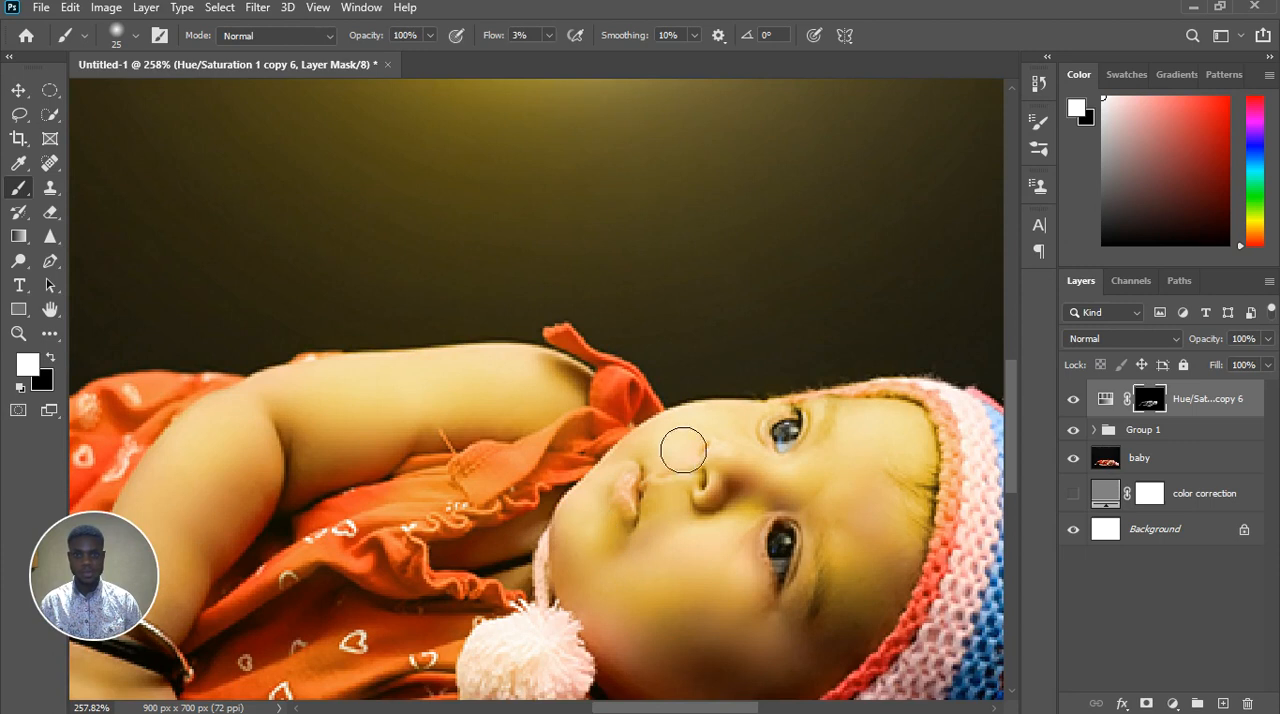
pyautogui.scroll(-1, 603, 578)
pyautogui.moveTo(608, 581); pyautogui.dragTo(595, 597)
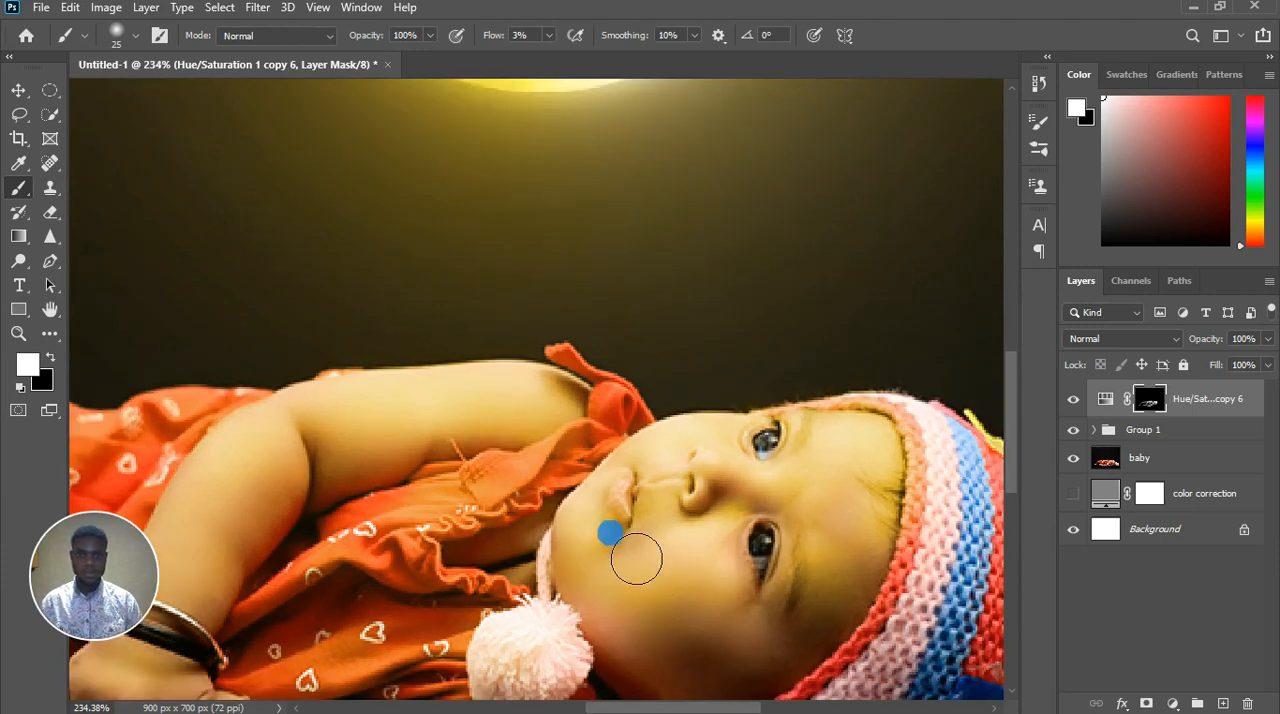
# Clear the golden tint from the baby's lips by painting black on the mask, reducing the brush to 15 and to 6
pyautogui.scroll(4, 628, 553)
pyautogui.press('x')
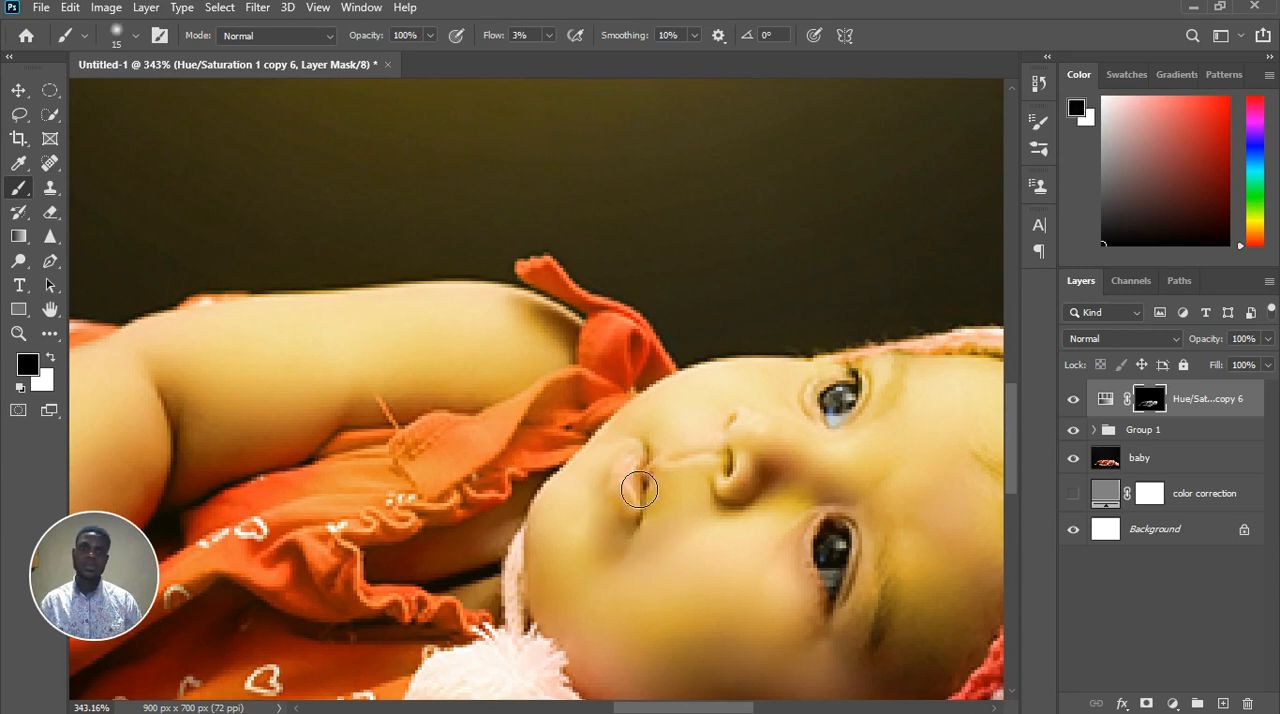
pyautogui.scroll(4, 631, 481)
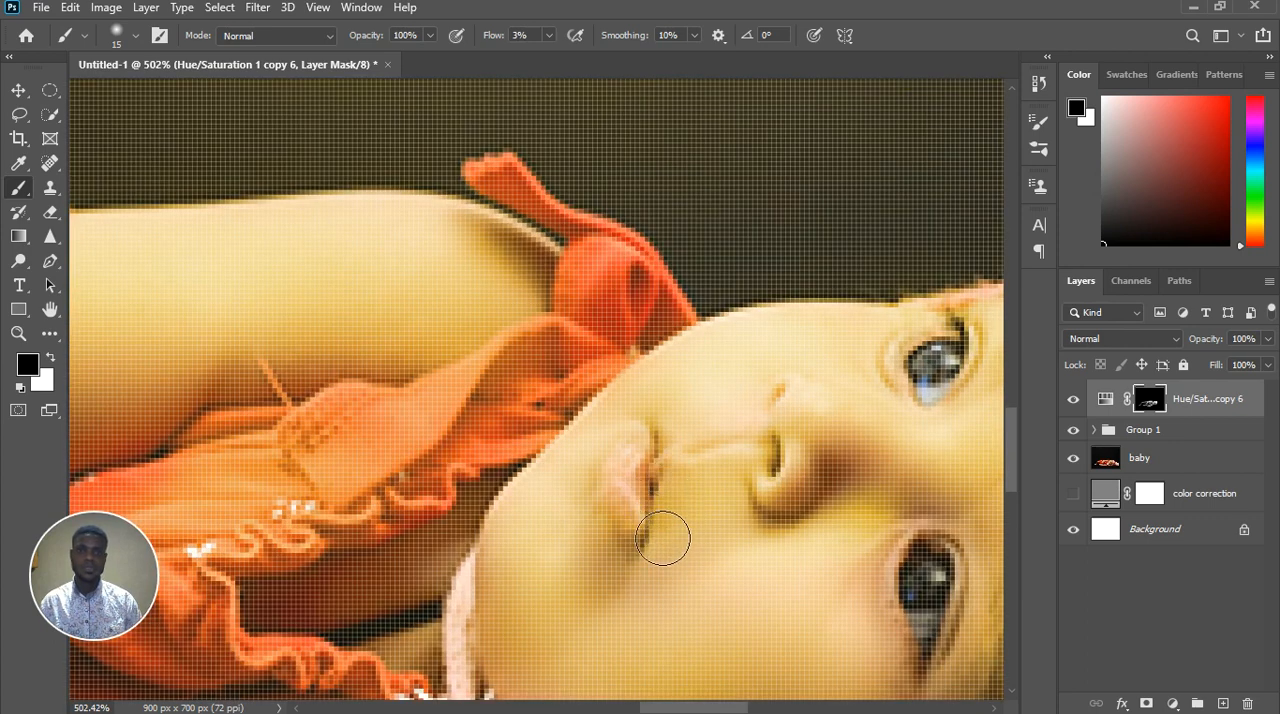
pyautogui.scroll(-10, 660, 540)
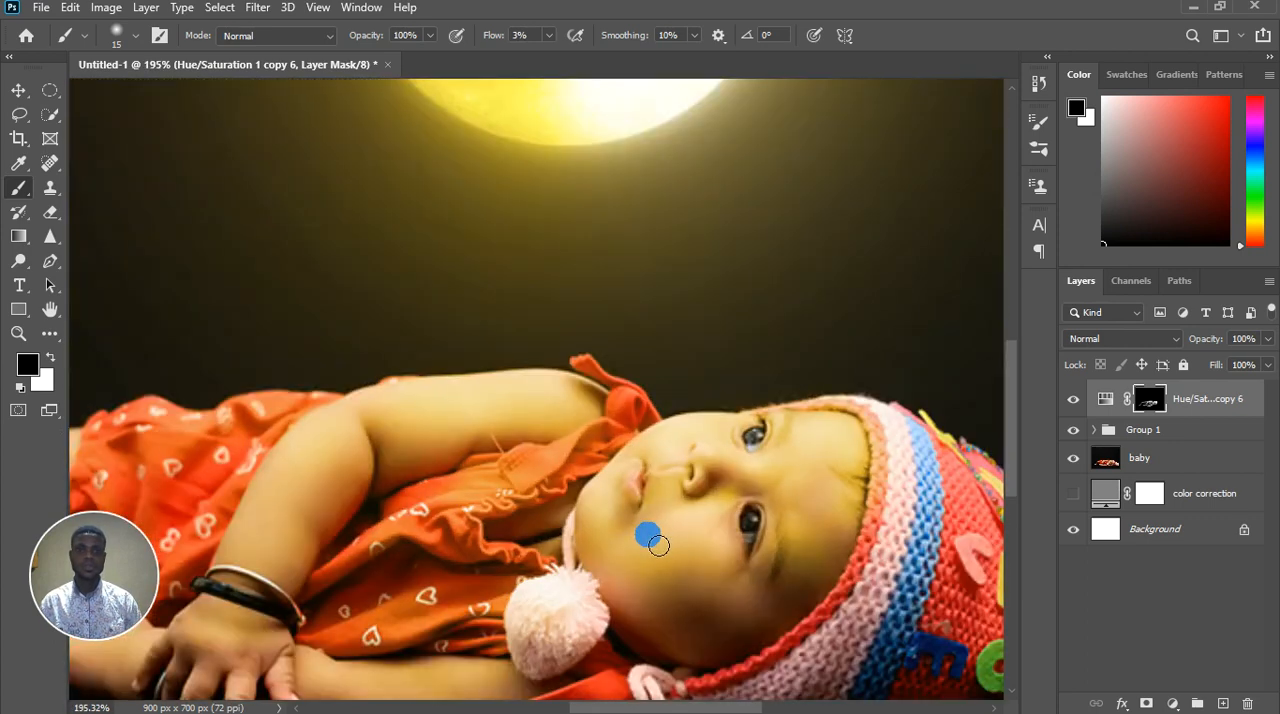
pyautogui.scroll(4, 652, 494)
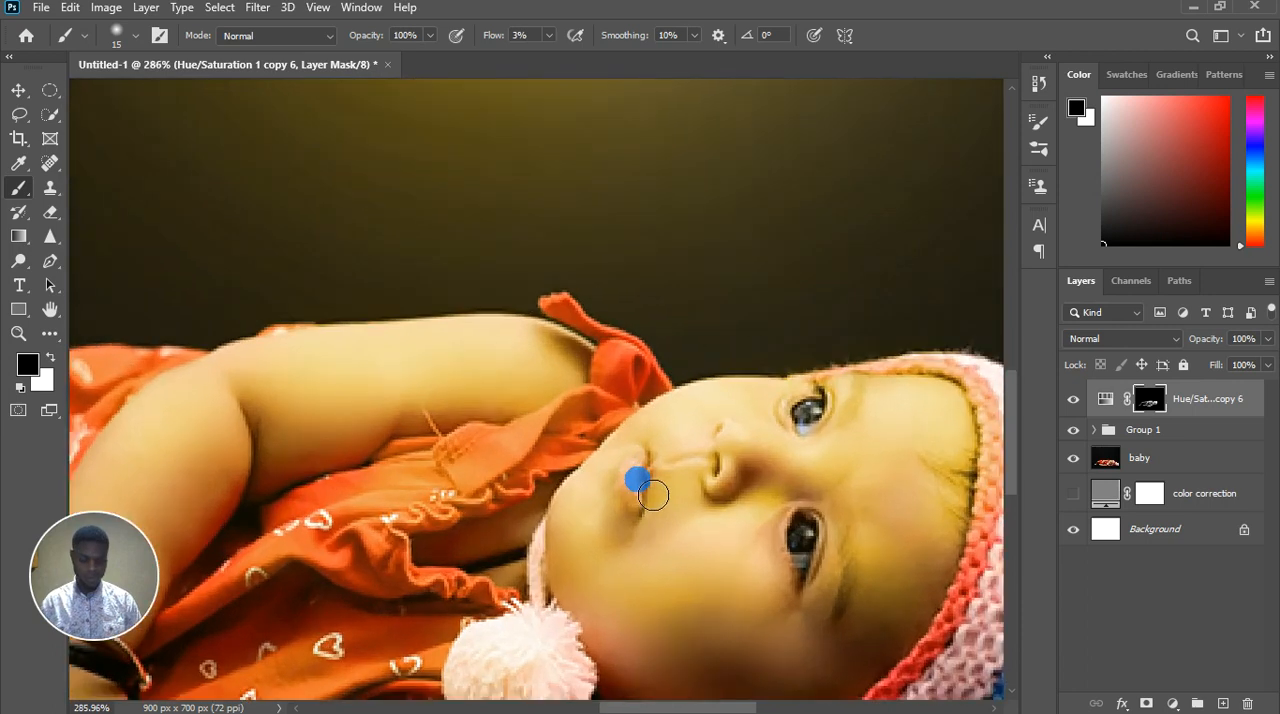
pyautogui.press('[')
pyautogui.press('[')
pyautogui.press('[')
pyautogui.press('[')
pyautogui.press('[')
pyautogui.scroll(5, 648, 472)
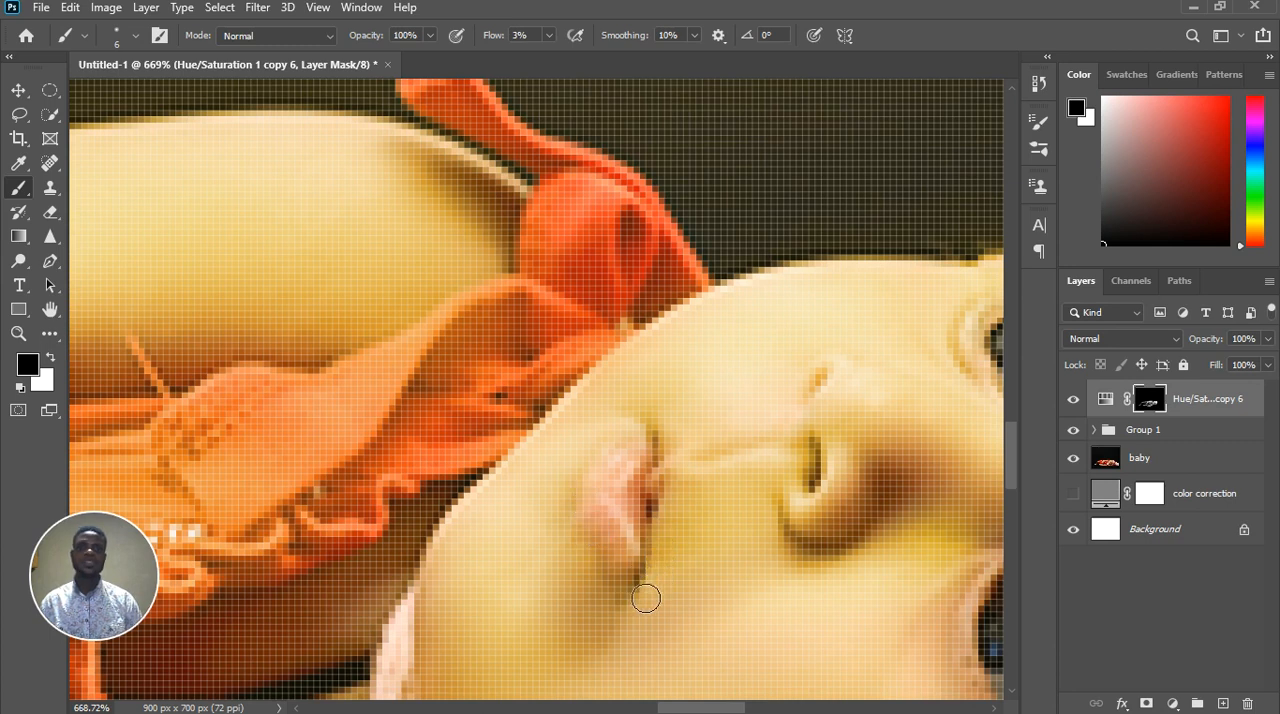
pyautogui.scroll(-3, 655, 574)
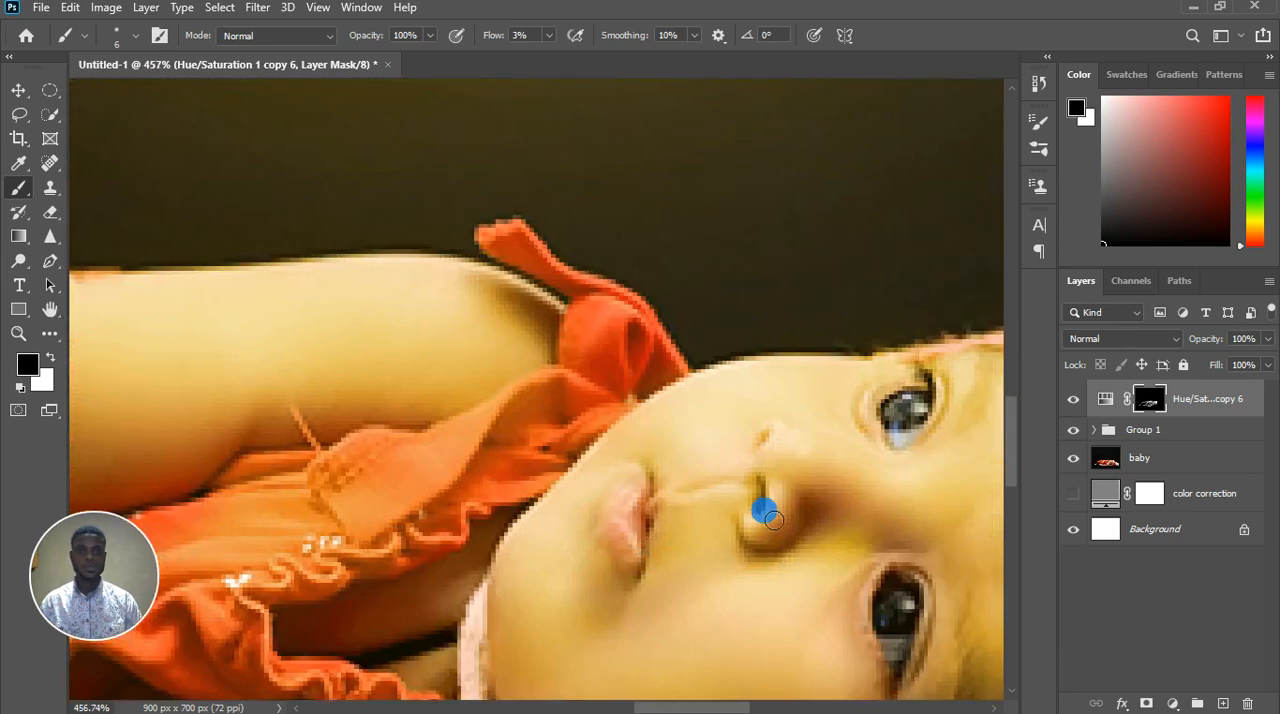
# Paint black on the mask over both nostrils, the shadowed underside of the nose and the skin towards the eye
pyautogui.scroll(4, 760, 509)
pyautogui.moveTo(774, 523)
pyautogui.mouseDown()
pyautogui.moveTo(757, 486)
pyautogui.moveTo(769, 493)
pyautogui.mouseUp()
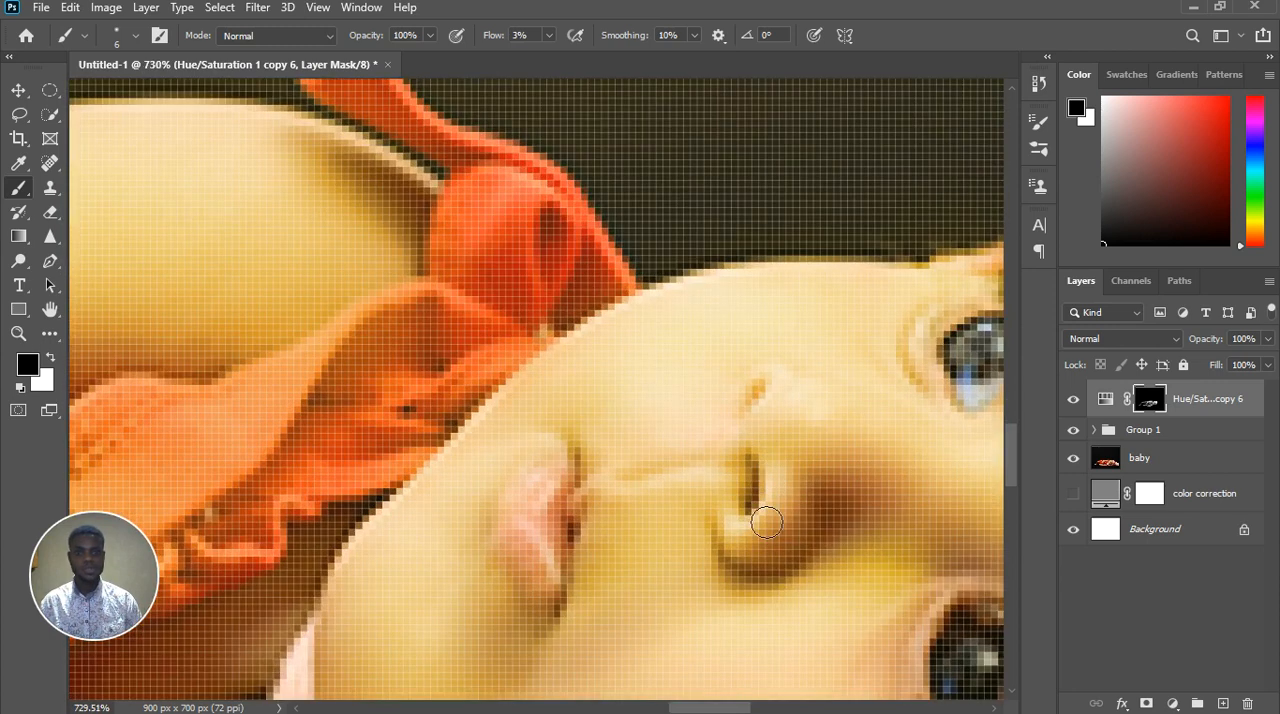
pyautogui.moveTo(740, 406)
pyautogui.mouseDown()
pyautogui.moveTo(757, 420)
pyautogui.moveTo(770, 411)
pyautogui.mouseUp()
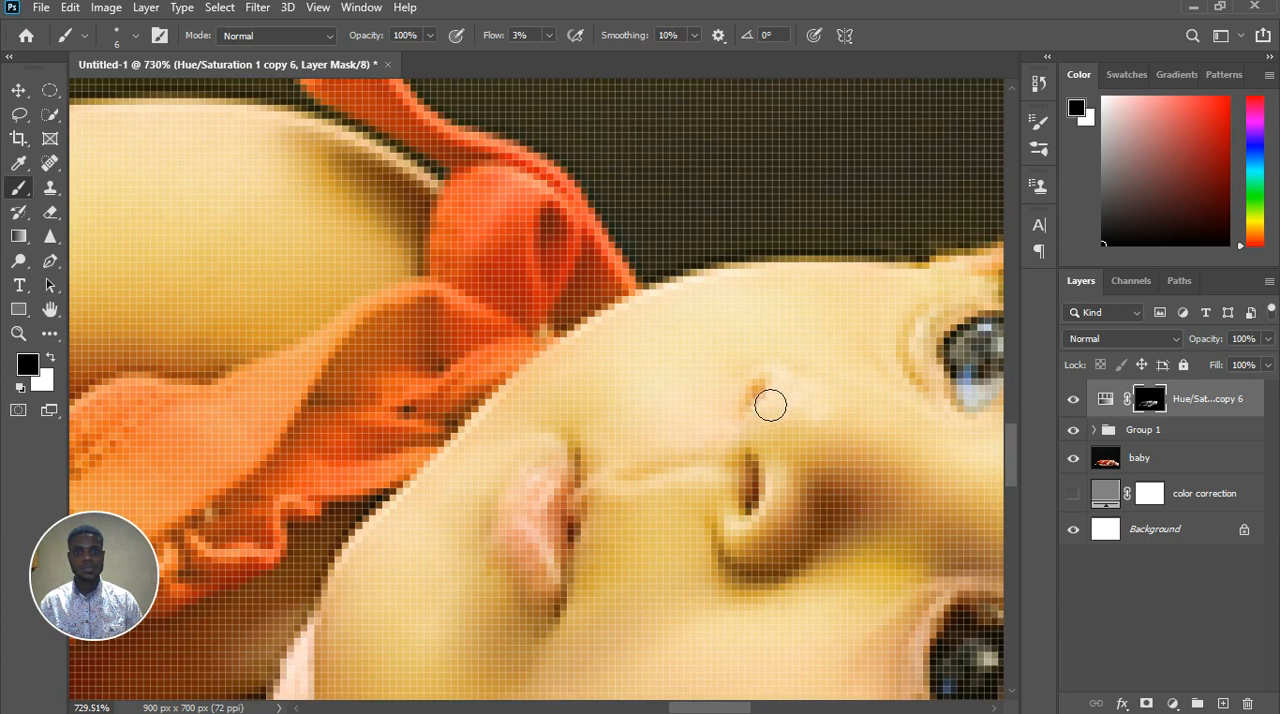
pyautogui.moveTo(768, 403)
pyautogui.mouseDown()
pyautogui.moveTo(754, 511)
pyautogui.moveTo(781, 465)
pyautogui.moveTo(772, 519)
pyautogui.moveTo(760, 481)
pyautogui.moveTo(742, 495)
pyautogui.moveTo(756, 519)
pyautogui.moveTo(753, 578)
pyautogui.mouseUp()
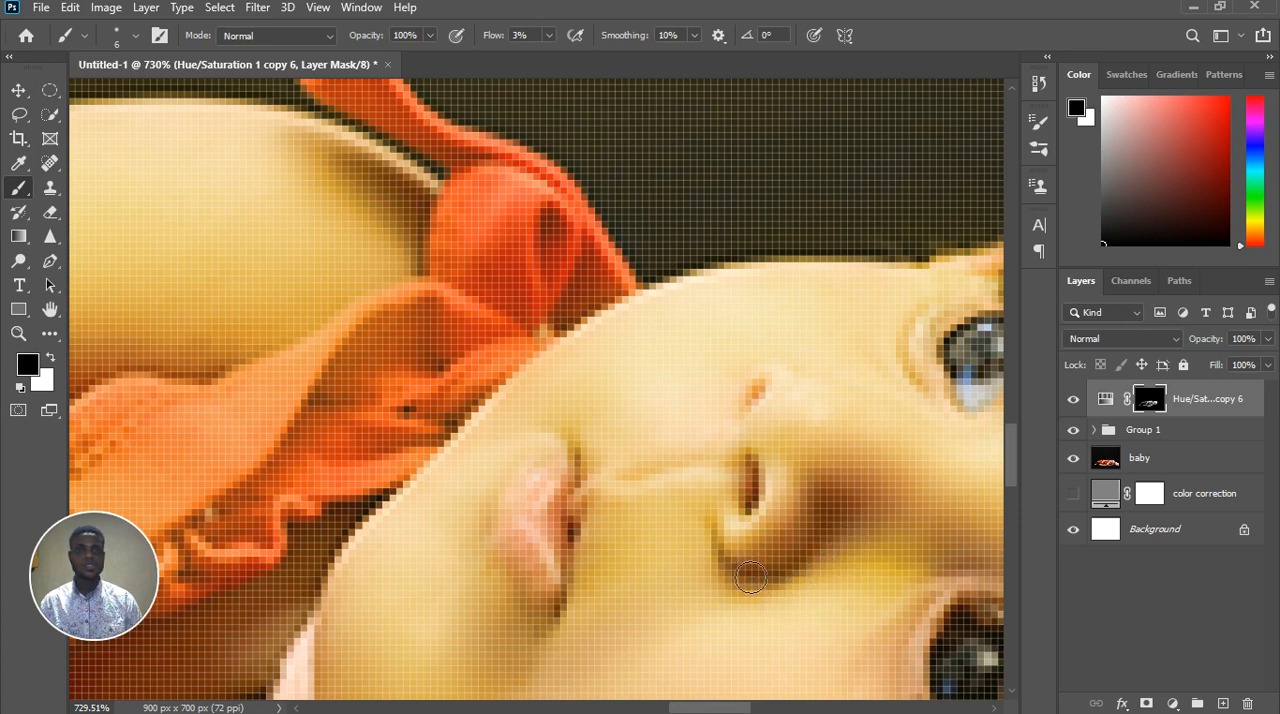
pyautogui.moveTo(759, 588)
pyautogui.mouseDown()
pyautogui.moveTo(814, 588)
pyautogui.moveTo(744, 573)
pyautogui.moveTo(778, 594)
pyautogui.moveTo(751, 564)
pyautogui.moveTo(754, 595)
pyautogui.moveTo(735, 569)
pyautogui.mouseUp()
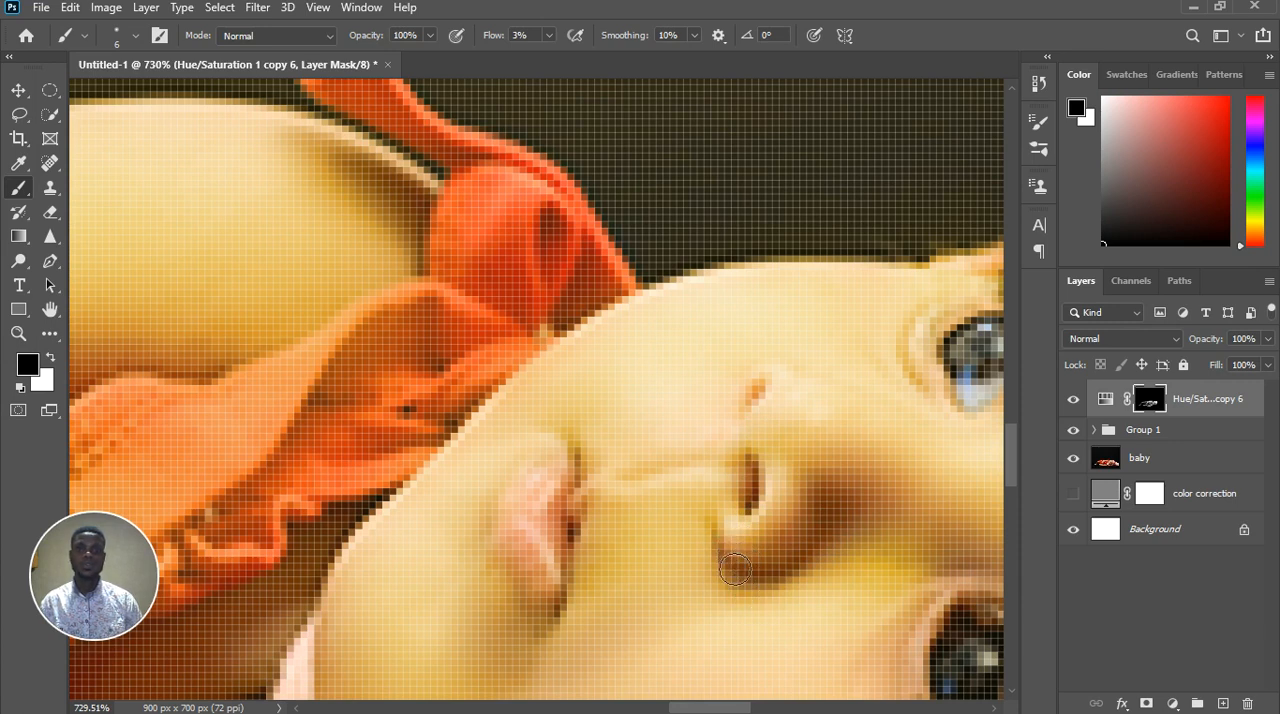
pyautogui.moveTo(834, 563)
pyautogui.mouseDown()
pyautogui.moveTo(830, 534)
pyautogui.moveTo(849, 583)
pyautogui.moveTo(935, 558)
pyautogui.mouseUp()
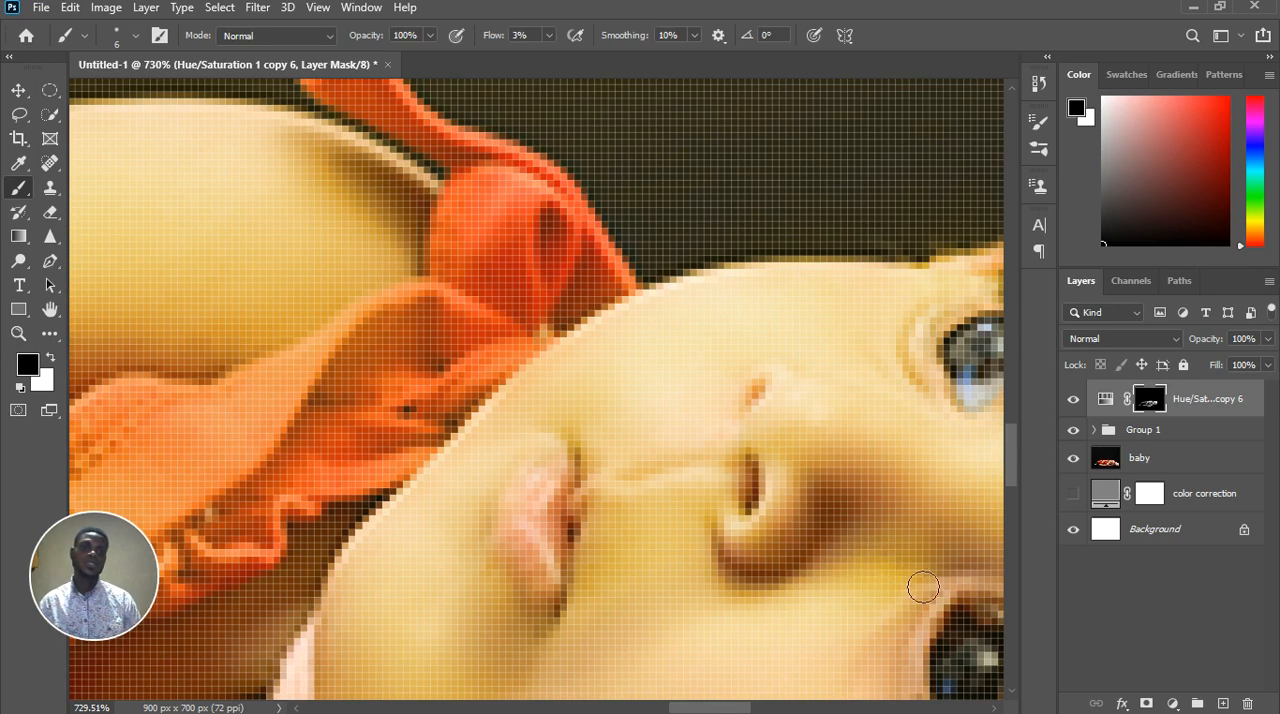
# Paint black on the mask around the lid of the eye nearer the moon, using brush size 2 and 17% flow
pyautogui.scroll(-2, 860, 596)
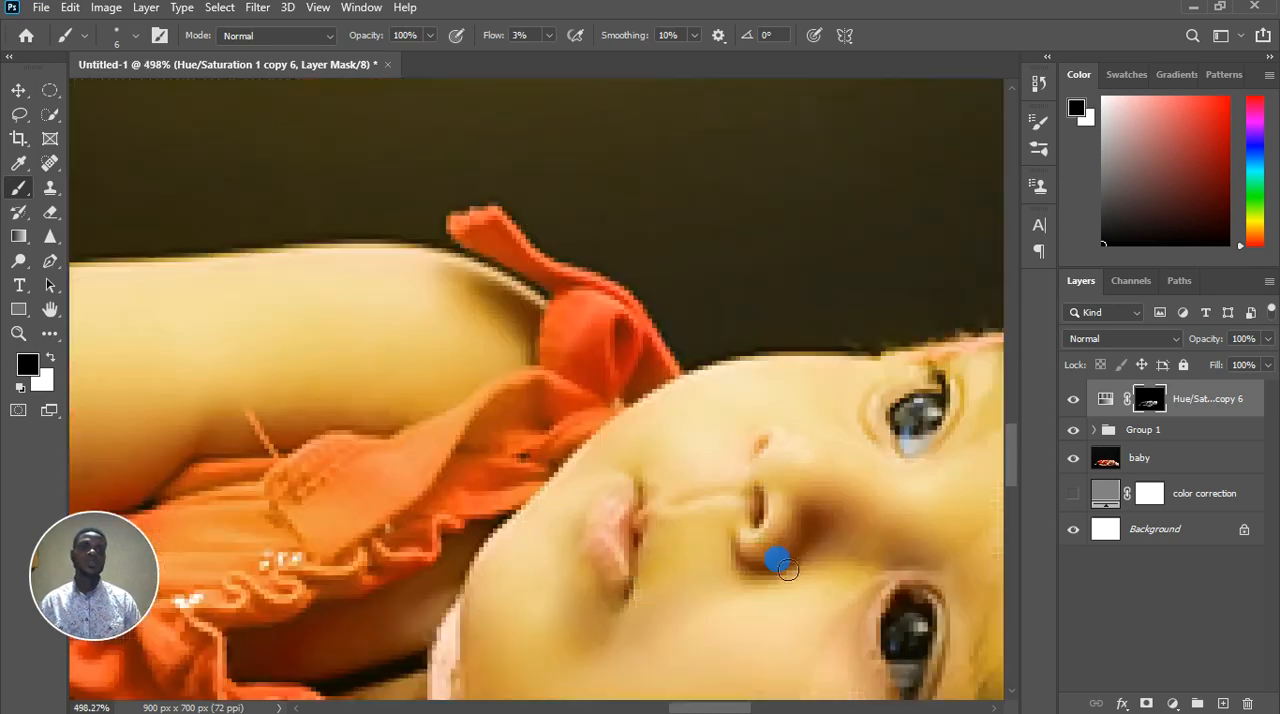
pyautogui.scroll(2, 925, 408)
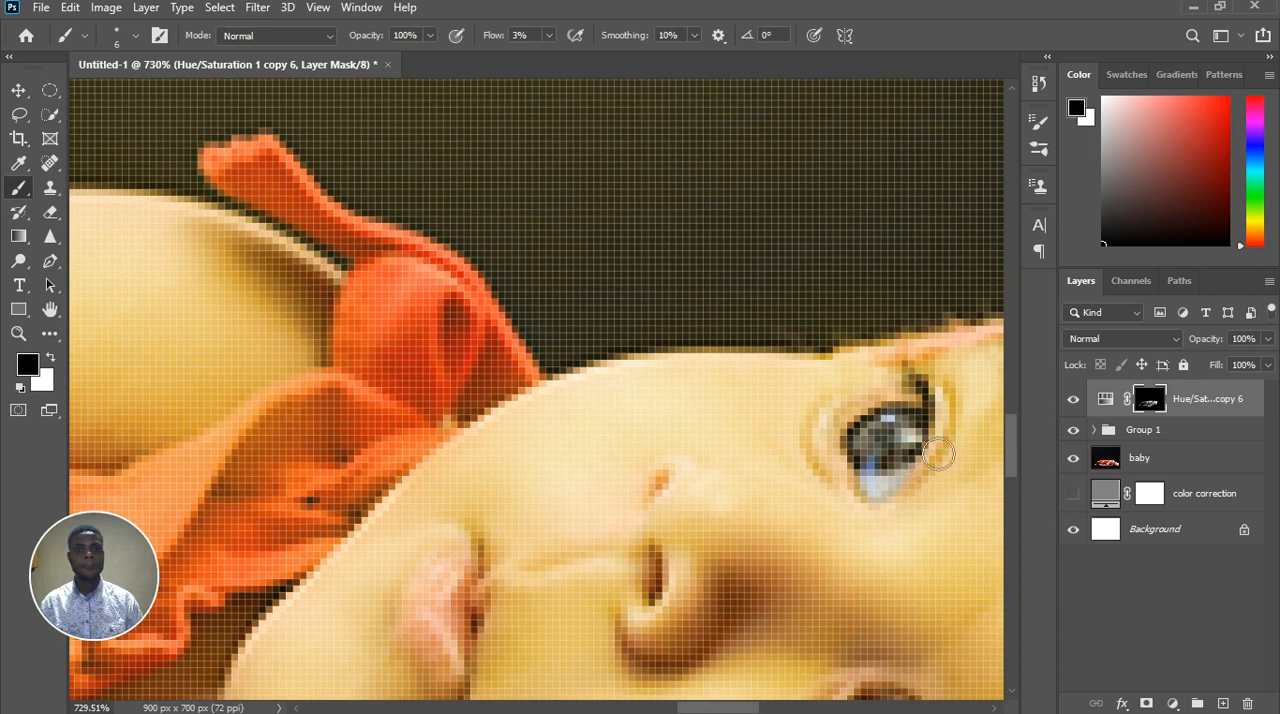
pyautogui.click(814, 443)
pyautogui.rightClick(812, 437)
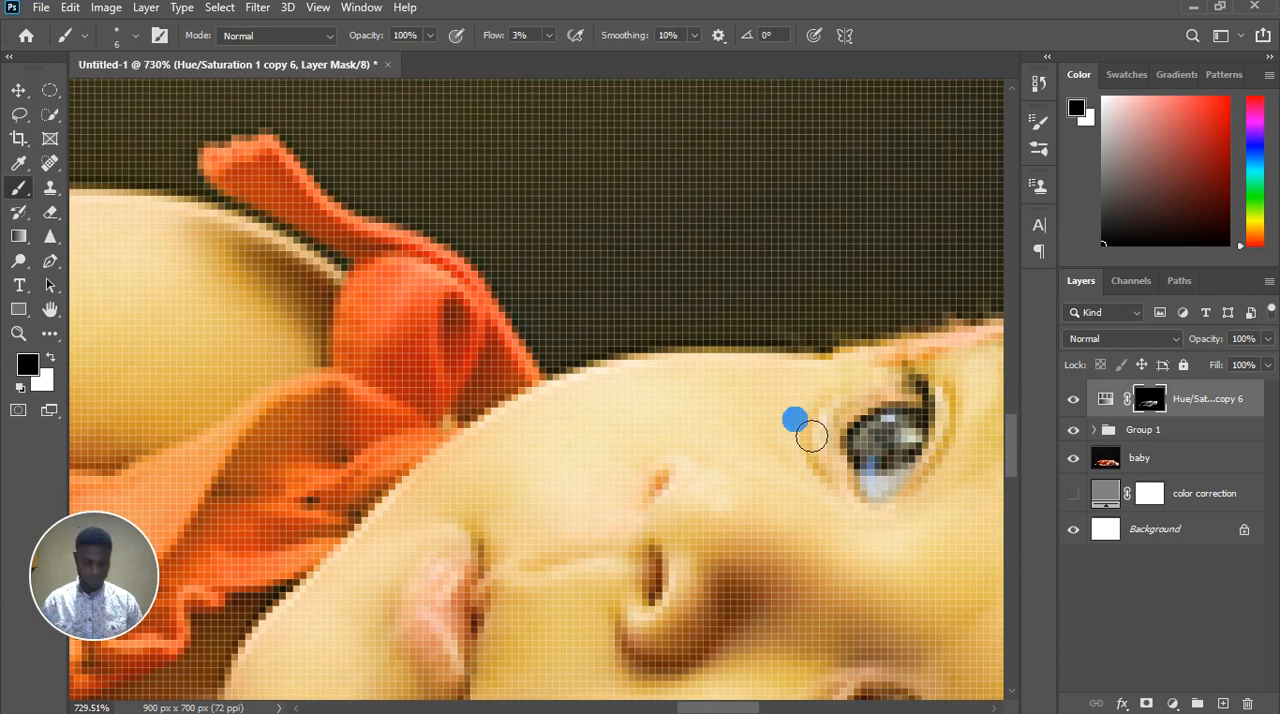
pyautogui.click(549, 35)
pyautogui.moveTo(572, 66); pyautogui.dragTo(571, 68)
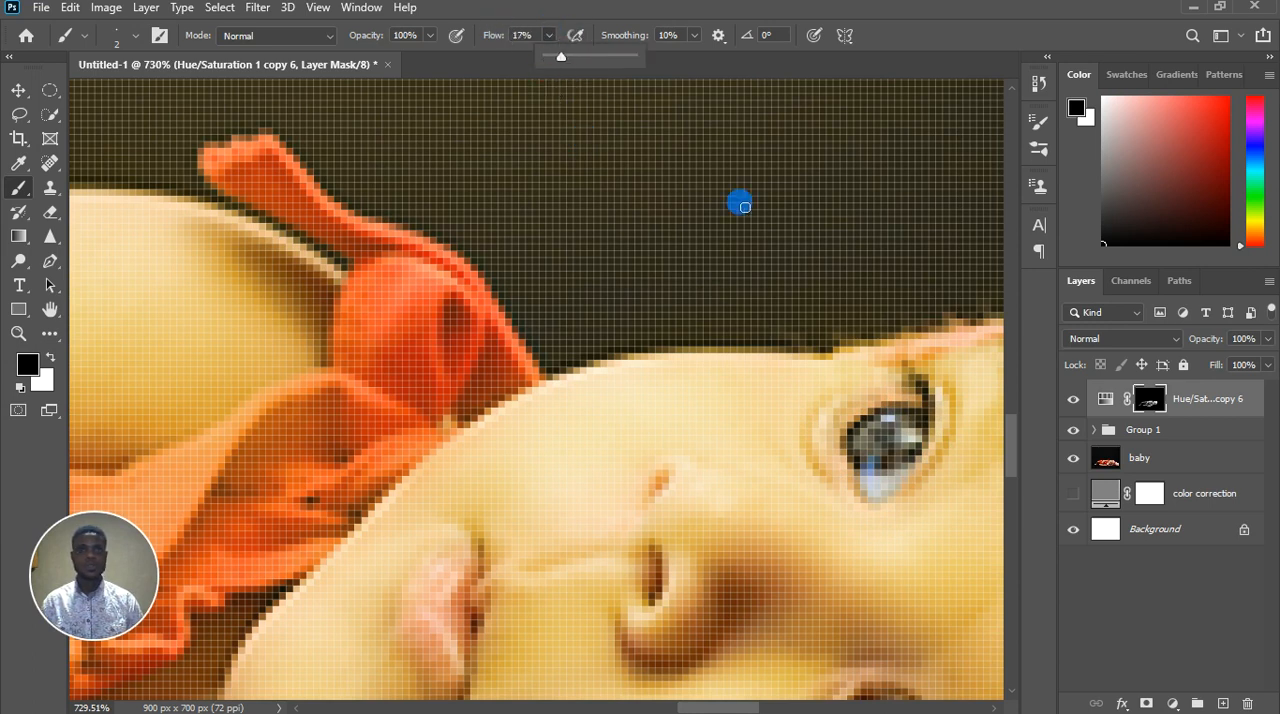
pyautogui.click(839, 414)
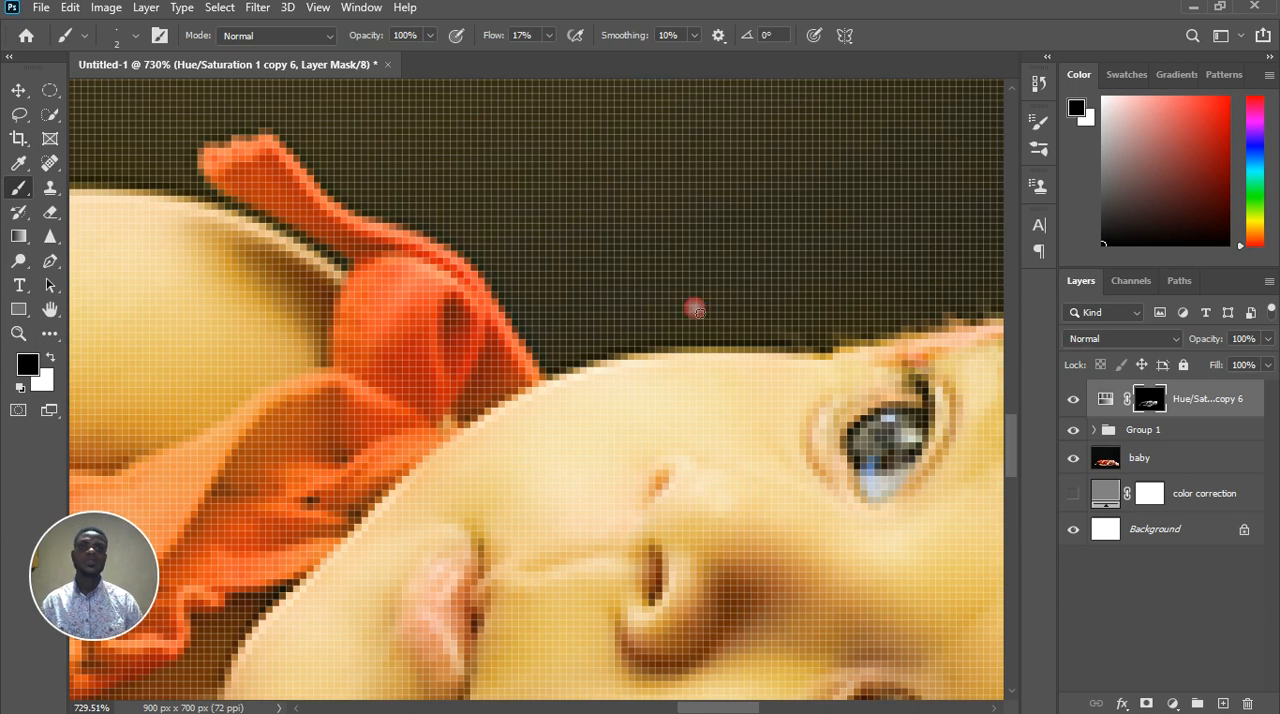
# Paint black on the mask over the inner corner of the other eye and the nose bridge, enlarging the brush to 5
pyautogui.scroll(-8, 695, 311)
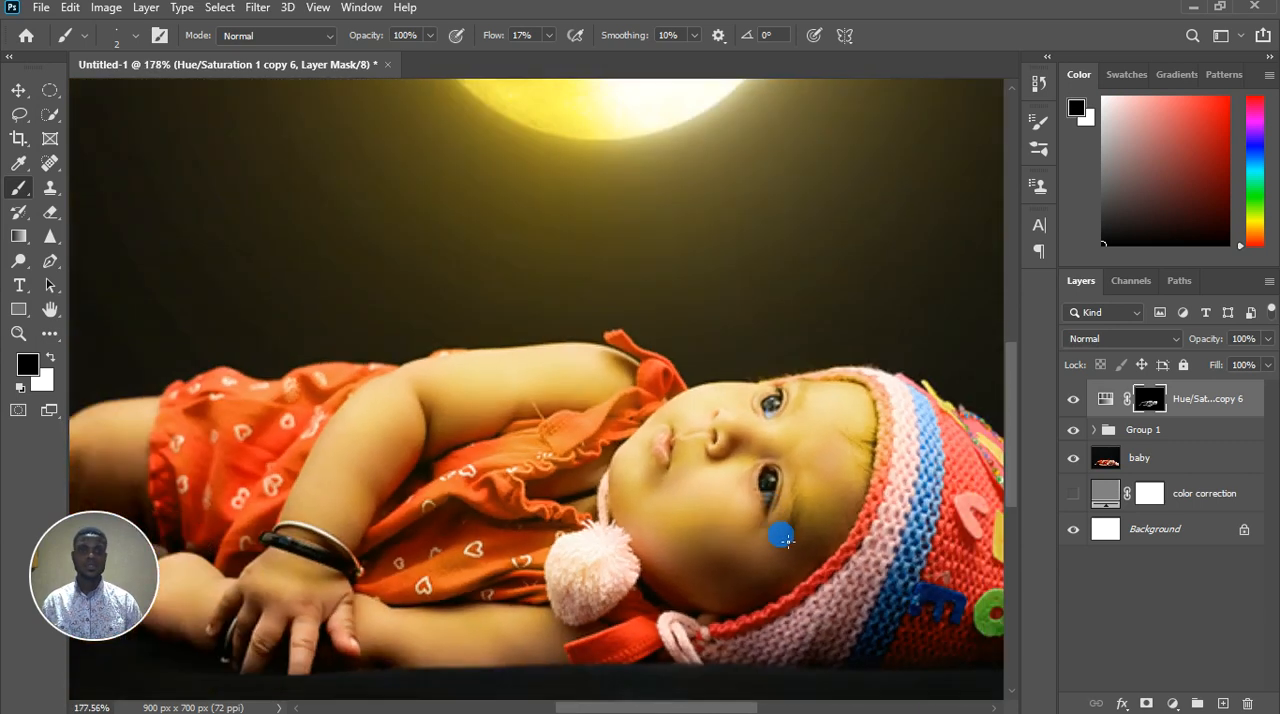
pyautogui.scroll(6, 781, 539)
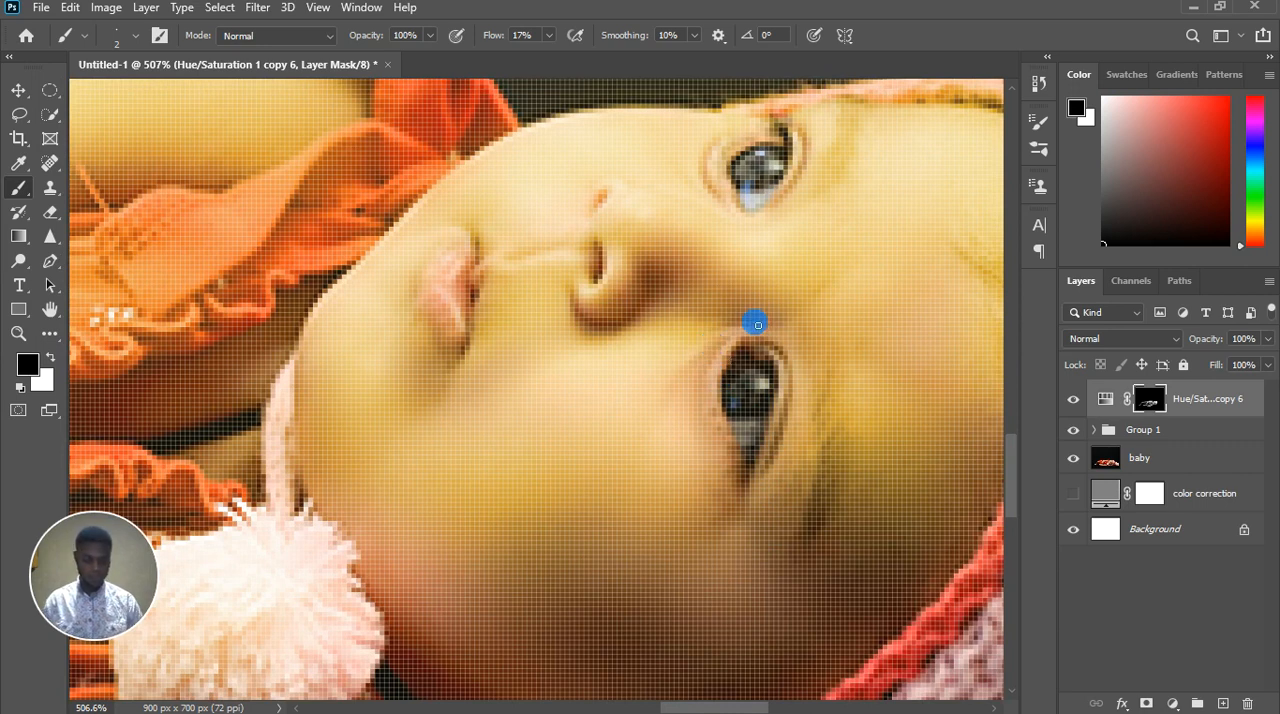
pyautogui.moveTo(762, 328)
pyautogui.mouseDown()
pyautogui.moveTo(714, 322)
pyautogui.moveTo(724, 332)
pyautogui.mouseUp()
pyautogui.press(']')
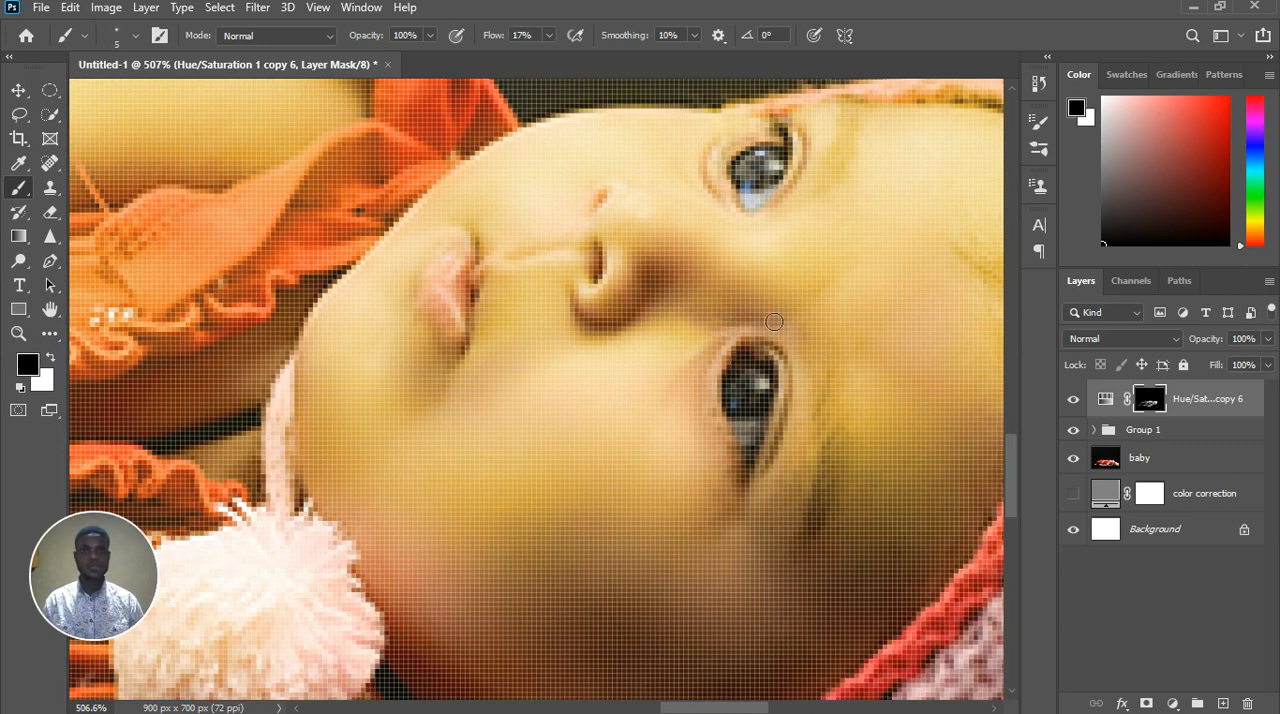
pyautogui.scroll(-5, 744, 307)
pyautogui.scroll(4, 753, 316)
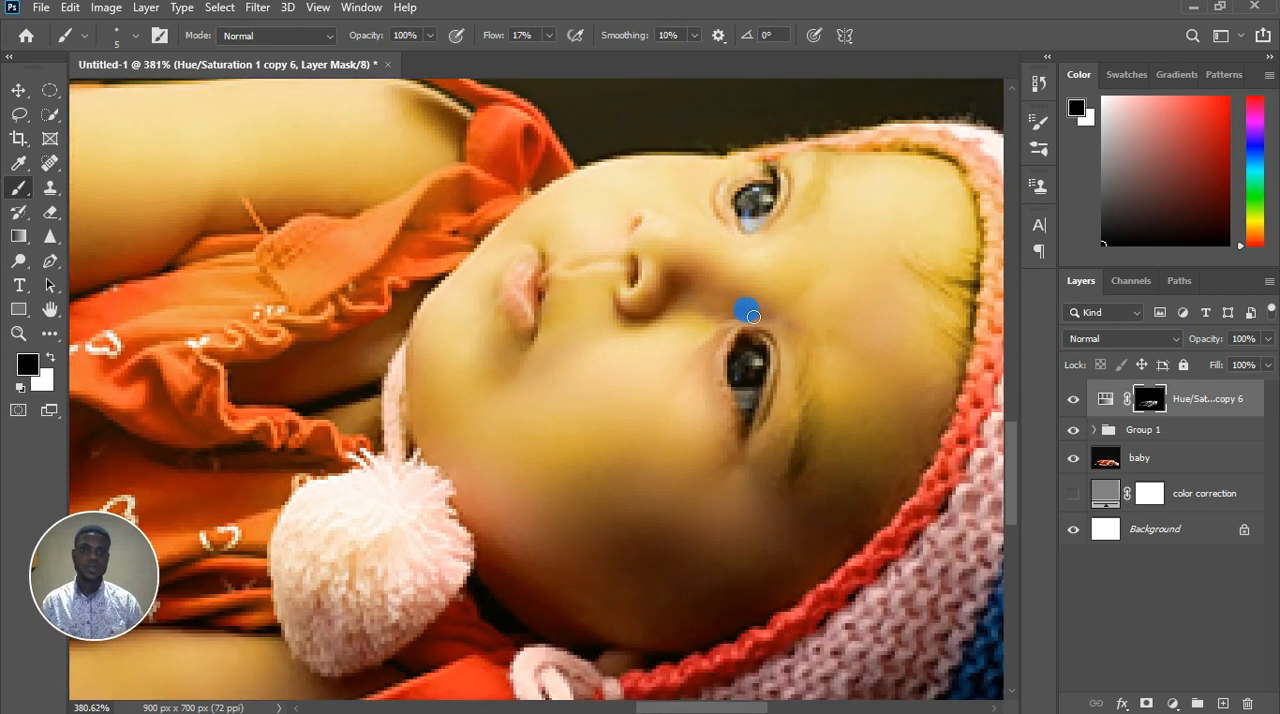
pyautogui.moveTo(716, 305); pyautogui.dragTo(788, 330)
pyautogui.scroll(-8, 774, 320)
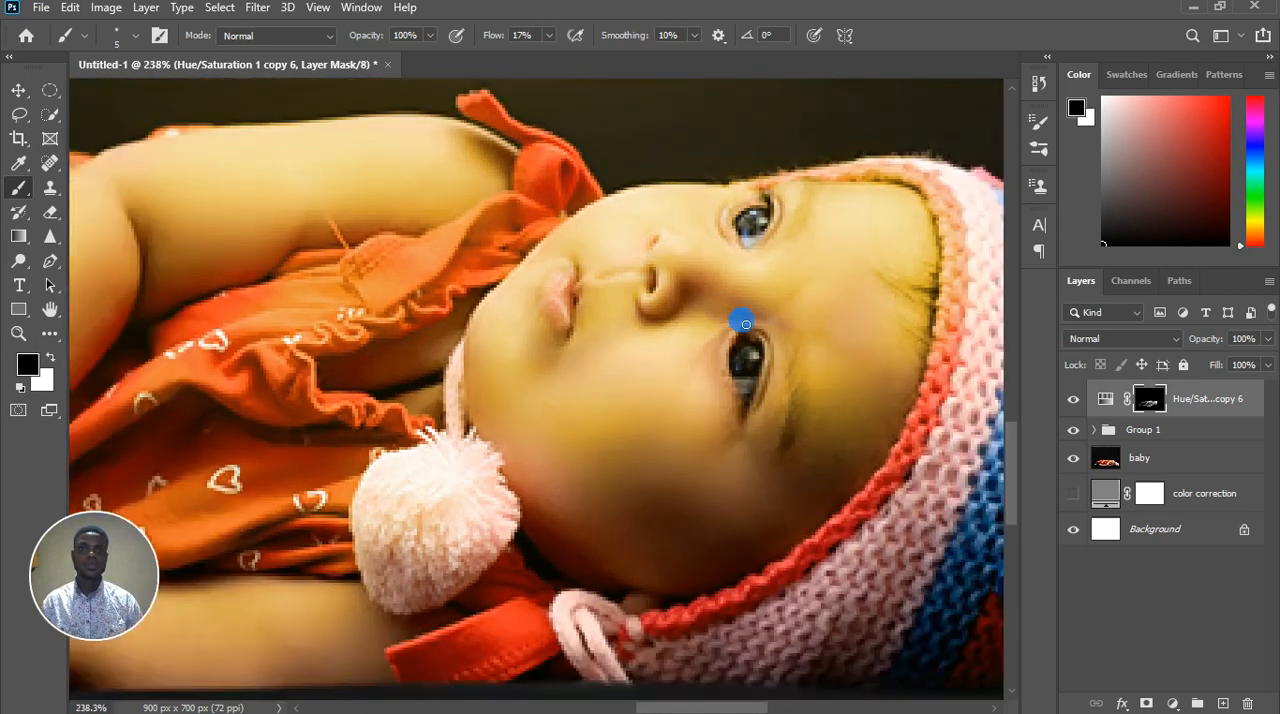
# Paint white on the mask over the cheek below the eye farther from the moon, using brush size 25 and 8% flow
pyautogui.scroll(7, 779, 328)
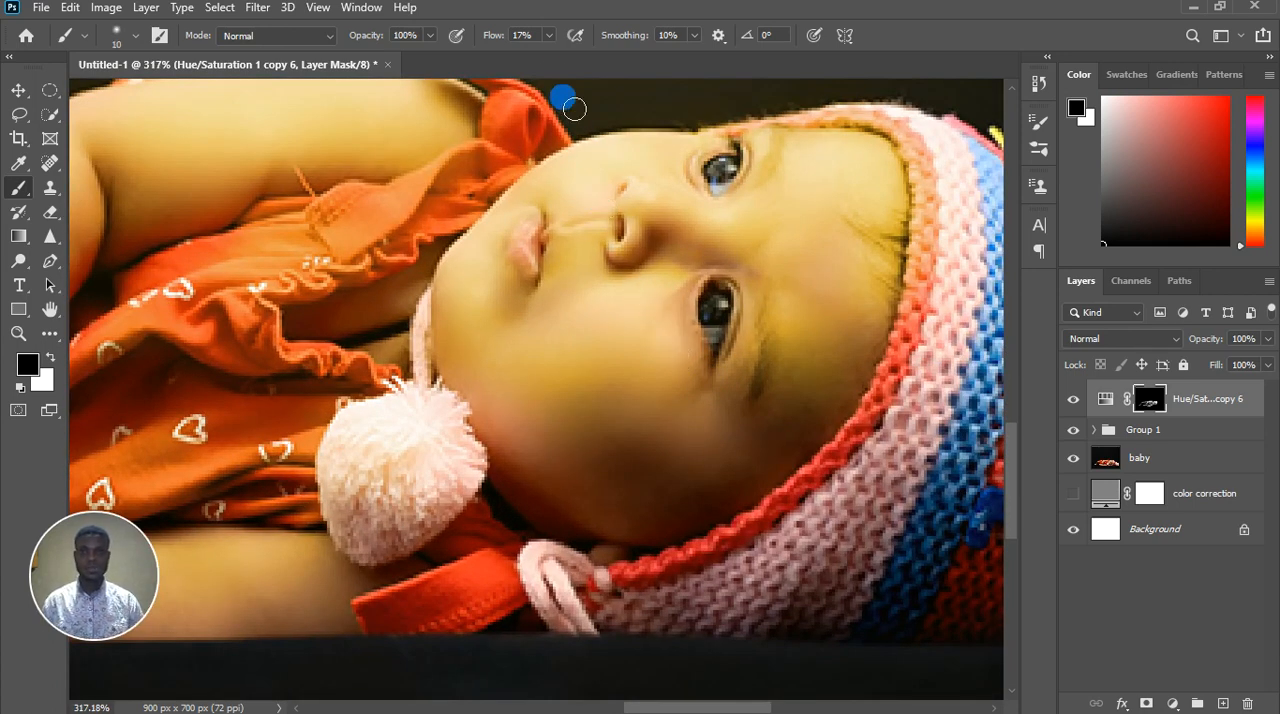
pyautogui.click(548, 35)
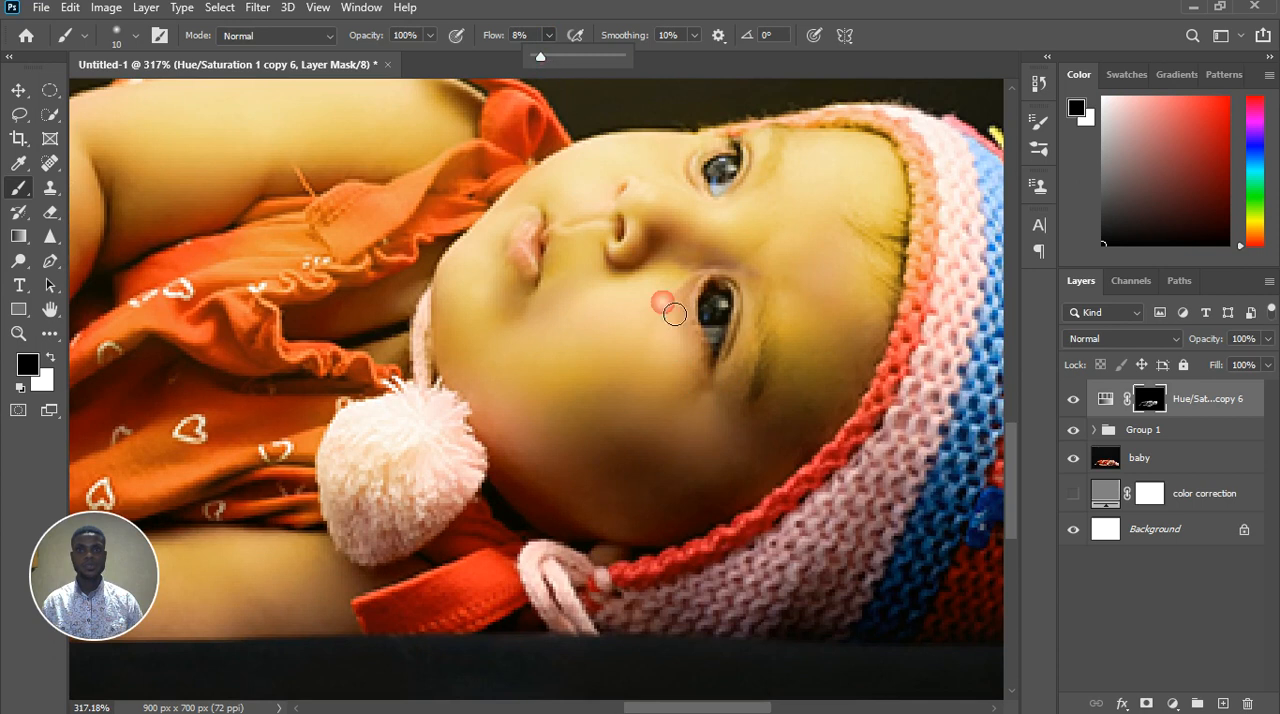
pyautogui.press(']')
pyautogui.press(']')
pyautogui.press(']')
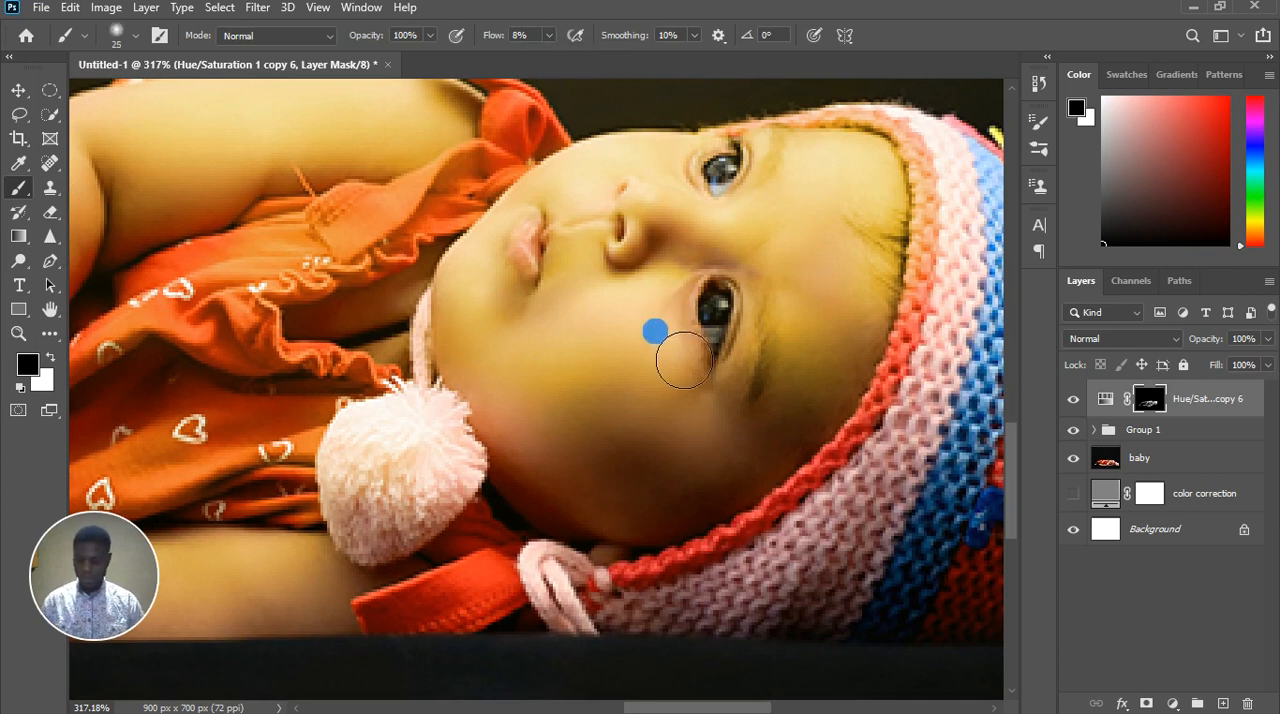
pyautogui.press('x')
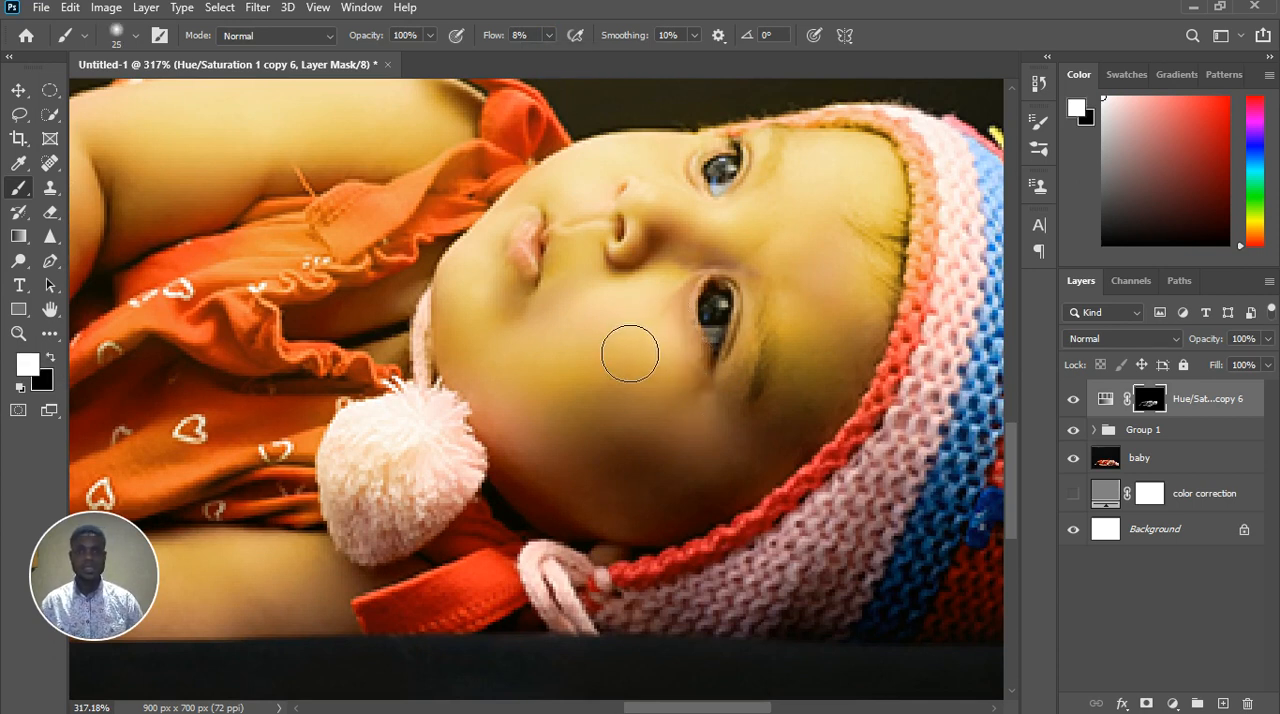
pyautogui.moveTo(630, 353)
pyautogui.mouseDown()
pyautogui.moveTo(566, 356)
pyautogui.moveTo(612, 360)
pyautogui.moveTo(624, 342)
pyautogui.moveTo(578, 378)
pyautogui.moveTo(513, 356)
pyautogui.moveTo(563, 406)
pyautogui.moveTo(538, 395)
pyautogui.moveTo(664, 445)
pyautogui.moveTo(571, 412)
pyautogui.moveTo(672, 362)
pyautogui.mouseUp()
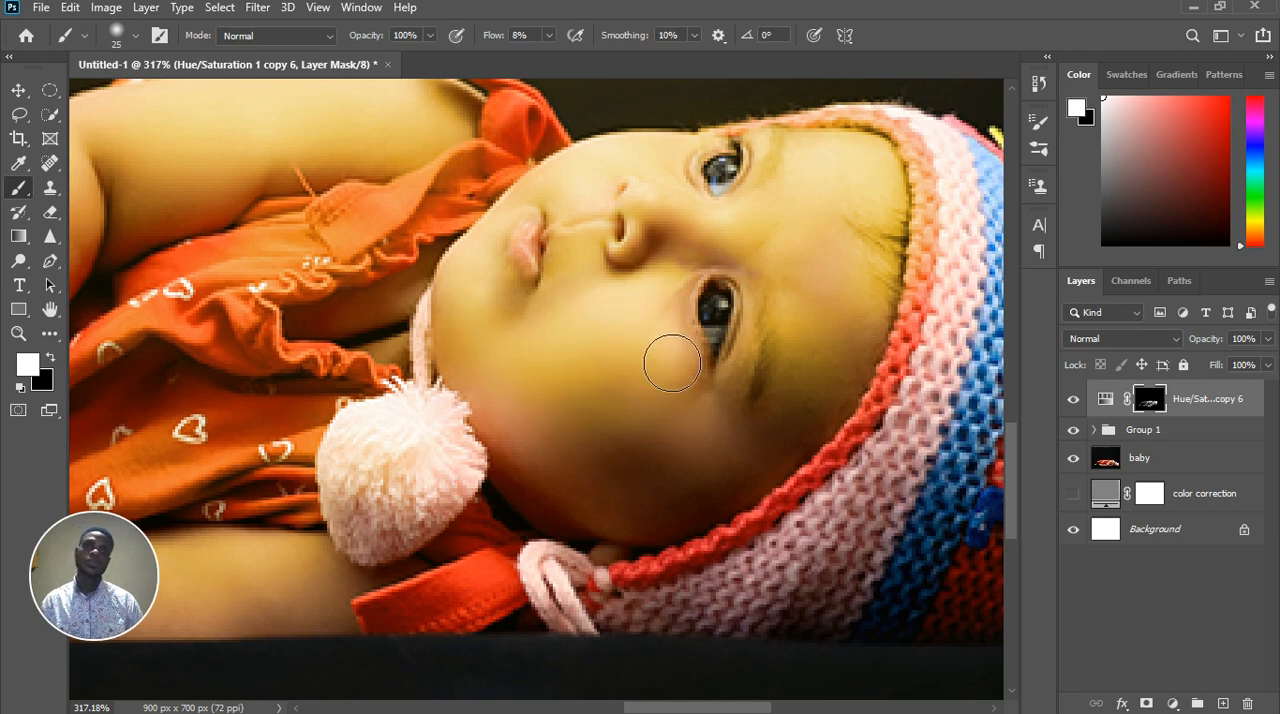
# Paint white on the mask over the shadowed lower cheek and the side of the forehead beside the hat
pyautogui.scroll(-2, 646, 345)
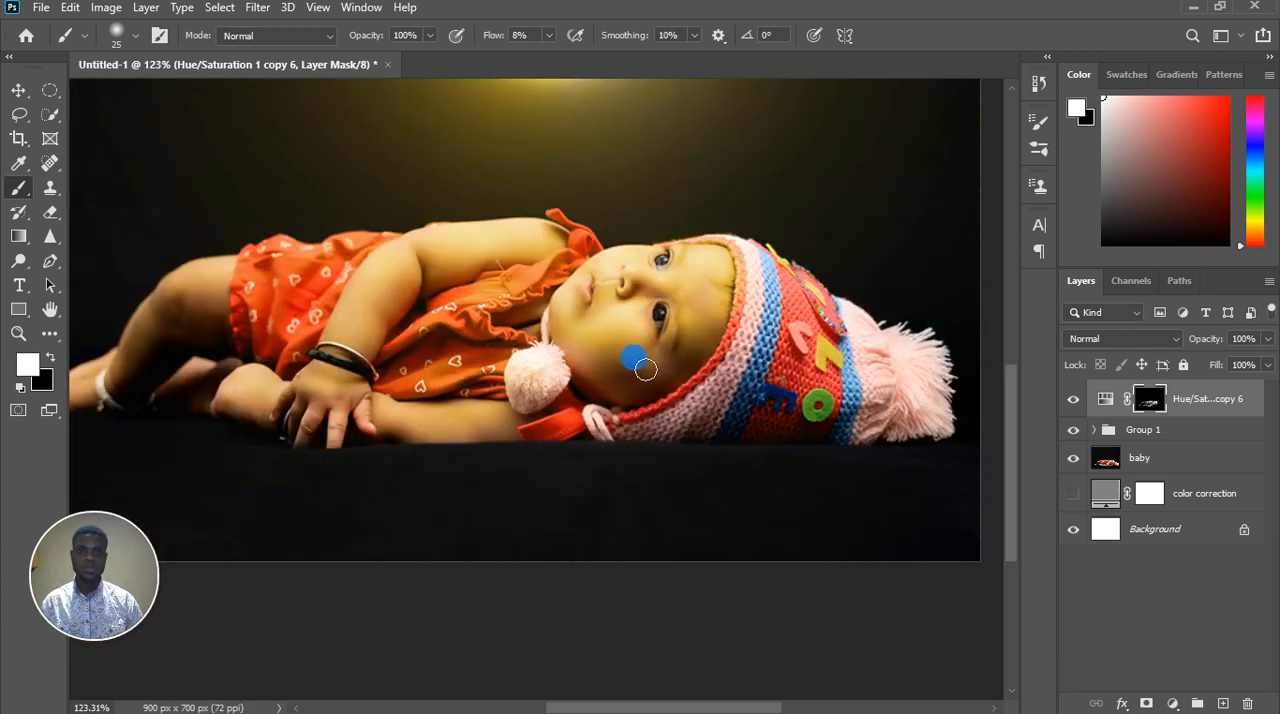
pyautogui.scroll(-1, 645, 370)
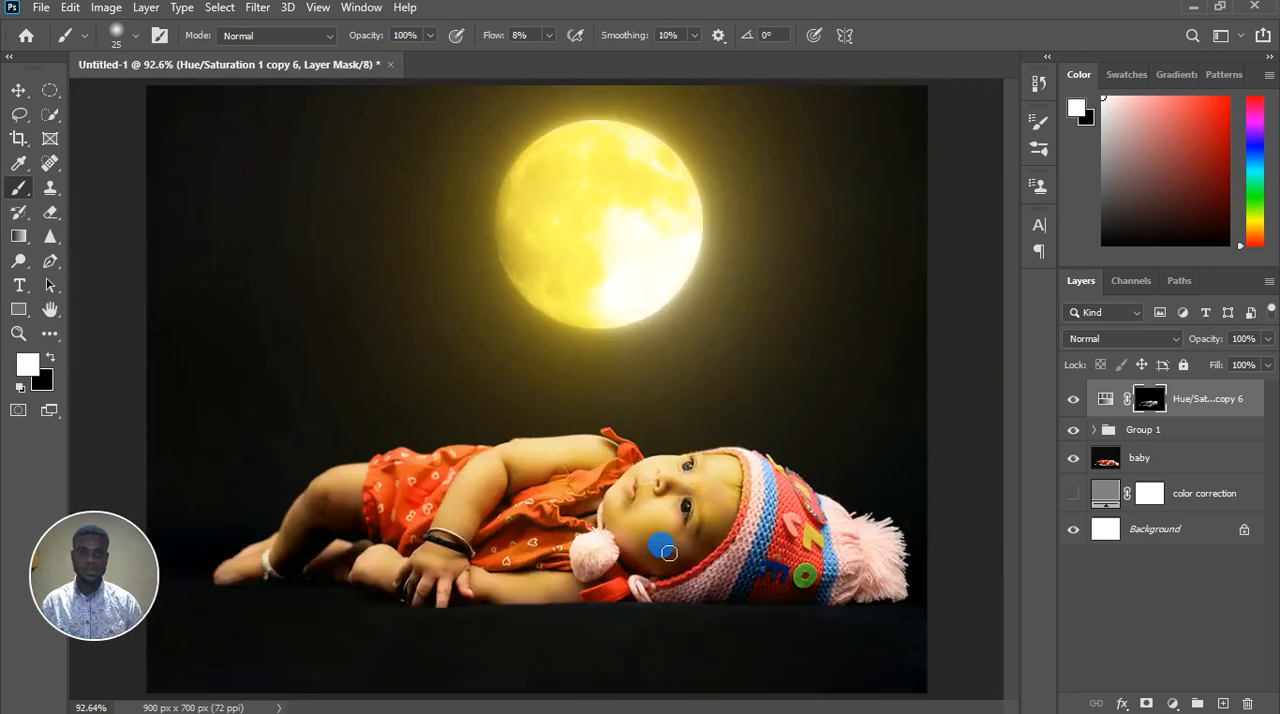
pyautogui.scroll(1, 668, 552)
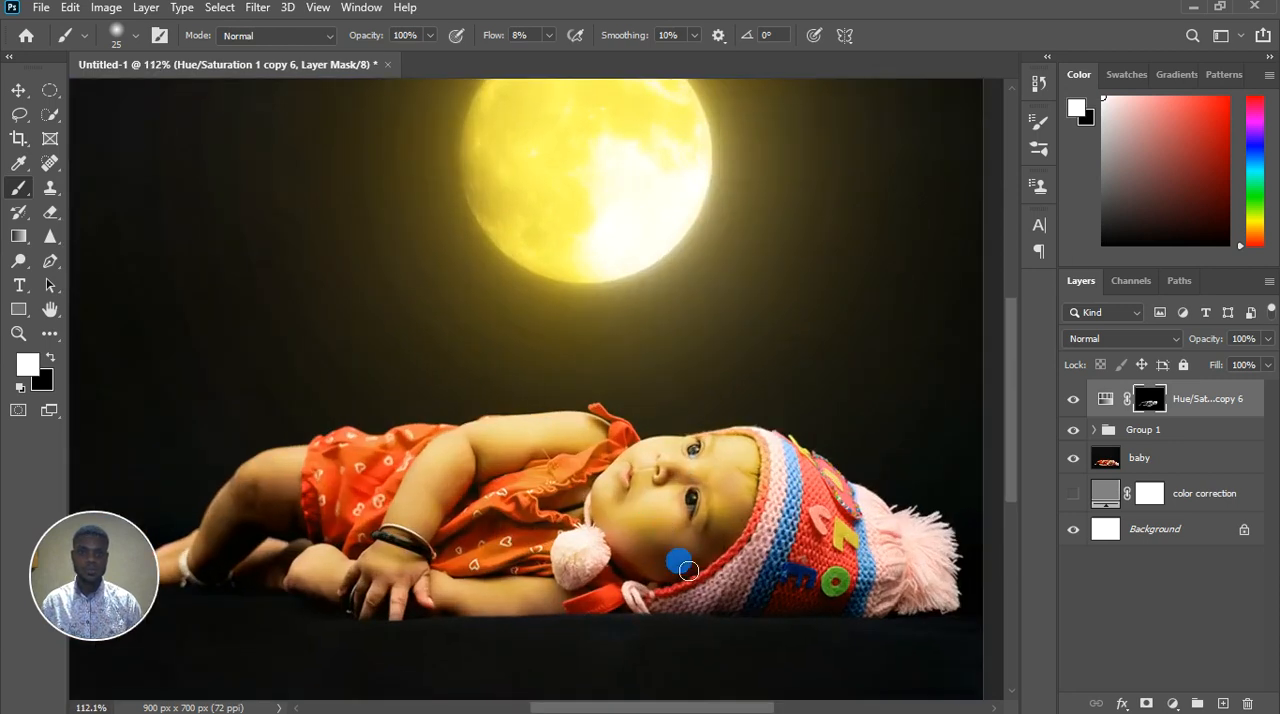
pyautogui.moveTo(678, 562)
pyautogui.mouseDown()
pyautogui.moveTo(702, 542)
pyautogui.moveTo(623, 540)
pyautogui.mouseUp()
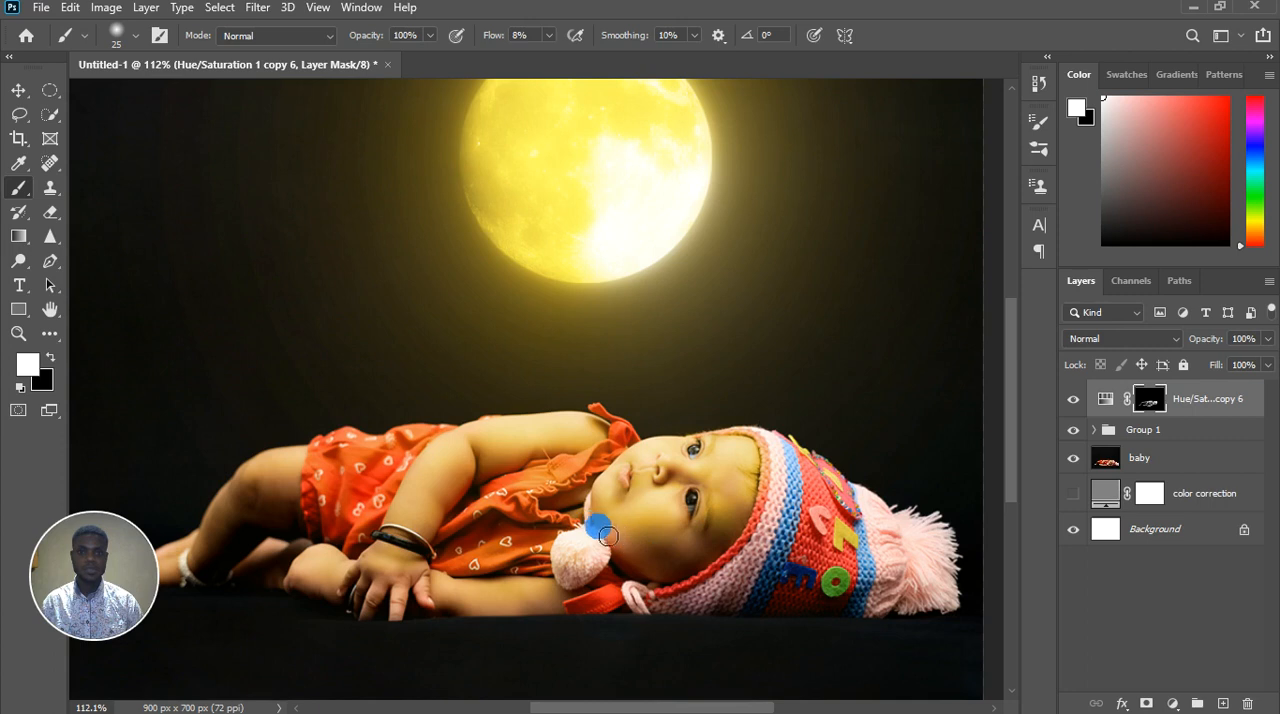
pyautogui.scroll(2, 625, 545)
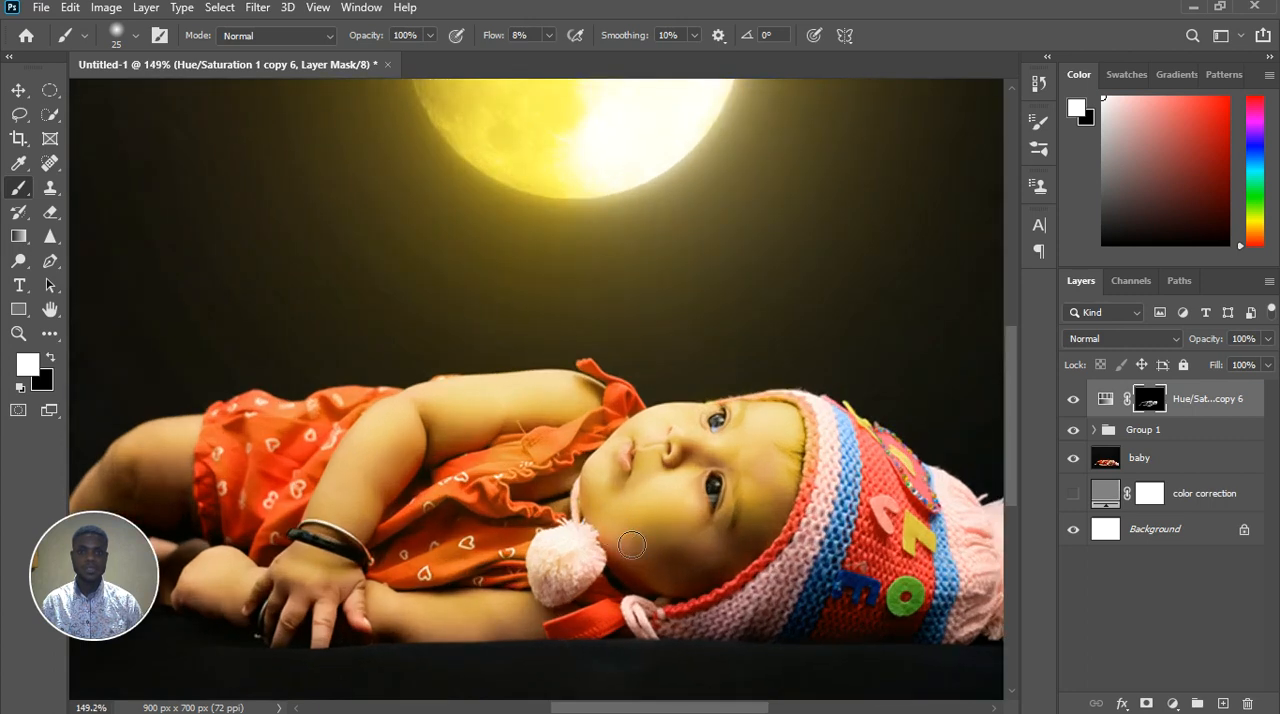
pyautogui.moveTo(790, 551); pyautogui.dragTo(780, 506)
pyautogui.scroll(2, 779, 500)
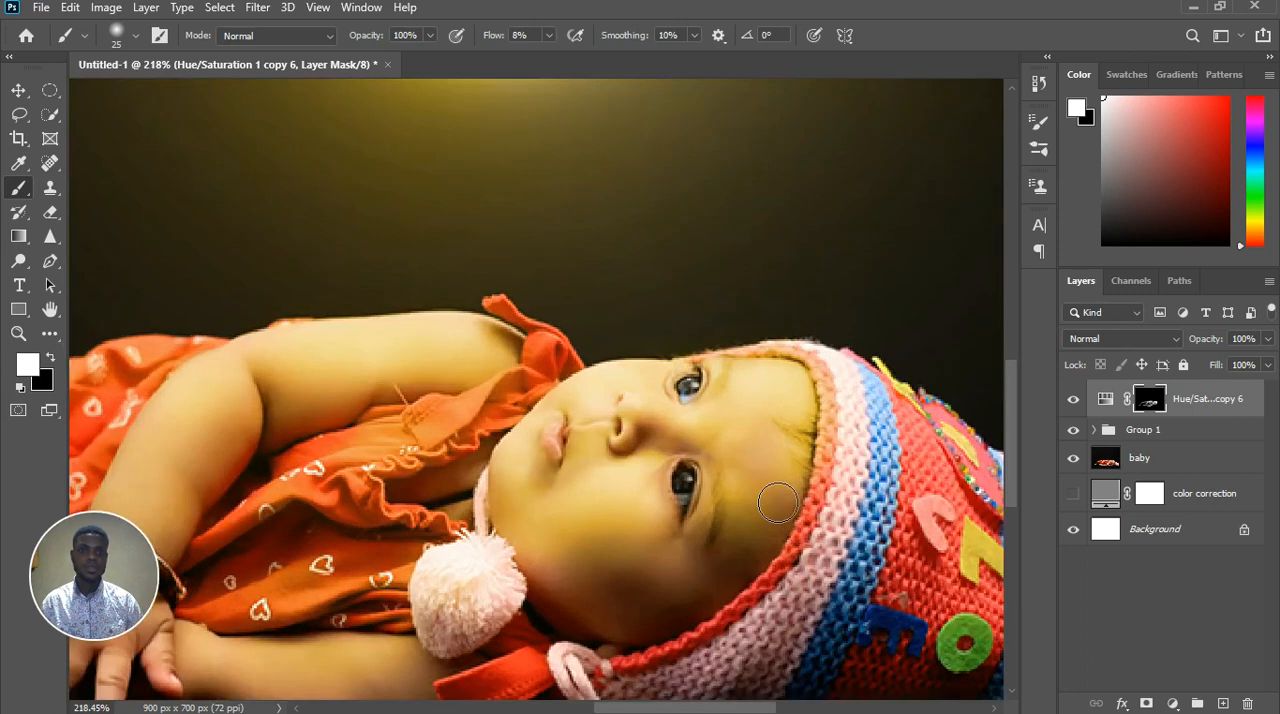
pyautogui.moveTo(807, 460); pyautogui.dragTo(836, 476)
# Paint black on the mask over the hair strands on the forehead and the hat's inner edge, using brush size 9
pyautogui.scroll(4, 784, 460)
pyautogui.press('[')
pyautogui.press('[')
pyautogui.press('[')
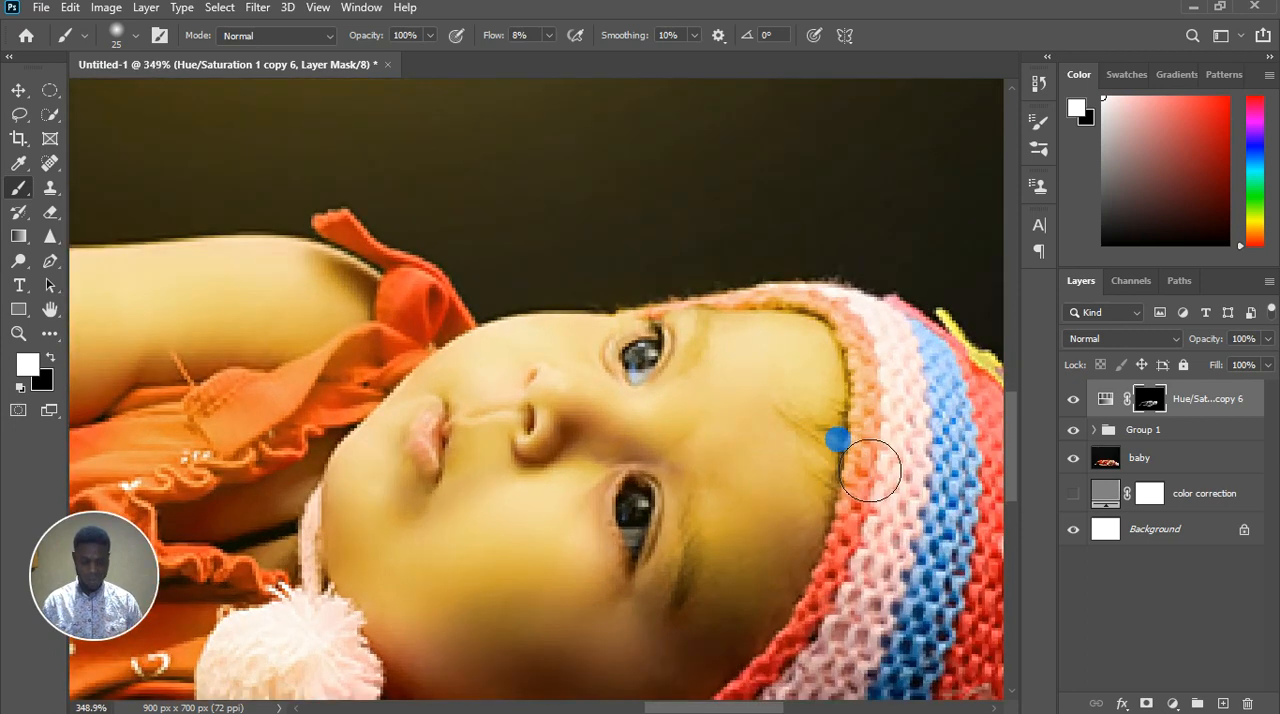
pyautogui.press('[')
pyautogui.press('x')
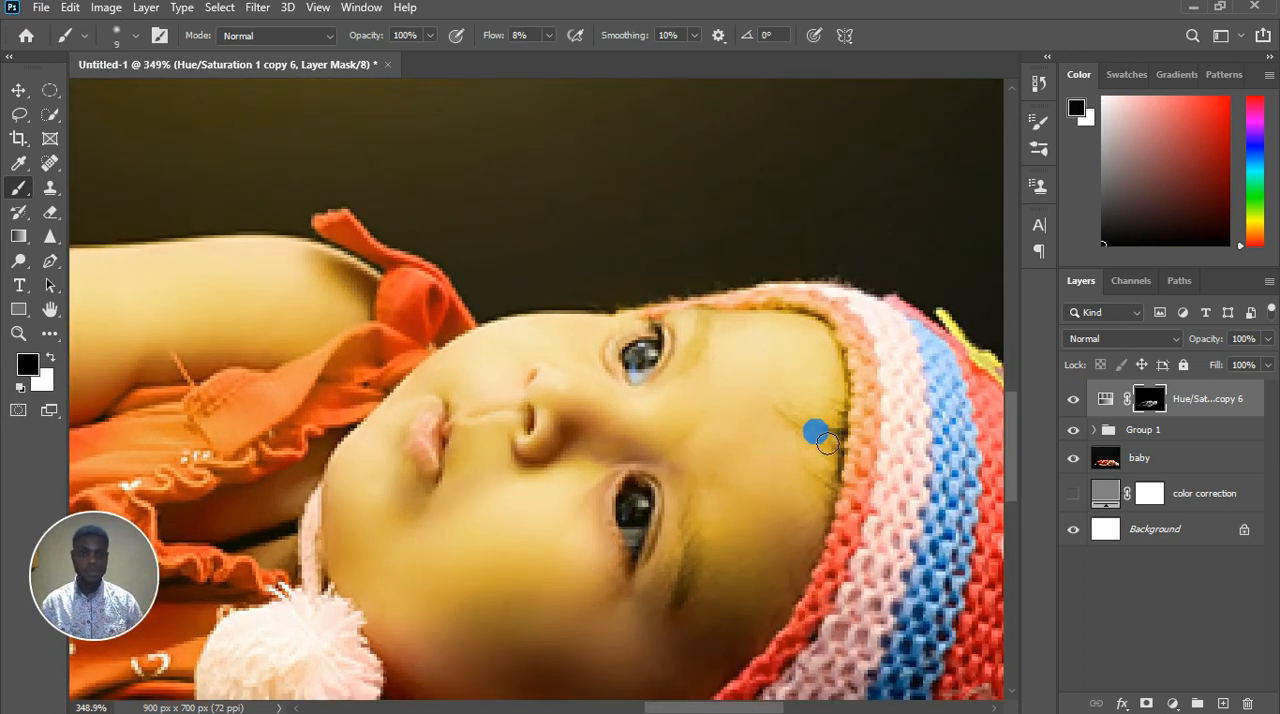
pyautogui.moveTo(818, 436); pyautogui.dragTo(825, 442)
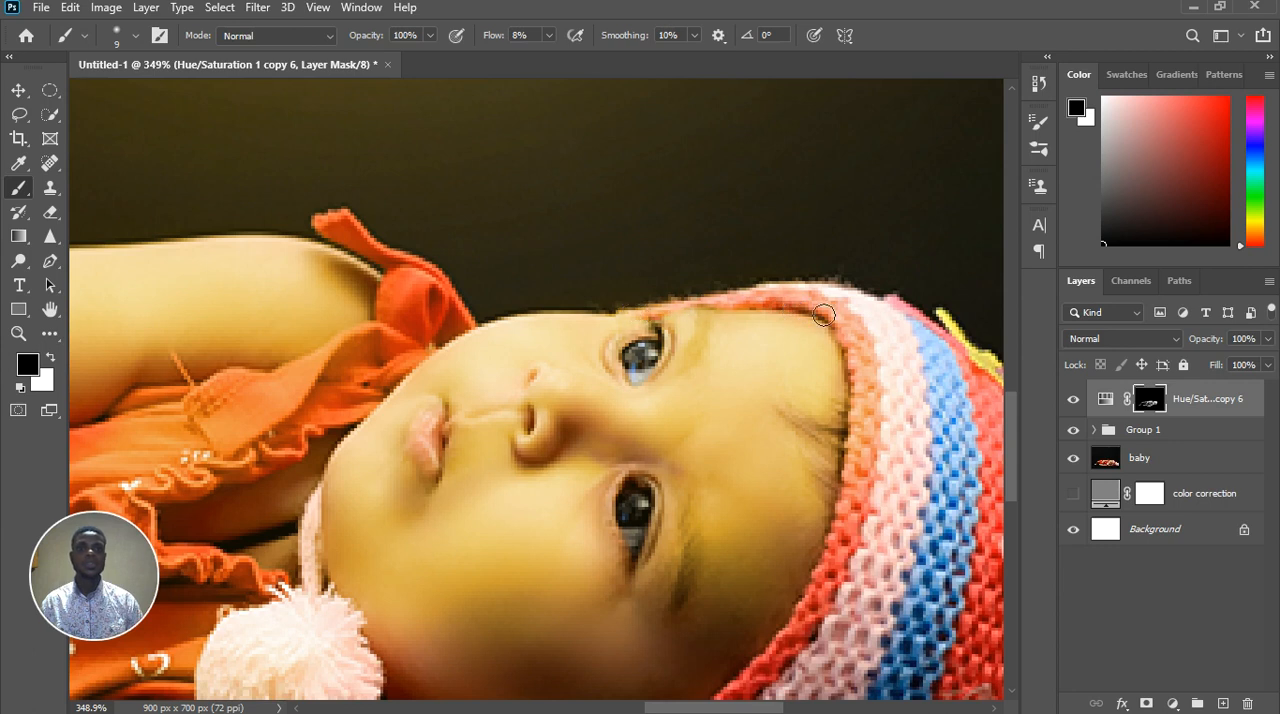
# Paint white on the mask along the hat's knitted rim with brush size 25, and black over the shadowed lower rim and cheek
pyautogui.scroll(-5, 888, 362)
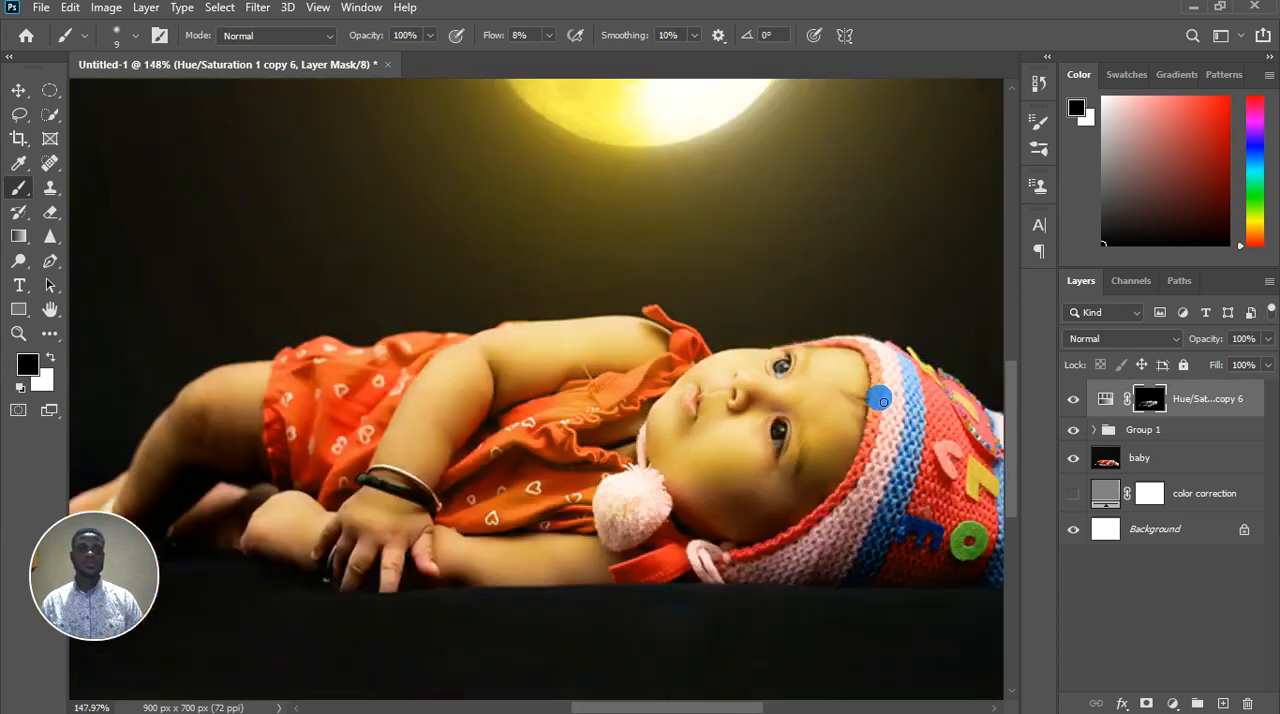
pyautogui.scroll(-1, 882, 402)
pyautogui.press(']')
pyautogui.press(']')
pyautogui.press(']')
pyautogui.press(']')
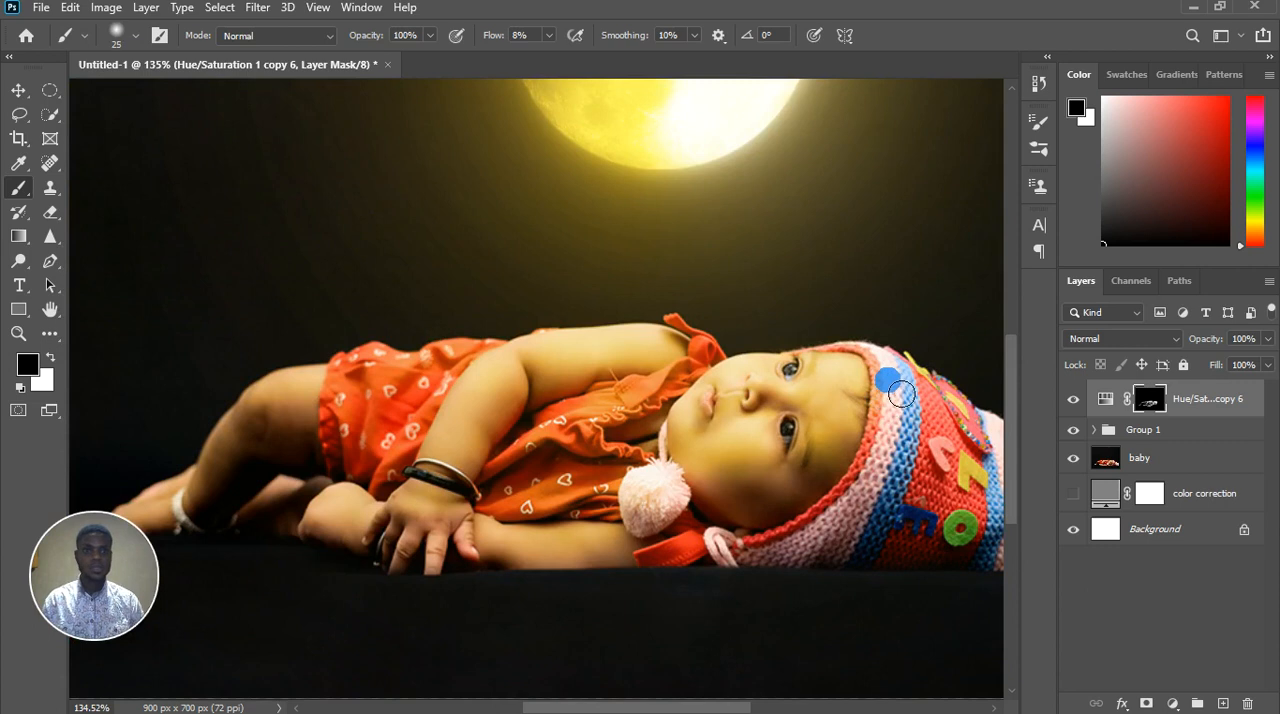
pyautogui.scroll(3, 901, 363)
pyautogui.press('x')
pyautogui.moveTo(899, 362)
pyautogui.mouseDown()
pyautogui.moveTo(891, 354)
pyautogui.moveTo(901, 359)
pyautogui.mouseUp()
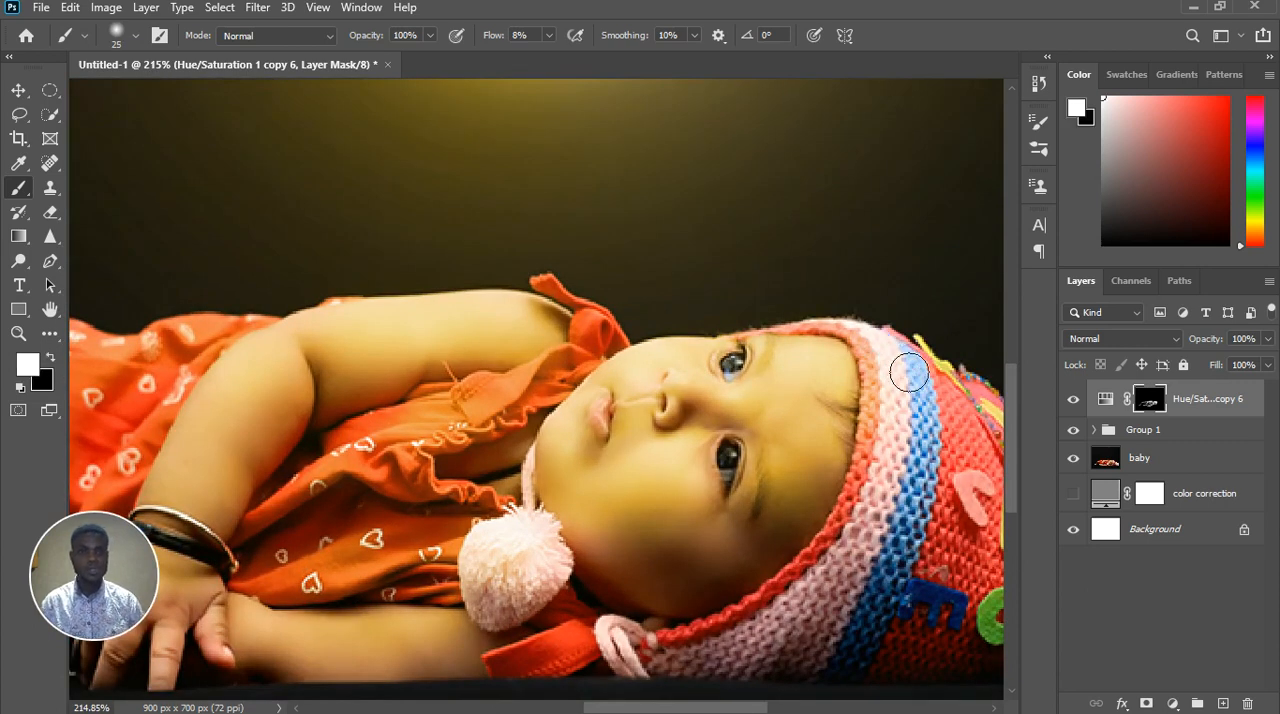
pyautogui.moveTo(876, 518)
pyautogui.mouseDown()
pyautogui.moveTo(826, 588)
pyautogui.moveTo(767, 627)
pyautogui.moveTo(798, 621)
pyautogui.moveTo(724, 652)
pyautogui.moveTo(839, 605)
pyautogui.moveTo(787, 634)
pyautogui.mouseUp()
pyautogui.press('x')
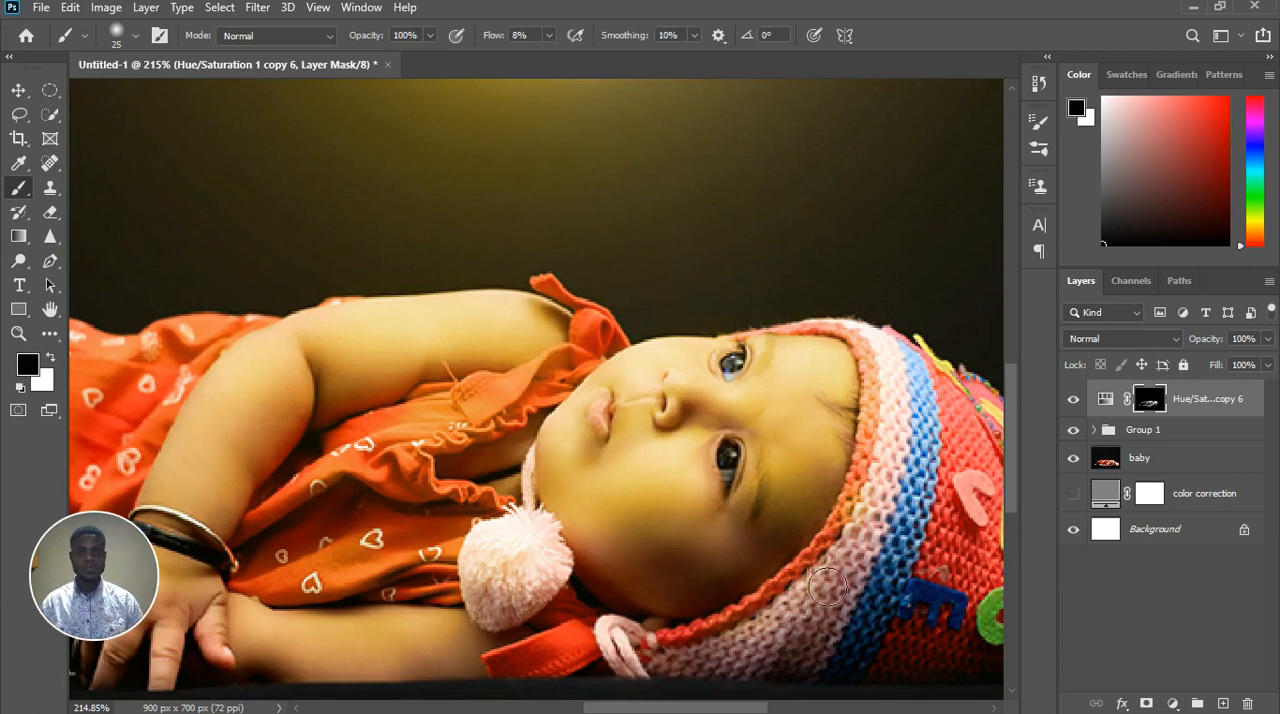
pyautogui.moveTo(658, 592)
pyautogui.mouseDown()
pyautogui.moveTo(645, 546)
pyautogui.moveTo(663, 543)
pyautogui.moveTo(645, 540)
pyautogui.moveTo(715, 539)
pyautogui.moveTo(725, 564)
pyautogui.moveTo(703, 541)
pyautogui.moveTo(728, 564)
pyautogui.moveTo(702, 532)
pyautogui.moveTo(724, 517)
pyautogui.moveTo(726, 479)
pyautogui.moveTo(703, 467)
pyautogui.moveTo(706, 454)
pyautogui.moveTo(713, 488)
pyautogui.mouseUp()
# Paint white on the mask around the inner corner of the eye farther from the moon, using brush sizes 10 and 20
pyautogui.press('x')
pyautogui.press('[')
pyautogui.press('[')
pyautogui.press('[')
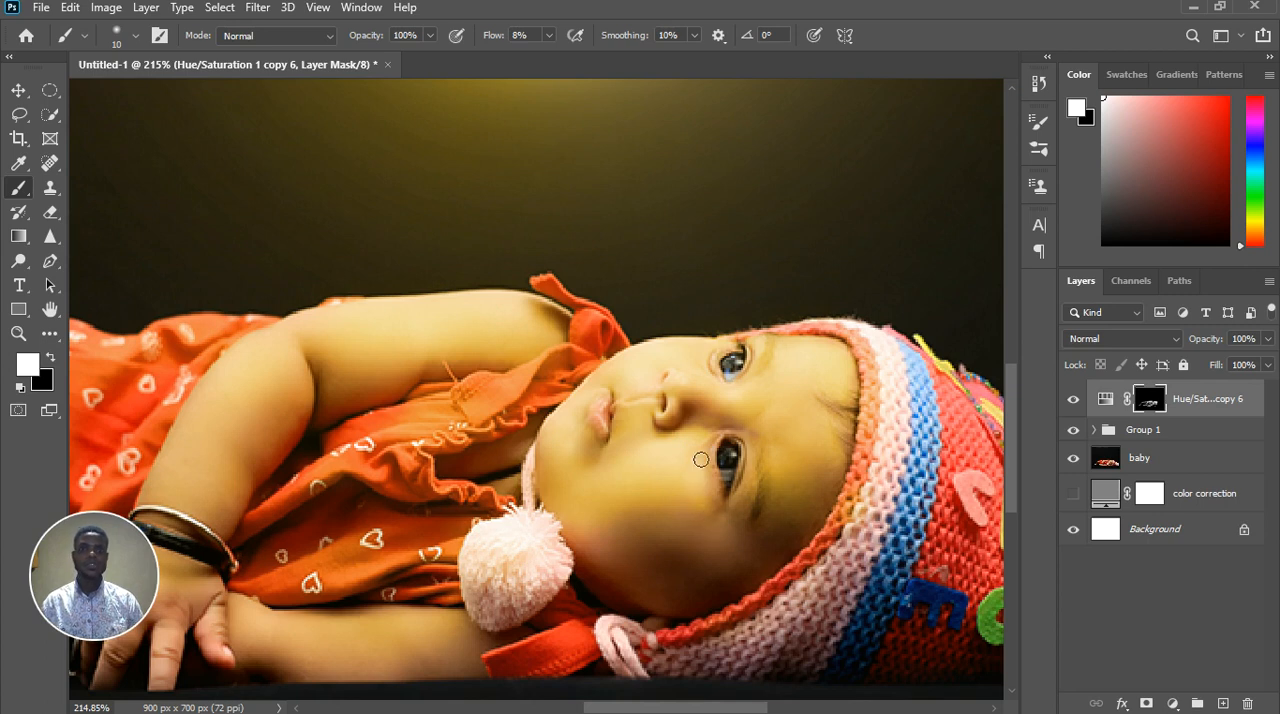
pyautogui.moveTo(719, 430)
pyautogui.mouseDown()
pyautogui.moveTo(729, 424)
pyautogui.moveTo(706, 420)
pyautogui.mouseUp()
pyautogui.press(']')
pyautogui.press(']')
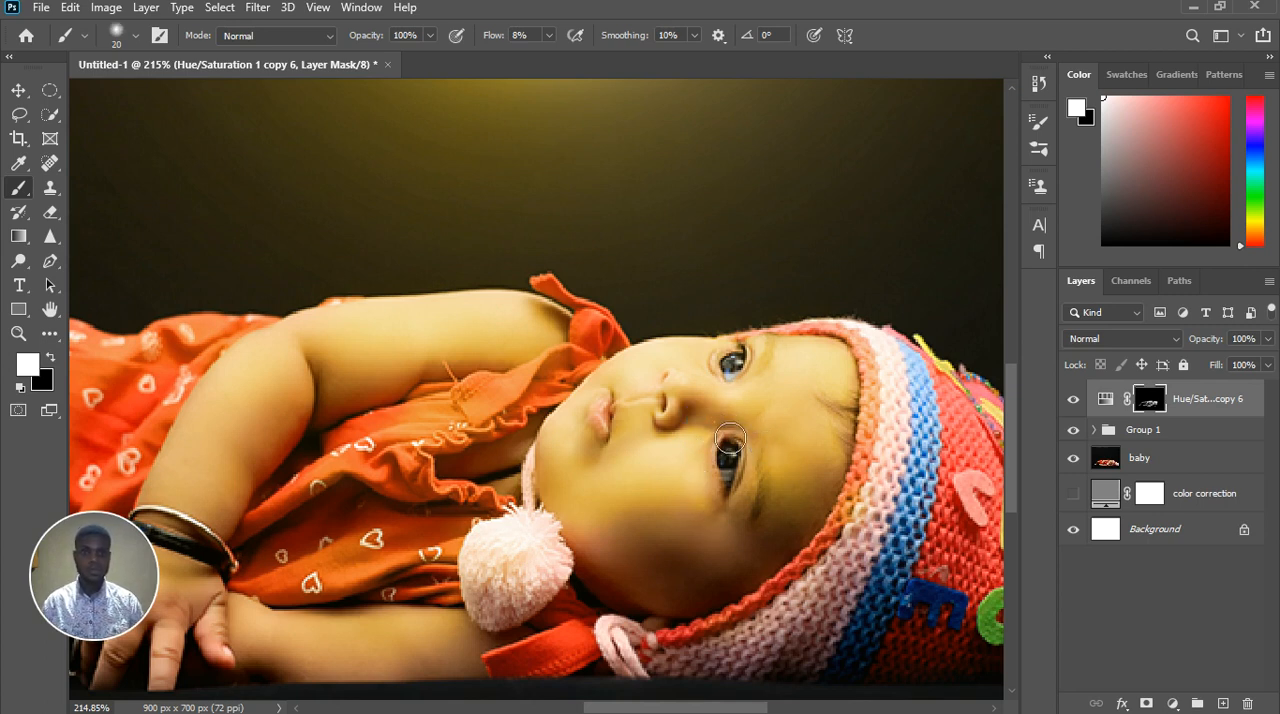
# Refine the mask over the eyebrow nearer the moon with white and black strokes, using brush size 8 and 4% flow
pyautogui.scroll(-3, 791, 466)
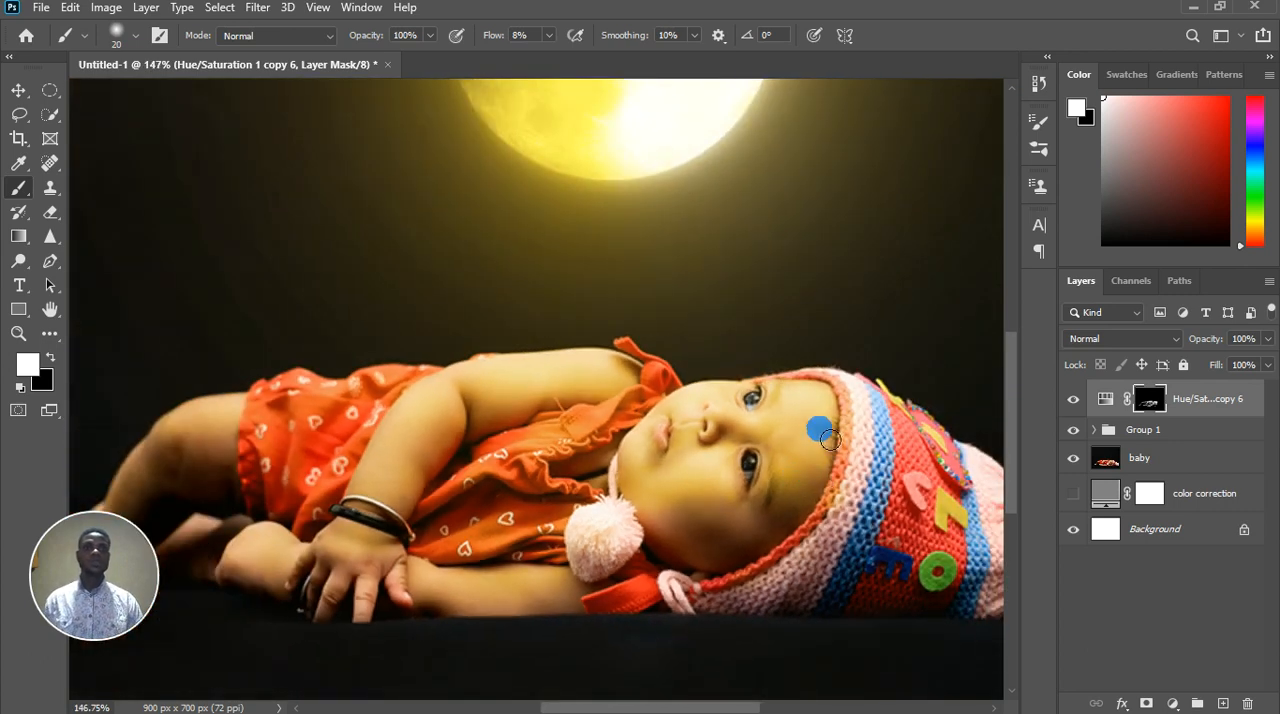
pyautogui.scroll(10, 828, 408)
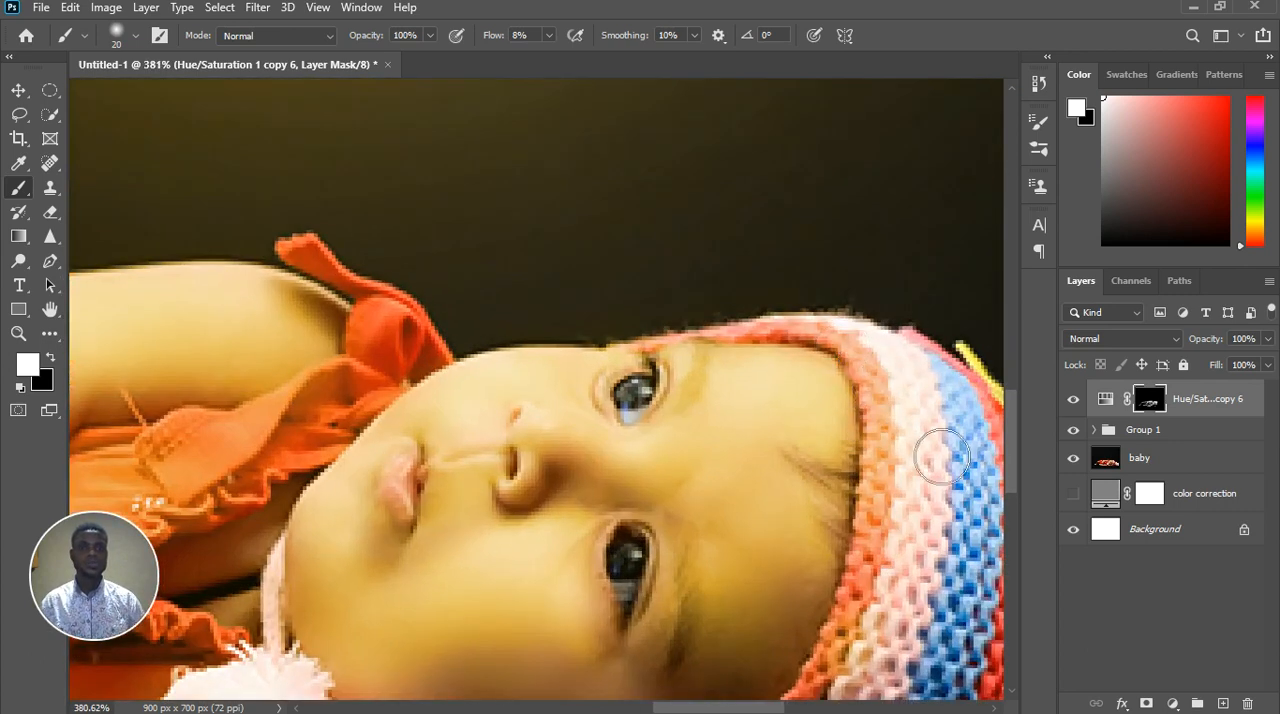
pyautogui.scroll(-4, 906, 506)
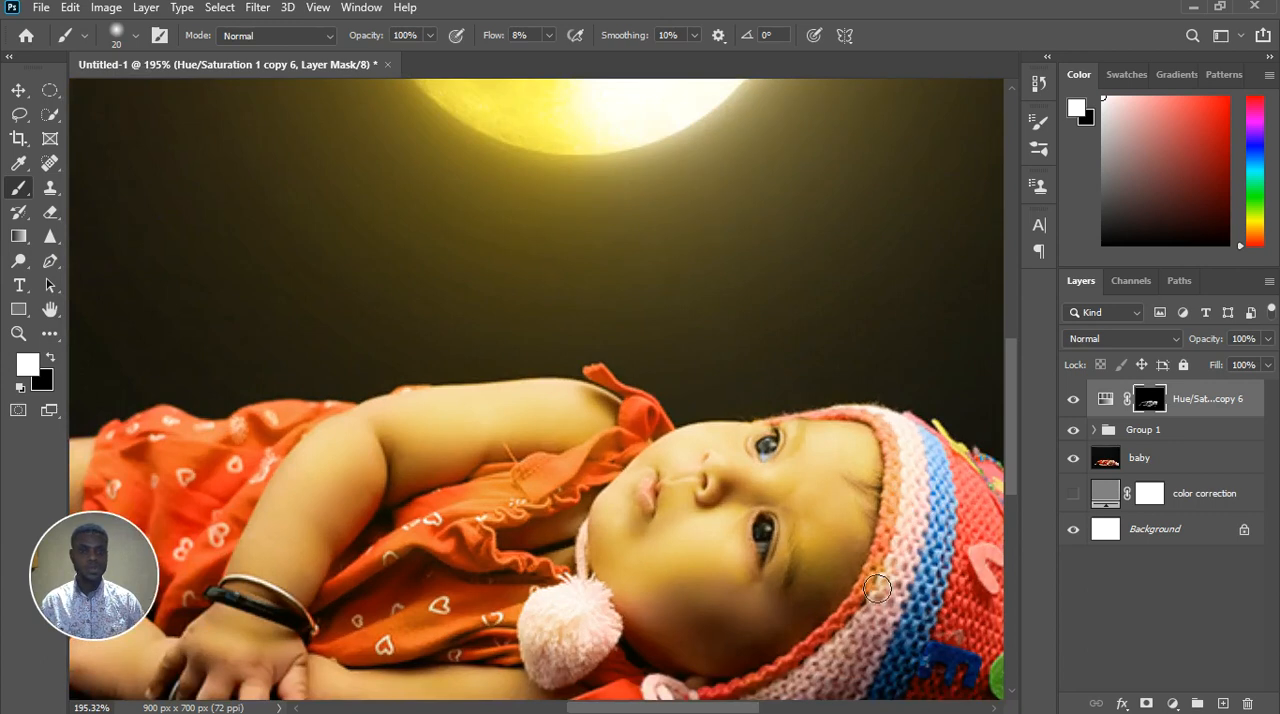
pyautogui.scroll(-4, 855, 558)
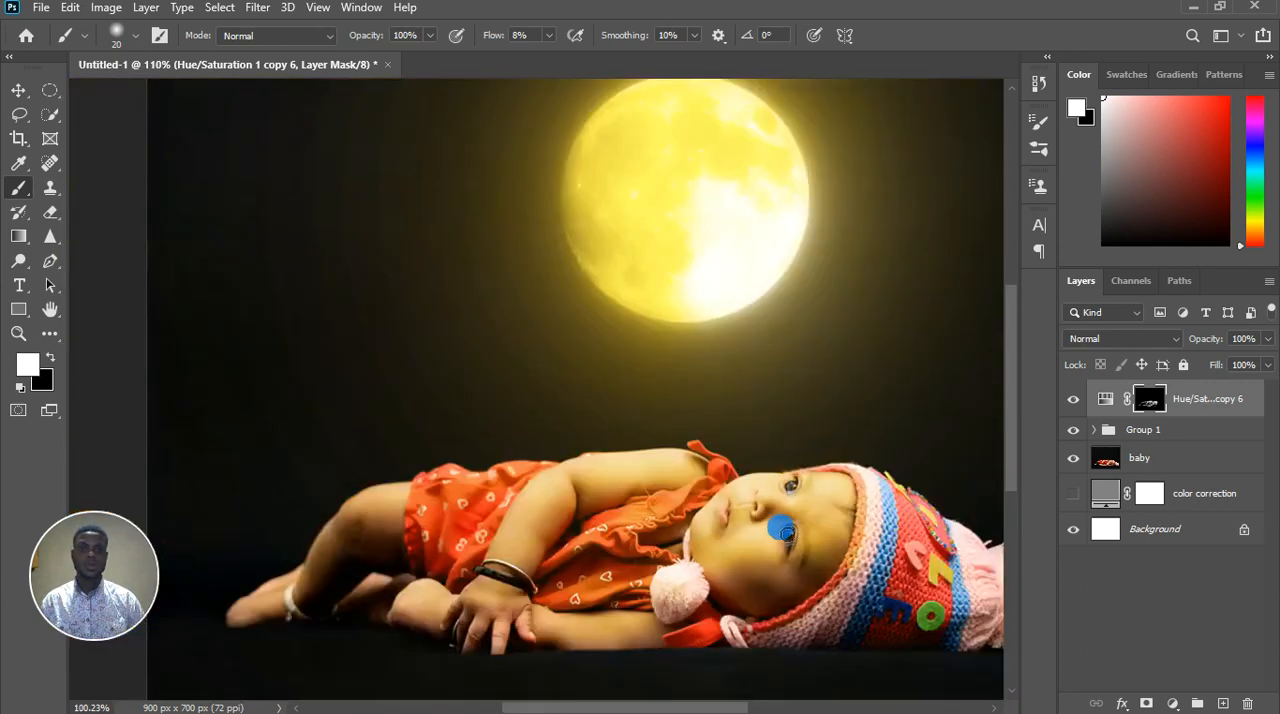
pyautogui.scroll(6, 829, 528)
pyautogui.scroll(3, 829, 439)
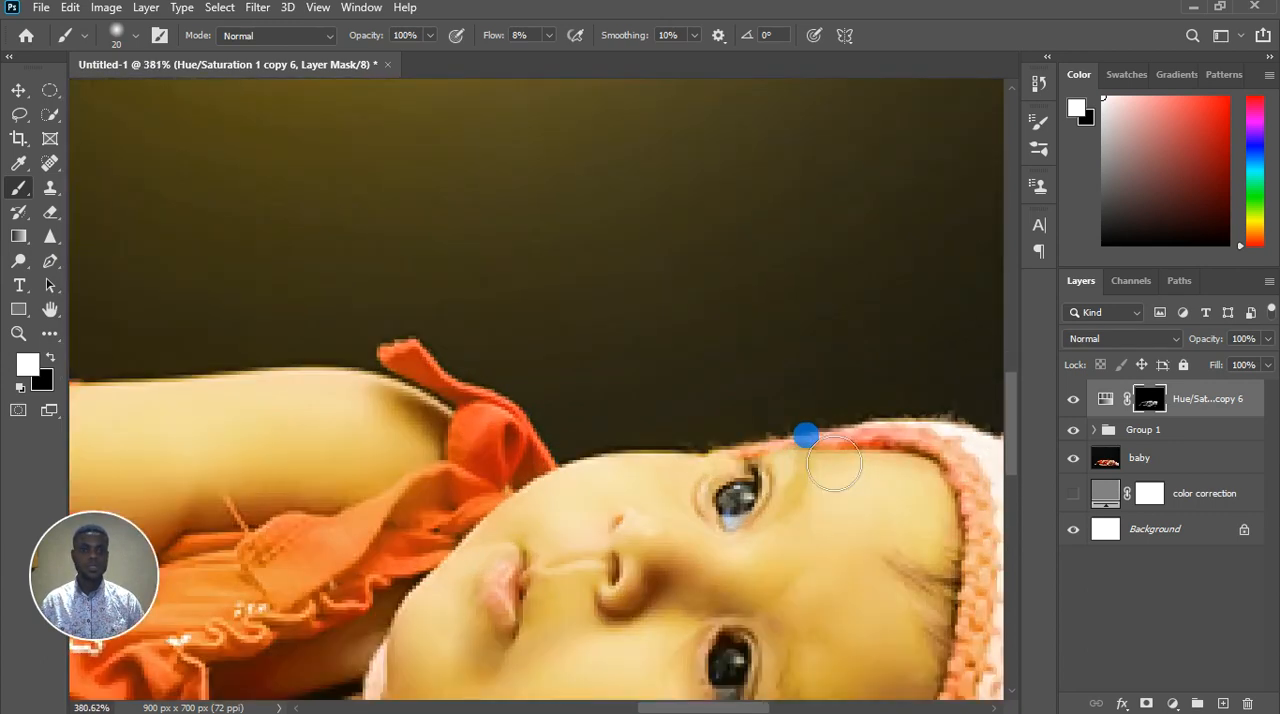
pyautogui.press('[')
pyautogui.press('[')
pyautogui.press('[')
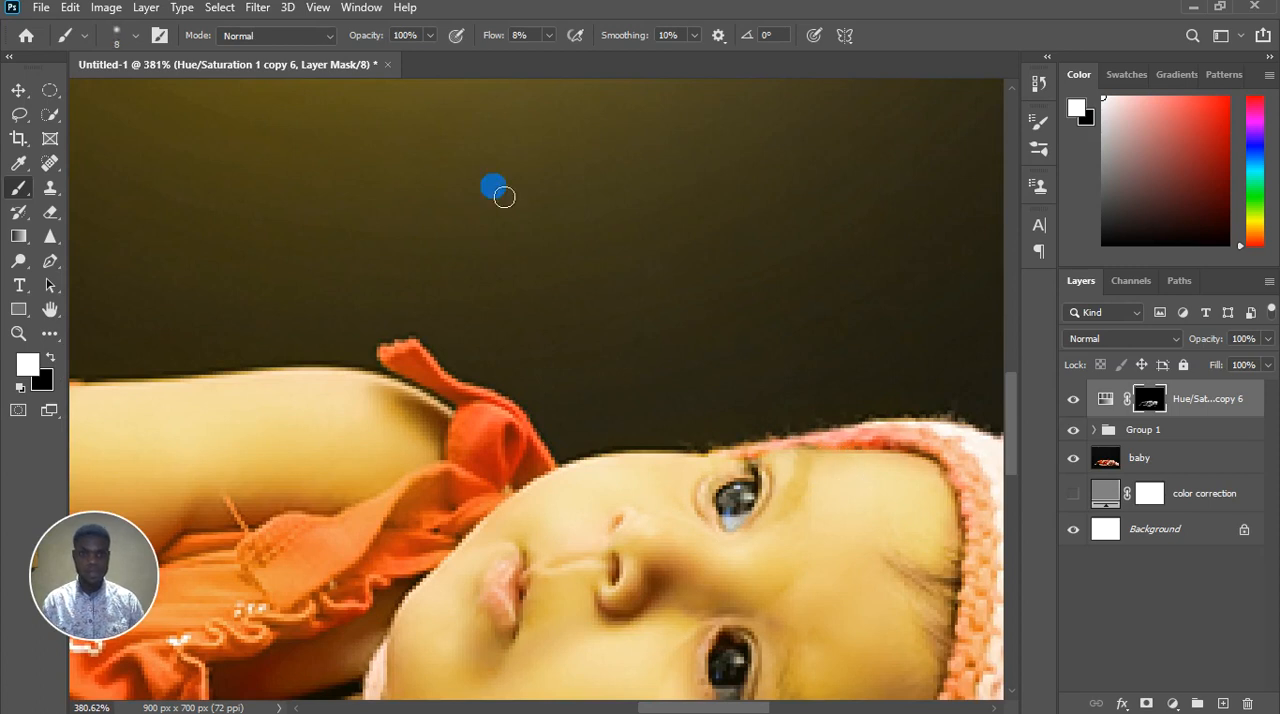
pyautogui.click(548, 36)
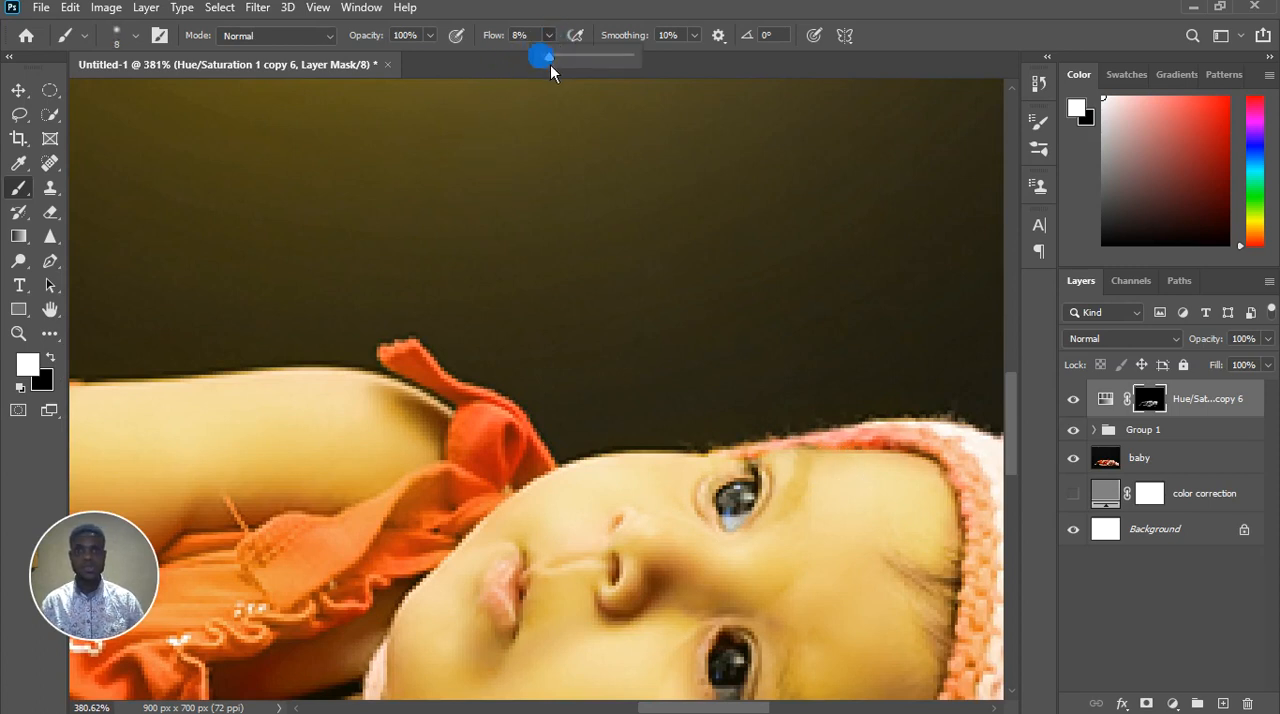
pyautogui.moveTo(795, 451)
pyautogui.mouseDown()
pyautogui.moveTo(818, 490)
pyautogui.moveTo(814, 464)
pyautogui.mouseUp()
pyautogui.press('x')
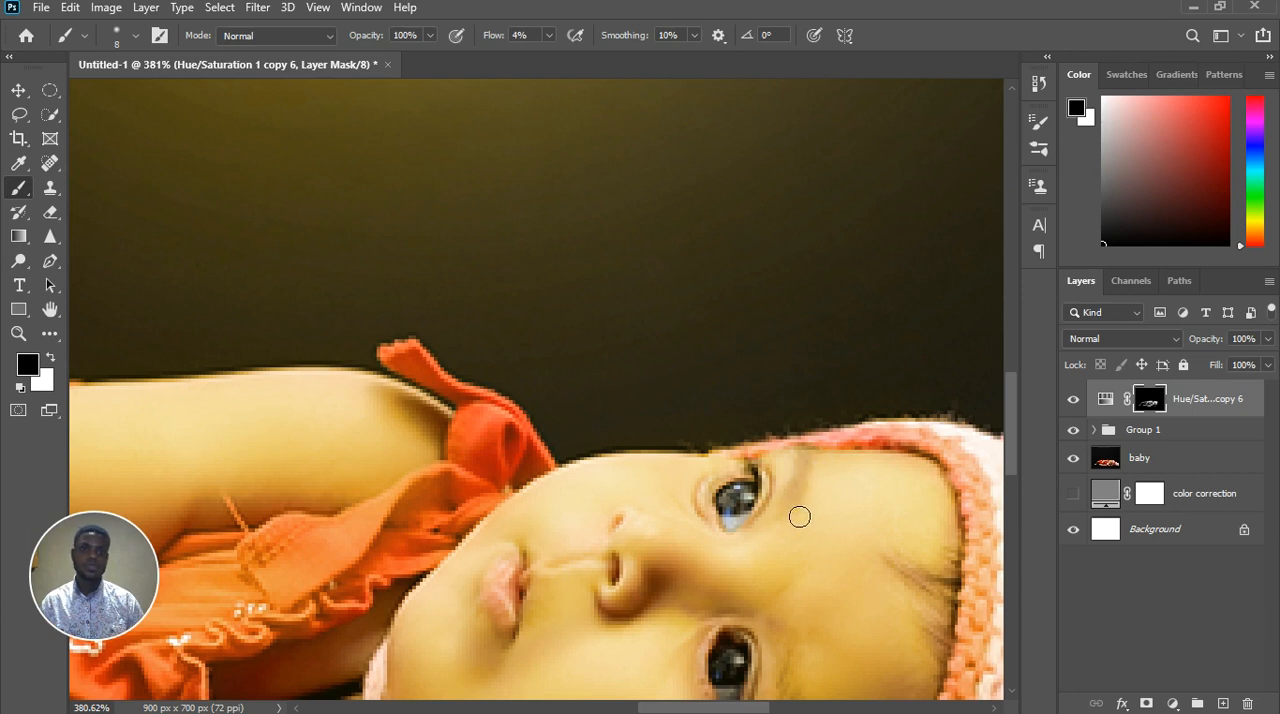
pyautogui.moveTo(800, 440); pyautogui.dragTo(782, 446)
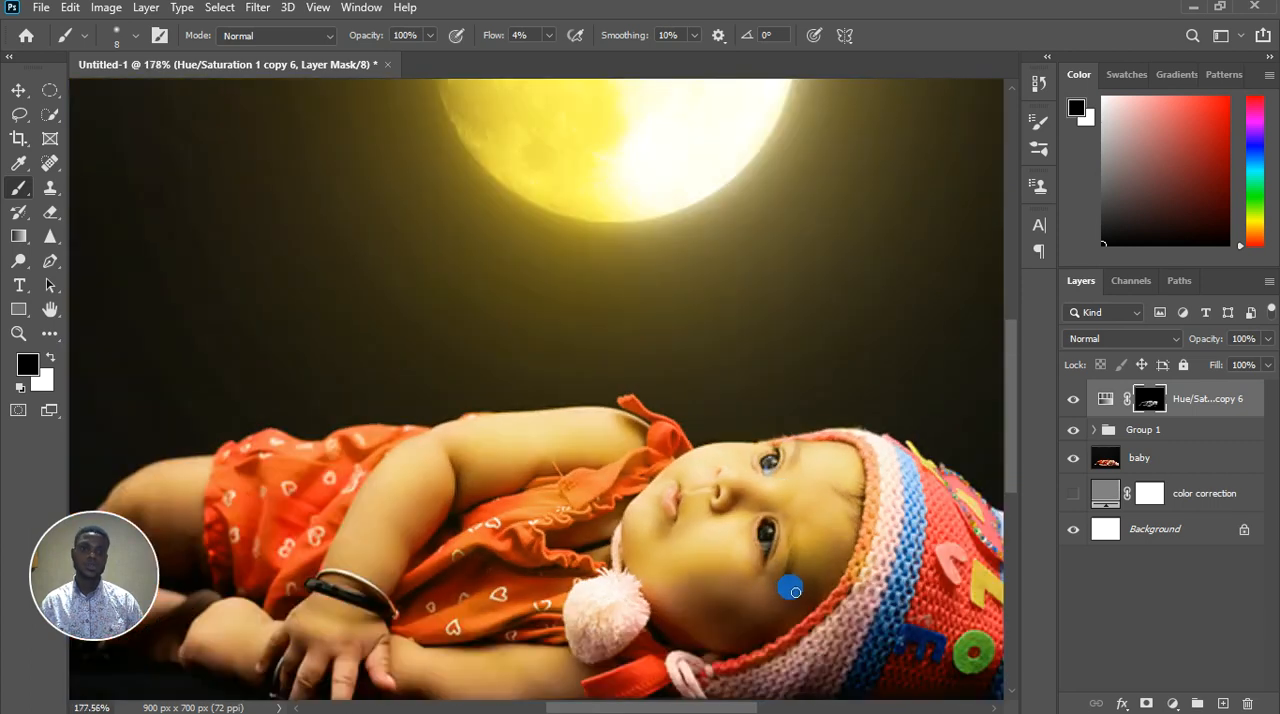
# Paint white on the mask over the tip and bridge of the nose
pyautogui.moveTo(791, 586); pyautogui.dragTo(801, 497)
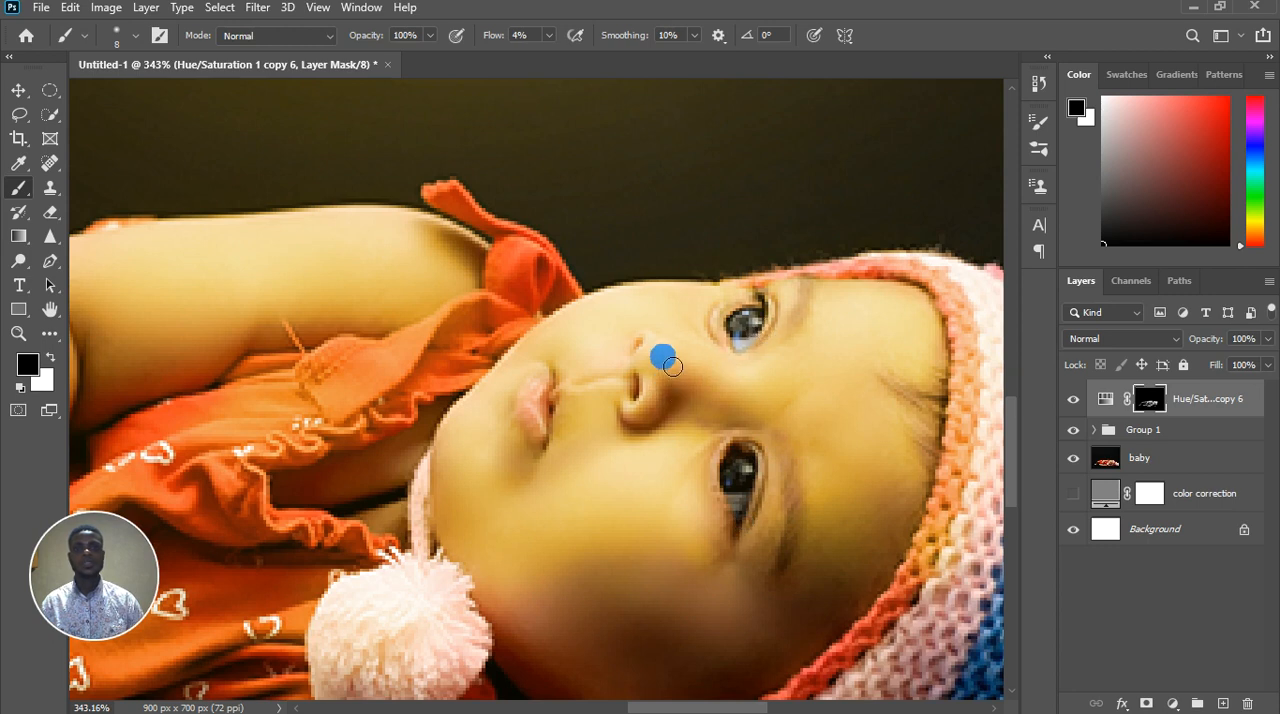
pyautogui.press('x')
pyautogui.moveTo(673, 364); pyautogui.dragTo(684, 362)
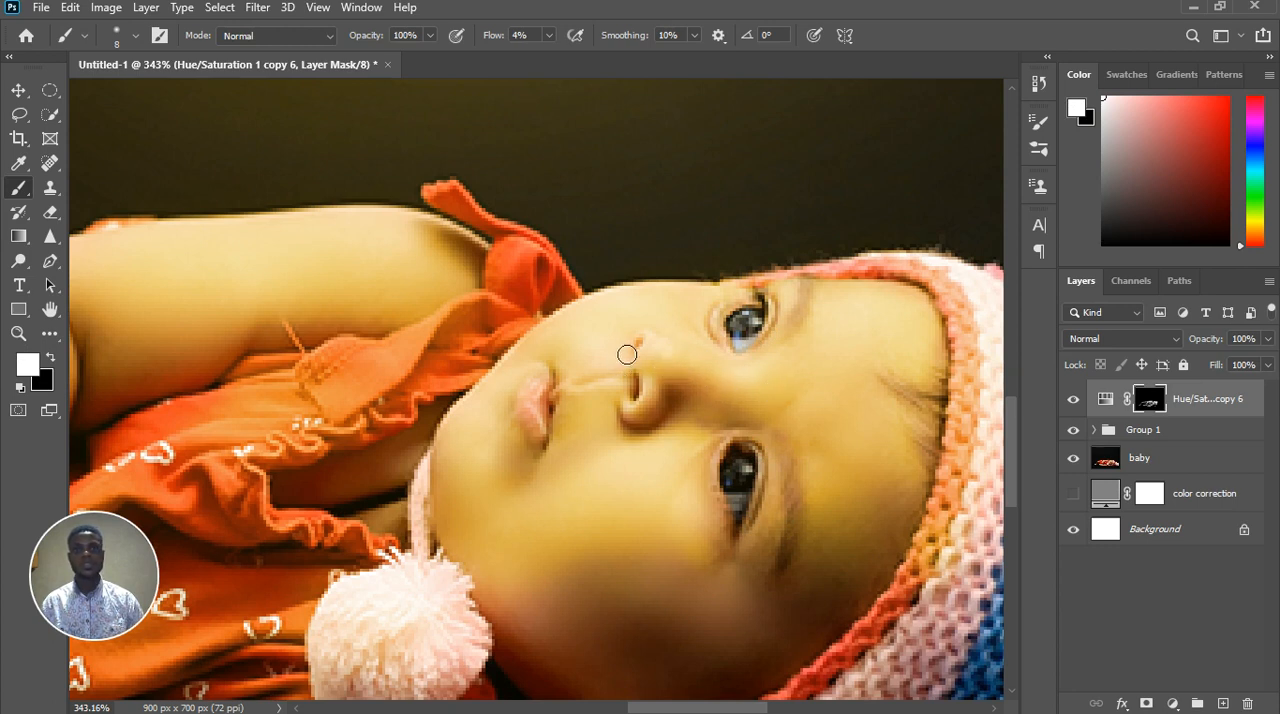
# Refine the mask over the groove between nose and upper lip with white, and black at brush size 4
pyautogui.scroll(4, 604, 379)
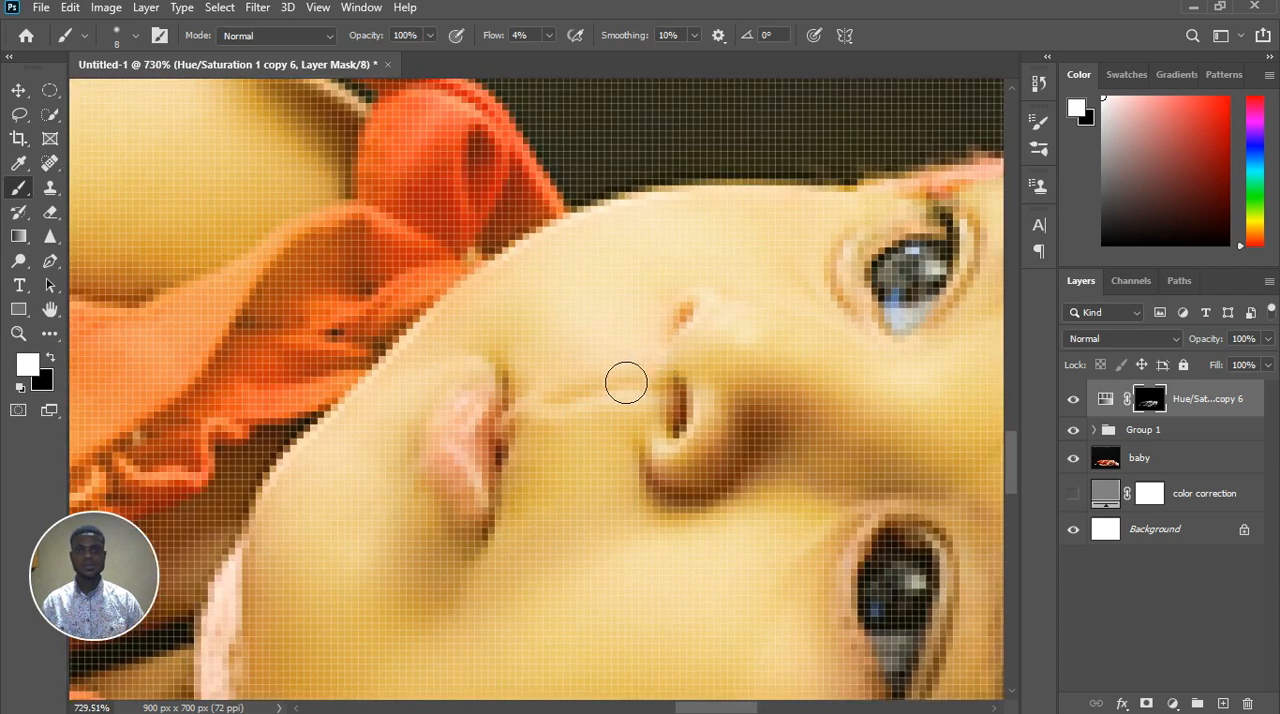
pyautogui.moveTo(617, 394); pyautogui.dragTo(625, 410)
pyautogui.press('[')
pyautogui.press('[')
pyautogui.press('[')
pyautogui.press('[')
pyautogui.press('x')
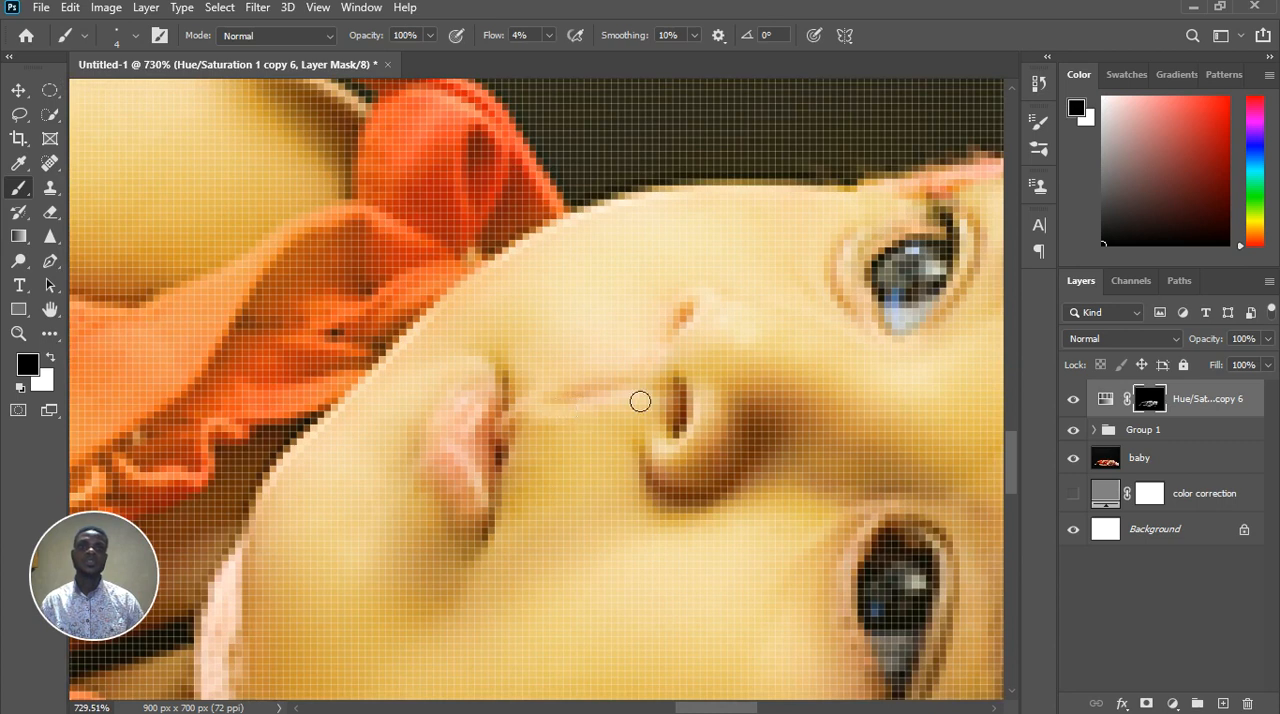
pyautogui.scroll(-12, 630, 384)
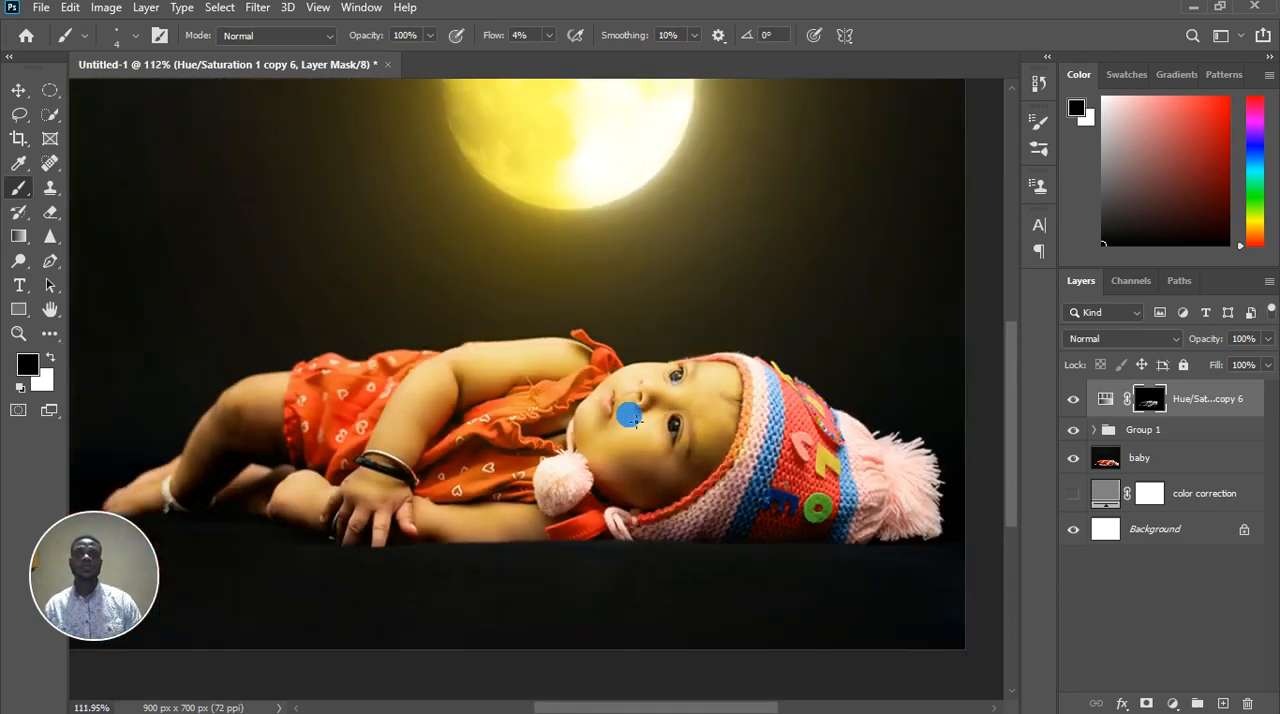
pyautogui.moveTo(632, 418); pyautogui.dragTo(657, 500)
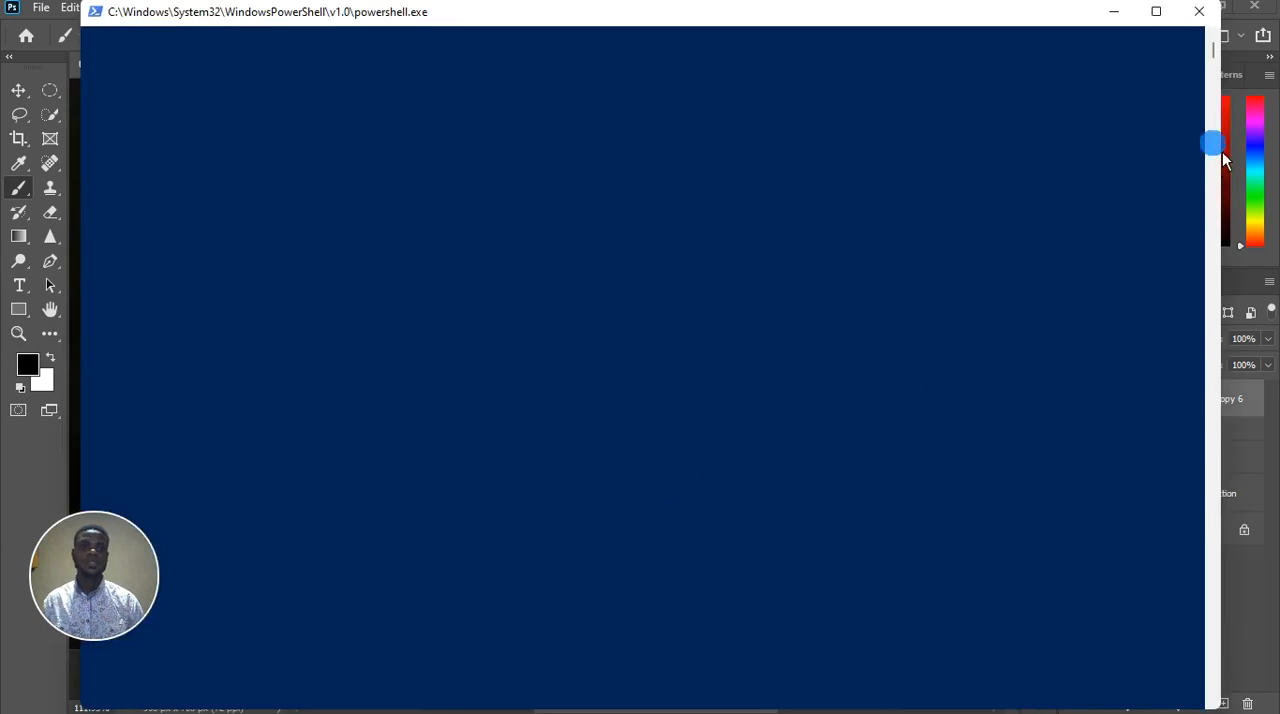
# Set the brush flow to 1% and dab black on the mask along the forehead beside the hat's edge
pyautogui.click(1202, 12)
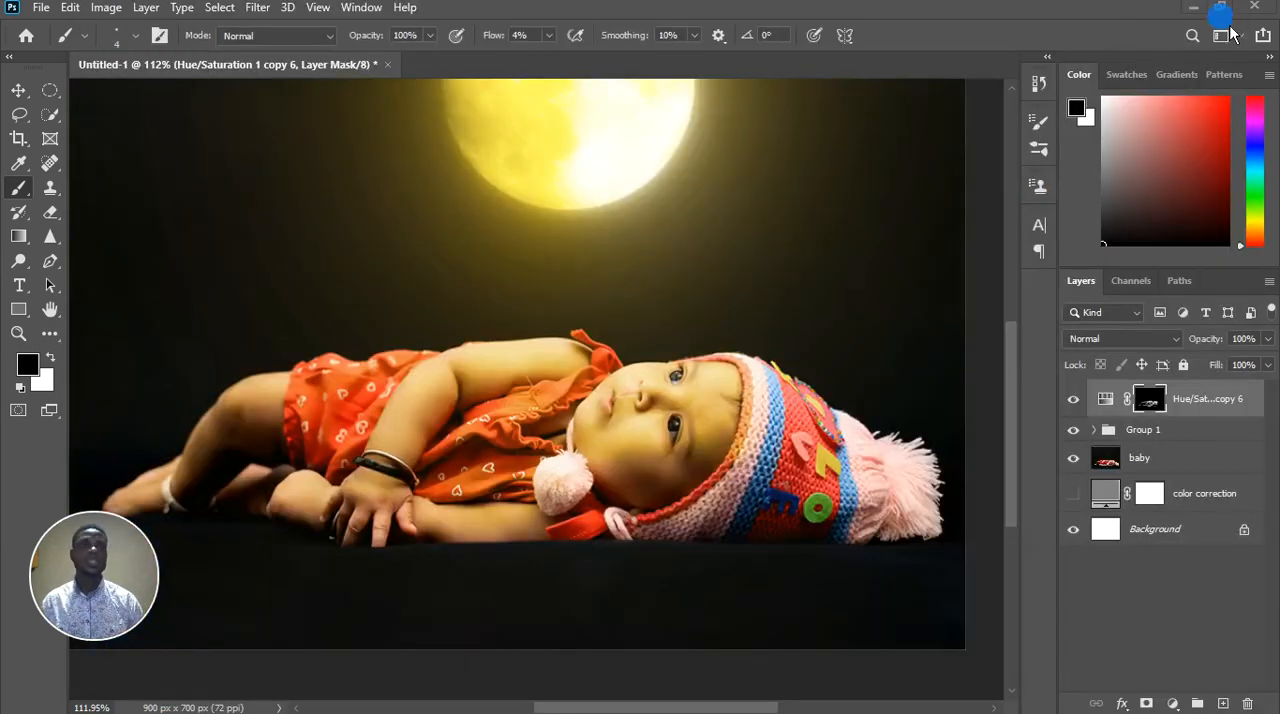
pyautogui.scroll(-1, 746, 389)
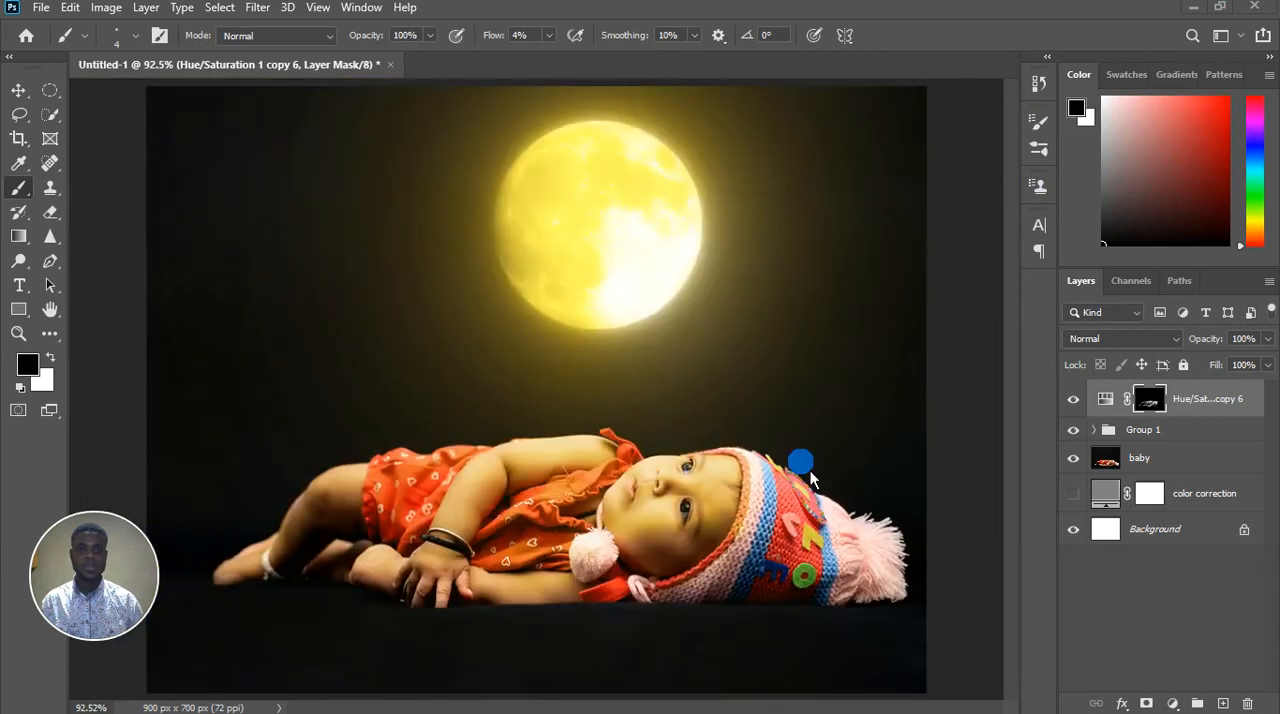
pyautogui.scroll(2, 798, 467)
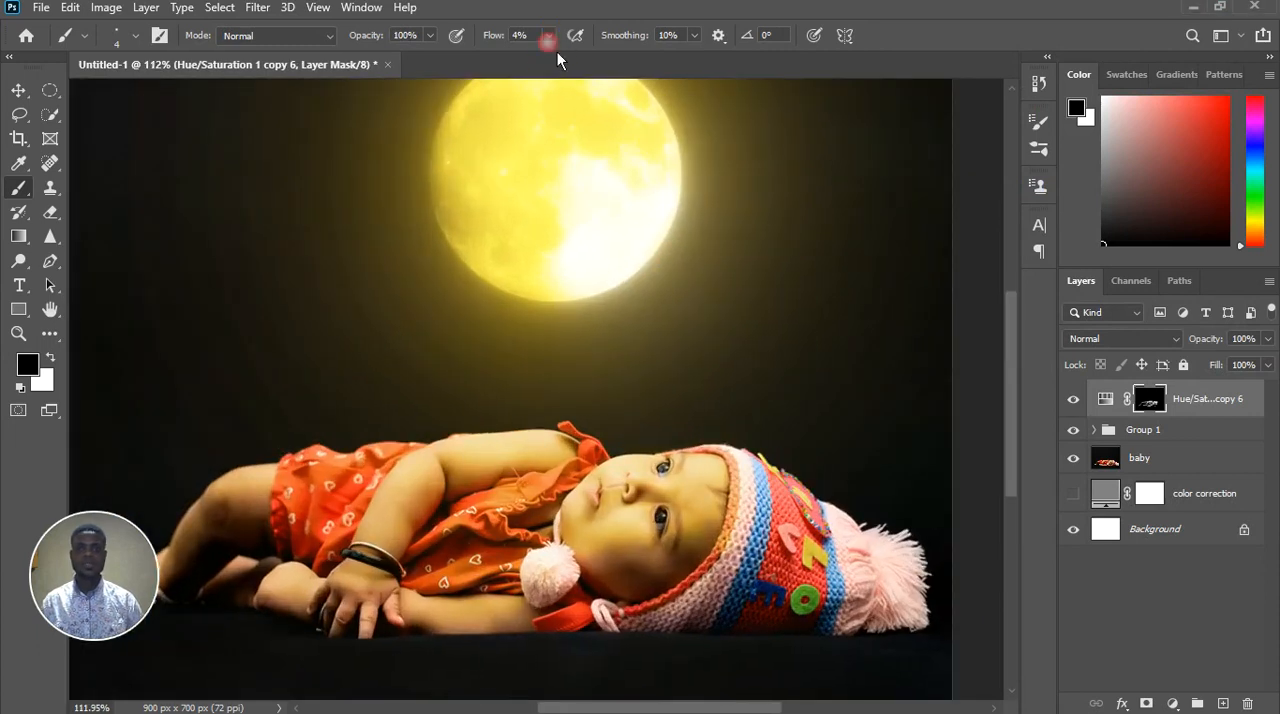
pyautogui.moveTo(558, 49); pyautogui.dragTo(556, 66)
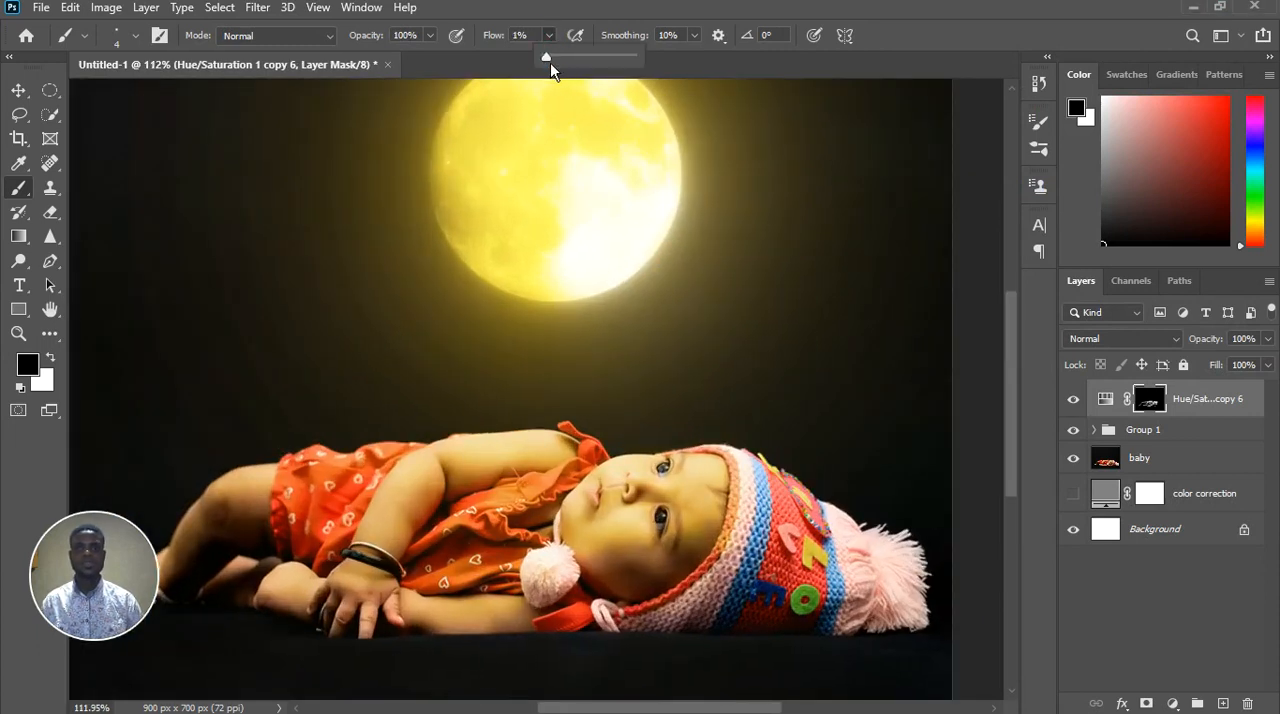
pyautogui.click(729, 448)
pyautogui.click(727, 462)
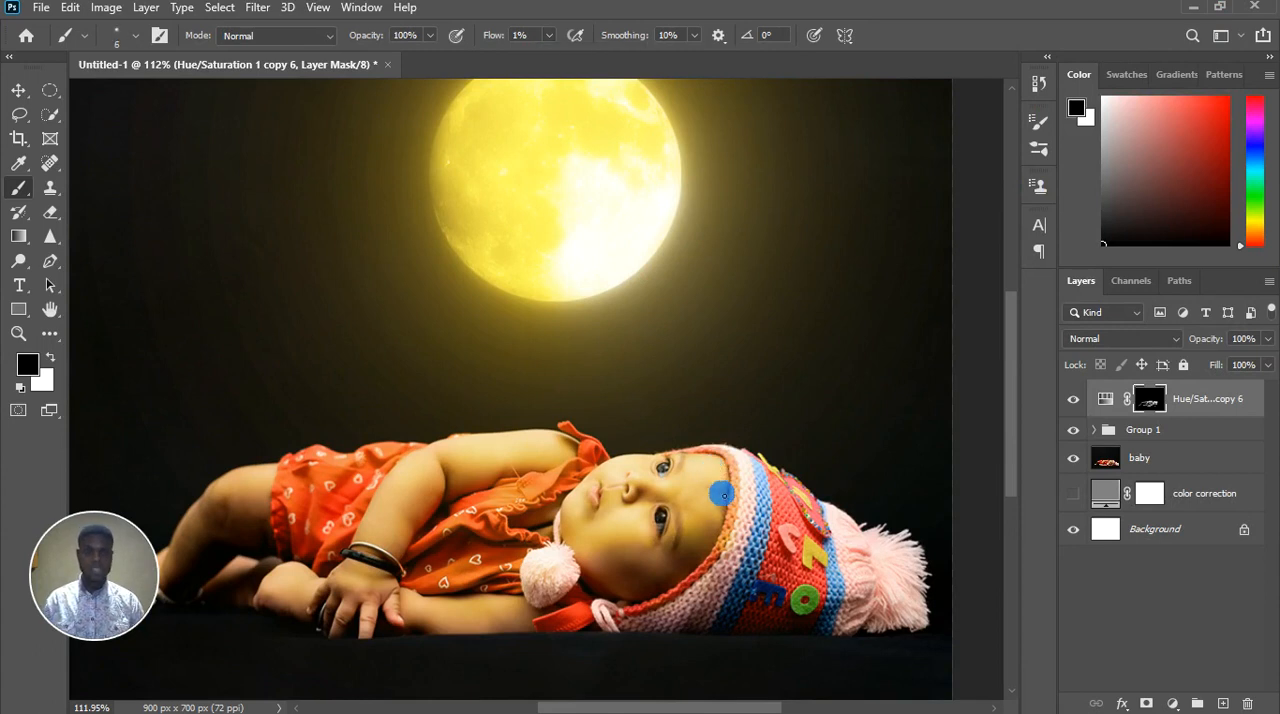
# Enlarge the brush to 70 and paint white on the mask over the knitted hat at 1% flow
pyautogui.press(']')
pyautogui.press(']')
pyautogui.press(']')
pyautogui.press(']')
pyautogui.press(']')
pyautogui.press(']')
pyautogui.press(']')
pyautogui.press(']')
pyautogui.press(']')
pyautogui.press(']')
pyautogui.press(']')
pyautogui.press(']')
pyautogui.press(']')
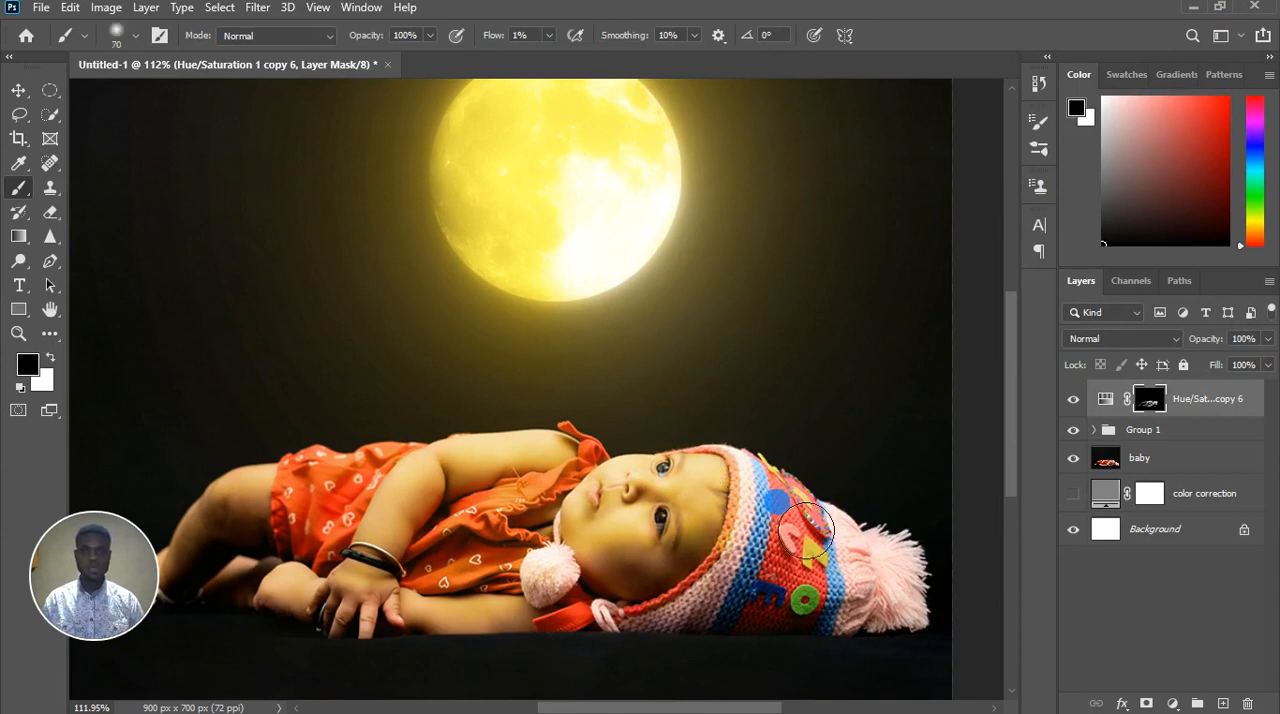
pyautogui.press('x')
pyautogui.moveTo(810, 530)
pyautogui.mouseDown()
pyautogui.moveTo(901, 600)
pyautogui.moveTo(931, 597)
pyautogui.moveTo(827, 554)
pyautogui.moveTo(817, 594)
pyautogui.moveTo(824, 577)
pyautogui.moveTo(808, 564)
pyautogui.moveTo(849, 565)
pyautogui.moveTo(855, 600)
pyautogui.mouseUp()
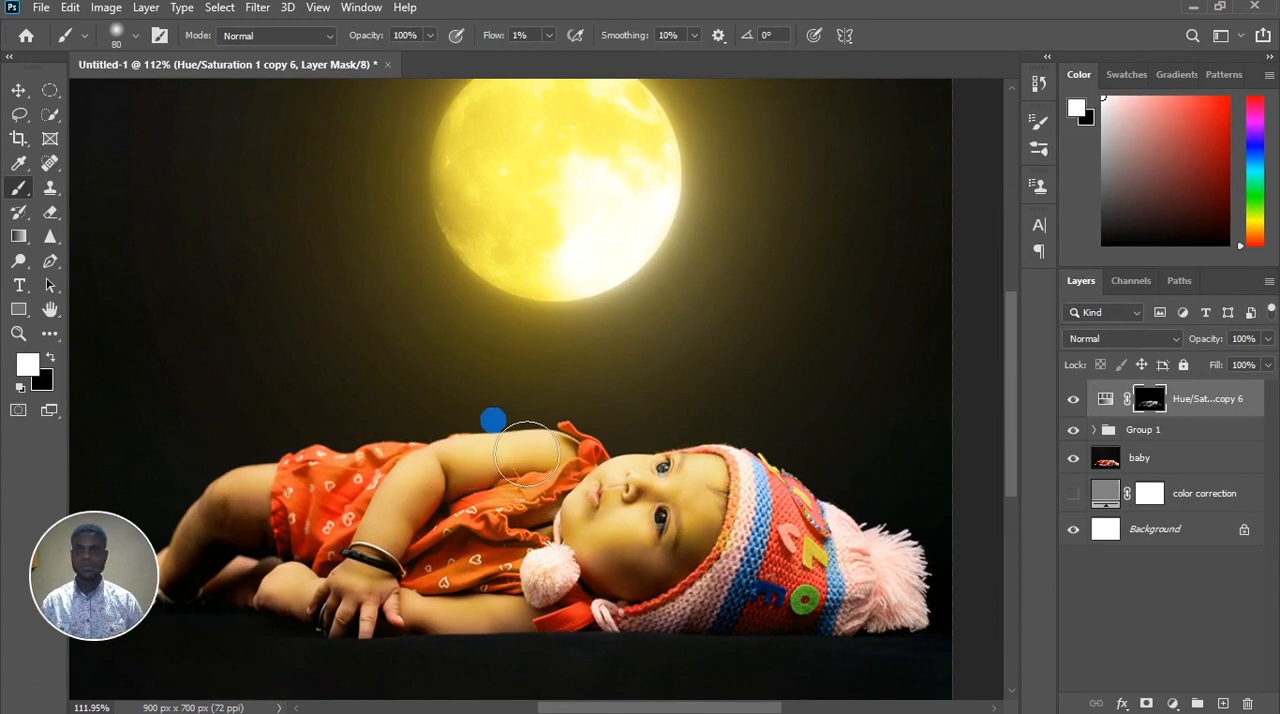
# Paint white on the mask over the baby's legs and the hand on the floor, using brush sizes 80 and 25
pyautogui.scroll(-4, 514, 441)
pyautogui.moveTo(323, 522)
pyautogui.mouseDown()
pyautogui.moveTo(283, 560)
pyautogui.moveTo(320, 551)
pyautogui.moveTo(385, 566)
pyautogui.mouseUp()
pyautogui.scroll(5, 424, 566)
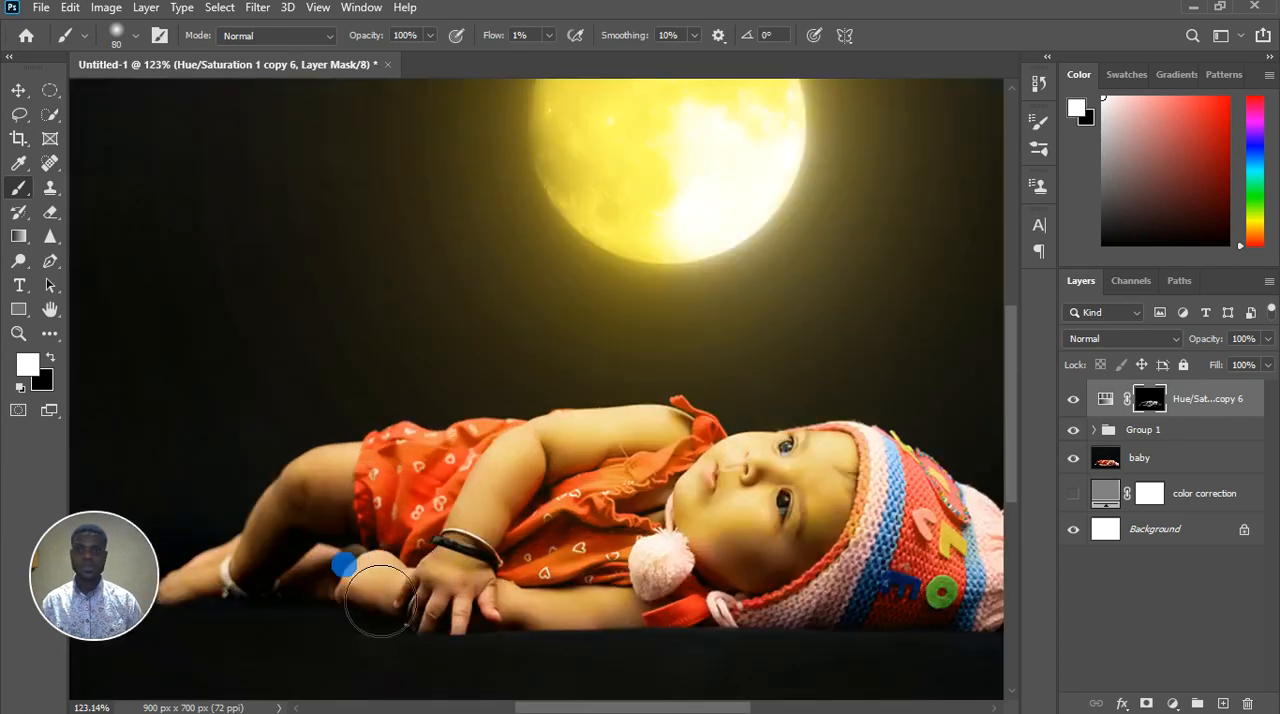
pyautogui.press('[')
pyautogui.press('[')
pyautogui.press('[')
pyautogui.press('[')
pyautogui.press('[')
pyautogui.press('[')
pyautogui.press('[')
pyautogui.press('[')
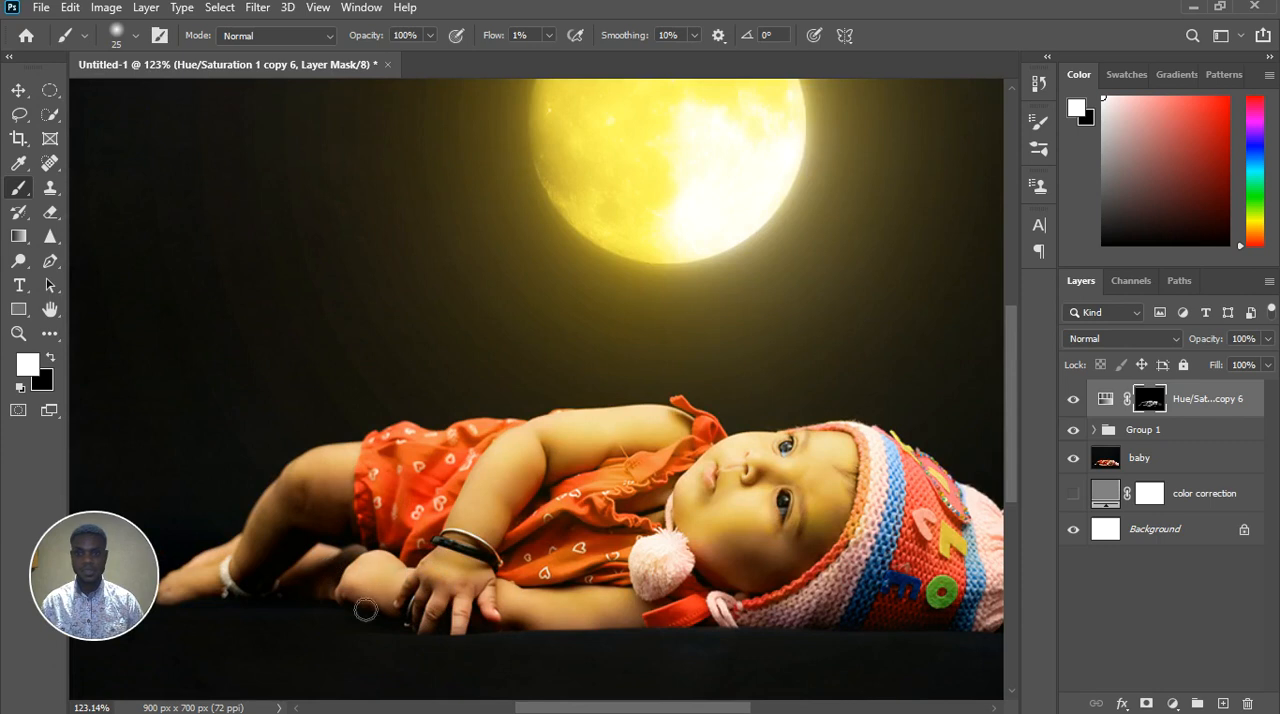
pyautogui.moveTo(431, 601)
pyautogui.mouseDown()
pyautogui.moveTo(441, 568)
pyautogui.moveTo(470, 581)
pyautogui.mouseUp()
# Refine the mask over the braceleted hand and the forearm on the floor with black and white strokes
pyautogui.press('x')
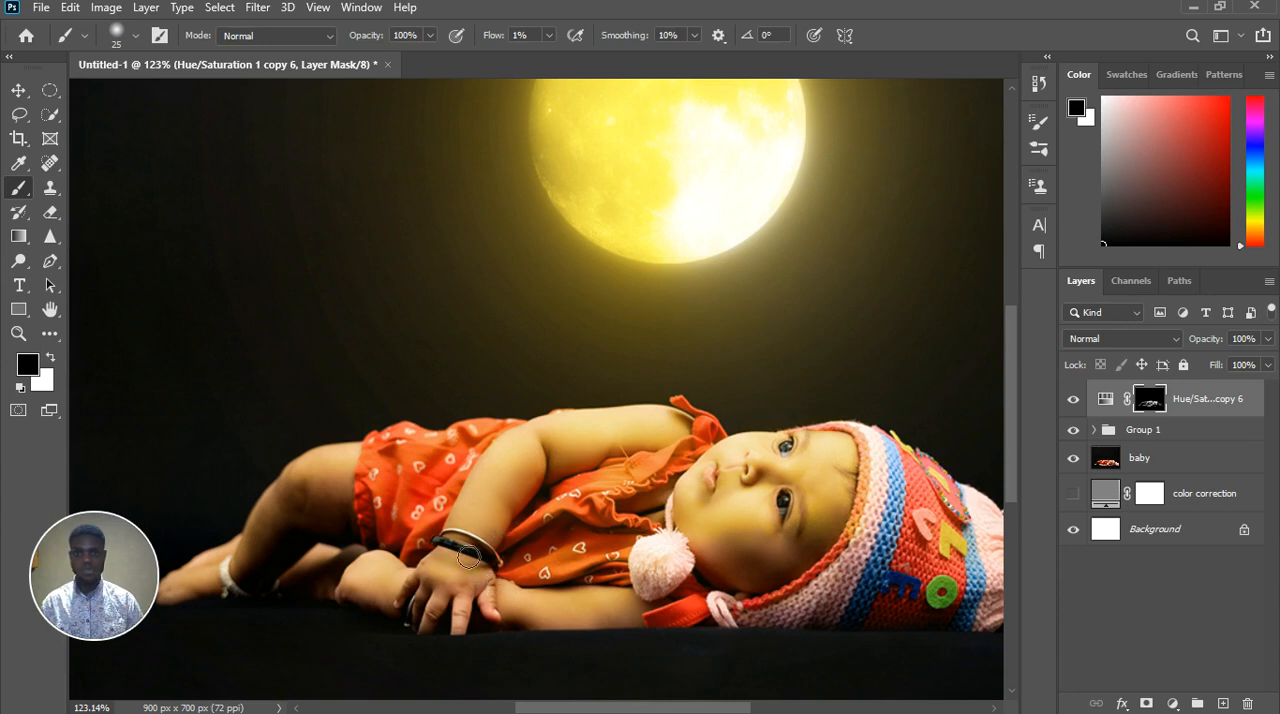
pyautogui.press('x')
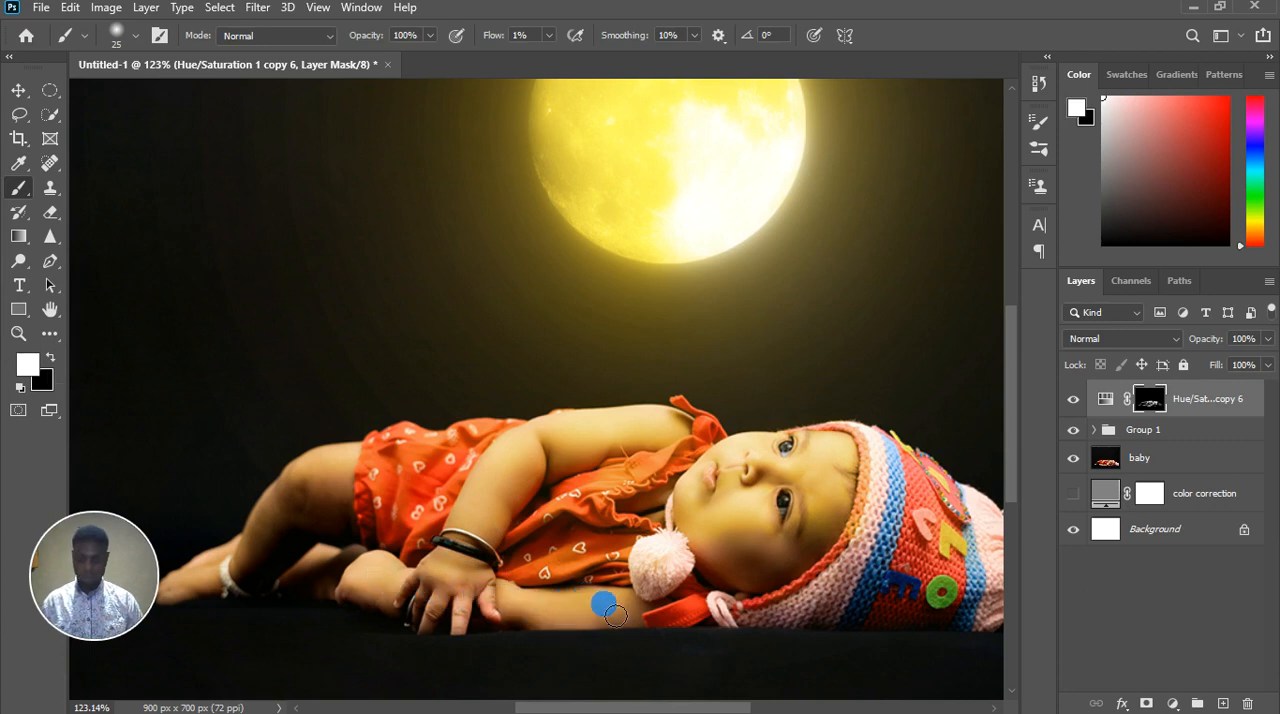
pyautogui.press('x')
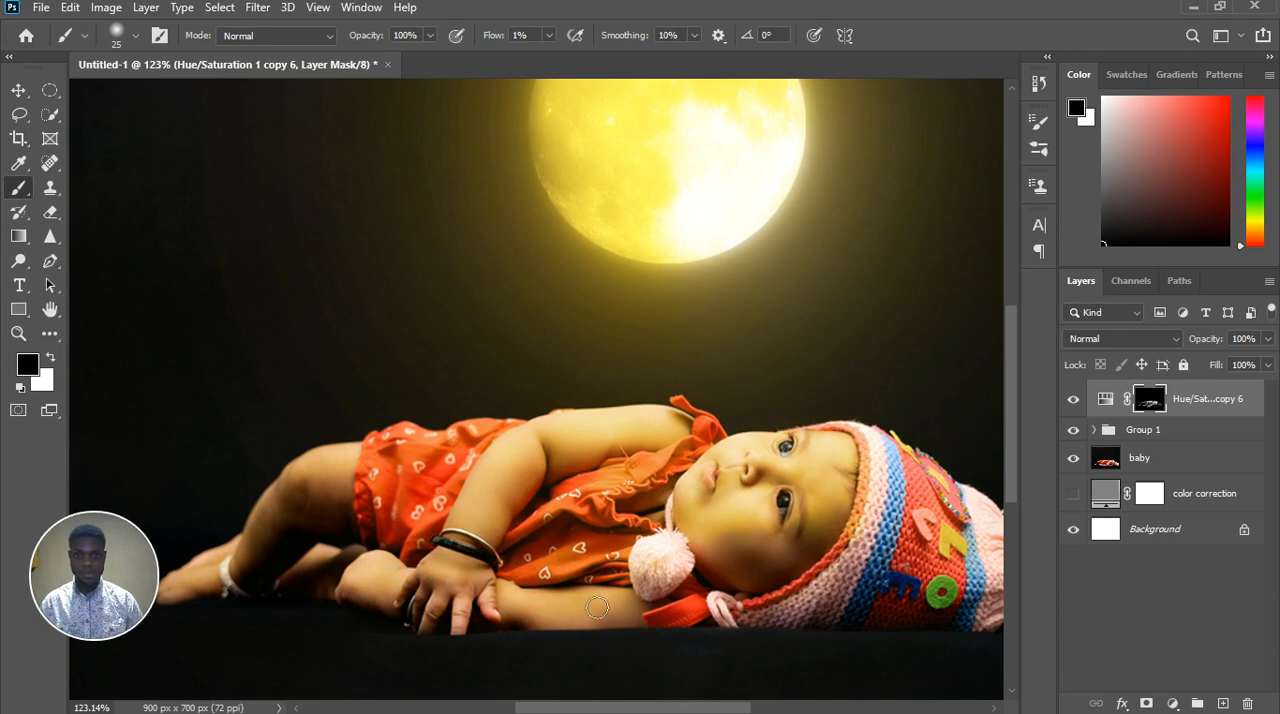
# Examine the golden light on the baby up close and across the whole composite
pyautogui.scroll(3, 614, 524)
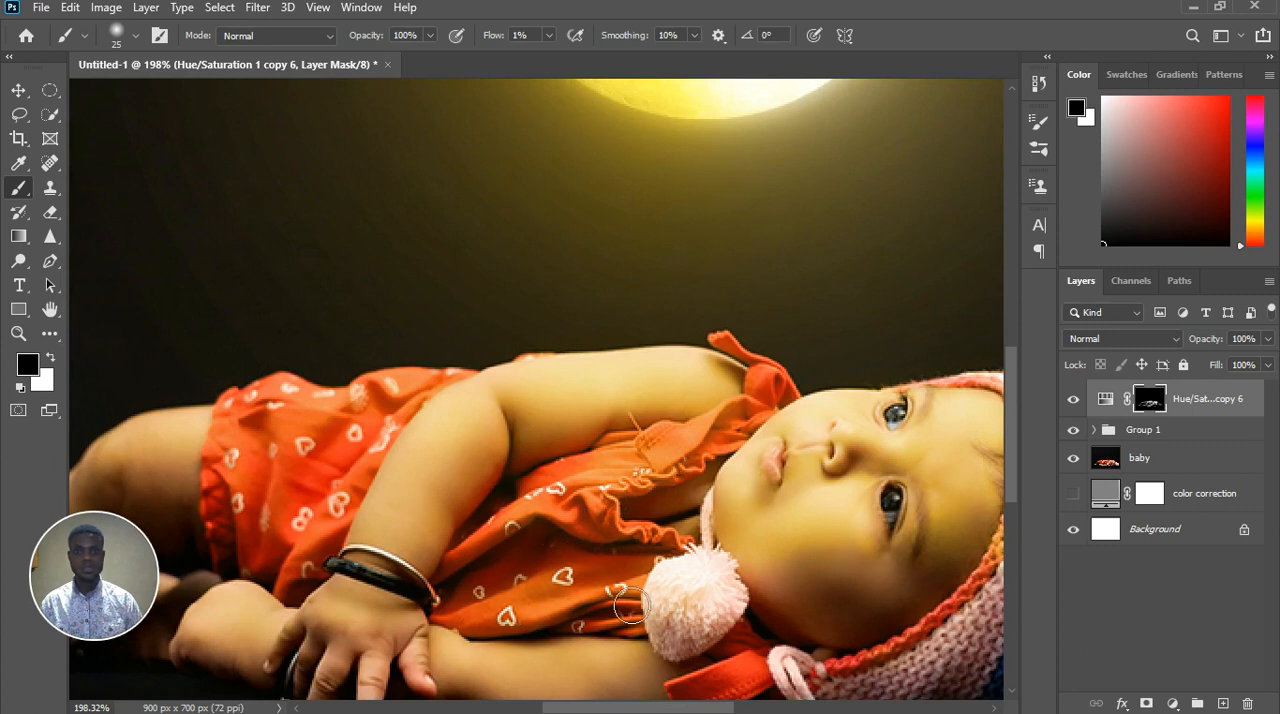
pyautogui.scroll(-3, 601, 537)
pyautogui.scroll(-1, 597, 535)
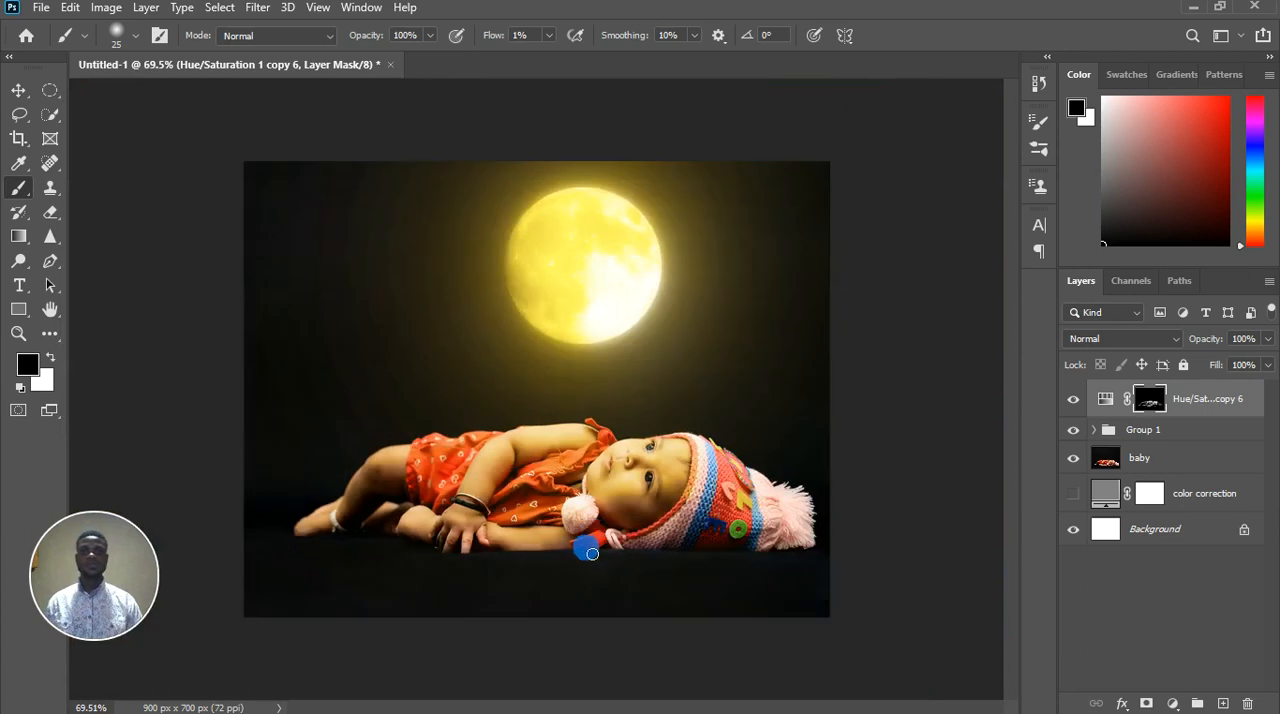
pyautogui.scroll(-1, 606, 553)
pyautogui.scroll(2, 608, 545)
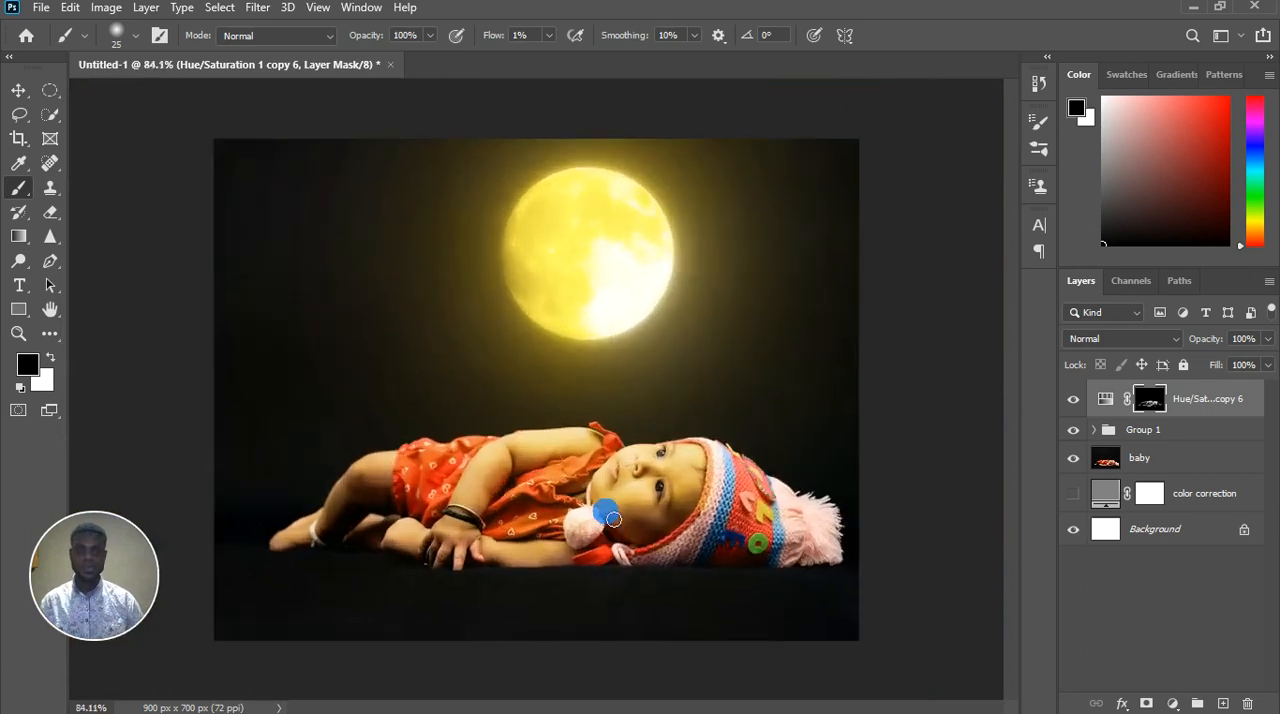
pyautogui.scroll(3, 655, 525)
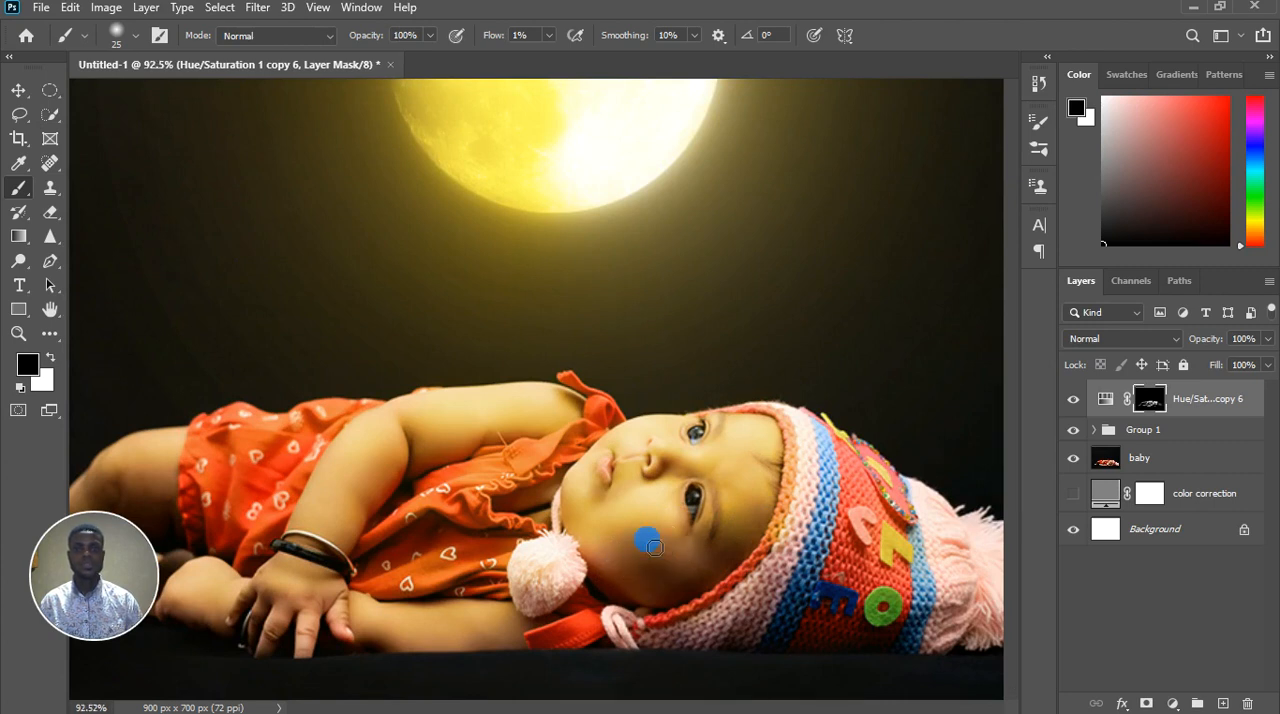
pyautogui.scroll(-5, 645, 535)
pyautogui.scroll(4, 595, 437)
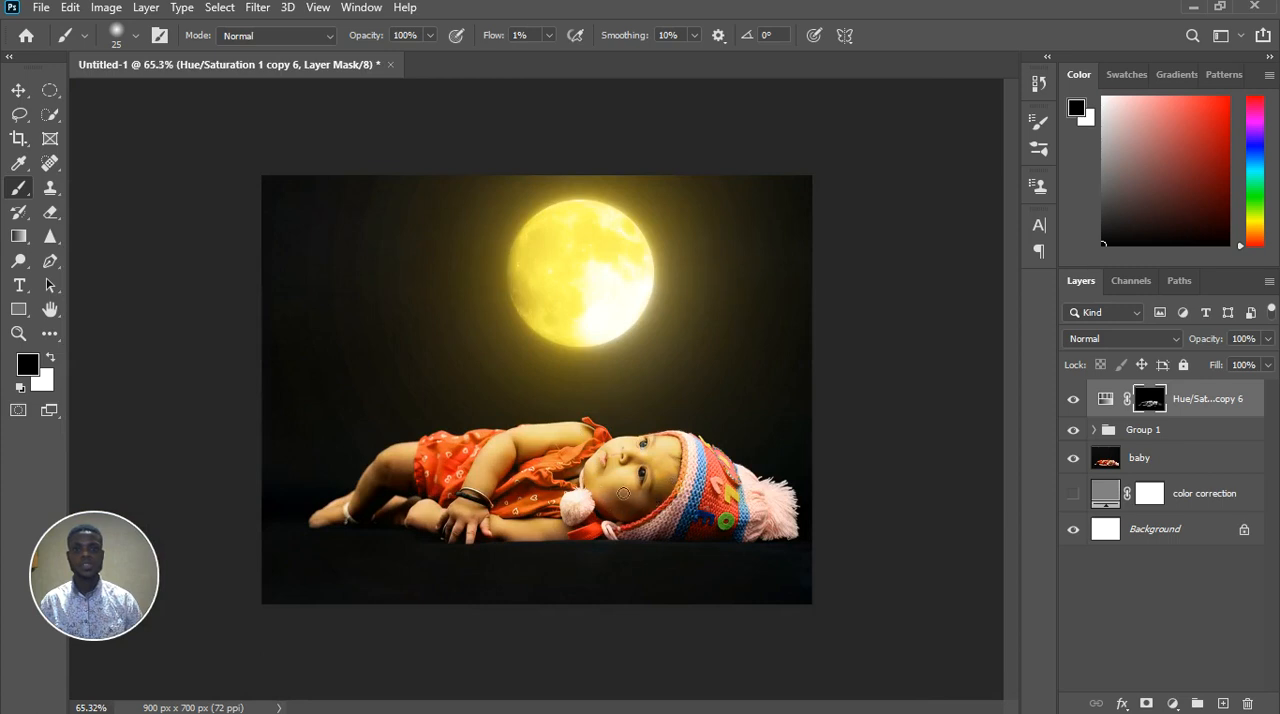
pyautogui.scroll(2, 598, 483)
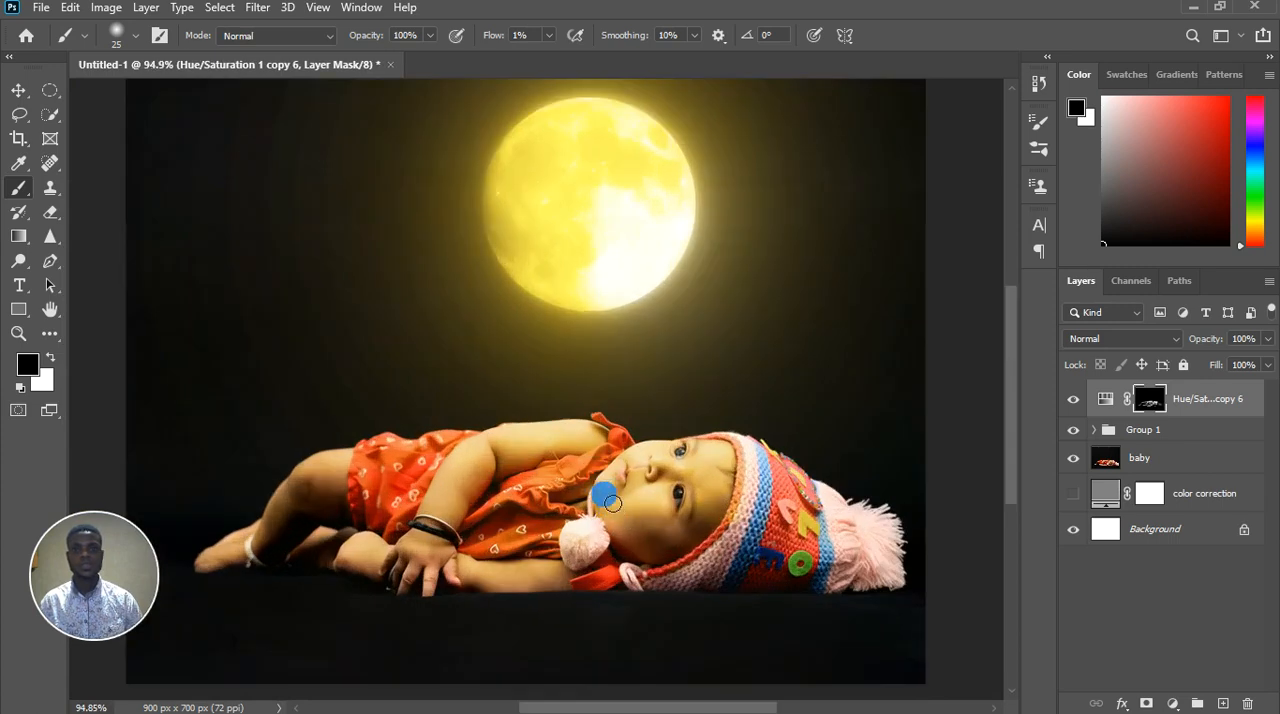
# Dab white on the mask over the raised upper arm and the cheek with the size 25 brush
pyautogui.press('x')
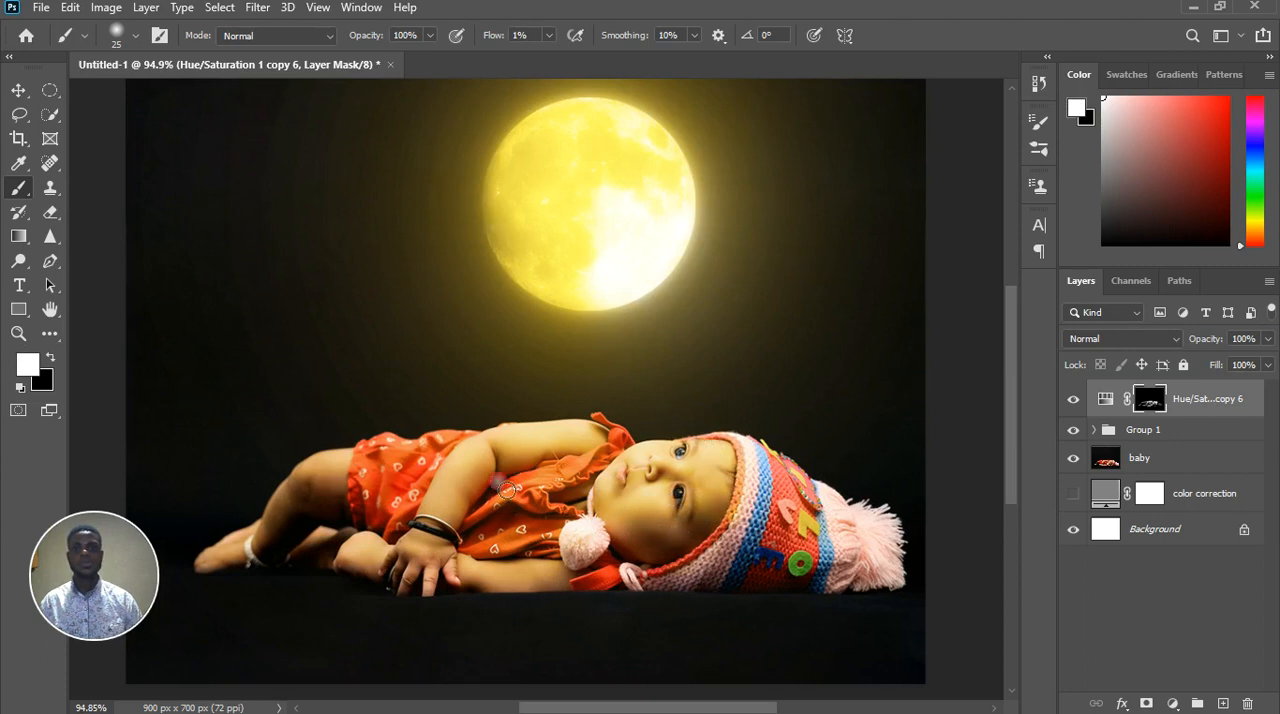
pyautogui.click(559, 446)
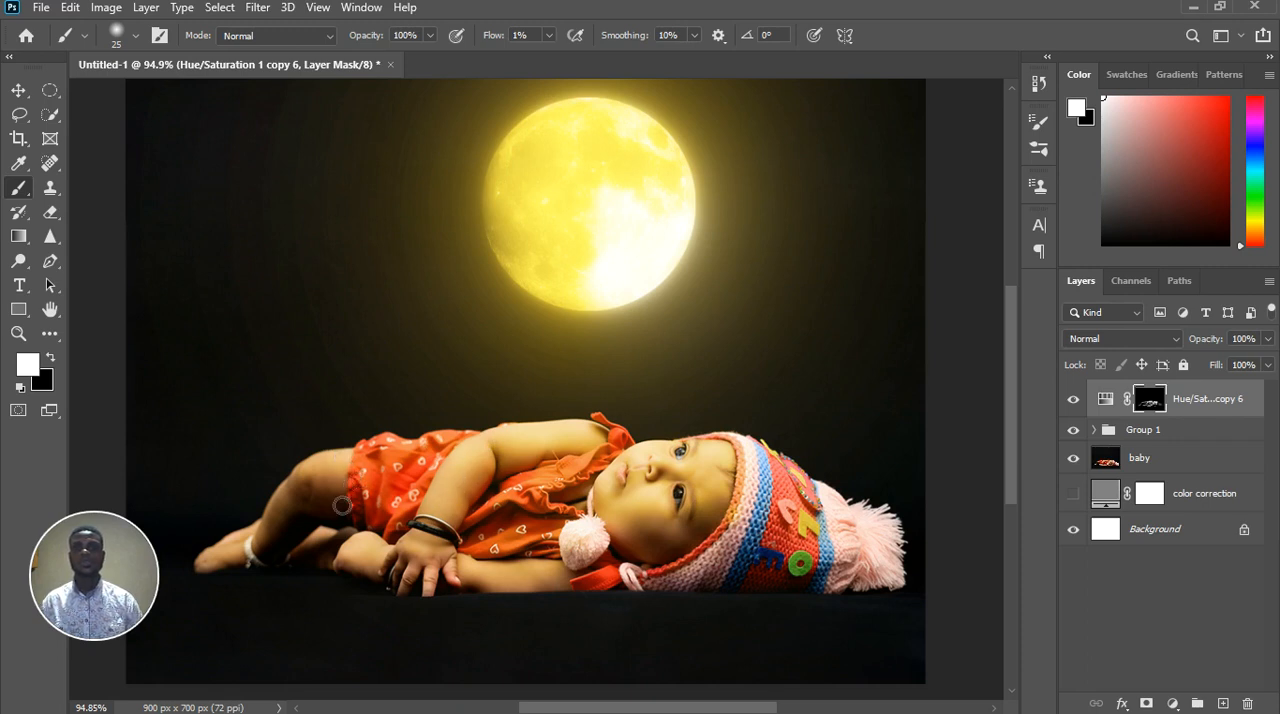
pyautogui.scroll(-3, 358, 520)
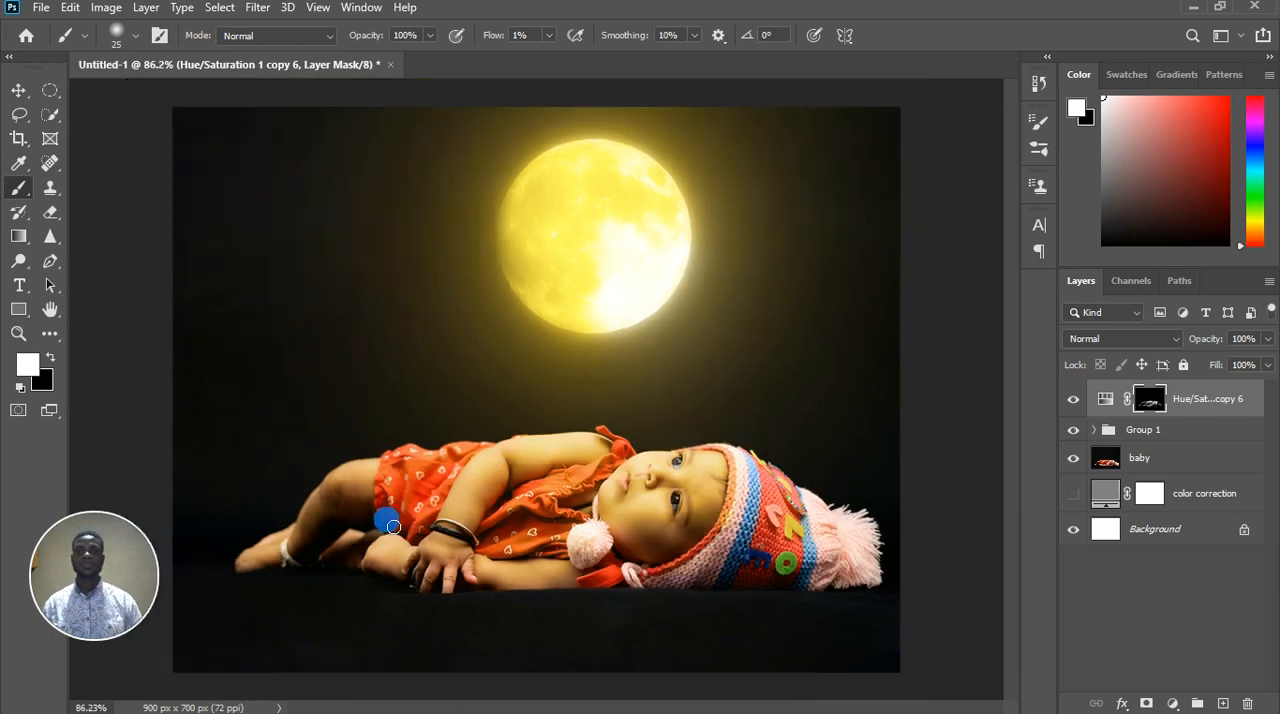
pyautogui.click(655, 488)
pyautogui.scroll(-2, 600, 540)
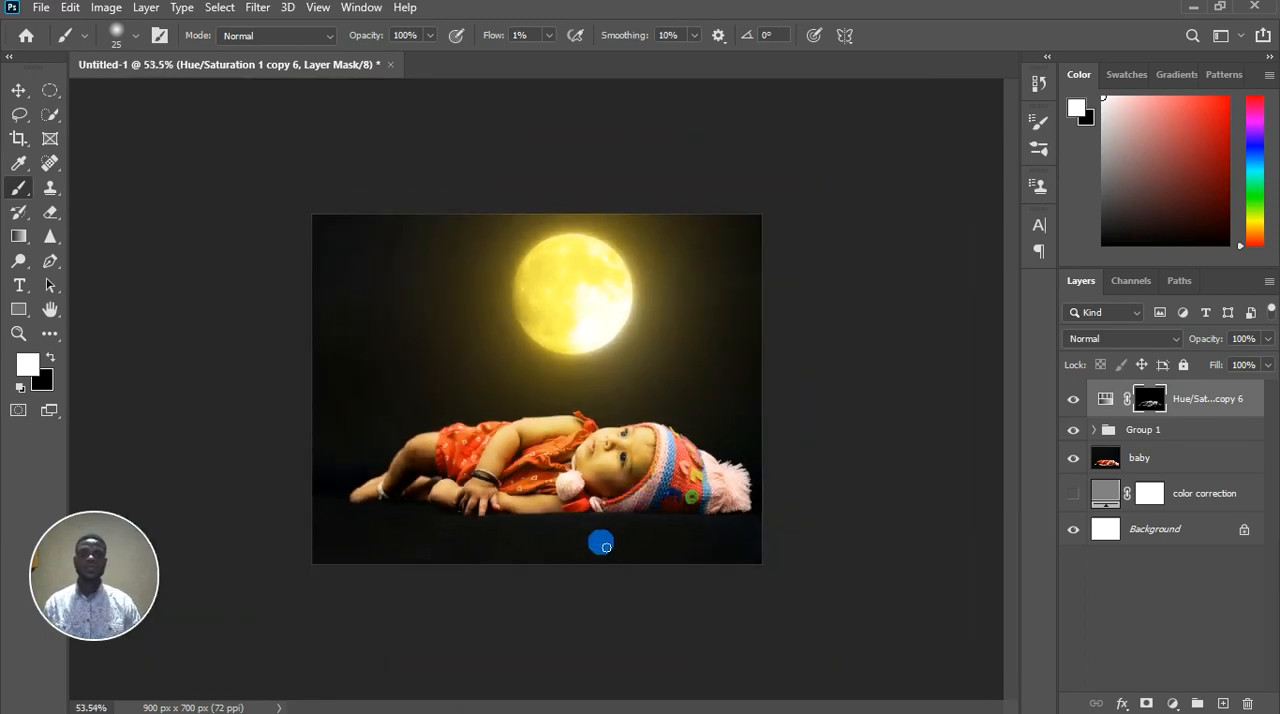
pyautogui.scroll(4, 591, 543)
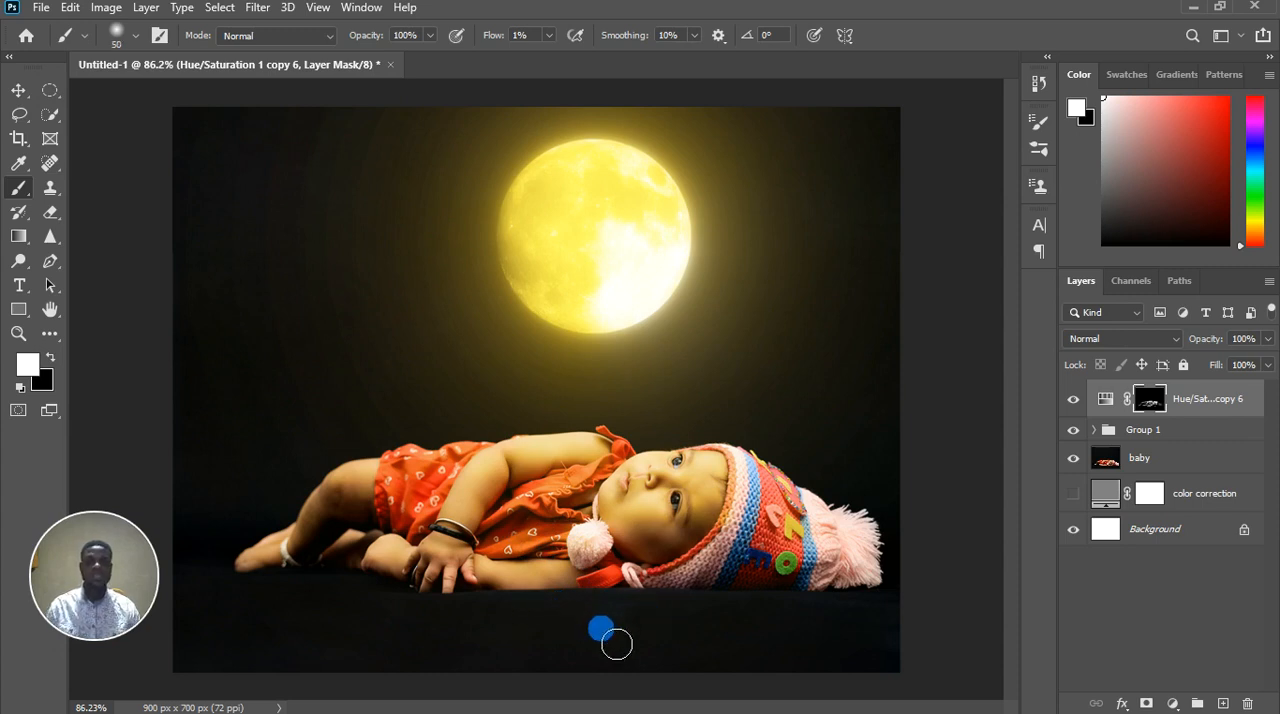
# Paint white on the mask over the feet and the dark floor below the baby, with brush size 90 and 12% flow
pyautogui.press(']')
pyautogui.press(']')
pyautogui.press(']')
pyautogui.press(']')
pyautogui.click(548, 35)
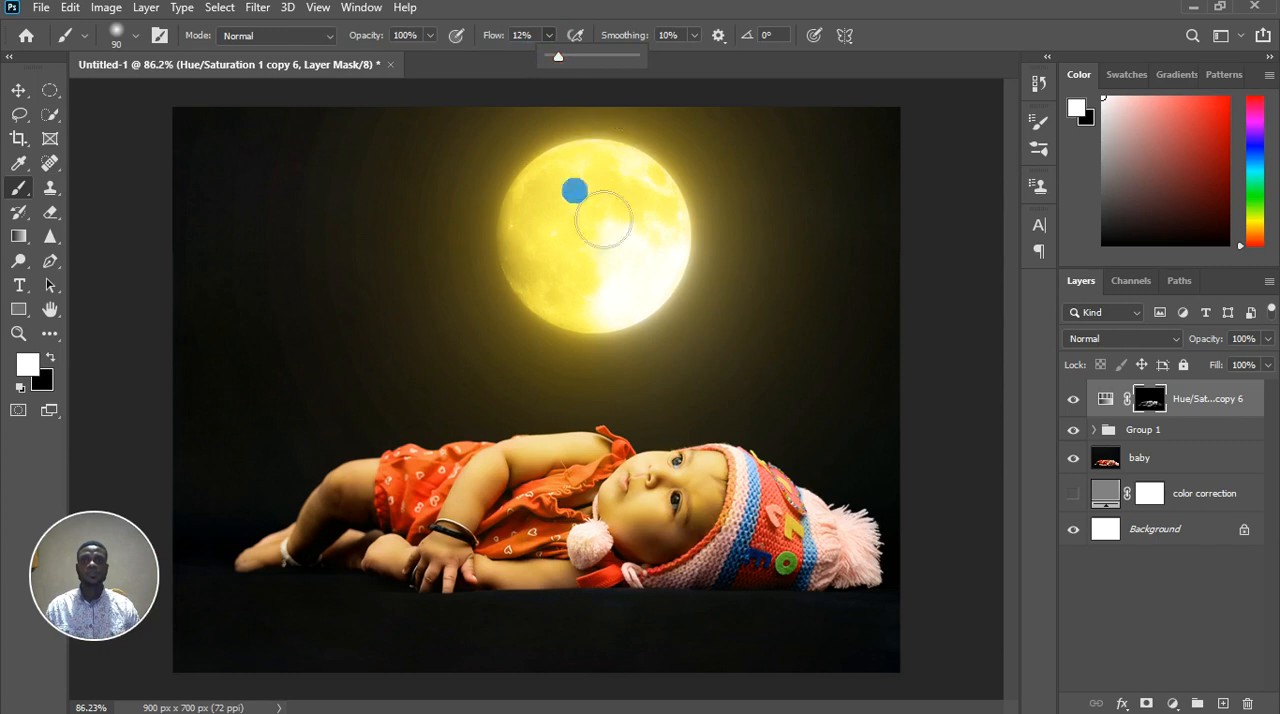
pyautogui.press('x')
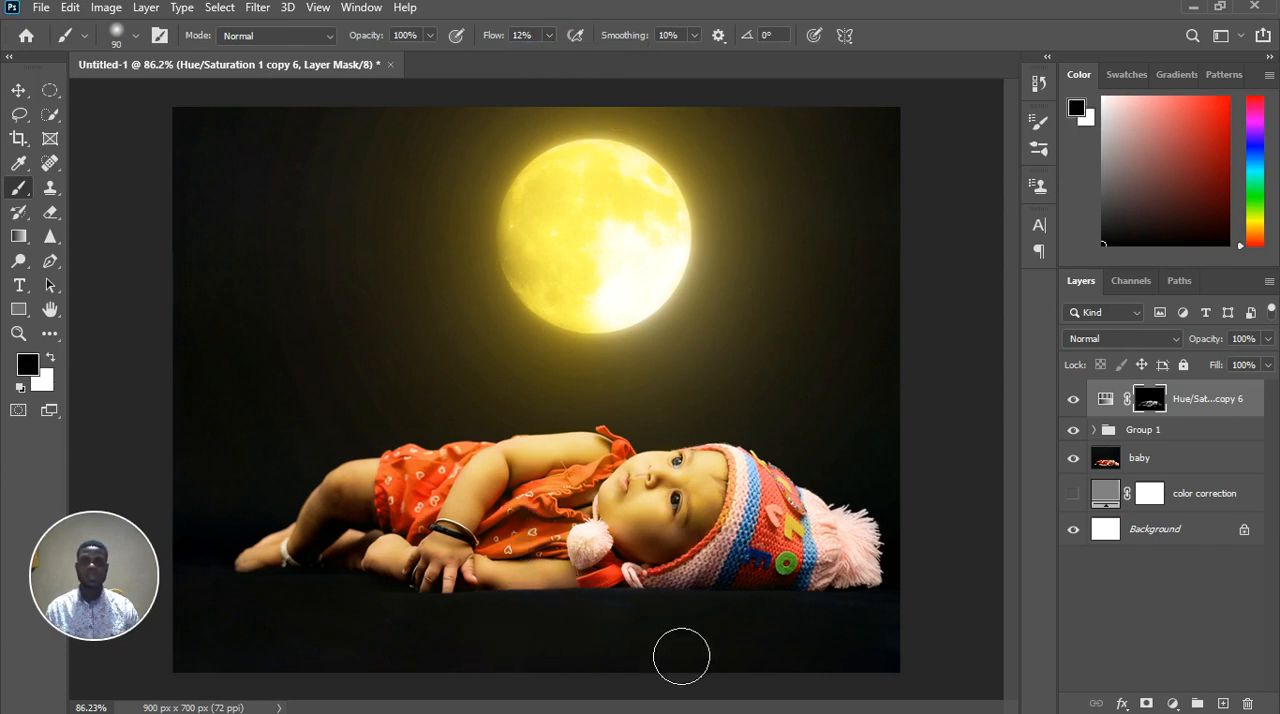
pyautogui.press('x')
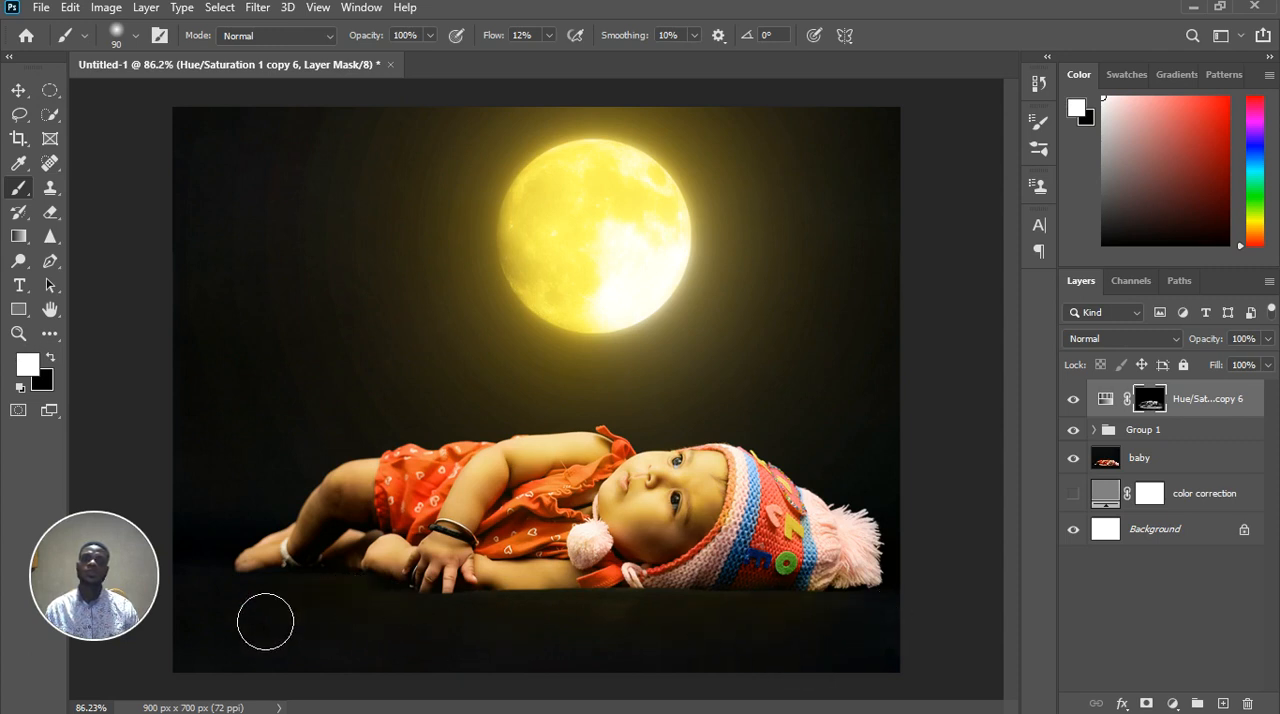
pyautogui.moveTo(340, 540)
pyautogui.mouseDown()
pyautogui.moveTo(319, 507)
pyautogui.moveTo(274, 550)
pyautogui.moveTo(388, 481)
pyautogui.moveTo(322, 499)
pyautogui.moveTo(258, 573)
pyautogui.mouseUp()
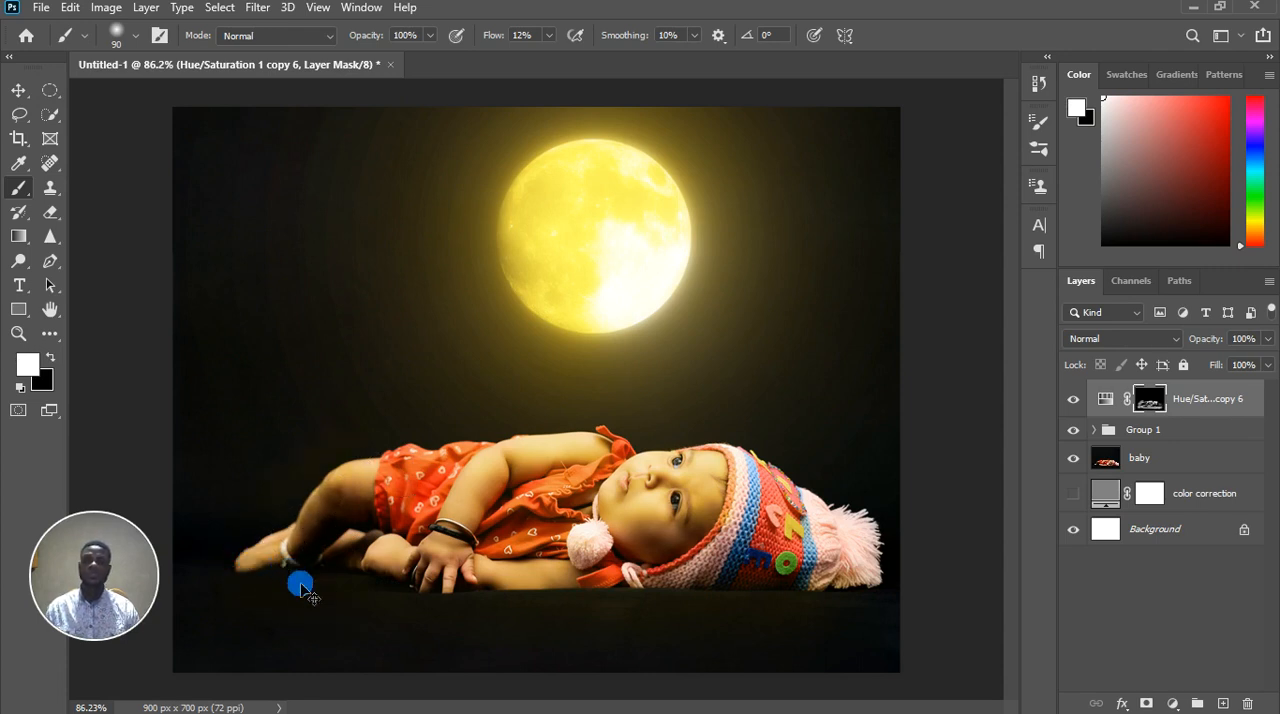
pyautogui.moveTo(329, 612)
pyautogui.mouseDown()
pyautogui.moveTo(369, 643)
pyautogui.moveTo(655, 677)
pyautogui.mouseUp()
# Paint black on the mask over the floor below the hat at 12% flow
pyautogui.scroll(-4, 655, 677)
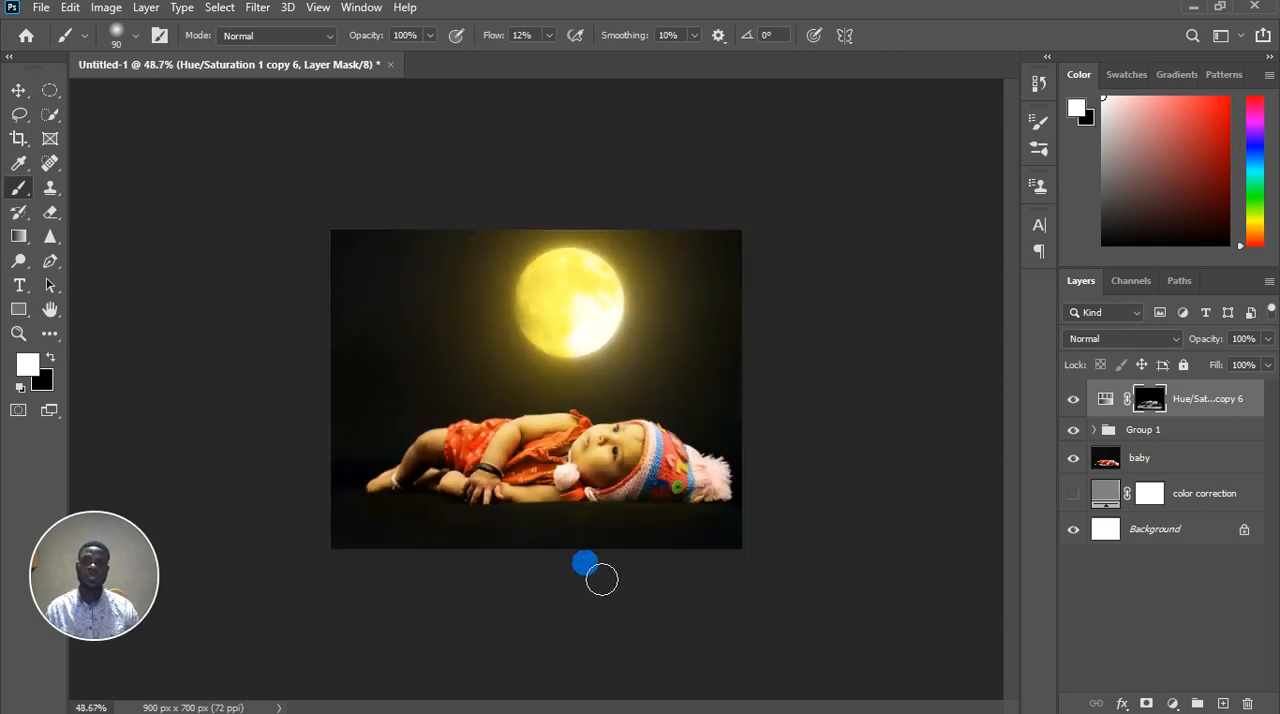
pyautogui.scroll(3, 603, 569)
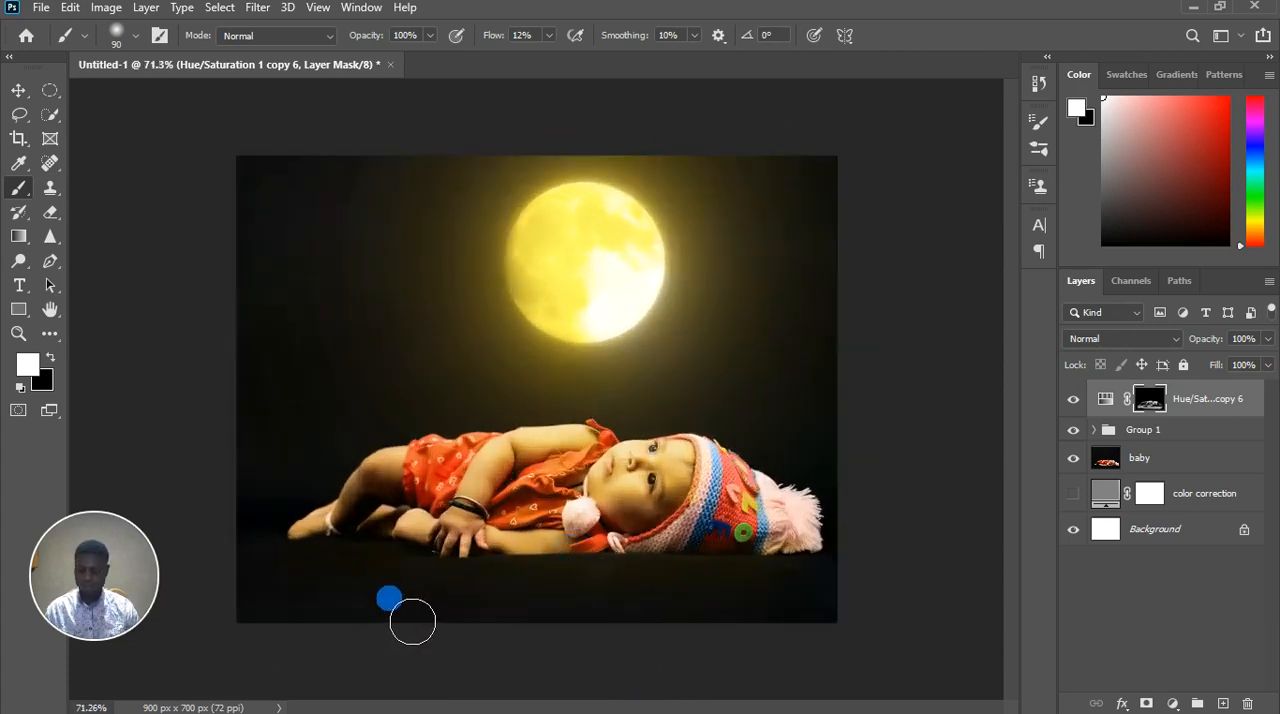
pyautogui.press('x')
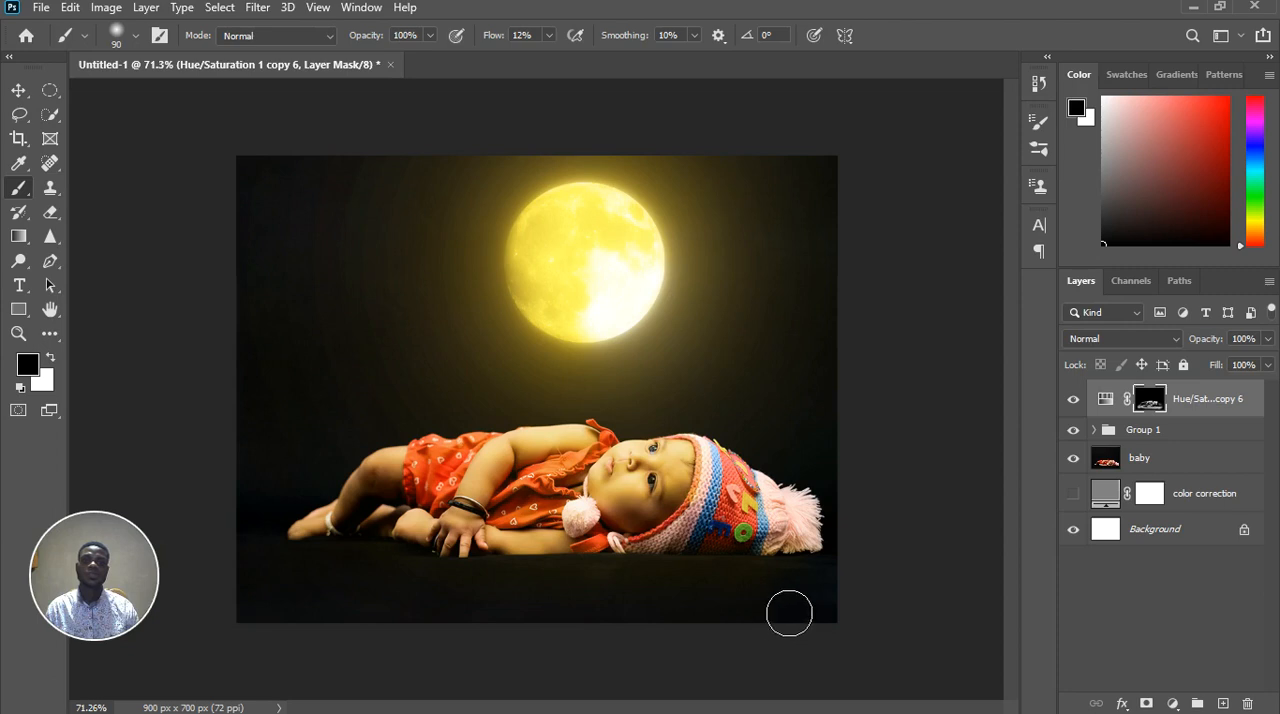
pyautogui.moveTo(789, 613); pyautogui.dragTo(708, 630)
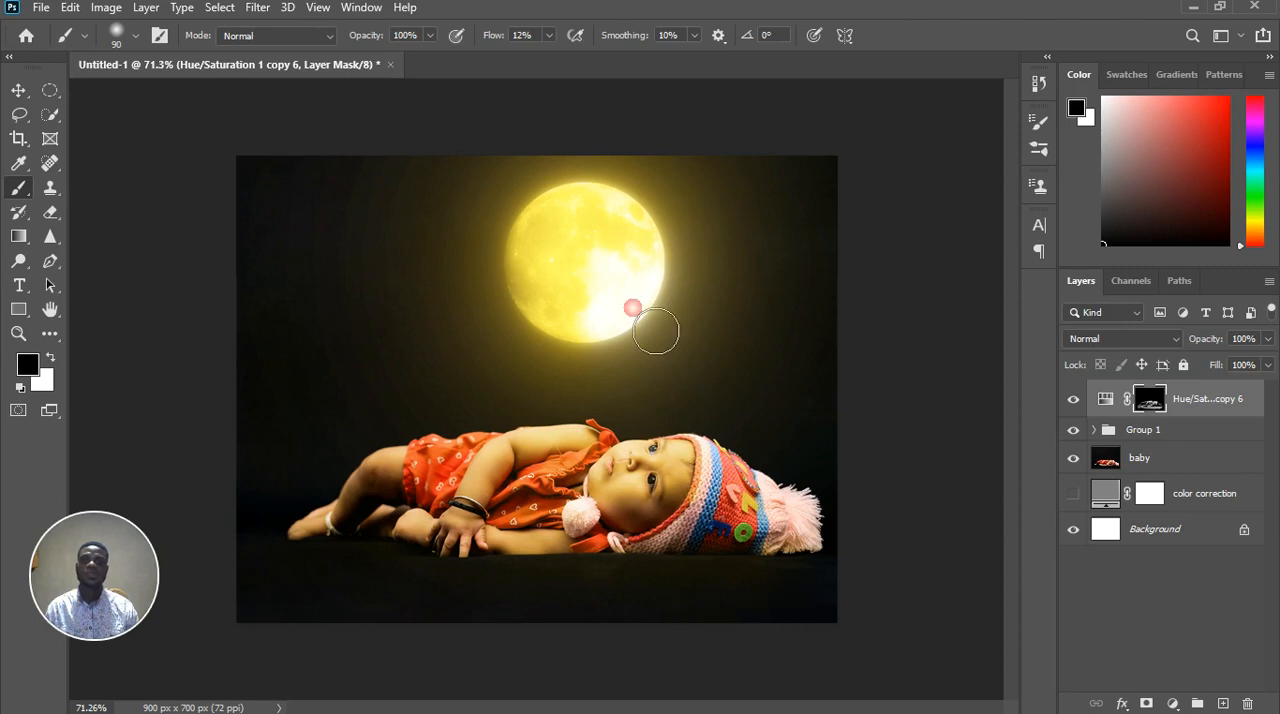
# Set the brush flow to 3% and paint black on the mask over the floor below the legs and hand
pyautogui.click(548, 35)
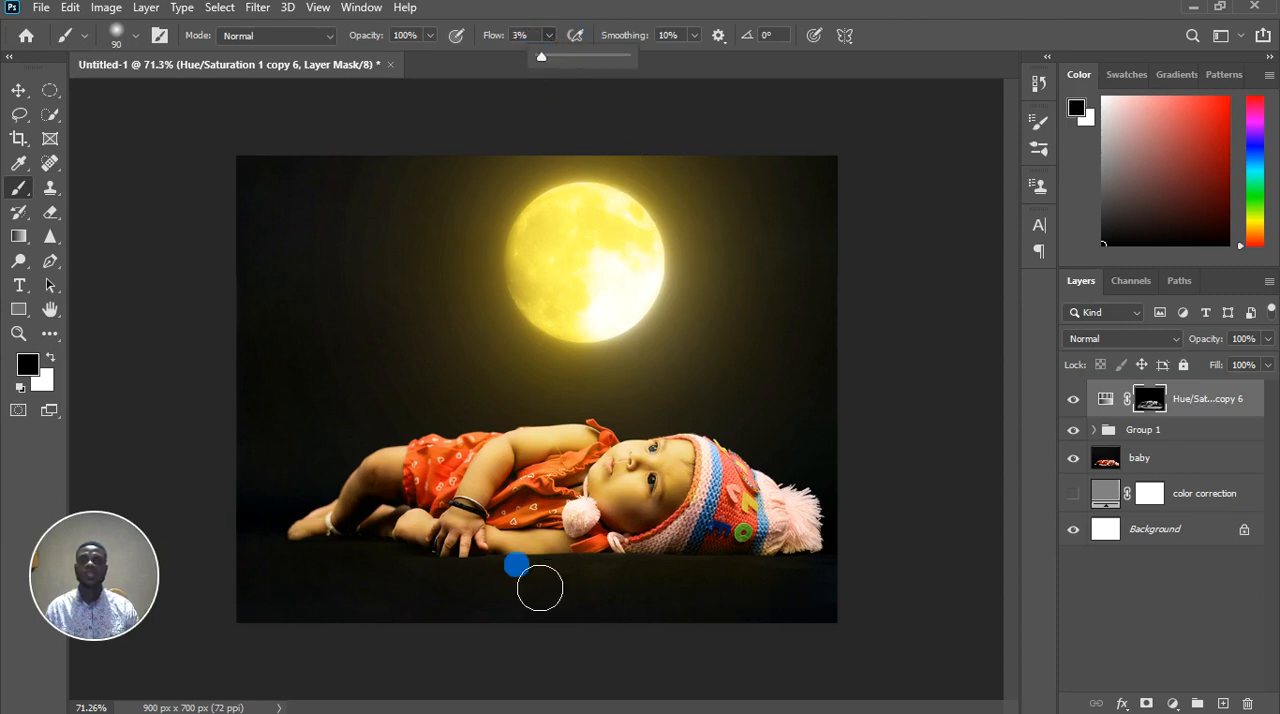
pyautogui.click(424, 596)
pyautogui.moveTo(362, 583)
pyautogui.mouseDown()
pyautogui.moveTo(558, 629)
pyautogui.moveTo(586, 606)
pyautogui.moveTo(680, 614)
pyautogui.moveTo(560, 616)
pyautogui.moveTo(761, 625)
pyautogui.moveTo(775, 601)
pyautogui.moveTo(411, 577)
pyautogui.mouseUp()
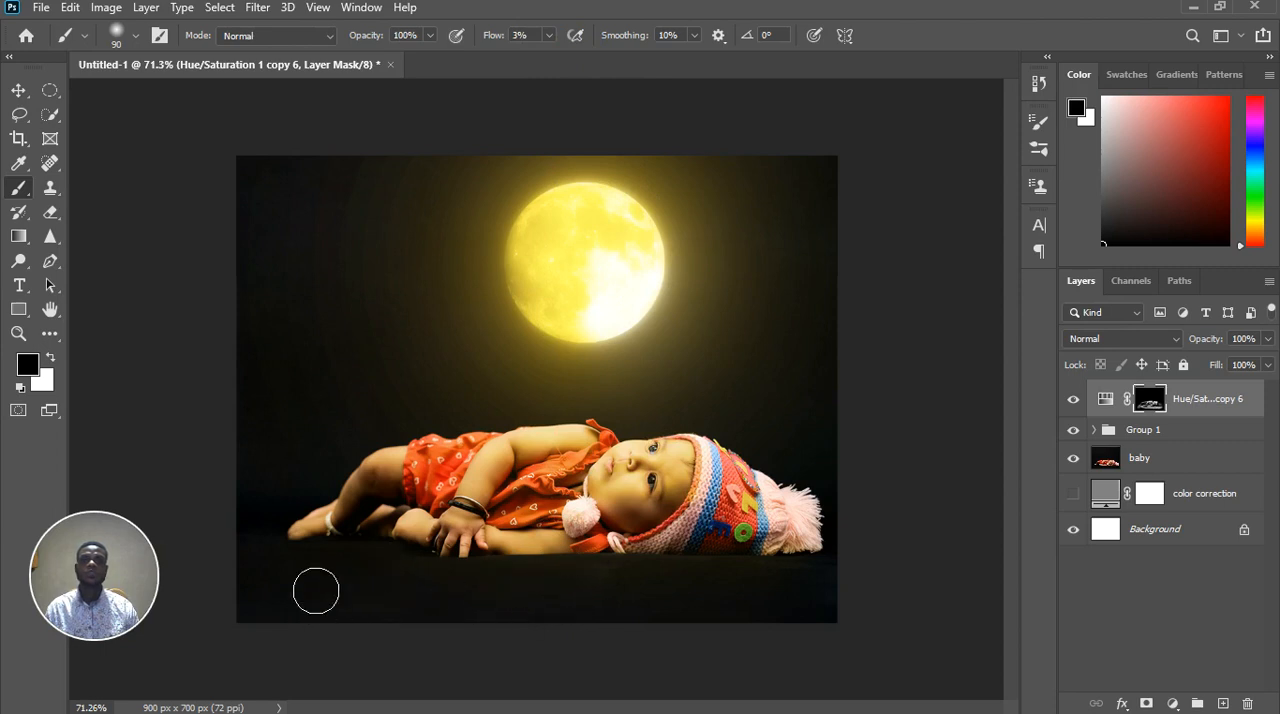
pyautogui.moveTo(316, 591)
pyautogui.mouseDown()
pyautogui.moveTo(283, 589)
pyautogui.moveTo(440, 617)
pyautogui.moveTo(819, 615)
pyautogui.moveTo(466, 617)
pyautogui.mouseUp()
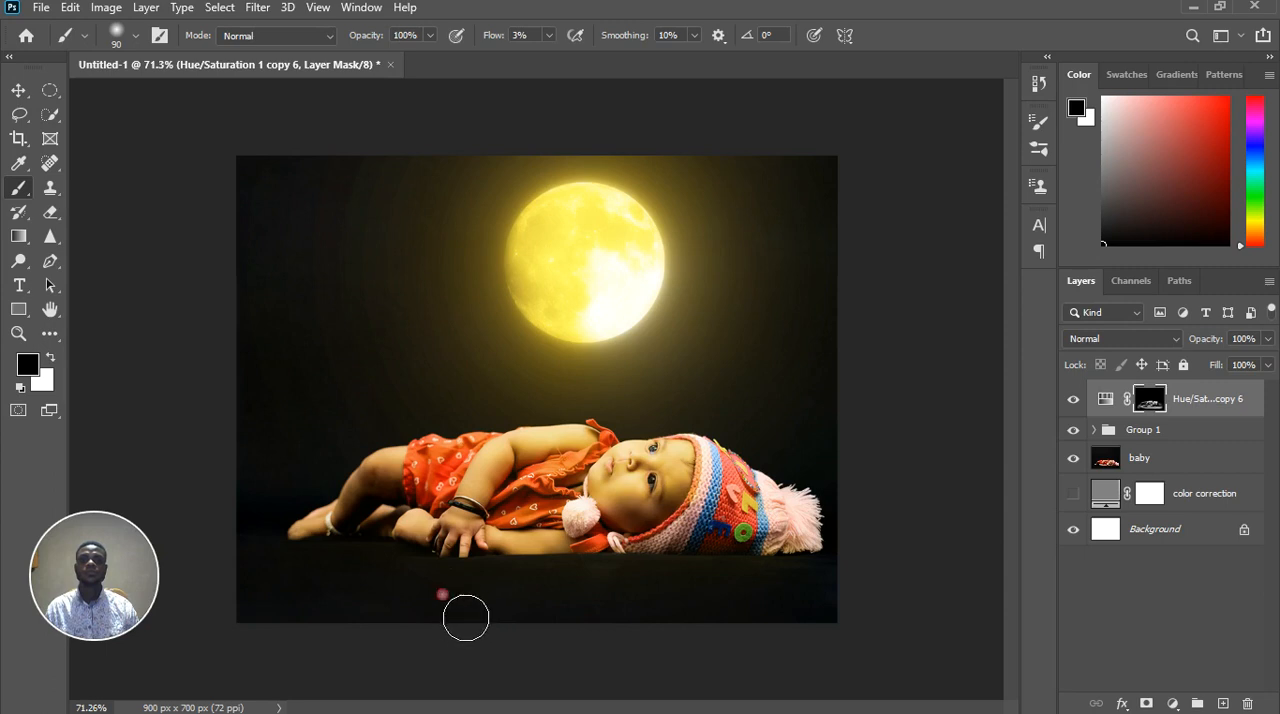
pyautogui.scroll(-3, 611, 579)
pyautogui.scroll(-1, 611, 579)
pyautogui.scroll(4, 634, 374)
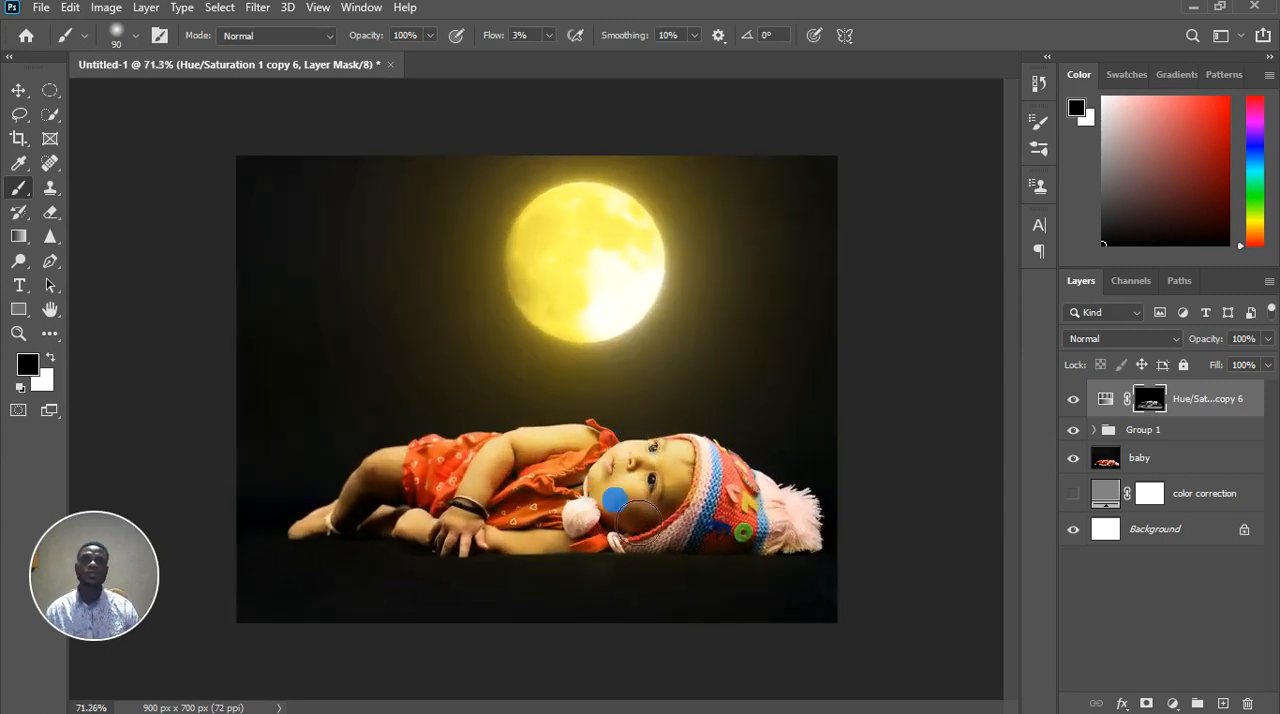
# Add a Curves adjustment layer above the baby layer and clip it to that layer
pyautogui.click(1203, 462)
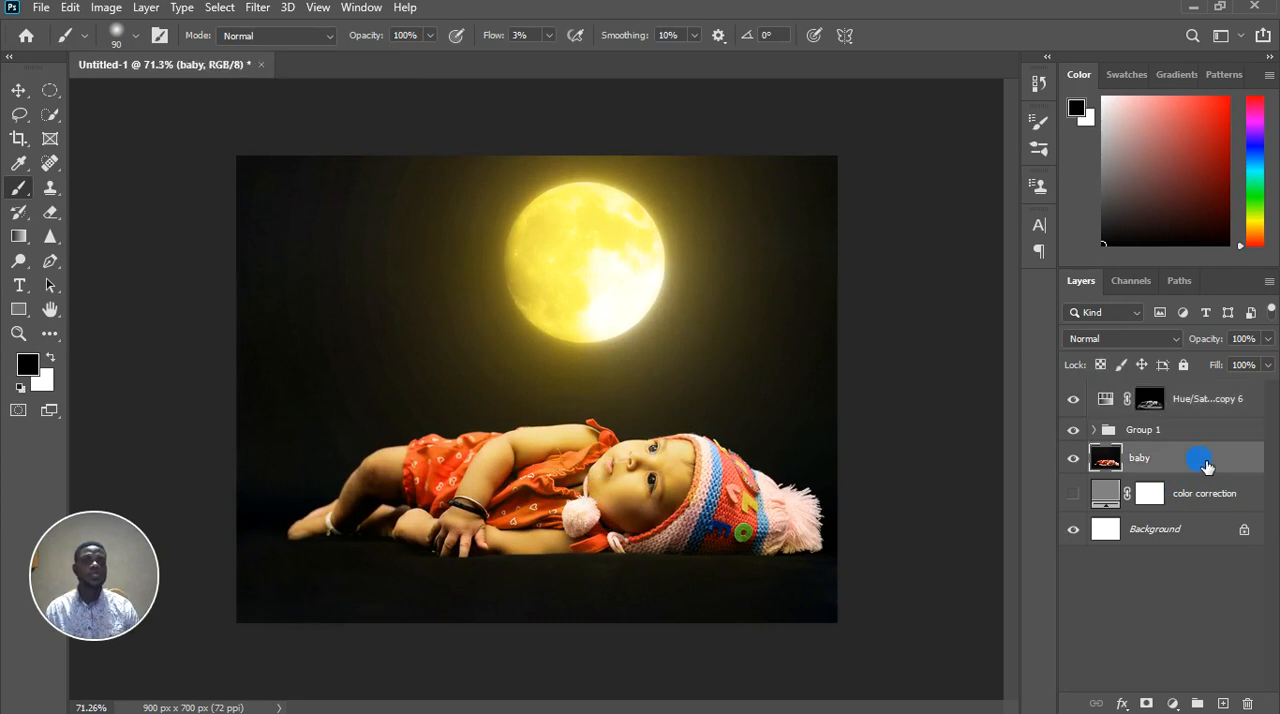
pyautogui.click(1174, 705)
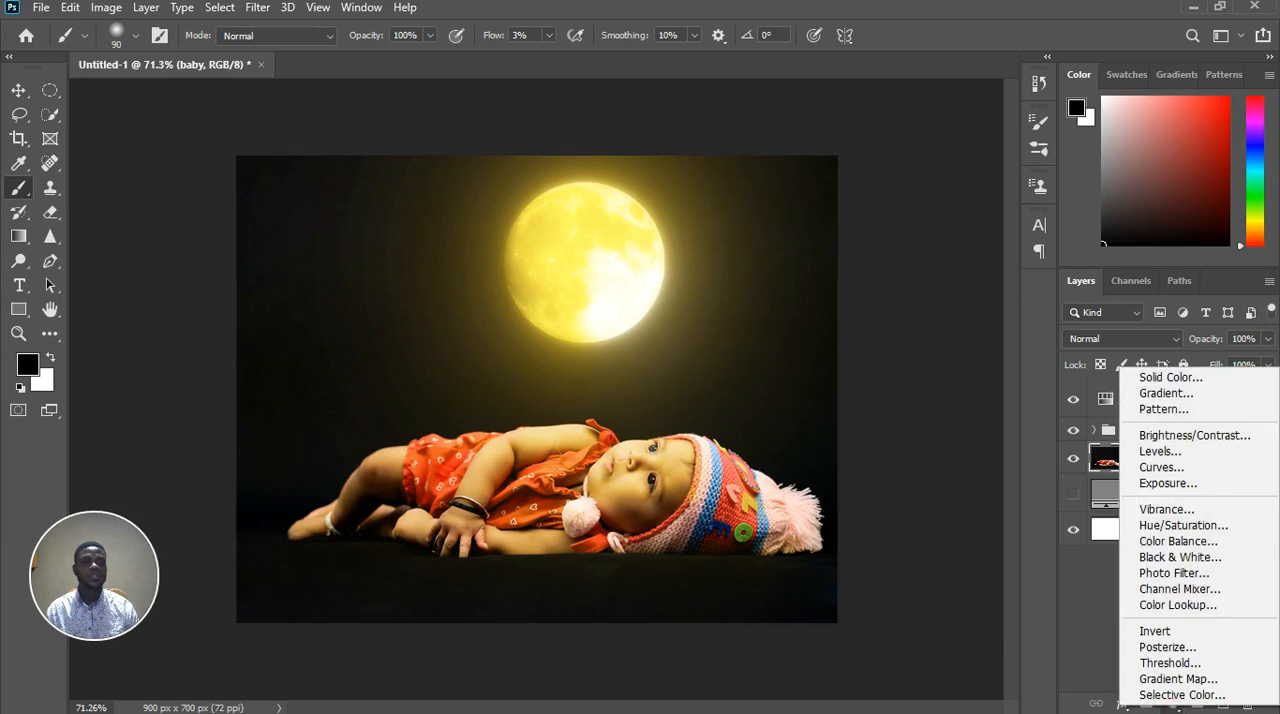
pyautogui.click(1196, 468)
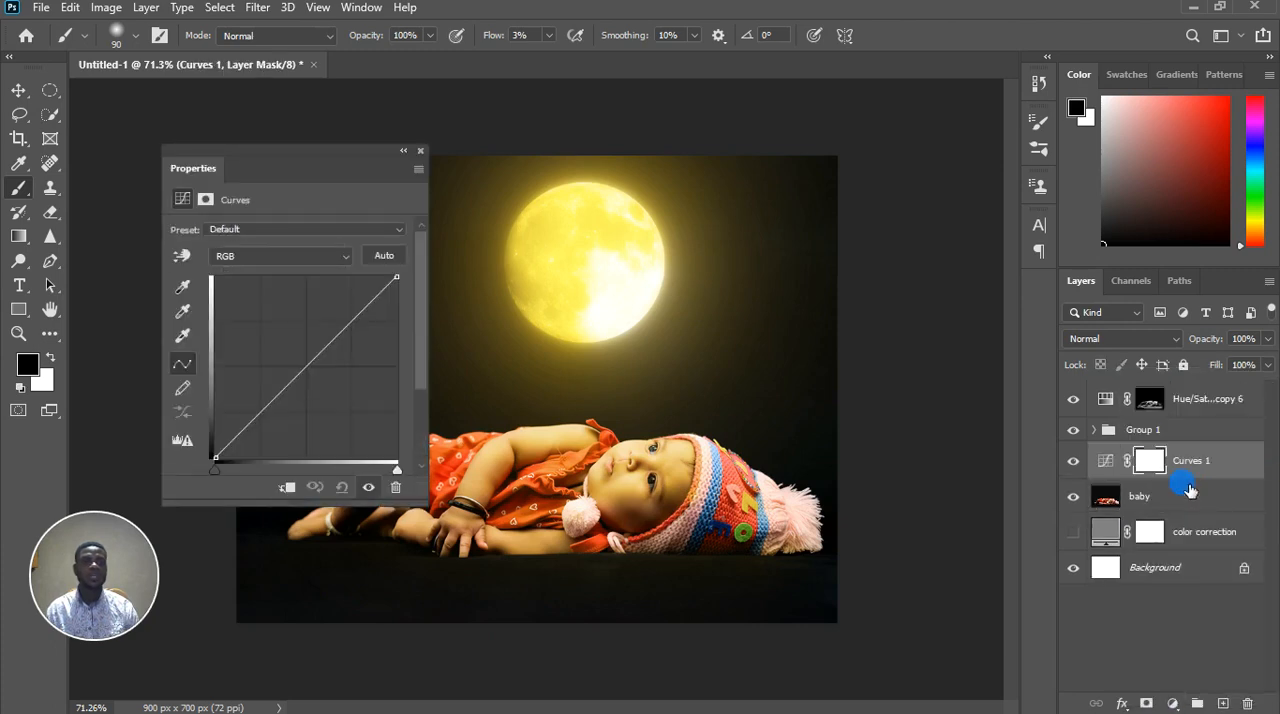
pyautogui.click(288, 487)
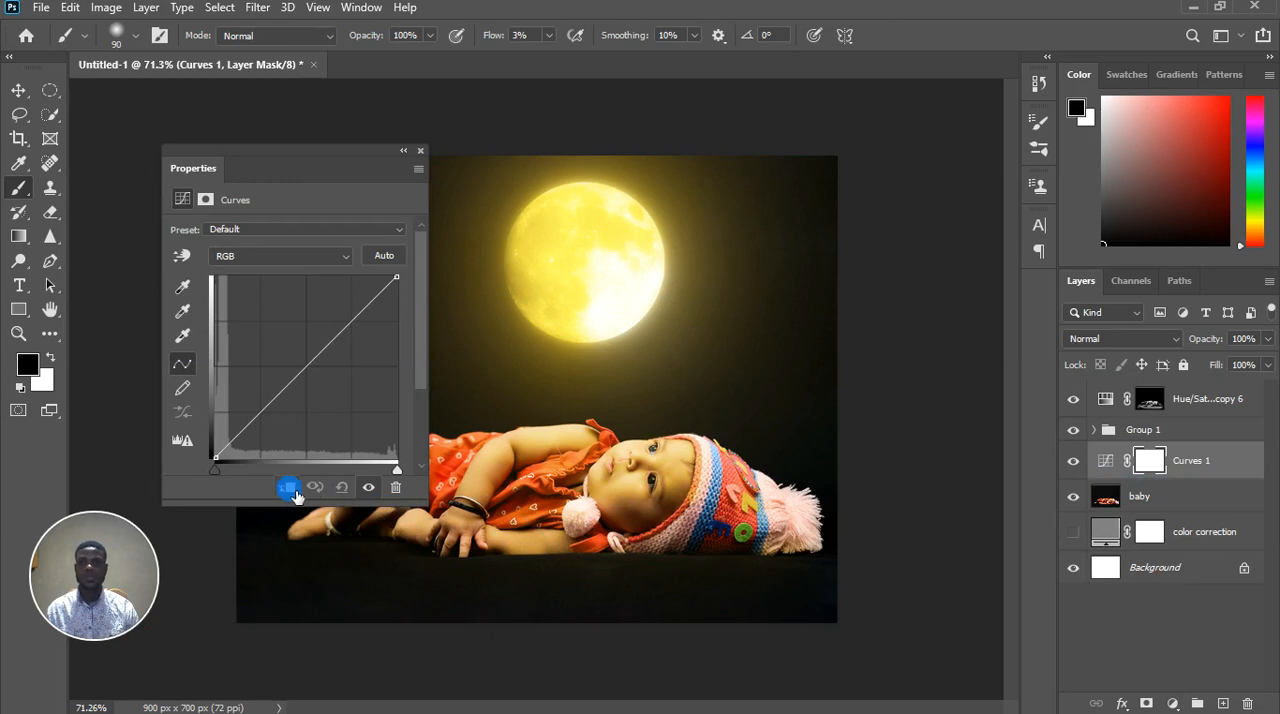
# Add a midpoint to the RGB curve and lower it to darken the baby's midtones
pyautogui.click(303, 380)
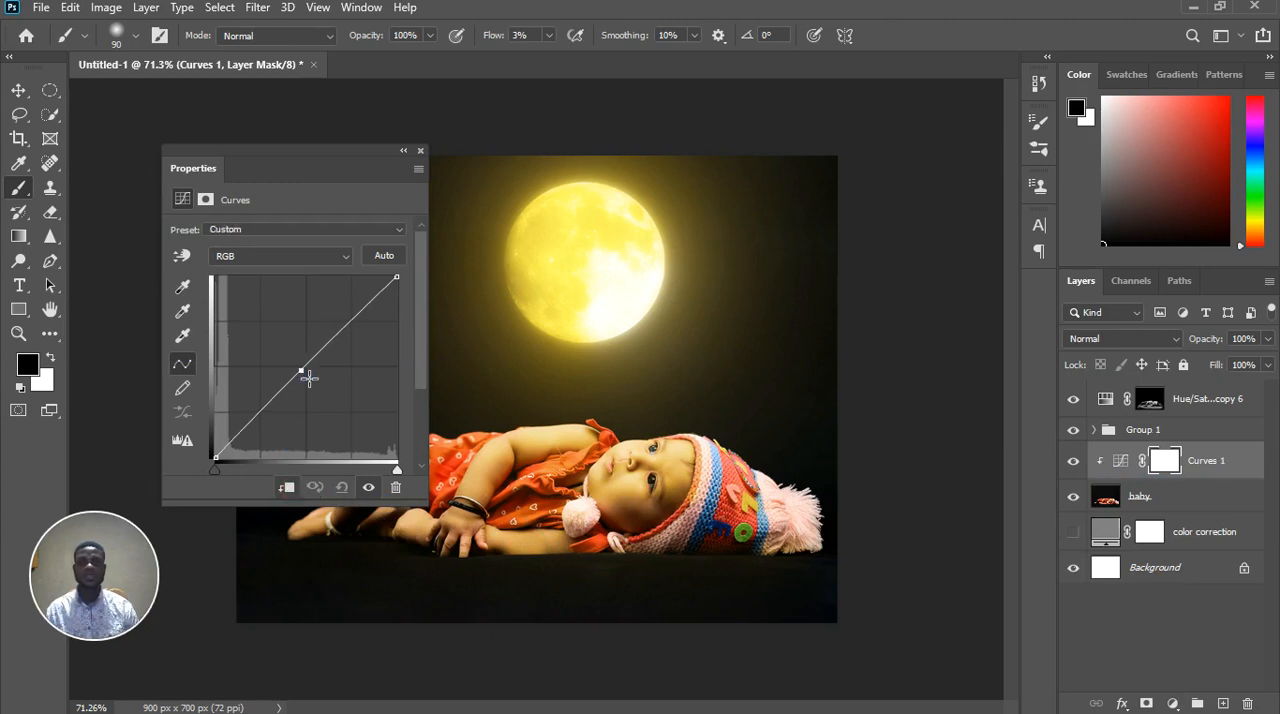
pyautogui.moveTo(310, 378); pyautogui.dragTo(319, 398)
pyautogui.click(281, 185)
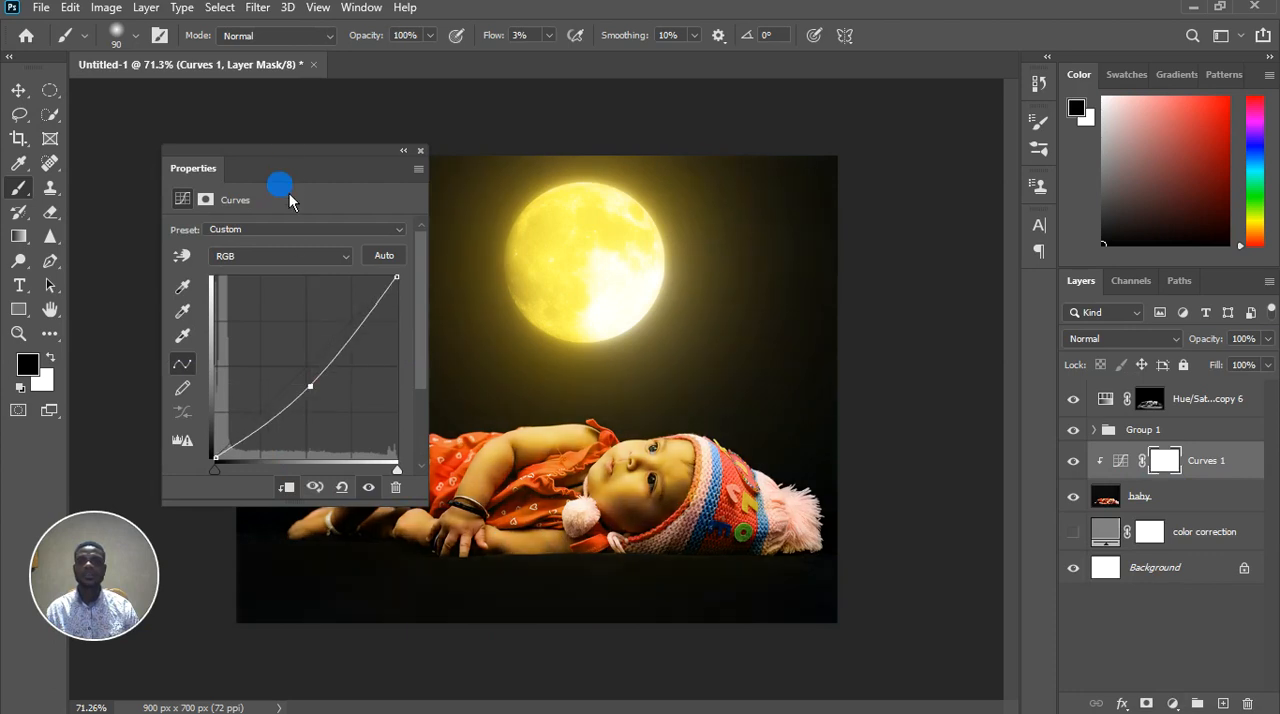
pyautogui.moveTo(302, 168); pyautogui.dragTo(965, 227)
pyautogui.scroll(-2, 286, 329)
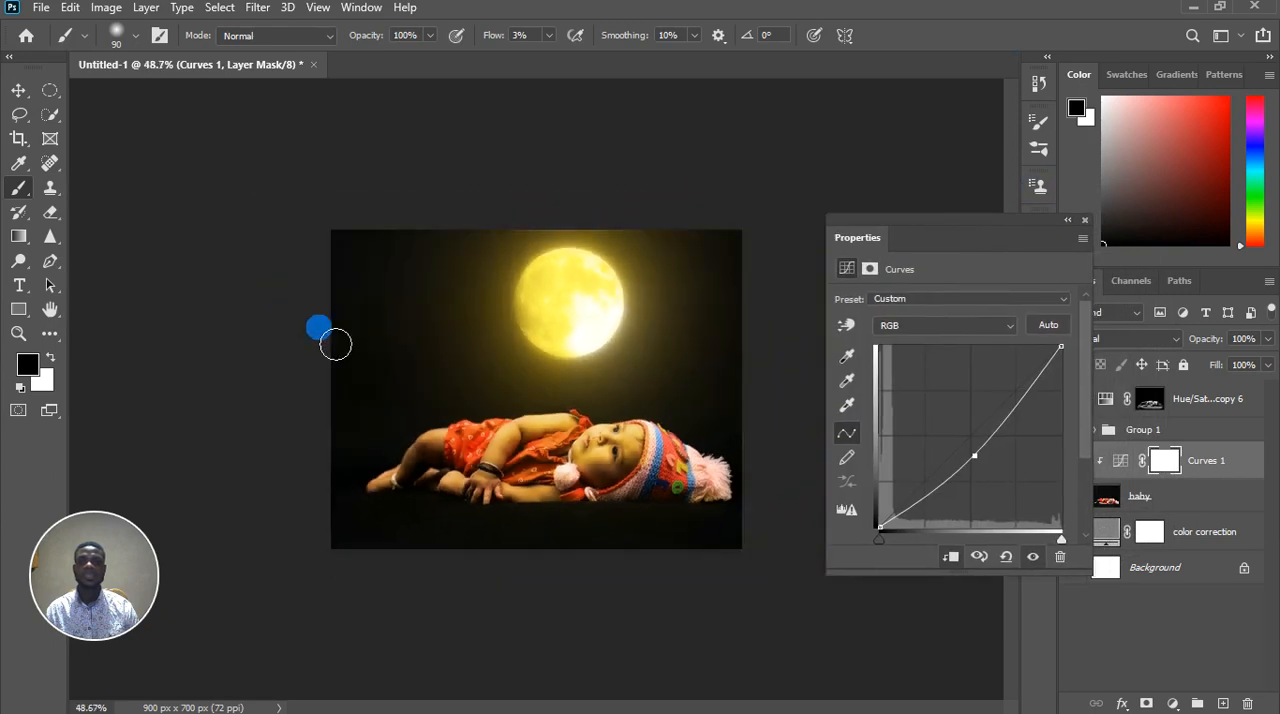
pyautogui.scroll(2, 789, 411)
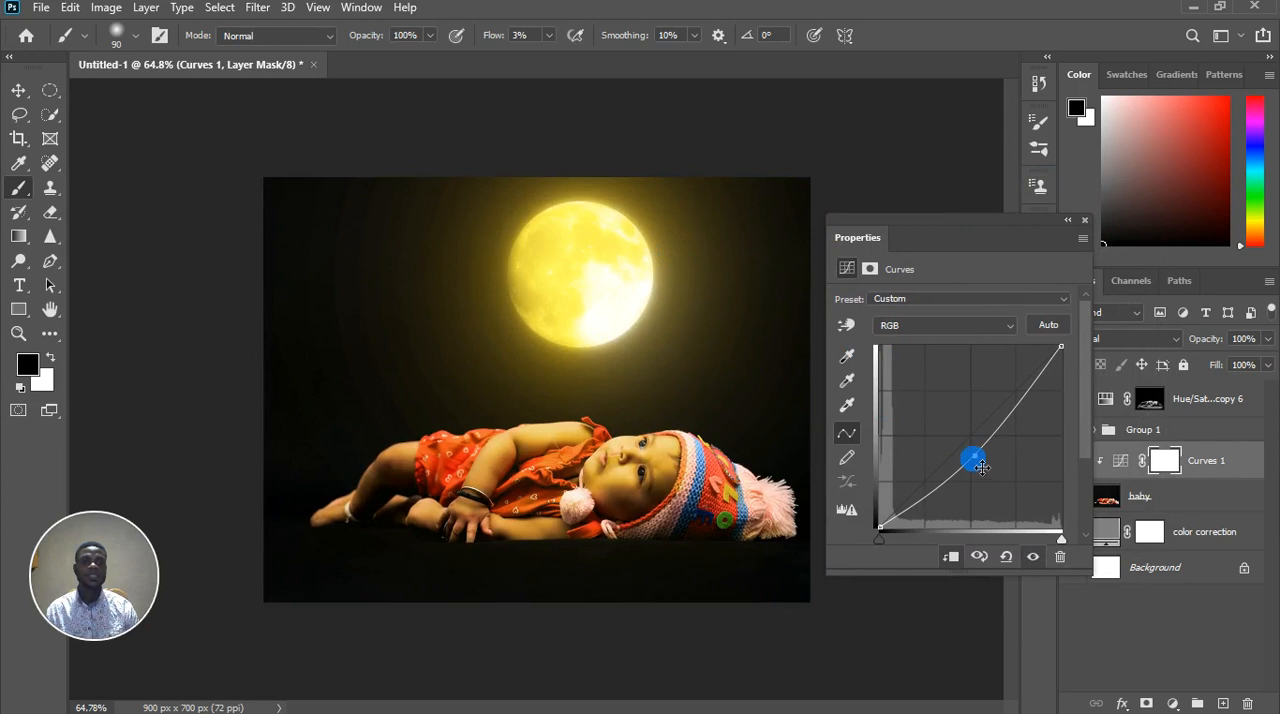
# Shift the curve's midpoint slightly further toward the highlights to deepen the darkening, and close the curve settings
pyautogui.click(981, 466)
pyautogui.moveTo(983, 466); pyautogui.dragTo(989, 467)
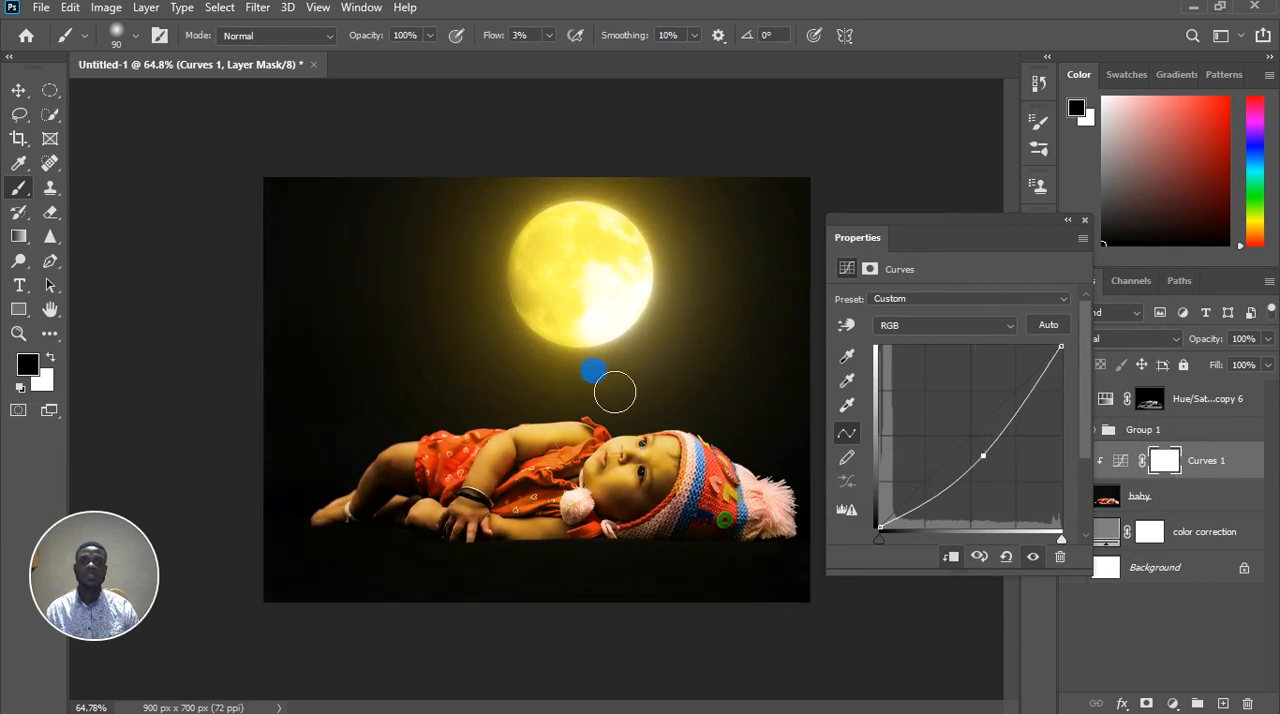
pyautogui.scroll(-3, 354, 366)
pyautogui.scroll(3, 760, 385)
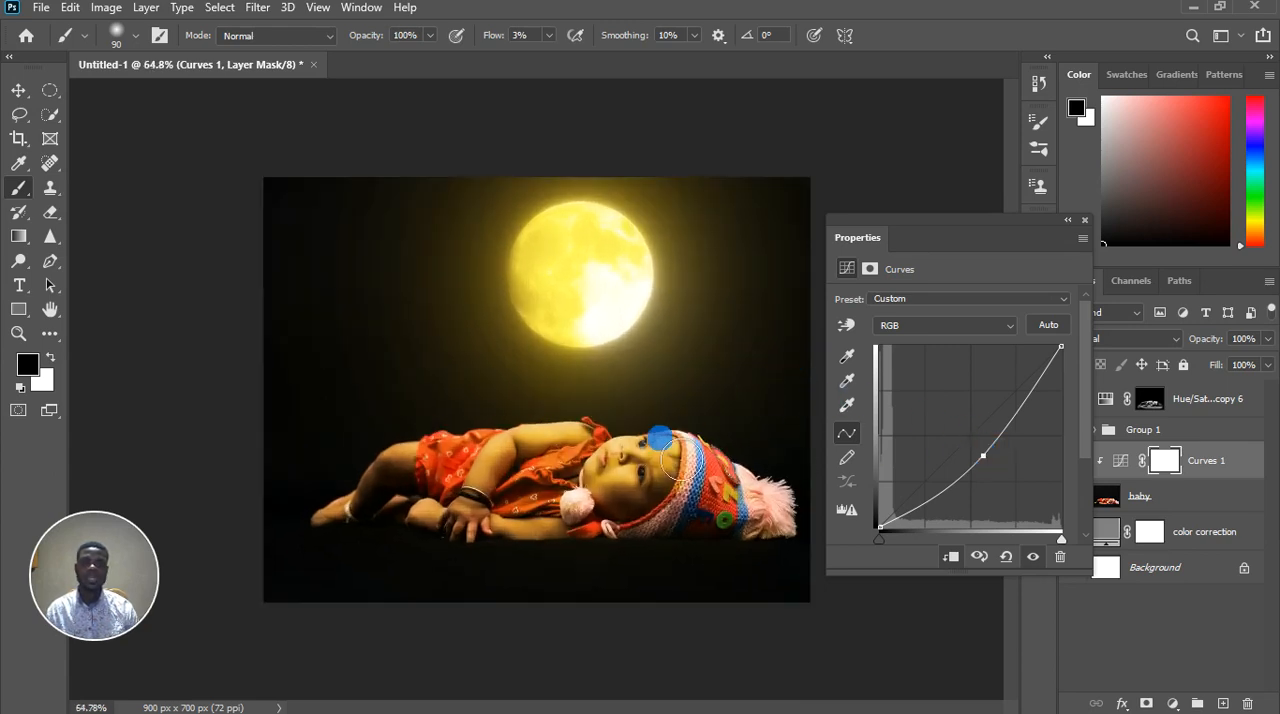
pyautogui.scroll(-6, 610, 435)
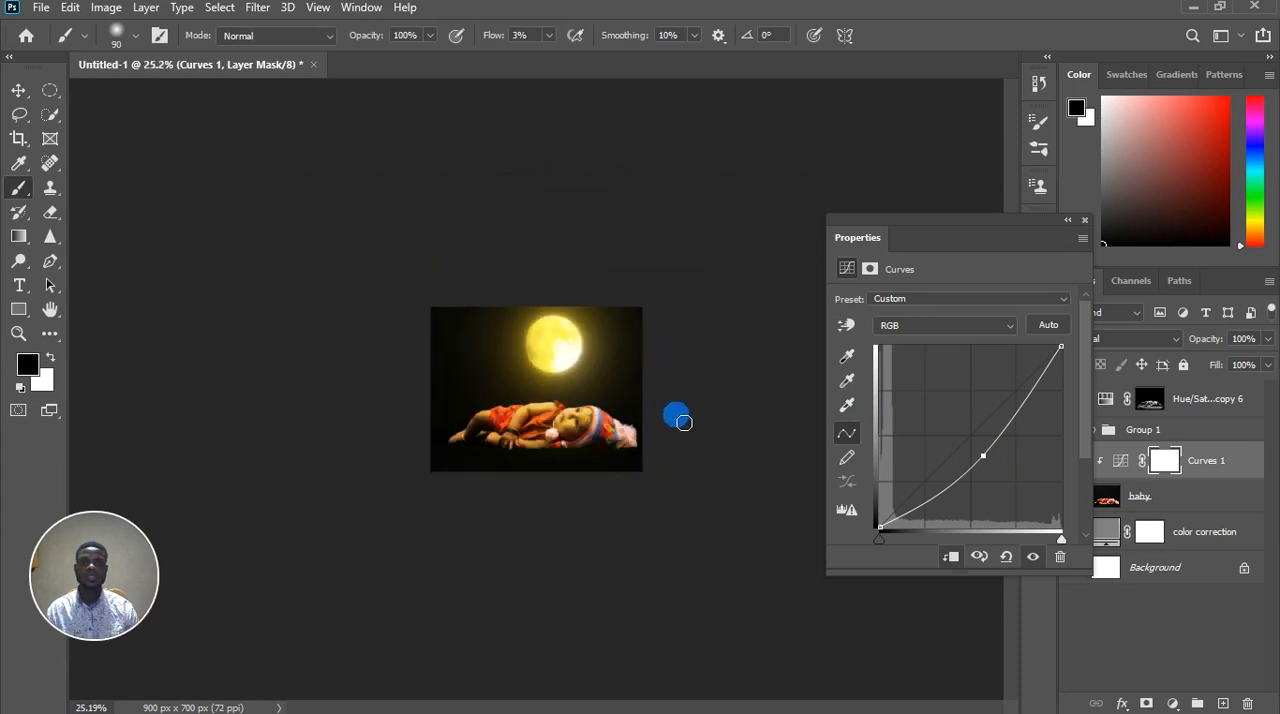
pyautogui.scroll(6, 662, 398)
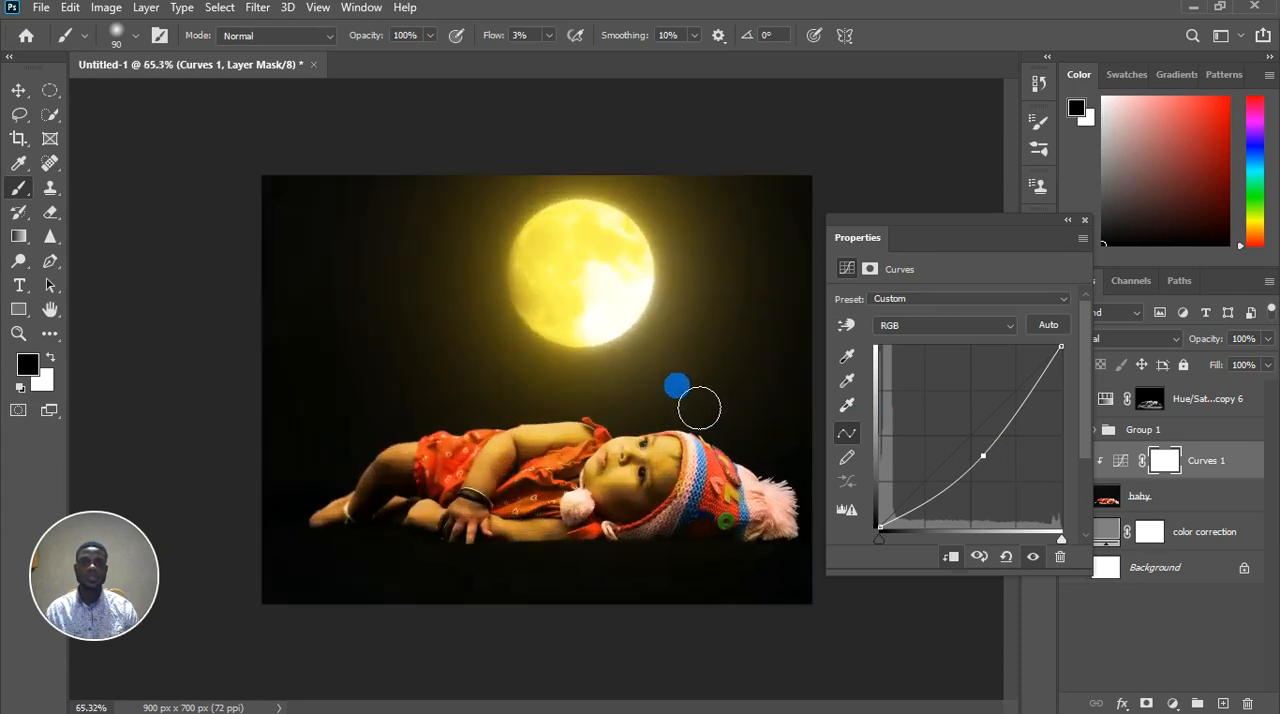
pyautogui.click(1084, 220)
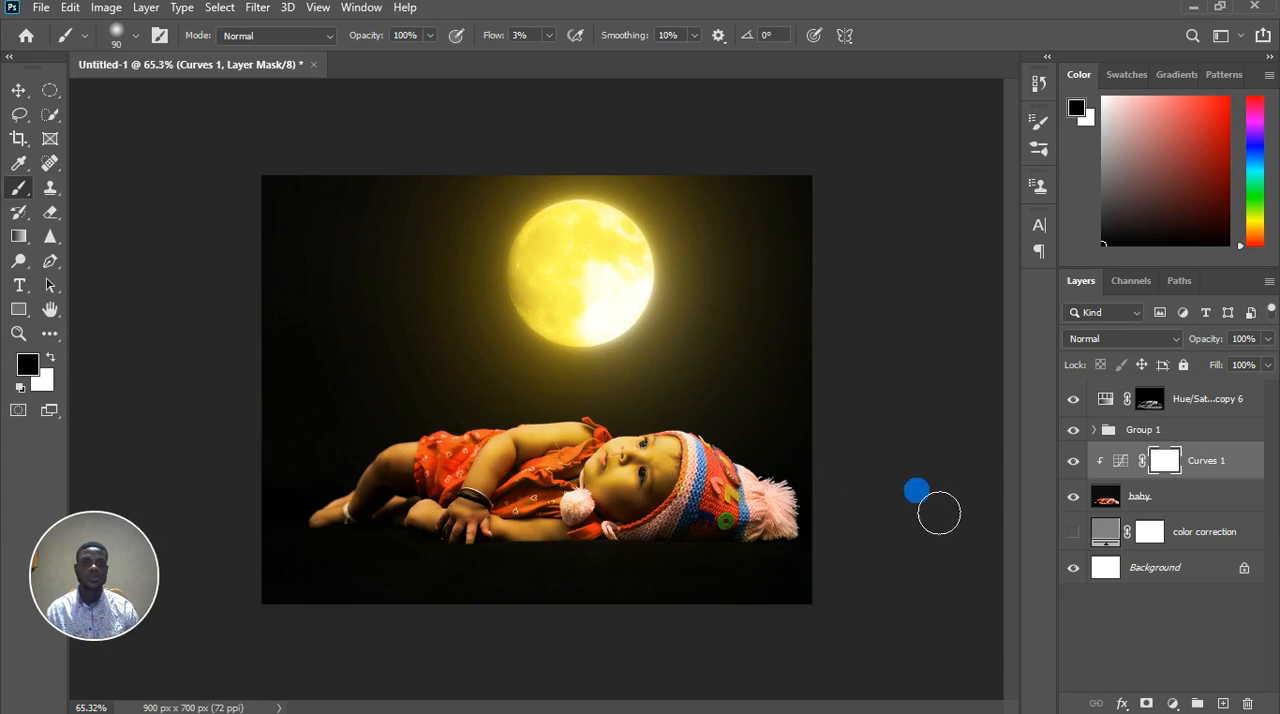
# Compare the image with the Curves layer hidden and shown
pyautogui.click(1075, 463)
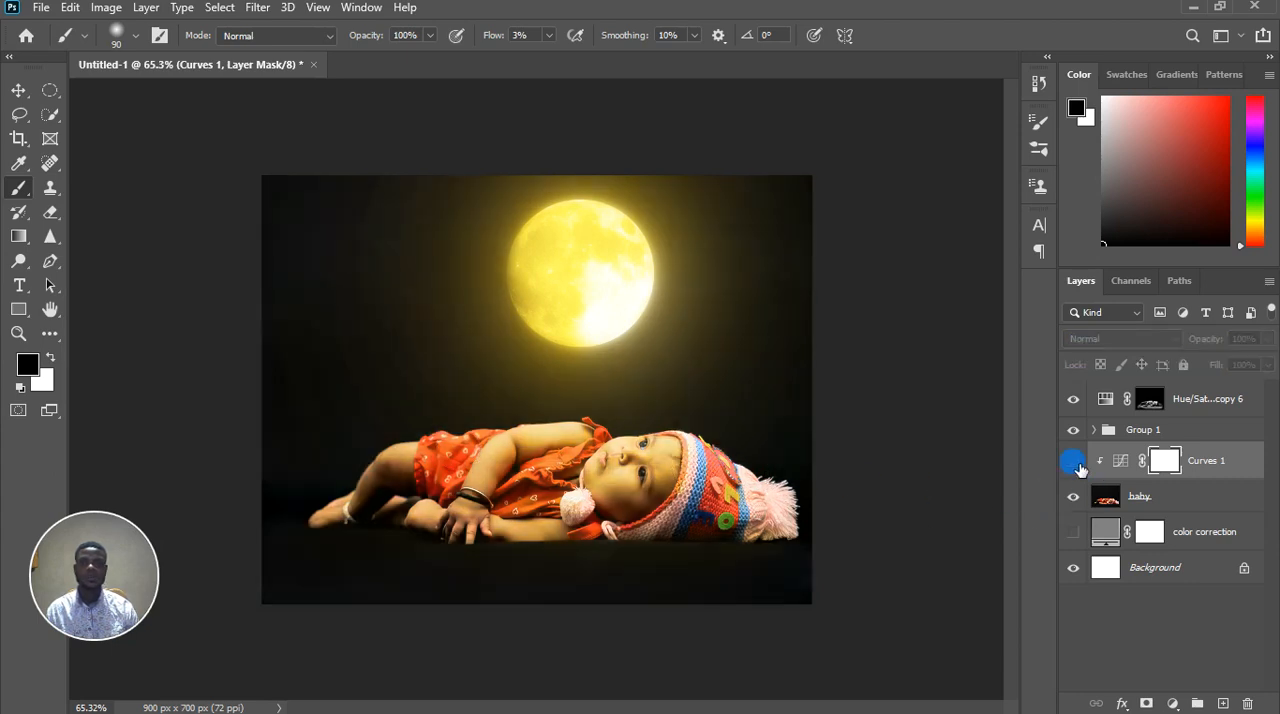
pyautogui.click(1075, 463)
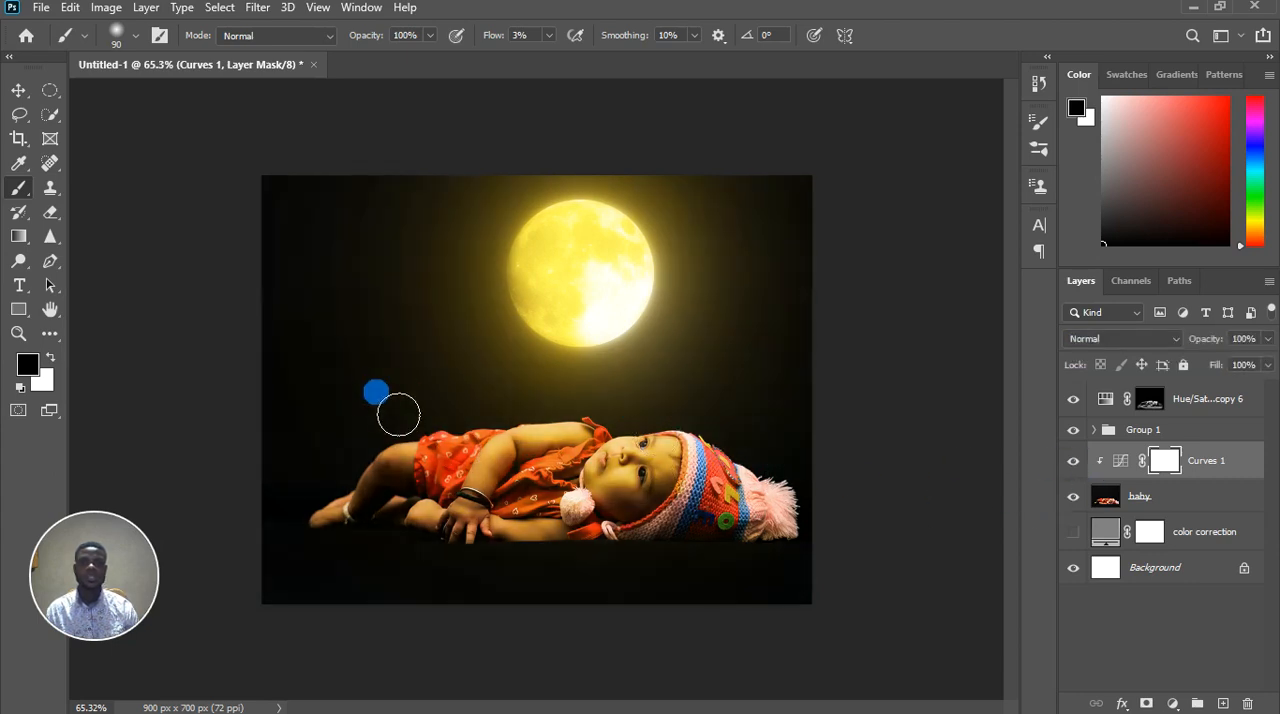
pyautogui.scroll(-4, 391, 403)
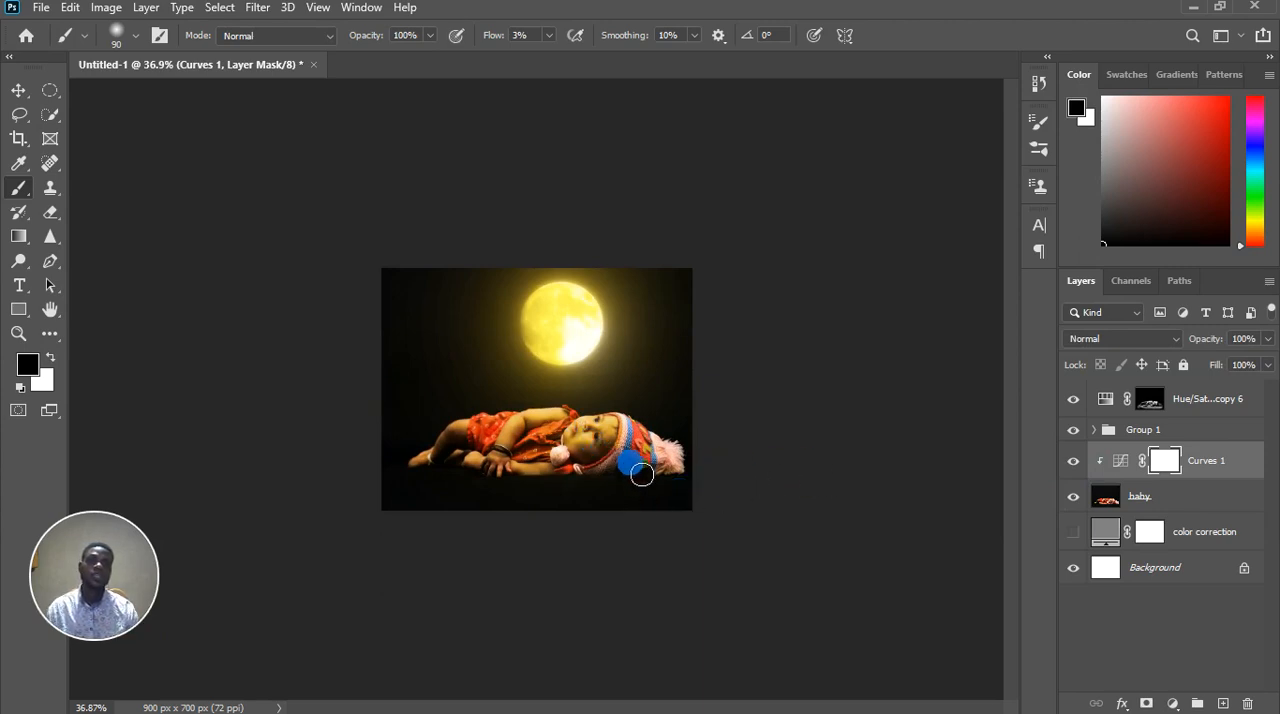
pyautogui.scroll(3, 590, 370)
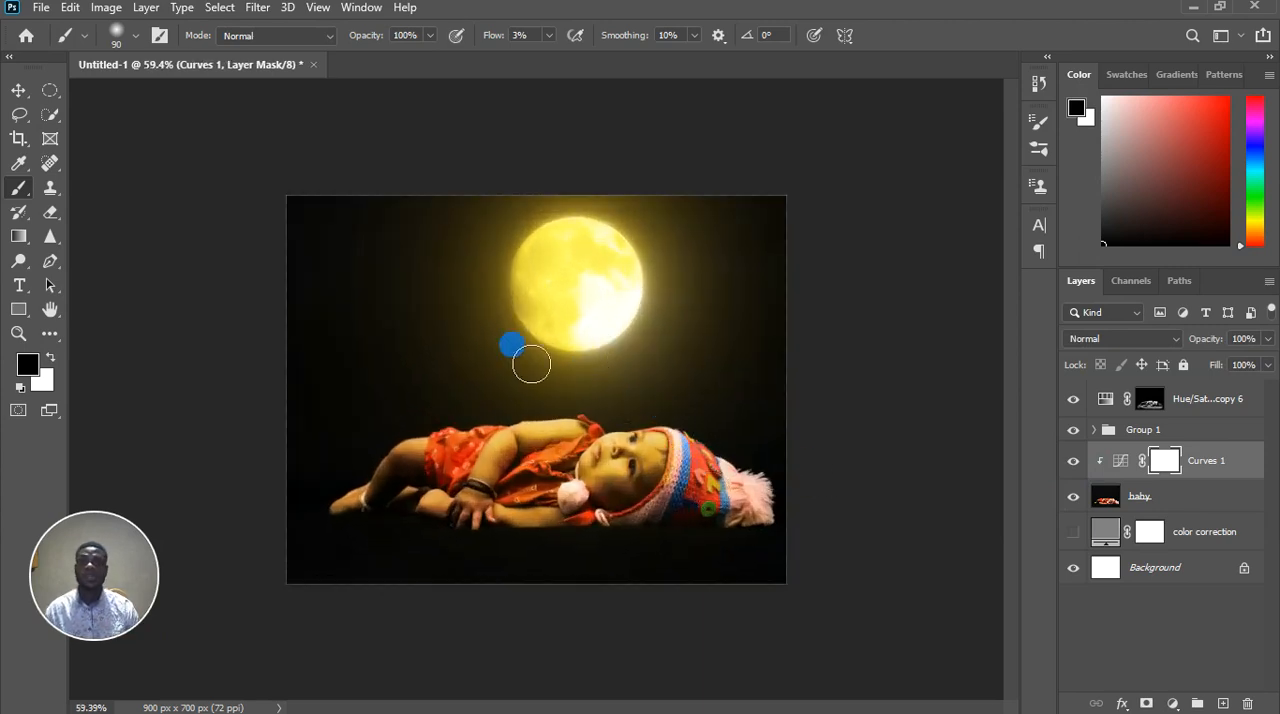
# Add a Hue/Saturation adjustment layer above all the other layers
pyautogui.click(1192, 399)
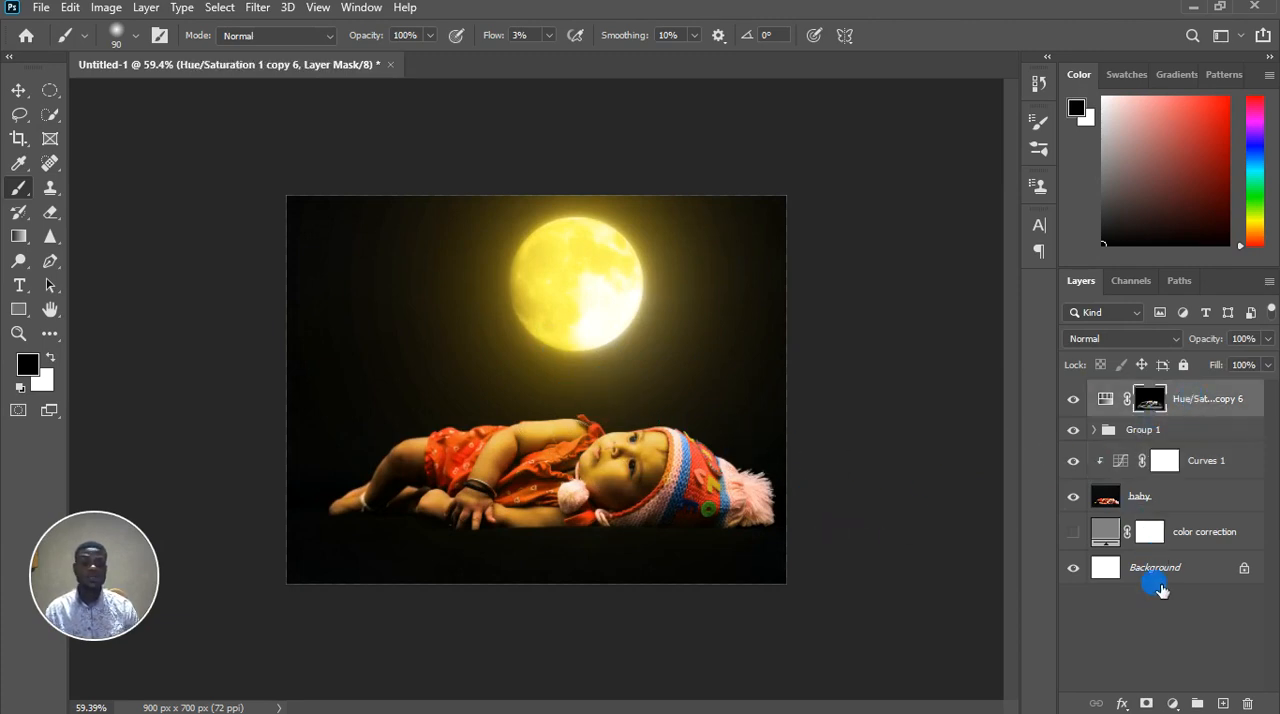
pyautogui.click(1173, 703)
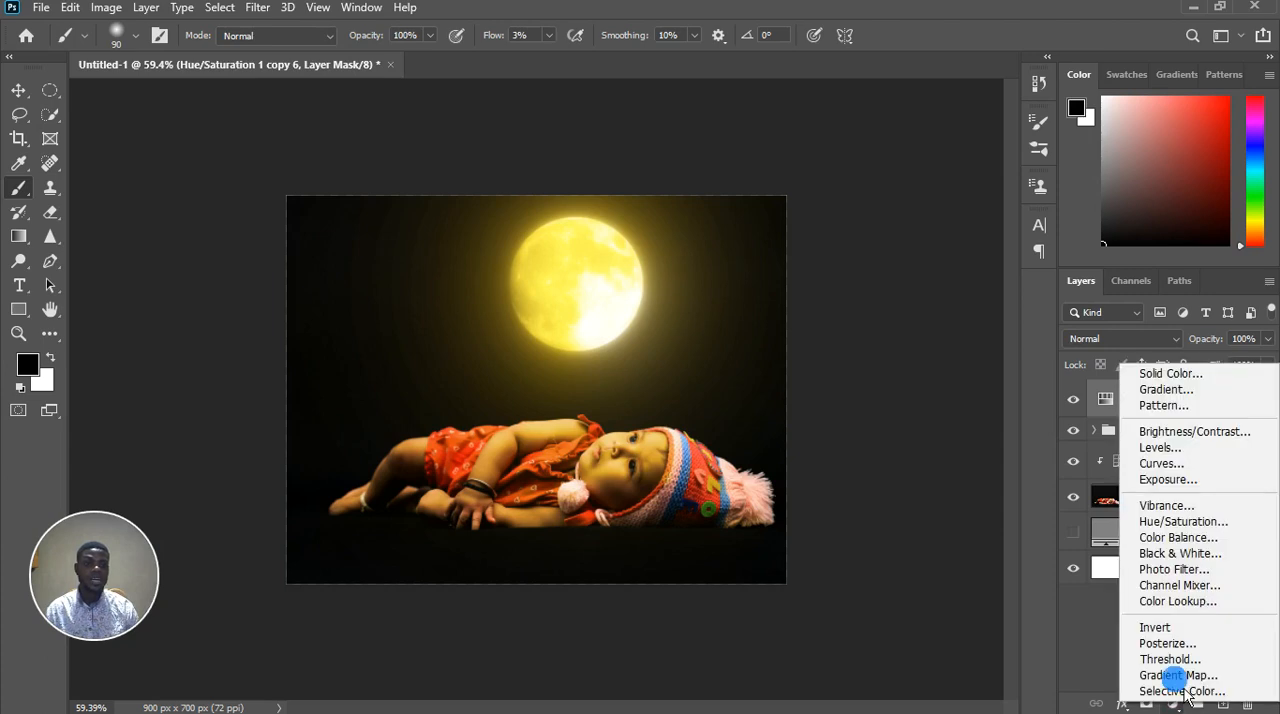
pyautogui.click(1190, 526)
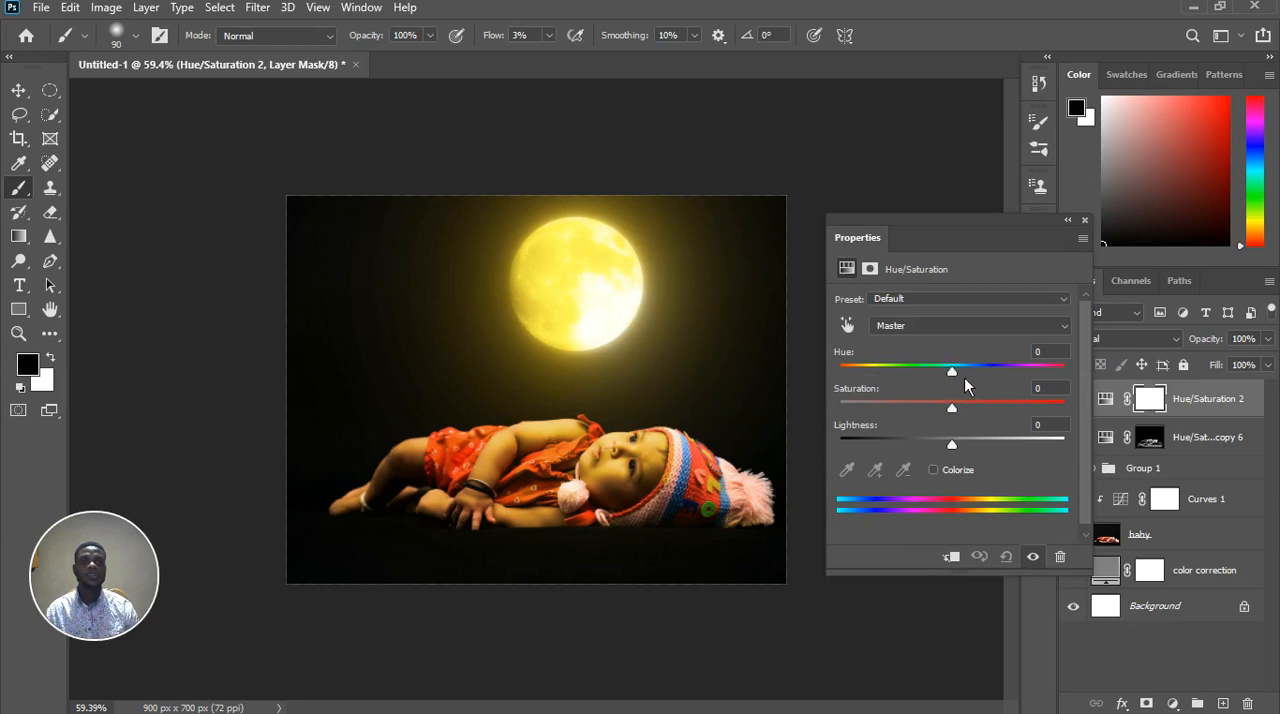
# Try the new adjustment's master hue at -96 and -135, and set it to +84 for green moonlight
pyautogui.moveTo(965, 381); pyautogui.dragTo(887, 393)
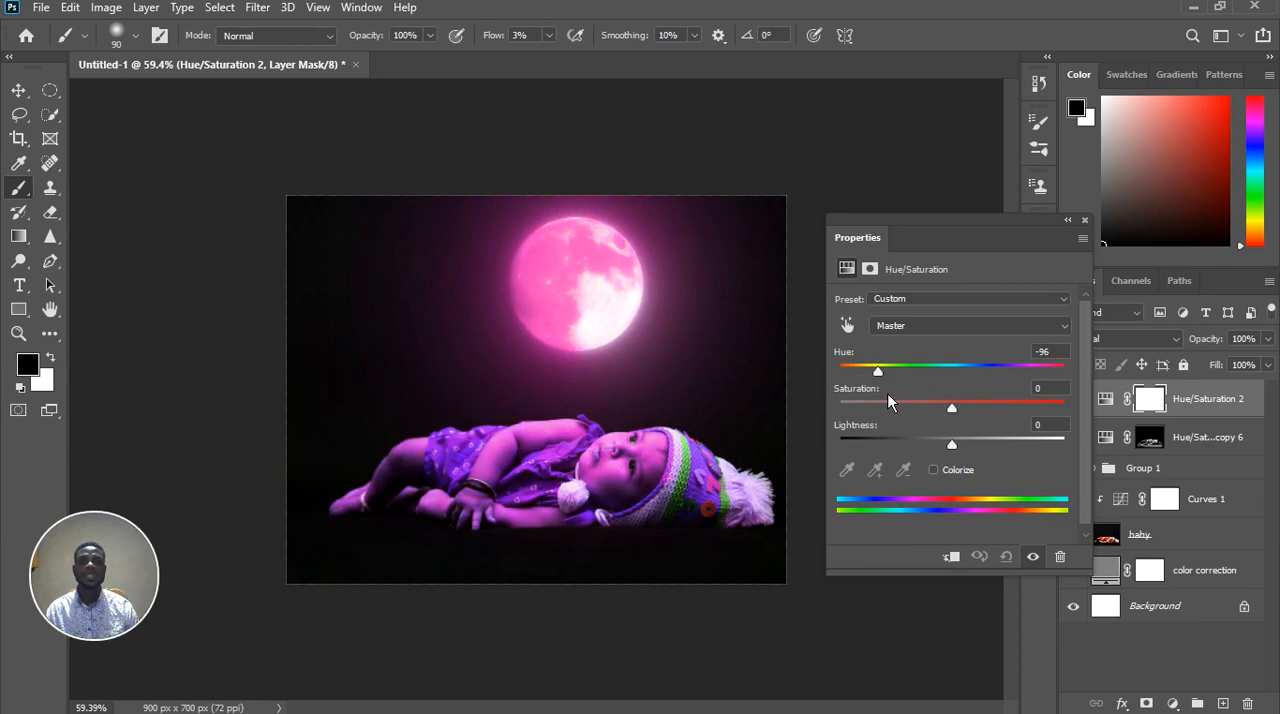
pyautogui.moveTo(888, 395)
pyautogui.mouseDown()
pyautogui.moveTo(922, 405)
pyautogui.moveTo(870, 397)
pyautogui.mouseUp()
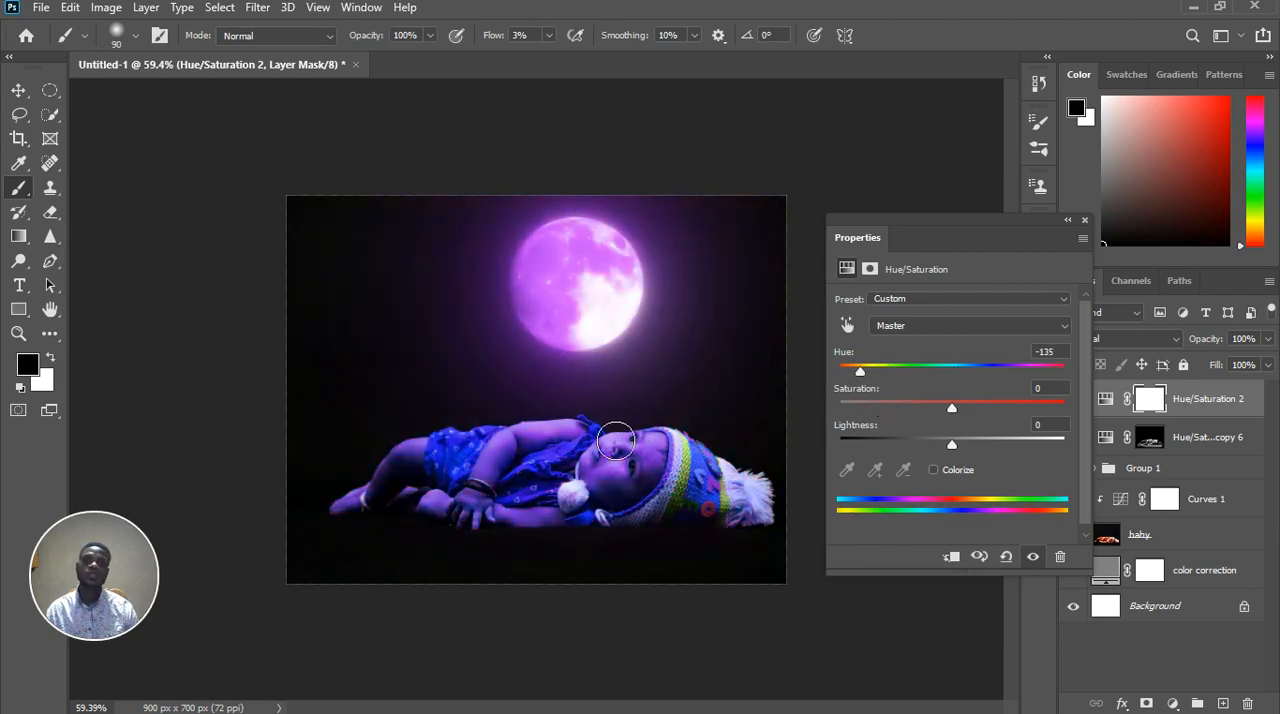
pyautogui.scroll(-6, 640, 448)
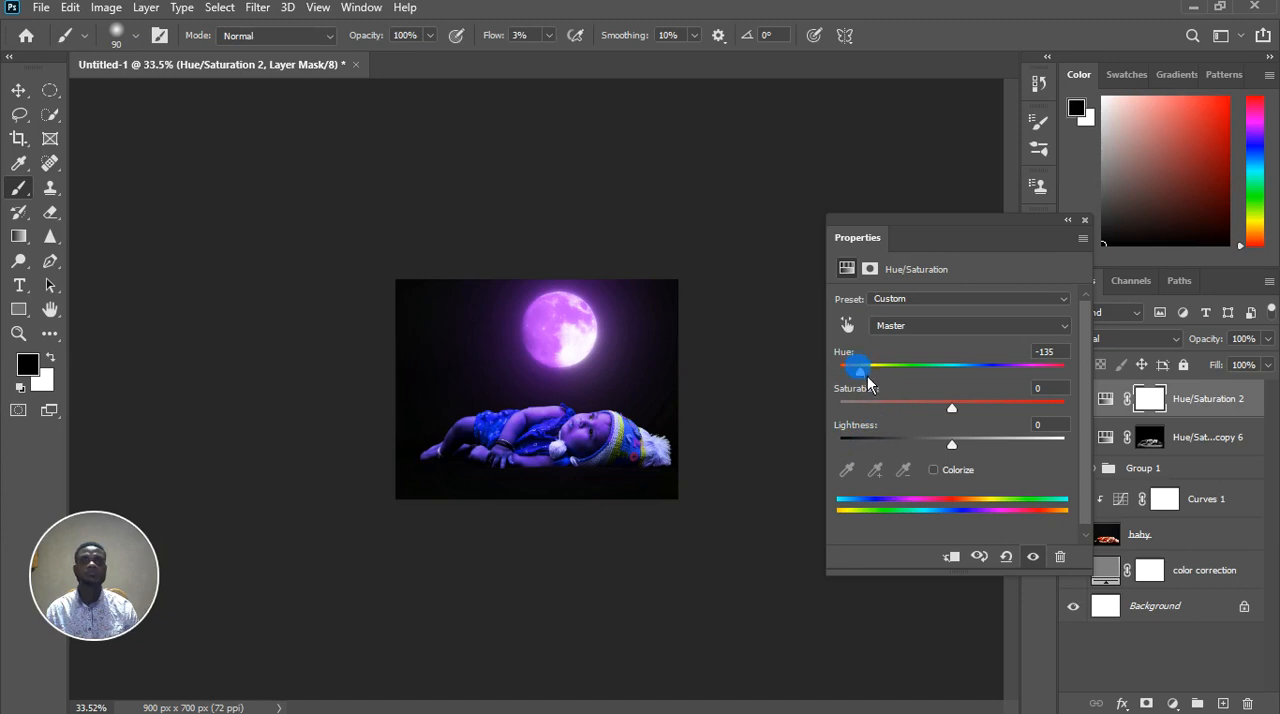
pyautogui.moveTo(867, 378); pyautogui.dragTo(1036, 401)
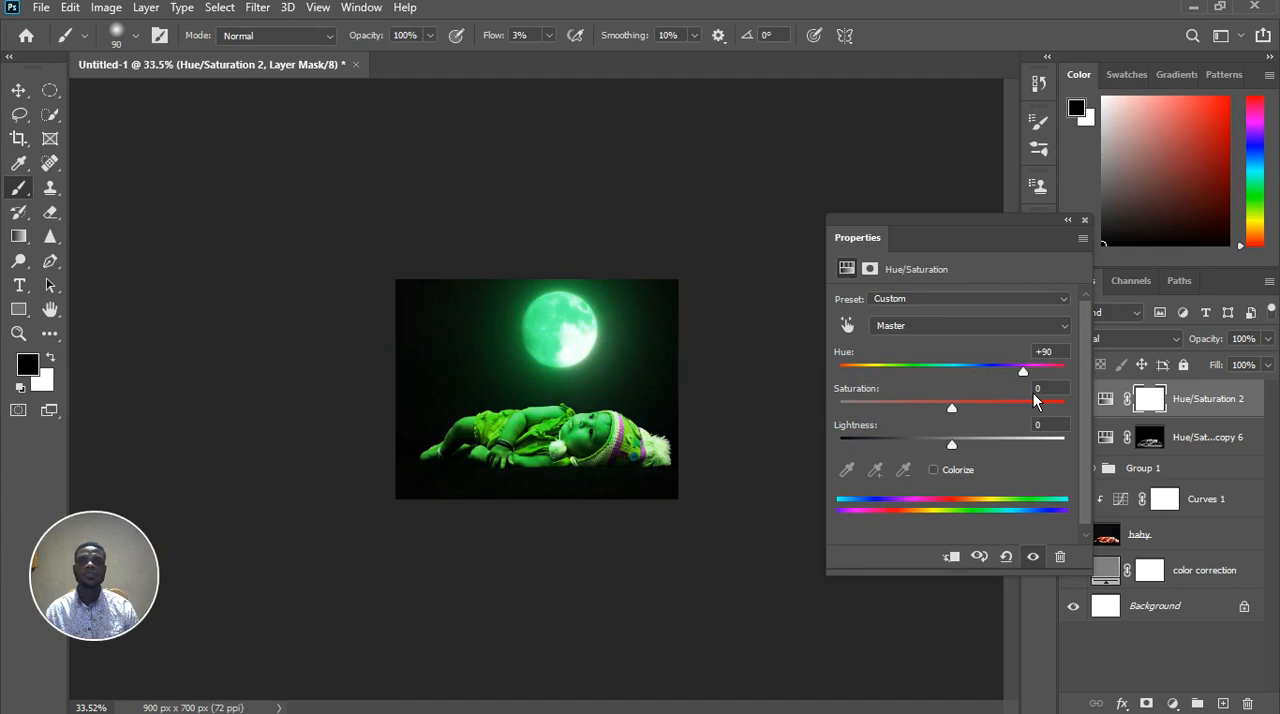
pyautogui.hotkey('ctrl', '0')
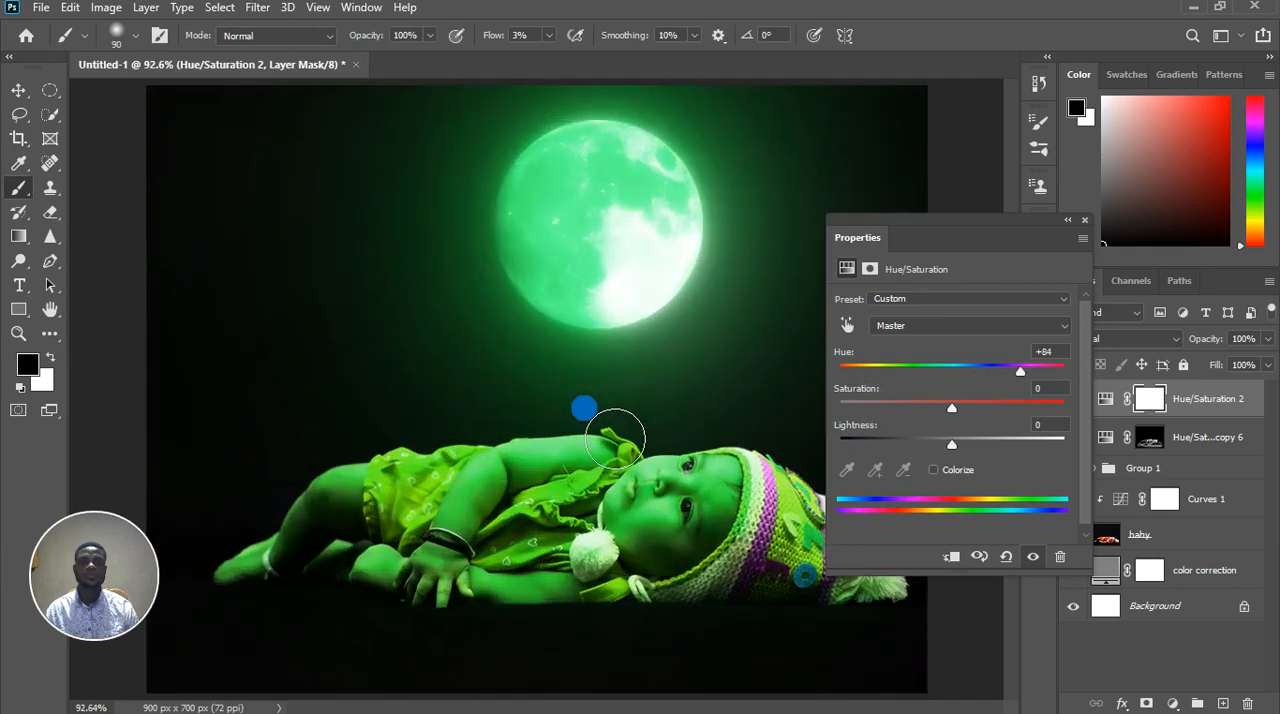
pyautogui.scroll(-1, 615, 438)
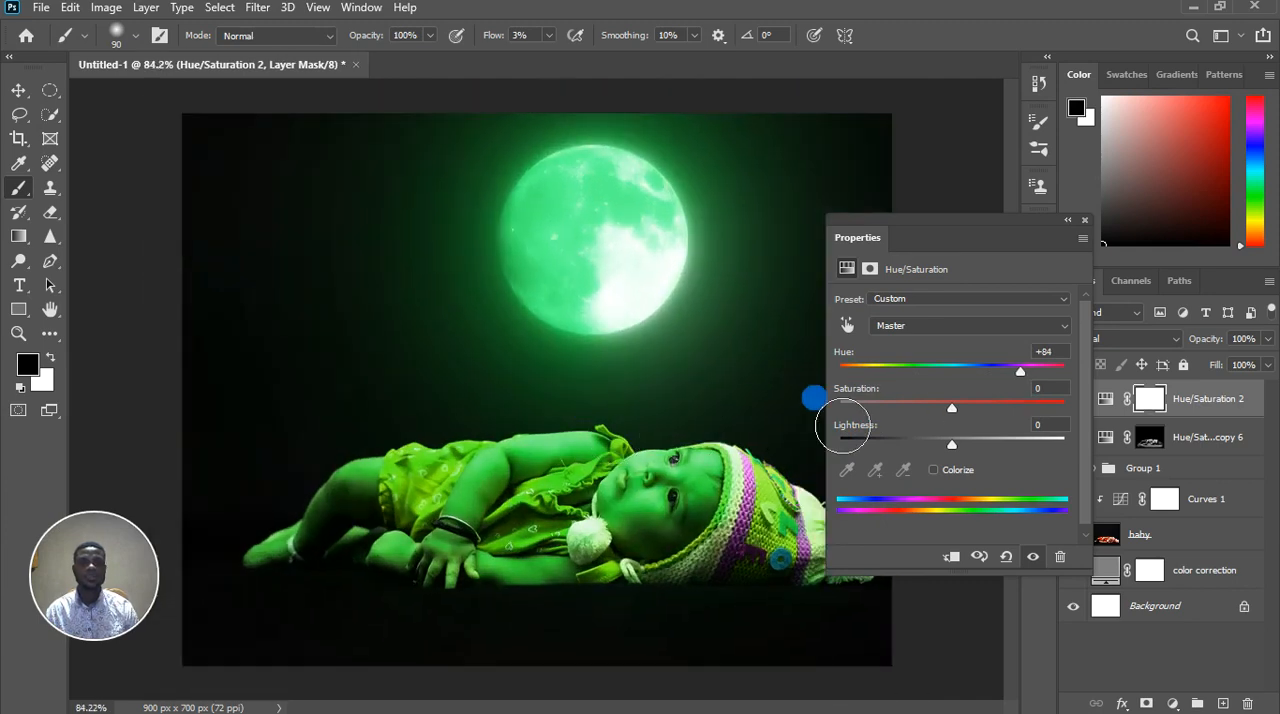
# Close the adjustment settings and hide the Hue/Saturation 2 layer to bring back the golden colours
pyautogui.click(1088, 219)
pyautogui.click(1076, 400)
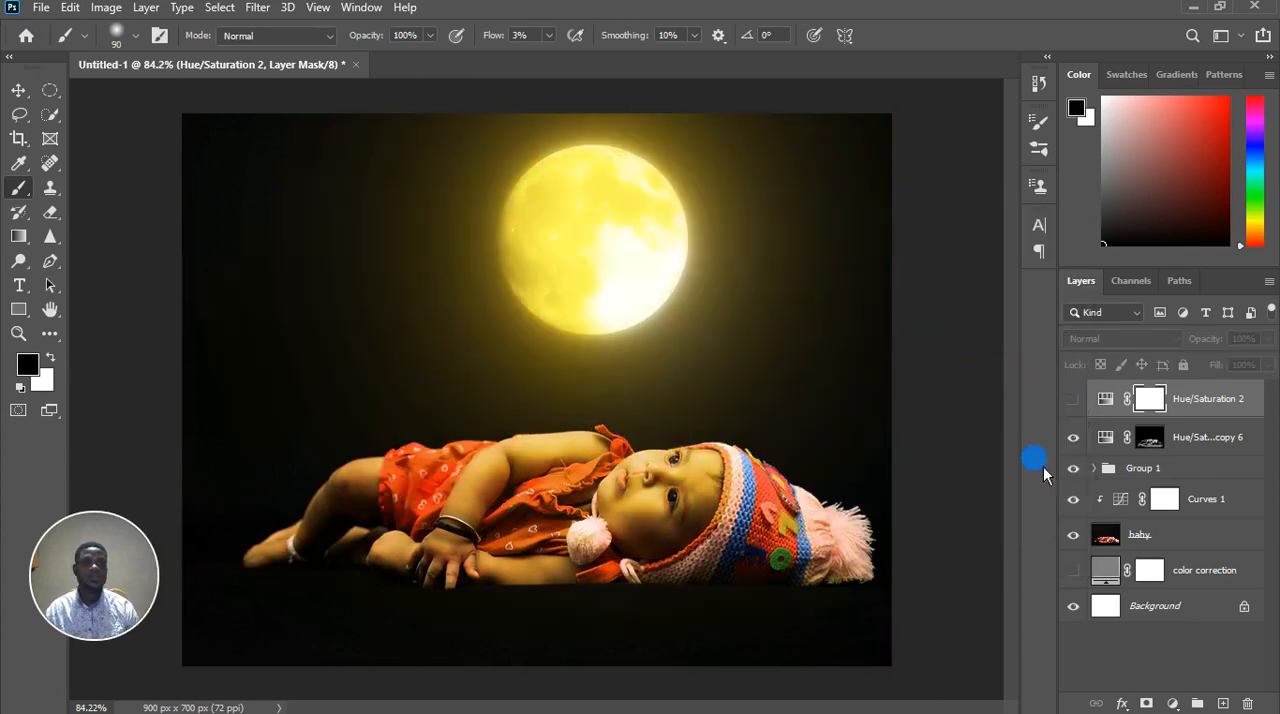
pyautogui.scroll(-2, 713, 427)
pyautogui.scroll(1, 713, 427)
pyautogui.scroll(1, 713, 427)
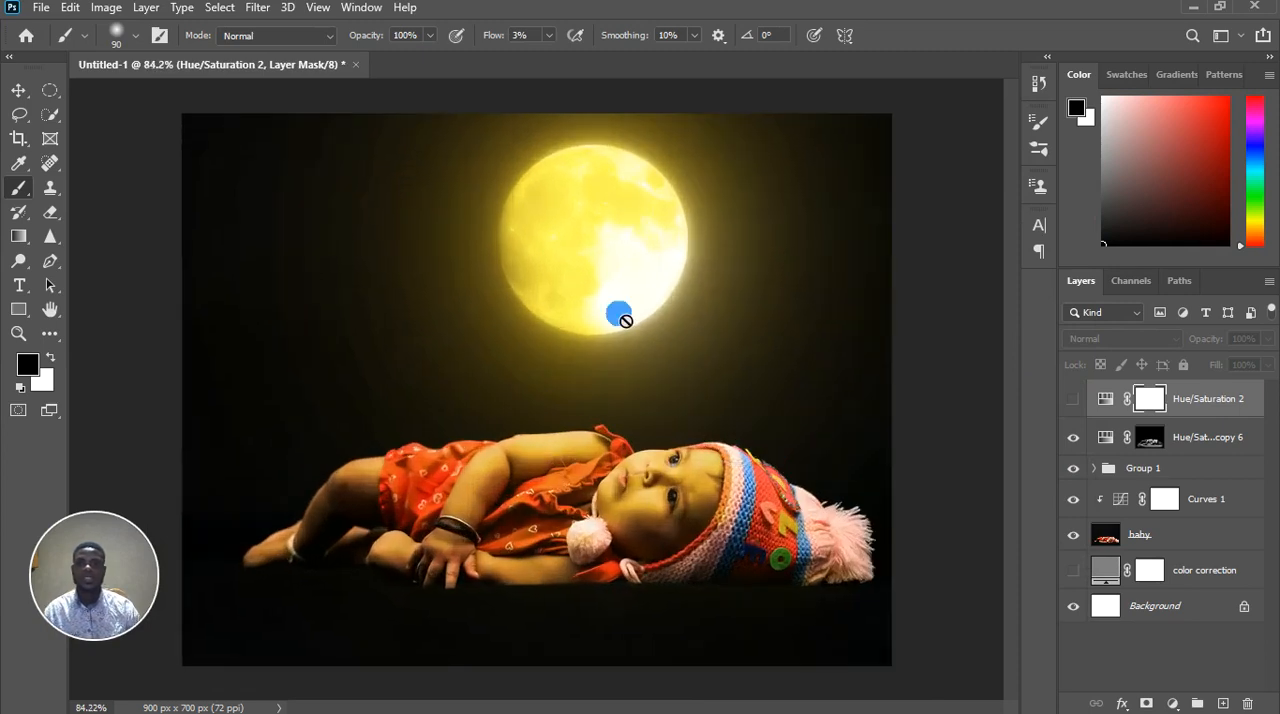
pyautogui.scroll(-1, 419, 400)
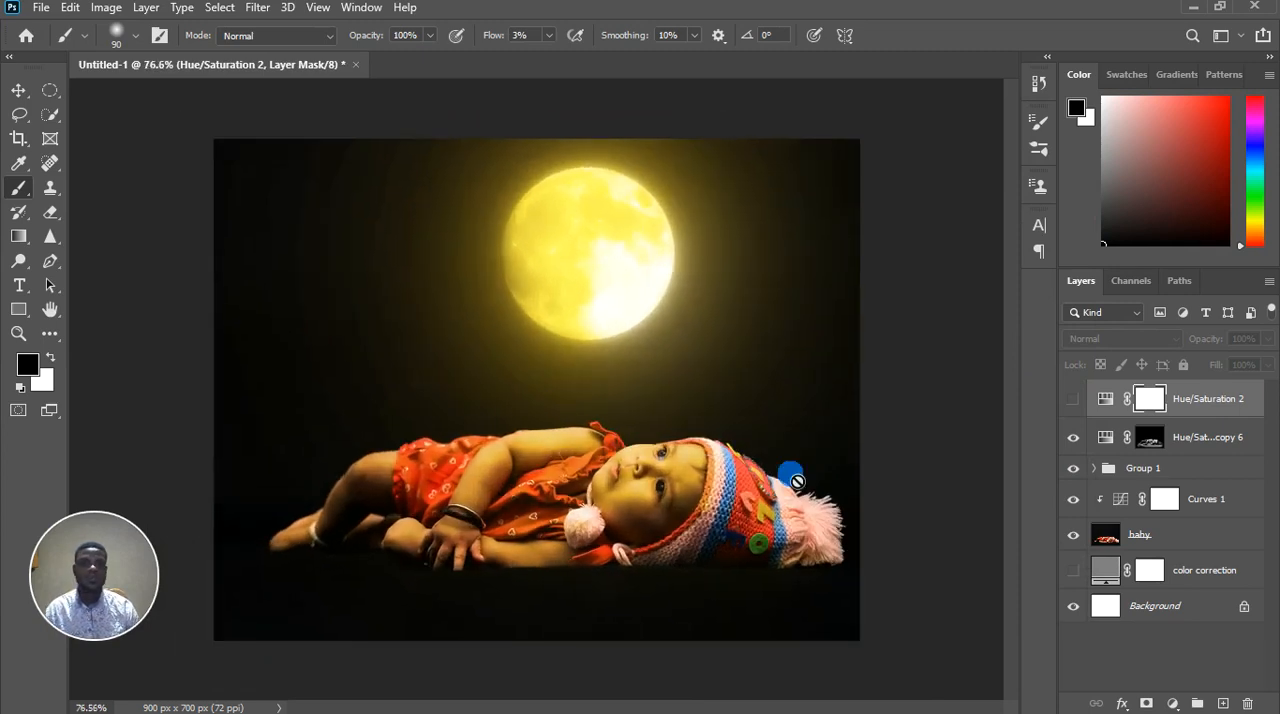
# Expand Group 1, review the Hue/Saturation settings clipped to the moon layer, and reselect the Hue/Saturation 1 copy 6 layer
pyautogui.click(1227, 453)
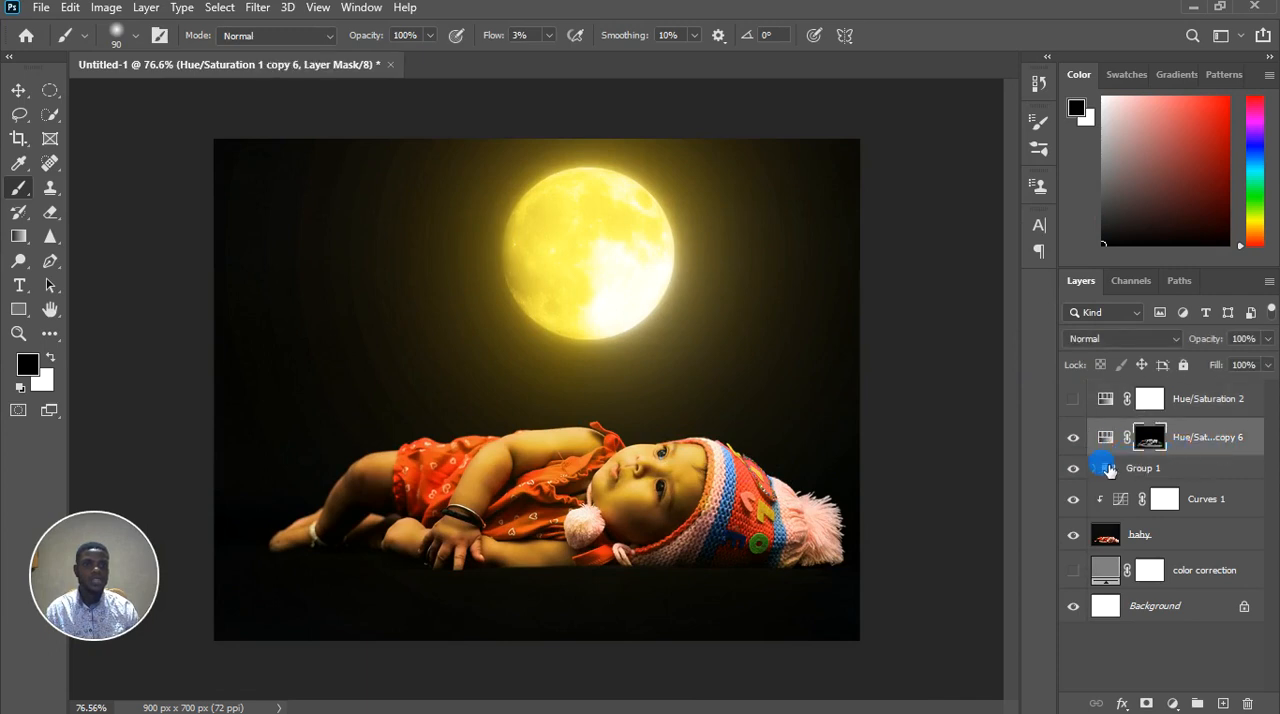
pyautogui.click(1104, 469)
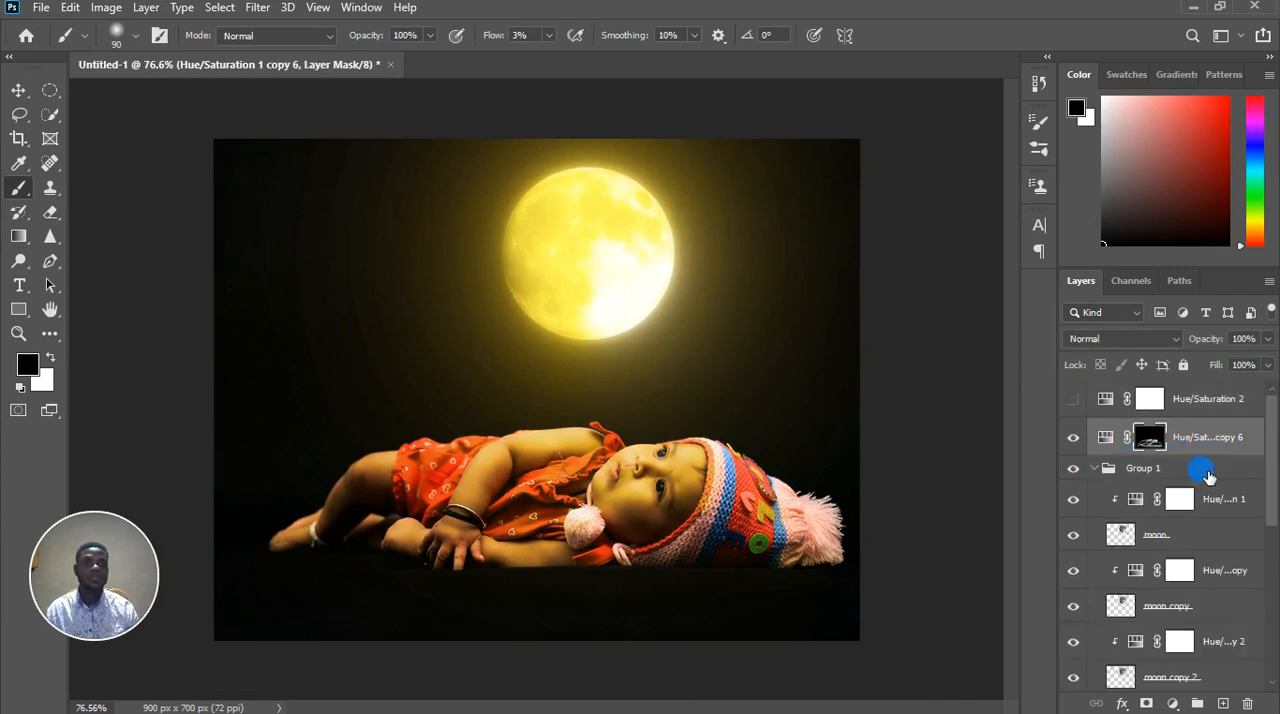
pyautogui.doubleClick(1138, 500)
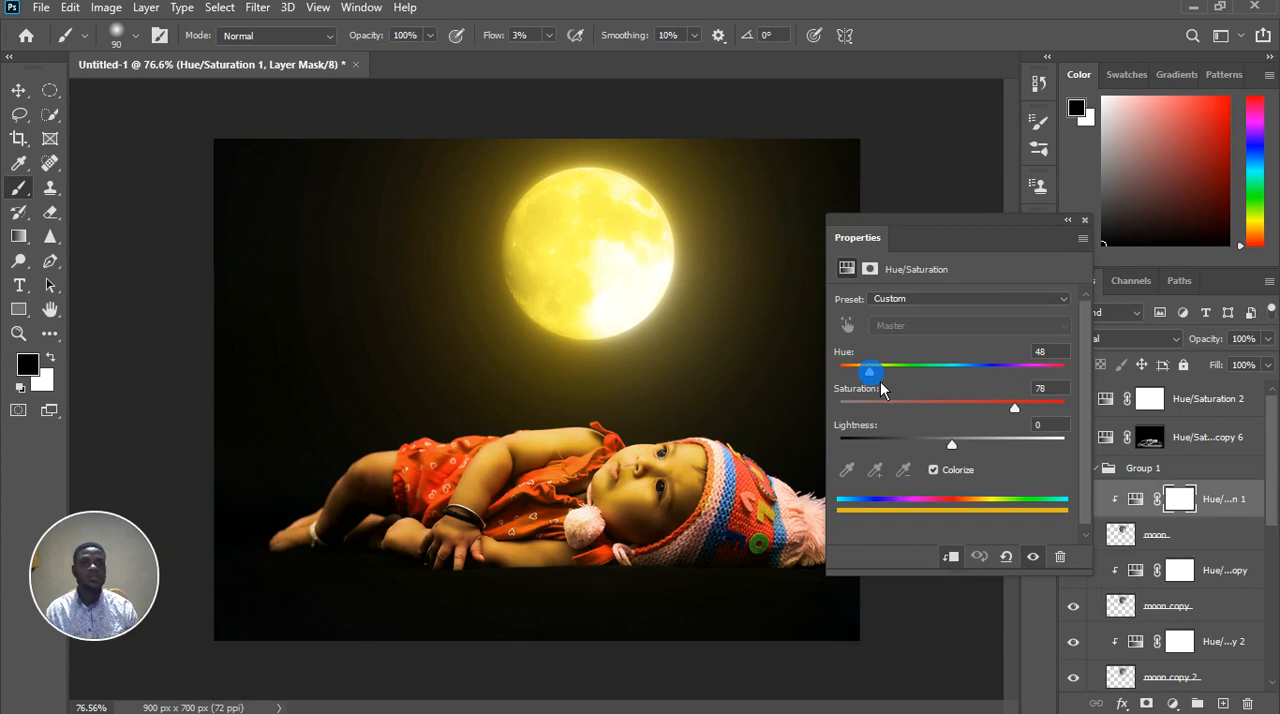
pyautogui.click(1084, 221)
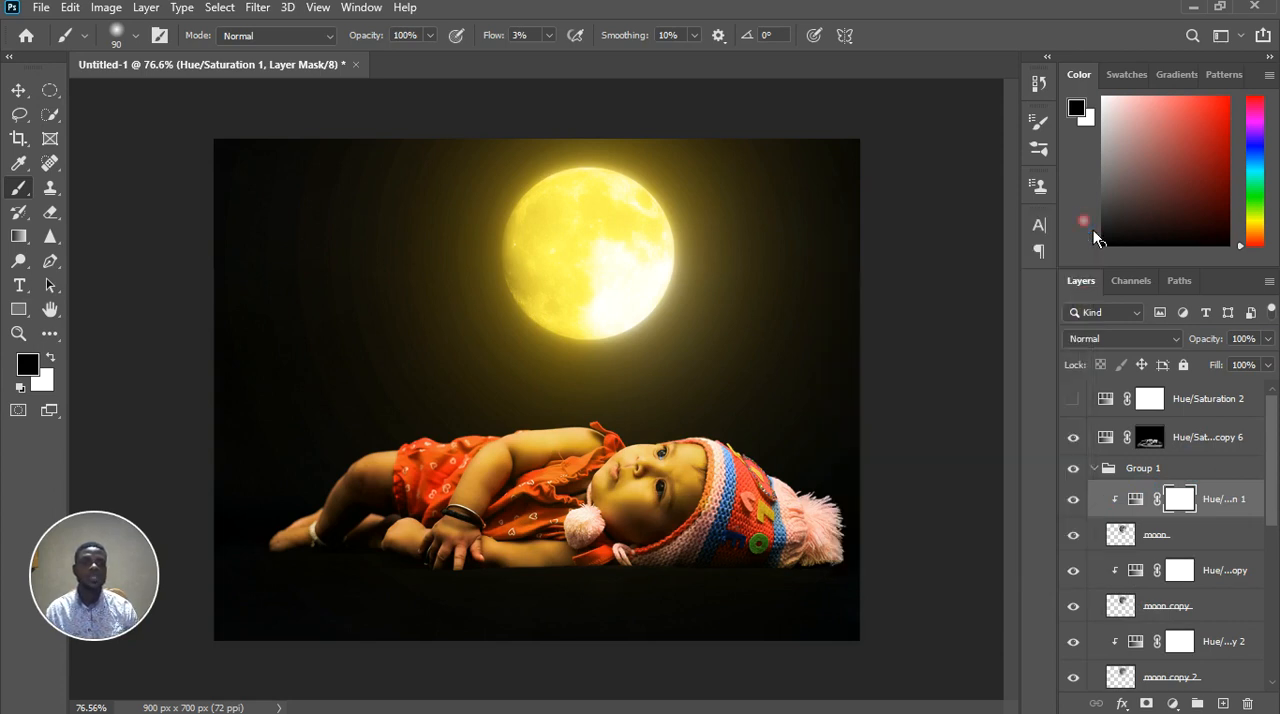
pyautogui.click(1213, 437)
pyautogui.scroll(-3, 519, 449)
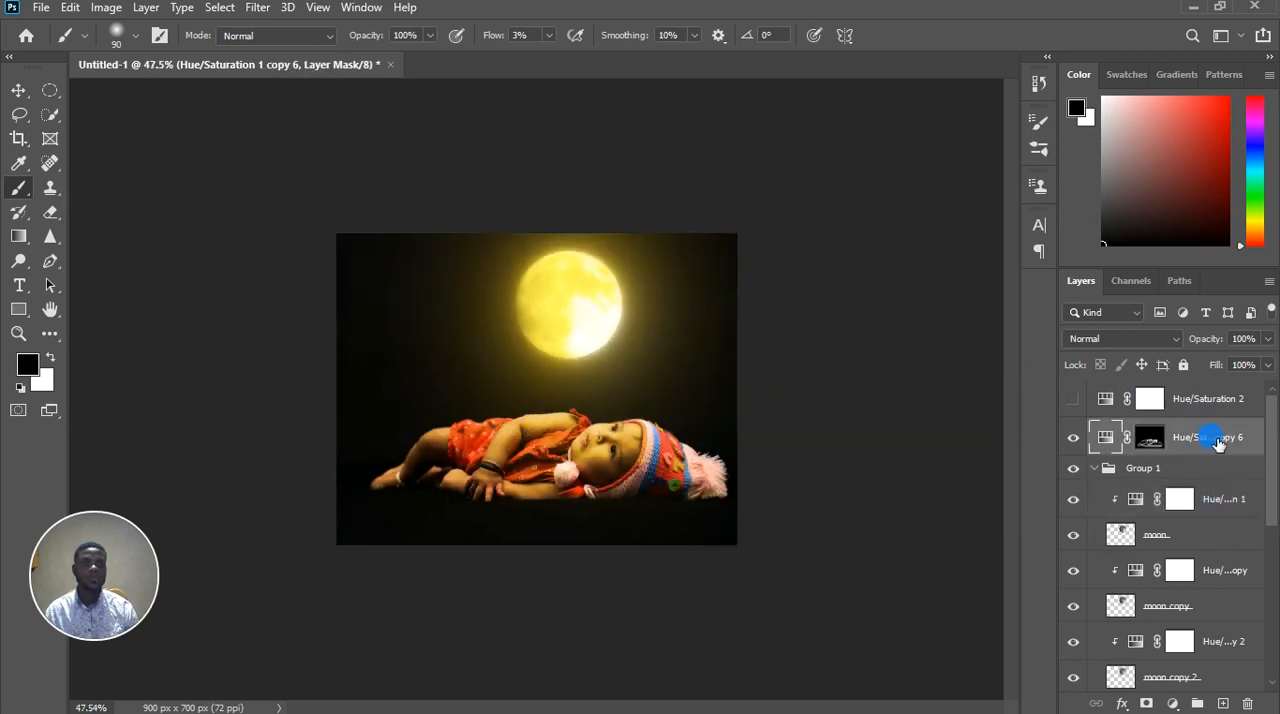
pyautogui.click(1205, 438)
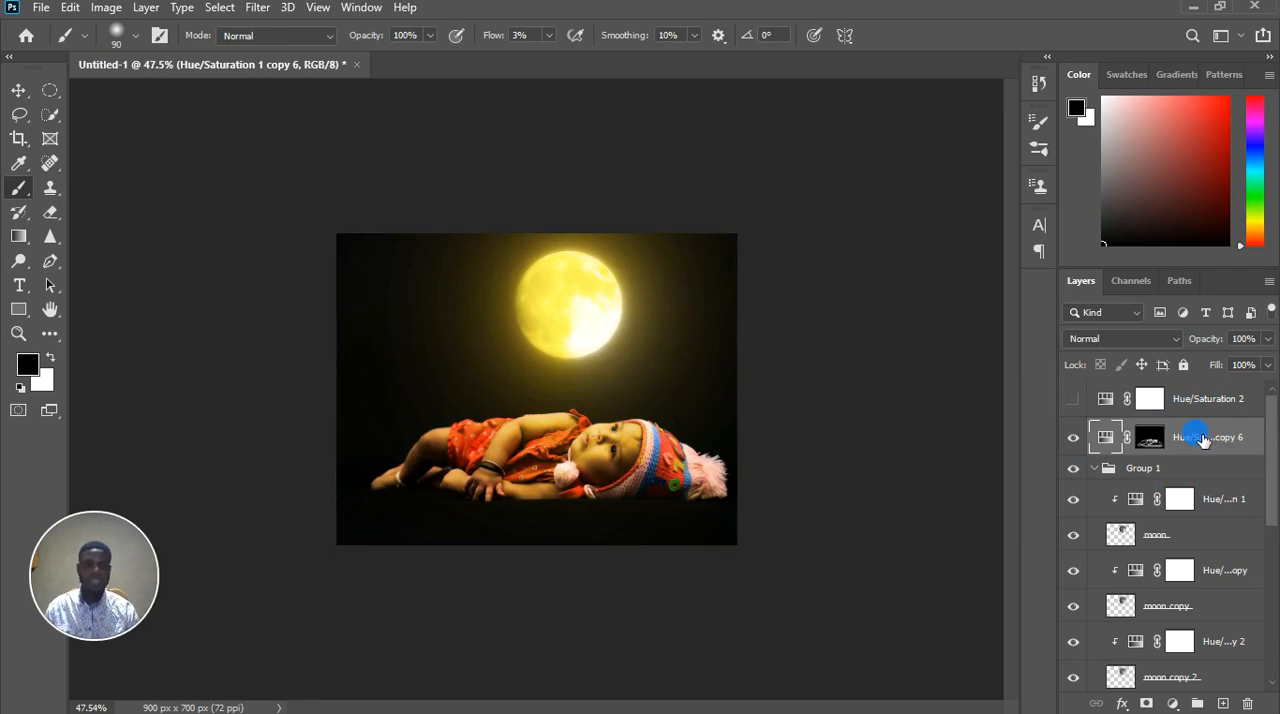
# Stamp all visible layers into a new layer at the top of the stack and hide it
pyautogui.hotkey('ctrl', 'alt', 'shift', 'e')
pyautogui.moveTo(1196, 436); pyautogui.dragTo(1198, 393)
pyautogui.click(1074, 397)
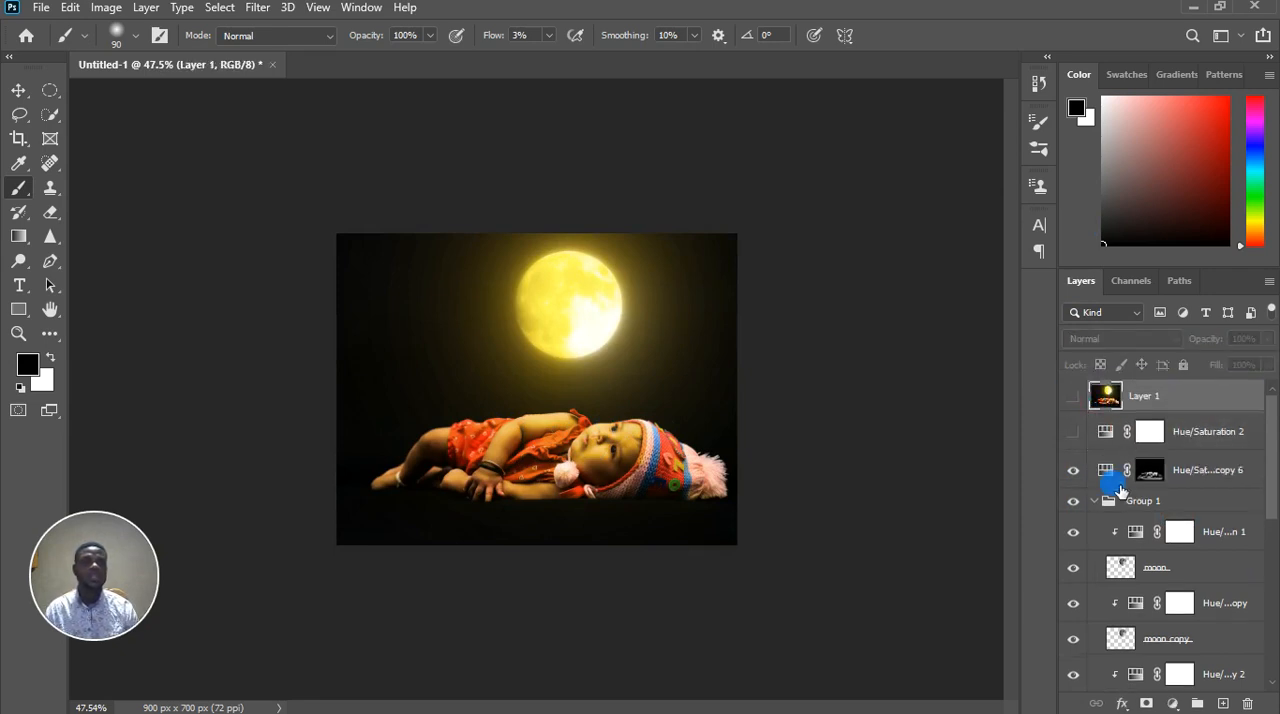
# Set the hue of the Hue/Saturation 1 adjustment clipped to the moon layer to 237
pyautogui.click(1097, 511)
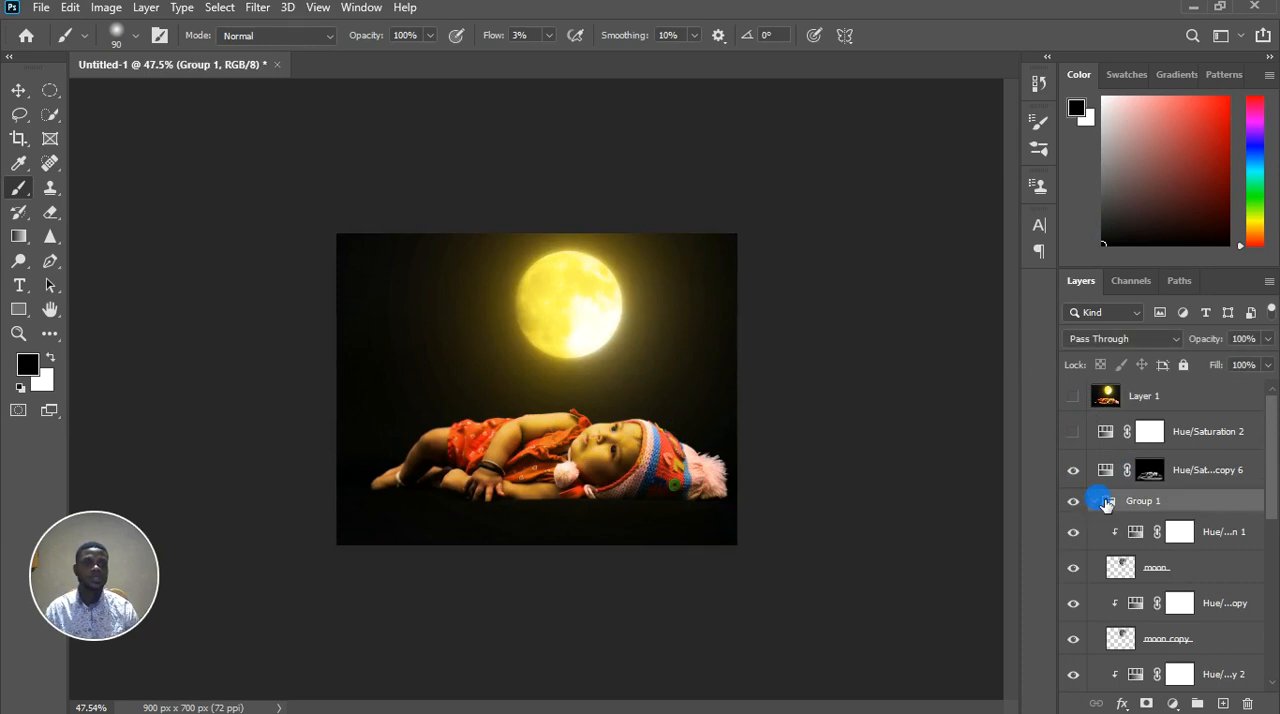
pyautogui.click(1095, 501)
pyautogui.click(1099, 503)
pyautogui.doubleClick(1137, 533)
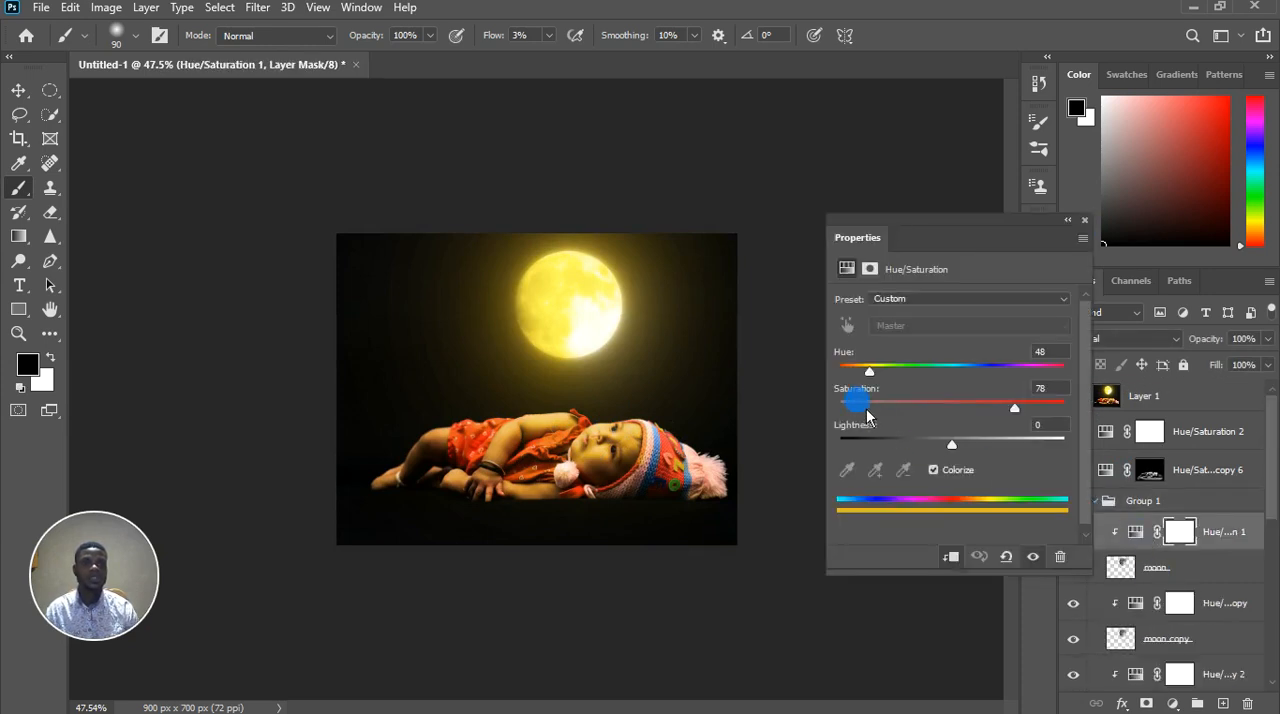
pyautogui.moveTo(869, 371); pyautogui.dragTo(997, 378)
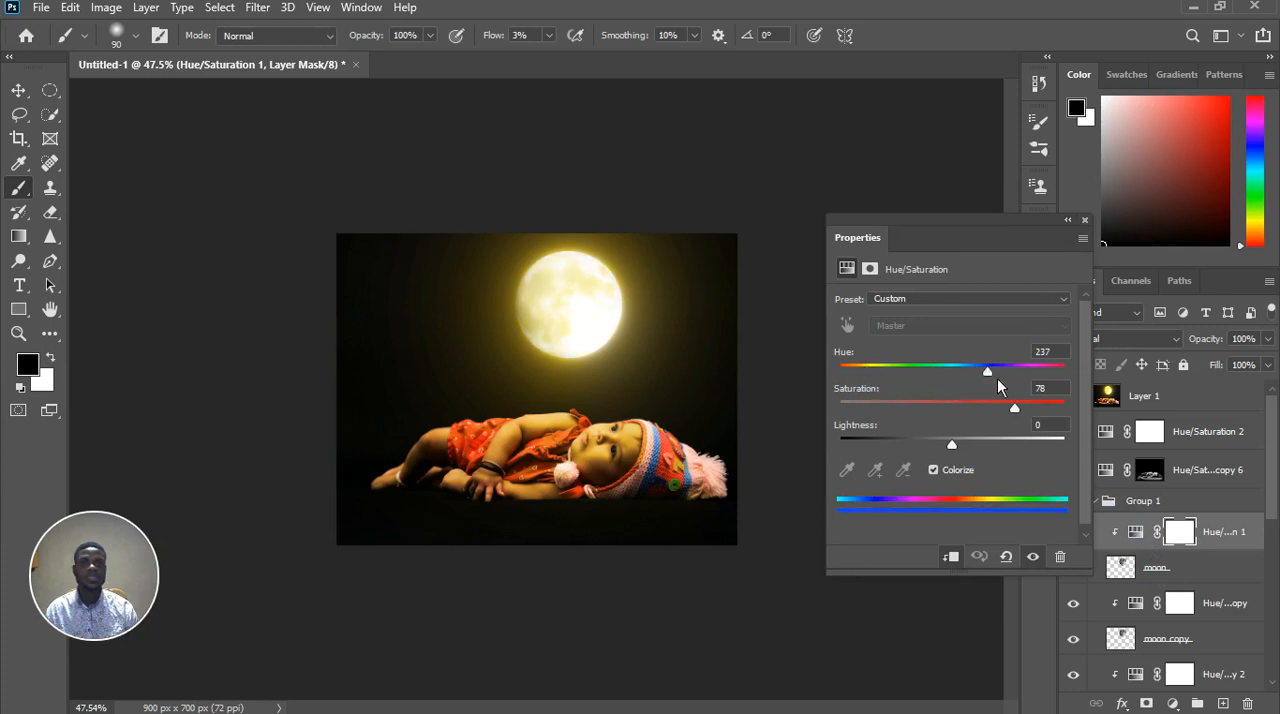
pyautogui.scroll(-2, 1148, 557)
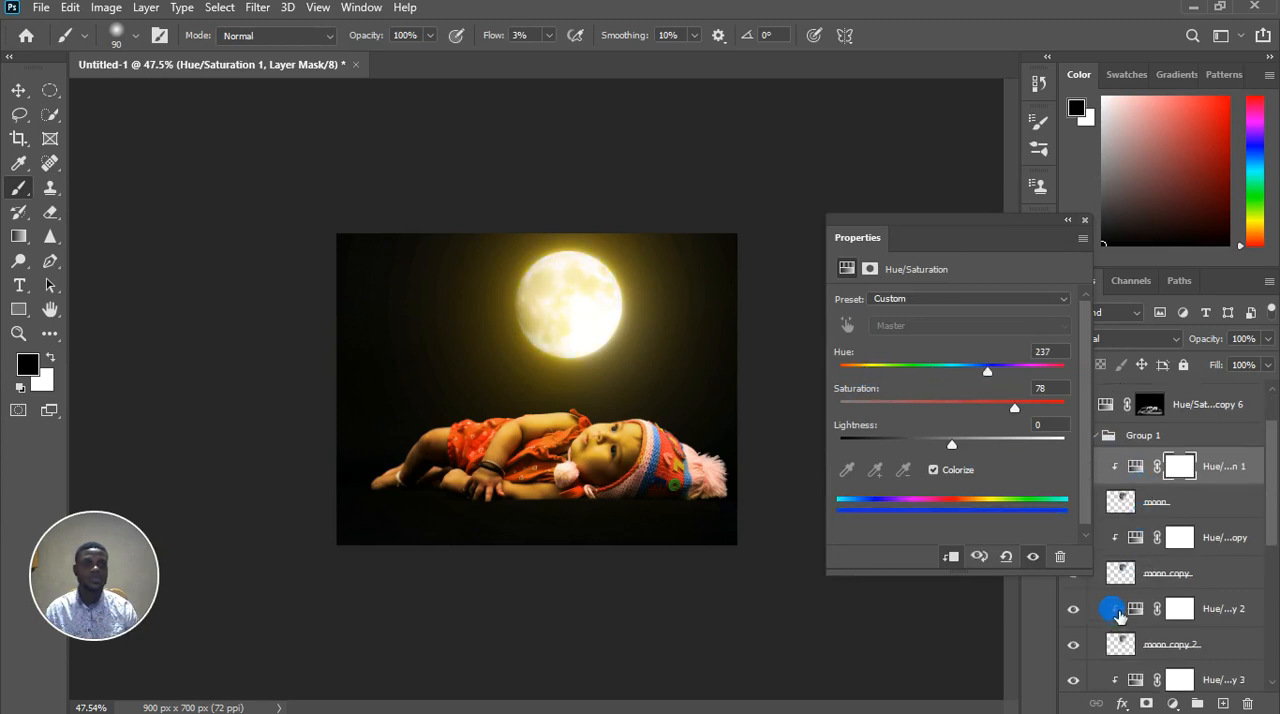
pyautogui.click(1084, 220)
# Hide the Hue/Saturation adjustments clipped to moon copy through moon copy 5
pyautogui.click(1075, 505)
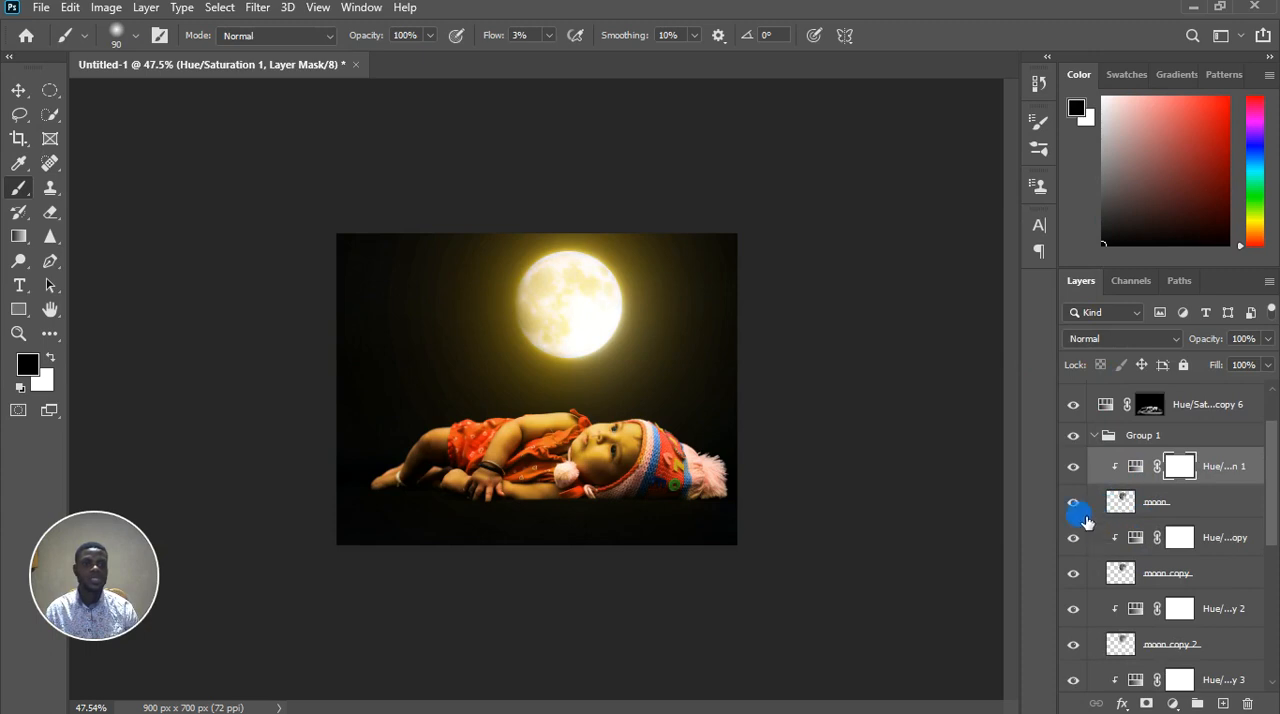
pyautogui.click(1073, 537)
pyautogui.click(1073, 608)
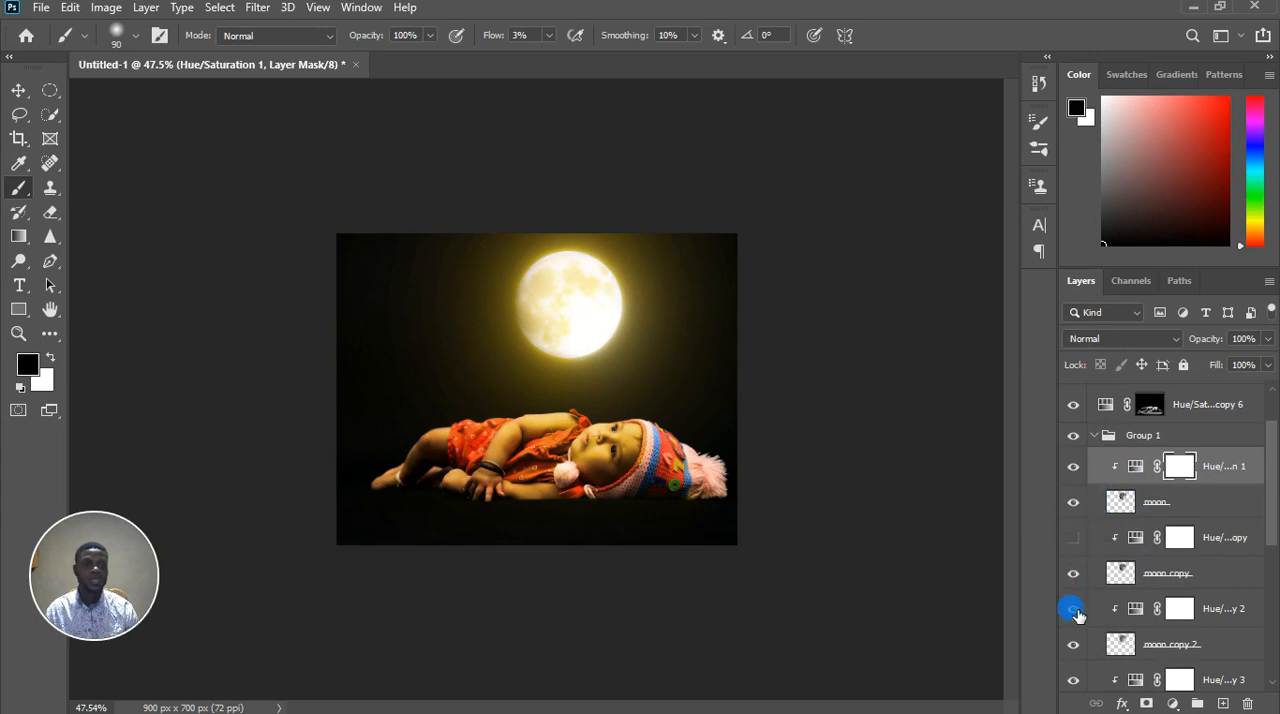
pyautogui.scroll(-3, 1075, 608)
pyautogui.click(1076, 590)
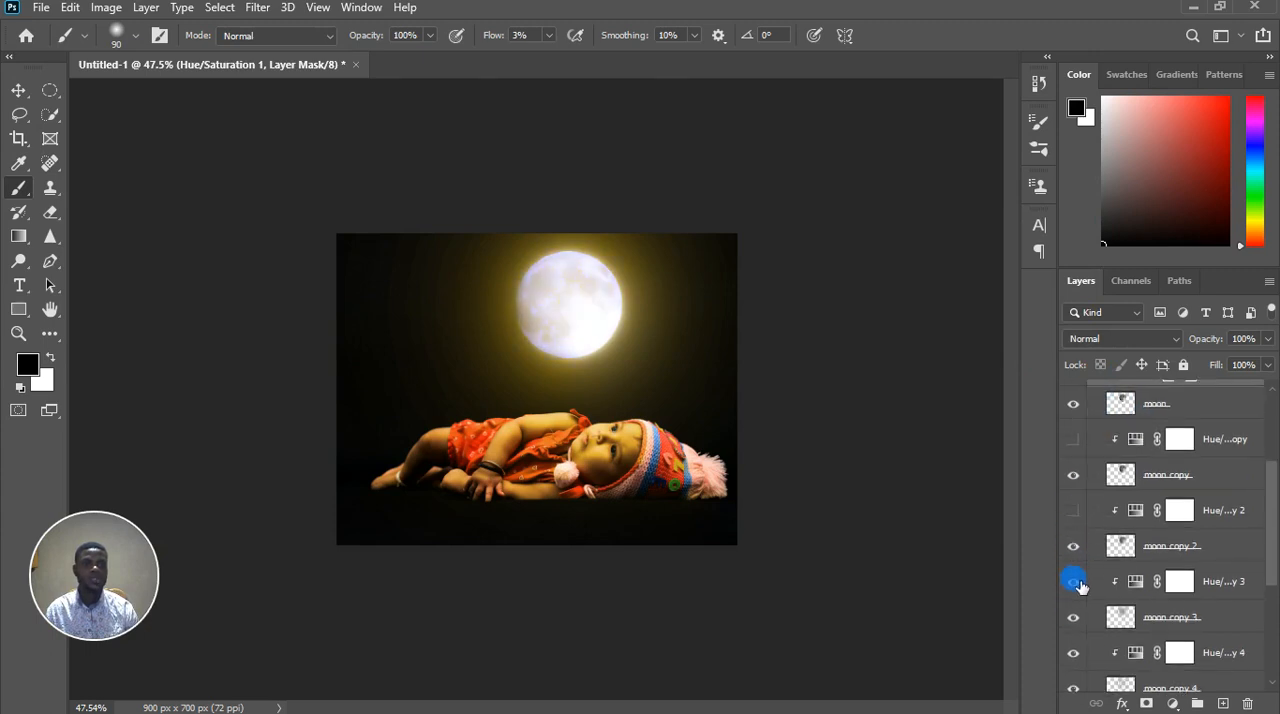
pyautogui.click(1074, 588)
pyautogui.scroll(-2, 1148, 620)
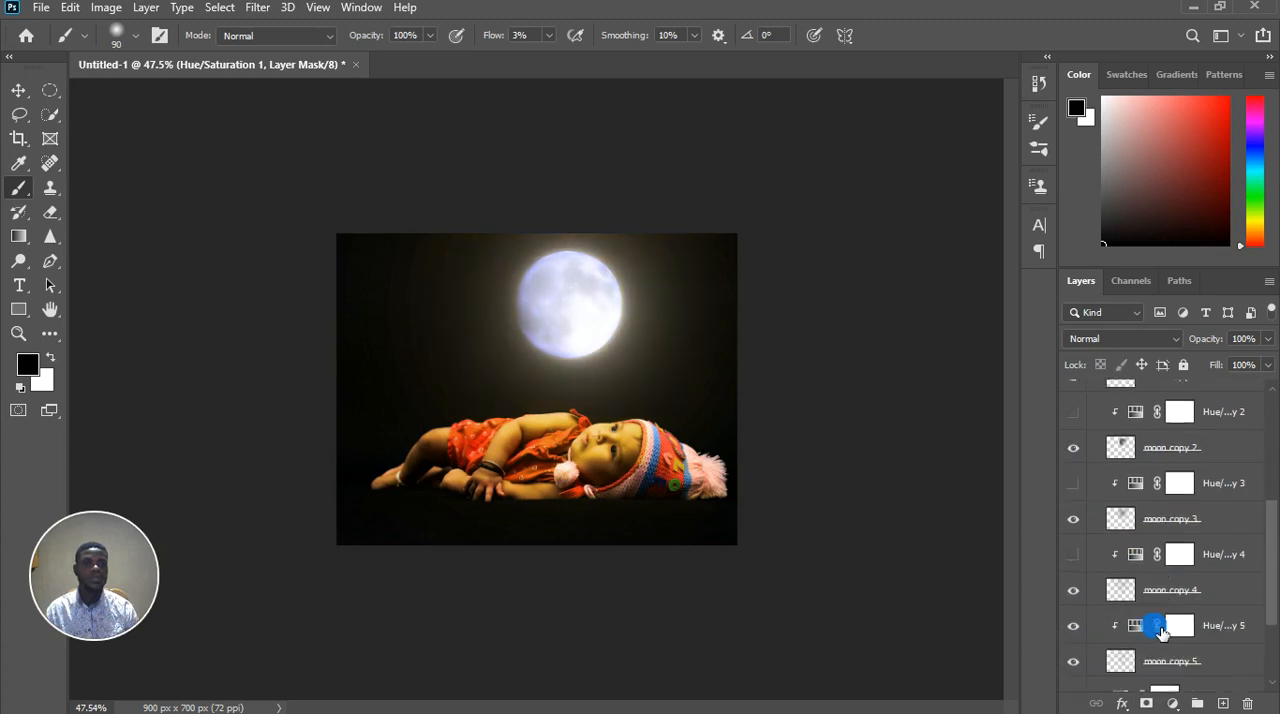
pyautogui.click(1073, 612)
pyautogui.scroll(-2, 1143, 622)
pyautogui.click(1075, 632)
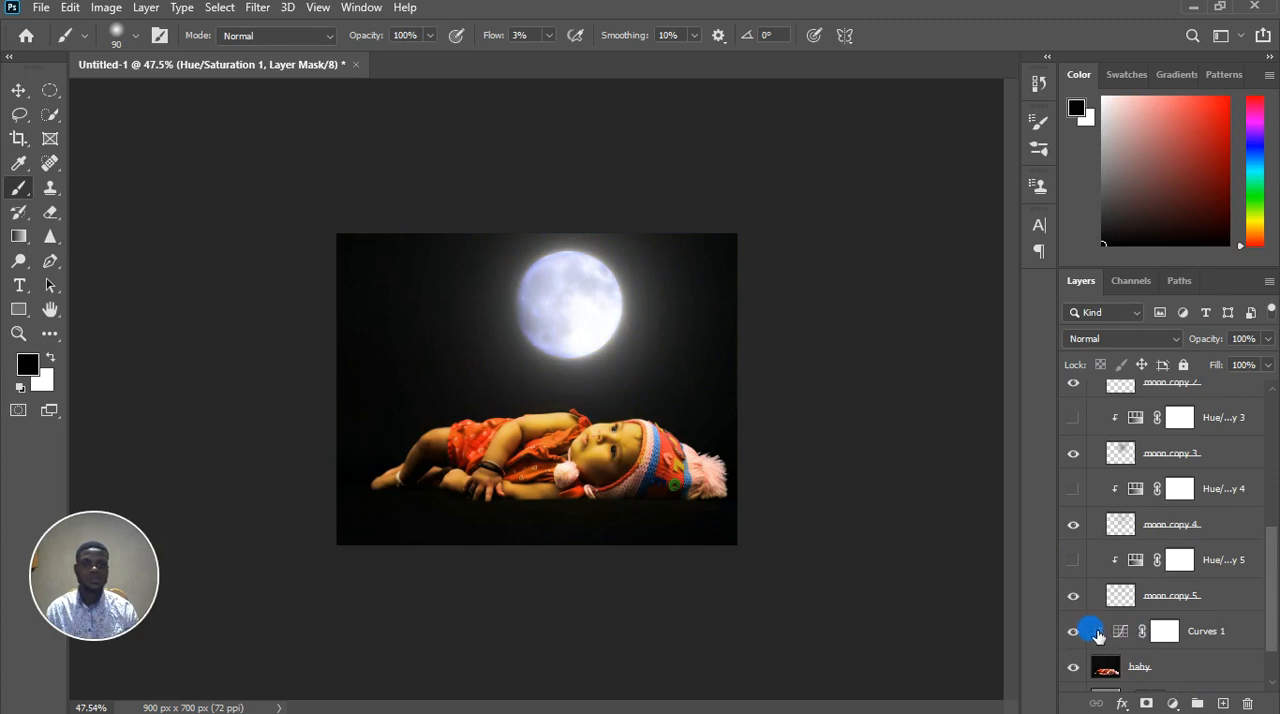
pyautogui.keyDown('alt'); pyautogui.click(1097, 636); pyautogui.keyUp('alt')
pyautogui.scroll(-1, 1097, 636)
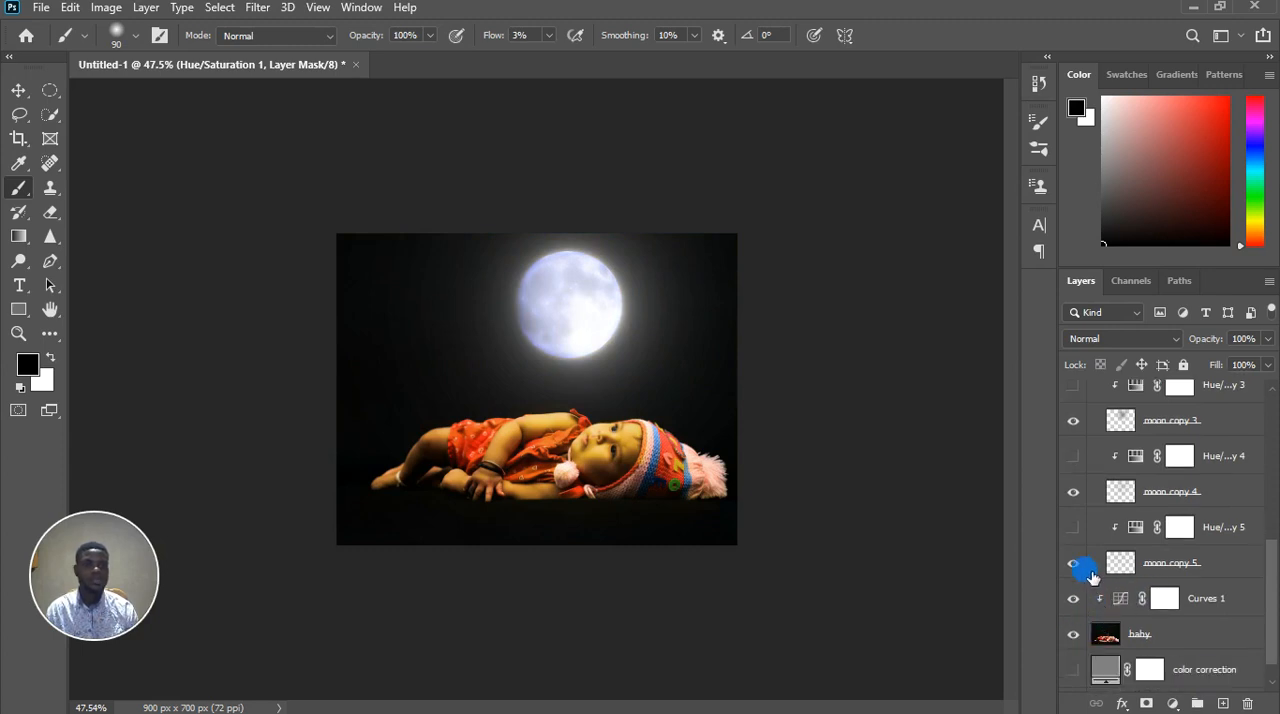
# Hide the glow layers moon copy 5 through moon copy, leaving only the original moon showing in Group 1
pyautogui.click(1085, 568)
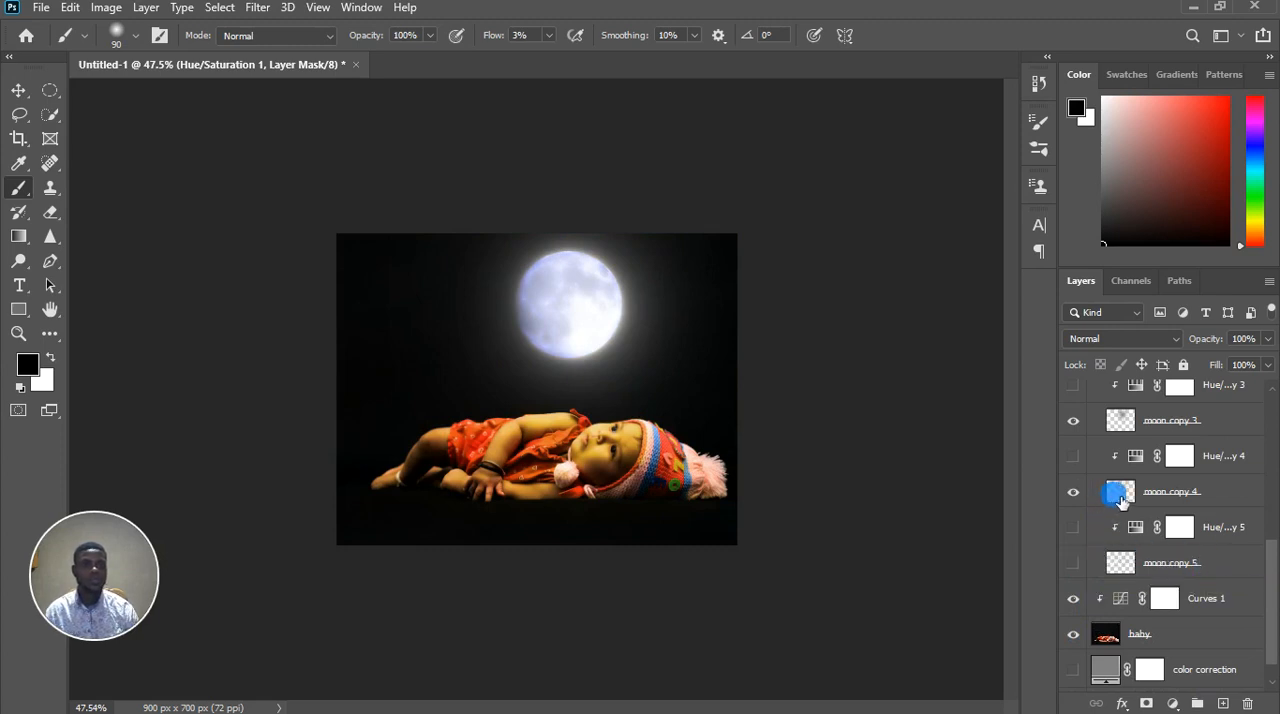
pyautogui.click(1073, 492)
pyautogui.click(1073, 424)
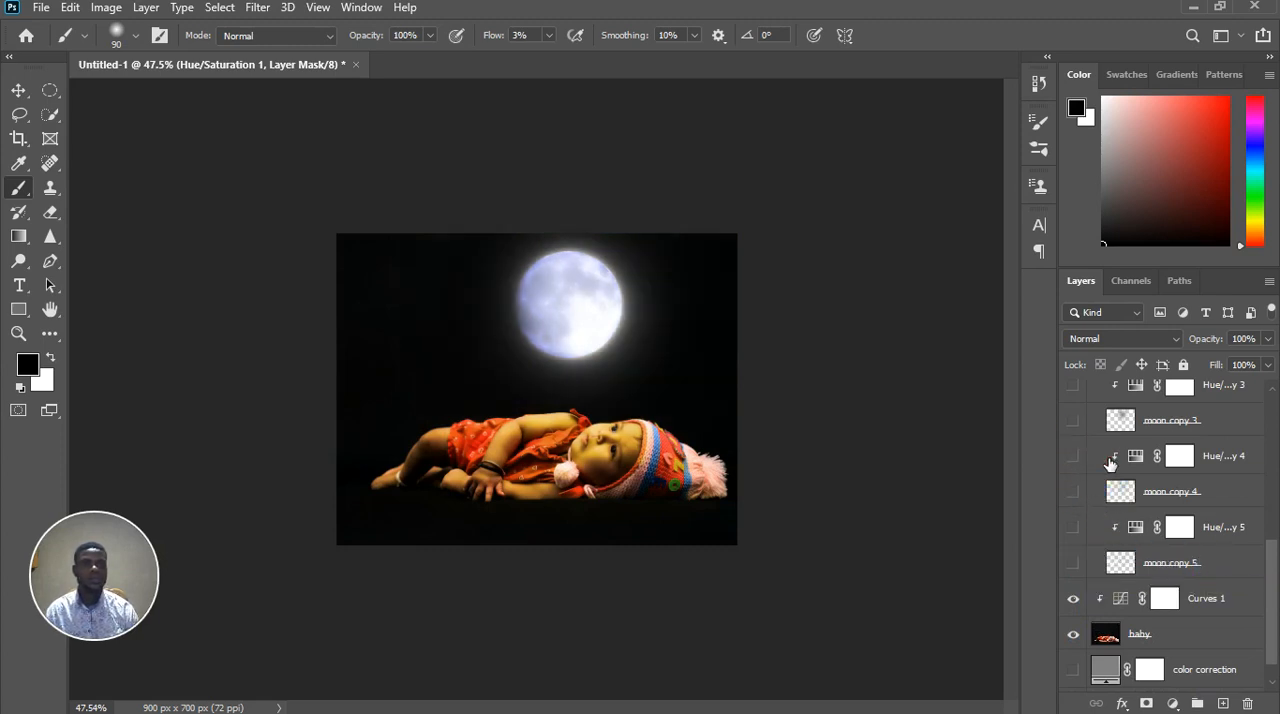
pyautogui.scroll(5, 1108, 462)
pyautogui.click(1073, 442)
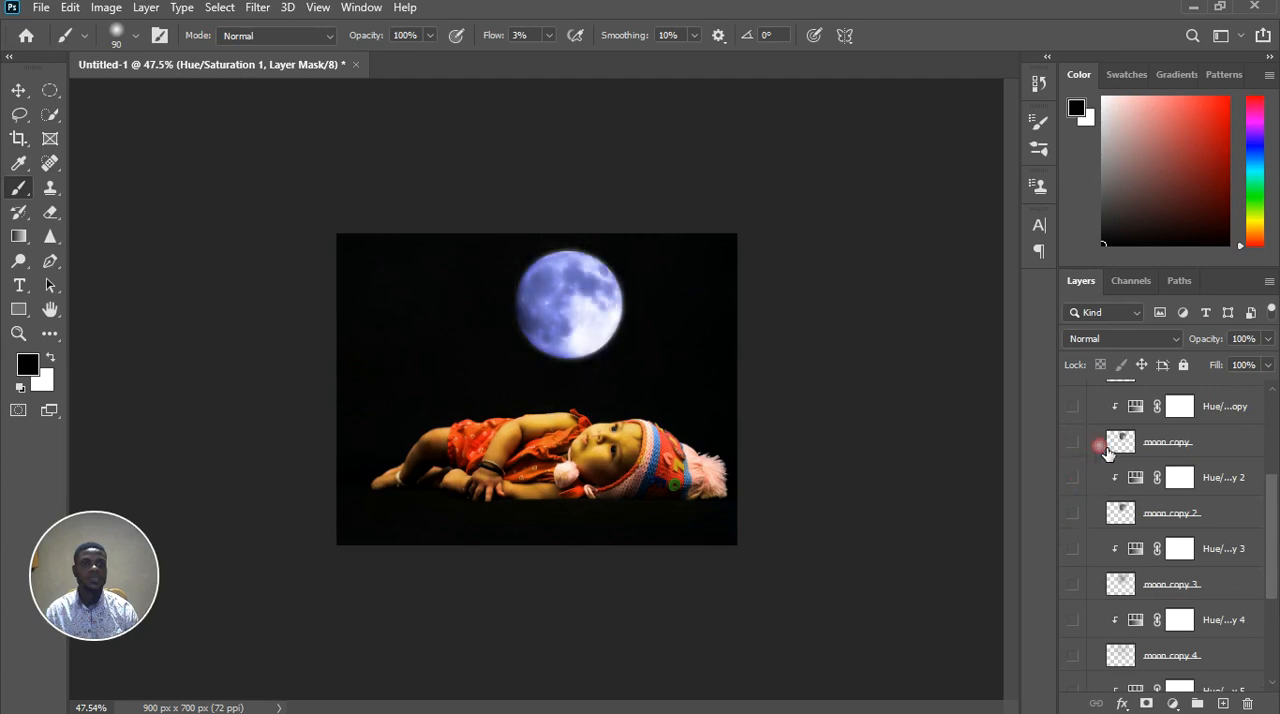
pyautogui.scroll(4, 1100, 450)
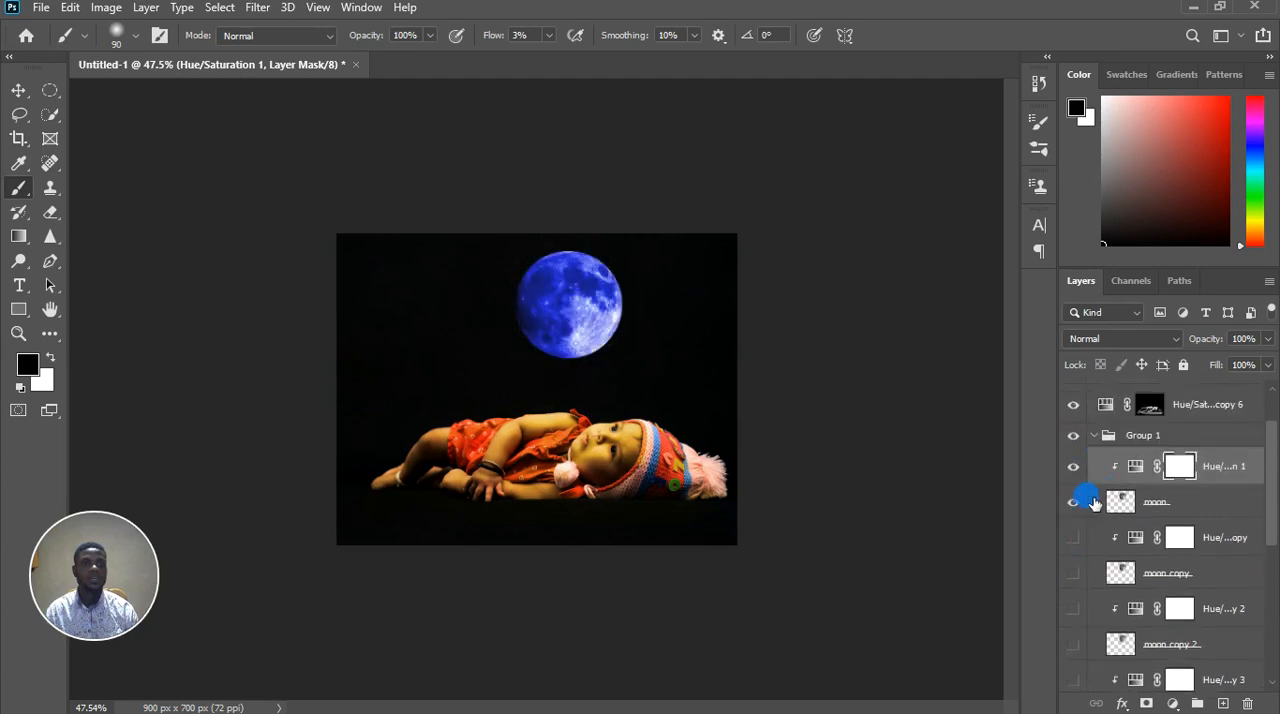
# Hide the Hue/Saturation 1 copy 6 layer and set the hue of the moon's Hue/Saturation 1 adjustment to 204
pyautogui.scroll(-1, 626, 488)
pyautogui.click(1073, 406)
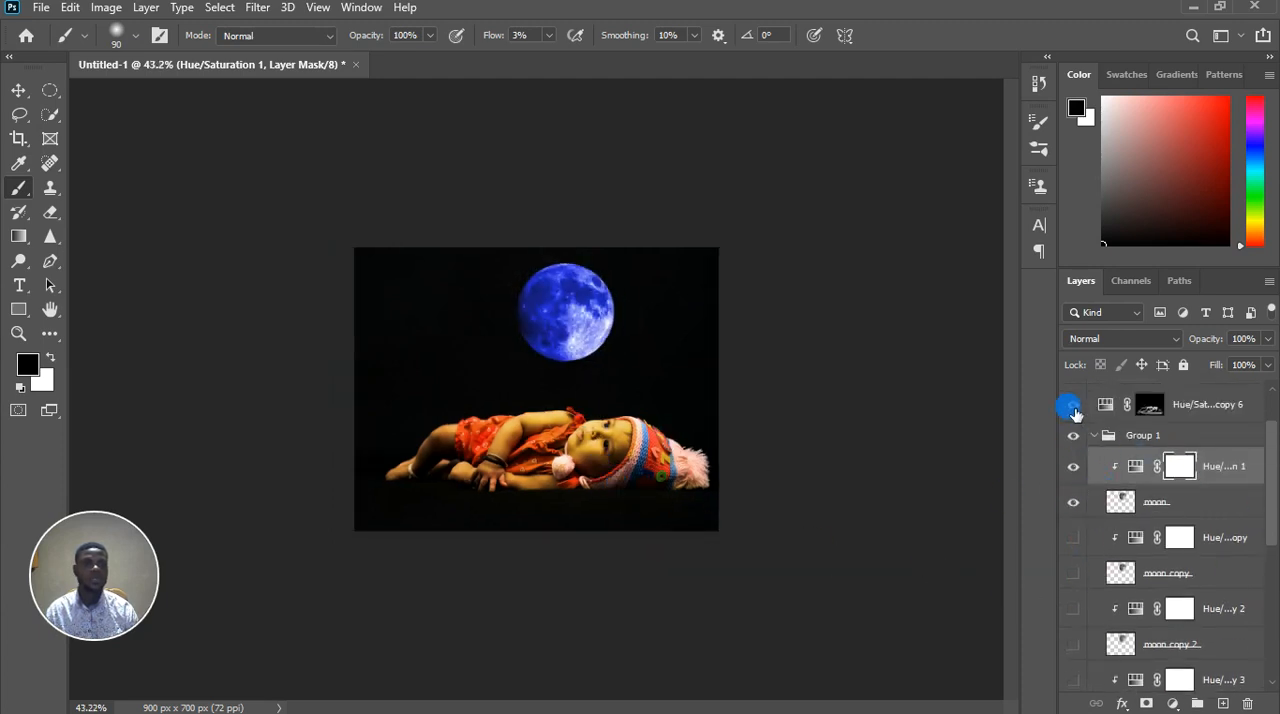
pyautogui.click(1073, 406)
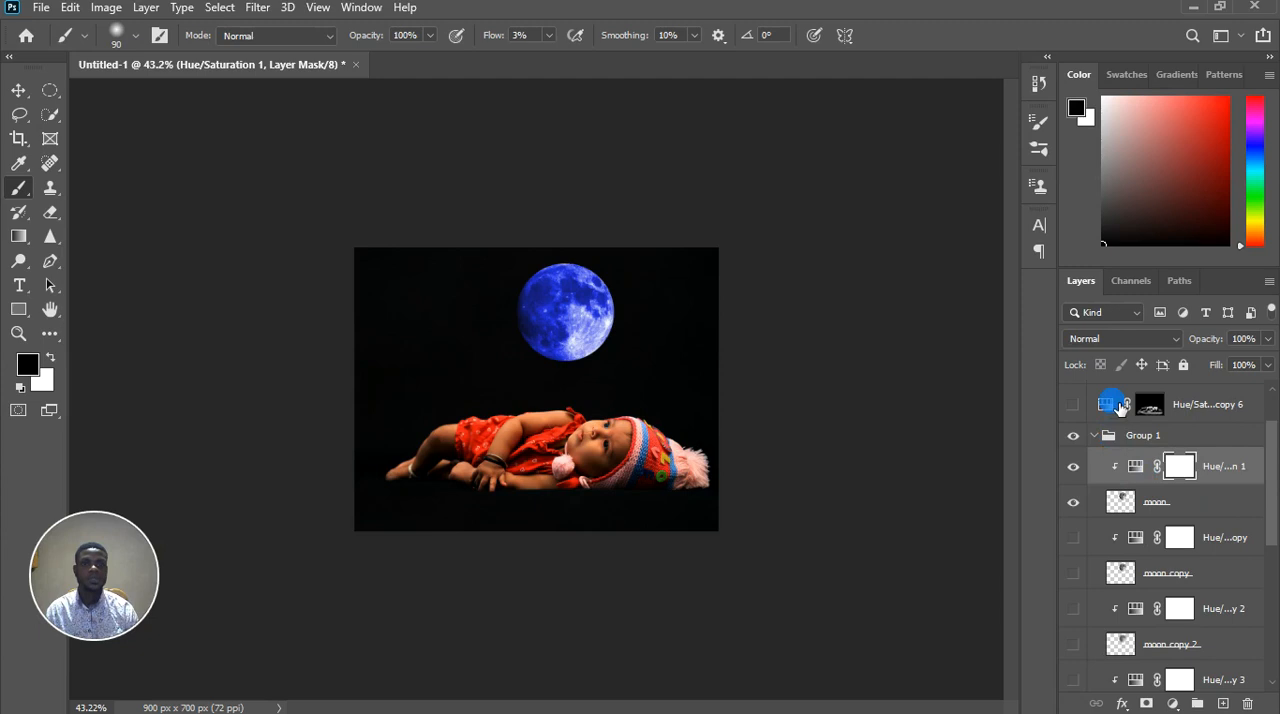
pyautogui.doubleClick(1142, 474)
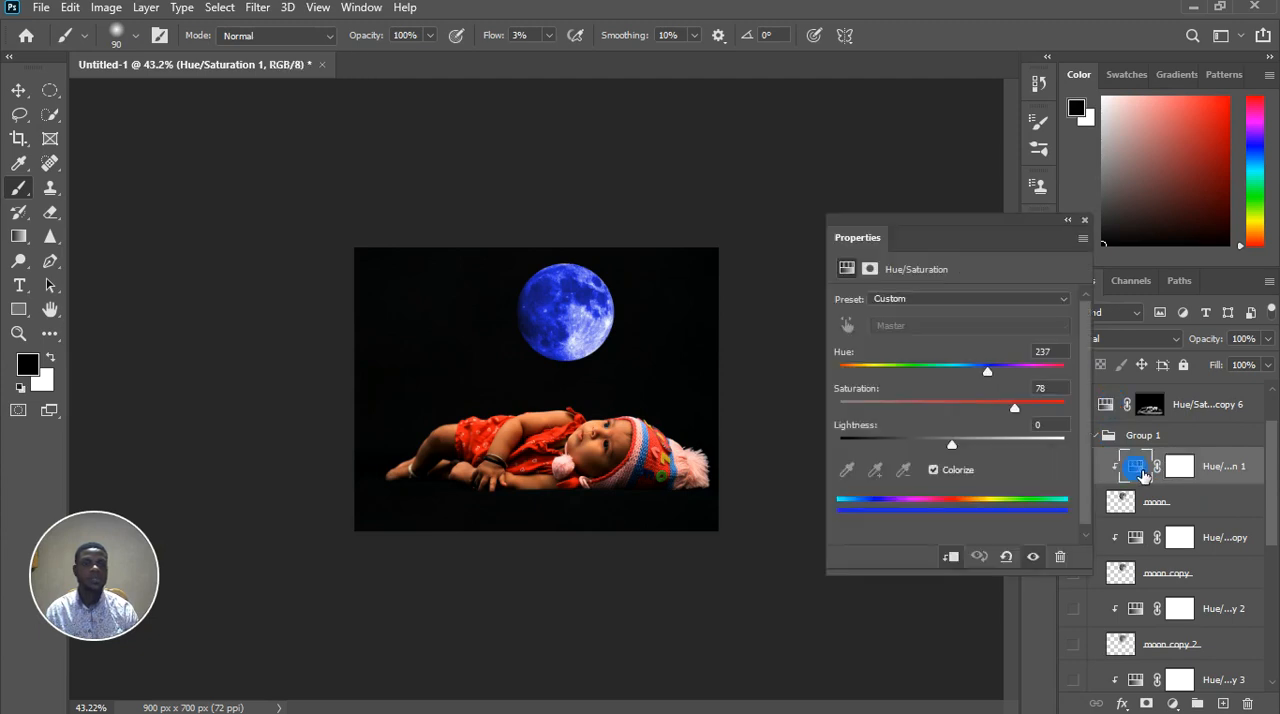
pyautogui.moveTo(997, 374)
pyautogui.mouseDown()
pyautogui.moveTo(907, 373)
pyautogui.moveTo(1059, 374)
pyautogui.moveTo(917, 379)
pyautogui.moveTo(977, 380)
pyautogui.mouseUp()
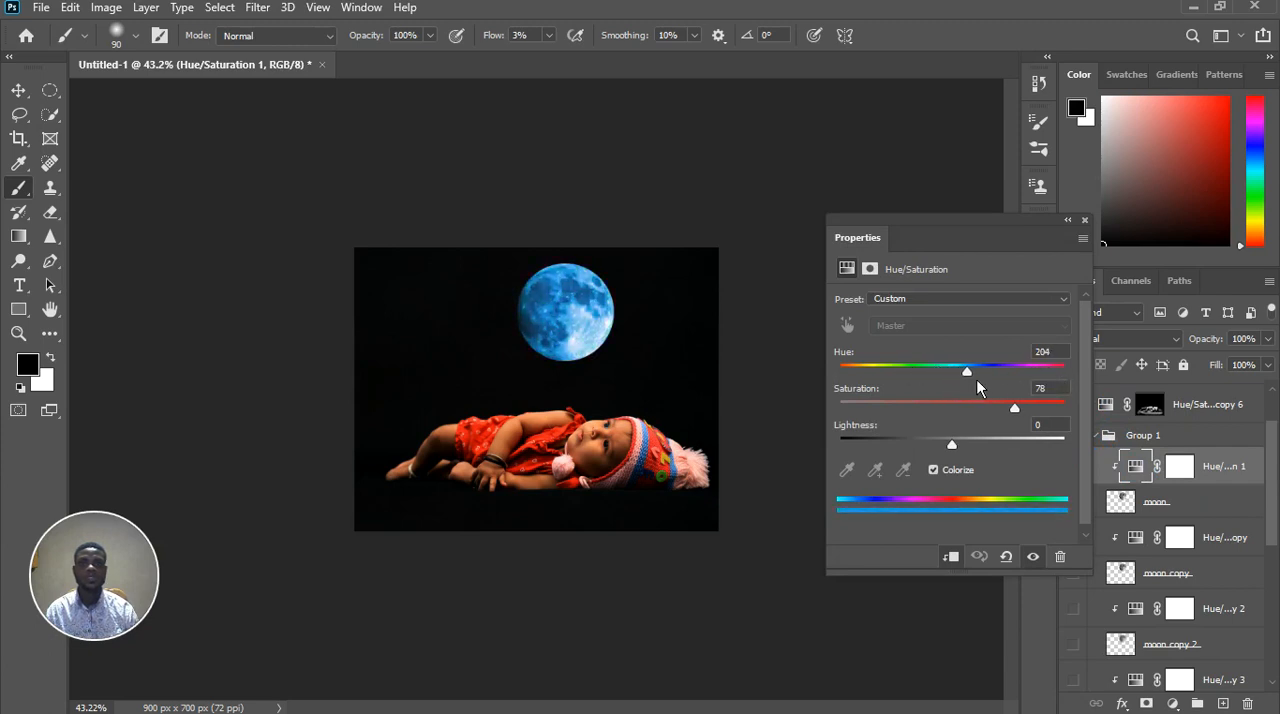
pyautogui.click(1084, 219)
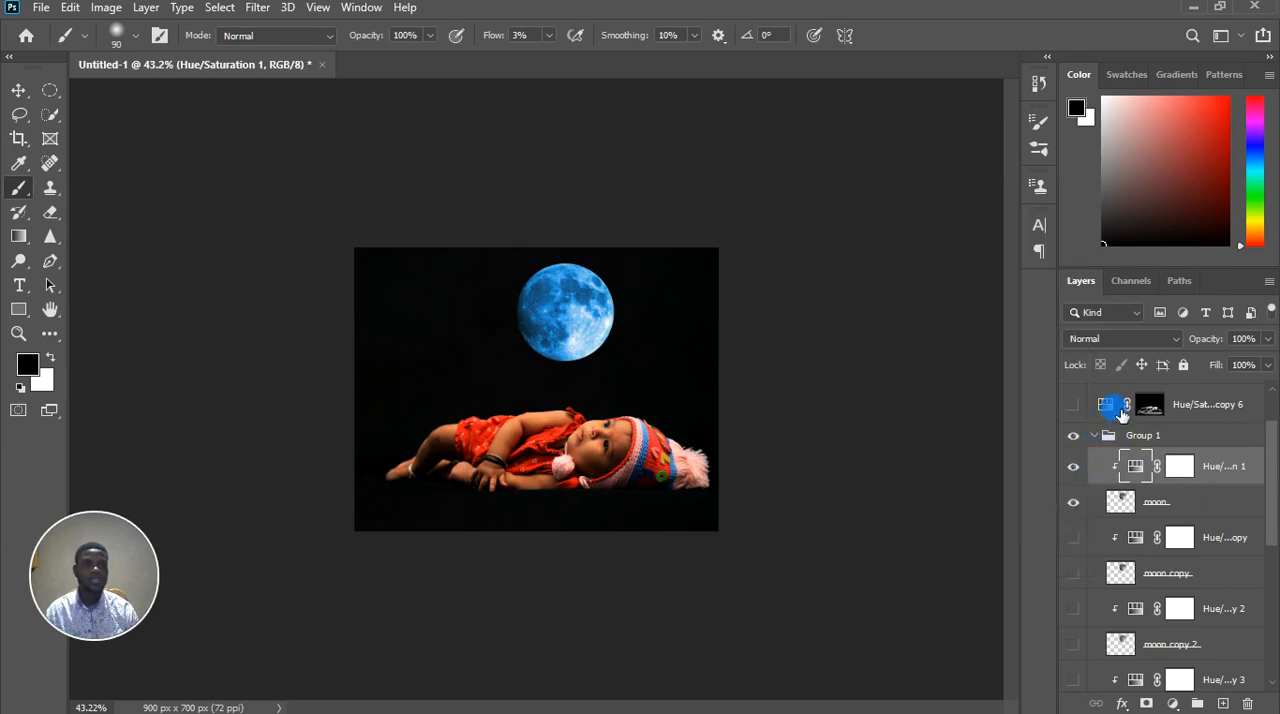
# Set the hue of the baby's masked Hue/Saturation 1 copy 6 adjustment to 204 and show the layer
pyautogui.click(1108, 406)
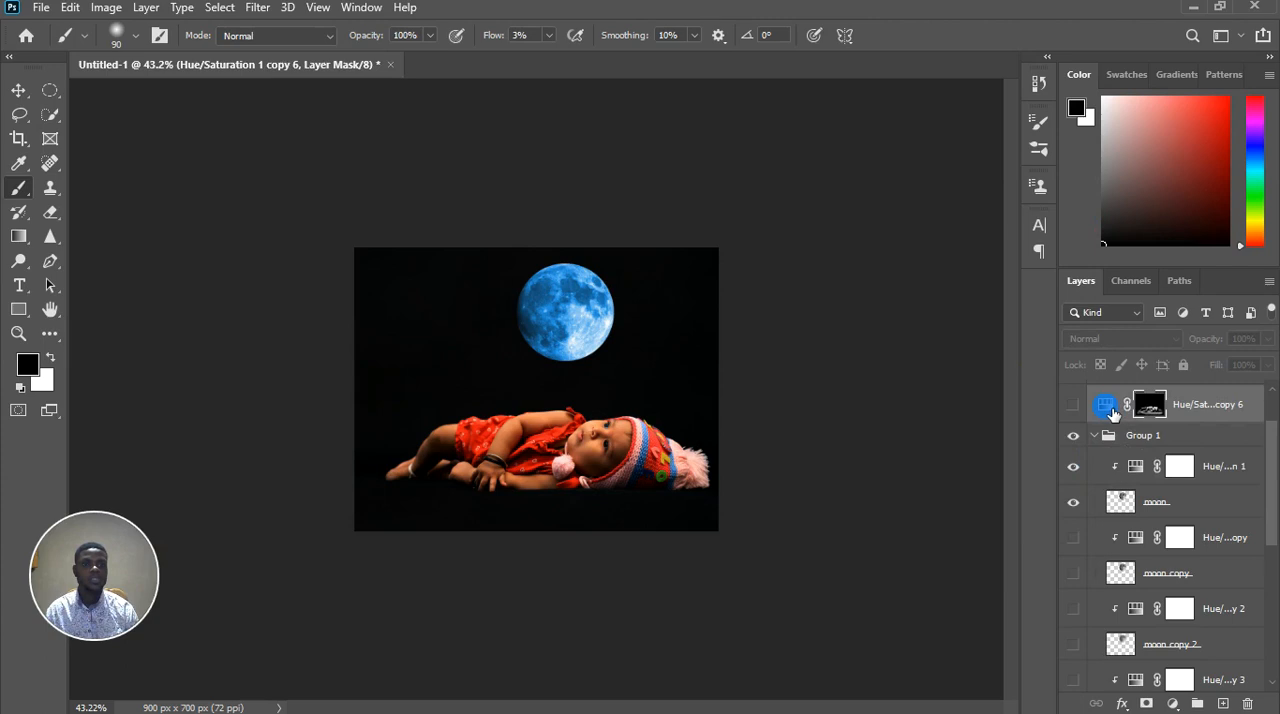
pyautogui.doubleClick(1140, 468)
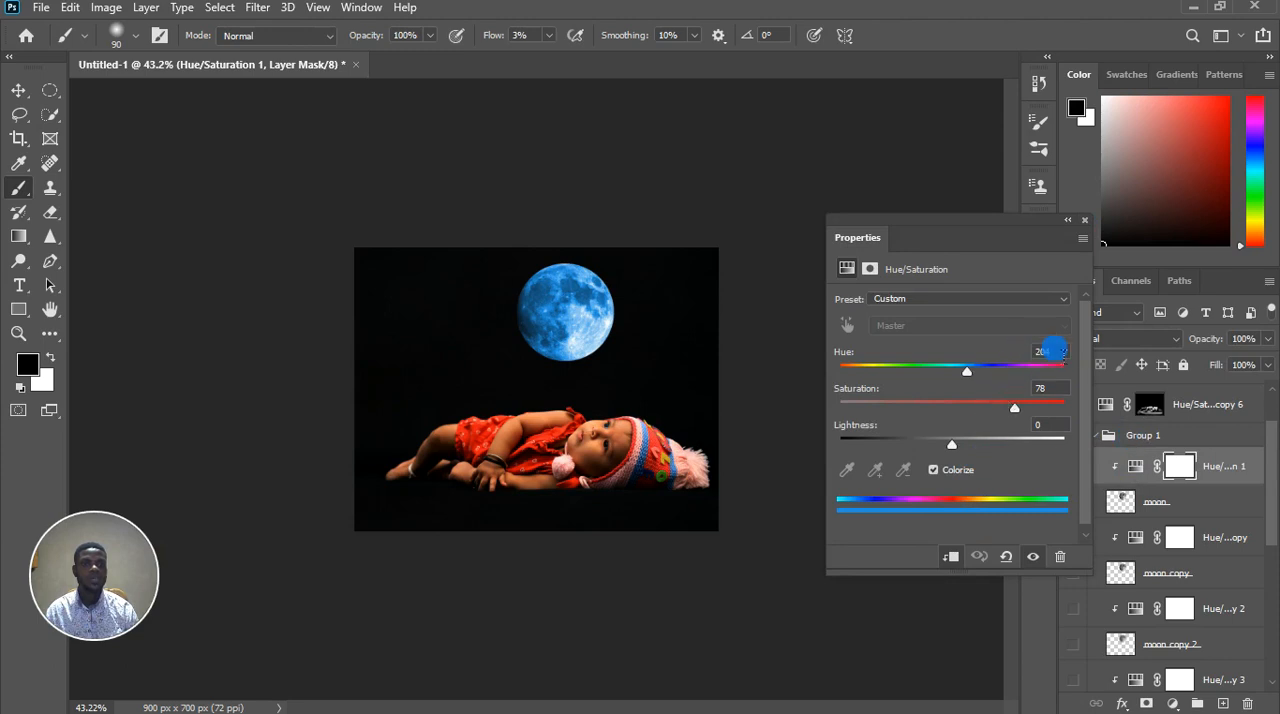
pyautogui.click(1117, 405)
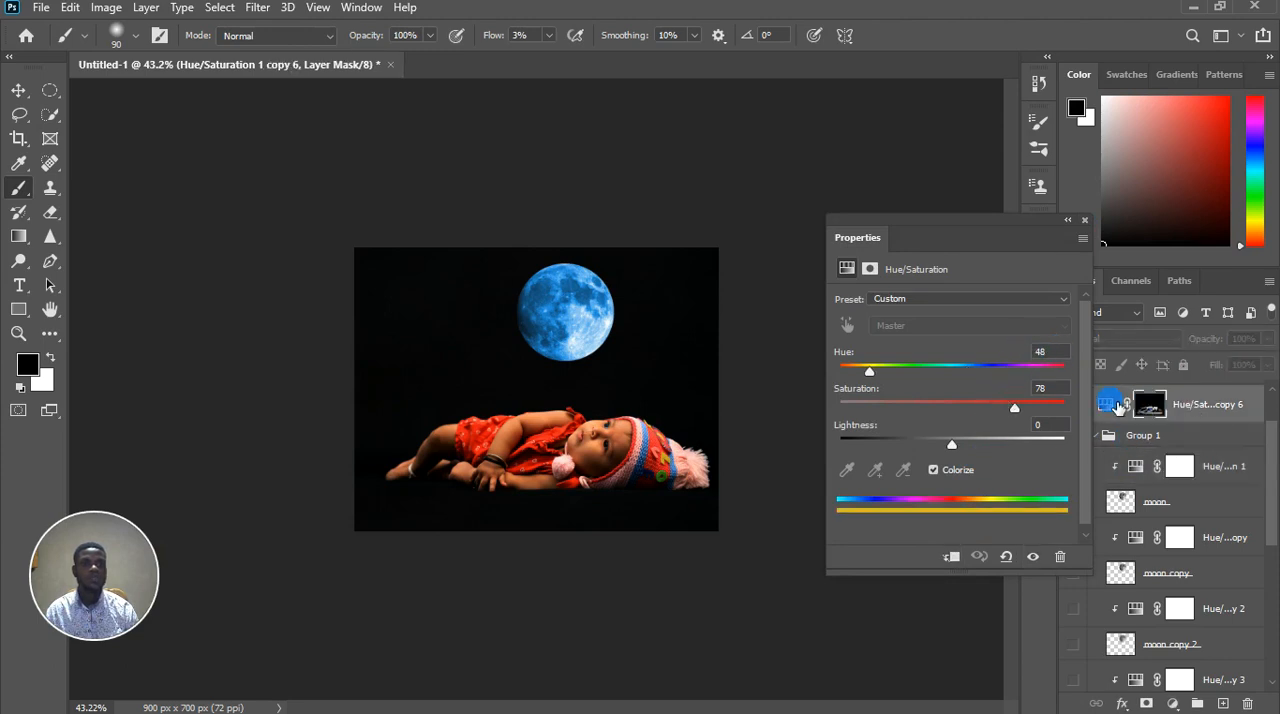
pyautogui.click(1105, 406)
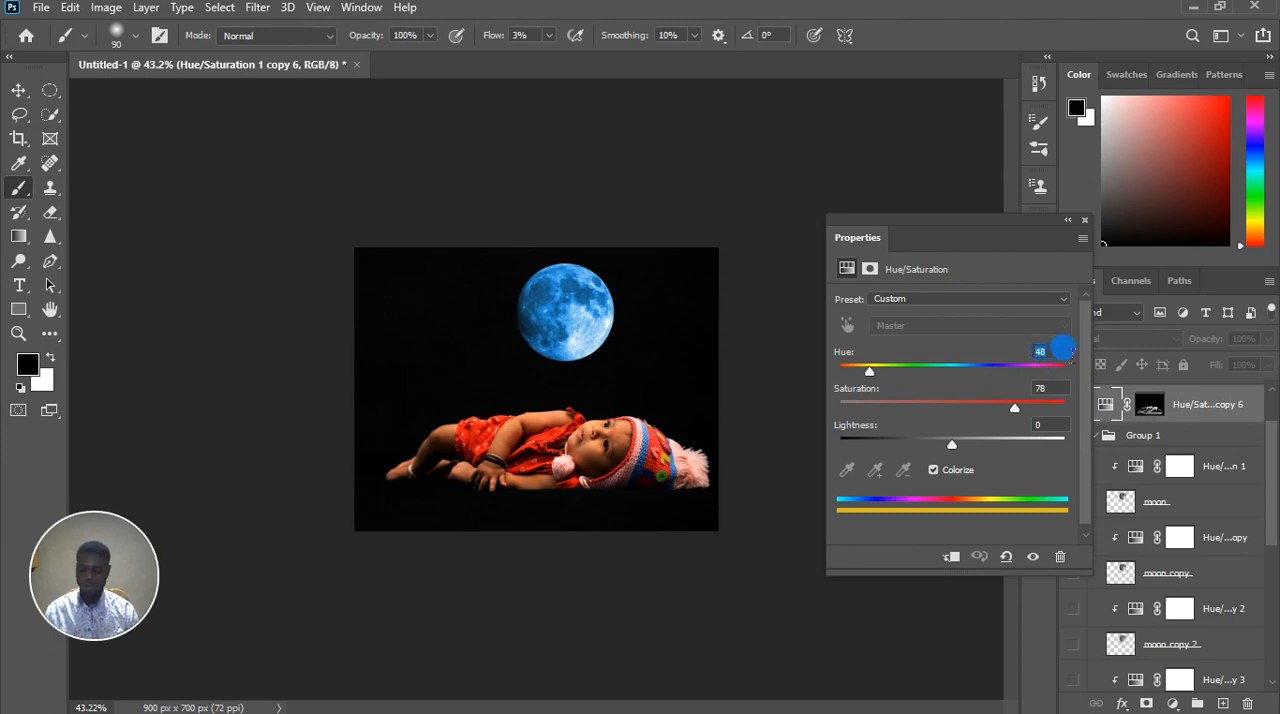
pyautogui.write('204')
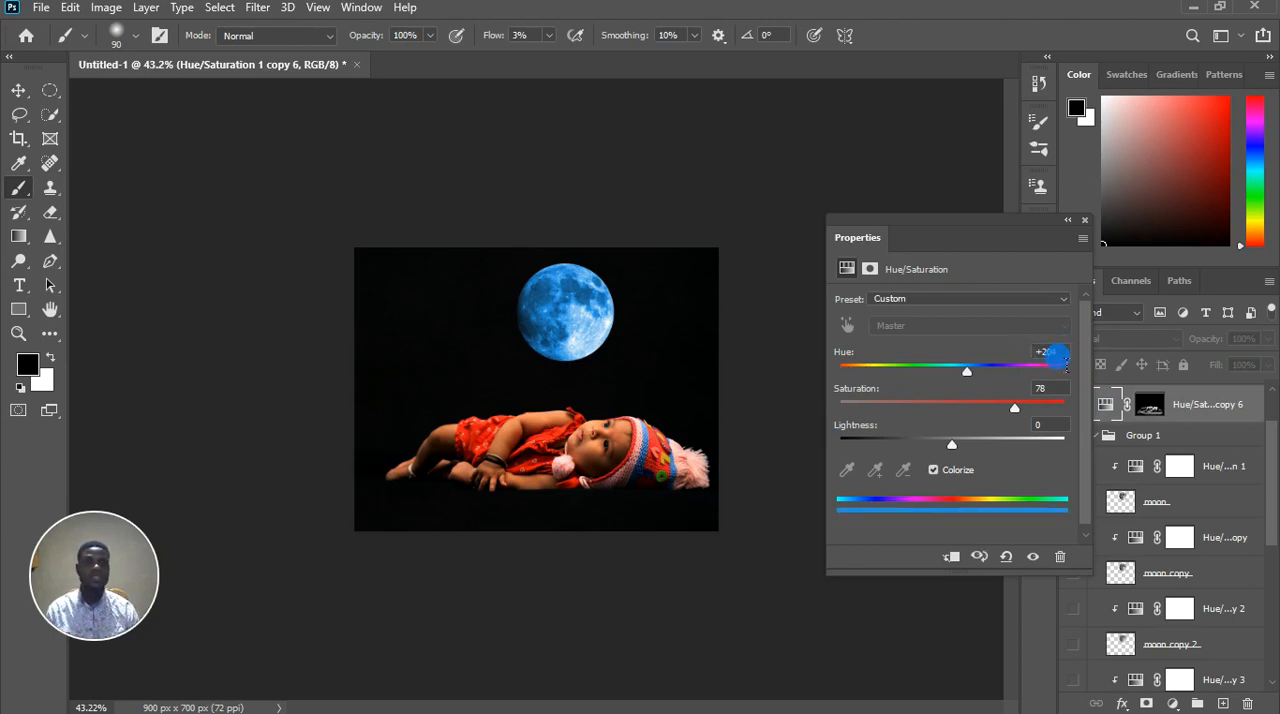
pyautogui.click(1084, 219)
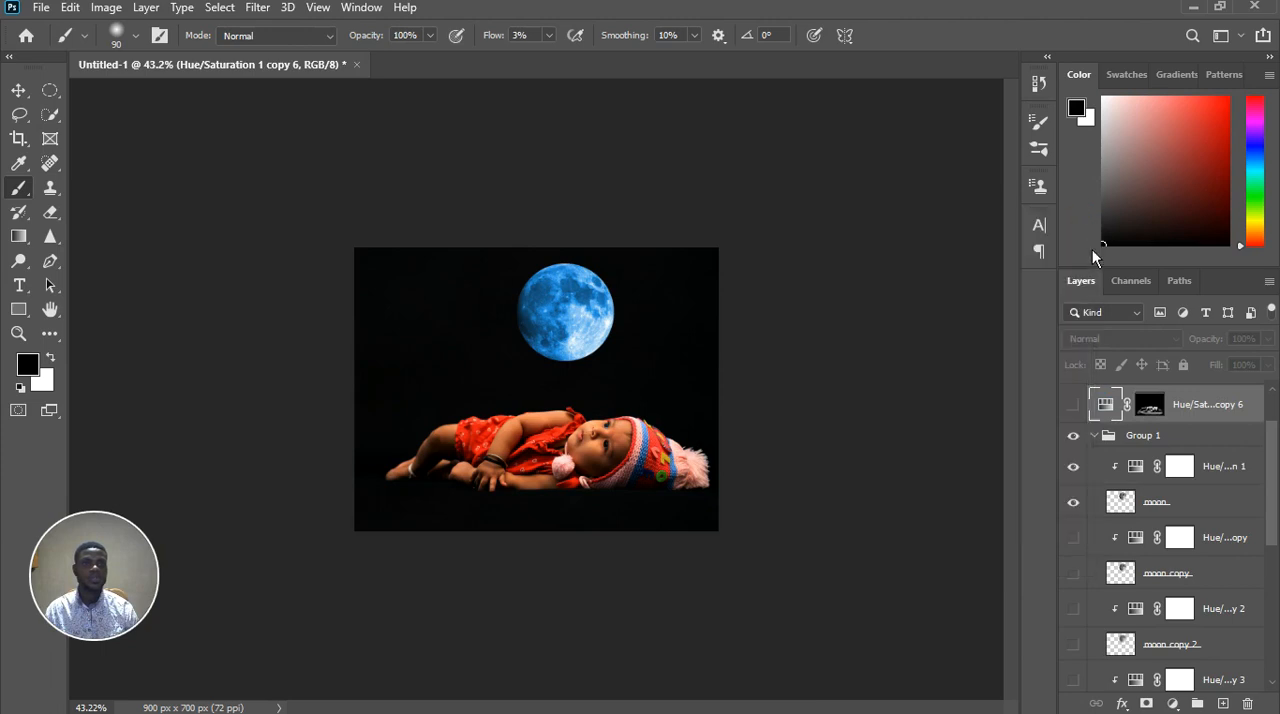
pyautogui.click(1073, 405)
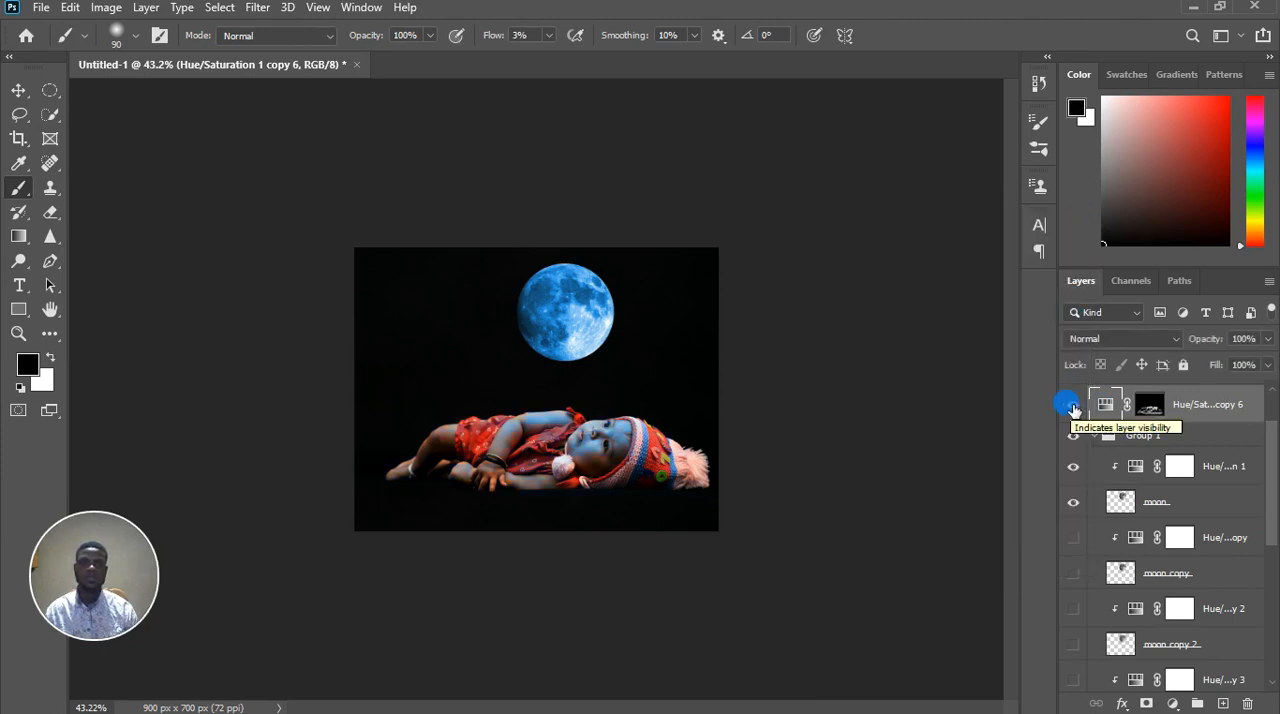
# Set the hue of the Hue/Saturation 1 copy adjustment to 204 and show it together with the moon copy layer
pyautogui.click(1142, 547)
pyautogui.doubleClick(1142, 547)
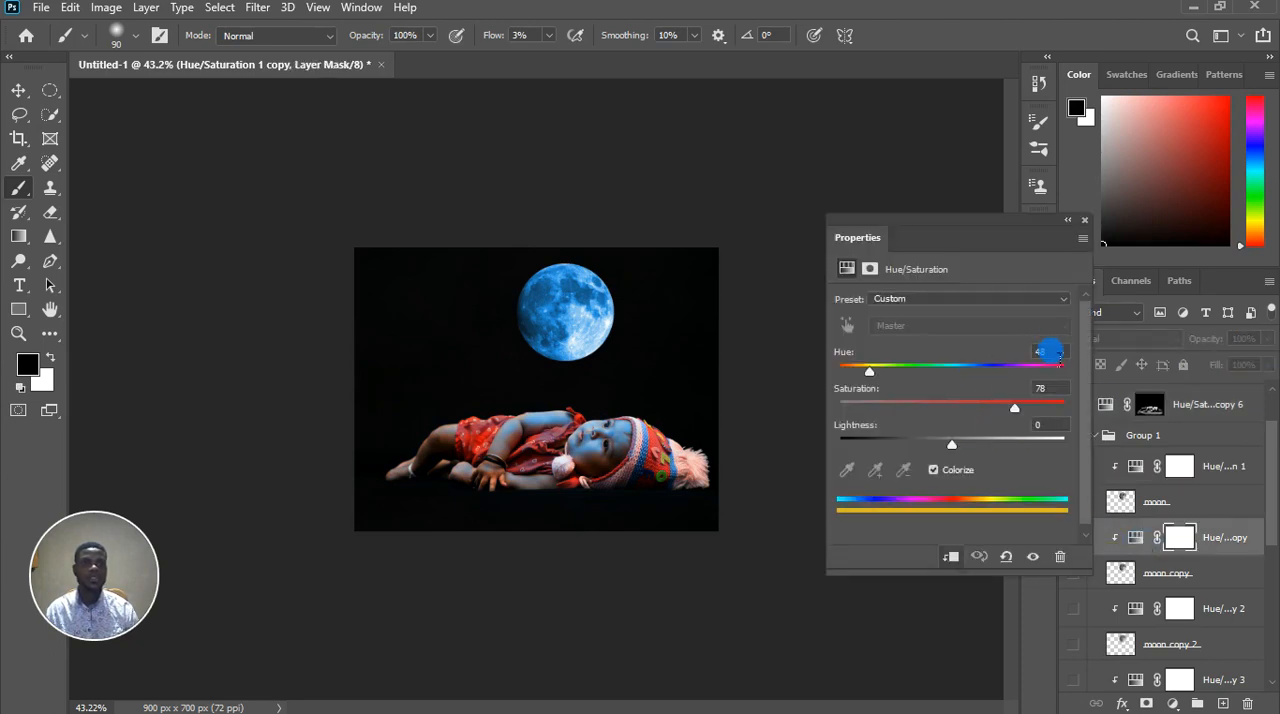
pyautogui.write('204')
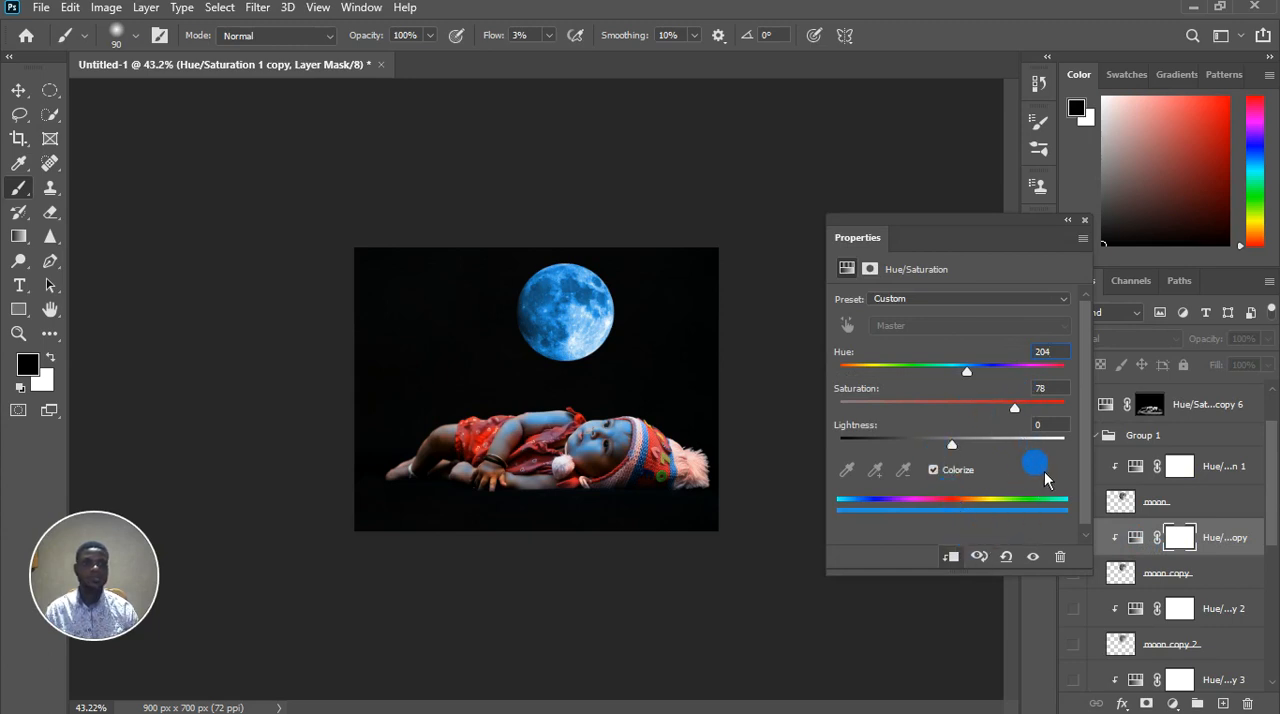
pyautogui.press('Return')
pyautogui.click(1136, 537)
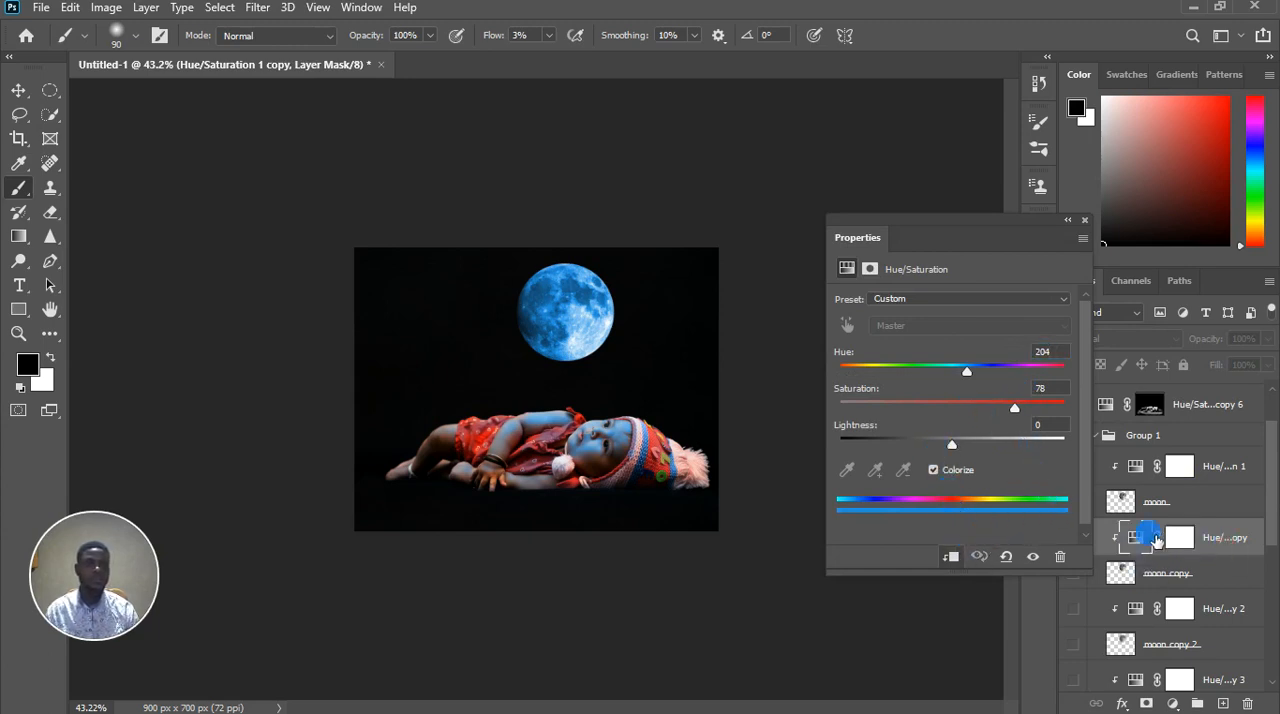
pyautogui.click(1097, 237)
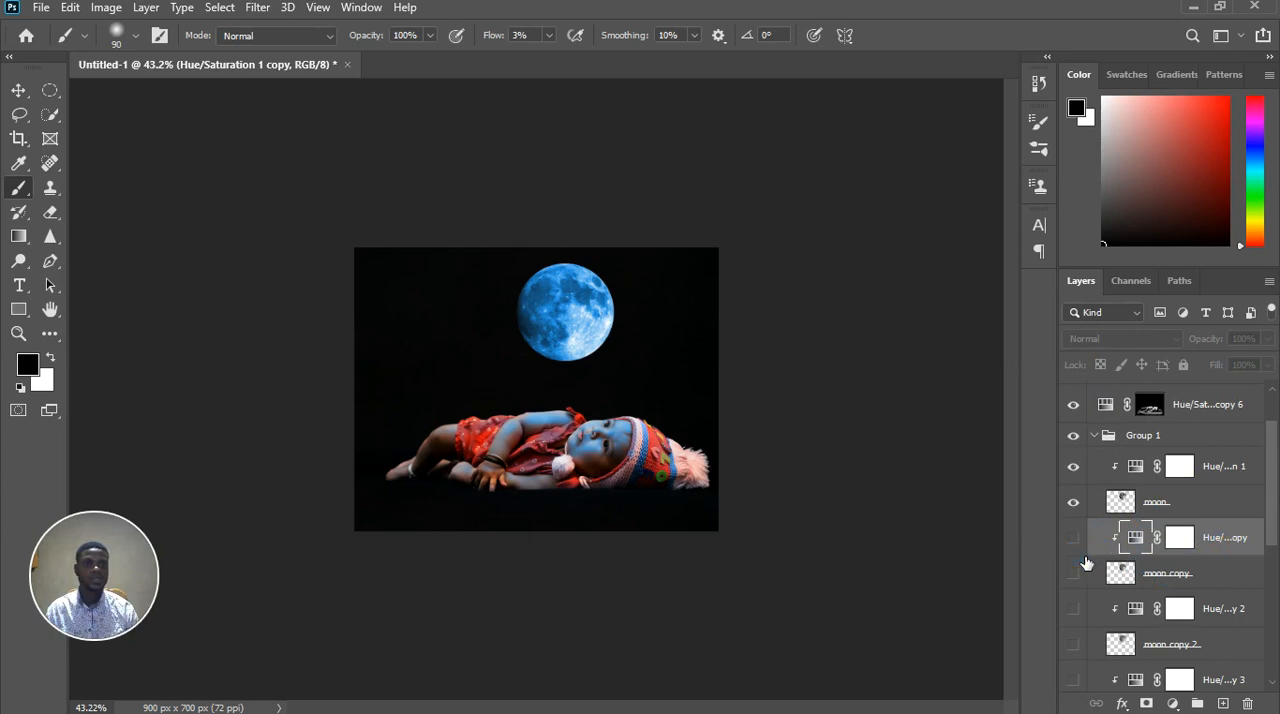
pyautogui.click(1074, 572)
pyautogui.click(1074, 573)
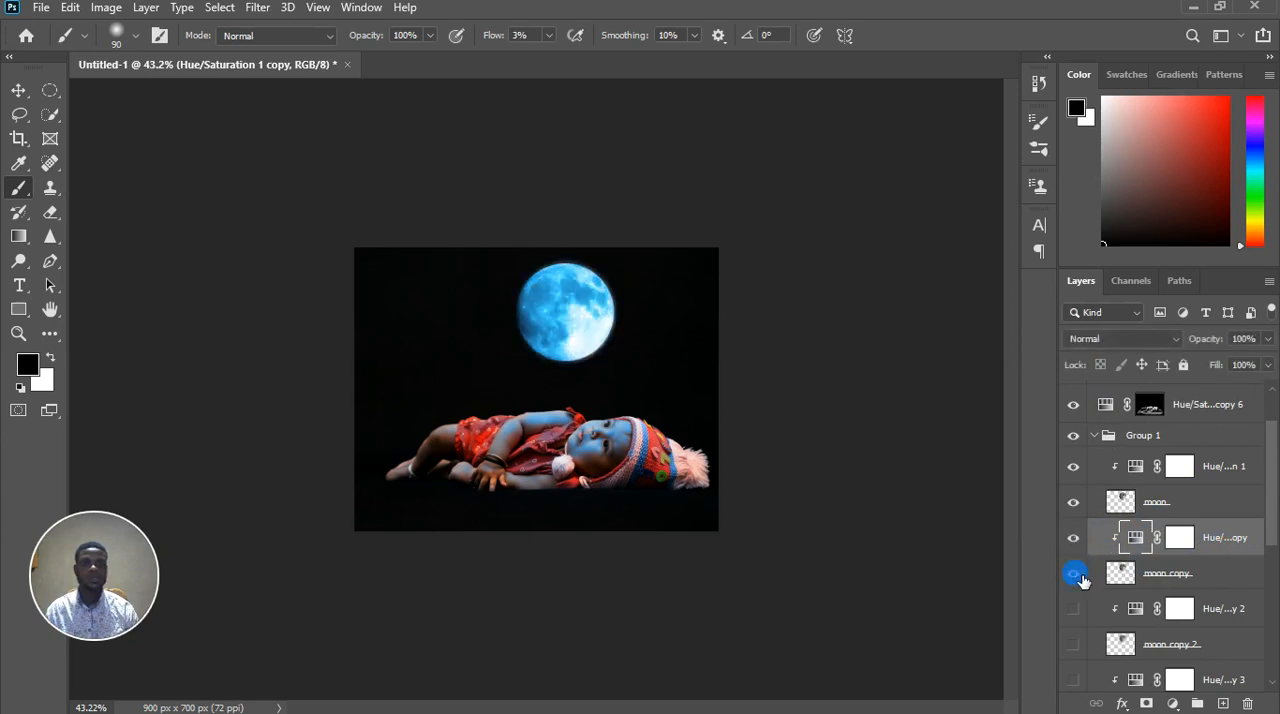
# Show the moon copy 2 layer with its Hue/Saturation 1 copy 2 adjustment and set that adjustment's hue to 204
pyautogui.scroll(-2, 1200, 598)
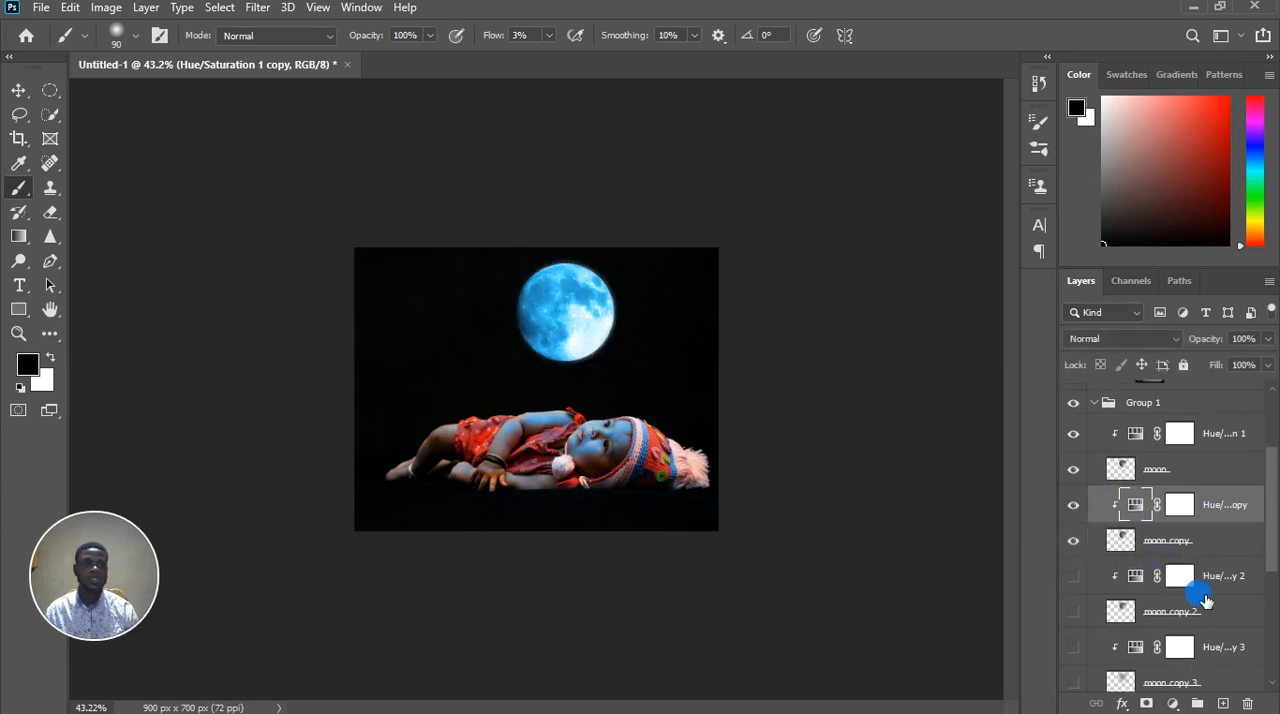
pyautogui.click(1076, 545)
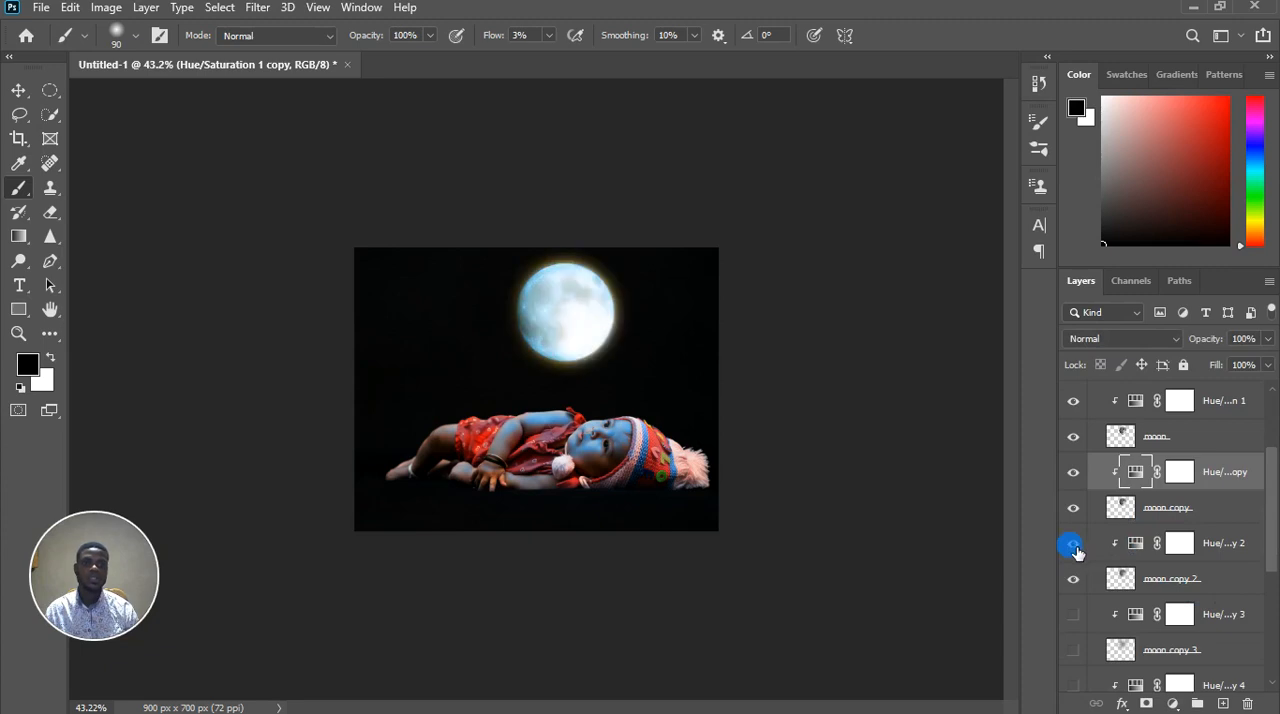
pyautogui.doubleClick(1140, 547)
pyautogui.click(1032, 356)
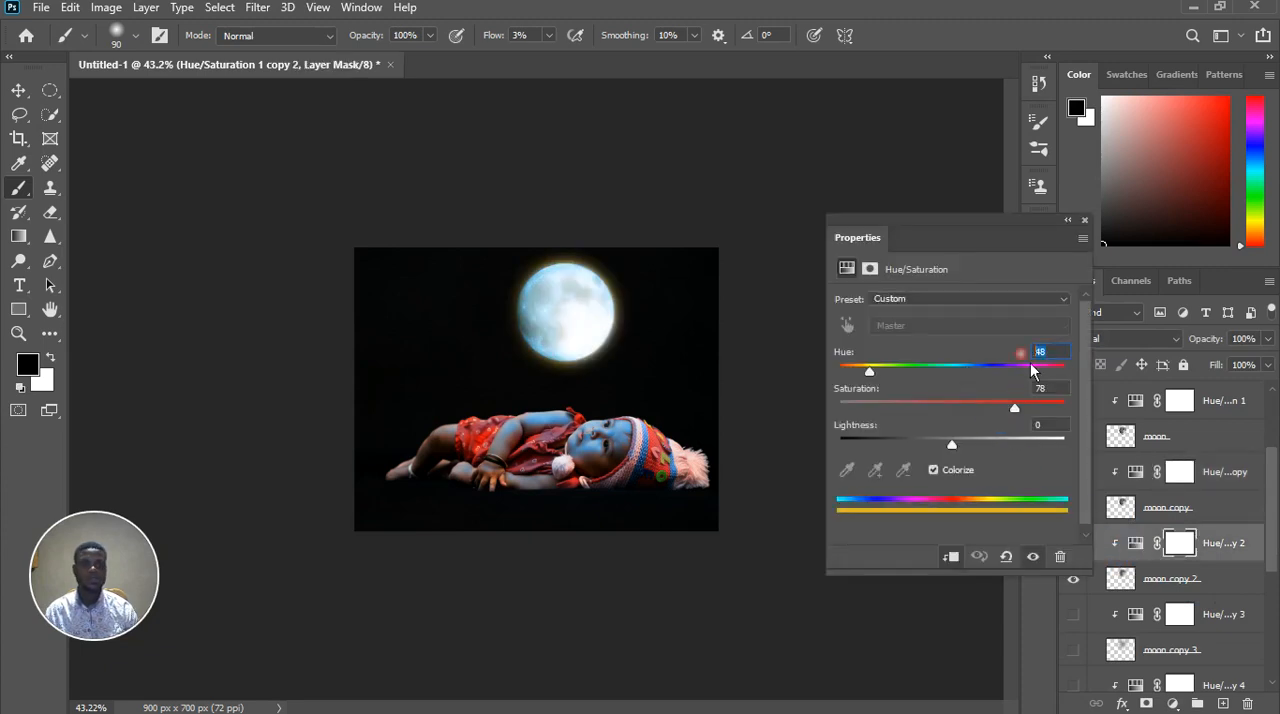
pyautogui.write('204')
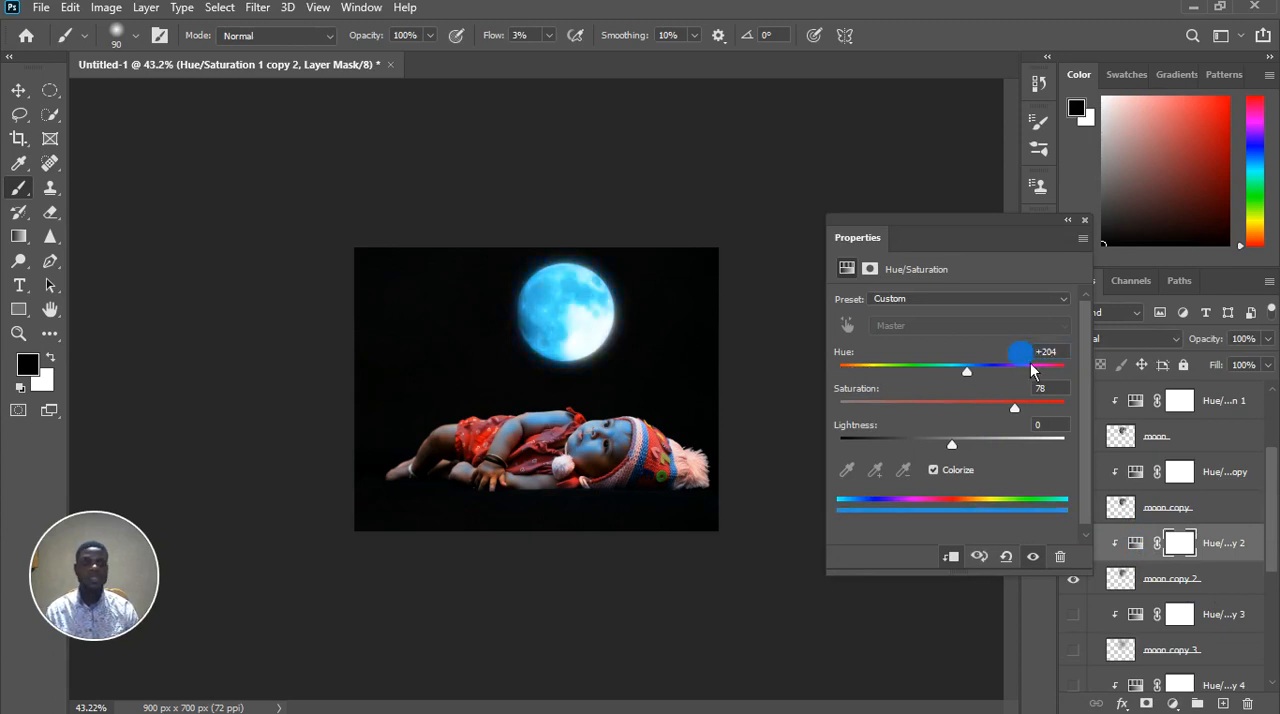
pyautogui.click(1084, 219)
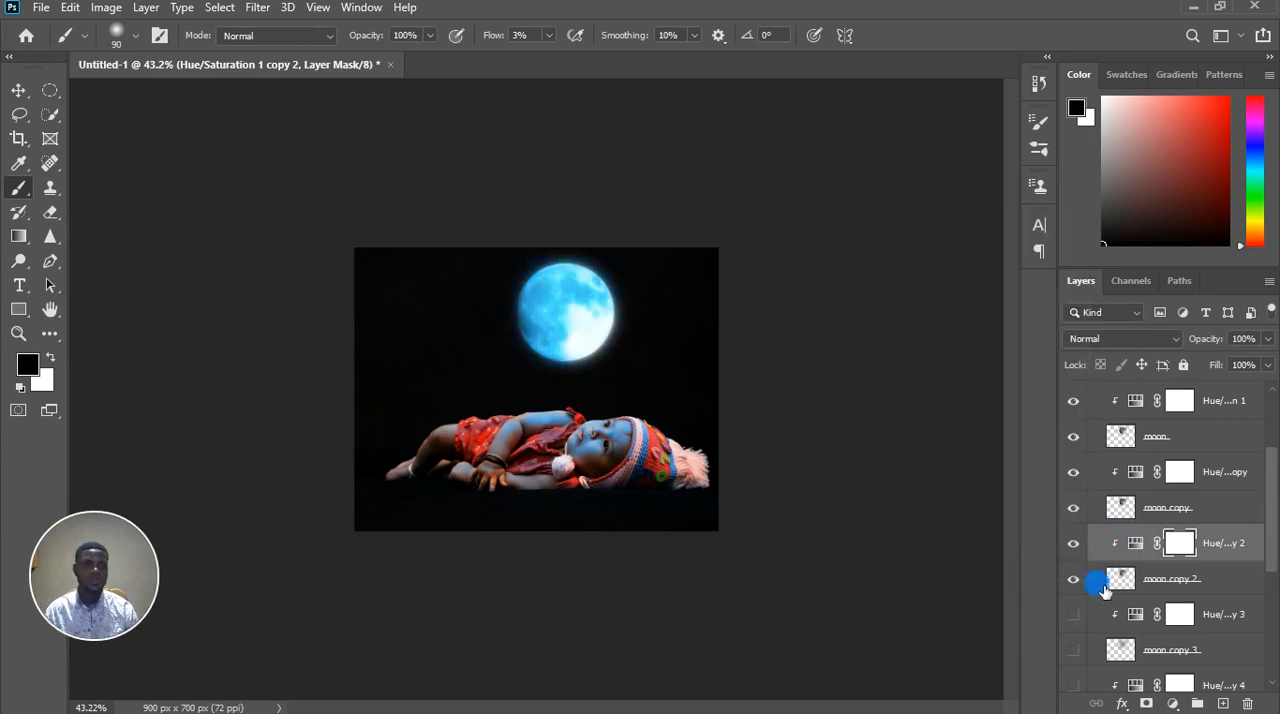
# Show moon copy 3 with its Hue/Saturation 1 copy 3 adjustment and set that adjustment's hue to 204
pyautogui.scroll(-2, 1115, 600)
pyautogui.doubleClick(1136, 549)
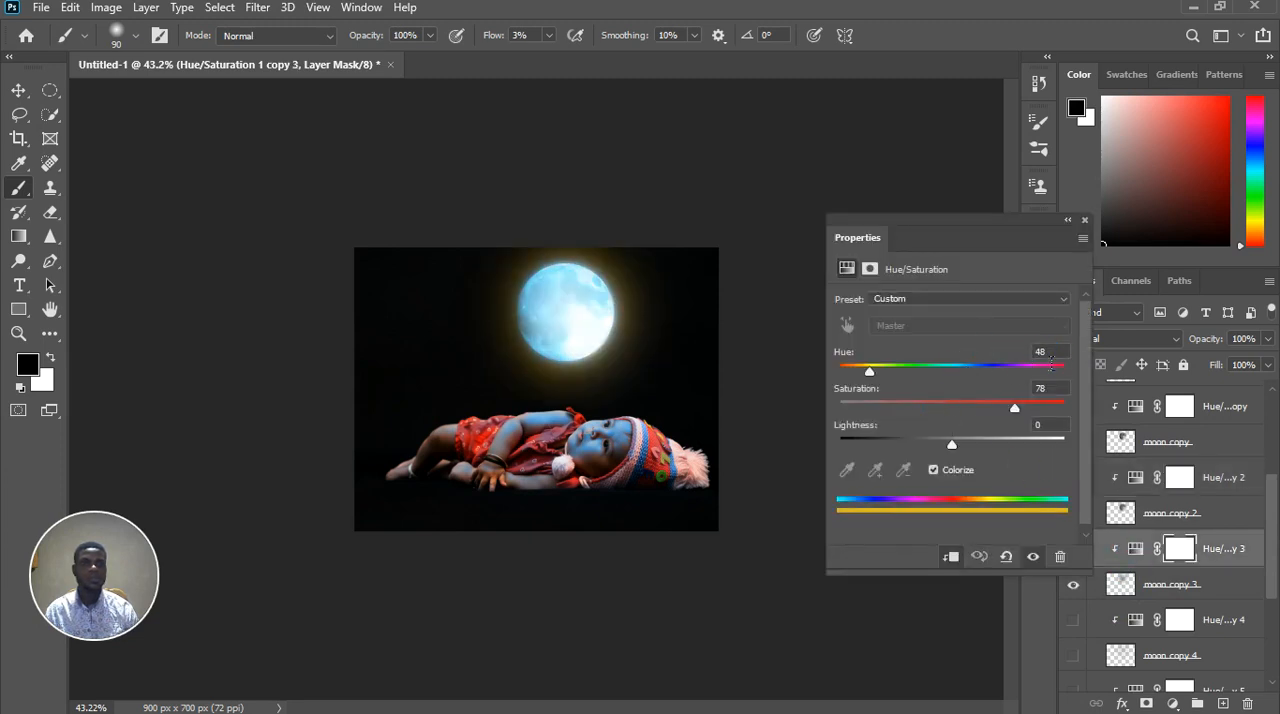
pyautogui.write('204')
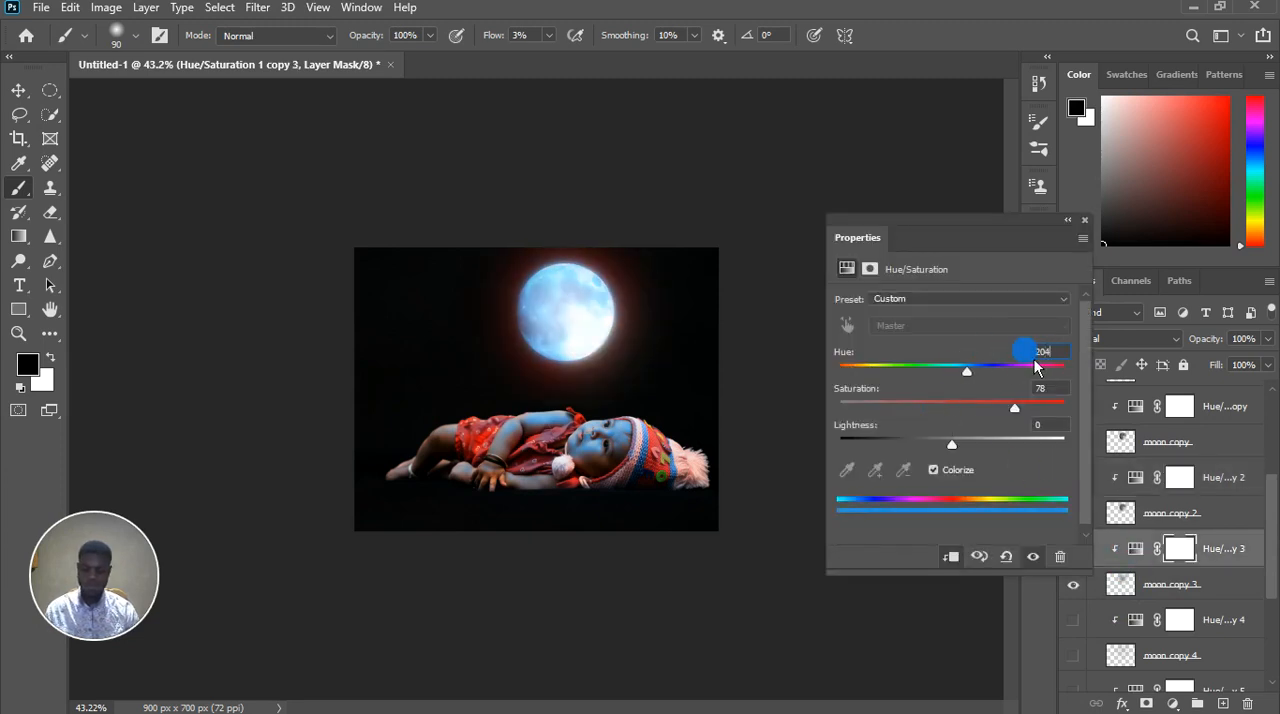
pyautogui.click(1157, 622)
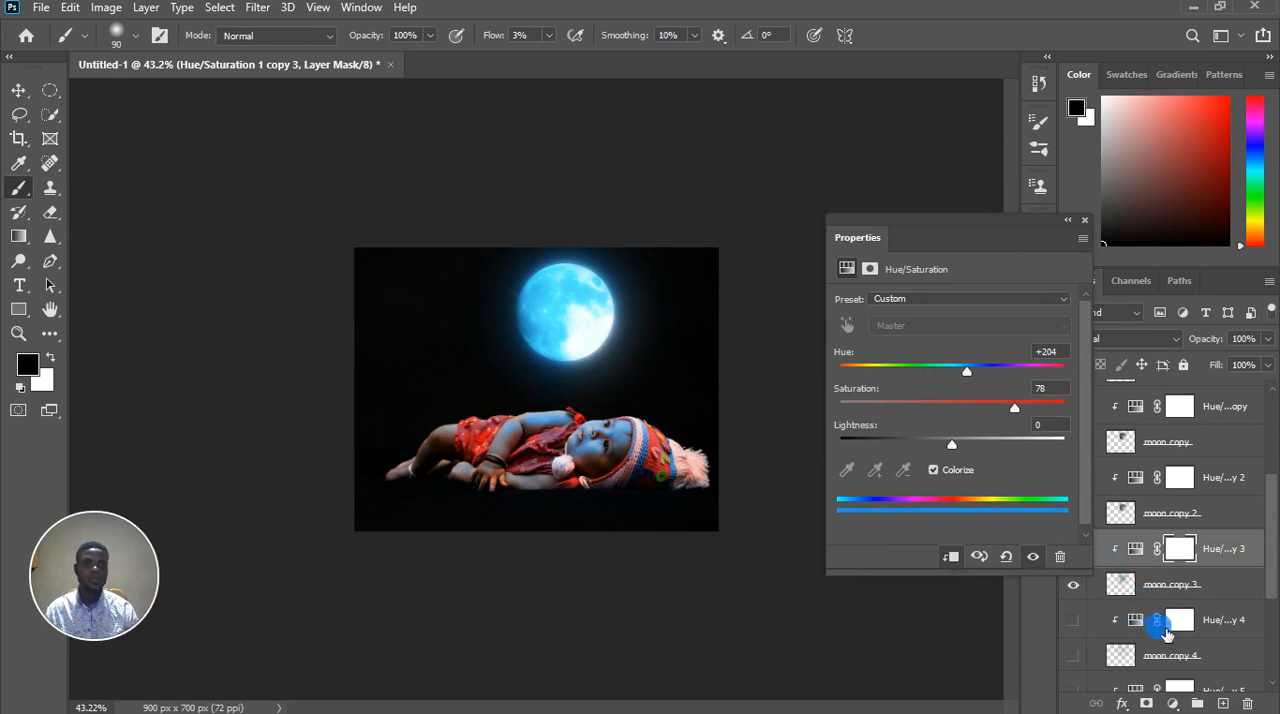
# Show moon copy 4 with its Hue/Saturation 1 copy 4 adjustment and set that adjustment's hue to 204
pyautogui.click(1085, 621)
pyautogui.click(1135, 620)
pyautogui.click(1040, 352)
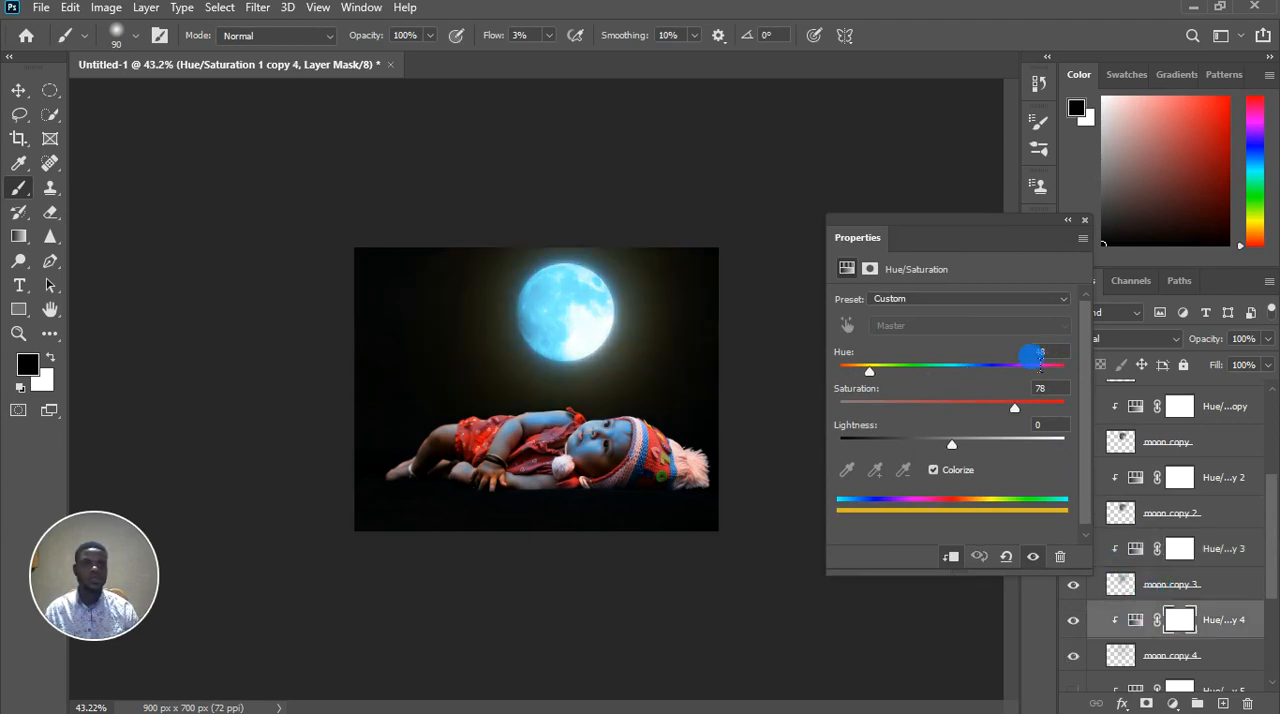
pyautogui.write('204')
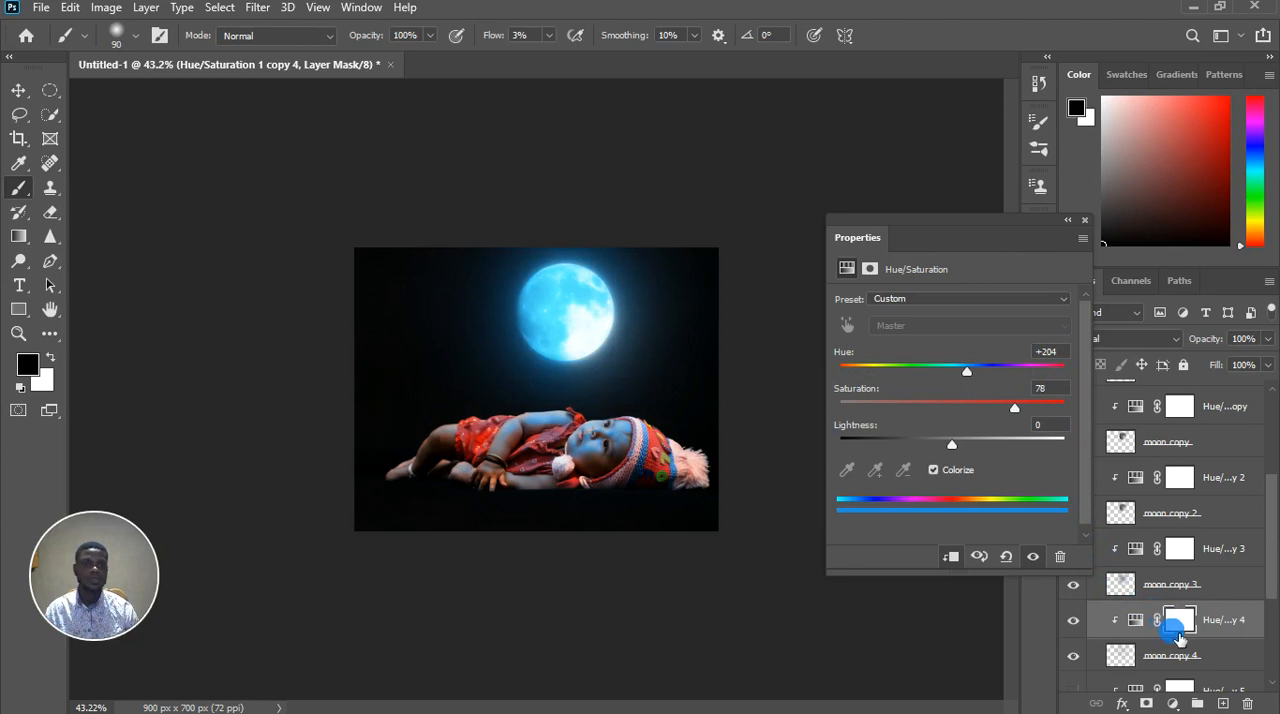
# Show moon copy 5 with its Hue/Saturation 1 copy 5 adjustment and set that adjustment's hue to 204
pyautogui.scroll(-1, 1218, 628)
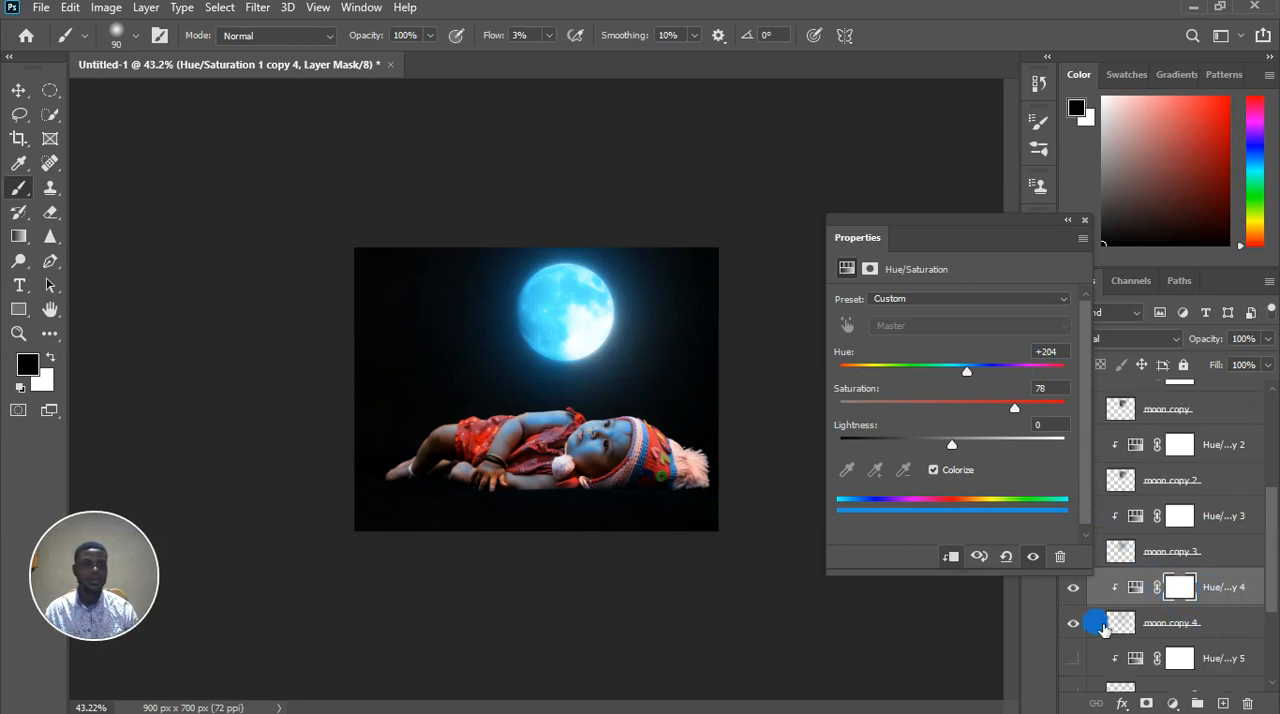
pyautogui.click(1079, 659)
pyautogui.scroll(-1, 1204, 657)
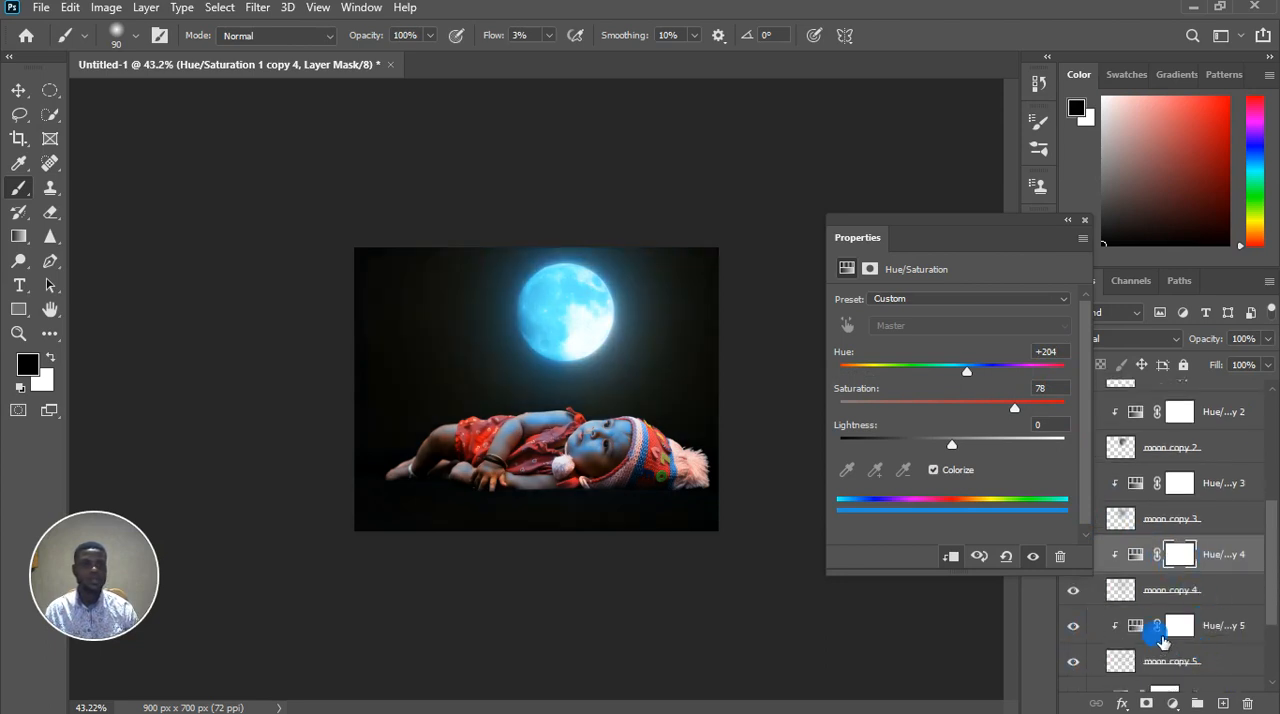
pyautogui.click(1135, 629)
pyautogui.click(1135, 628)
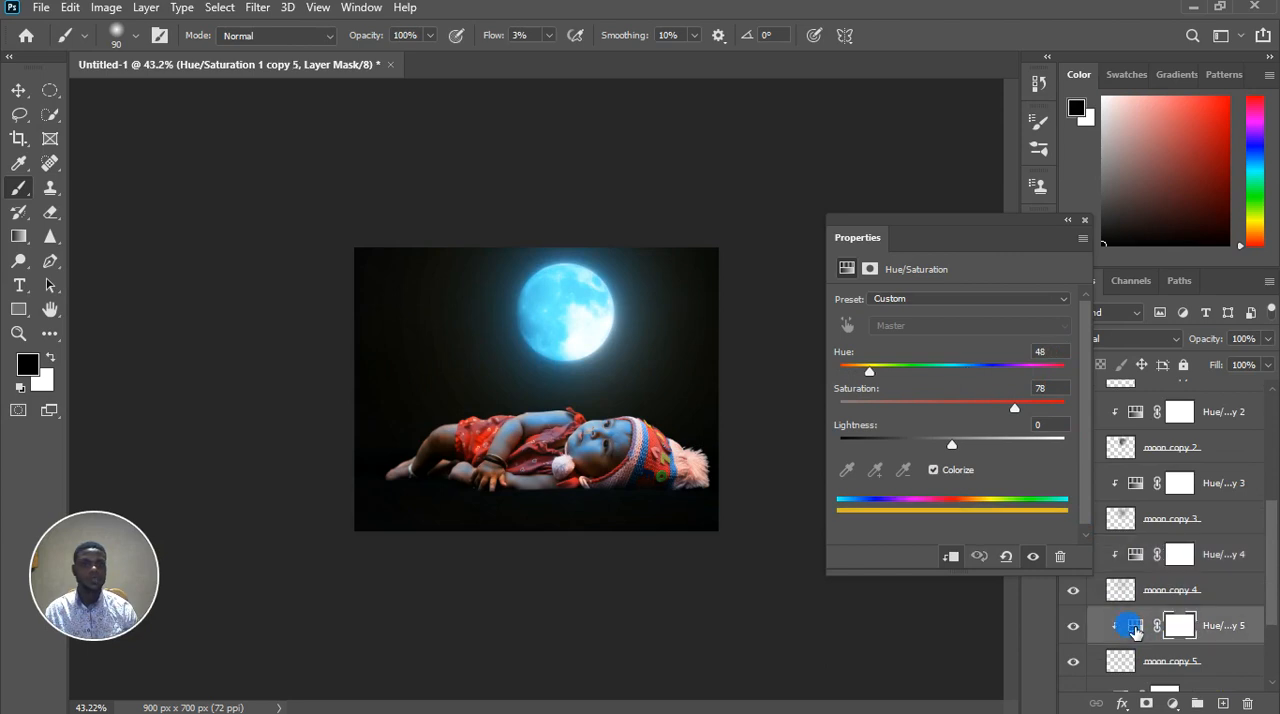
pyautogui.click(1135, 627)
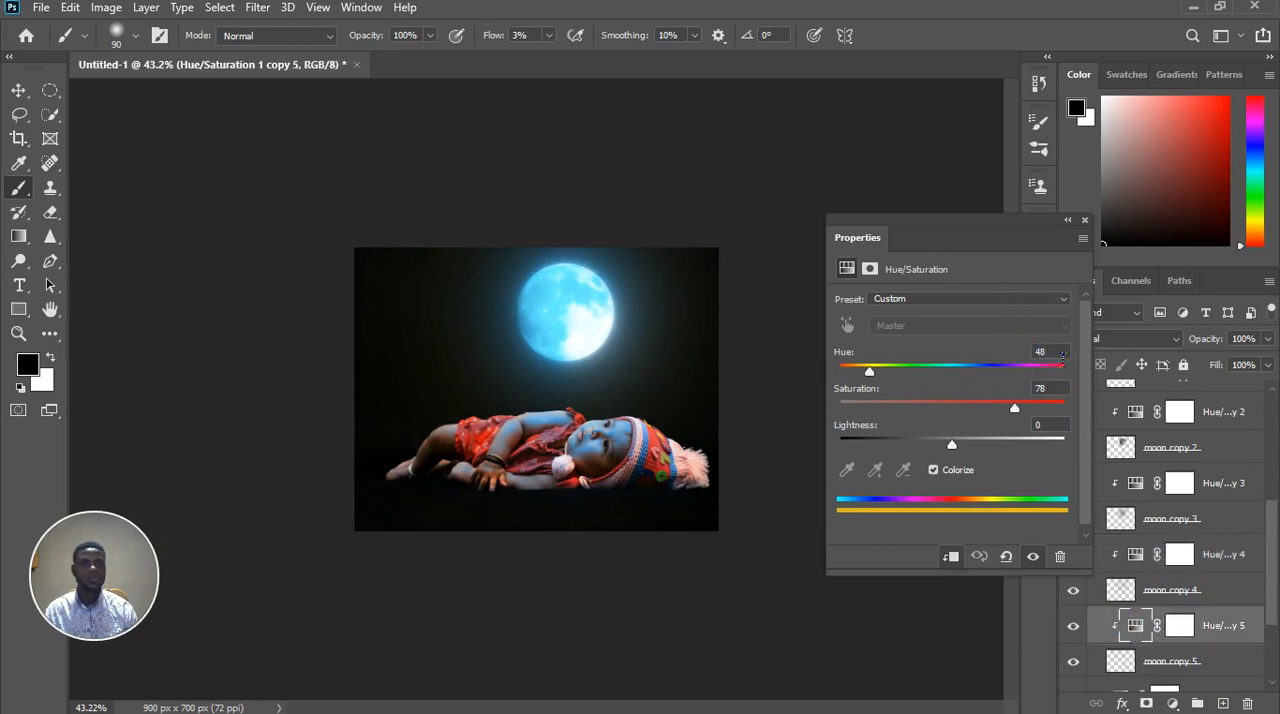
pyautogui.write('204')
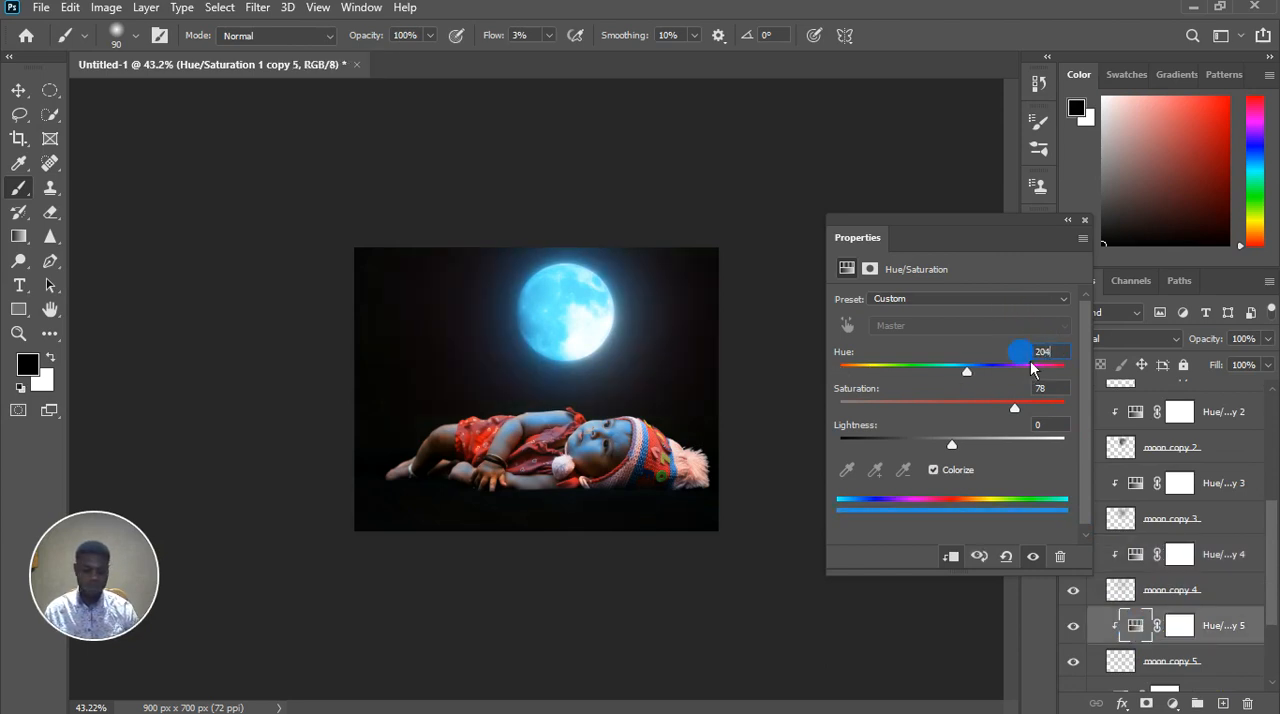
pyautogui.click(1114, 416)
pyautogui.scroll(-4, 1223, 543)
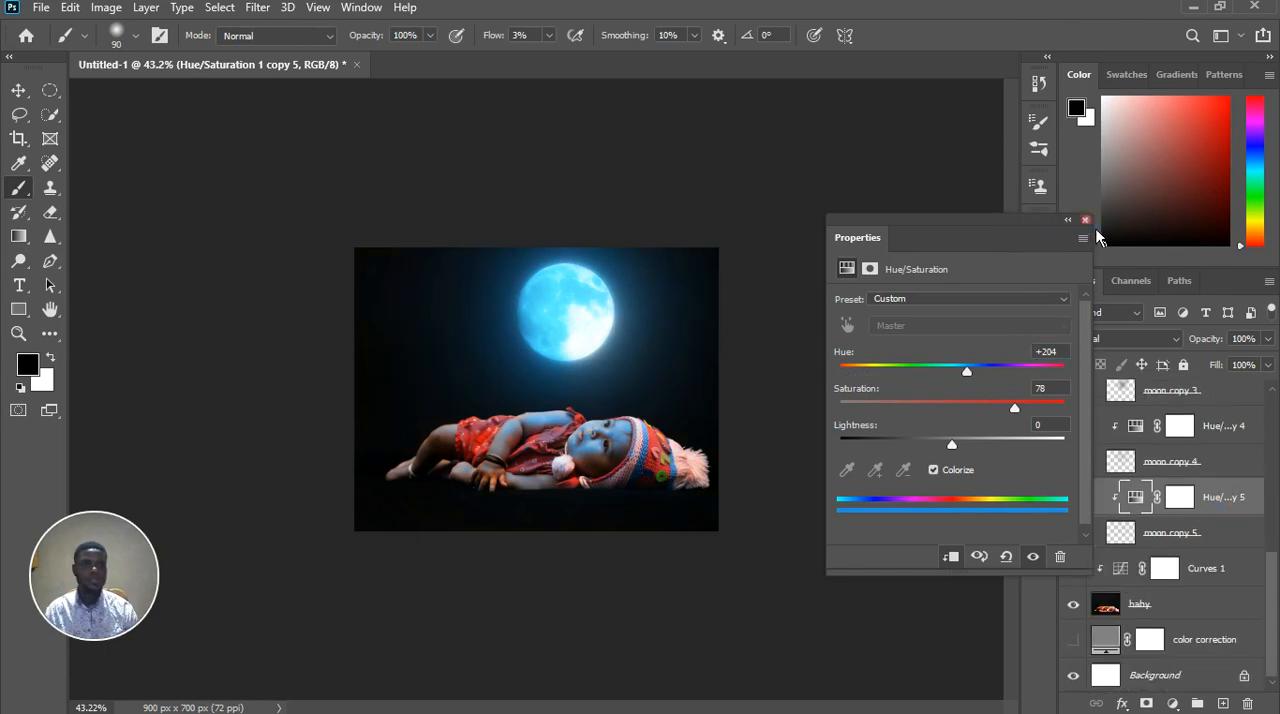
pyautogui.click(1084, 220)
# Compare the image with and without the Curves 1 adjustment on the baby layer
pyautogui.click(1180, 578)
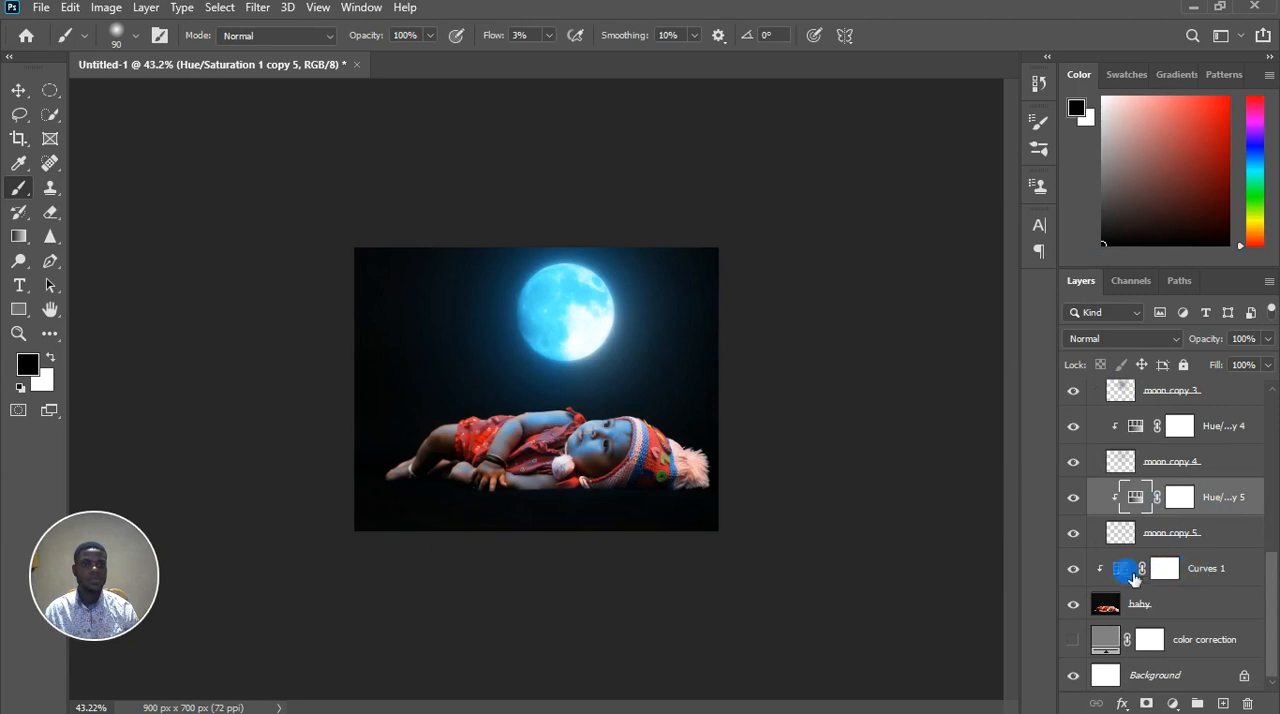
pyautogui.click(1073, 568)
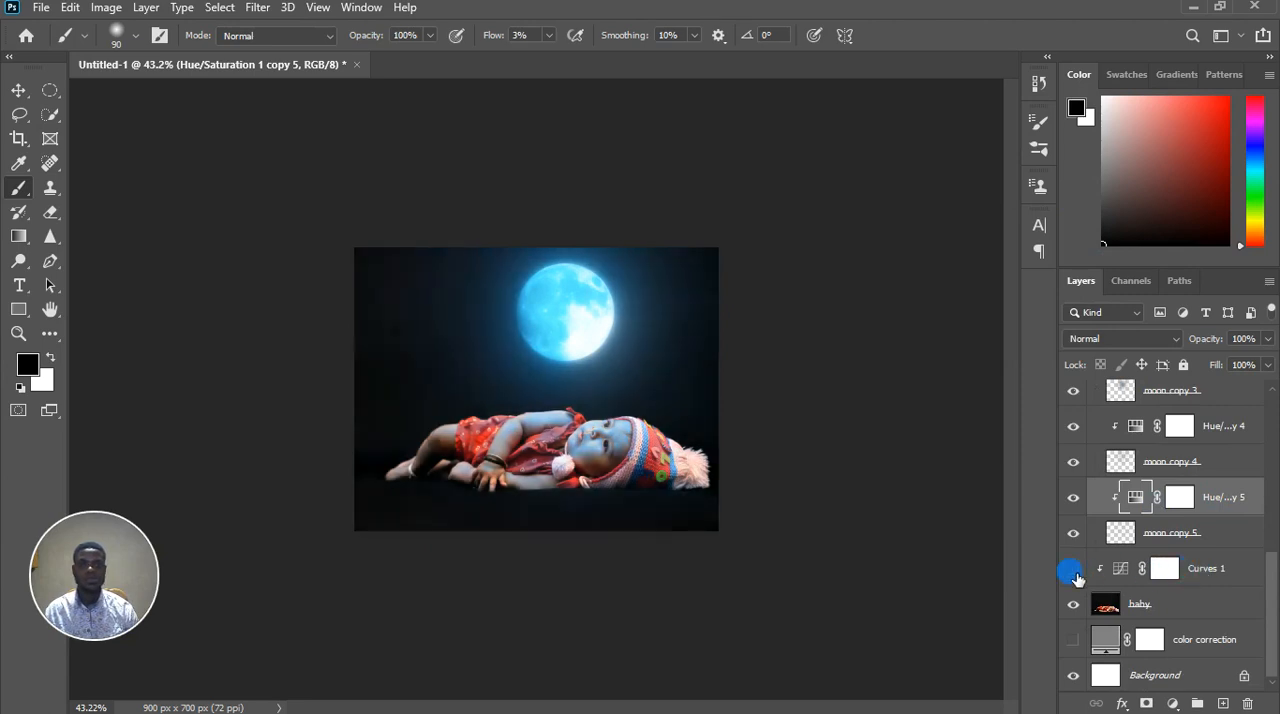
pyautogui.click(1075, 573)
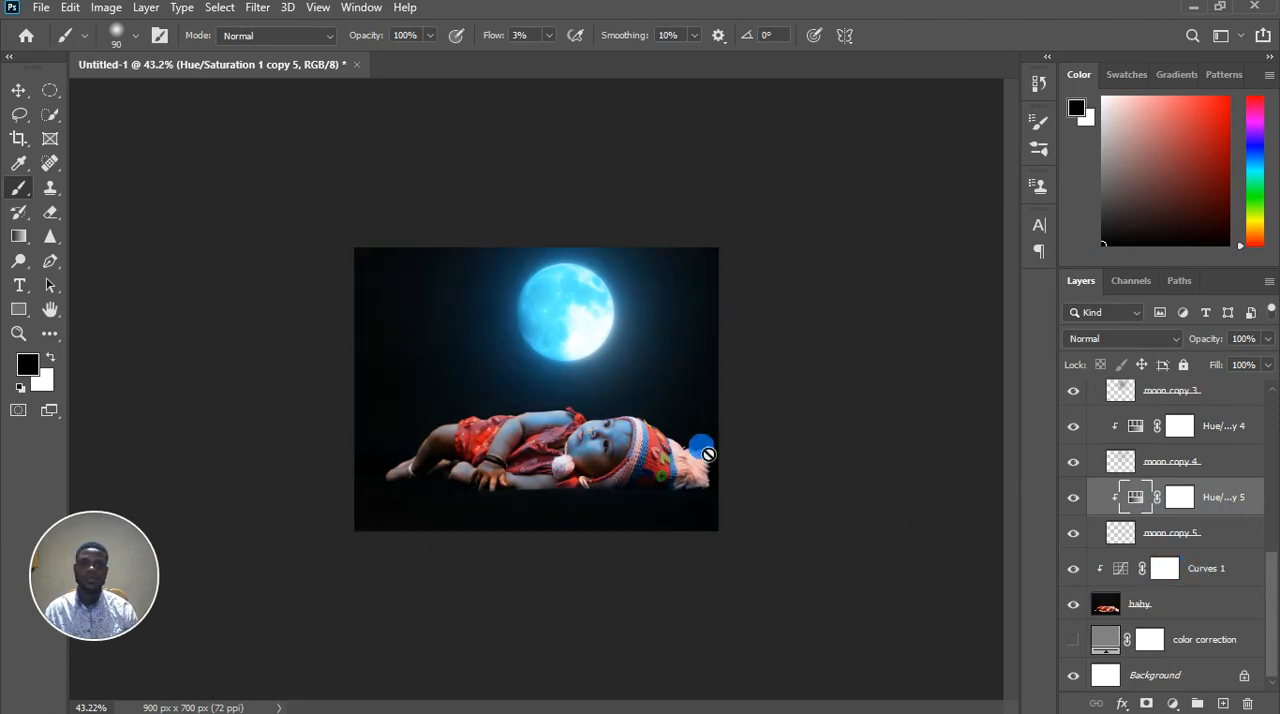
# Paint black on the Hue/Saturation 1 copy 6 mask over the baby's red dress, reducing the brush size from 90 to 60
pyautogui.scroll(8, 634, 427)
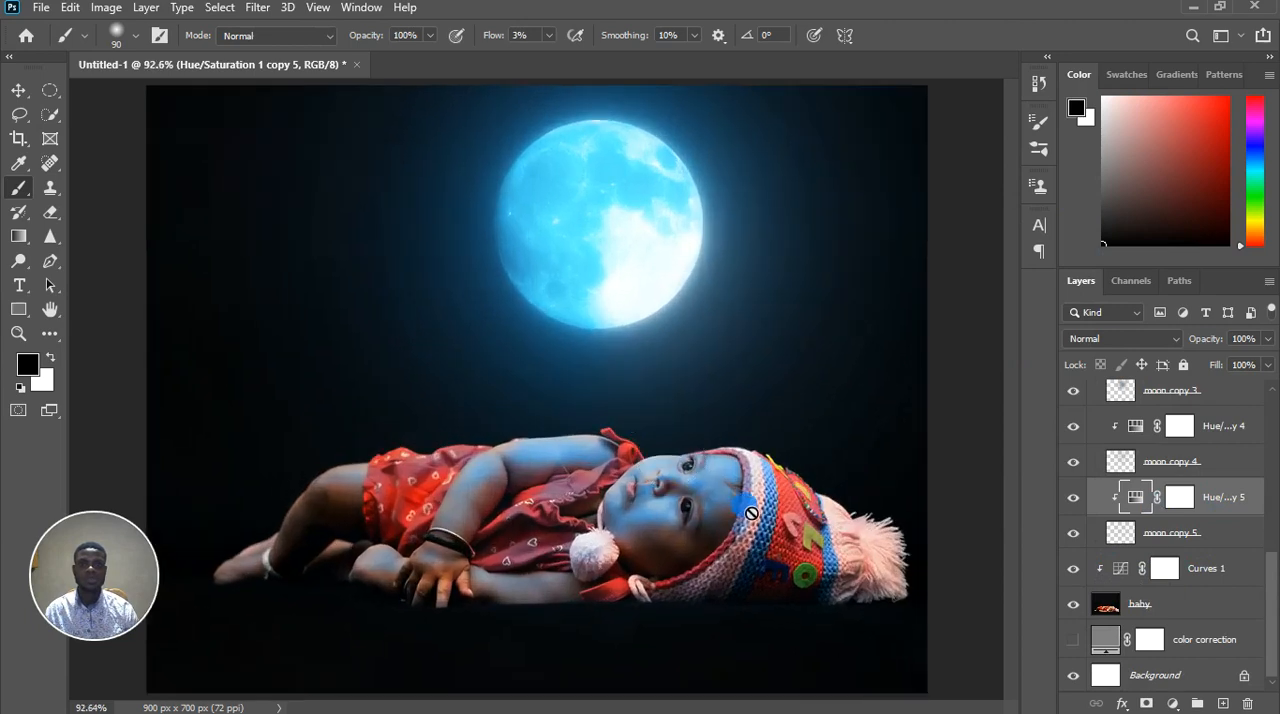
pyautogui.moveTo(751, 513)
pyautogui.mouseDown()
pyautogui.moveTo(698, 569)
pyautogui.moveTo(615, 570)
pyautogui.moveTo(541, 499)
pyautogui.mouseUp()
pyautogui.scroll(4, 531, 479)
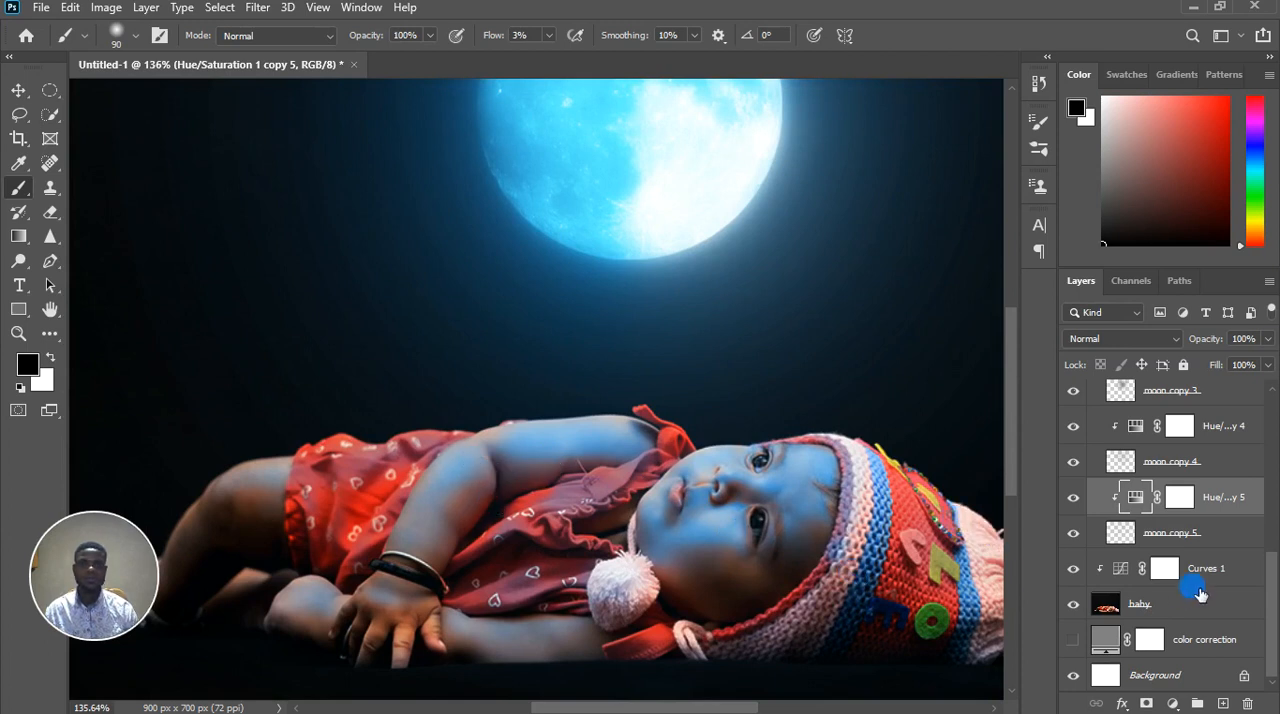
pyautogui.scroll(5, 1200, 570)
pyautogui.scroll(5, 1207, 570)
pyautogui.click(1149, 470)
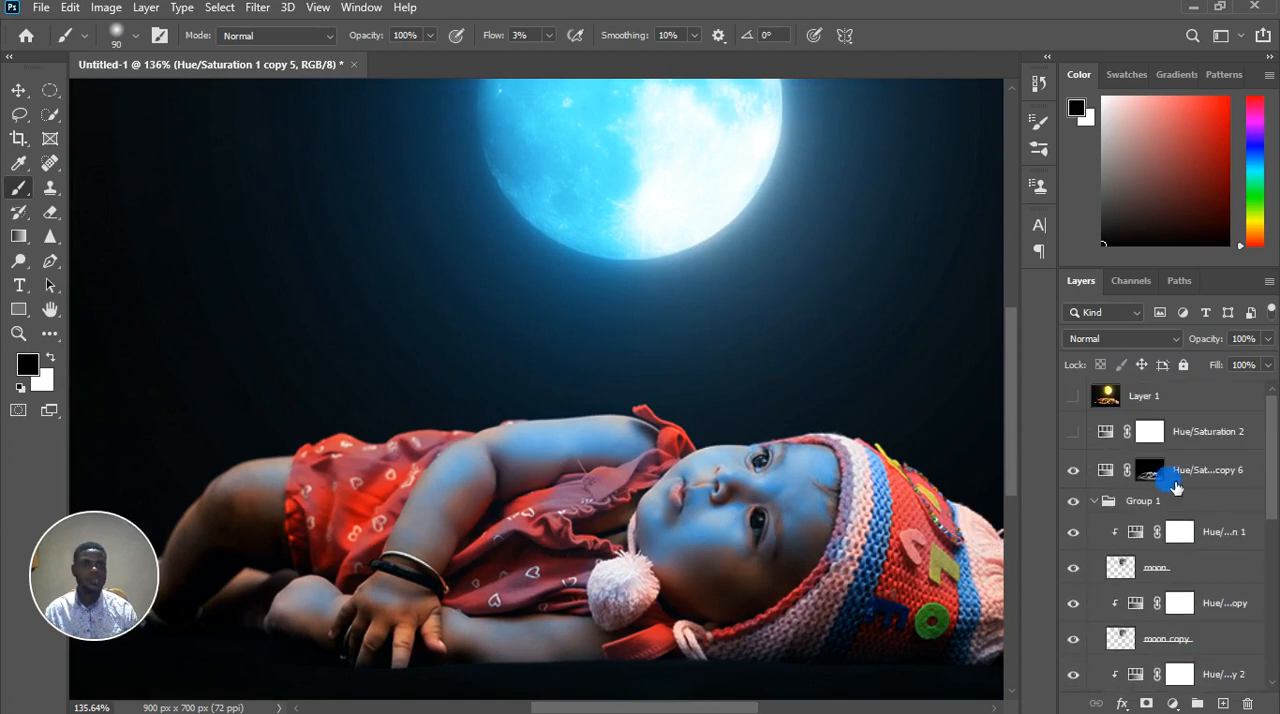
pyautogui.moveTo(536, 549)
pyautogui.mouseDown()
pyautogui.moveTo(506, 534)
pyautogui.moveTo(500, 523)
pyautogui.moveTo(513, 521)
pyautogui.mouseUp()
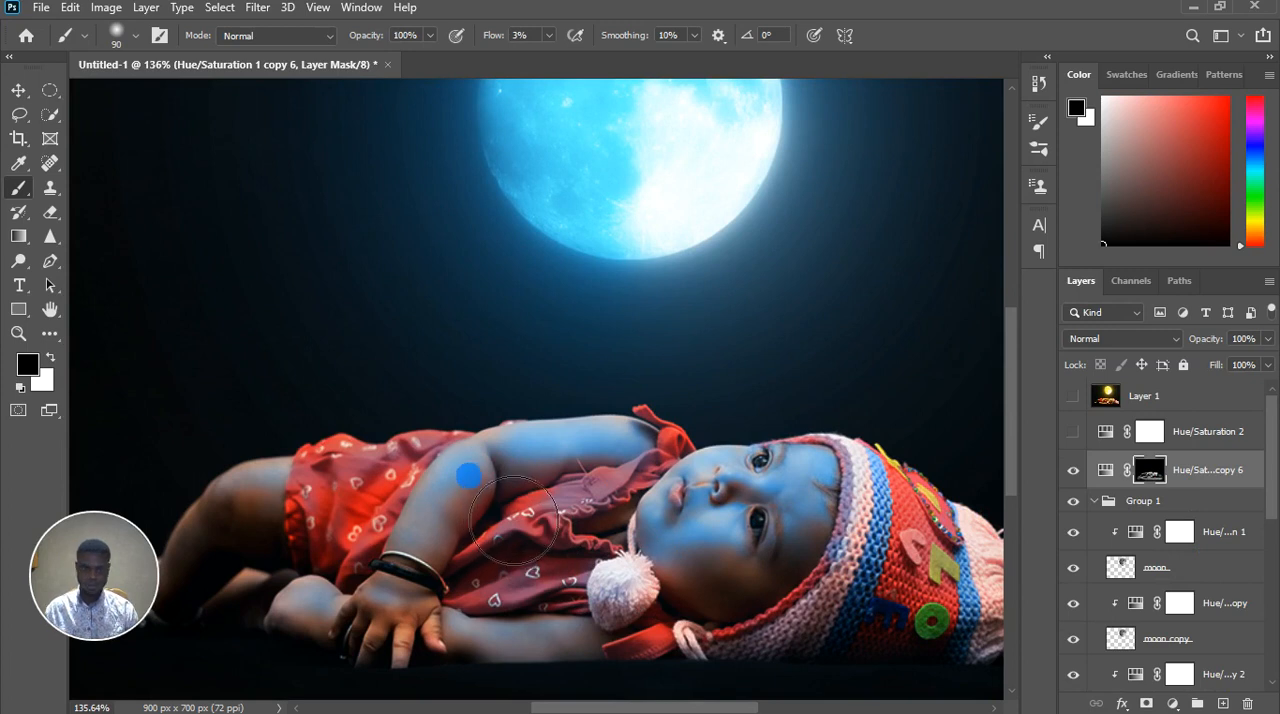
pyautogui.moveTo(512, 521)
pyautogui.mouseDown()
pyautogui.moveTo(474, 514)
pyautogui.moveTo(492, 507)
pyautogui.moveTo(481, 497)
pyautogui.moveTo(471, 512)
pyautogui.moveTo(486, 490)
pyautogui.moveTo(502, 511)
pyautogui.moveTo(560, 492)
pyautogui.mouseUp()
pyautogui.press('[')
pyautogui.press('[')
pyautogui.press('[')
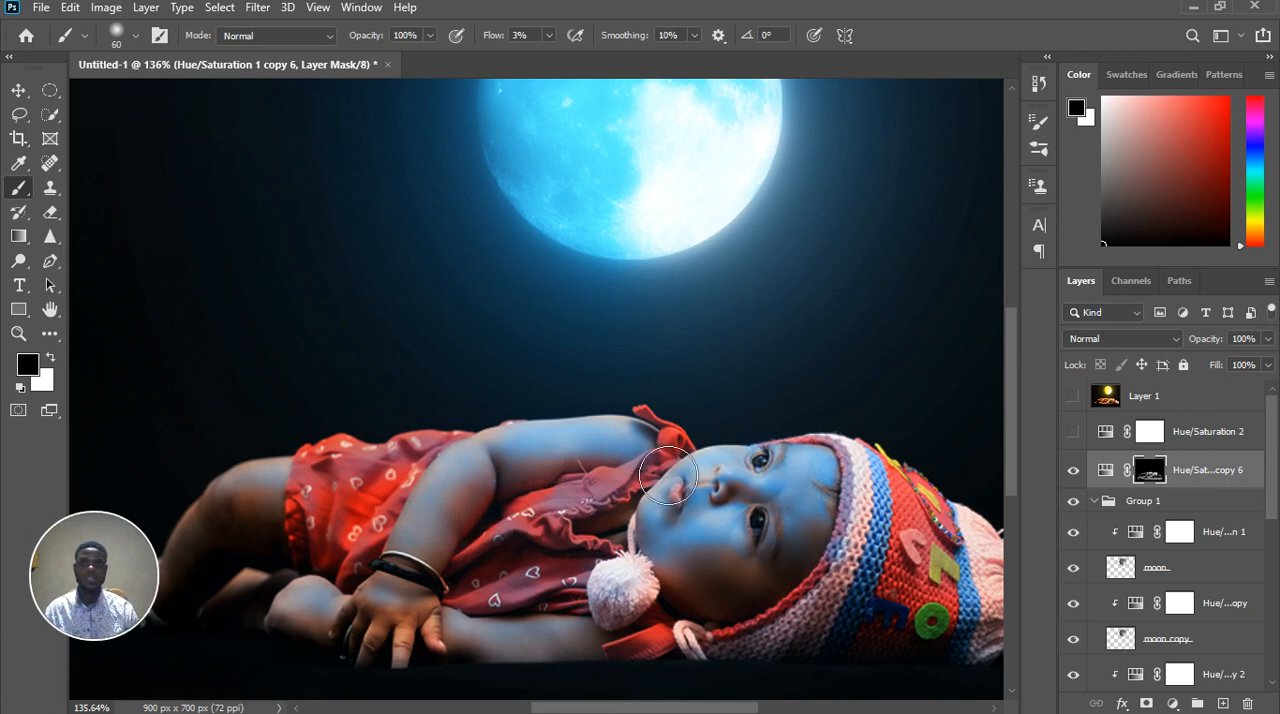
pyautogui.moveTo(470, 489); pyautogui.dragTo(459, 485)
pyautogui.scroll(-5, 459, 485)
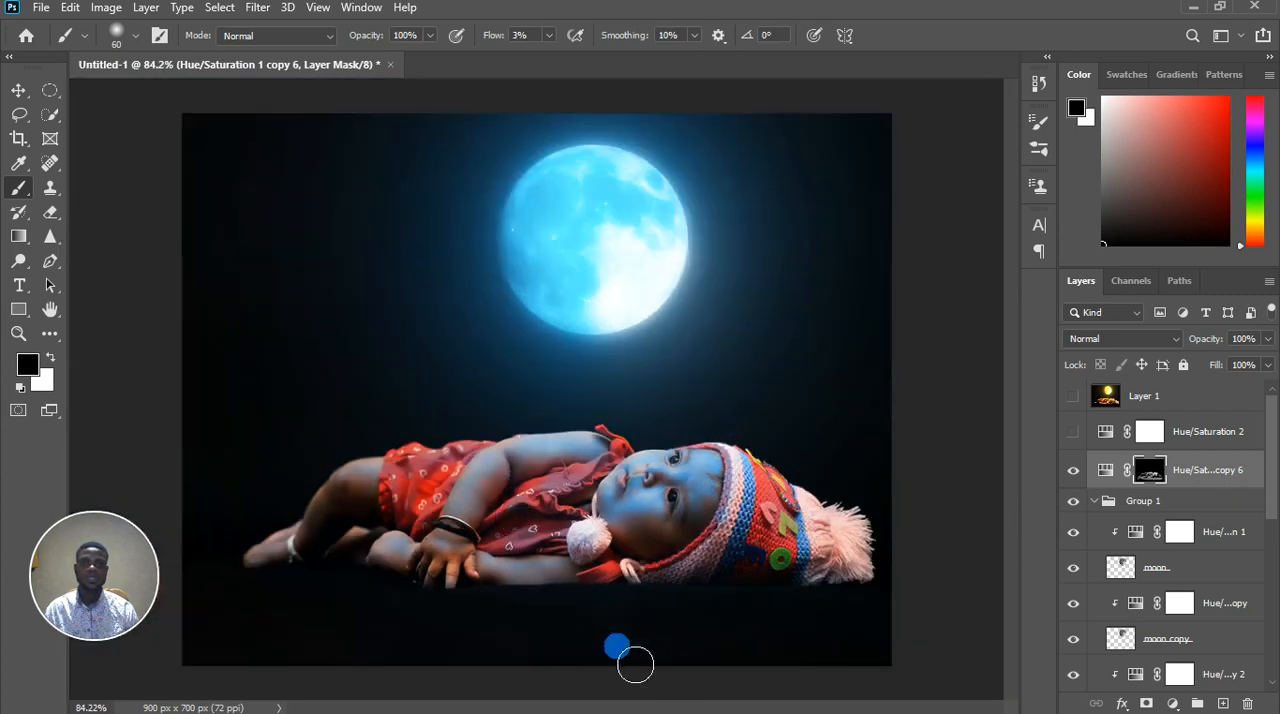
pyautogui.scroll(-1, 777, 586)
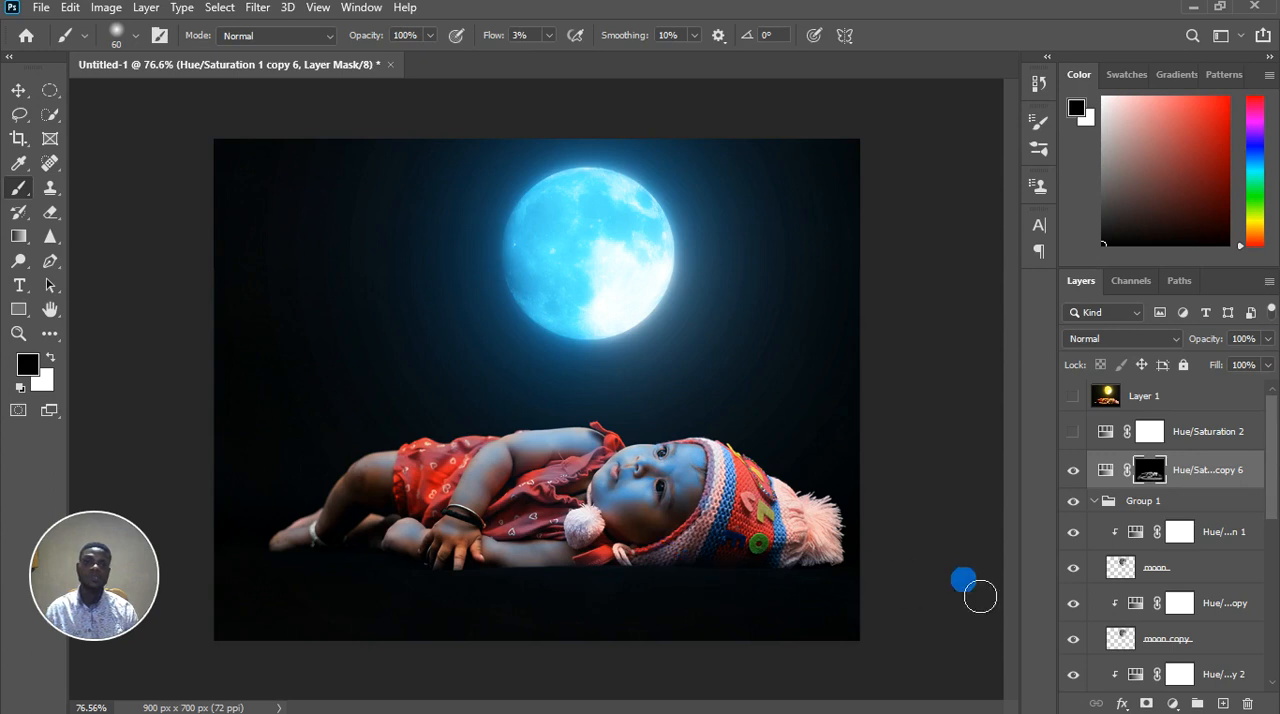
# Paint black with a size 35 brush on the Hue/Saturation 1 copy 6 mask across the shaded side of the baby's face
pyautogui.scroll(4, 690, 525)
pyautogui.scroll(2, 724, 570)
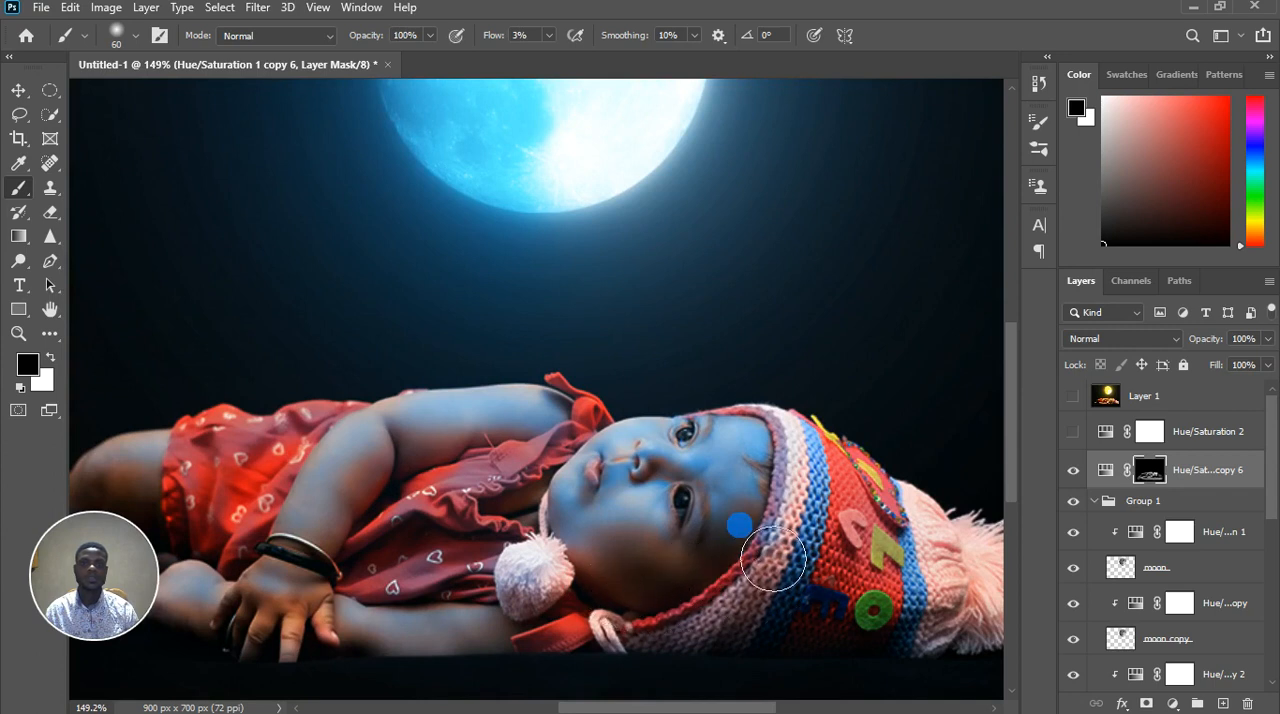
pyautogui.scroll(3, 762, 545)
pyautogui.scroll(-2, 768, 549)
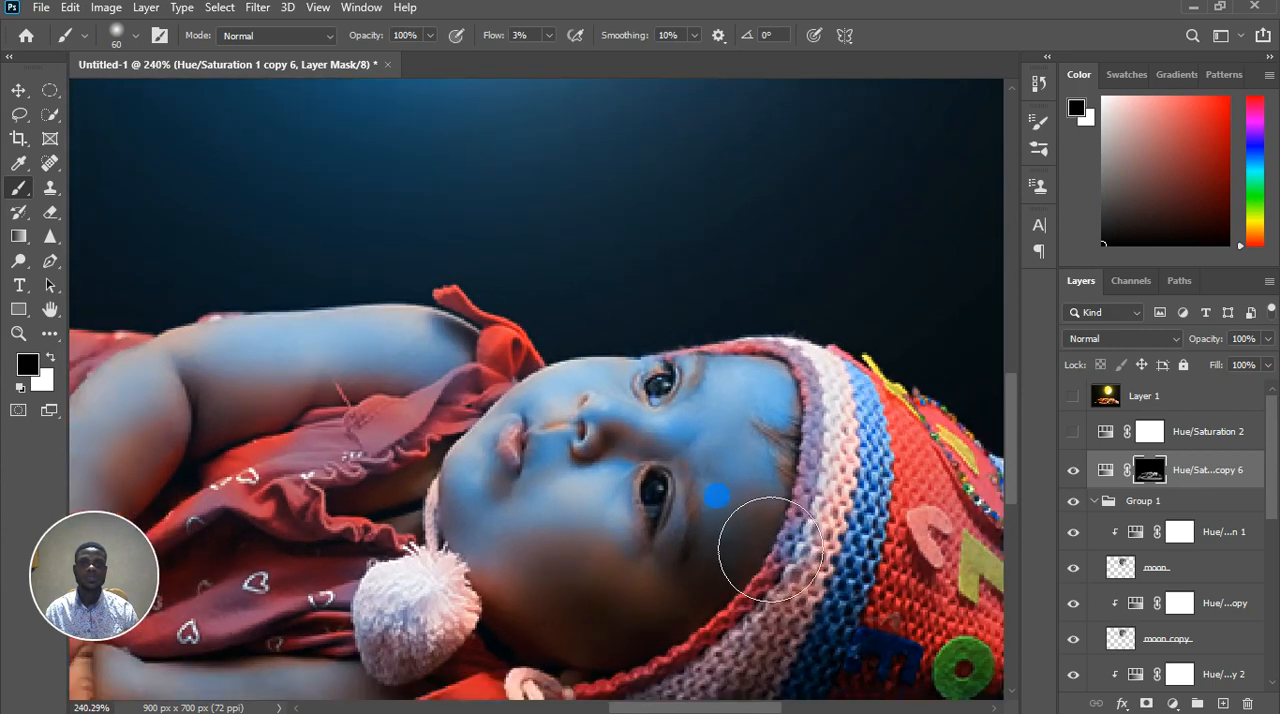
pyautogui.press('[')
pyautogui.press('[')
pyautogui.press('[')
pyautogui.press('[')
pyautogui.moveTo(755, 515)
pyautogui.mouseDown()
pyautogui.moveTo(756, 566)
pyautogui.moveTo(788, 554)
pyautogui.moveTo(769, 527)
pyautogui.moveTo(741, 549)
pyautogui.moveTo(746, 565)
pyautogui.moveTo(773, 549)
pyautogui.moveTo(749, 601)
pyautogui.moveTo(797, 567)
pyautogui.moveTo(743, 607)
pyautogui.moveTo(749, 589)
pyautogui.moveTo(698, 608)
pyautogui.moveTo(649, 580)
pyautogui.moveTo(684, 584)
pyautogui.moveTo(646, 555)
pyautogui.moveTo(544, 610)
pyautogui.moveTo(497, 559)
pyautogui.moveTo(515, 583)
pyautogui.moveTo(485, 504)
pyautogui.moveTo(510, 480)
pyautogui.moveTo(494, 511)
pyautogui.moveTo(516, 482)
pyautogui.moveTo(492, 514)
pyautogui.moveTo(499, 543)
pyautogui.moveTo(522, 471)
pyautogui.moveTo(503, 521)
pyautogui.moveTo(516, 563)
pyautogui.moveTo(608, 568)
pyautogui.moveTo(597, 497)
pyautogui.moveTo(603, 554)
pyautogui.mouseUp()
# Switch the brush to white and reduce it to size 8 for detailed mask painting around the baby's nose
pyautogui.press('x')
pyautogui.scroll(-6, 597, 549)
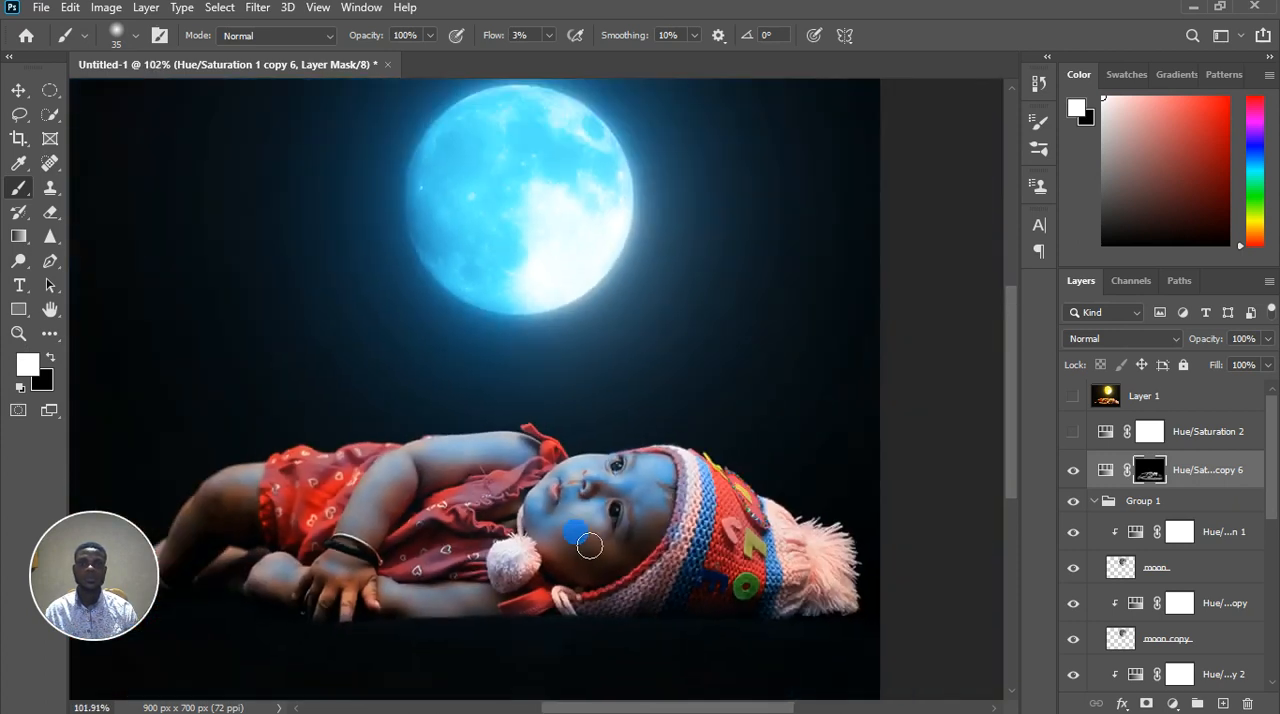
pyautogui.scroll(6, 565, 472)
pyautogui.press('[')
pyautogui.press('[')
pyautogui.press('[')
pyautogui.press('[')
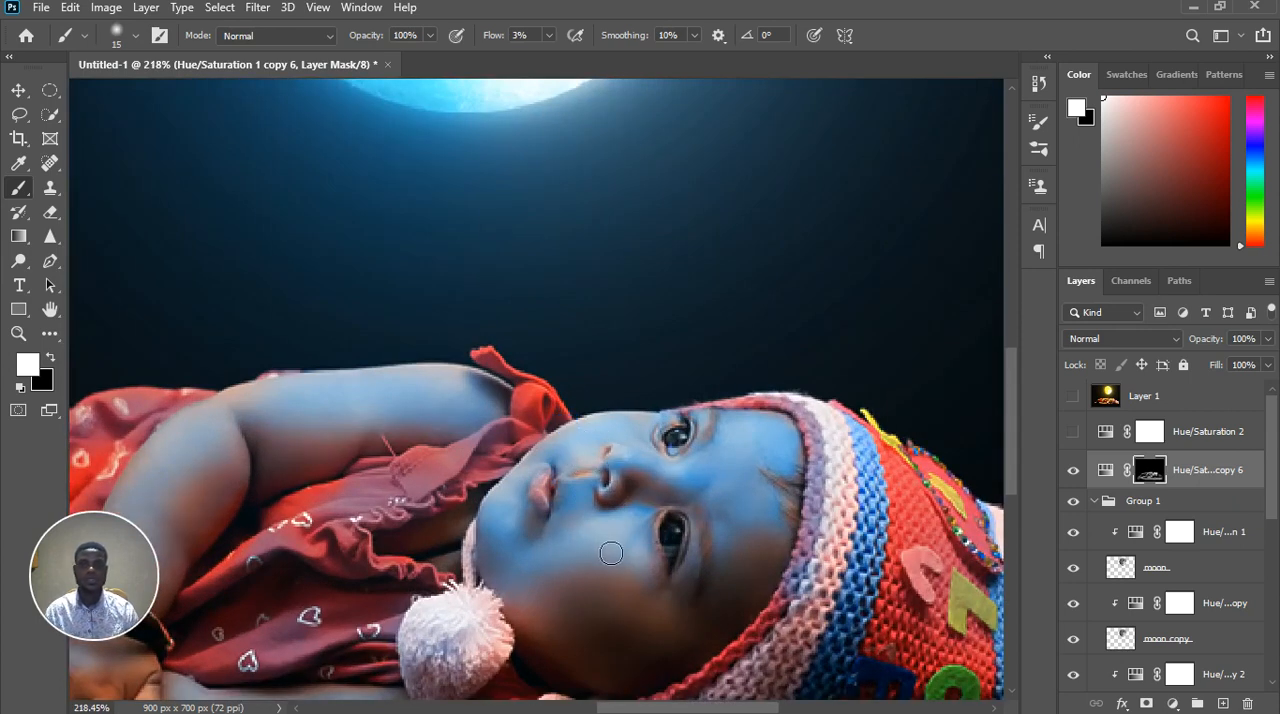
pyautogui.scroll(4, 586, 491)
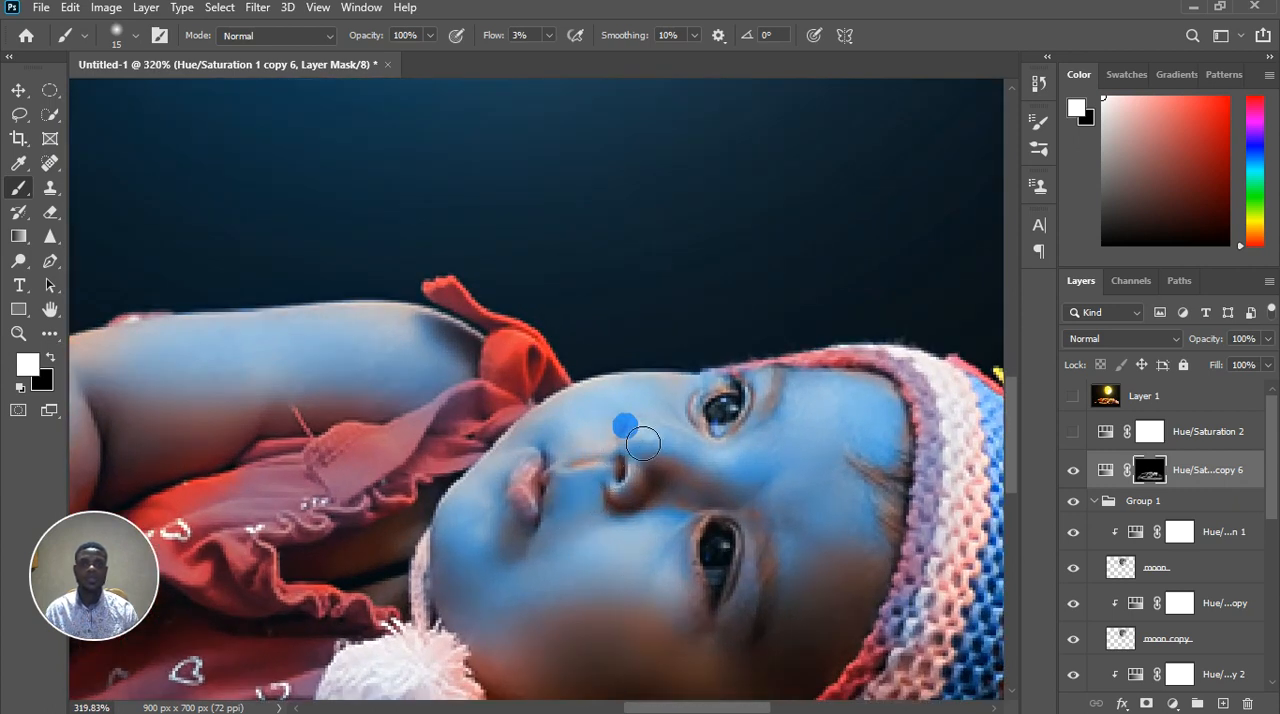
pyautogui.press('[')
pyautogui.press('[')
pyautogui.press('[')
pyautogui.scroll(2, 625, 444)
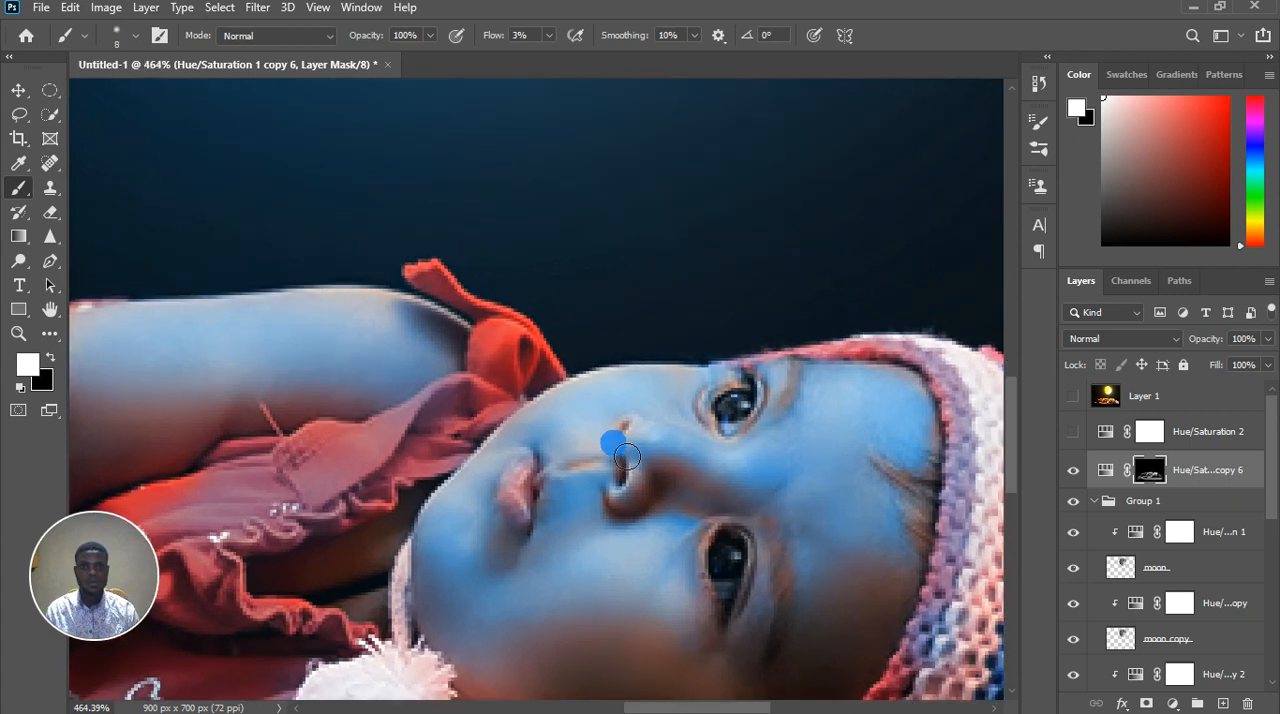
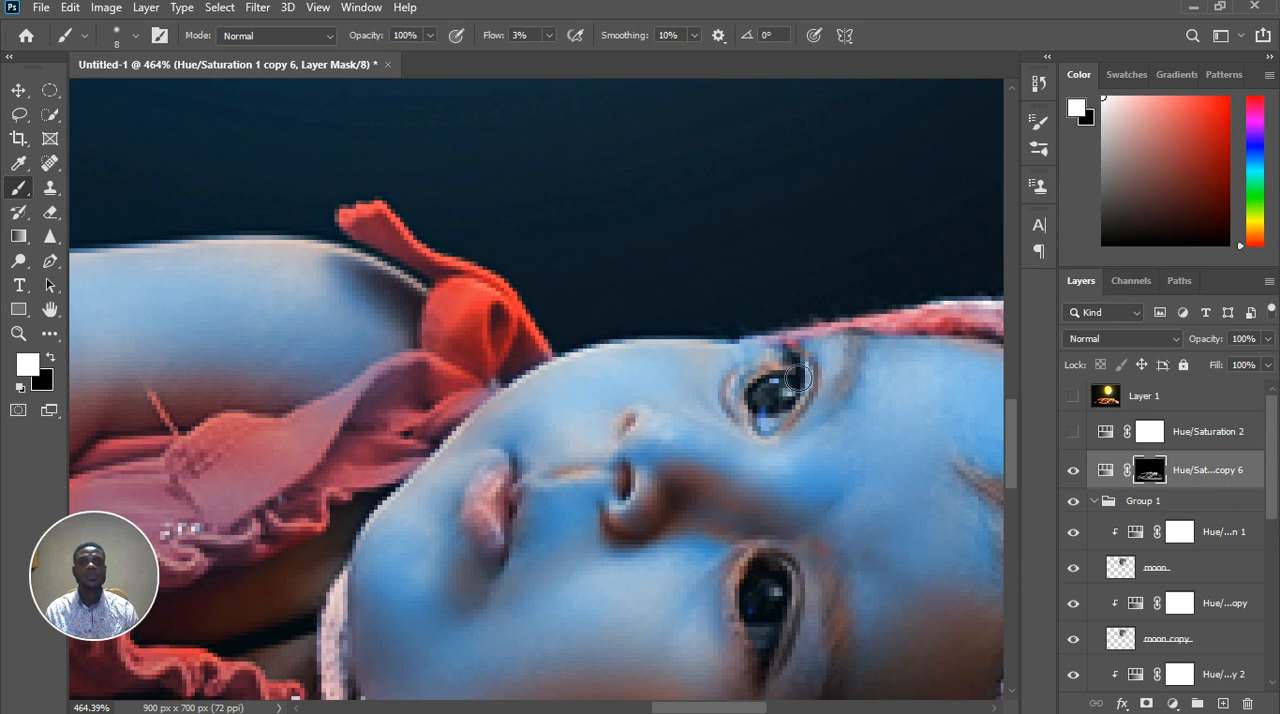
# Paint black with a size 25 brush on the Hue/Saturation 1 copy 6 mask over the shaded cheek below the baby's eye
pyautogui.scroll(-2, 772, 455)
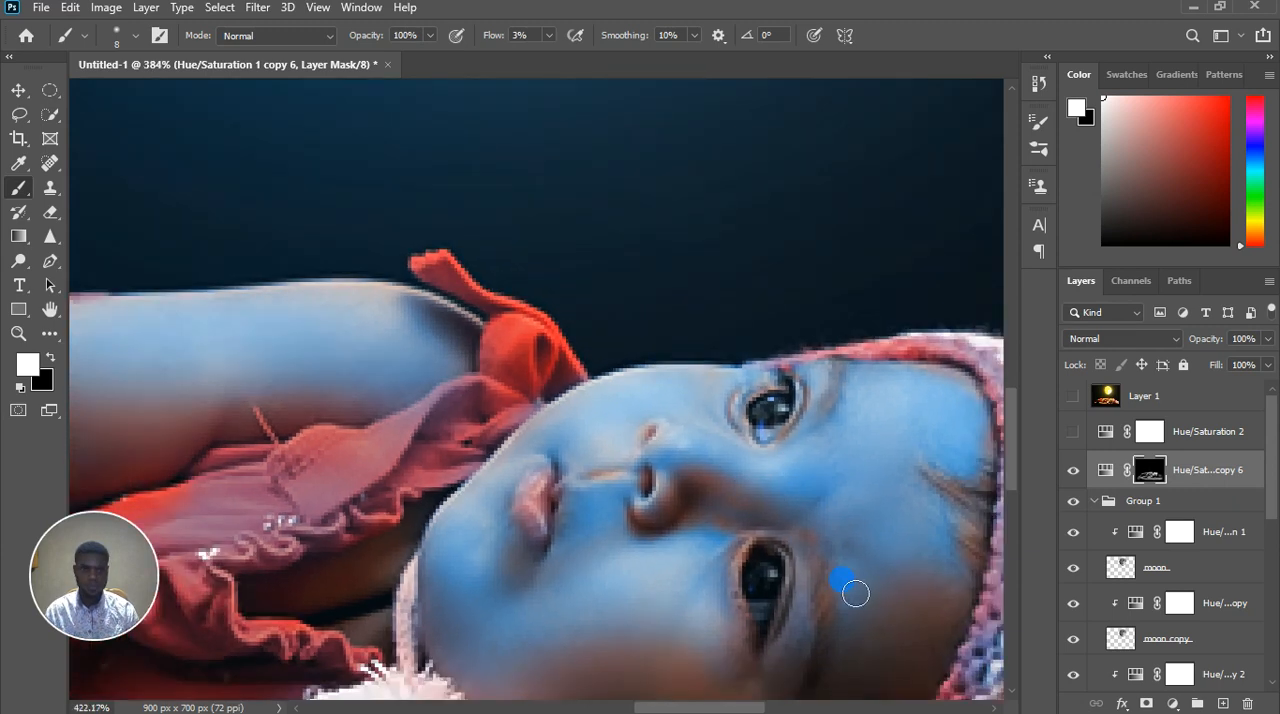
pyautogui.scroll(4, 851, 591)
pyautogui.scroll(-3, 792, 551)
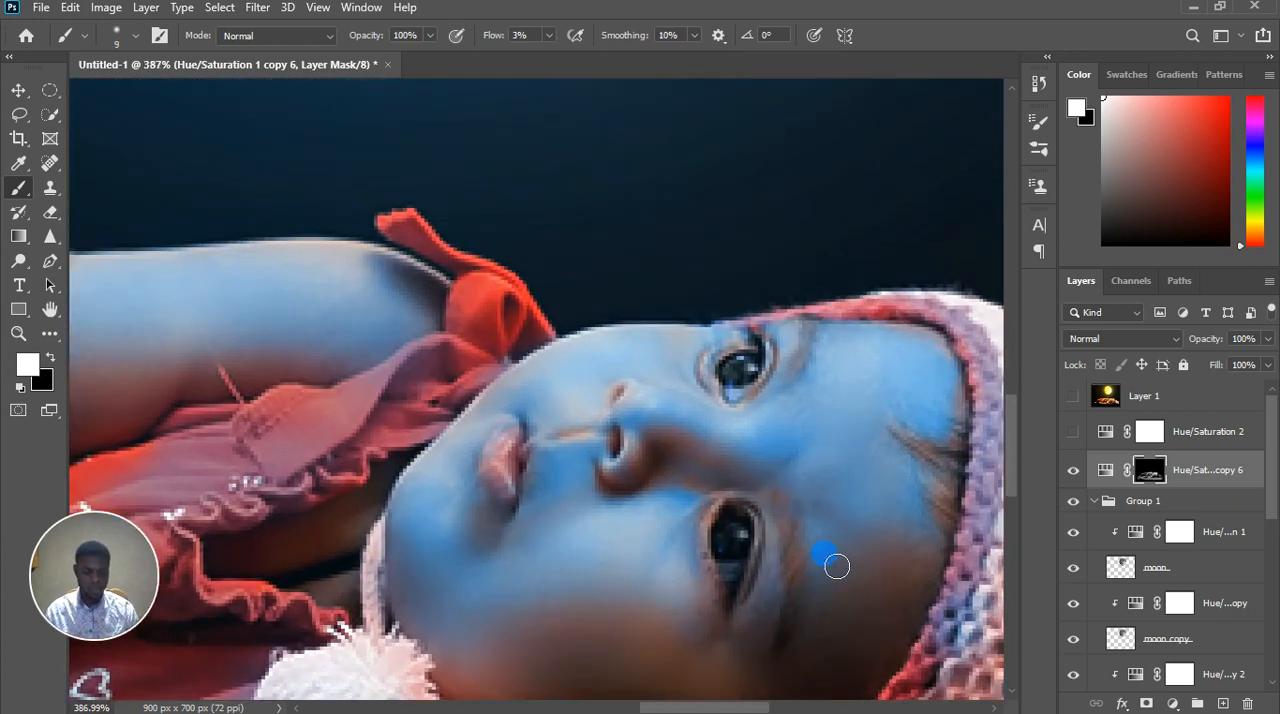
pyautogui.press(']')
pyautogui.press(']')
pyautogui.press(']')
pyautogui.press(']')
pyautogui.press(']')
pyautogui.press('x')
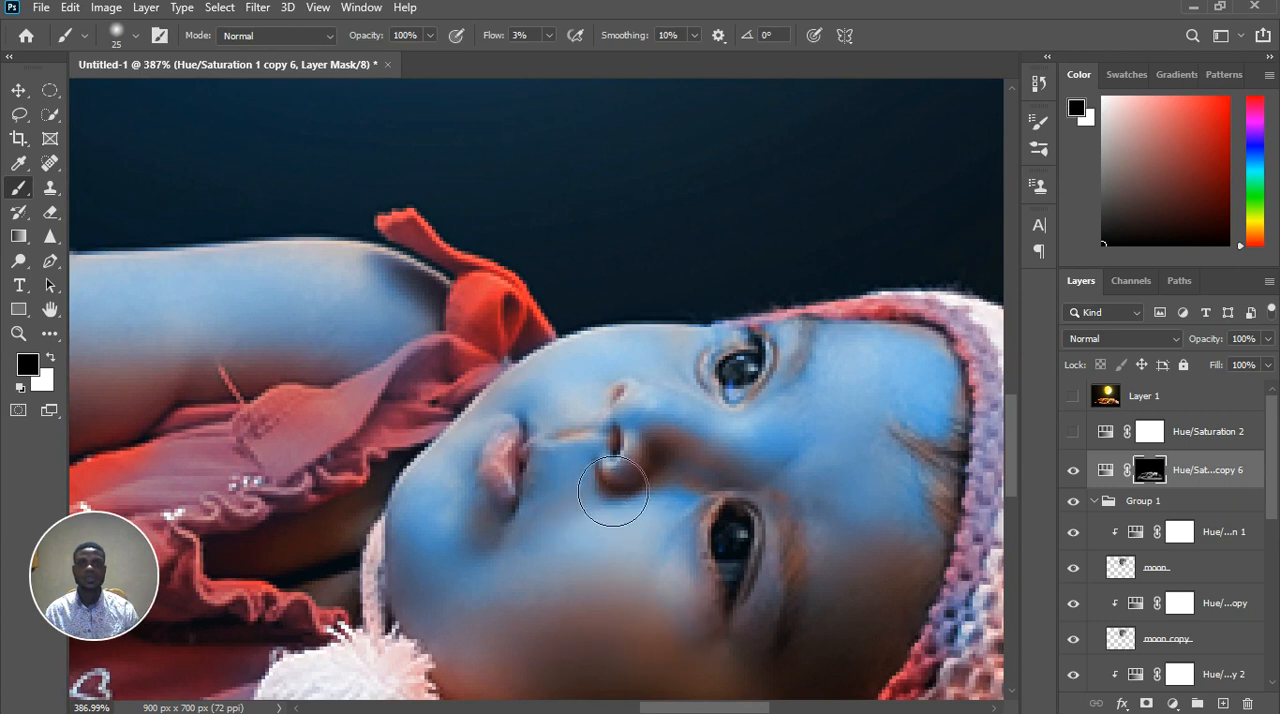
pyautogui.click(685, 617)
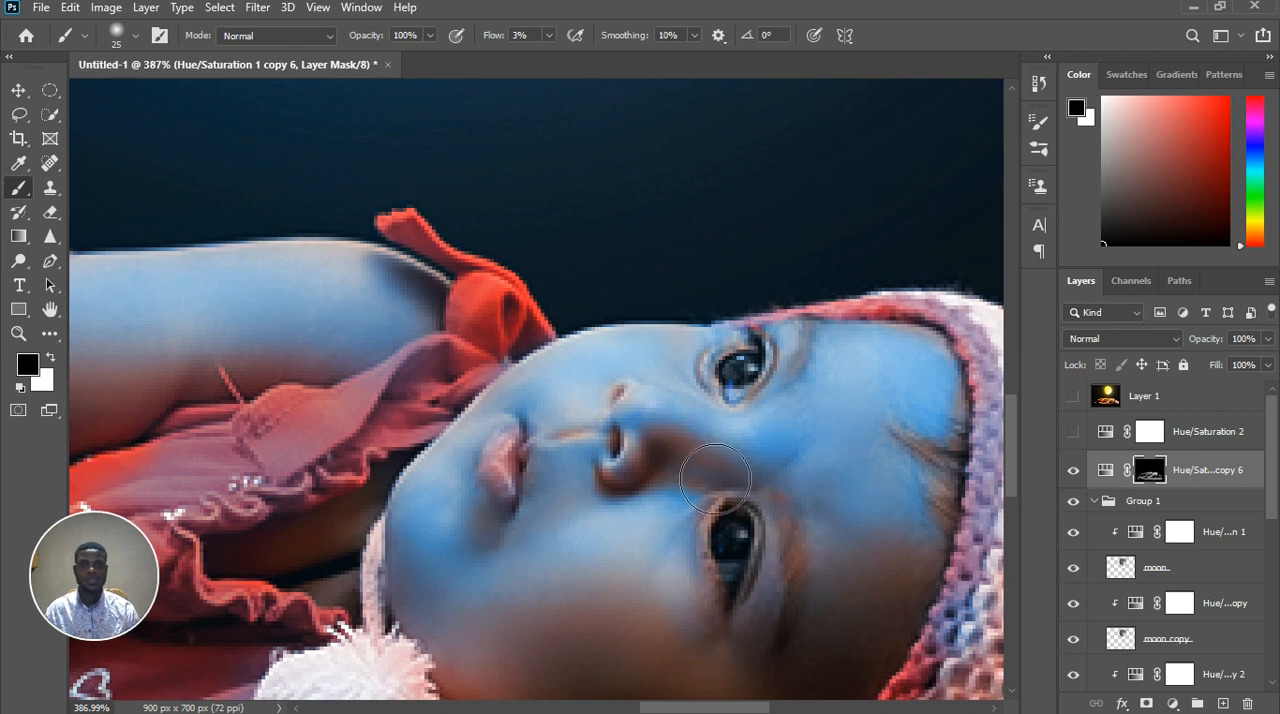
# Reduce the brush to size 9 and paint white on the mask between the baby's nose bridge and forehead
pyautogui.press('[')
pyautogui.press('[')
pyautogui.press('[')
pyautogui.press('[')
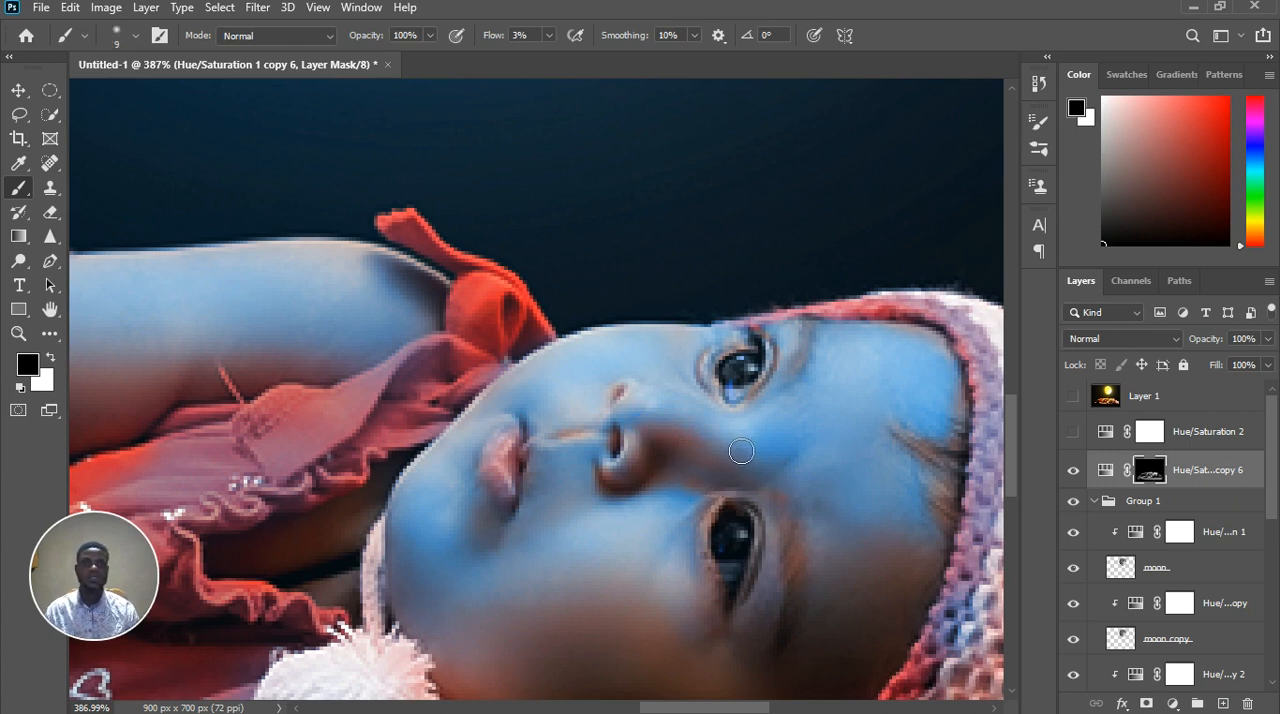
pyautogui.press('x')
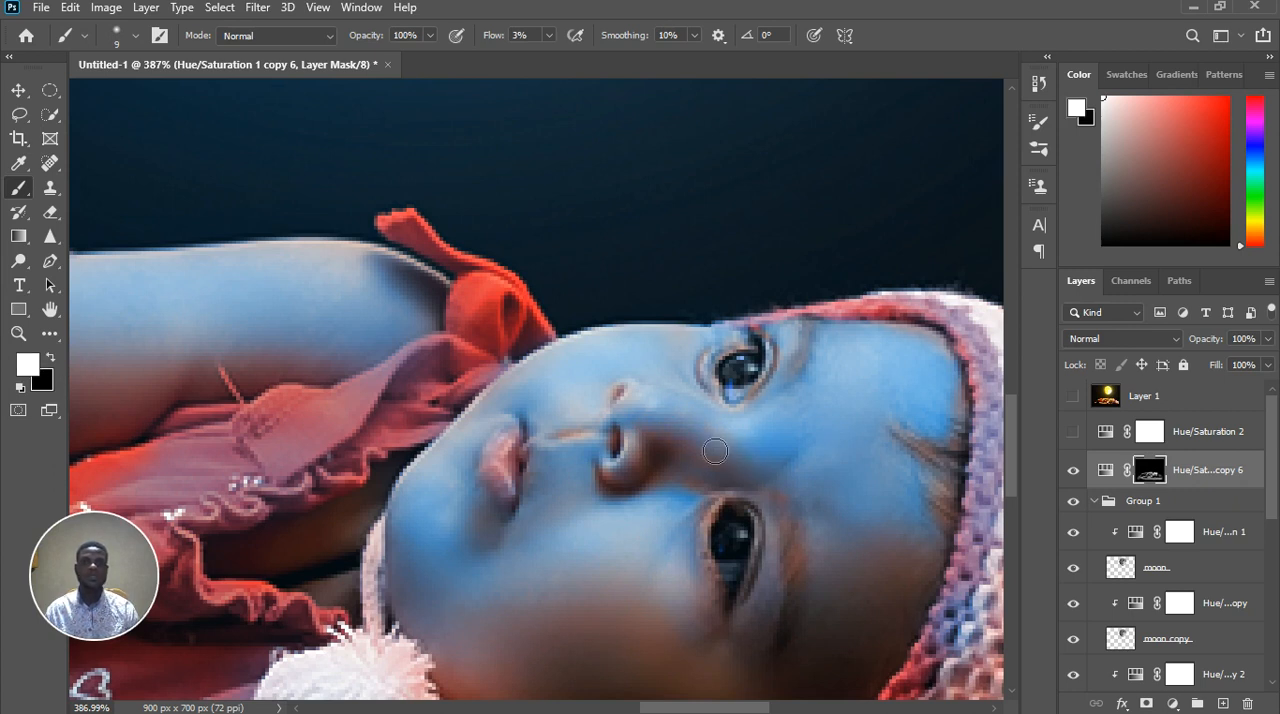
pyautogui.moveTo(784, 444); pyautogui.dragTo(797, 458)
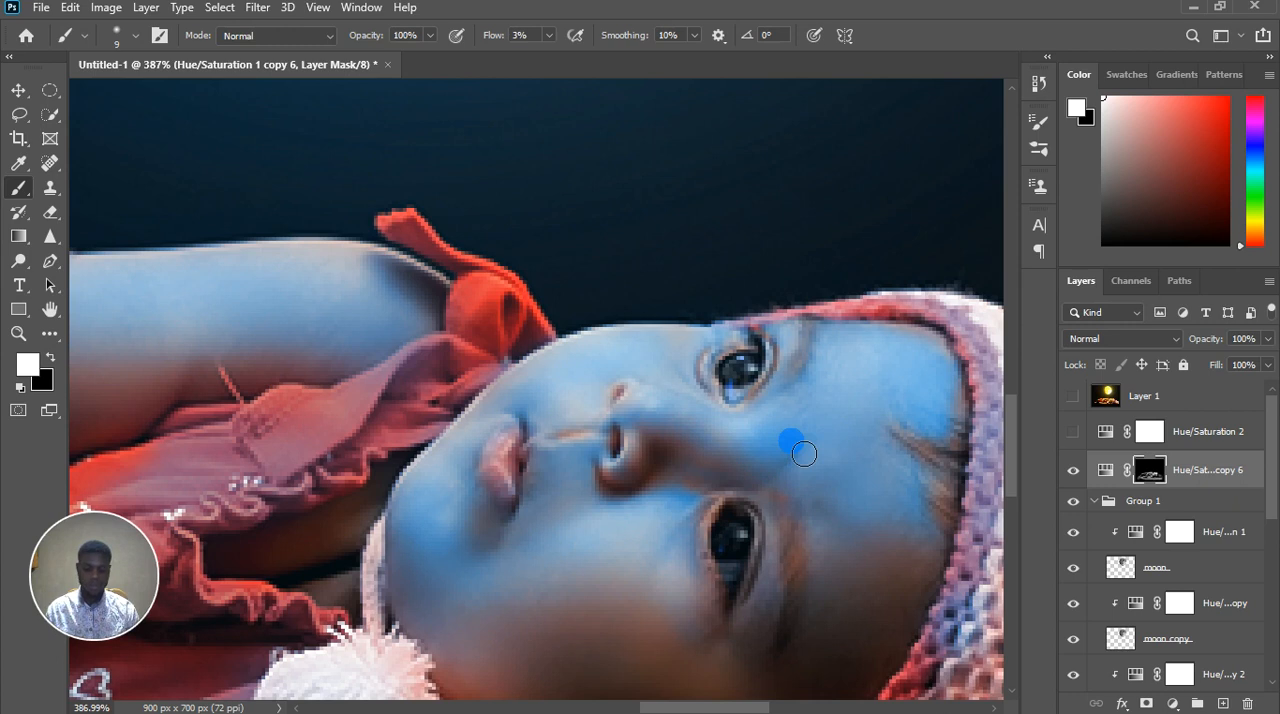
# Paint black with a size 25 brush on the mask across the baby's brow and the forehead edge near the hat
pyautogui.press(']')
pyautogui.press(']')
pyautogui.press(']')
pyautogui.press(']')
pyautogui.press('x')
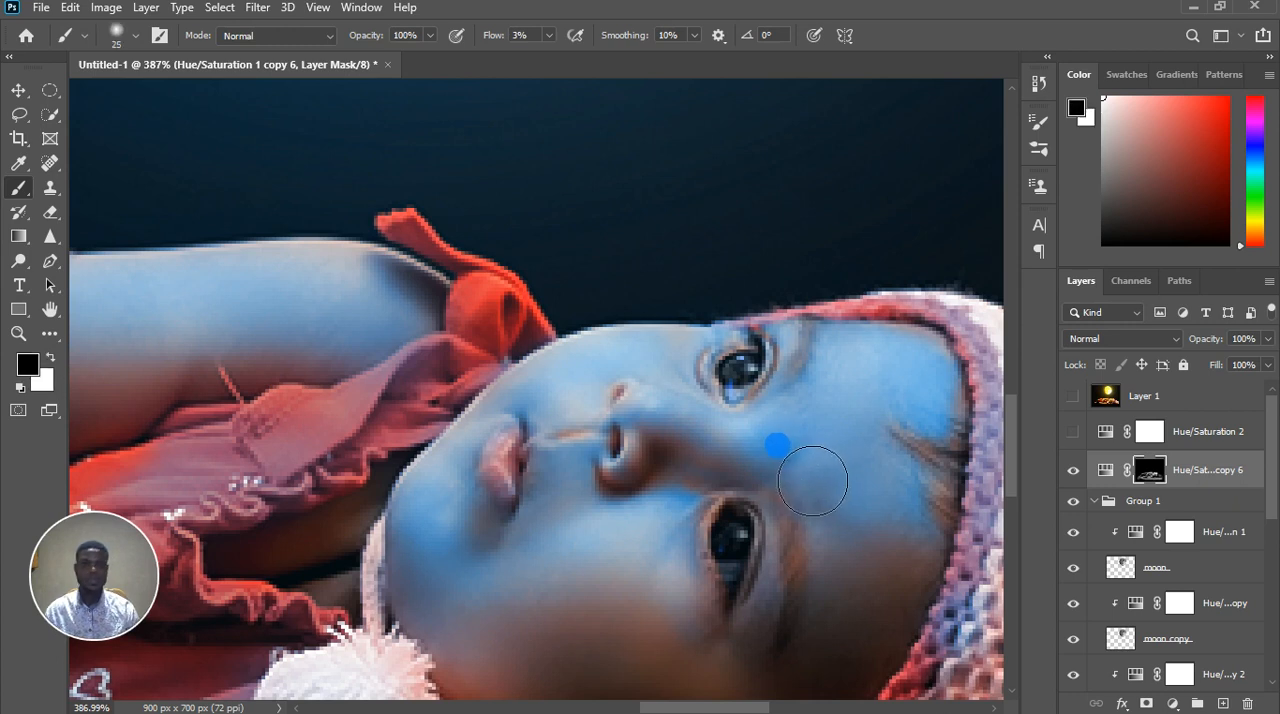
pyautogui.moveTo(813, 481)
pyautogui.mouseDown()
pyautogui.moveTo(832, 468)
pyautogui.moveTo(799, 496)
pyautogui.moveTo(841, 534)
pyautogui.mouseUp()
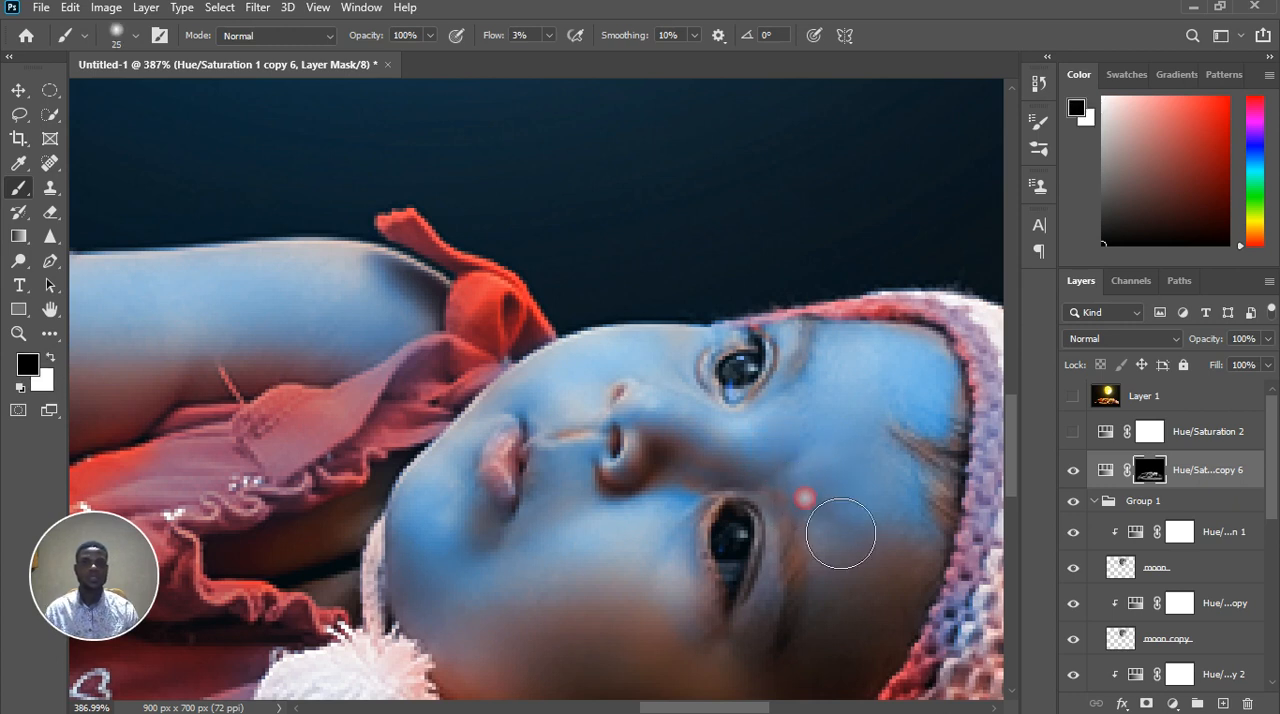
pyautogui.moveTo(929, 480)
pyautogui.mouseDown()
pyautogui.moveTo(990, 412)
pyautogui.moveTo(912, 416)
pyautogui.moveTo(964, 415)
pyautogui.moveTo(971, 380)
pyautogui.moveTo(958, 387)
pyautogui.moveTo(953, 435)
pyautogui.moveTo(965, 444)
pyautogui.moveTo(933, 498)
pyautogui.moveTo(918, 585)
pyautogui.moveTo(936, 541)
pyautogui.moveTo(969, 517)
pyautogui.moveTo(961, 570)
pyautogui.moveTo(973, 576)
pyautogui.moveTo(965, 515)
pyautogui.moveTo(987, 479)
pyautogui.moveTo(981, 374)
pyautogui.moveTo(979, 500)
pyautogui.mouseUp()
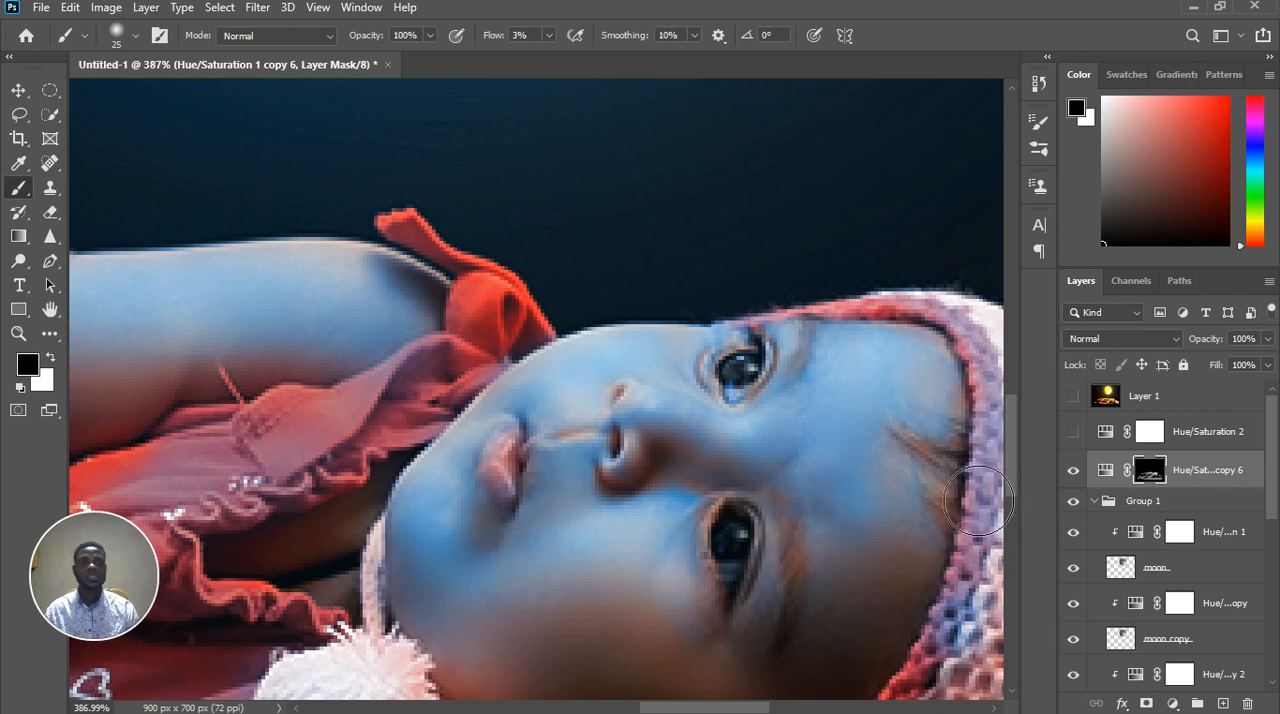
# Blend the blue light on the forehead beside the hat, alternating white and black with the size 25 brush on the mask
pyautogui.scroll(-5, 681, 555)
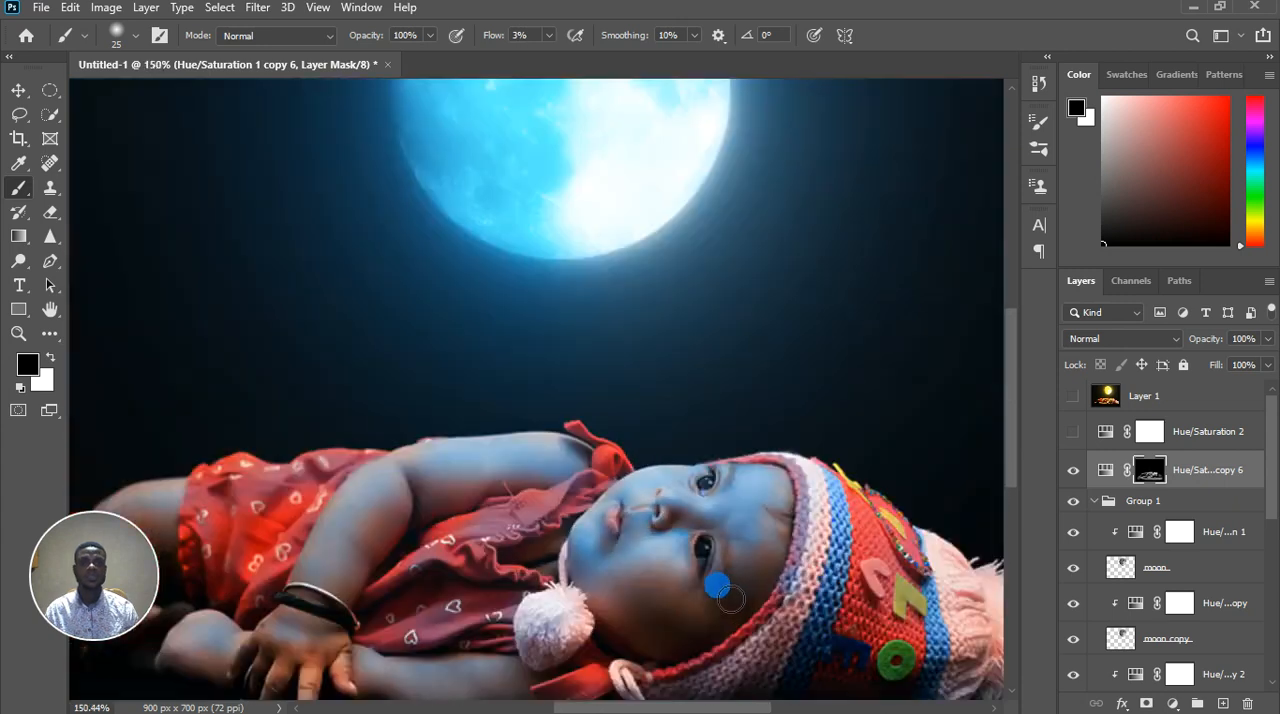
pyautogui.scroll(2, 783, 580)
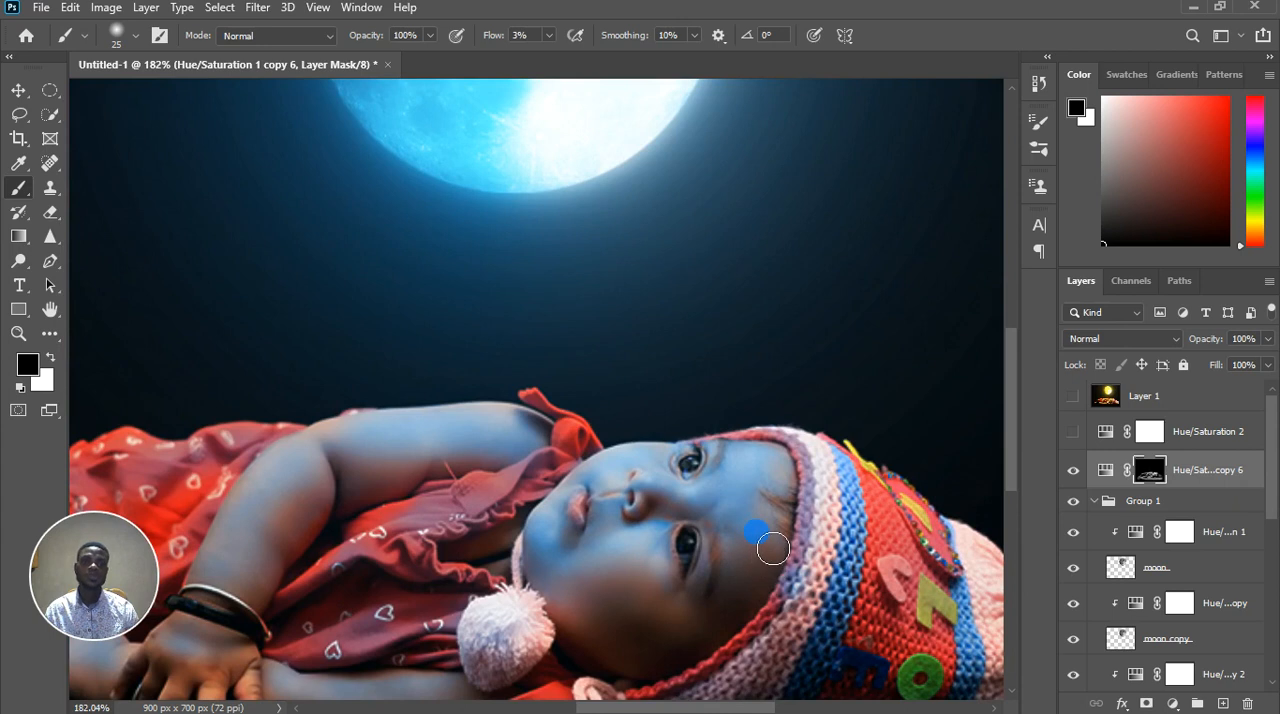
pyautogui.press('x')
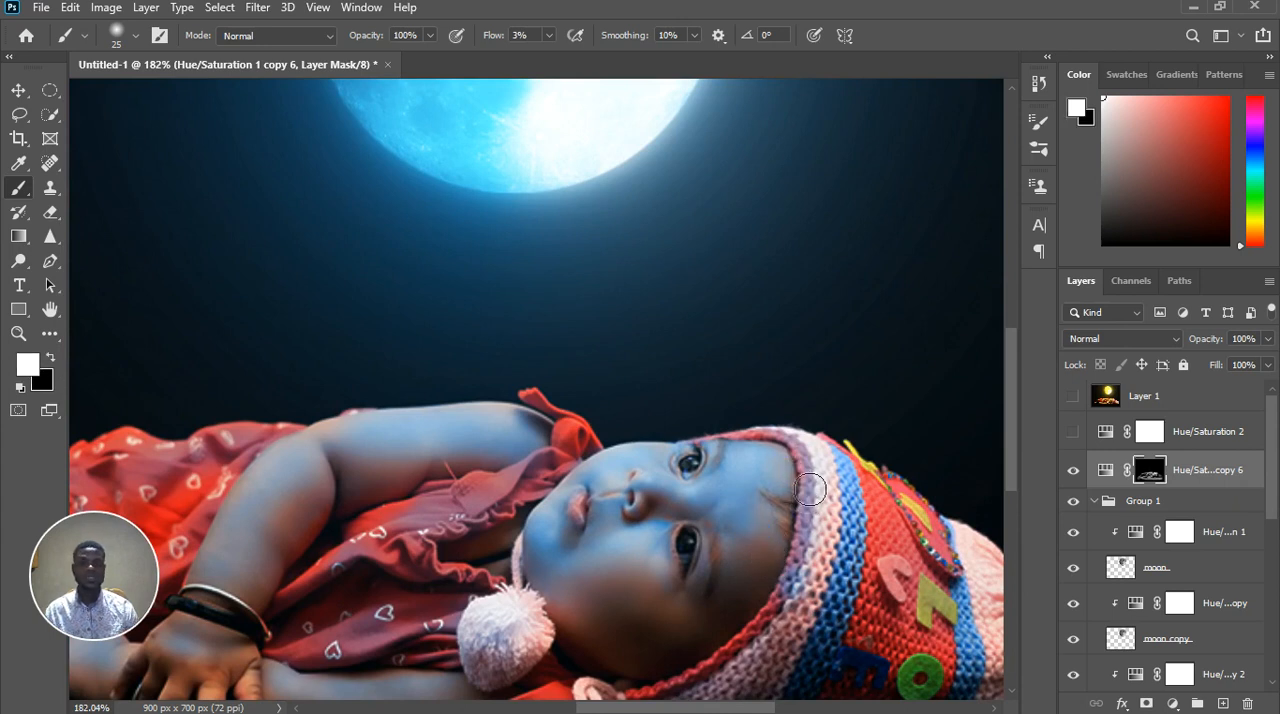
pyautogui.click(776, 505)
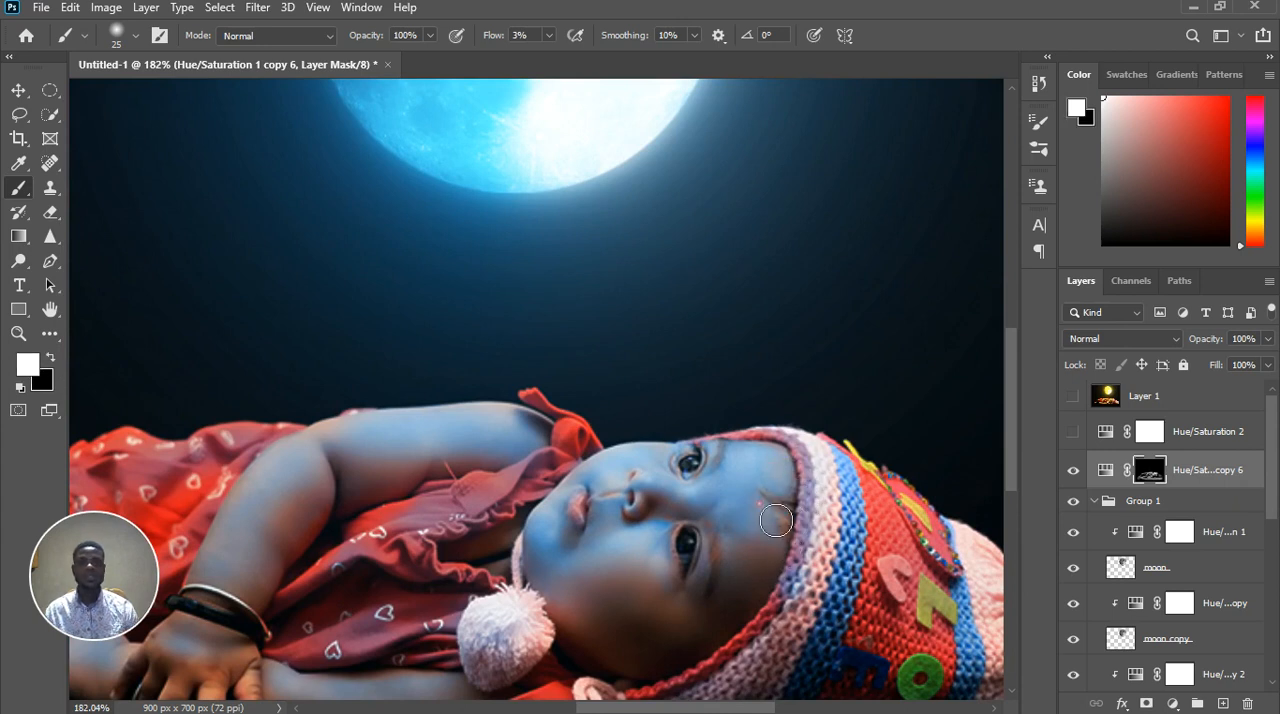
pyautogui.press('x')
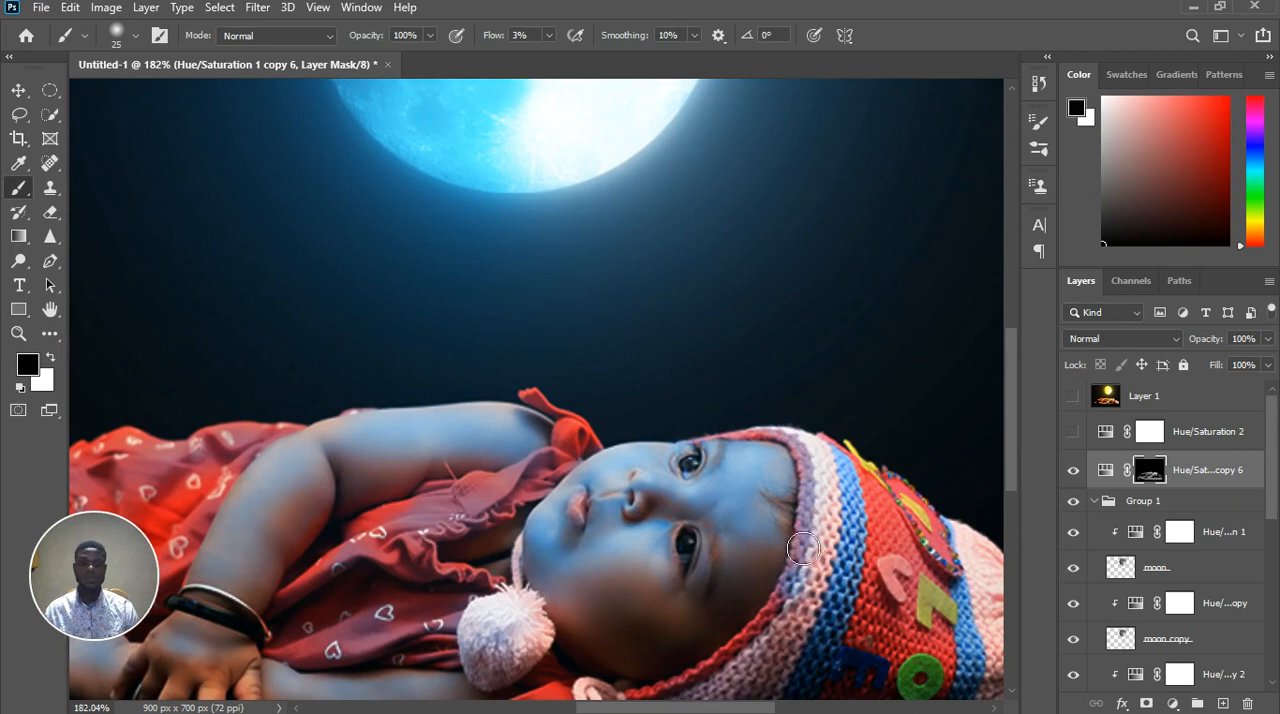
pyautogui.press('x')
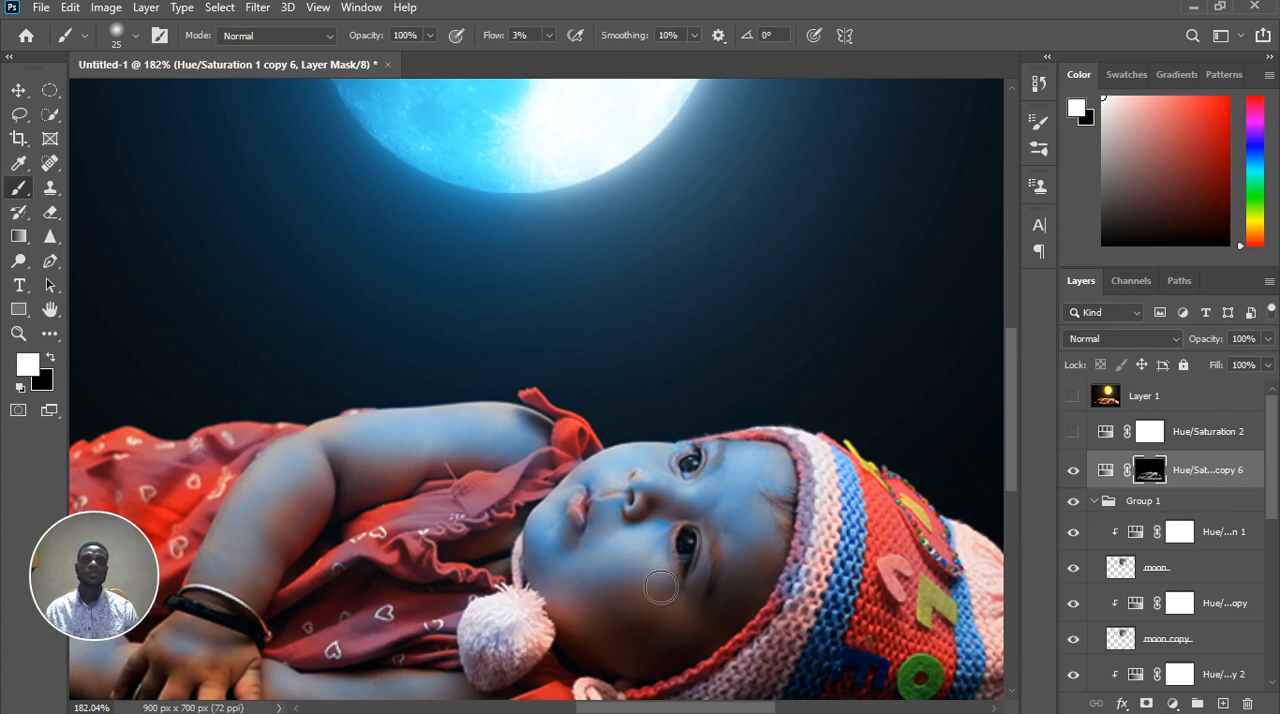
# Paint white with the size 25 brush on the mask over the baby's upper arm and the red shoulder bow
pyautogui.hotkey('ctrl', '0')
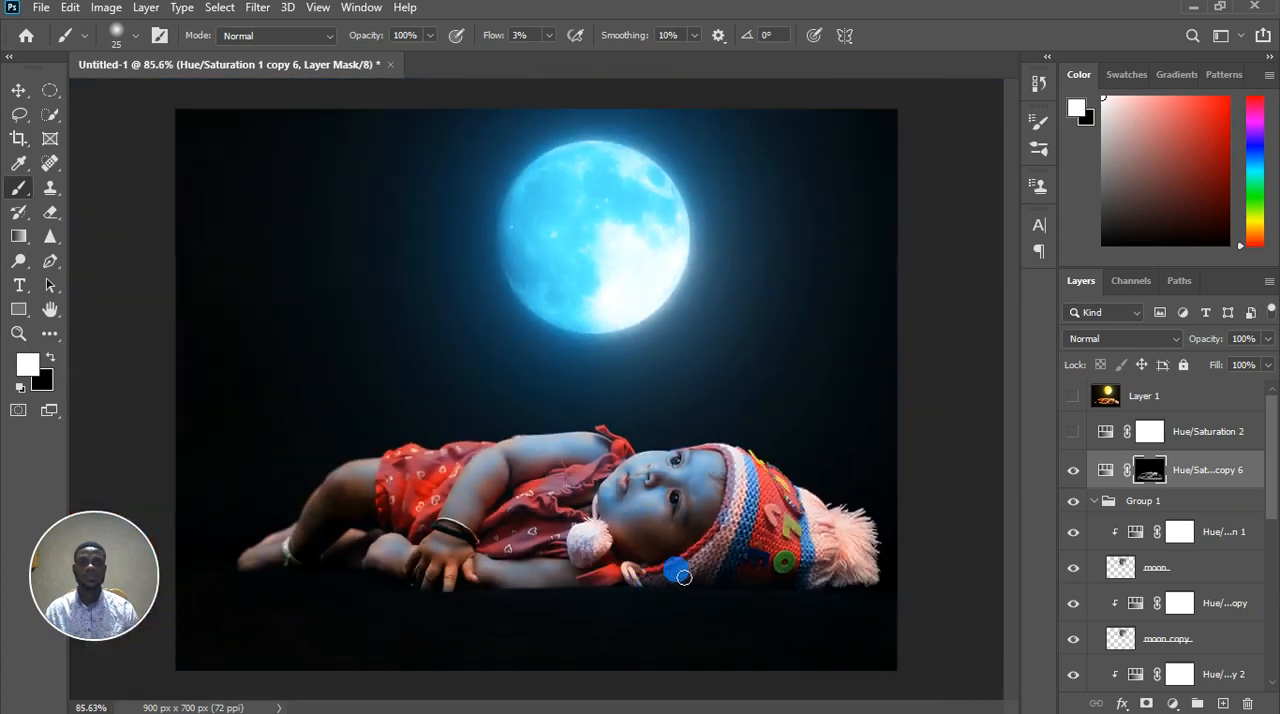
pyautogui.scroll(2, 557, 449)
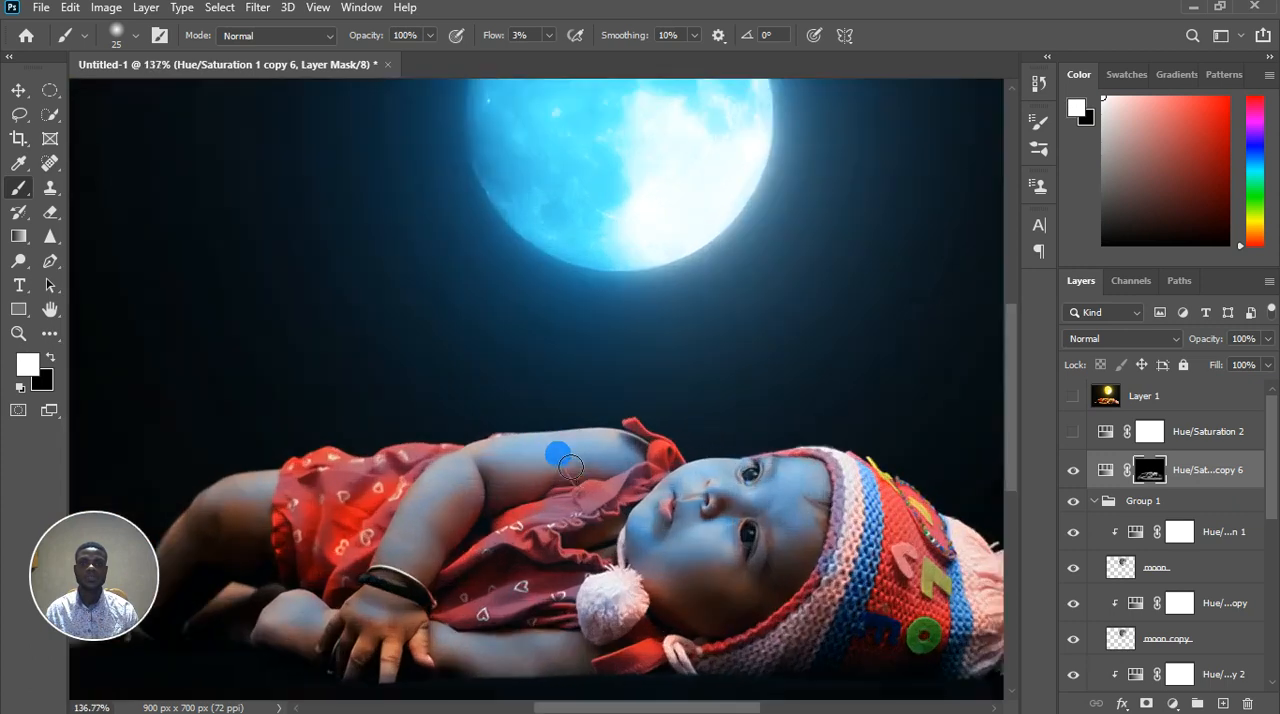
pyautogui.moveTo(532, 466); pyautogui.dragTo(605, 446)
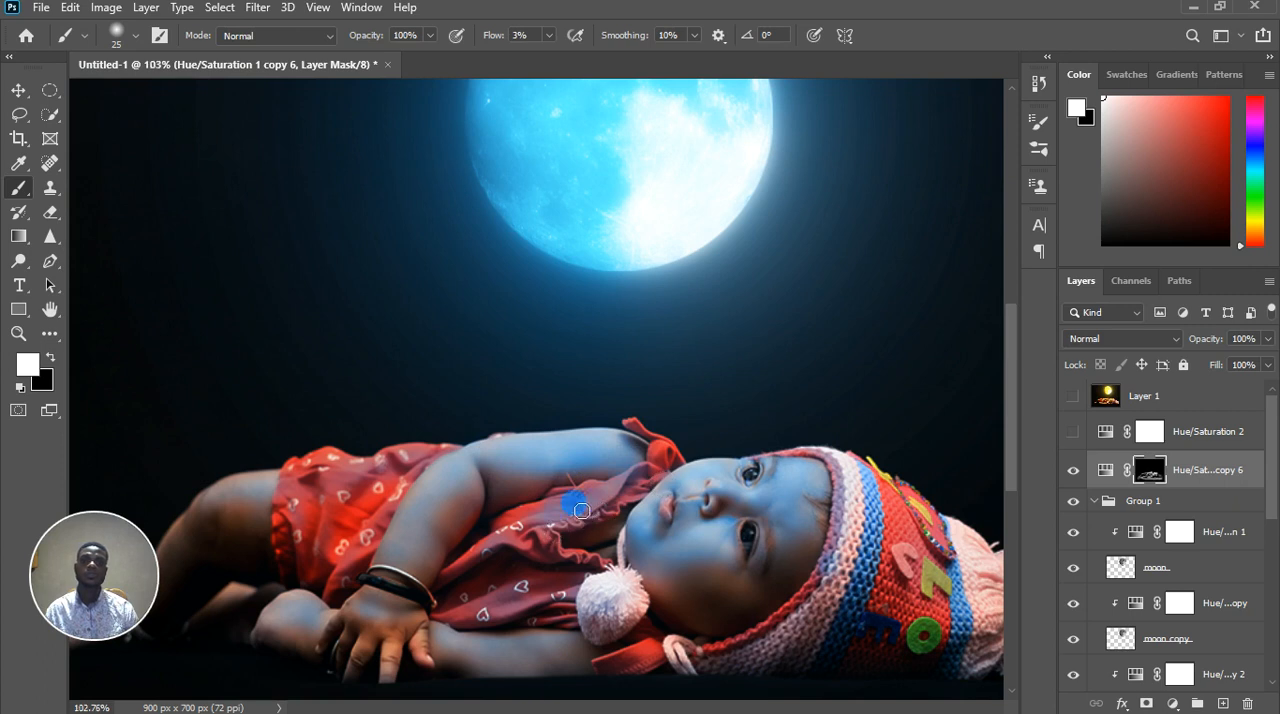
pyautogui.scroll(-2, 575, 524)
pyautogui.scroll(2, 595, 490)
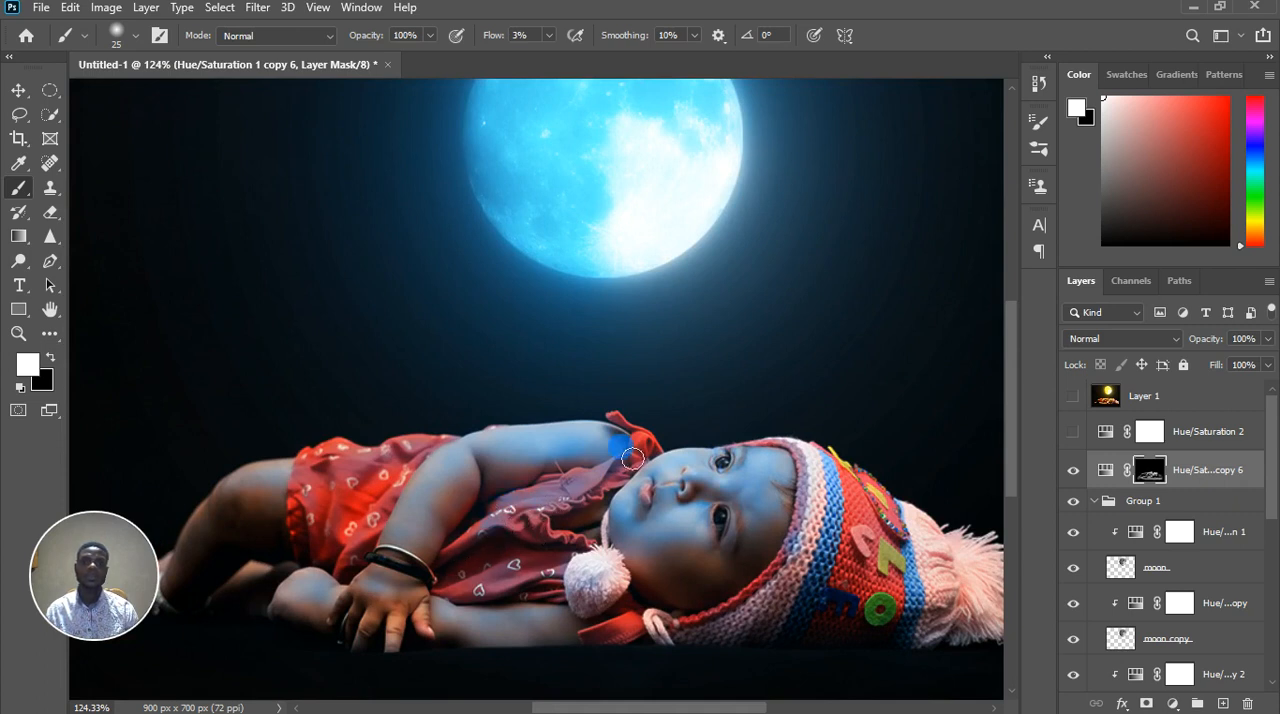
pyautogui.moveTo(632, 458); pyautogui.dragTo(649, 449)
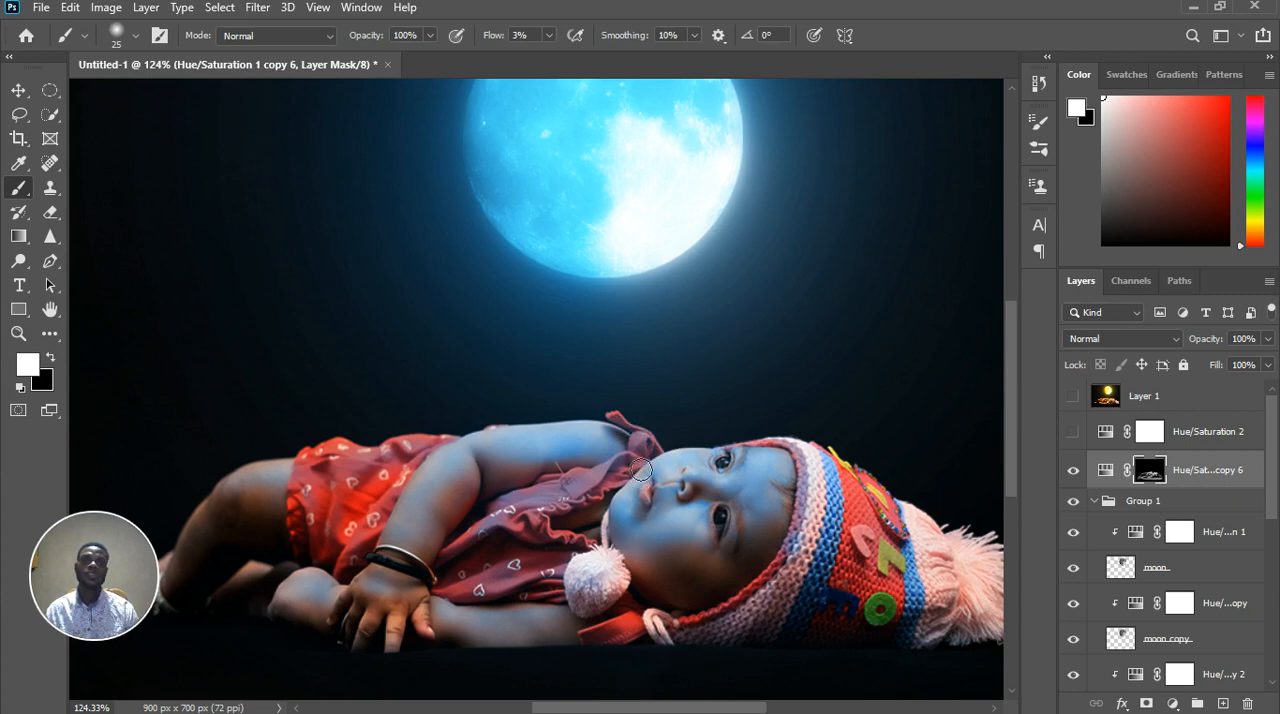
# Paint black on the mask over the shadow between the shoulder and the bow, reducing the brush from 25 to 10
pyautogui.scroll(-5, 636, 484)
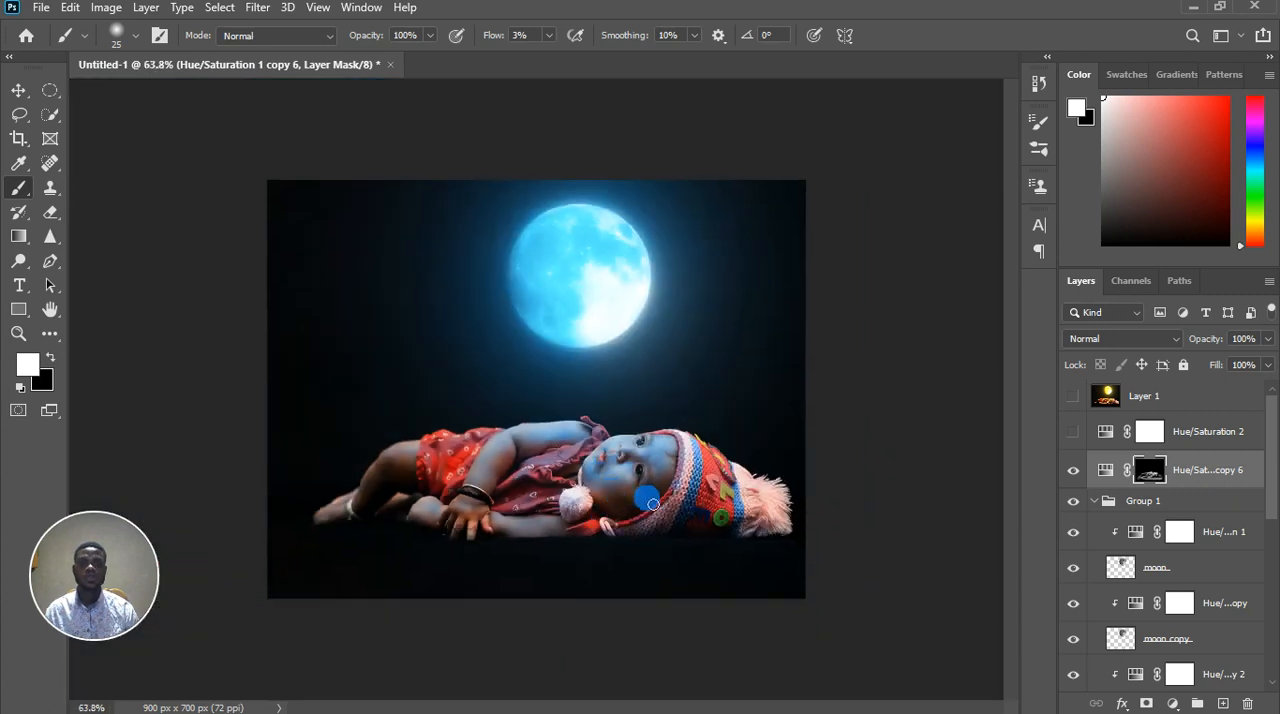
pyautogui.scroll(5, 561, 505)
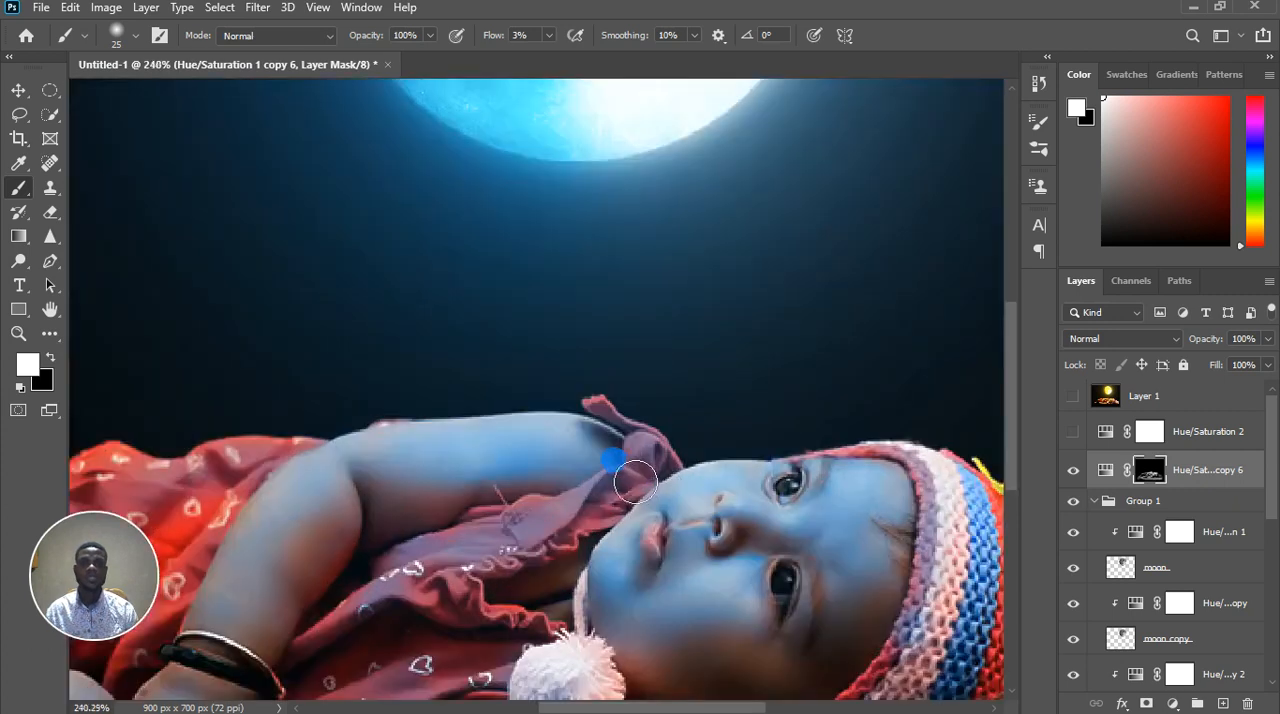
pyautogui.press('x')
pyautogui.moveTo(622, 469); pyautogui.dragTo(626, 461)
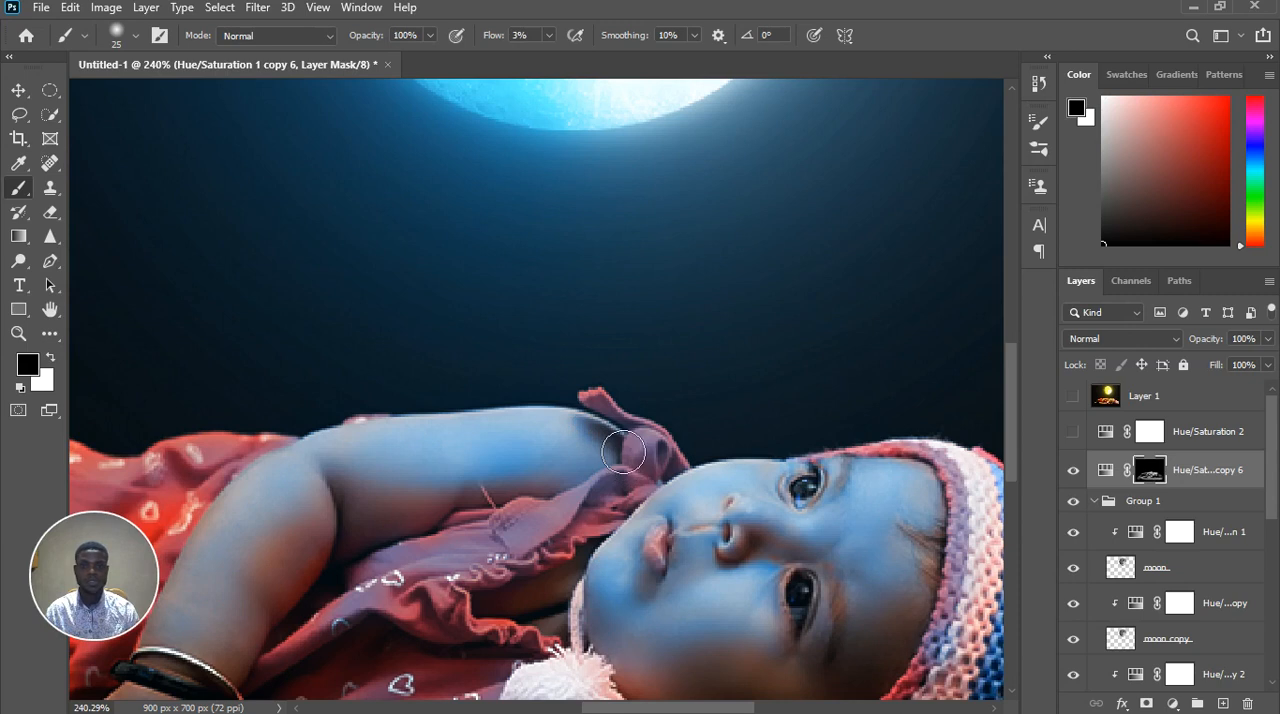
pyautogui.press('[')
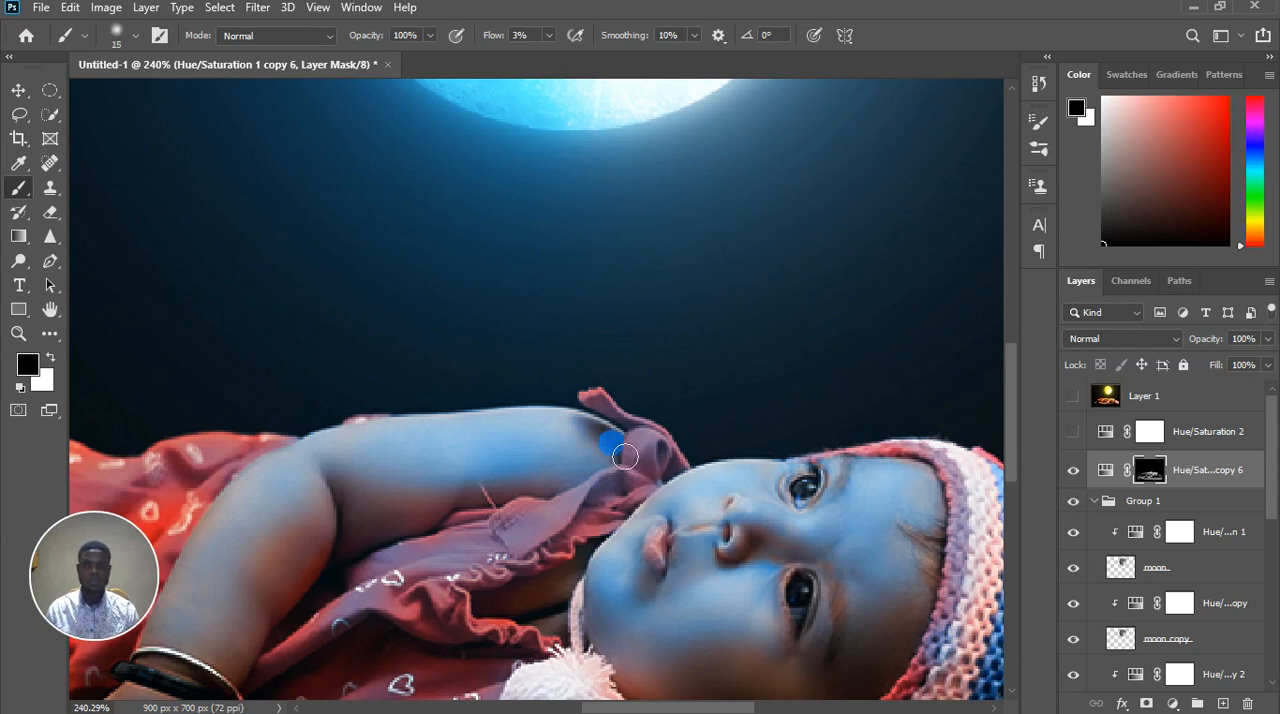
pyautogui.moveTo(620, 452)
pyautogui.mouseDown()
pyautogui.moveTo(618, 465)
pyautogui.moveTo(601, 438)
pyautogui.mouseUp()
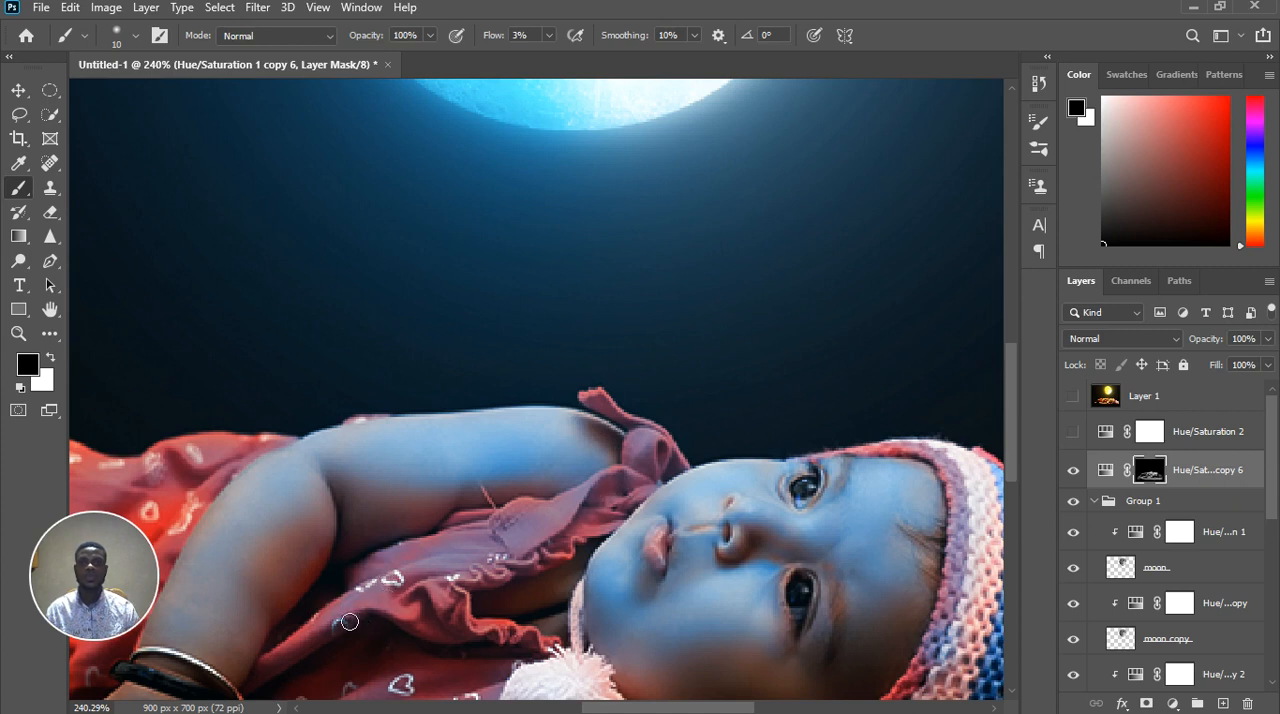
# Paint white with a size 30 brush on the mask over the baby's thigh, and tone down its shaded side with black
pyautogui.scroll(-3, 471, 585)
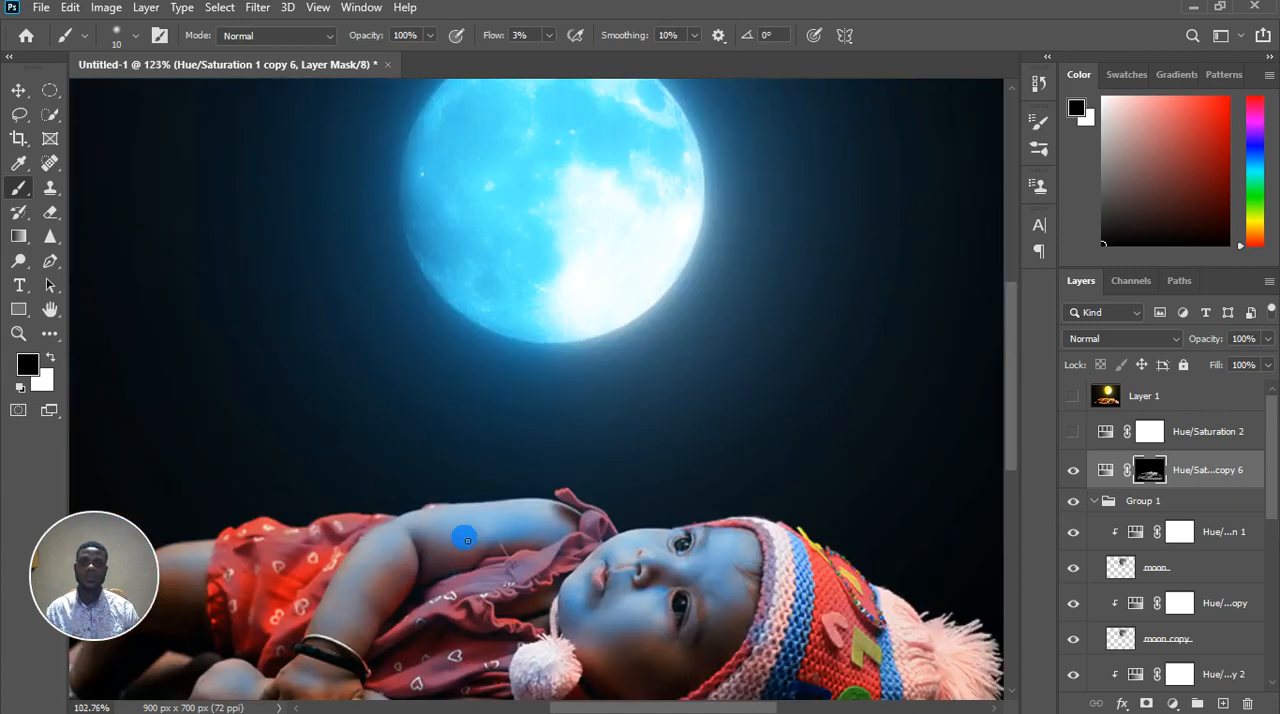
pyautogui.scroll(-3, 455, 560)
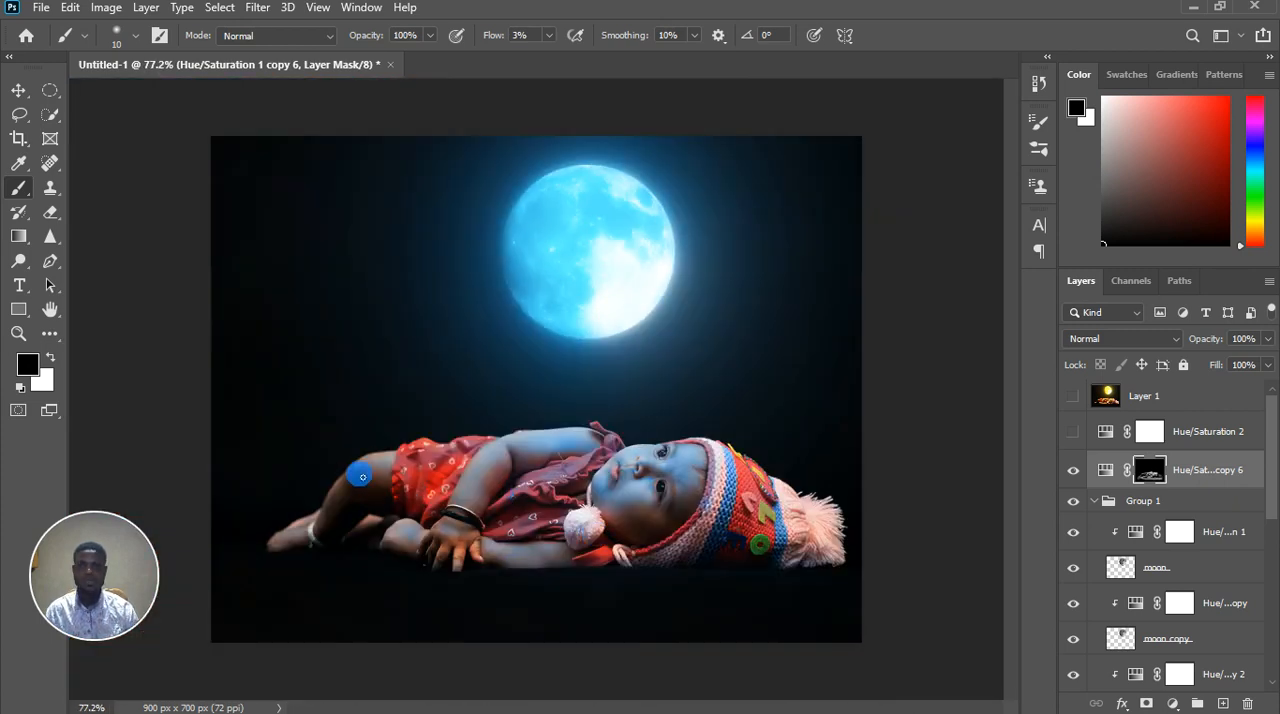
pyautogui.scroll(5, 362, 477)
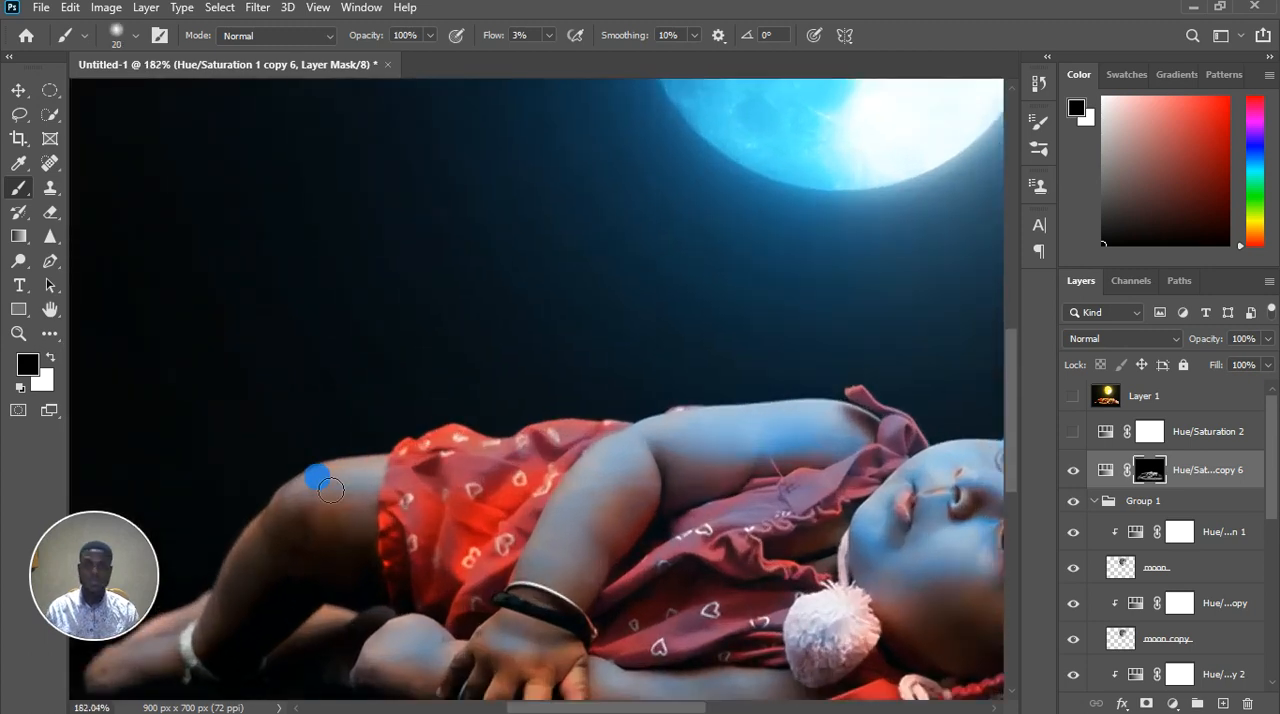
pyautogui.moveTo(331, 489)
pyautogui.mouseDown()
pyautogui.moveTo(364, 472)
pyautogui.moveTo(384, 497)
pyautogui.mouseUp()
pyautogui.press(']')
pyautogui.press('x')
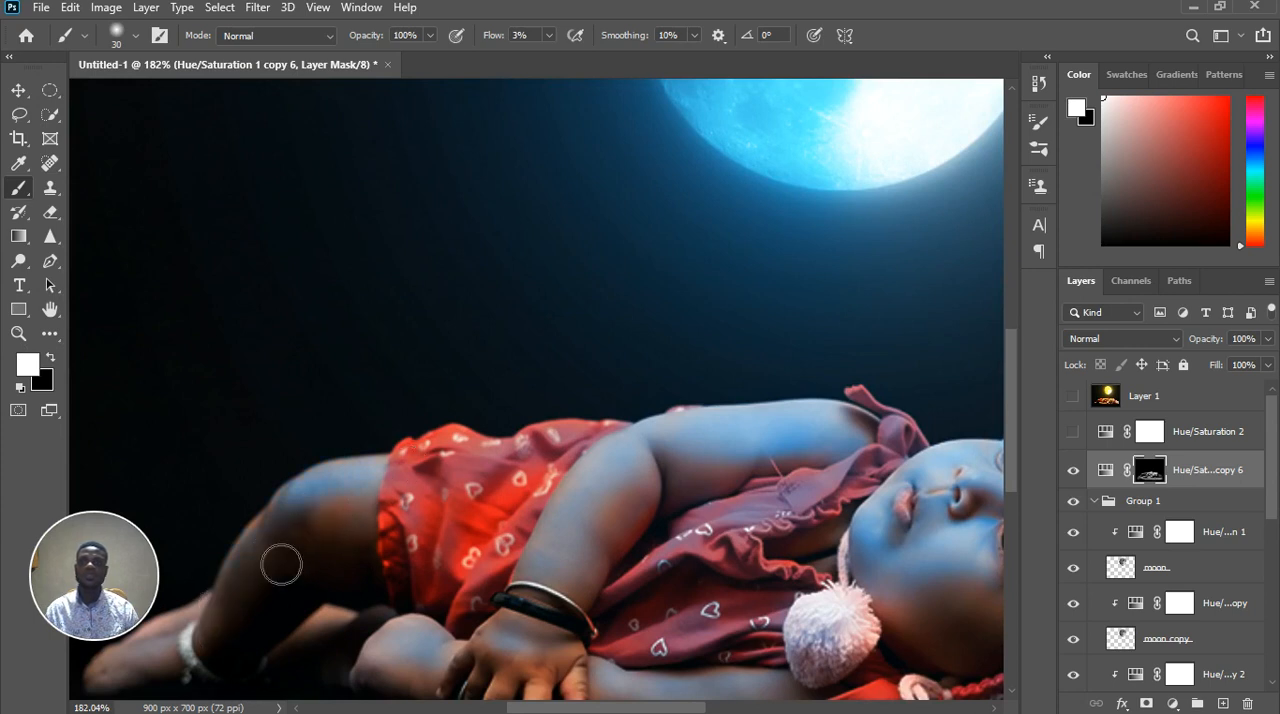
pyautogui.moveTo(340, 485)
pyautogui.mouseDown()
pyautogui.moveTo(395, 520)
pyautogui.moveTo(321, 545)
pyautogui.moveTo(392, 500)
pyautogui.moveTo(356, 515)
pyautogui.moveTo(306, 560)
pyautogui.moveTo(325, 529)
pyautogui.mouseUp()
pyautogui.press('x')
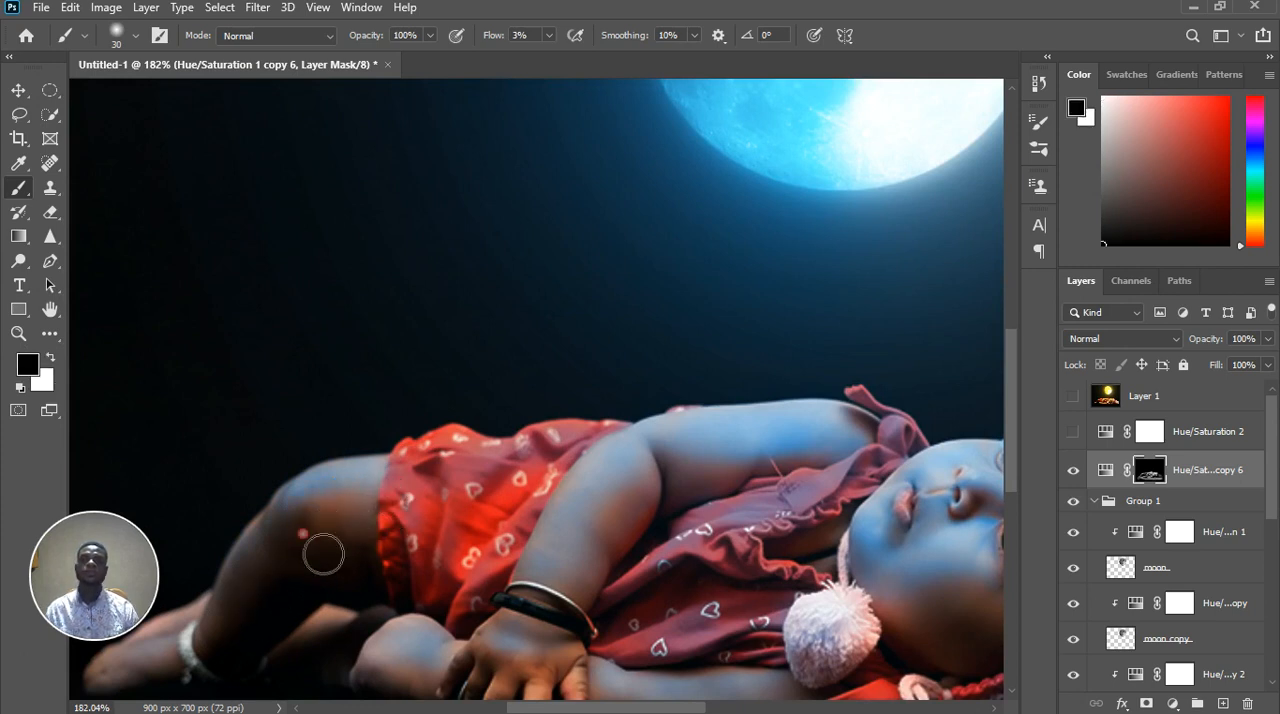
# Check the blue light on the baby's hands and arms up close and across the whole composite
pyautogui.scroll(-5, 320, 549)
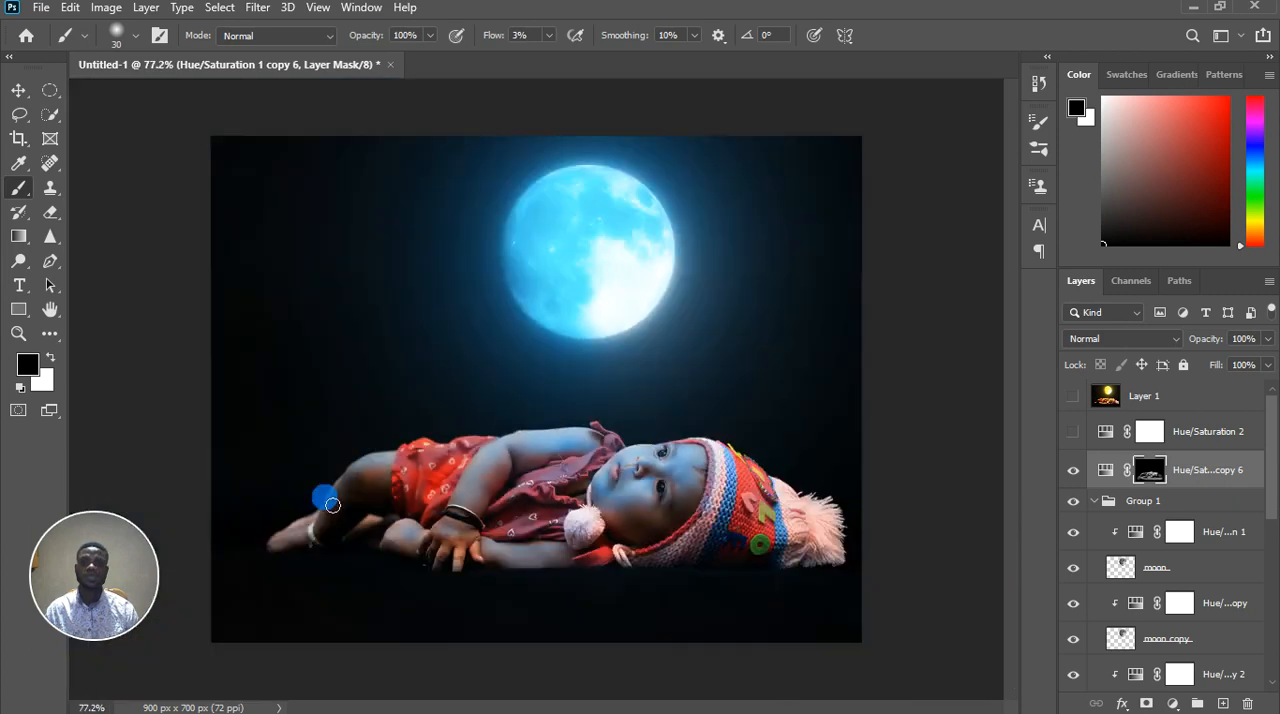
pyautogui.scroll(-1, 332, 505)
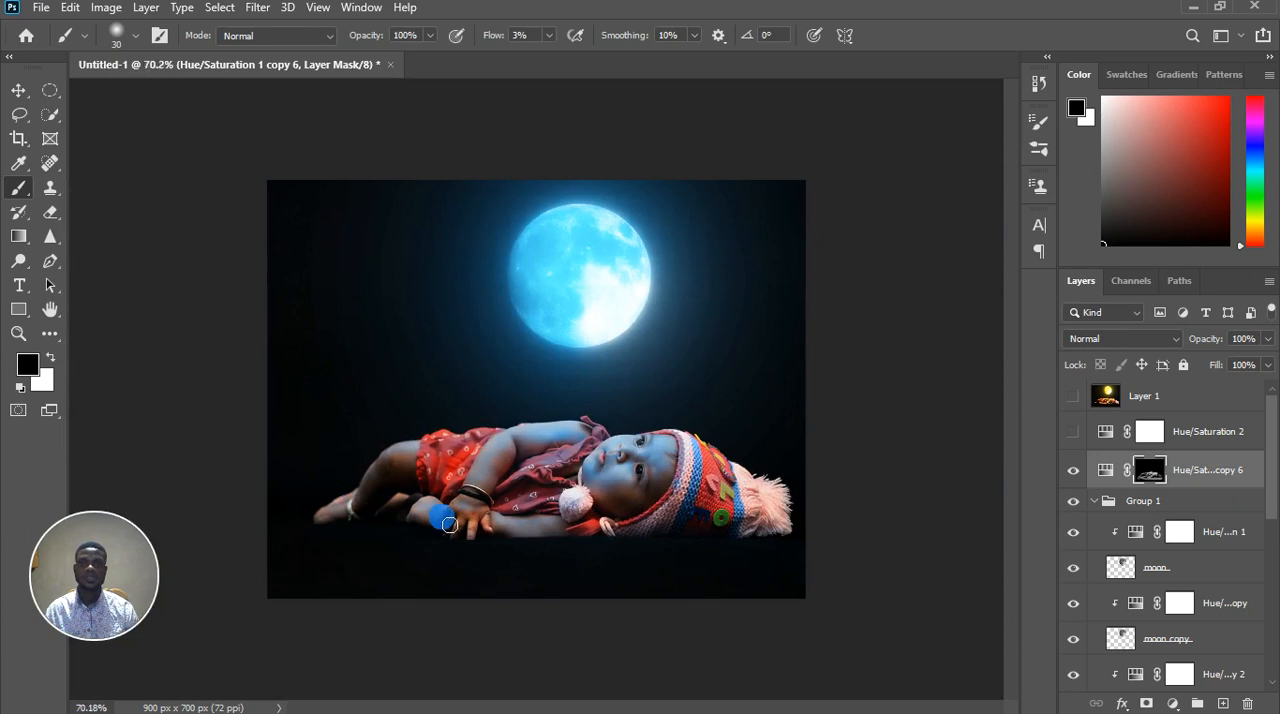
pyautogui.scroll(7, 430, 520)
pyautogui.scroll(3, 537, 665)
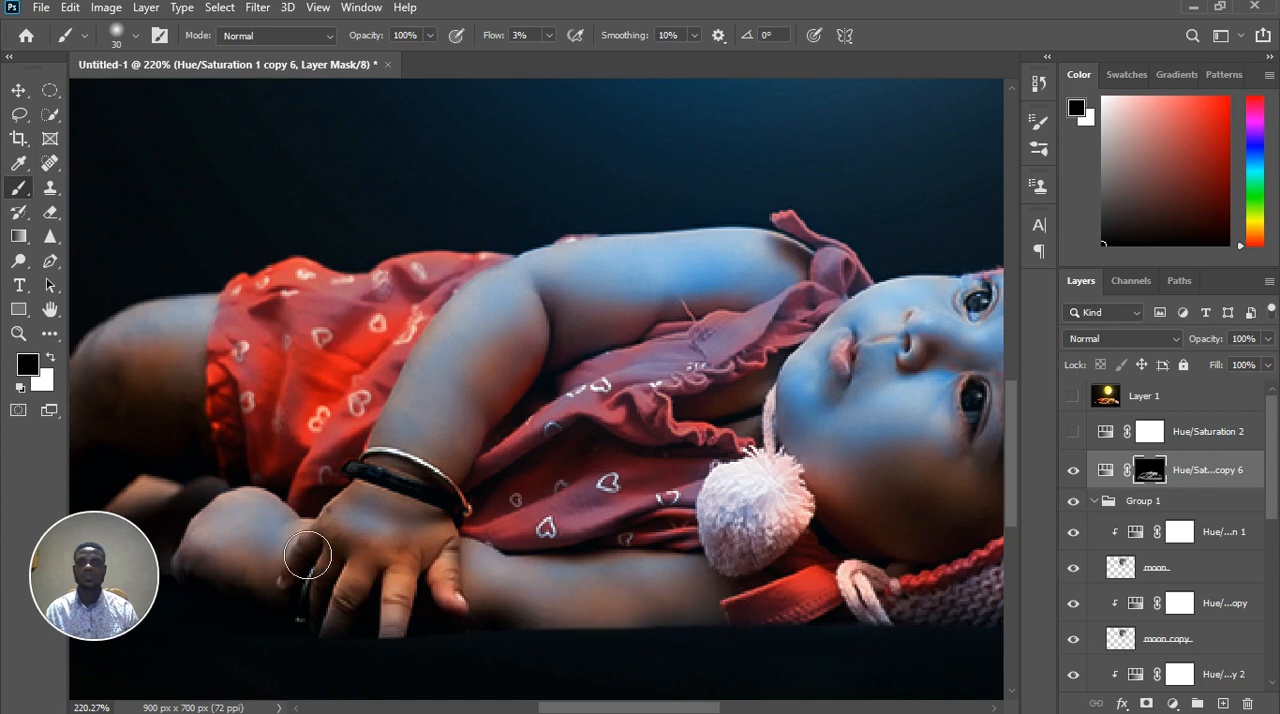
pyautogui.scroll(-2, 430, 625)
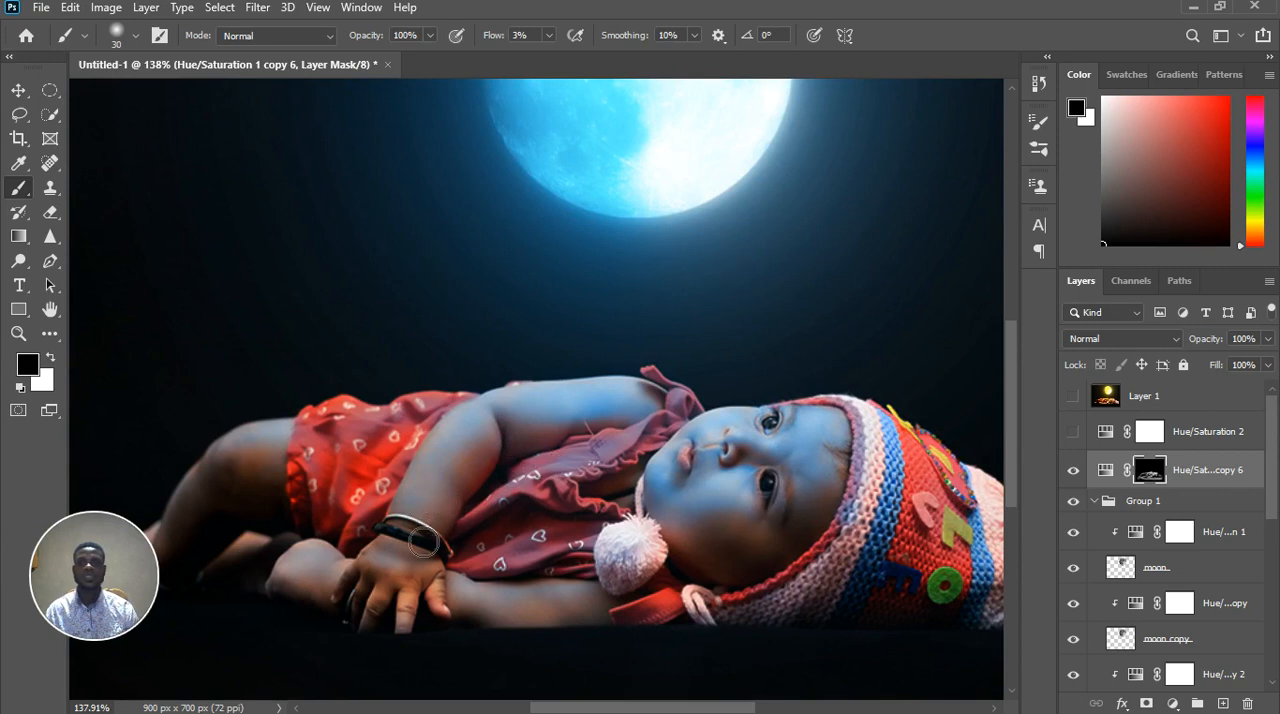
pyautogui.hotkey('ctrl', '0')
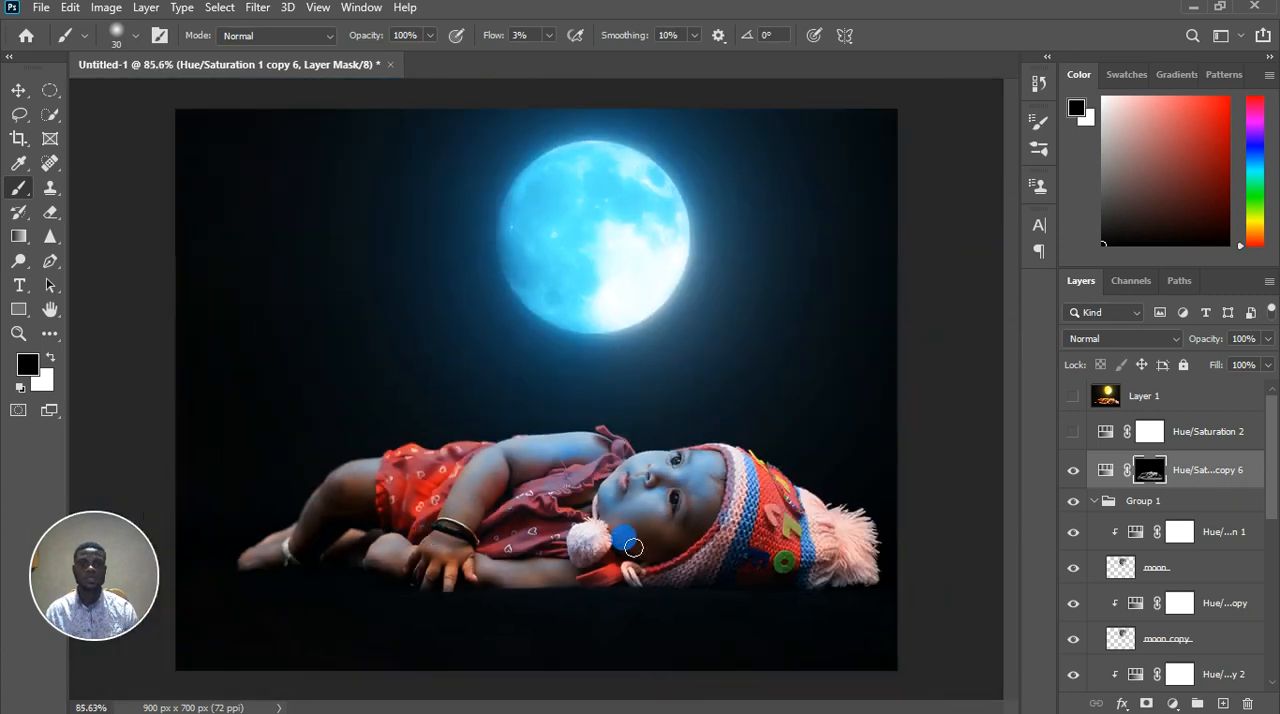
# Inspect the blue light on the baby's face and compare the composite with the original yellow version in Layer 1
pyautogui.scroll(5, 711, 537)
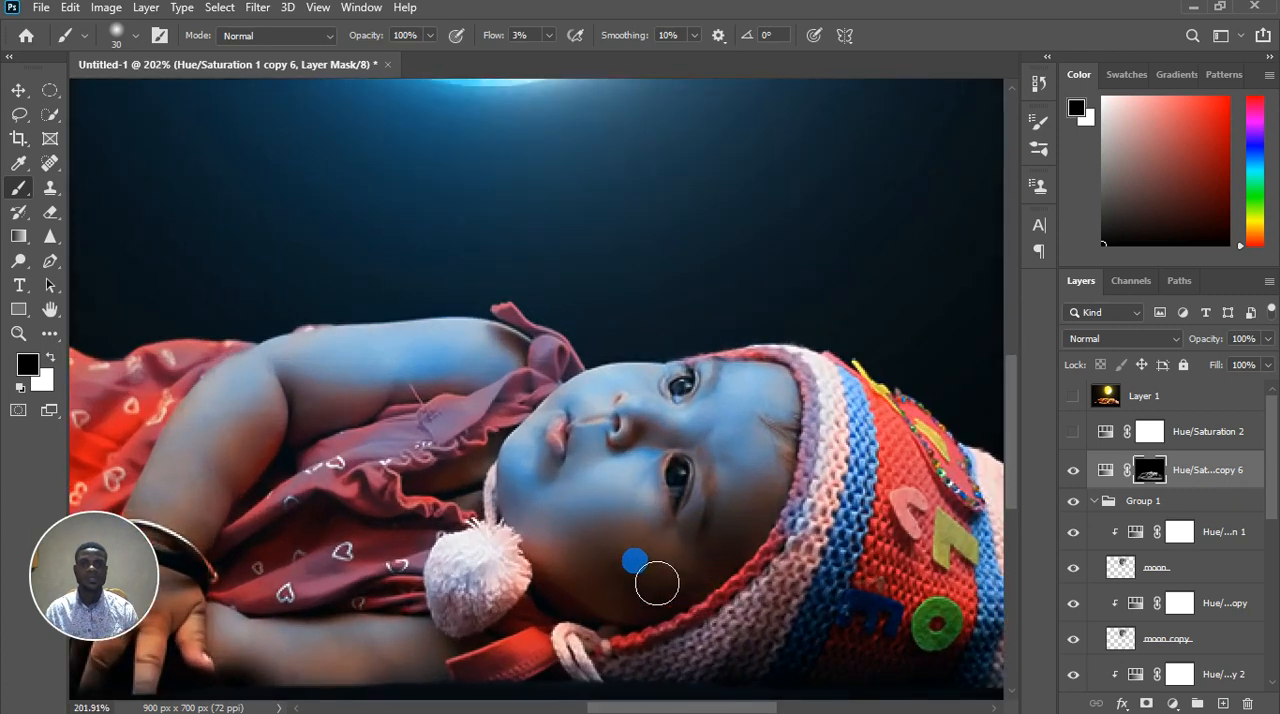
pyautogui.scroll(-5, 617, 574)
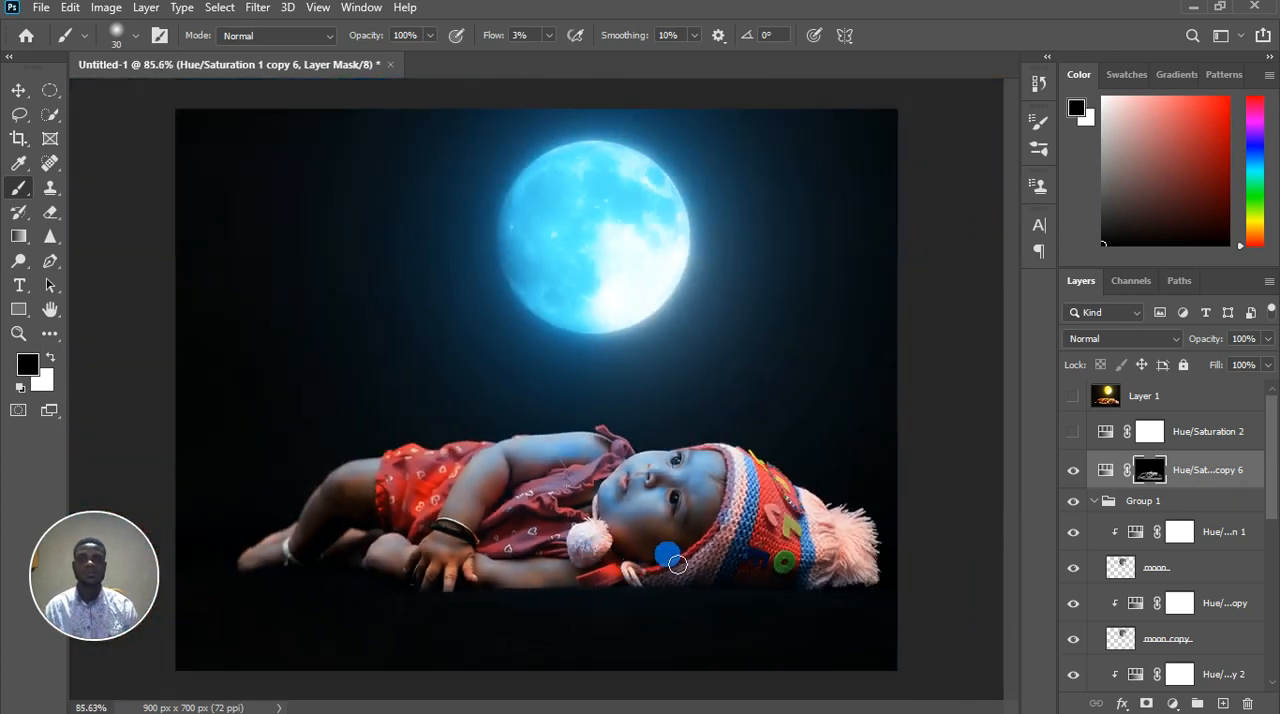
pyautogui.scroll(-2, 672, 578)
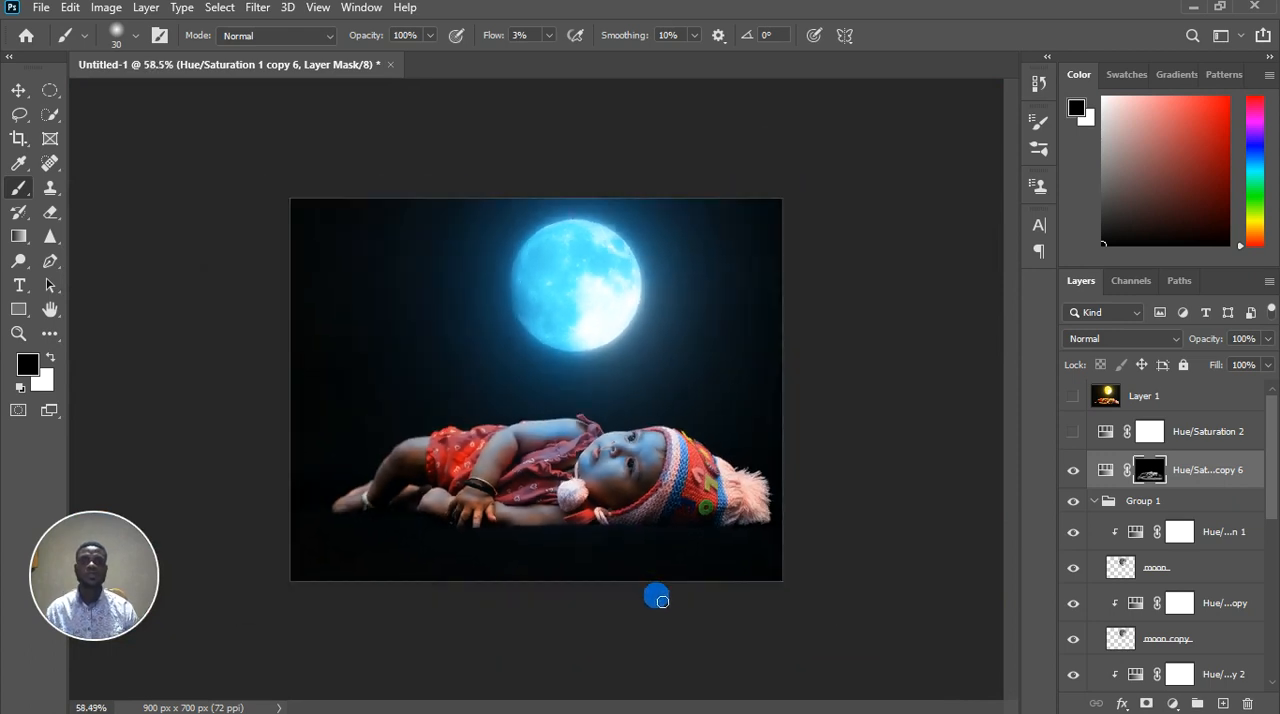
pyautogui.scroll(2, 670, 320)
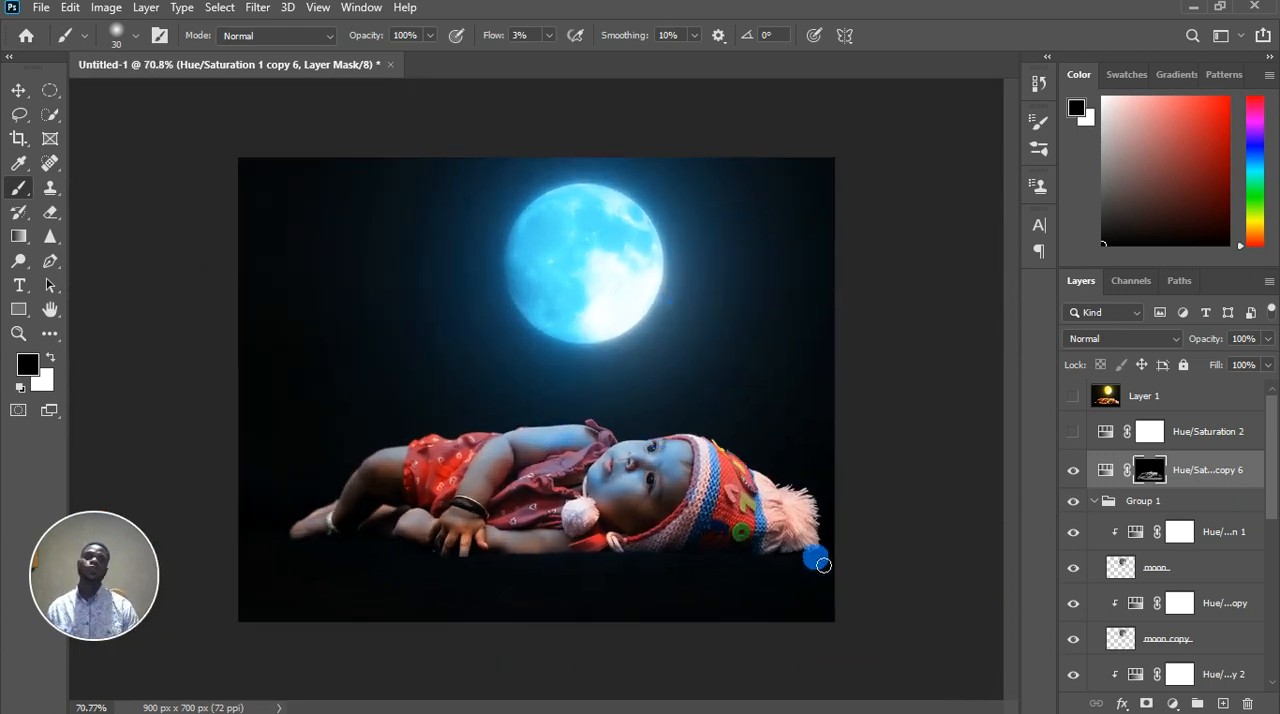
pyautogui.click(1073, 396)
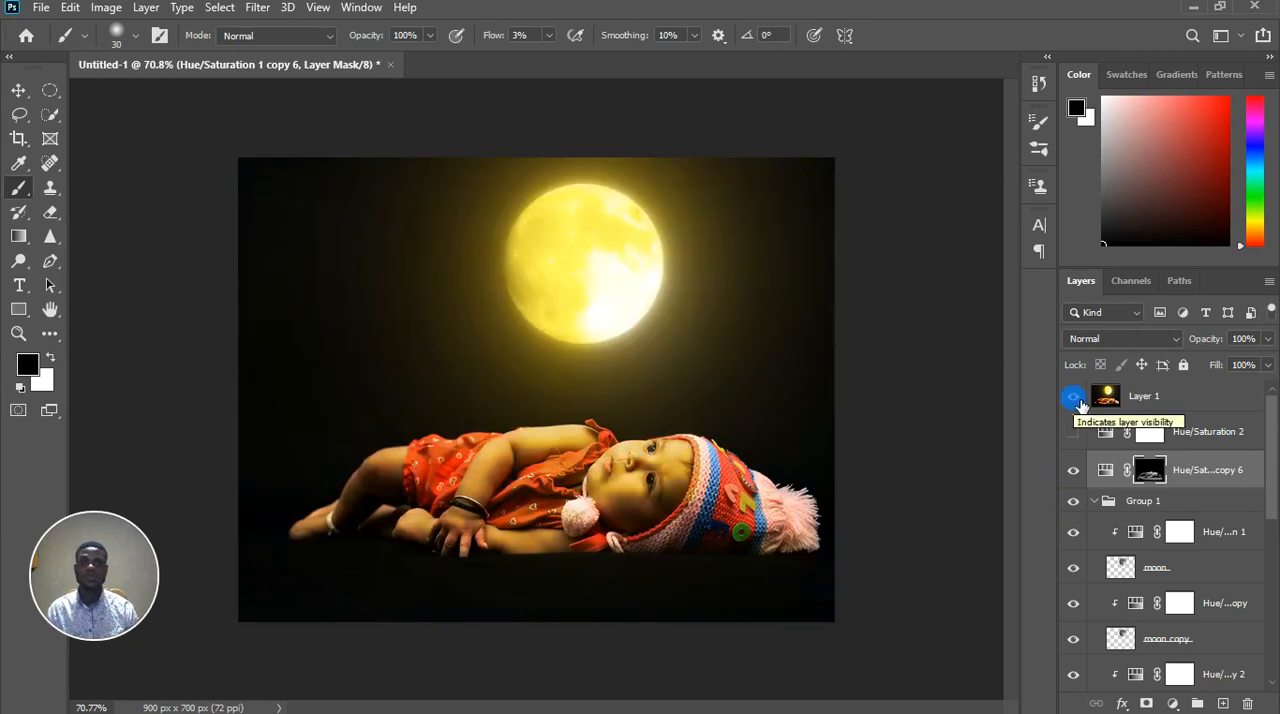
pyautogui.click(1074, 397)
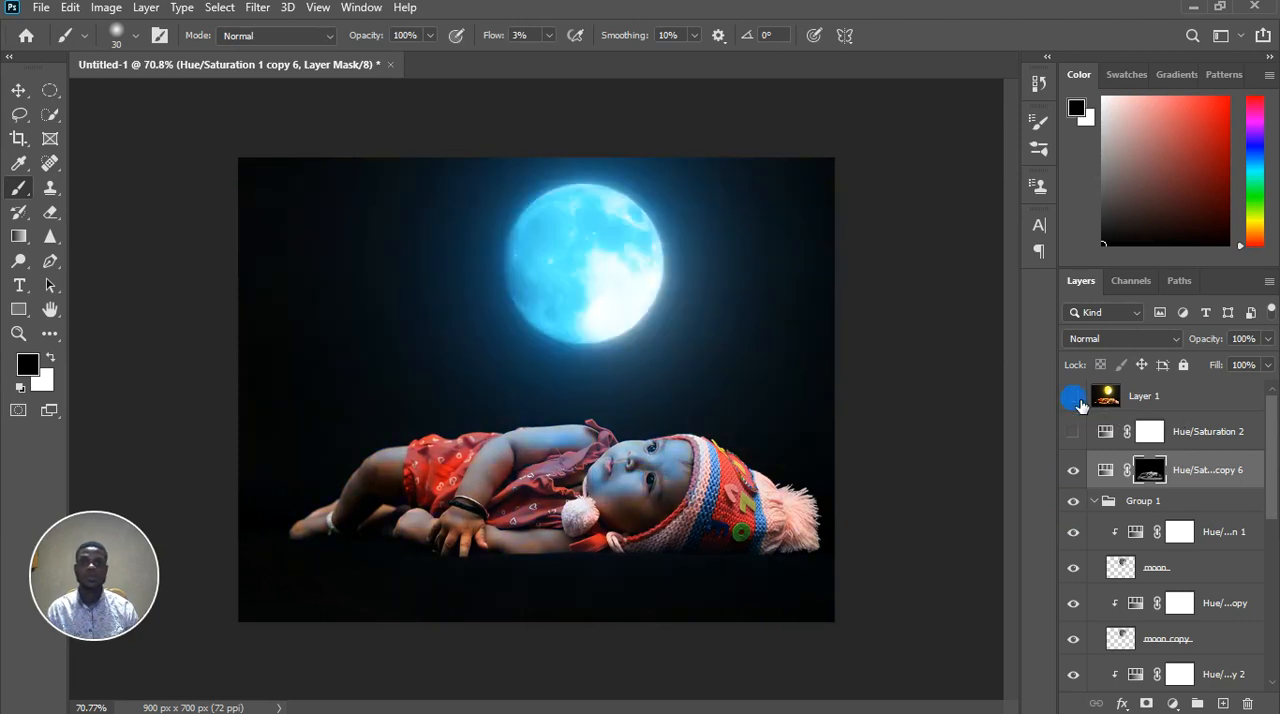
pyautogui.scroll(-3, 707, 510)
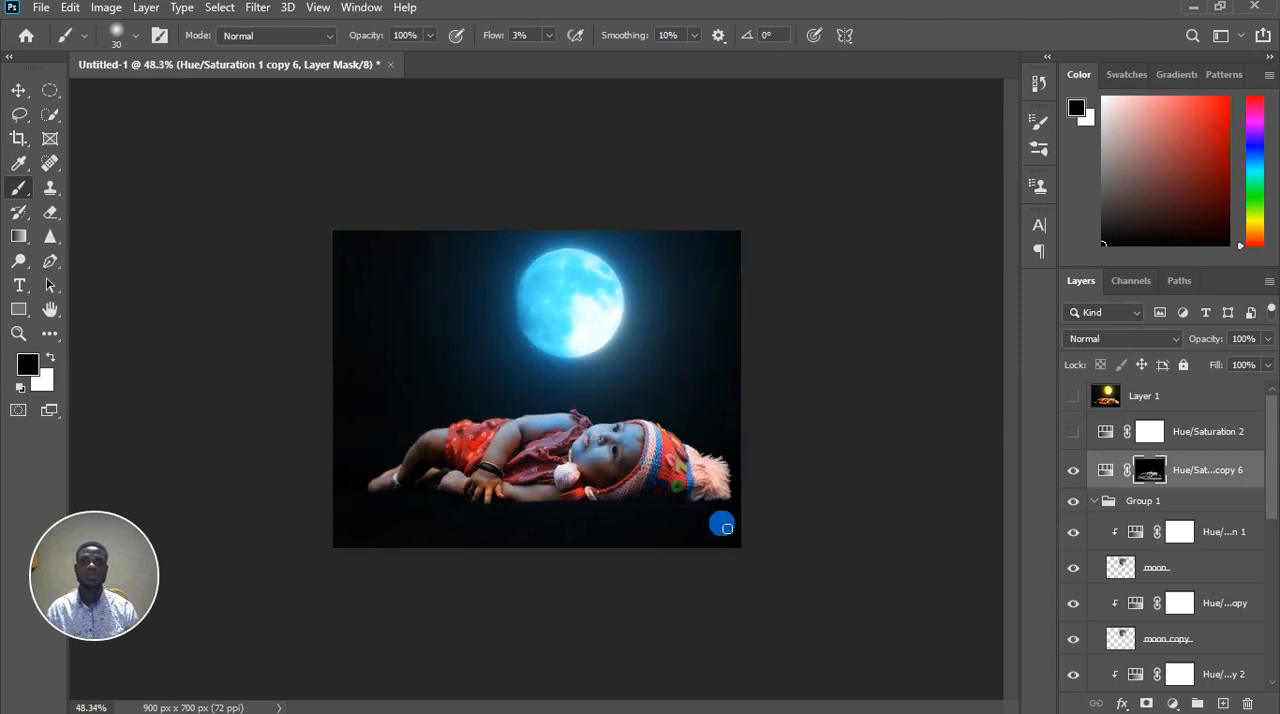
pyautogui.scroll(5, 576, 430)
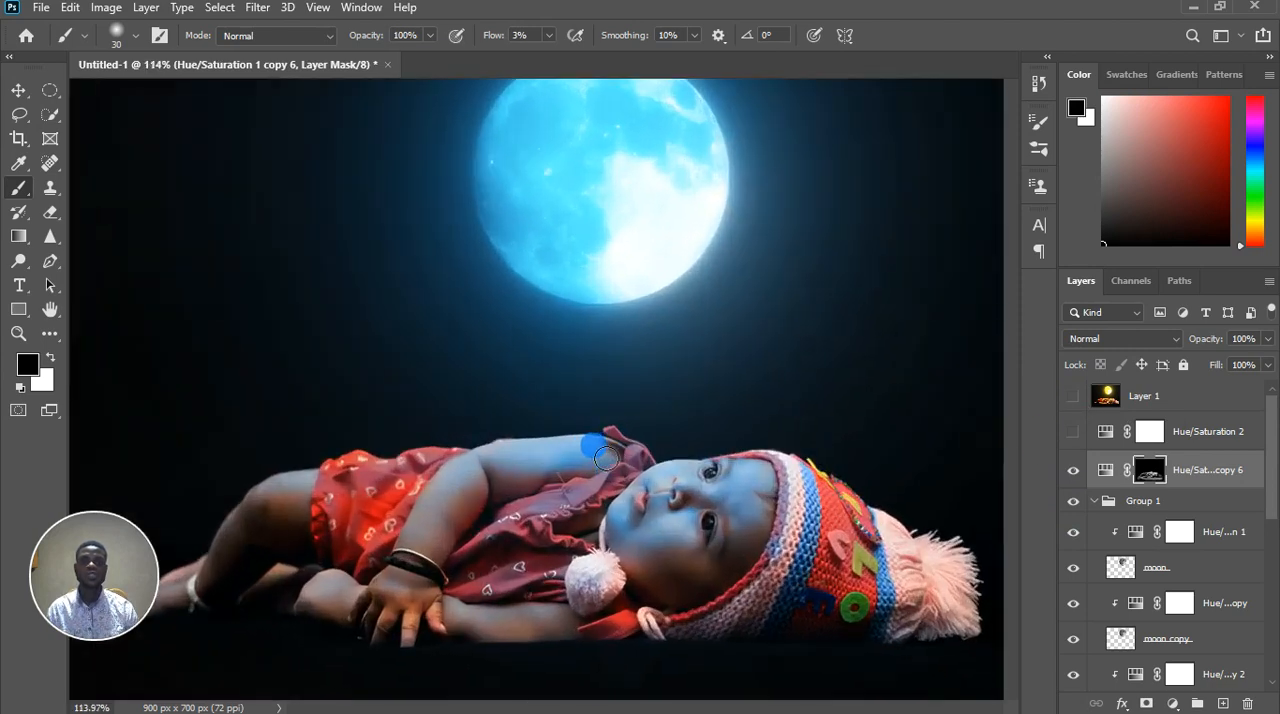
# Paint black on the mask over the shadowed parts of the baby's cheek, nose bridge and forehead, switching between brush sizes 20 and 10
pyautogui.scroll(2, 630, 531)
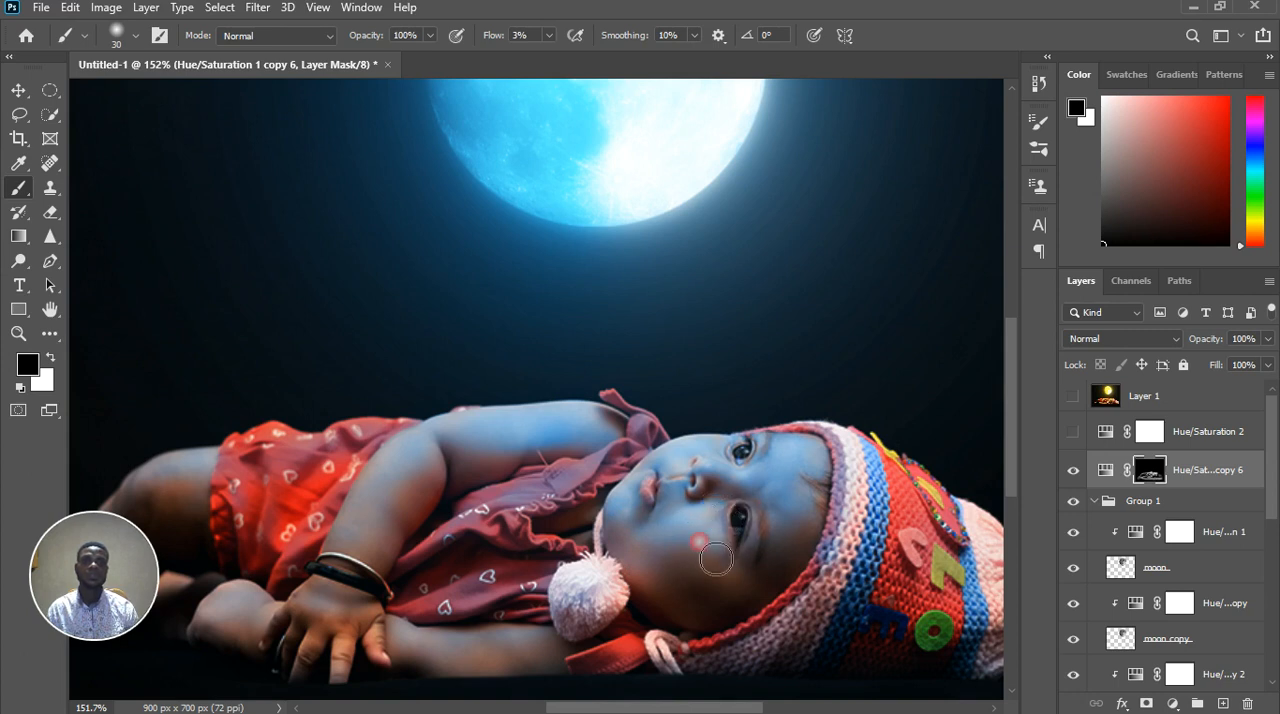
pyautogui.moveTo(742, 563)
pyautogui.mouseDown()
pyautogui.moveTo(699, 504)
pyautogui.moveTo(735, 520)
pyautogui.mouseUp()
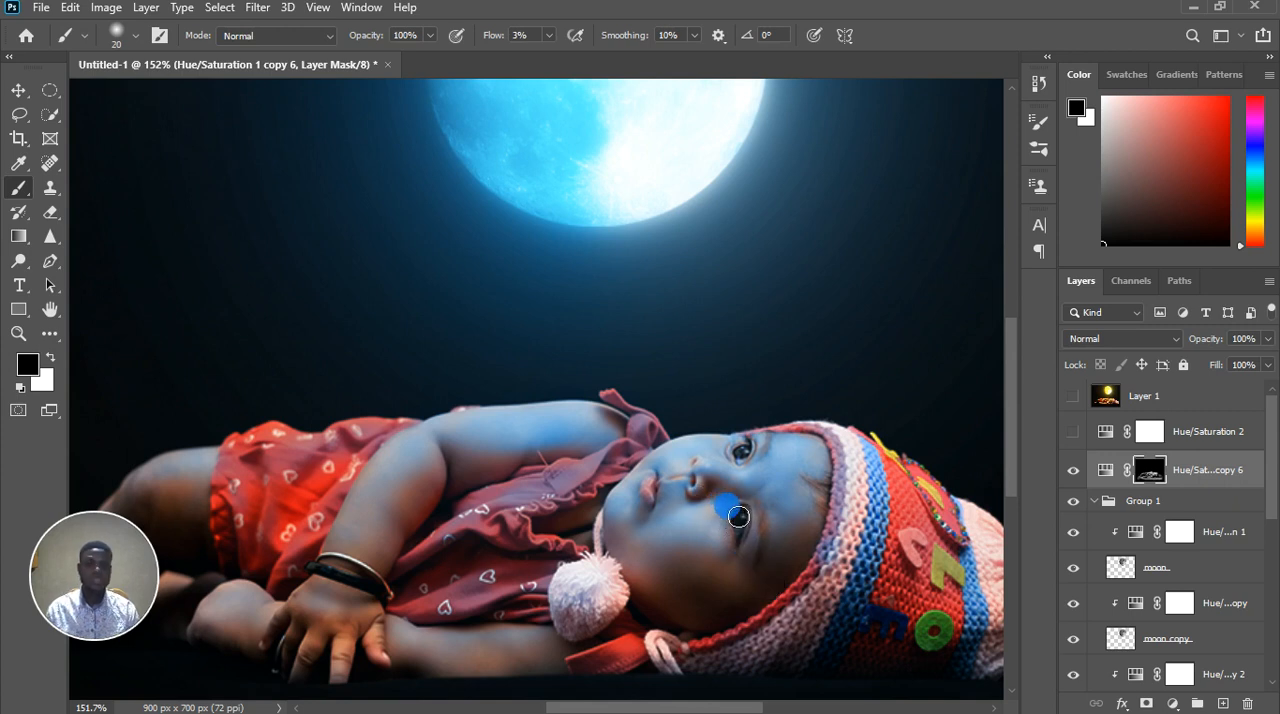
pyautogui.scroll(9, 736, 519)
pyautogui.press('[')
pyautogui.press('[')
pyautogui.press('[')
pyautogui.press('[')
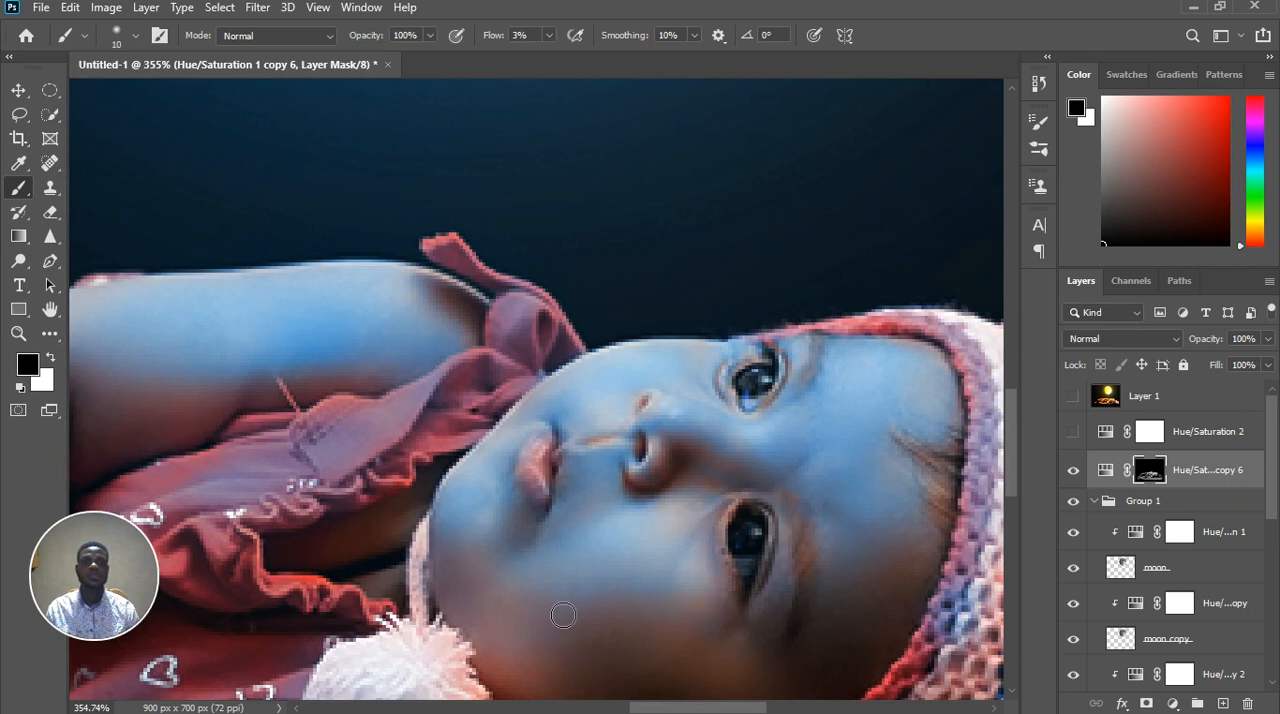
pyautogui.moveTo(674, 445)
pyautogui.mouseDown()
pyautogui.moveTo(724, 441)
pyautogui.moveTo(729, 423)
pyautogui.moveTo(699, 368)
pyautogui.moveTo(733, 355)
pyautogui.moveTo(800, 371)
pyautogui.moveTo(862, 514)
pyautogui.mouseUp()
pyautogui.press(']')
pyautogui.moveTo(866, 524)
pyautogui.mouseDown()
pyautogui.moveTo(883, 572)
pyautogui.moveTo(863, 540)
pyautogui.moveTo(872, 574)
pyautogui.moveTo(854, 632)
pyautogui.moveTo(928, 555)
pyautogui.moveTo(931, 533)
pyautogui.moveTo(909, 549)
pyautogui.moveTo(895, 530)
pyautogui.moveTo(894, 483)
pyautogui.moveTo(871, 524)
pyautogui.moveTo(916, 447)
pyautogui.mouseUp()
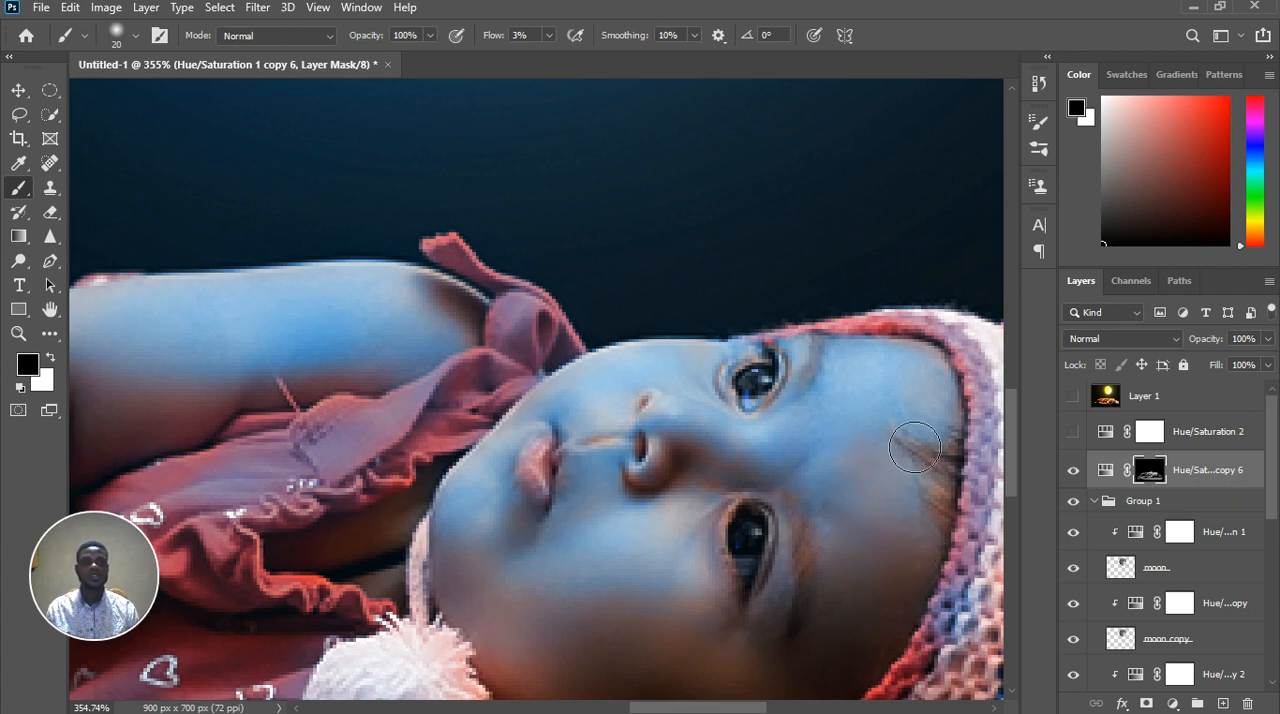
pyautogui.moveTo(907, 371)
pyautogui.mouseDown()
pyautogui.moveTo(908, 428)
pyautogui.moveTo(966, 423)
pyautogui.moveTo(858, 452)
pyautogui.moveTo(798, 496)
pyautogui.moveTo(852, 531)
pyautogui.moveTo(905, 380)
pyautogui.mouseUp()
# Examine the retouched blue light on the baby's face and arm up close and across the whole composite
pyautogui.scroll(-9, 759, 458)
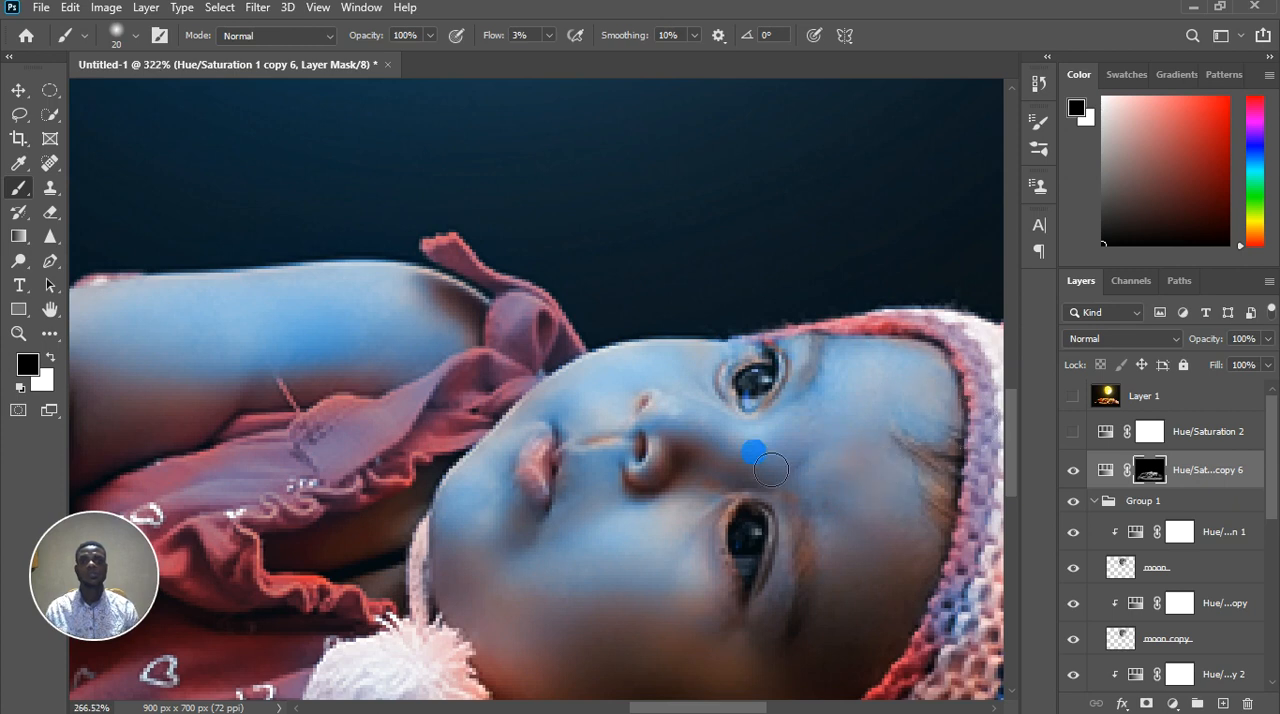
pyautogui.scroll(-3, 752, 490)
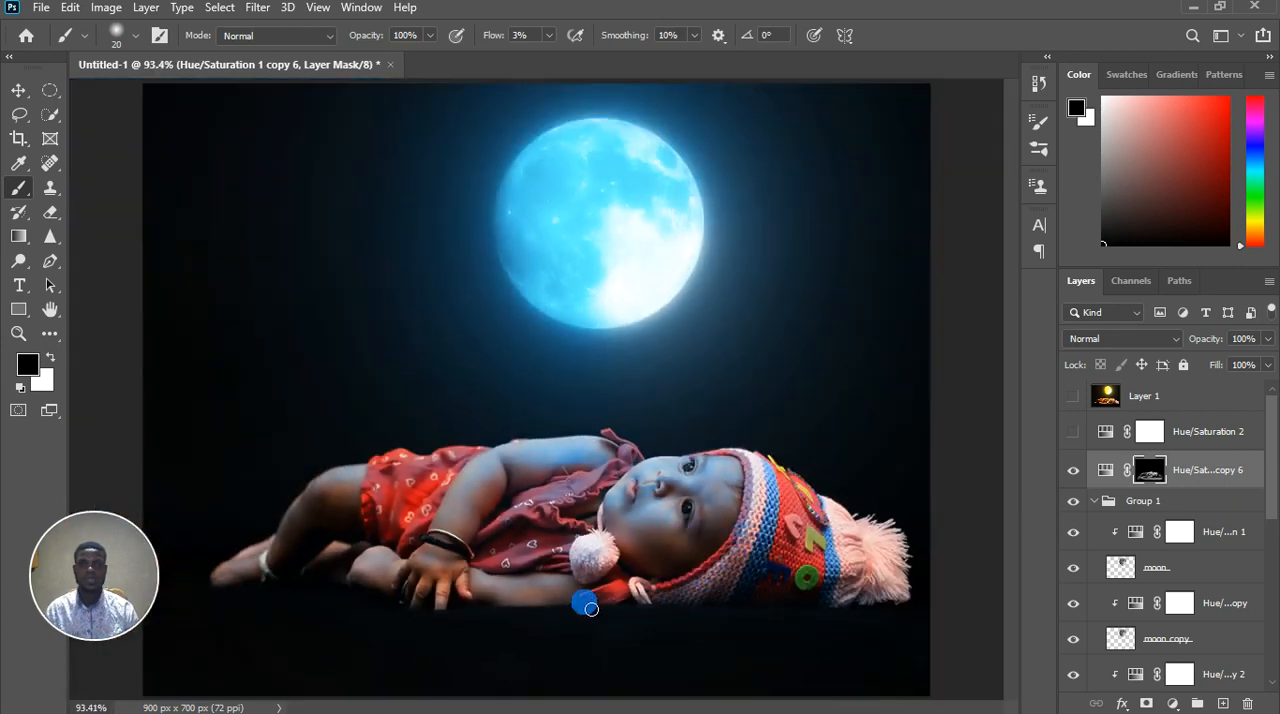
pyautogui.scroll(3, 529, 505)
pyautogui.scroll(3, 623, 414)
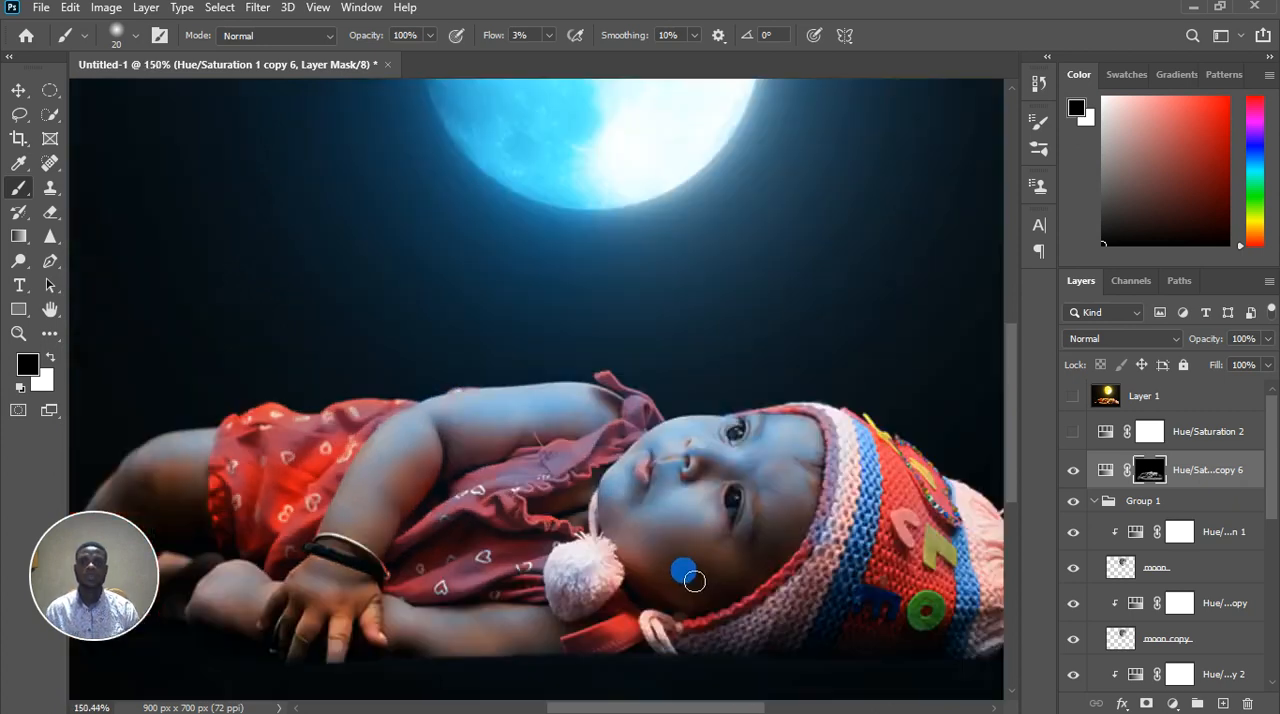
pyautogui.scroll(-3, 541, 534)
pyautogui.scroll(2, 559, 571)
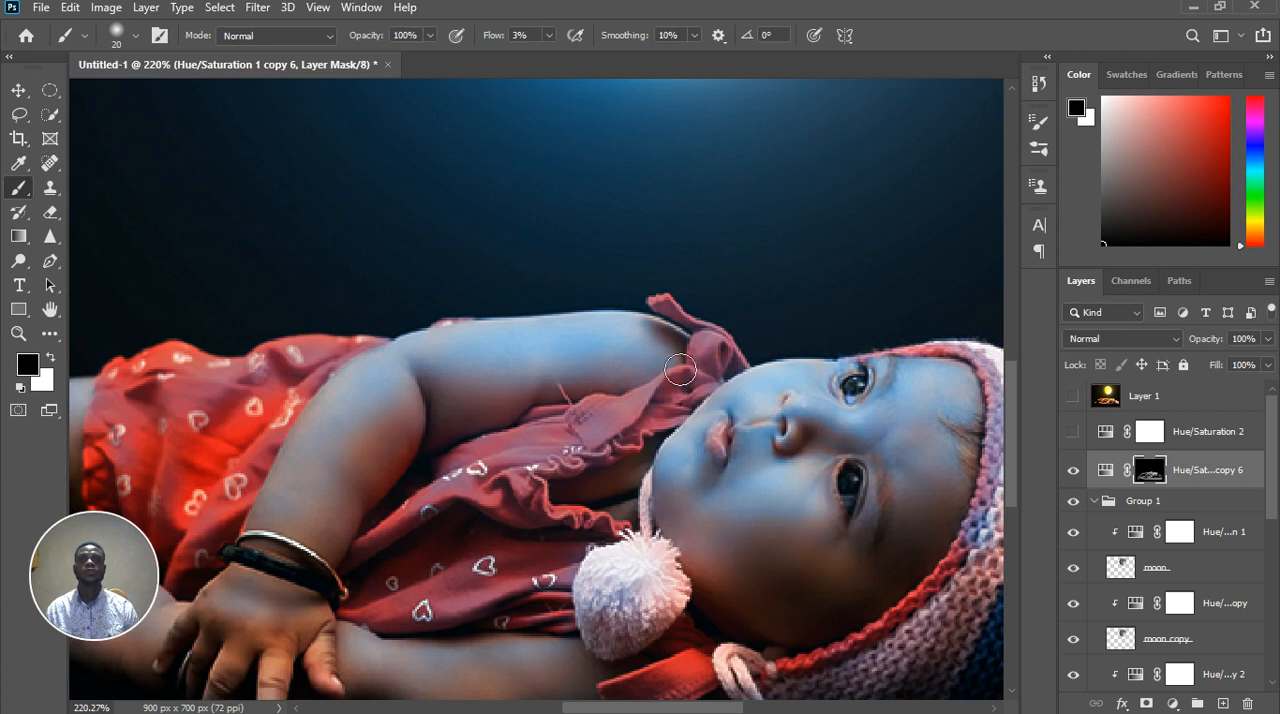
pyautogui.scroll(-6, 597, 430)
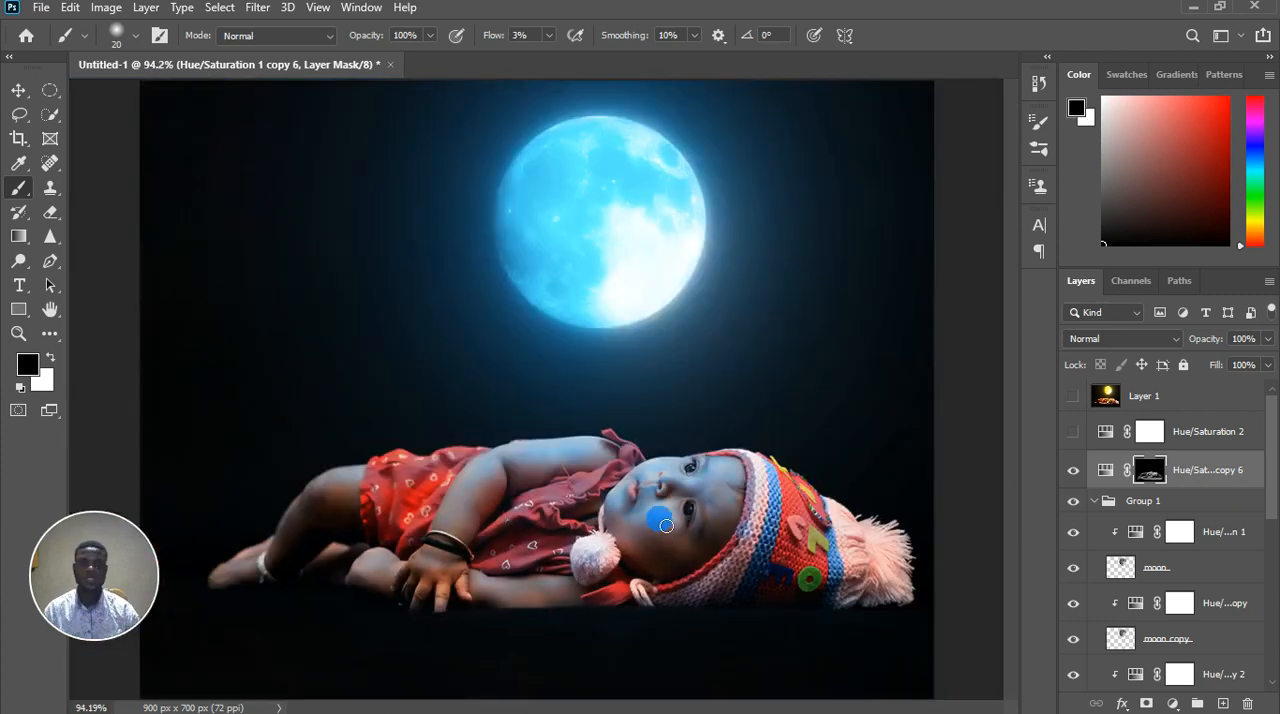
pyautogui.scroll(-1, 666, 525)
pyautogui.scroll(-1, 645, 500)
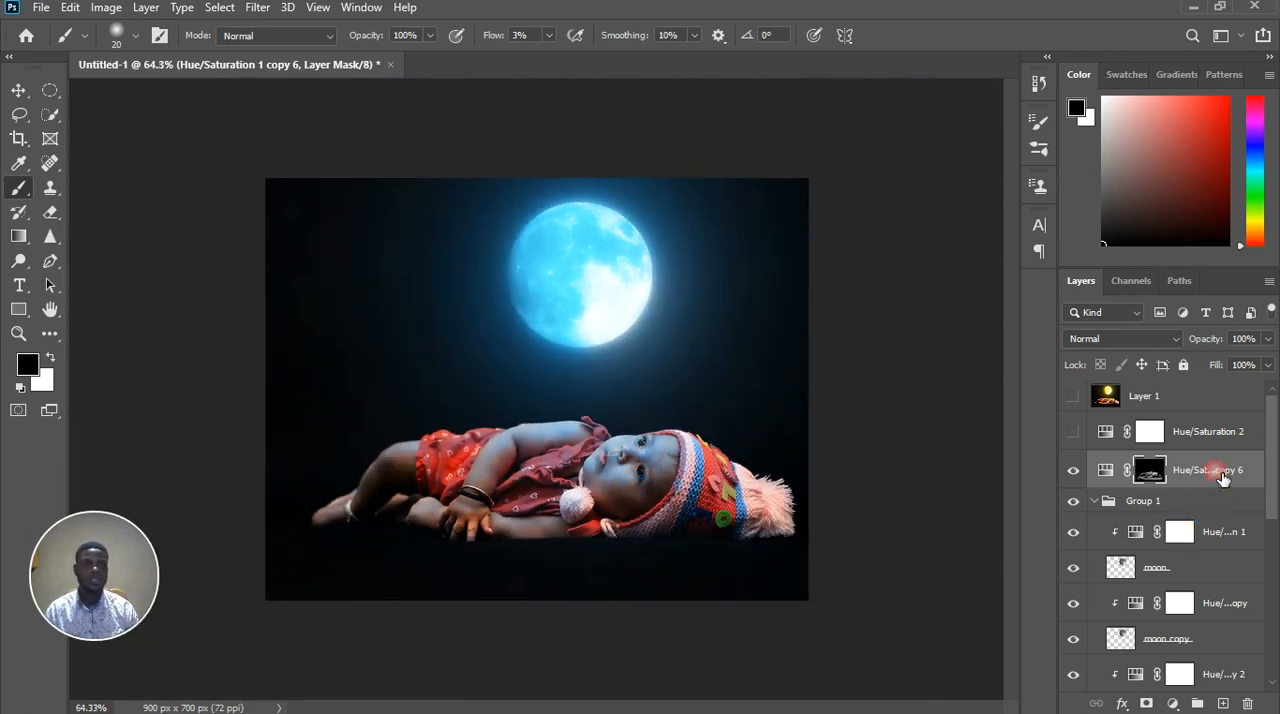
# Stamp all visible layers into a new layer and place it directly above Hue/Saturation 2
pyautogui.click(1211, 474)
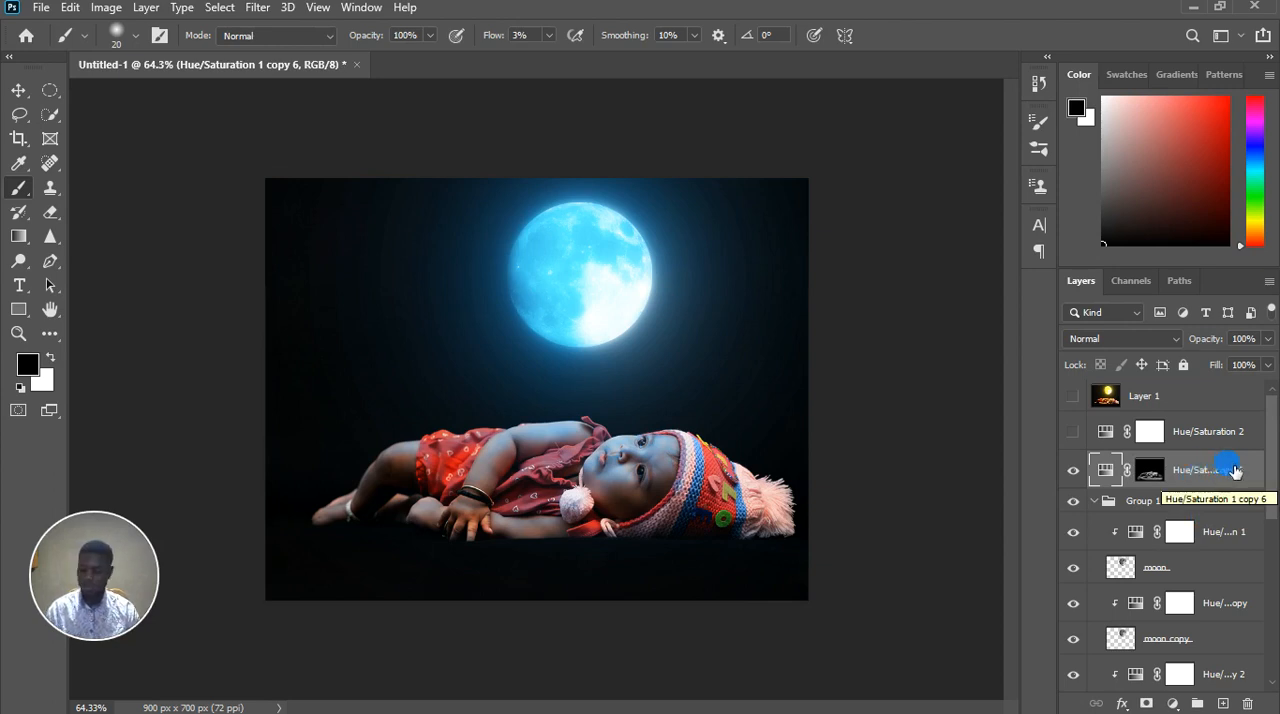
pyautogui.hotkey('ctrl', 'shift', 'alt', 'e')
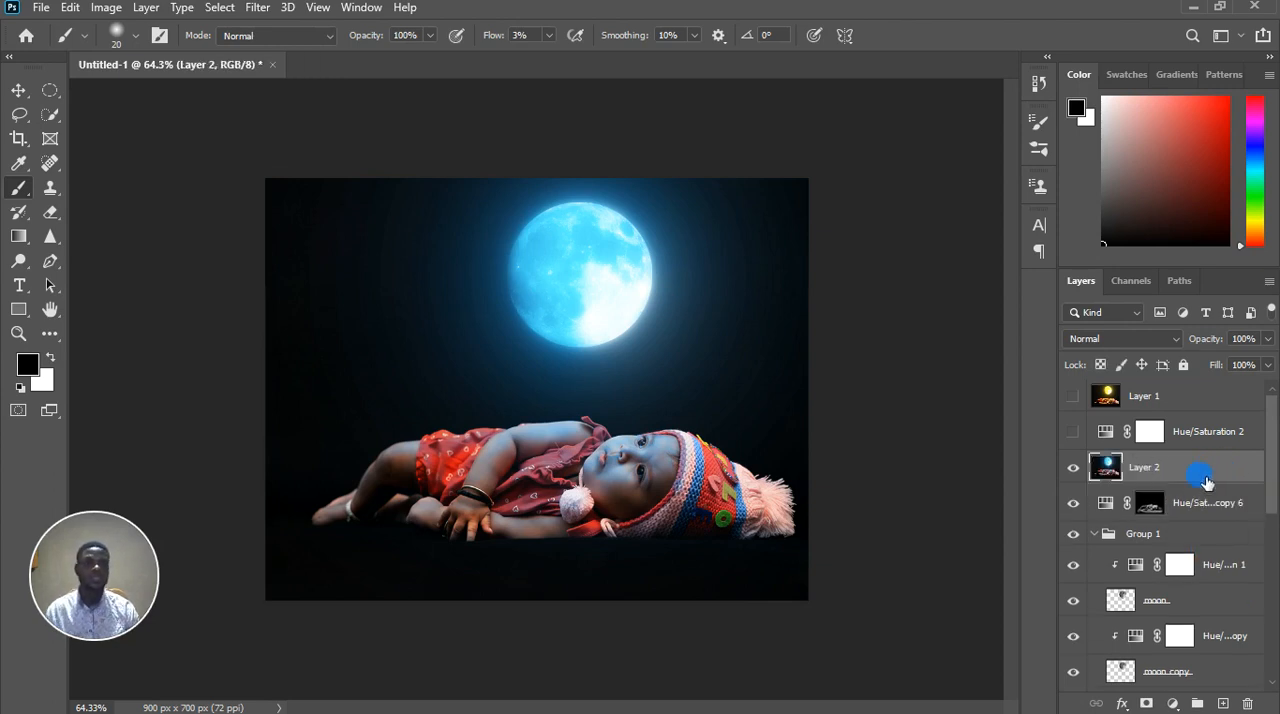
pyautogui.moveTo(1210, 479); pyautogui.dragTo(1205, 414)
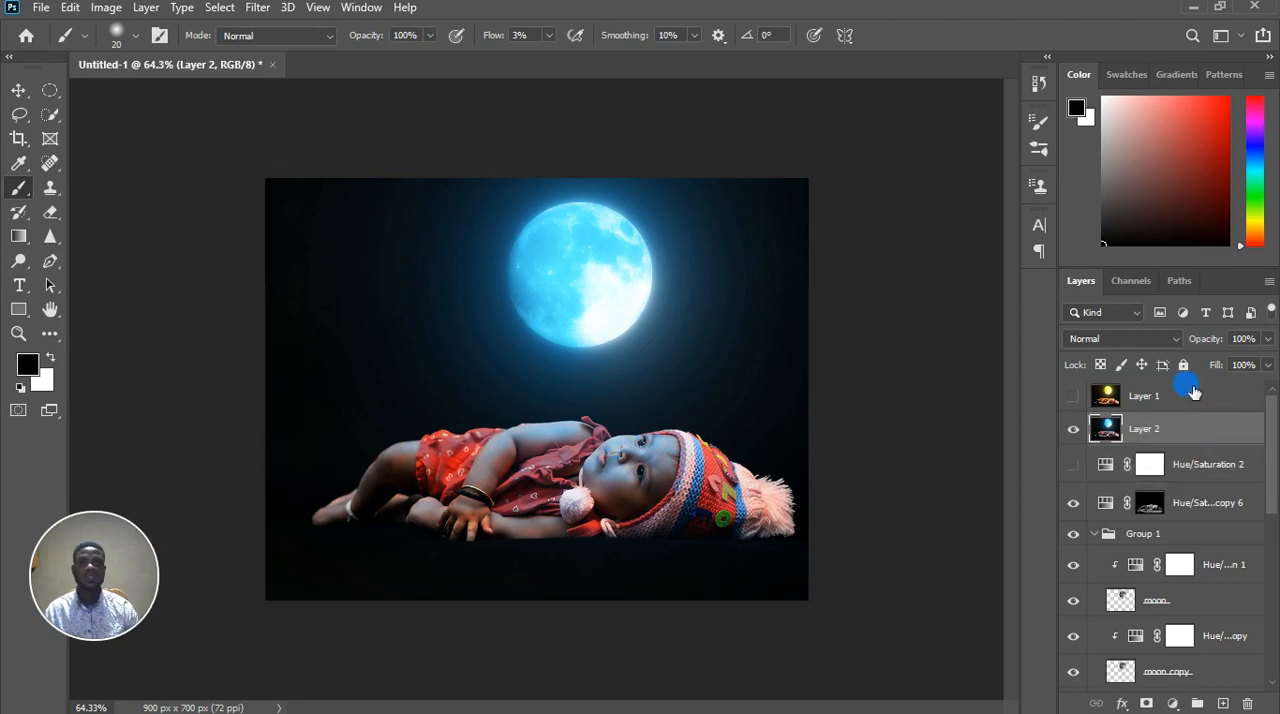
# Try pulling the RGB curve of the baby's Curves 1 adjustment far down towards the shadows
pyautogui.scroll(-5, 1160, 580)
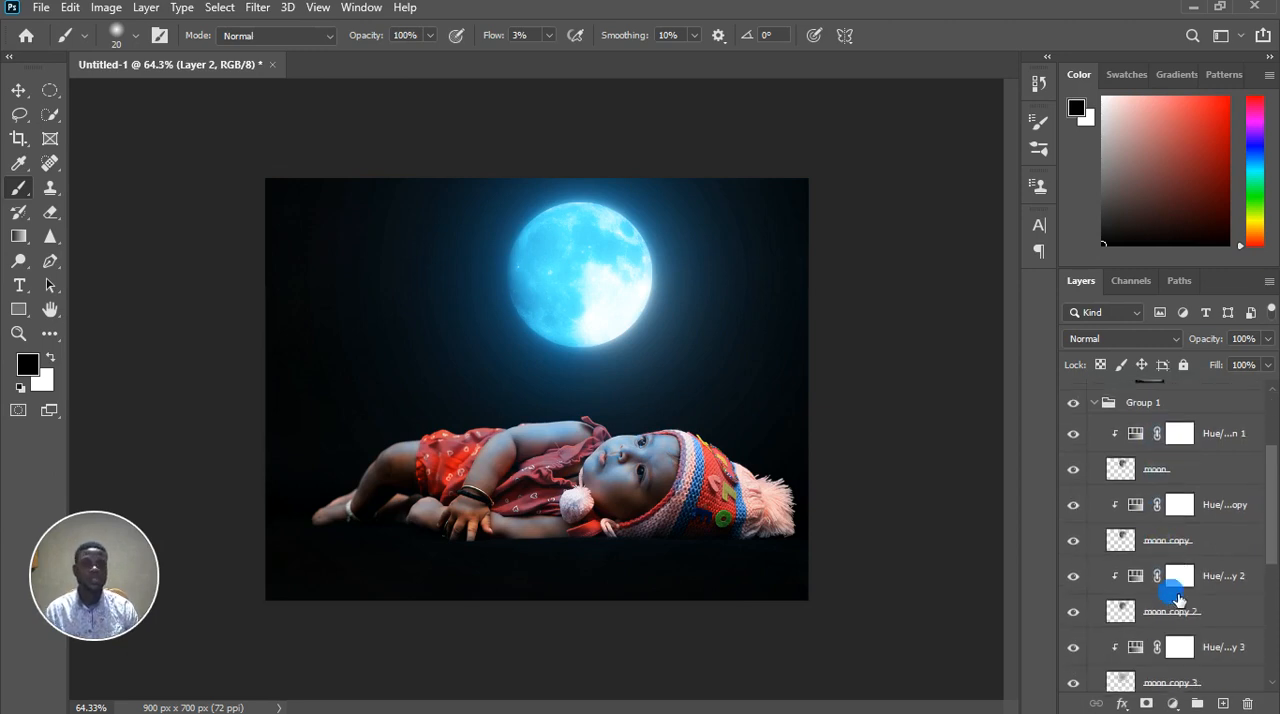
pyautogui.scroll(-4, 1177, 610)
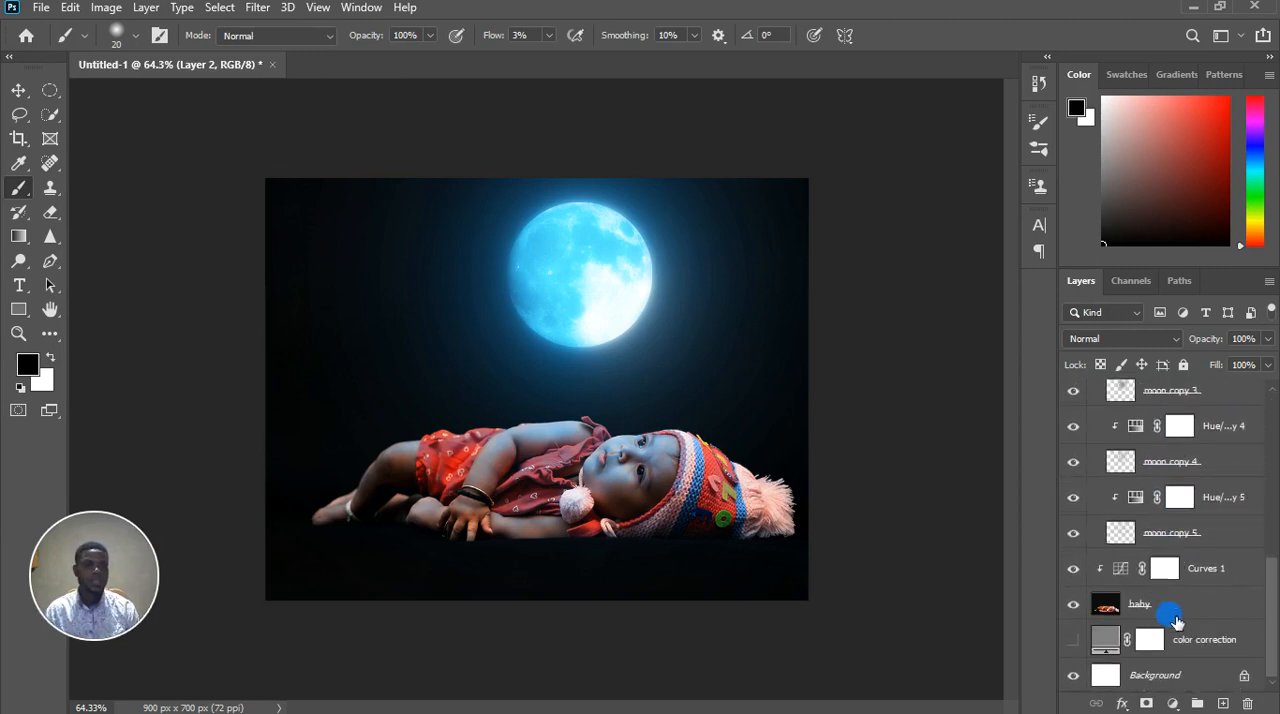
pyautogui.doubleClick(1121, 569)
pyautogui.moveTo(1022, 432); pyautogui.dragTo(989, 463)
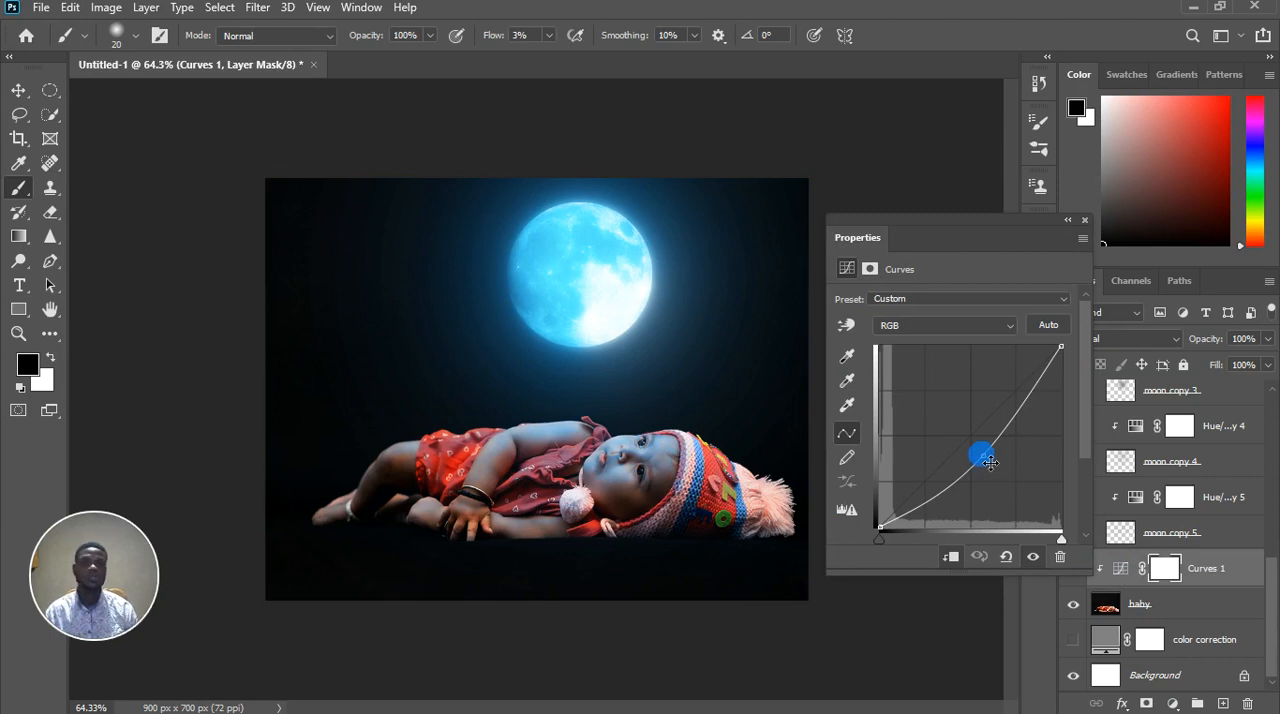
pyautogui.moveTo(997, 465); pyautogui.dragTo(1018, 509)
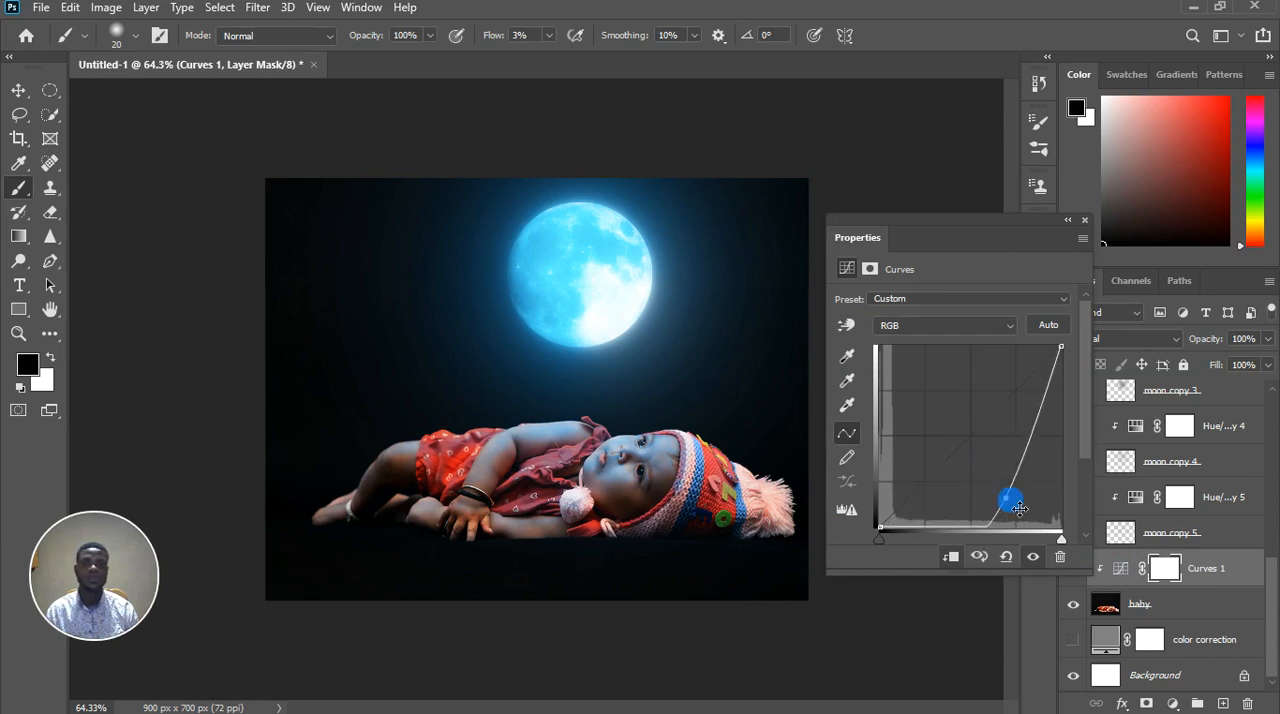
pyautogui.moveTo(1018, 240); pyautogui.dragTo(899, 223)
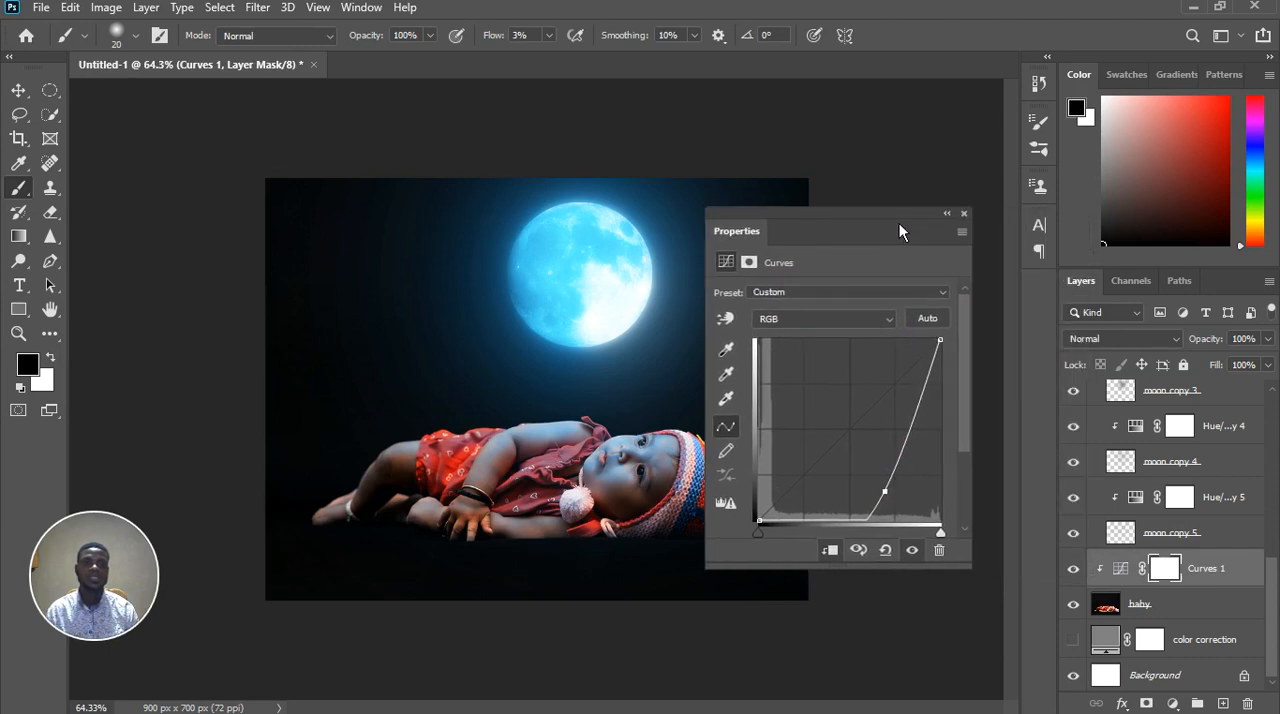
pyautogui.click(964, 213)
pyautogui.click(1124, 554)
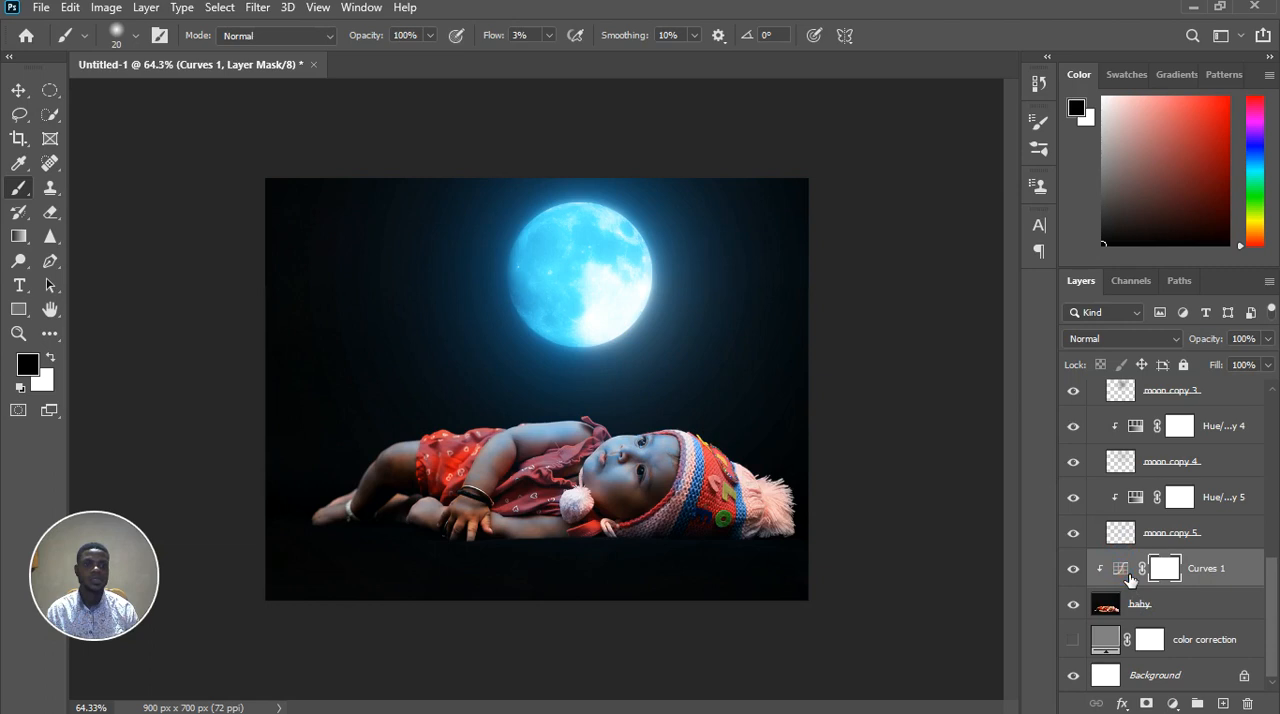
# Raise the RGB point of the baby's Curves 1 adjustment to a moderate darkening curve
pyautogui.doubleClick(1122, 569)
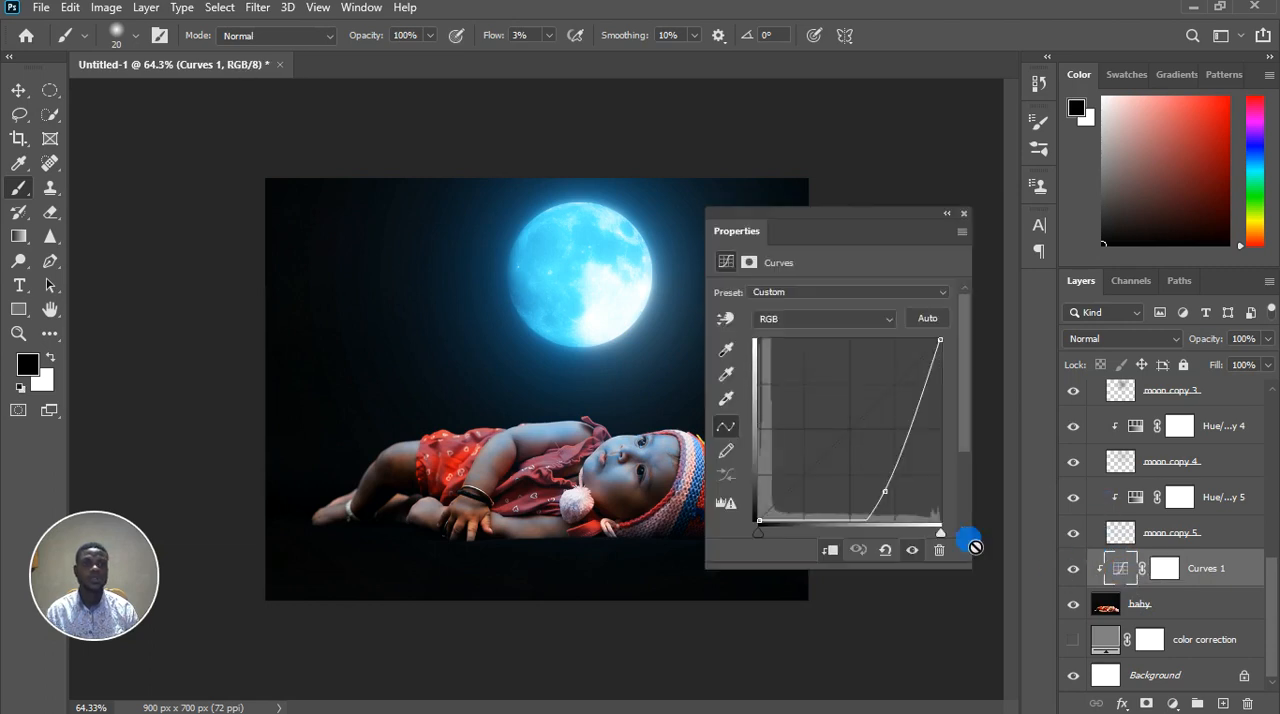
pyautogui.click(894, 491)
pyautogui.moveTo(890, 494); pyautogui.dragTo(873, 457)
pyautogui.click(963, 215)
# Hide Layer 2 and check the darkened baby across the whole composite
pyautogui.scroll(8, 1160, 500)
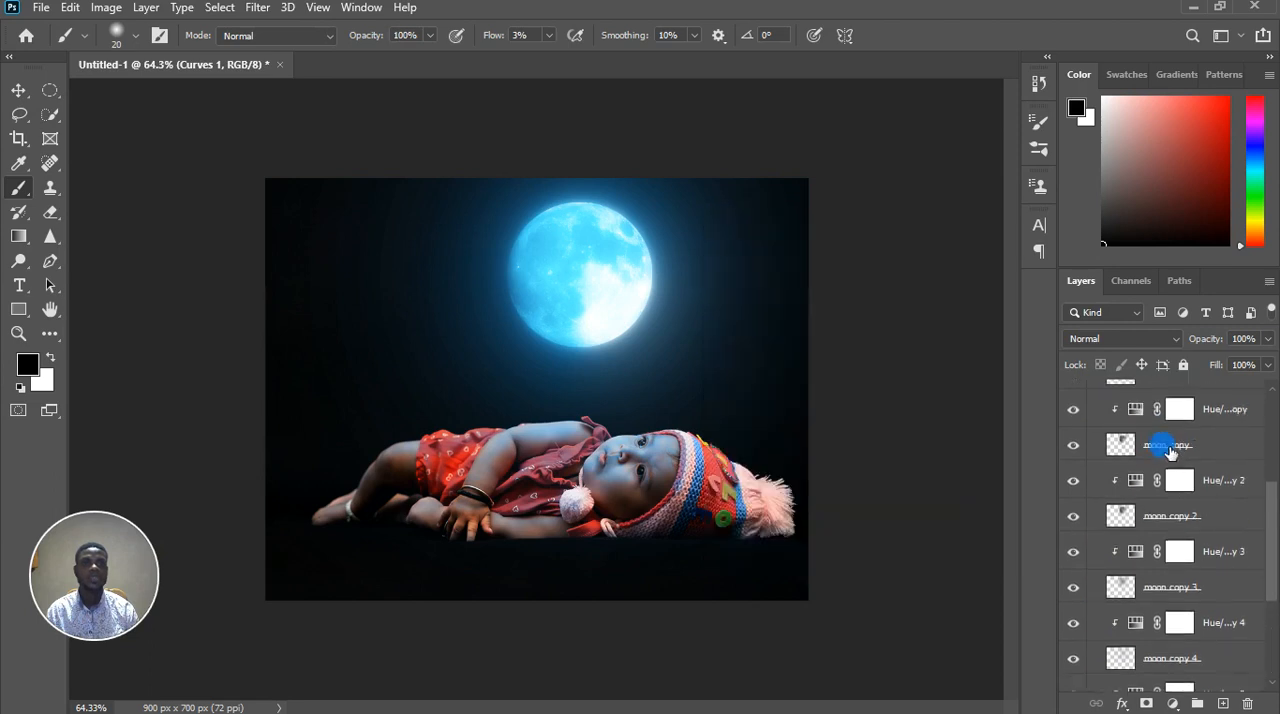
pyautogui.click(1073, 432)
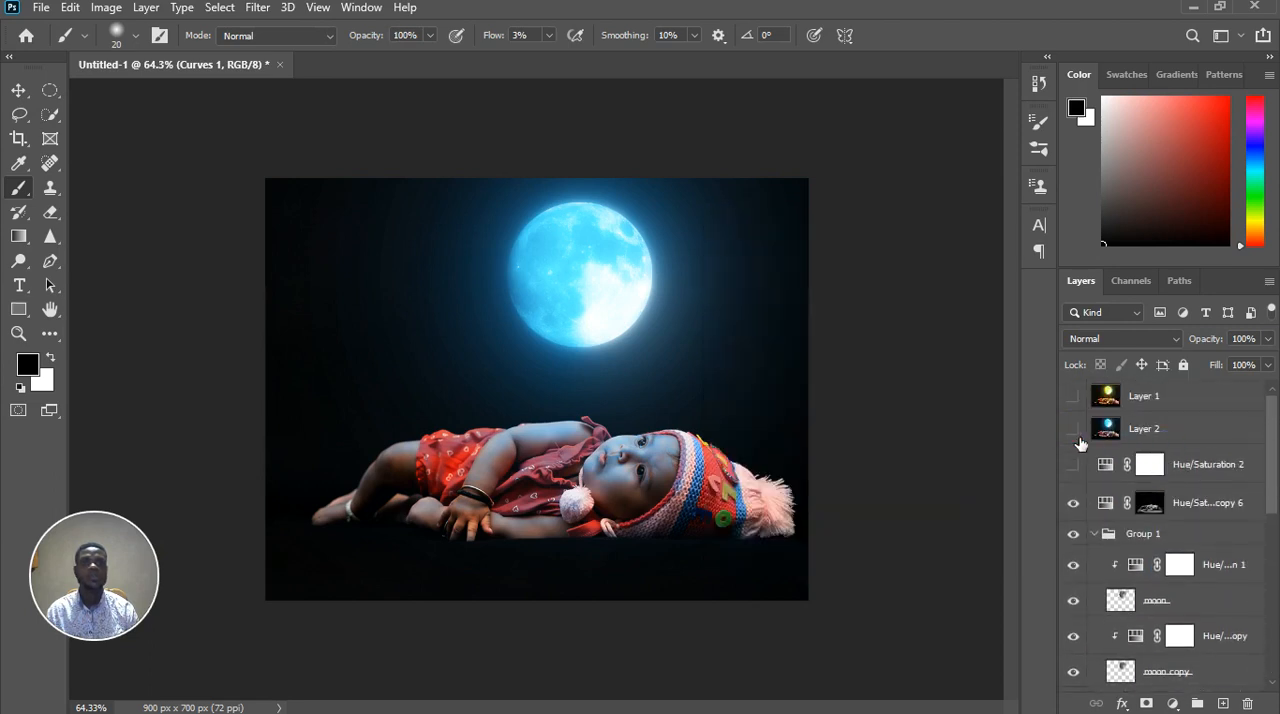
pyautogui.click(1076, 440)
pyautogui.scroll(-2, 848, 460)
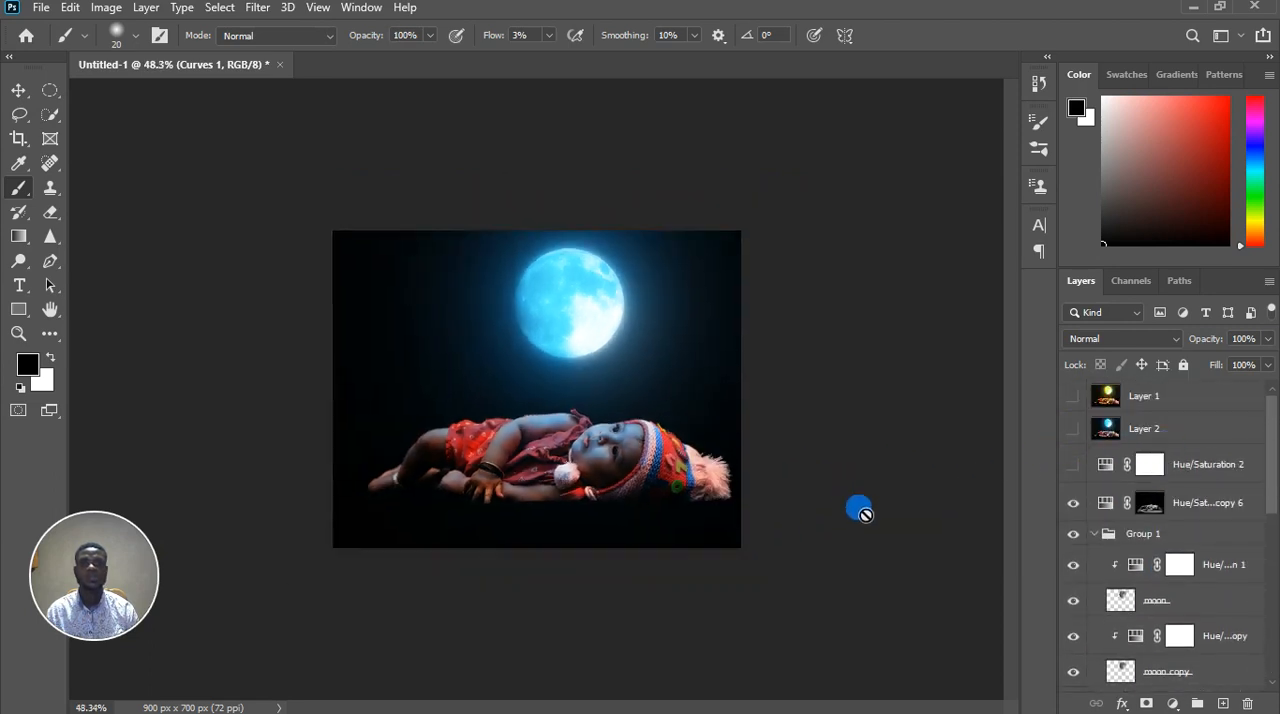
pyautogui.scroll(2, 616, 530)
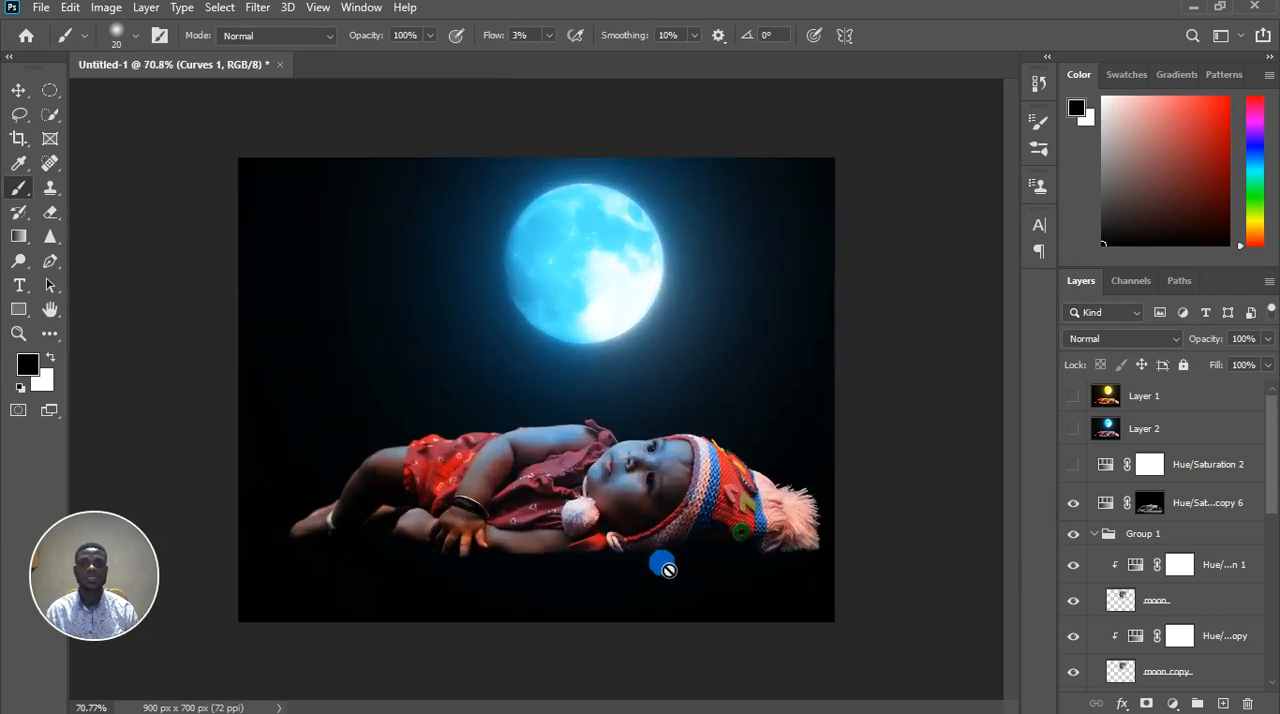
# Raise the RGB midpoint of the baby's Curves 1 adjustment slightly to soften the darkening
pyautogui.scroll(-5, 1230, 640)
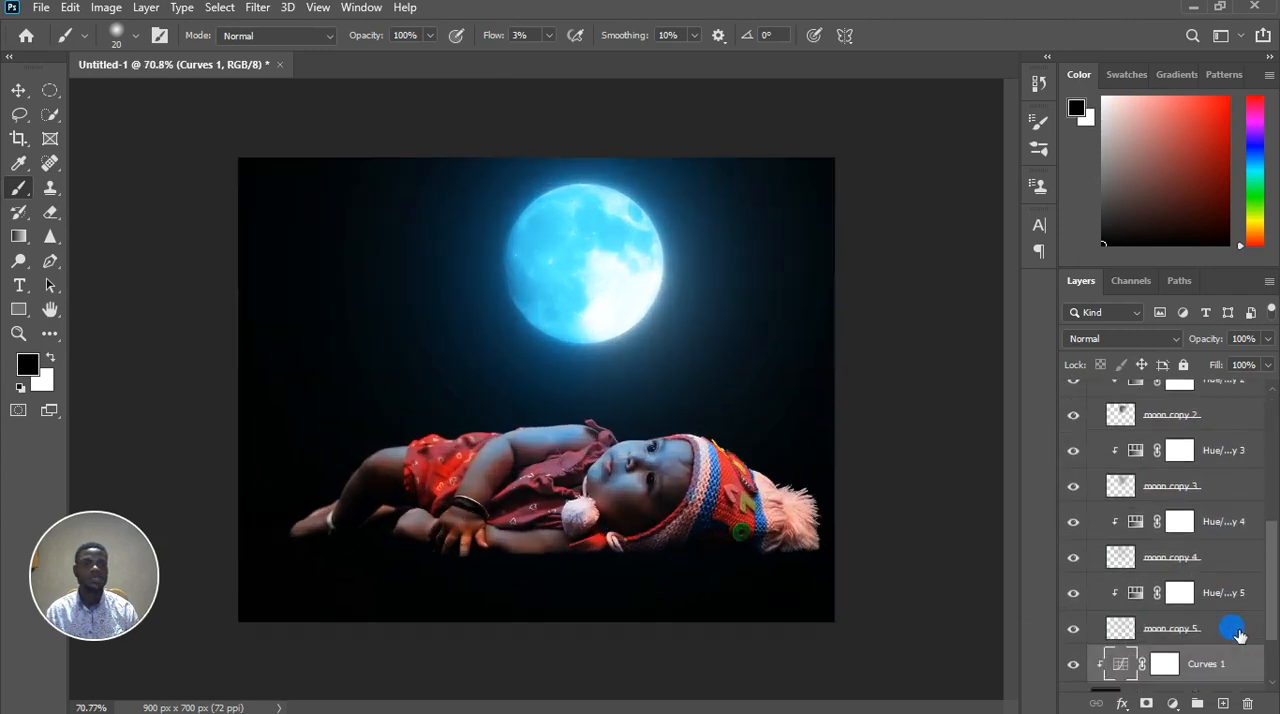
pyautogui.scroll(-2, 1238, 636)
pyautogui.doubleClick(1124, 576)
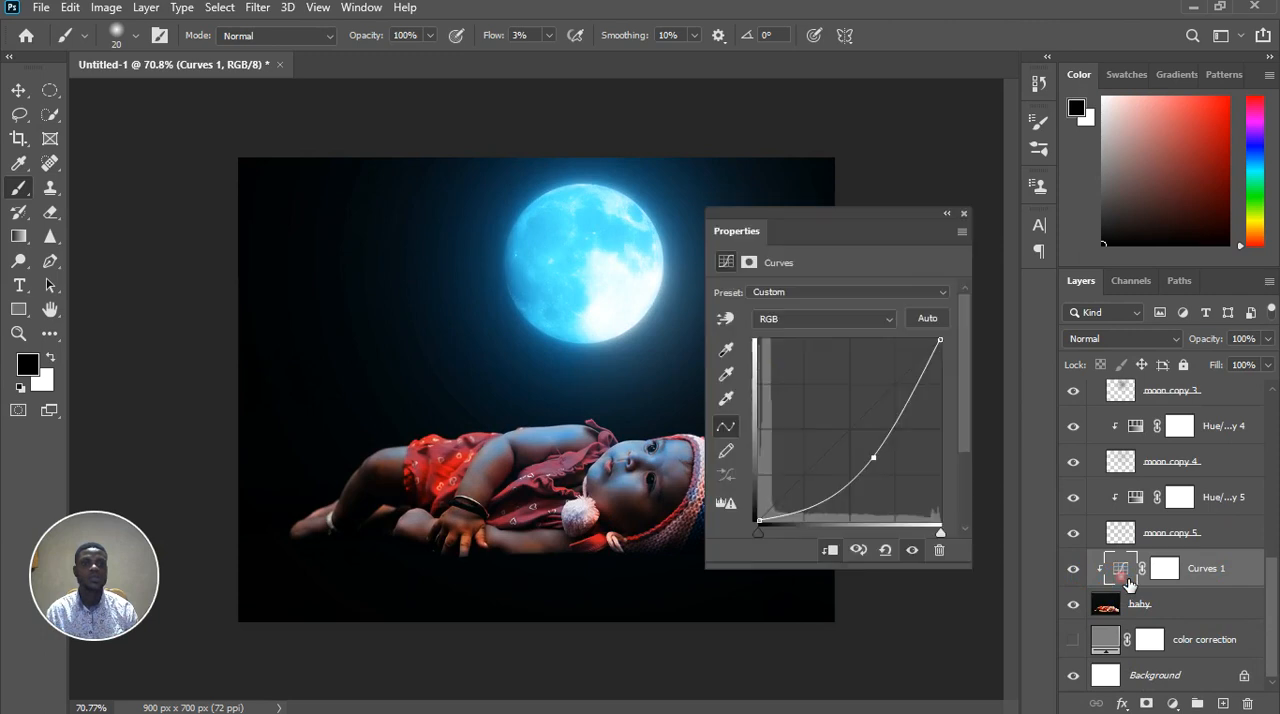
pyautogui.moveTo(881, 463); pyautogui.dragTo(876, 455)
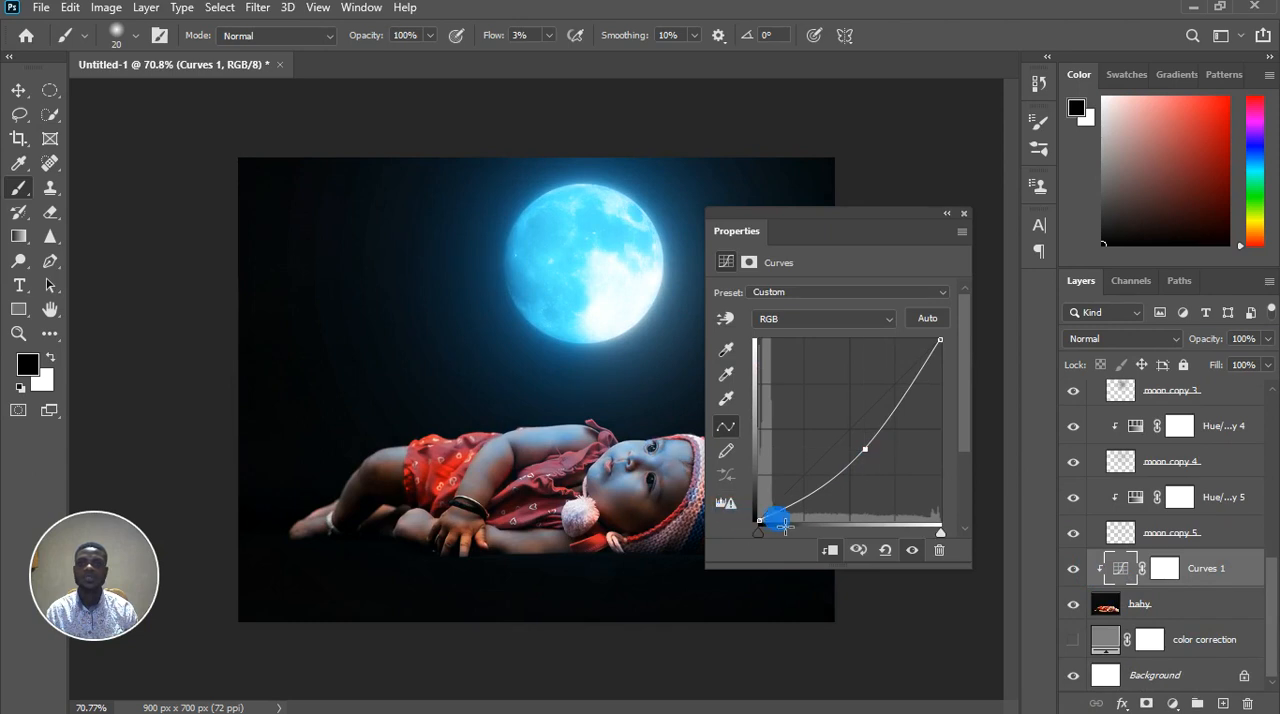
# Shift the RGB point of the Curves 1 adjustment slightly towards the highlights to darken the baby a little more
pyautogui.moveTo(840, 517); pyautogui.dragTo(880, 459)
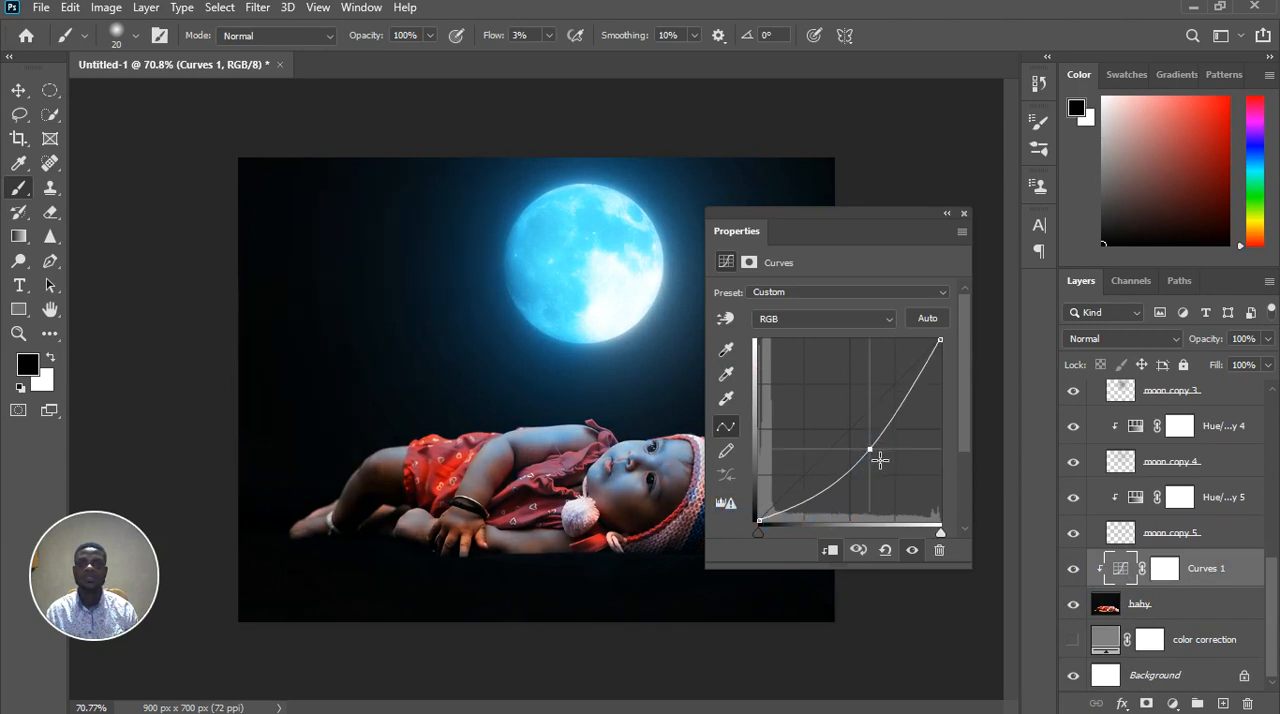
pyautogui.click(963, 215)
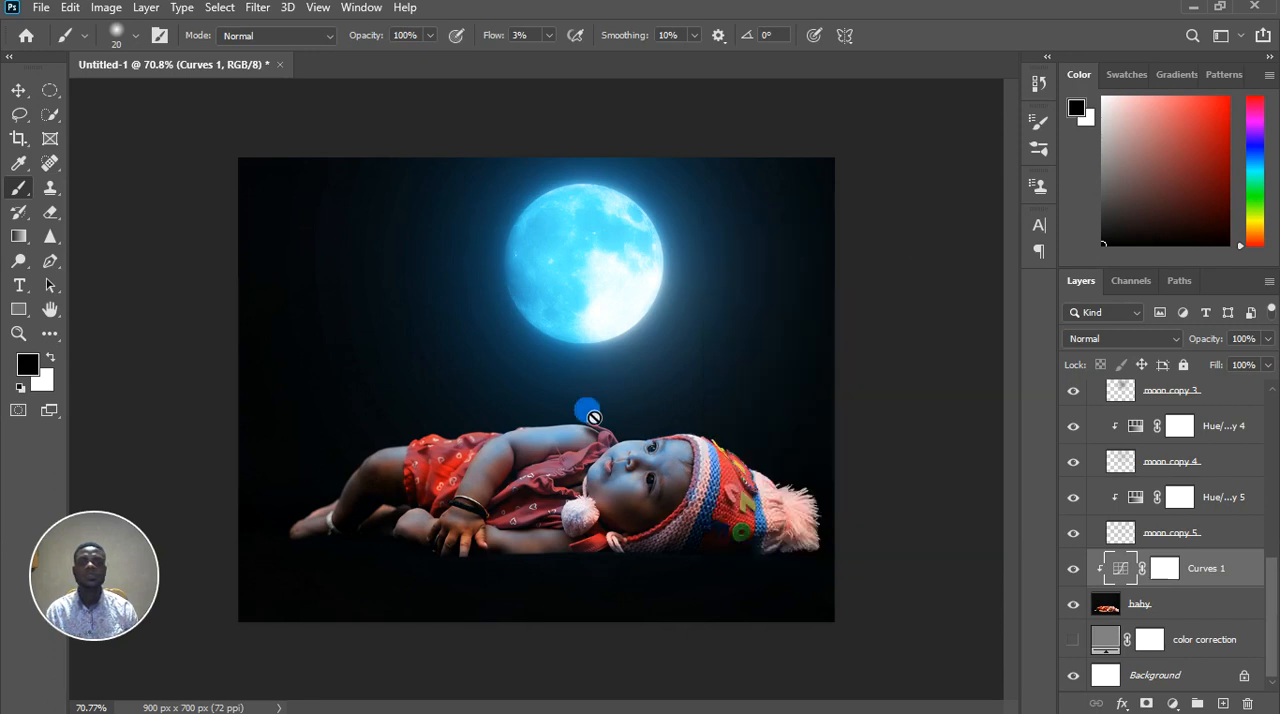
pyautogui.scroll(-1, 615, 512)
pyautogui.scroll(6, 606, 548)
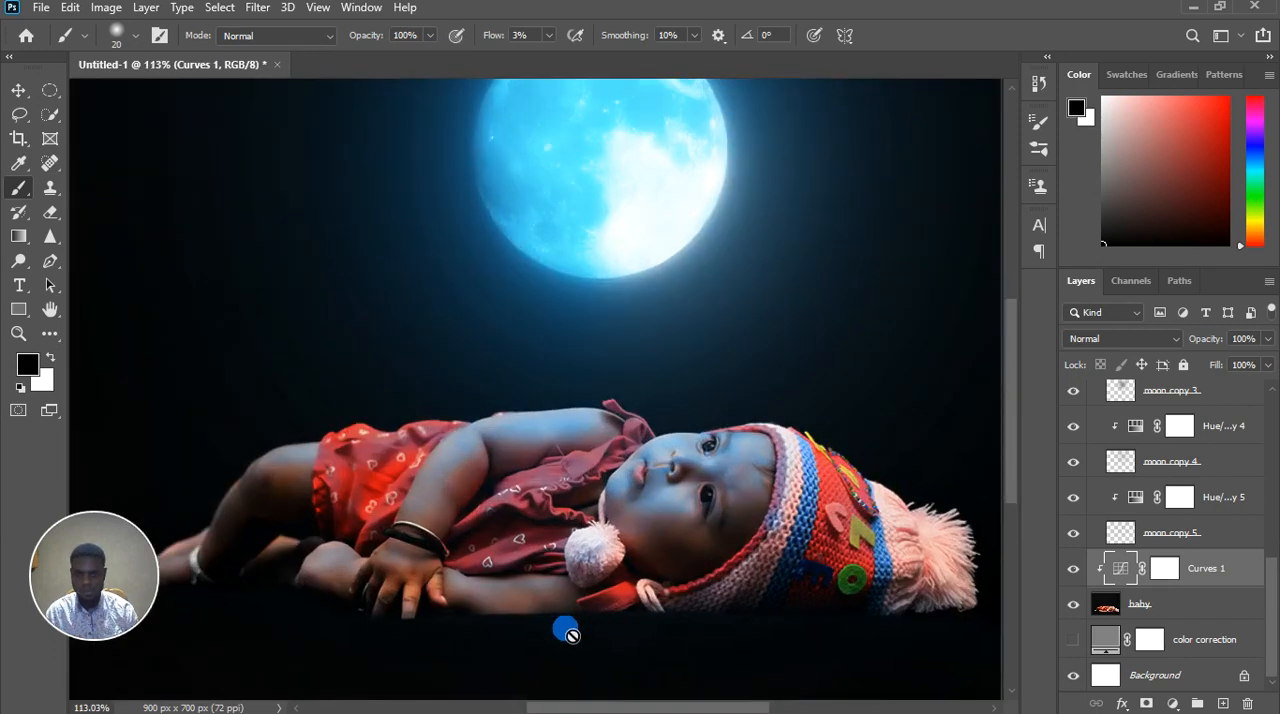
pyautogui.scroll(-4, 571, 630)
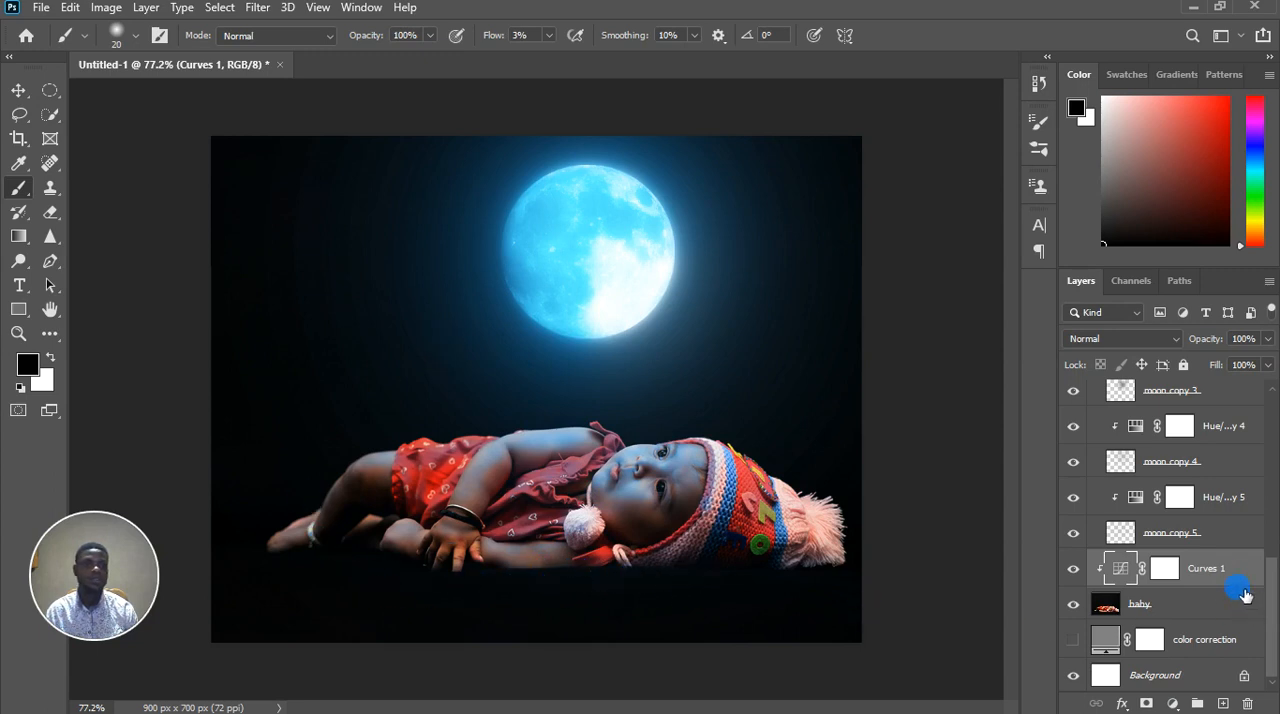
# Toggle Layer 2's visibility to compare it with the current moon and baby composite
pyautogui.scroll(10, 1234, 577)
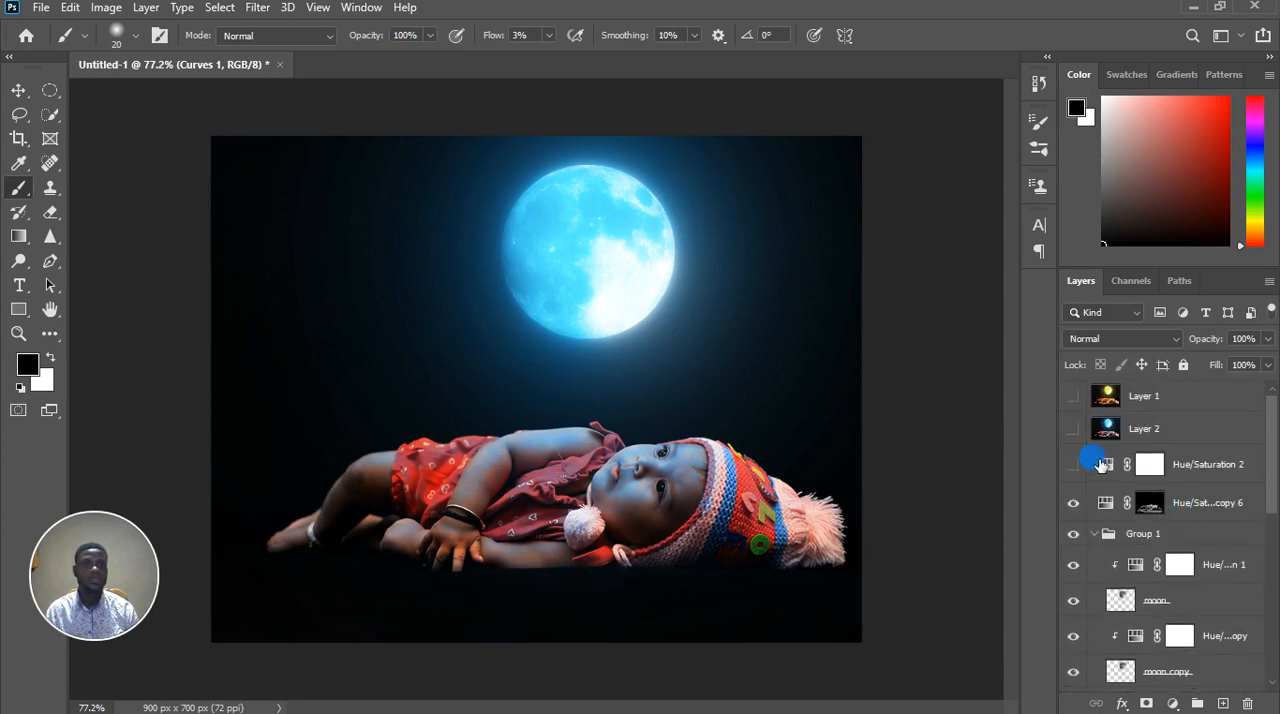
pyautogui.click(1073, 428)
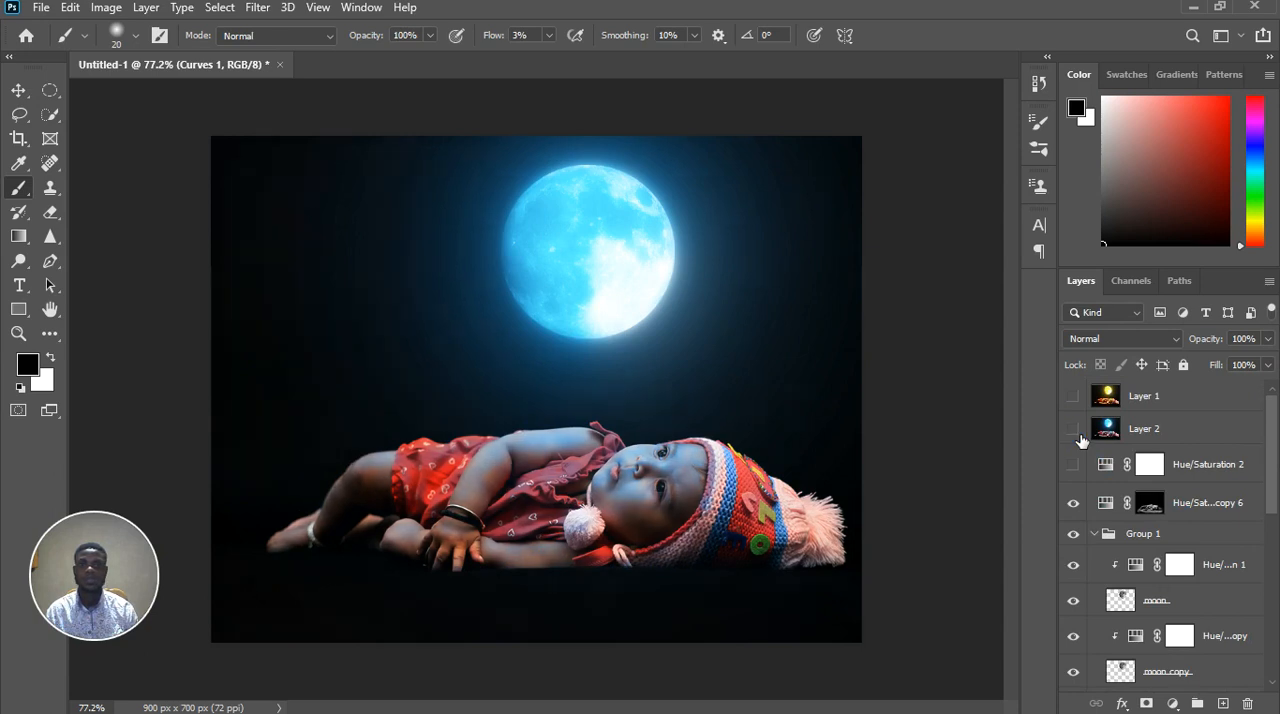
pyautogui.click(1073, 428)
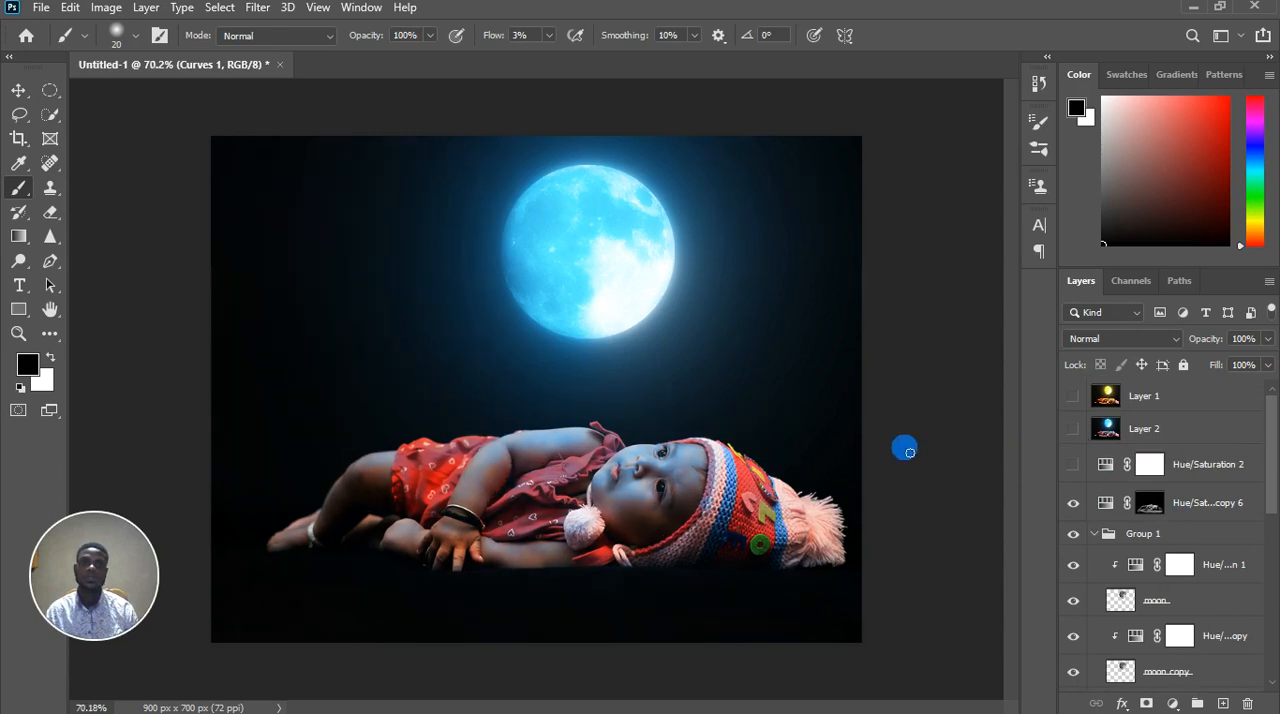
pyautogui.scroll(-5, 766, 480)
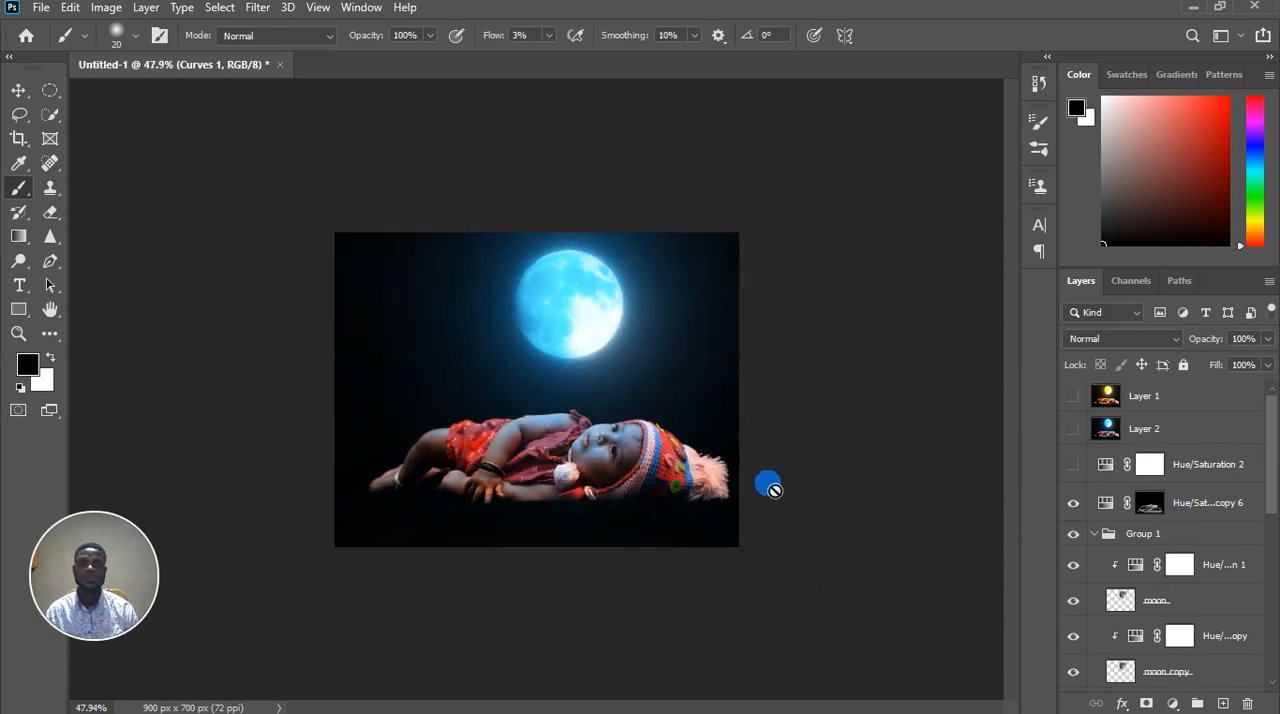
pyautogui.click(1078, 425)
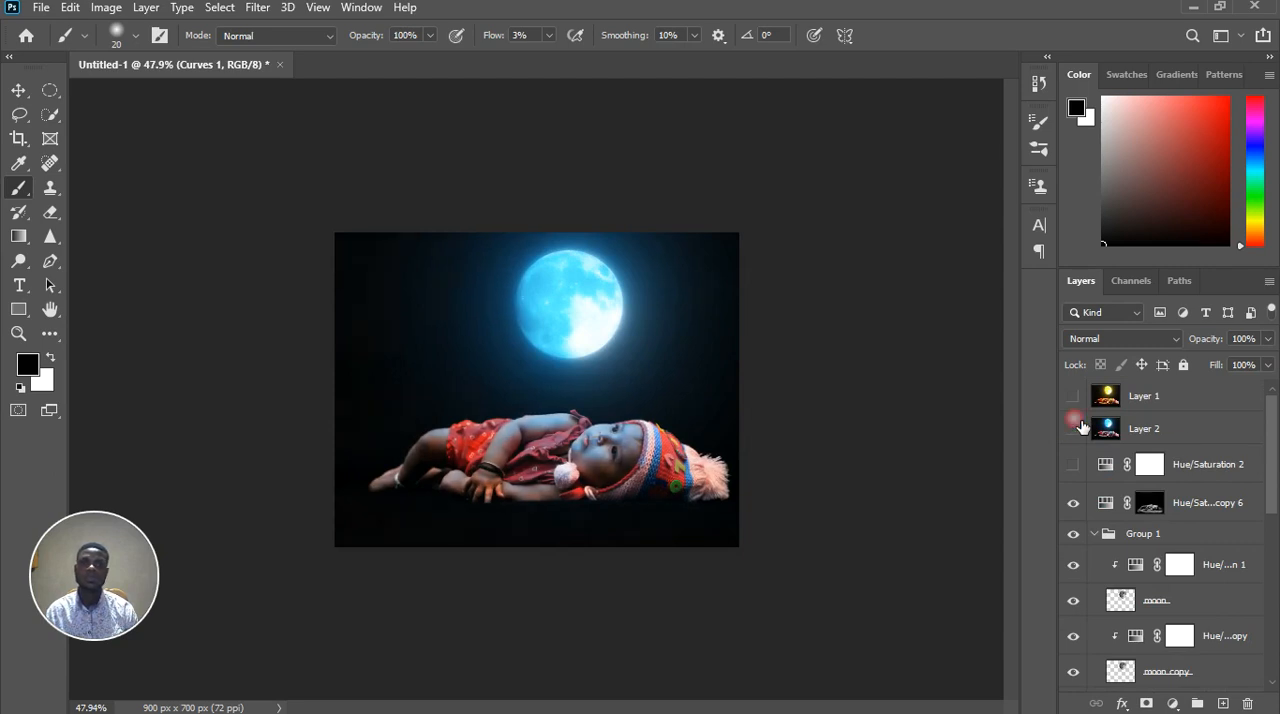
pyautogui.click(1078, 425)
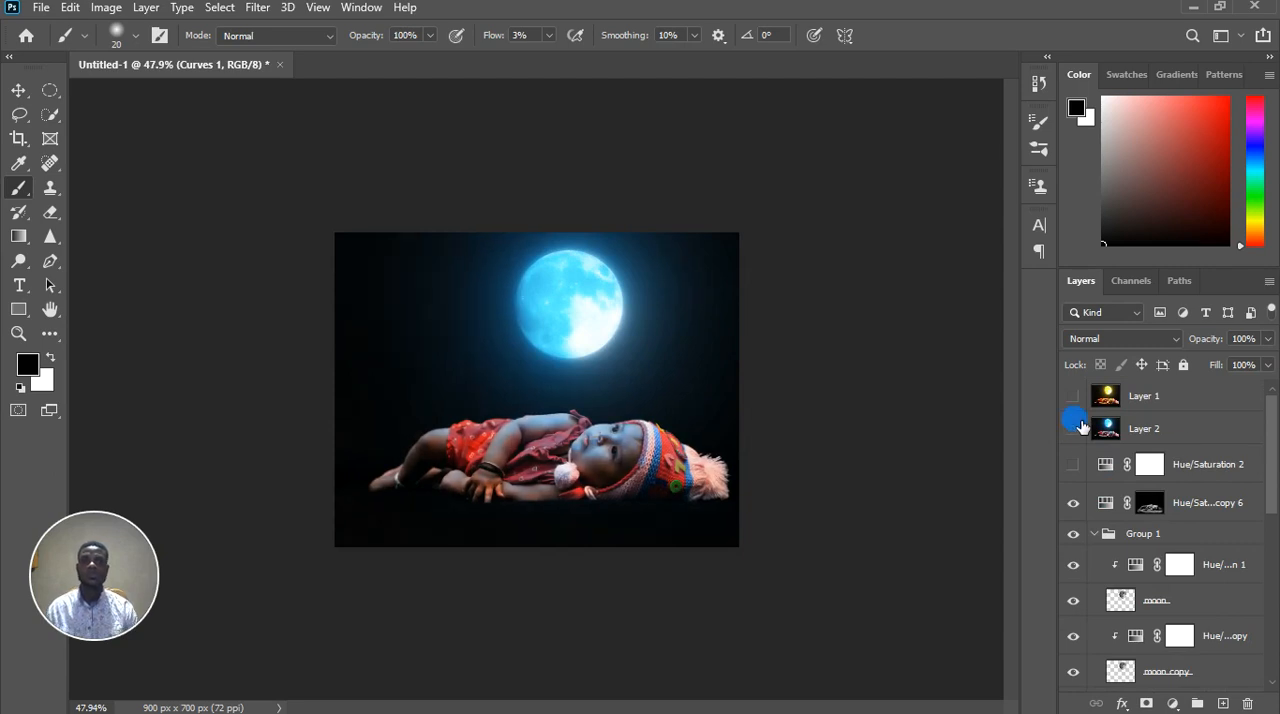
pyautogui.scroll(3, 695, 478)
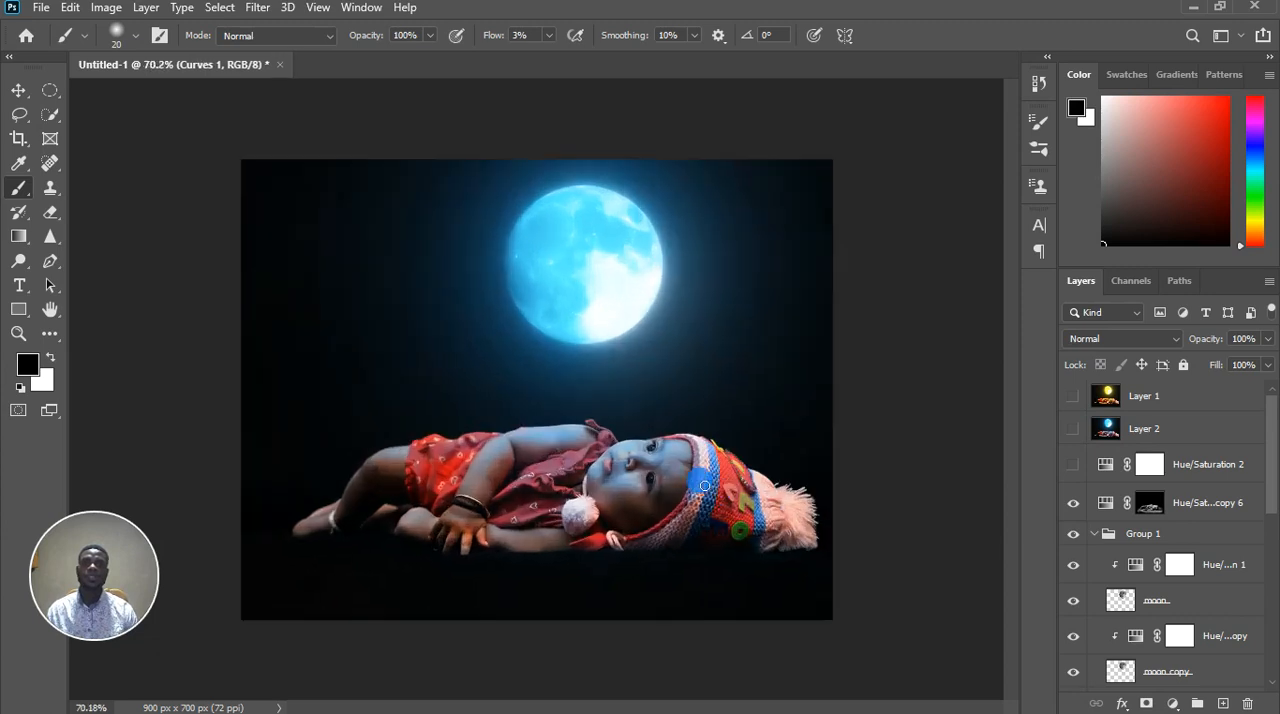
pyautogui.click(776, 525)
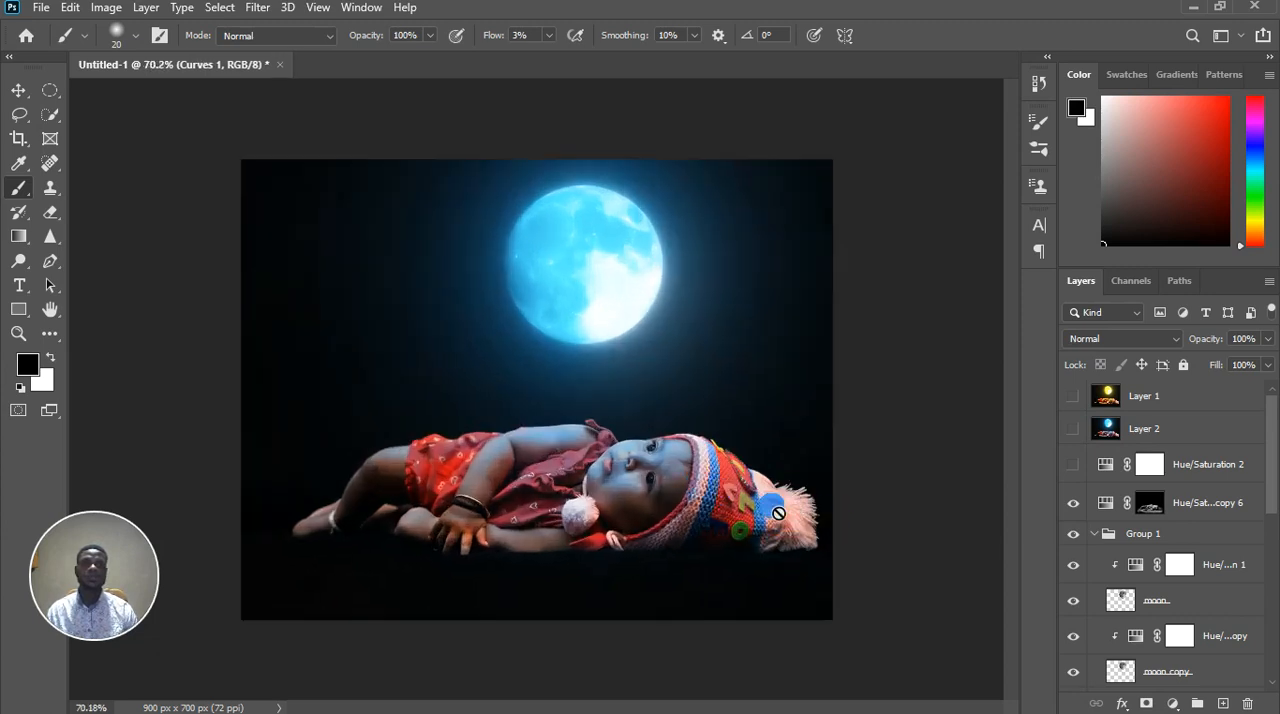
pyautogui.click(824, 524)
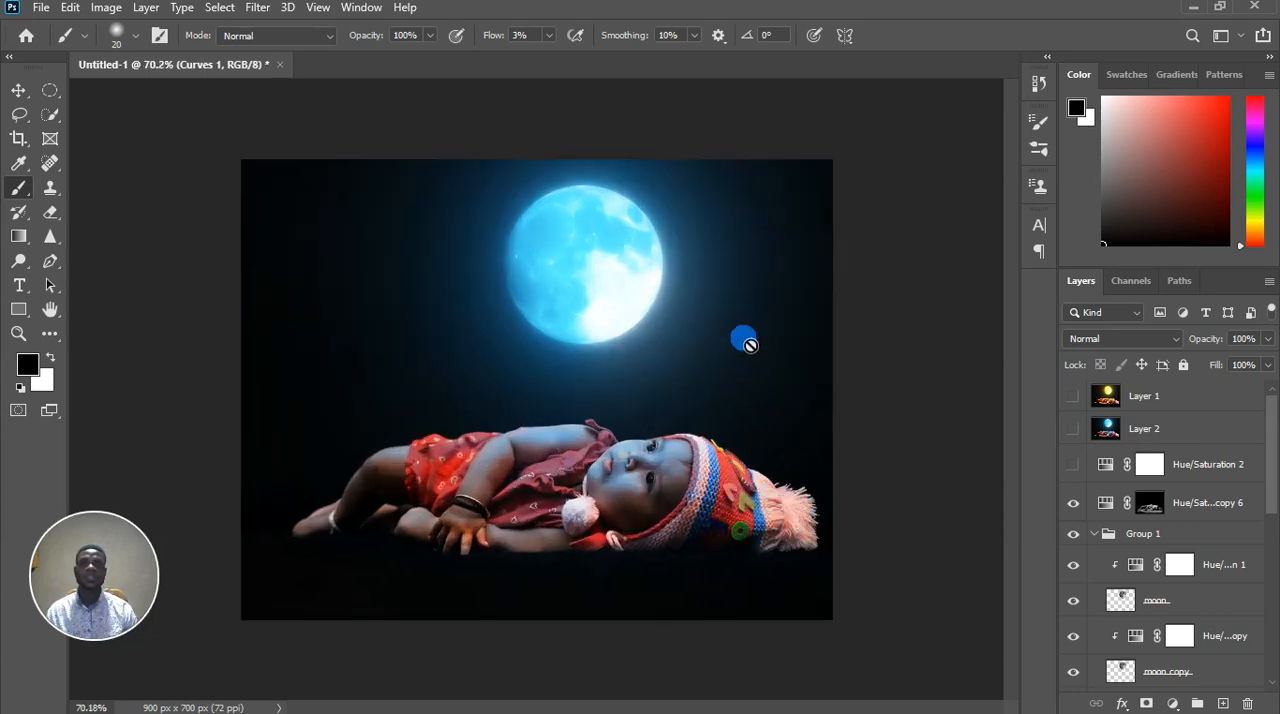
pyautogui.scroll(-1, 789, 490)
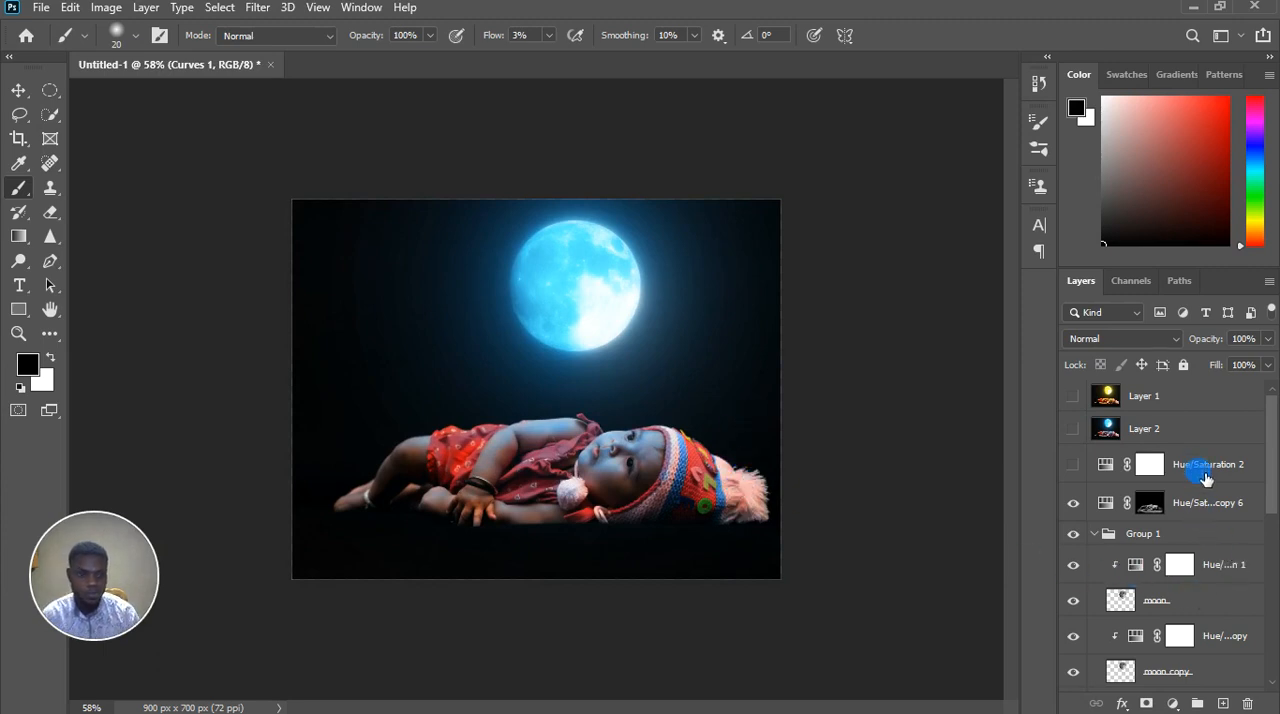
# Add an Exposure adjustment clipped to the baby layer and set its exposure to -5.00
pyautogui.click(1207, 428)
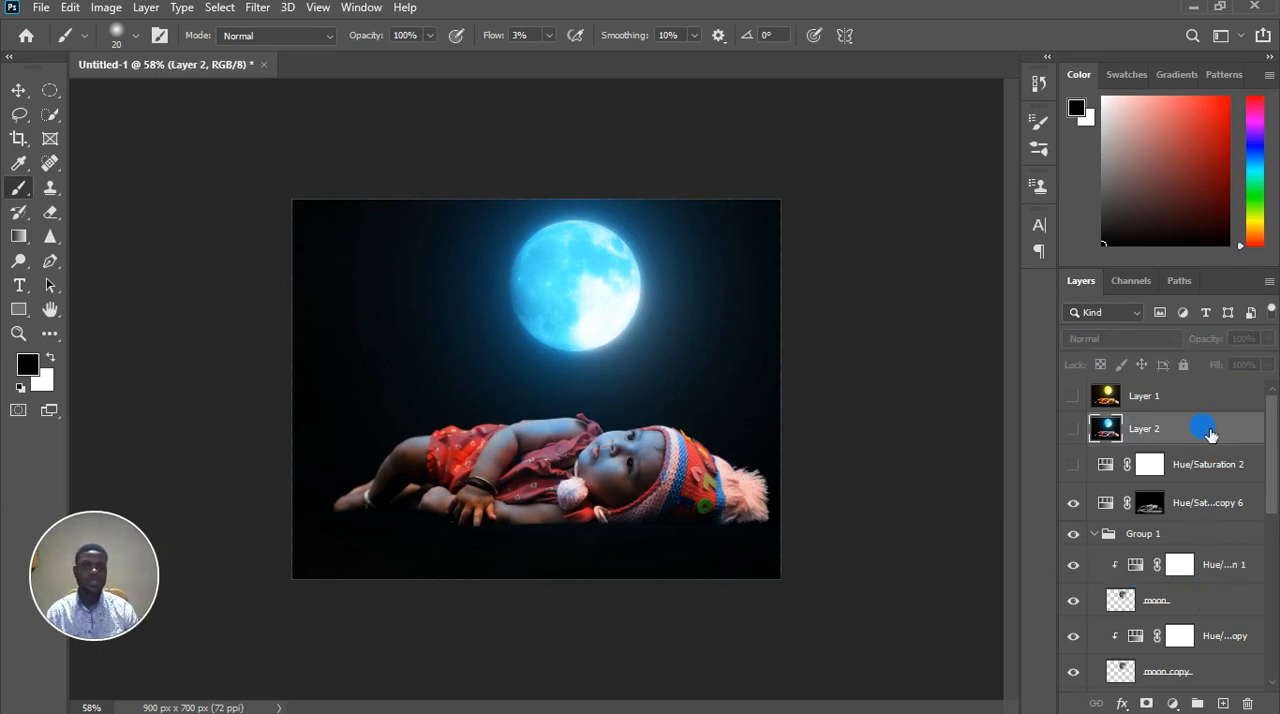
pyautogui.scroll(-5, 1255, 590)
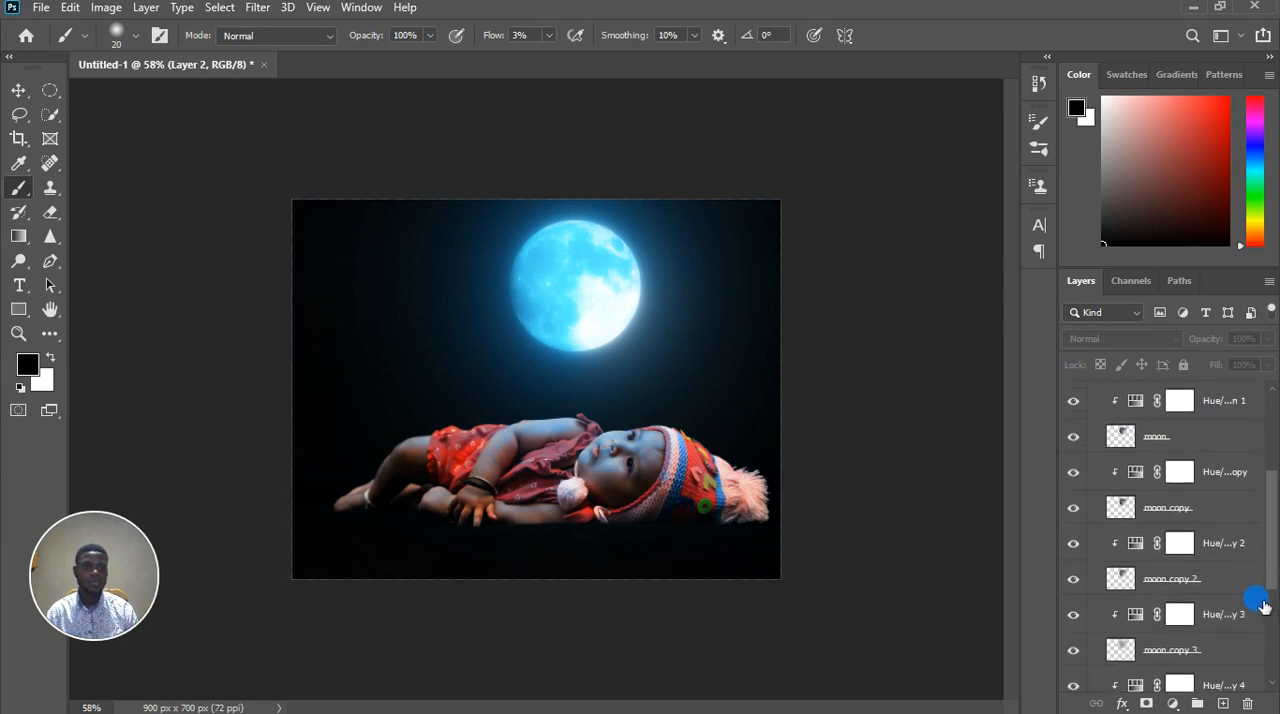
pyautogui.scroll(-2, 1243, 610)
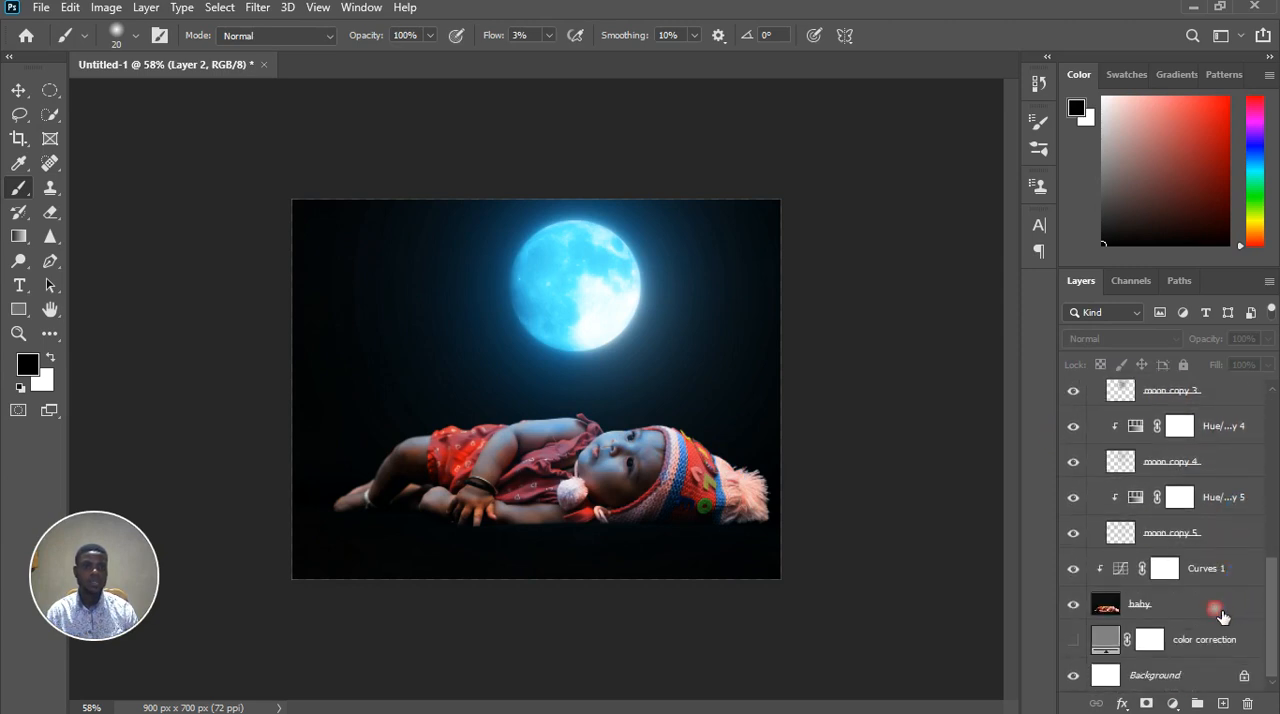
pyautogui.click(1222, 615)
pyautogui.click(1178, 702)
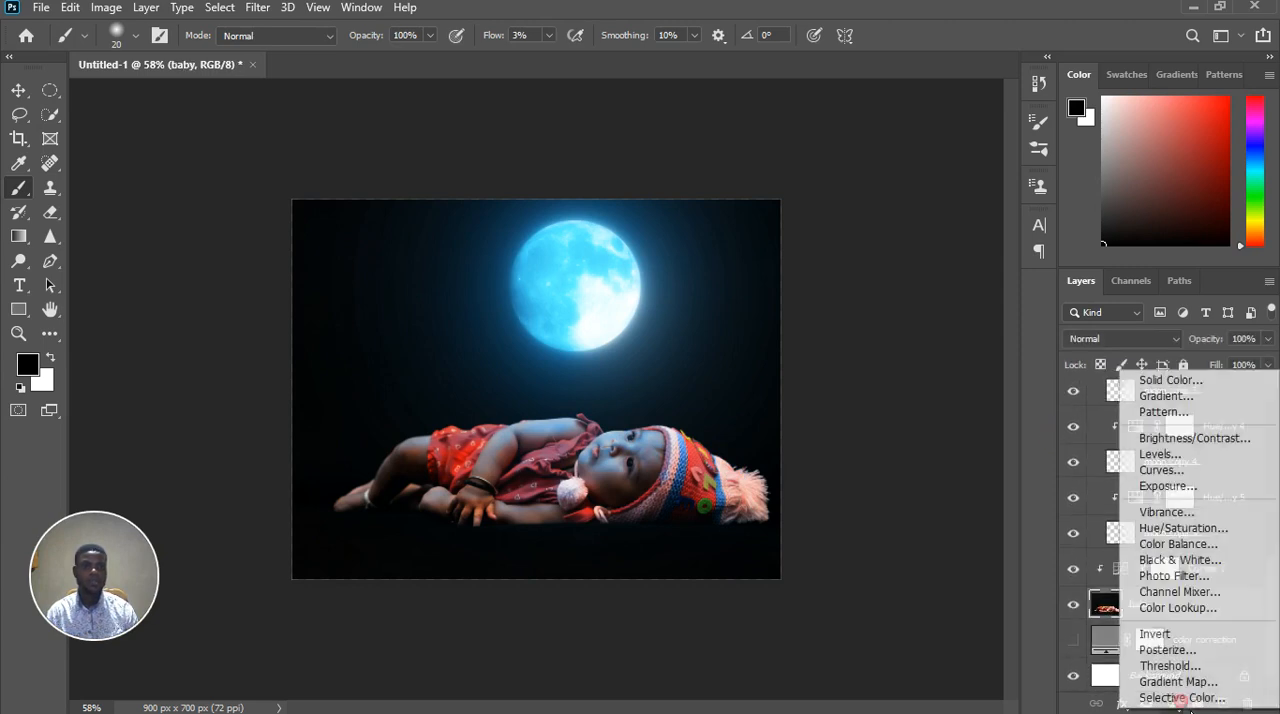
pyautogui.click(1190, 487)
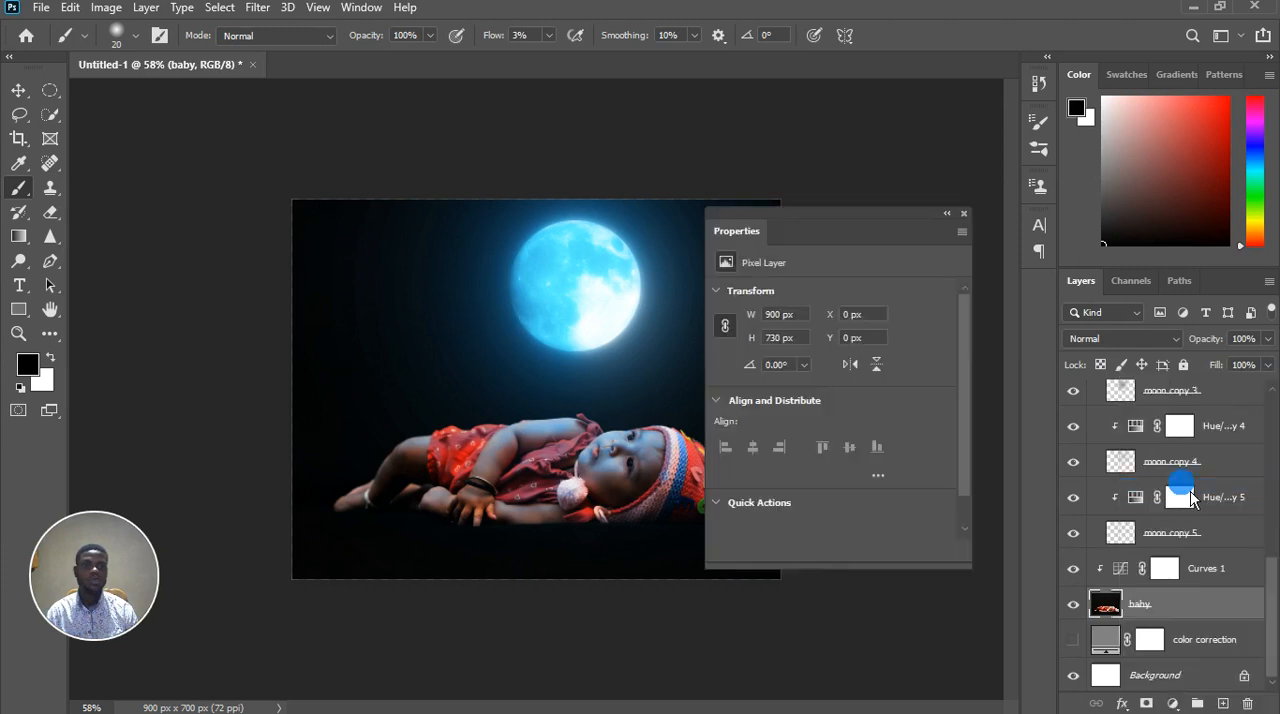
pyautogui.moveTo(830, 232); pyautogui.dragTo(929, 231)
pyautogui.click(929, 338)
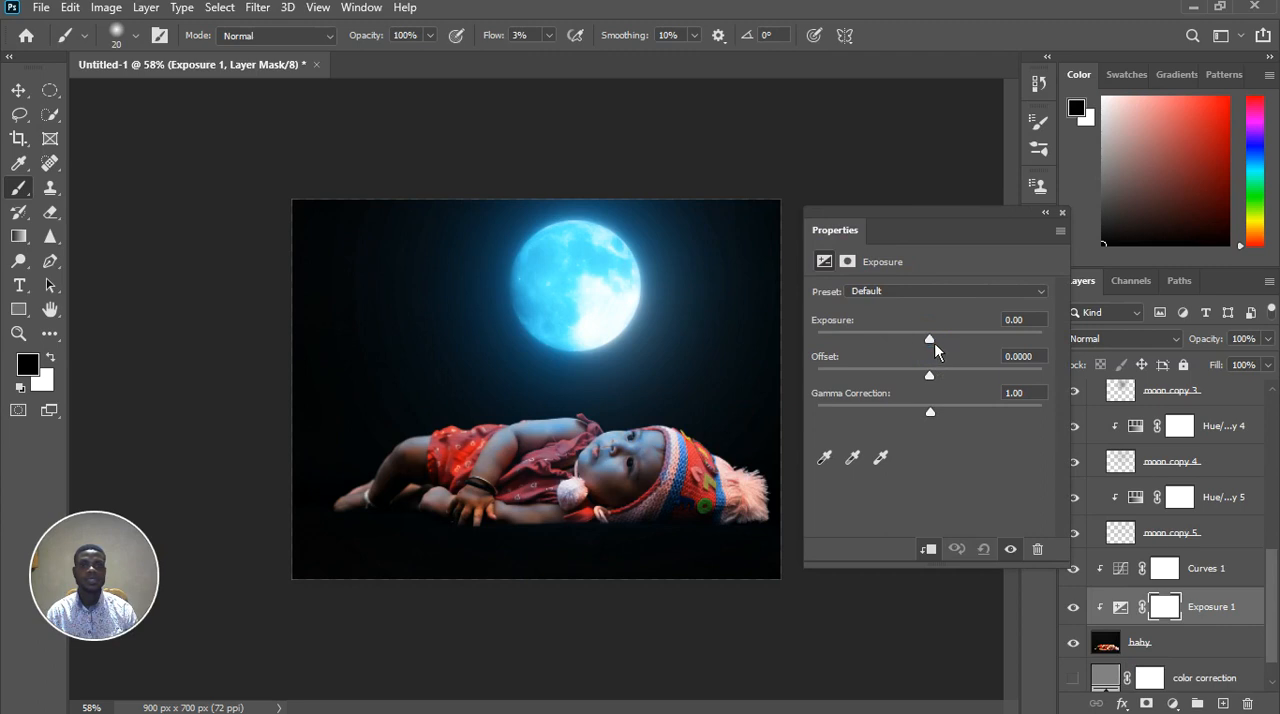
pyautogui.moveTo(903, 345); pyautogui.dragTo(869, 344)
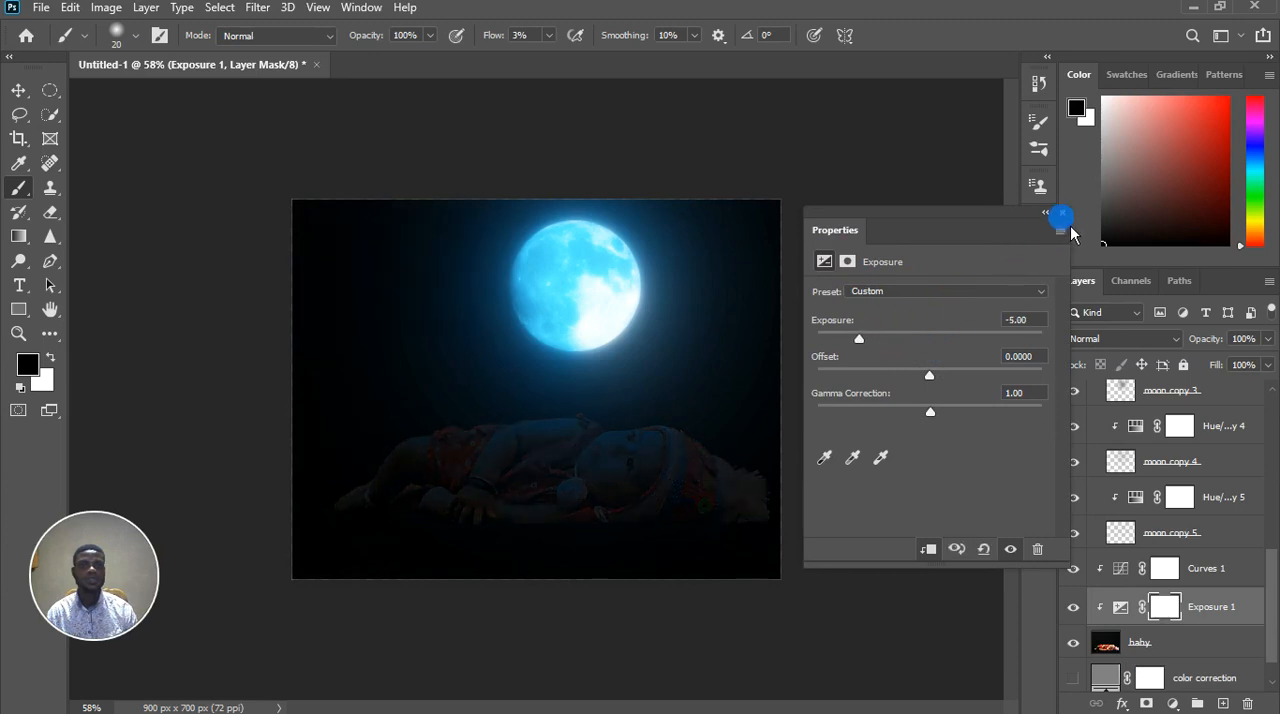
pyautogui.click(1062, 212)
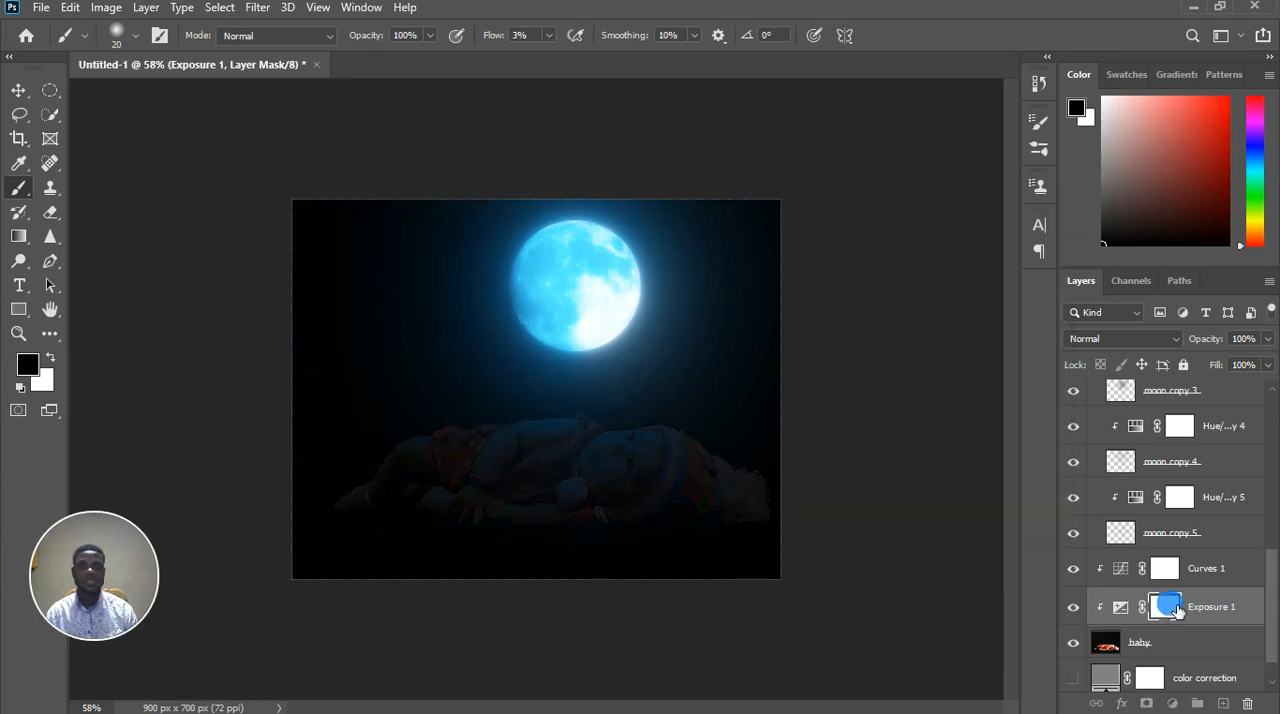
# Invert the Exposure 1 mask and paint white over the hat's back and pom-pom with a 125 px brush at 16% flow
pyautogui.hotkey('ctrl', 'i')
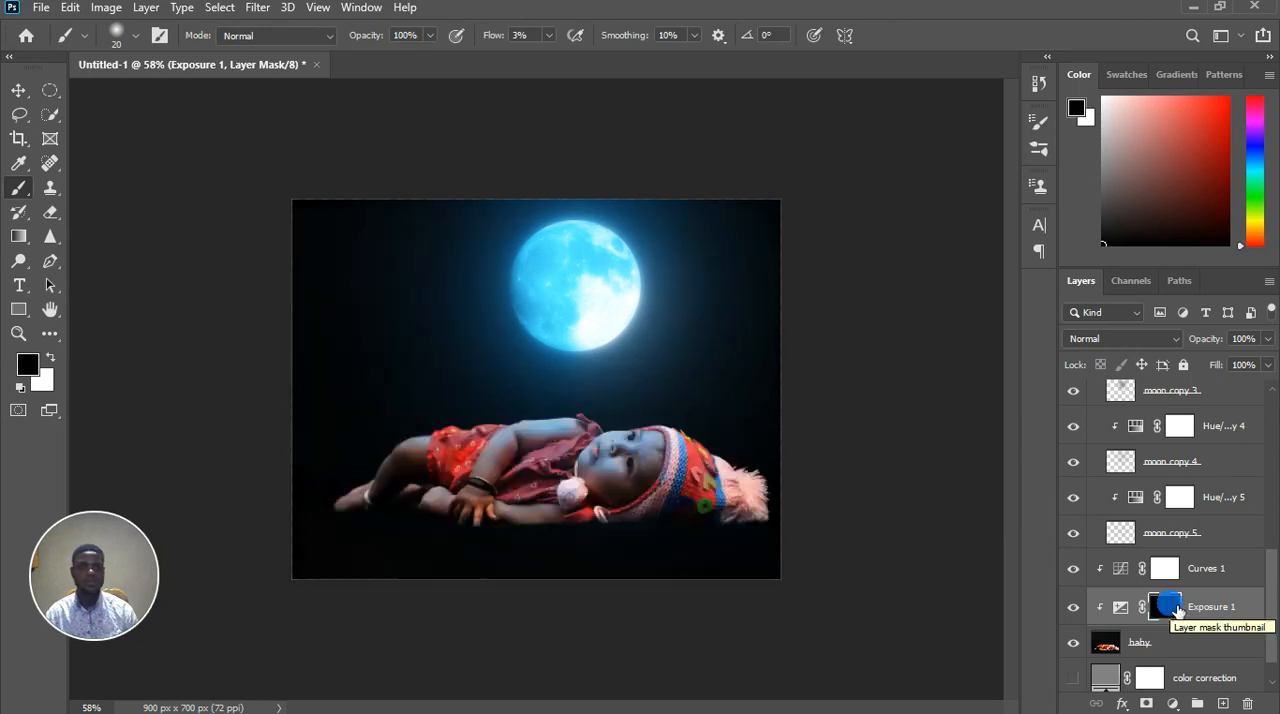
pyautogui.press(']')
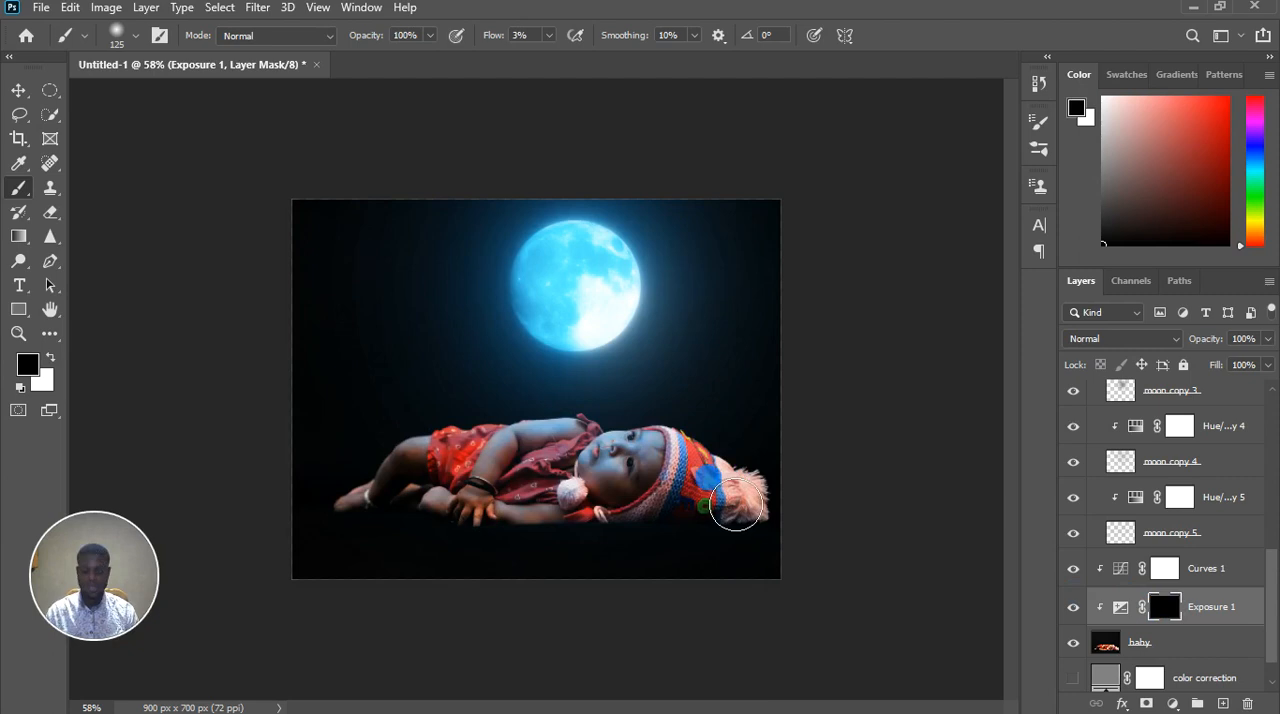
pyautogui.press('x')
pyautogui.click(550, 36)
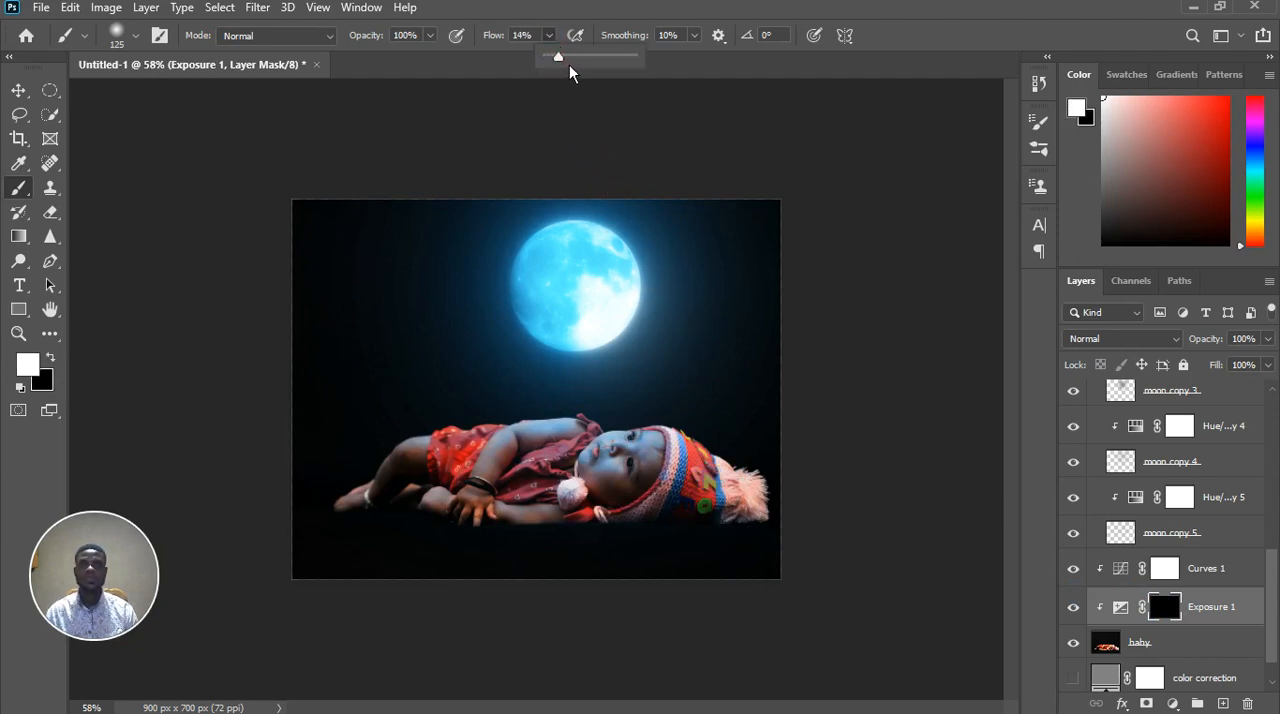
pyautogui.moveTo(766, 500)
pyautogui.mouseDown()
pyautogui.moveTo(795, 533)
pyautogui.moveTo(740, 498)
pyautogui.moveTo(735, 474)
pyautogui.moveTo(747, 500)
pyautogui.moveTo(802, 487)
pyautogui.moveTo(801, 519)
pyautogui.moveTo(725, 551)
pyautogui.moveTo(783, 536)
pyautogui.moveTo(724, 521)
pyautogui.moveTo(729, 434)
pyautogui.mouseUp()
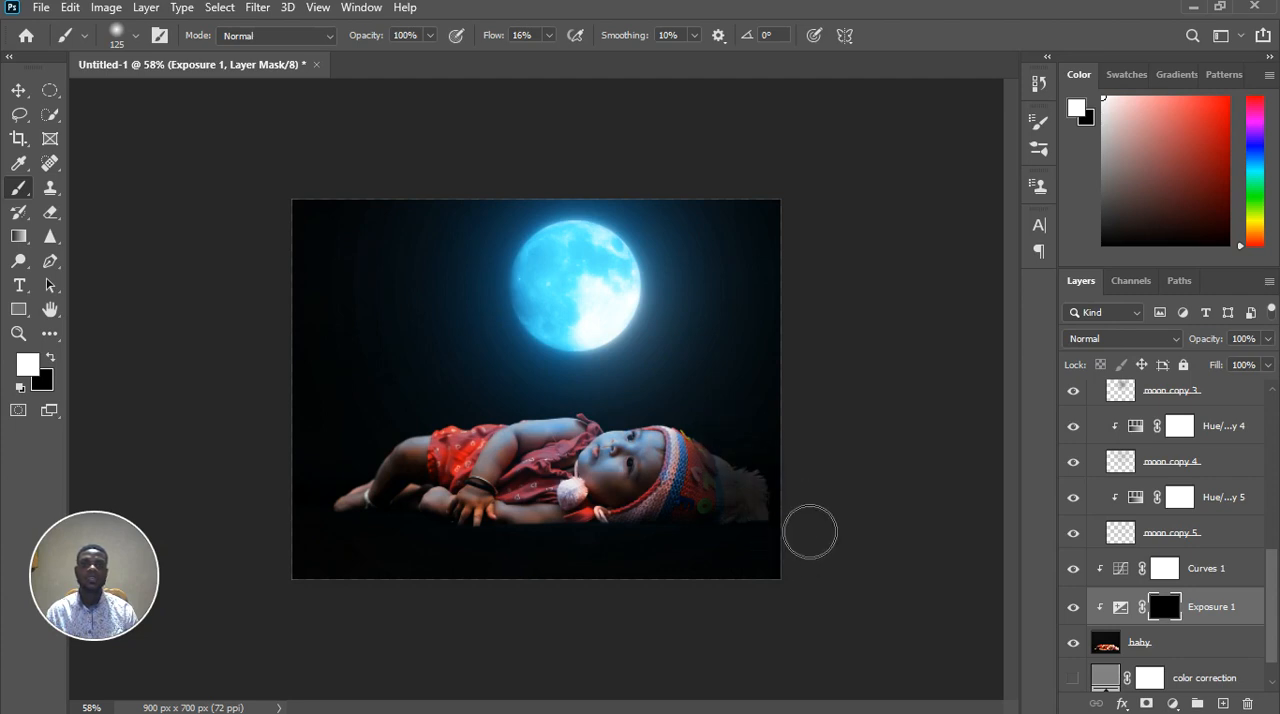
pyautogui.moveTo(811, 523)
pyautogui.mouseDown()
pyautogui.moveTo(696, 572)
pyautogui.moveTo(813, 543)
pyautogui.moveTo(728, 454)
pyautogui.moveTo(753, 492)
pyautogui.moveTo(715, 514)
pyautogui.moveTo(701, 542)
pyautogui.moveTo(783, 543)
pyautogui.mouseUp()
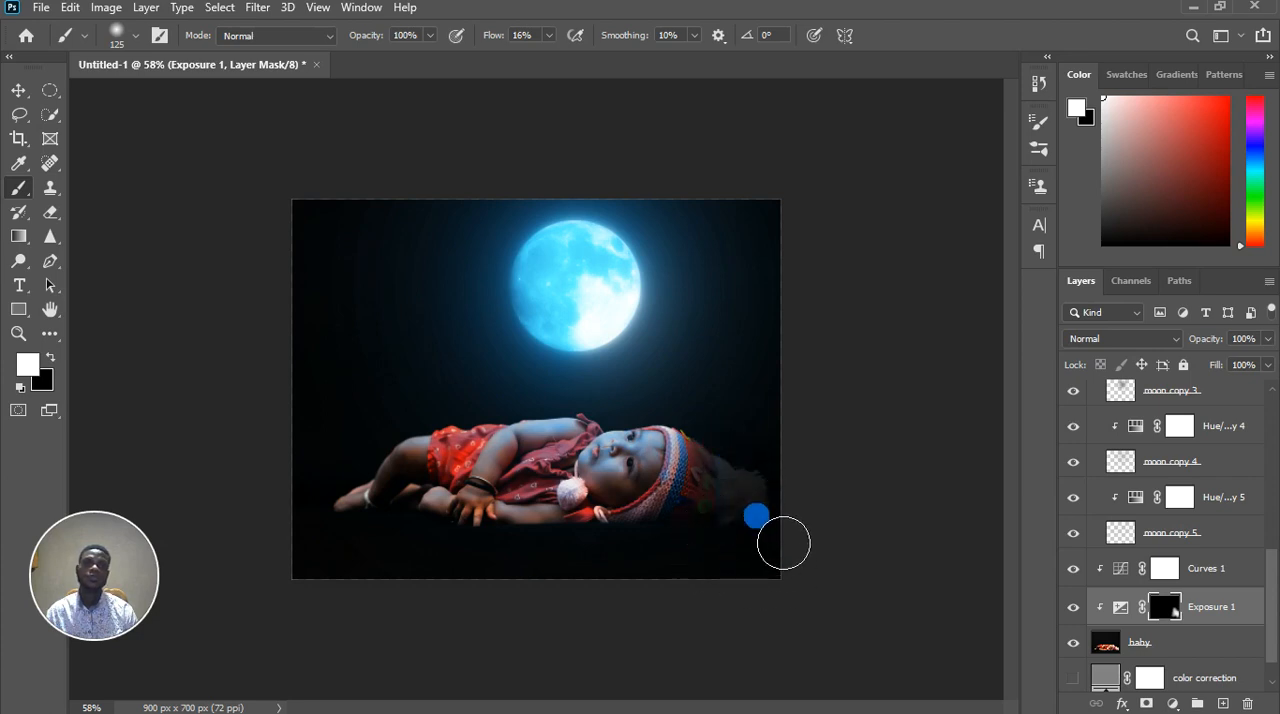
pyautogui.scroll(-1, 795, 555)
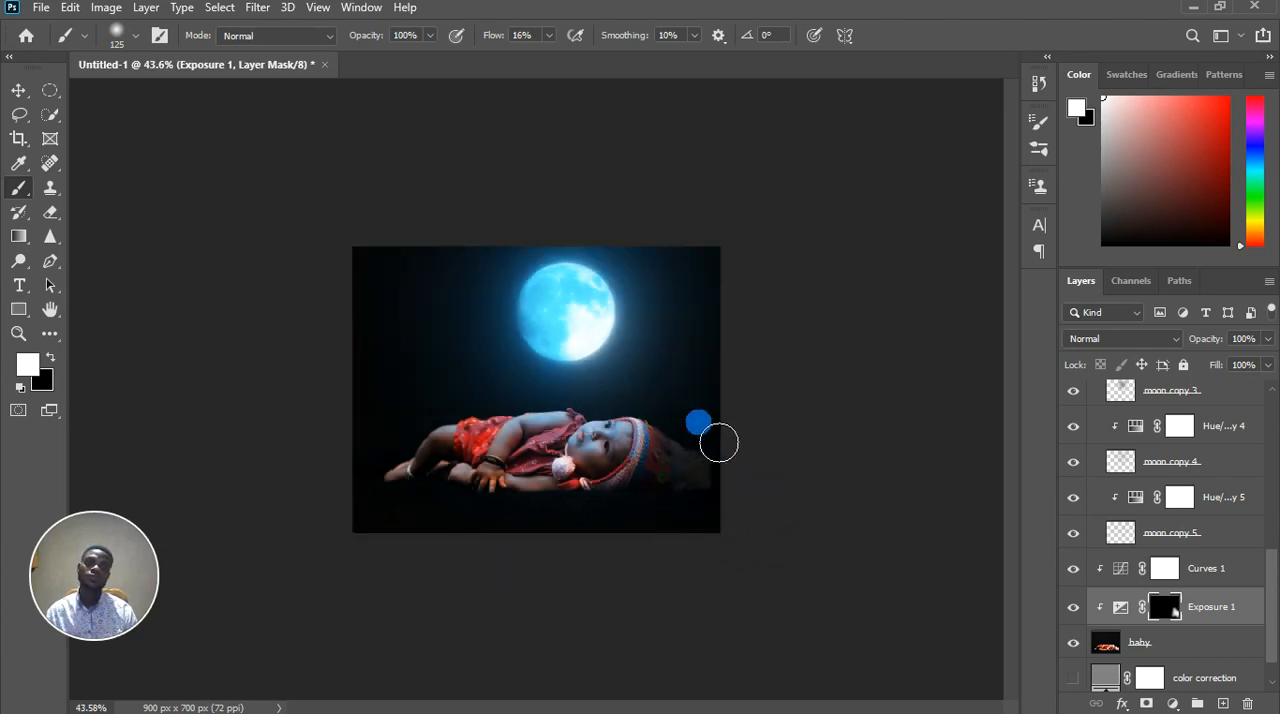
pyautogui.scroll(4, 719, 442)
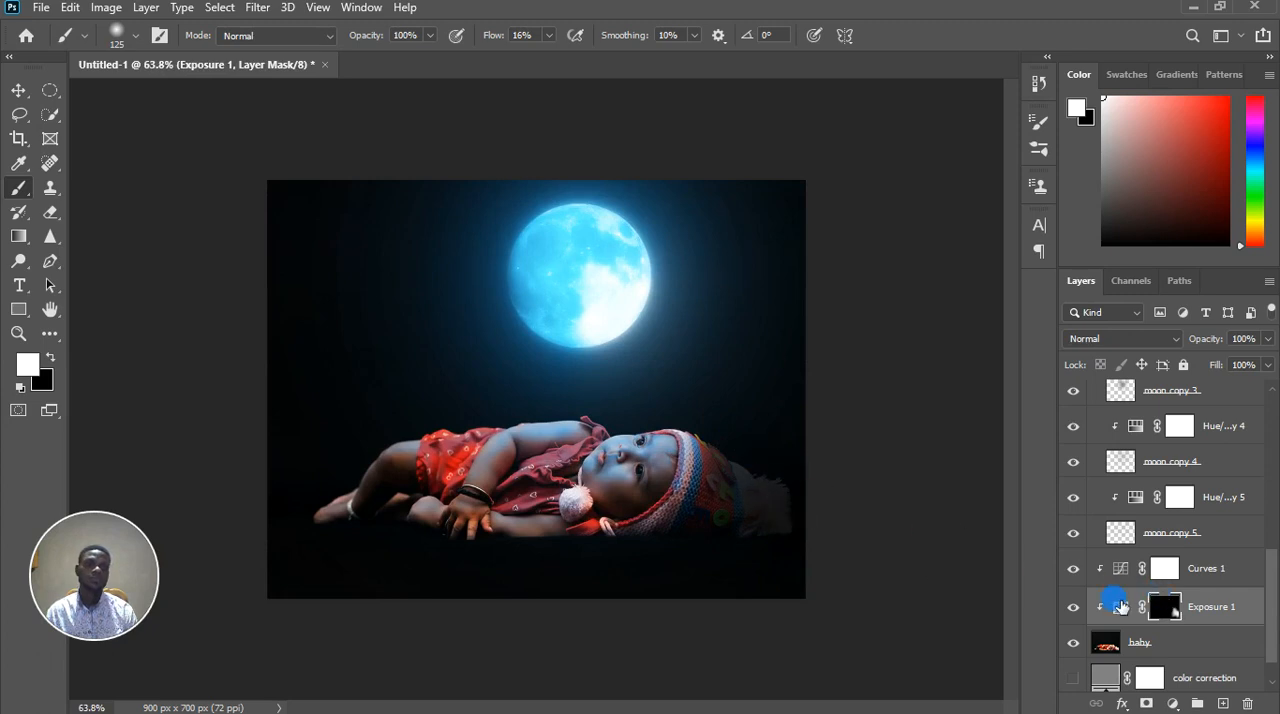
# Set the exposure of the Exposure 1 adjustment to -18.00
pyautogui.doubleClick(1128, 612)
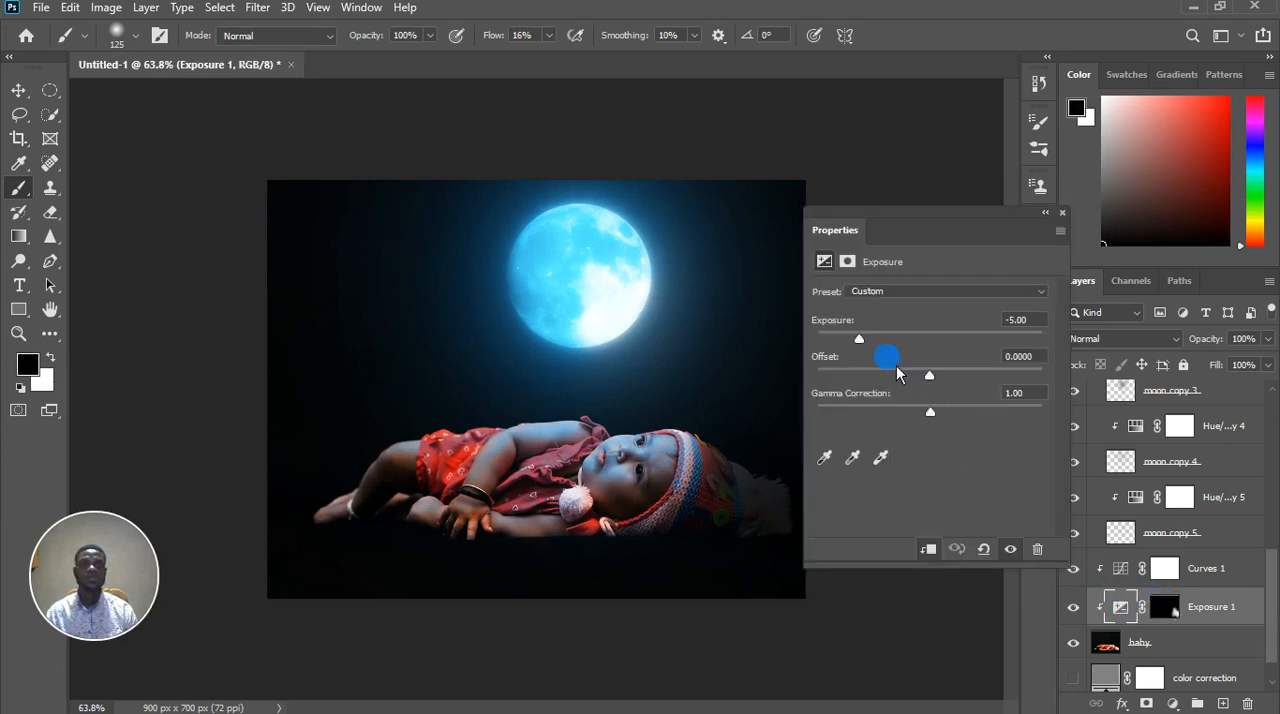
pyautogui.moveTo(875, 350); pyautogui.dragTo(842, 354)
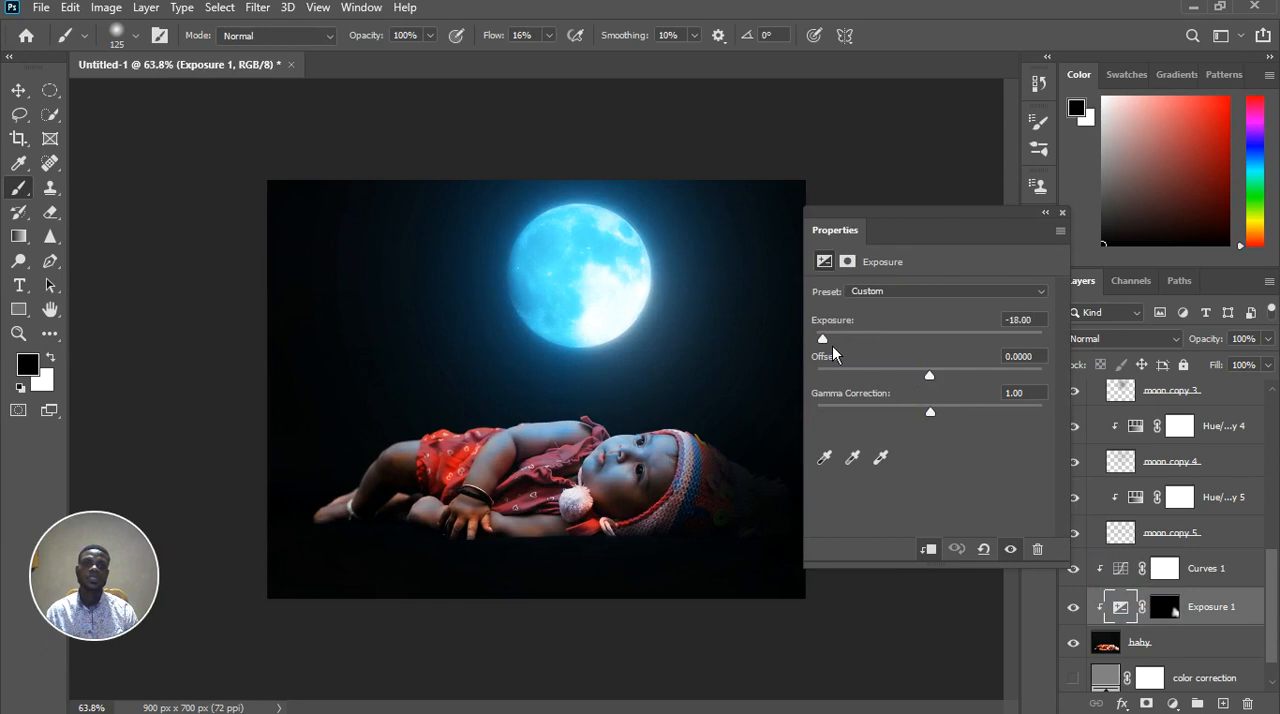
pyautogui.click(1062, 212)
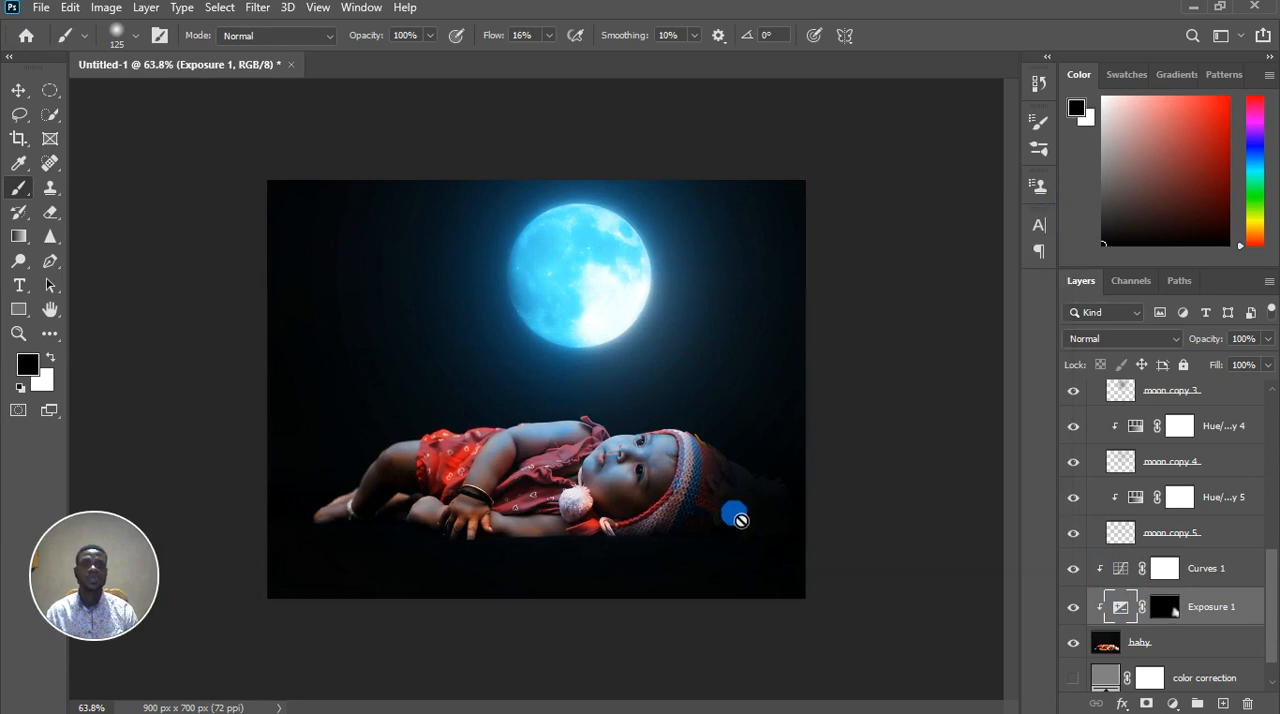
# Paint more white on the Exposure 1 mask over the pom-pom and back of the hat to deepen the shadow
pyautogui.click(1165, 605)
pyautogui.press('x')
pyautogui.moveTo(743, 484); pyautogui.dragTo(757, 520)
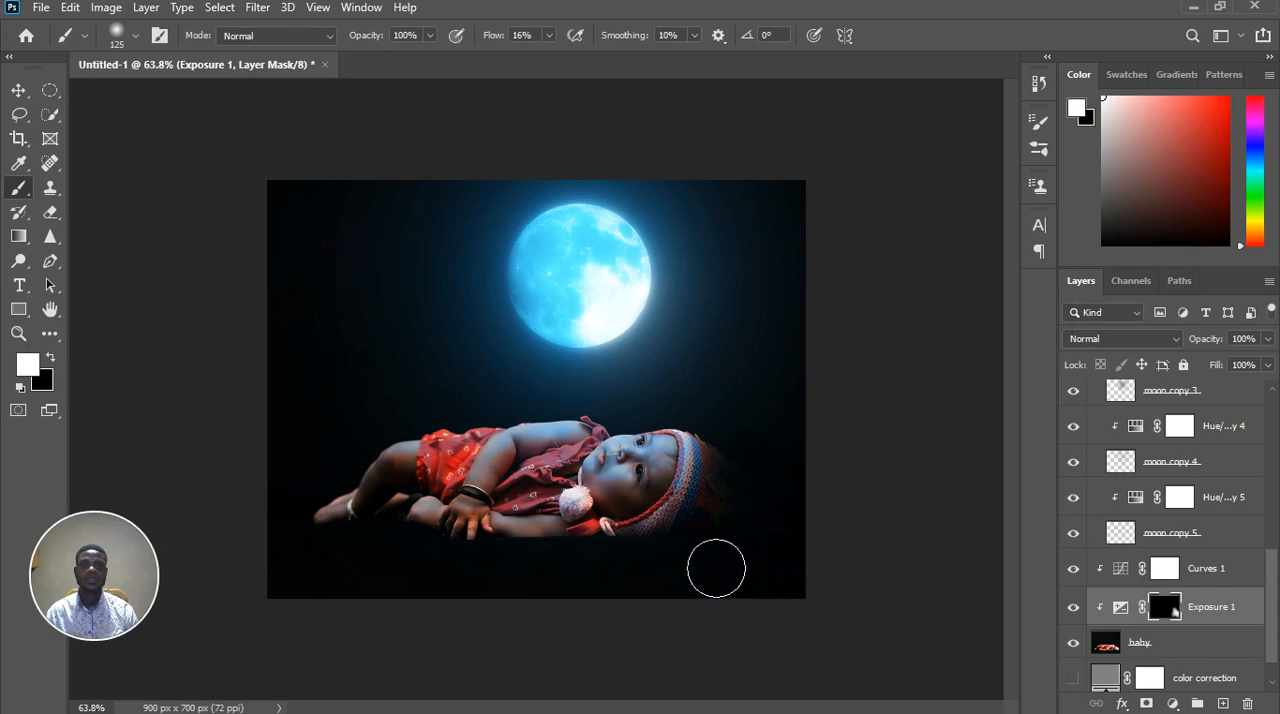
pyautogui.moveTo(750, 460)
pyautogui.mouseDown()
pyautogui.moveTo(746, 443)
pyautogui.moveTo(785, 520)
pyautogui.mouseUp()
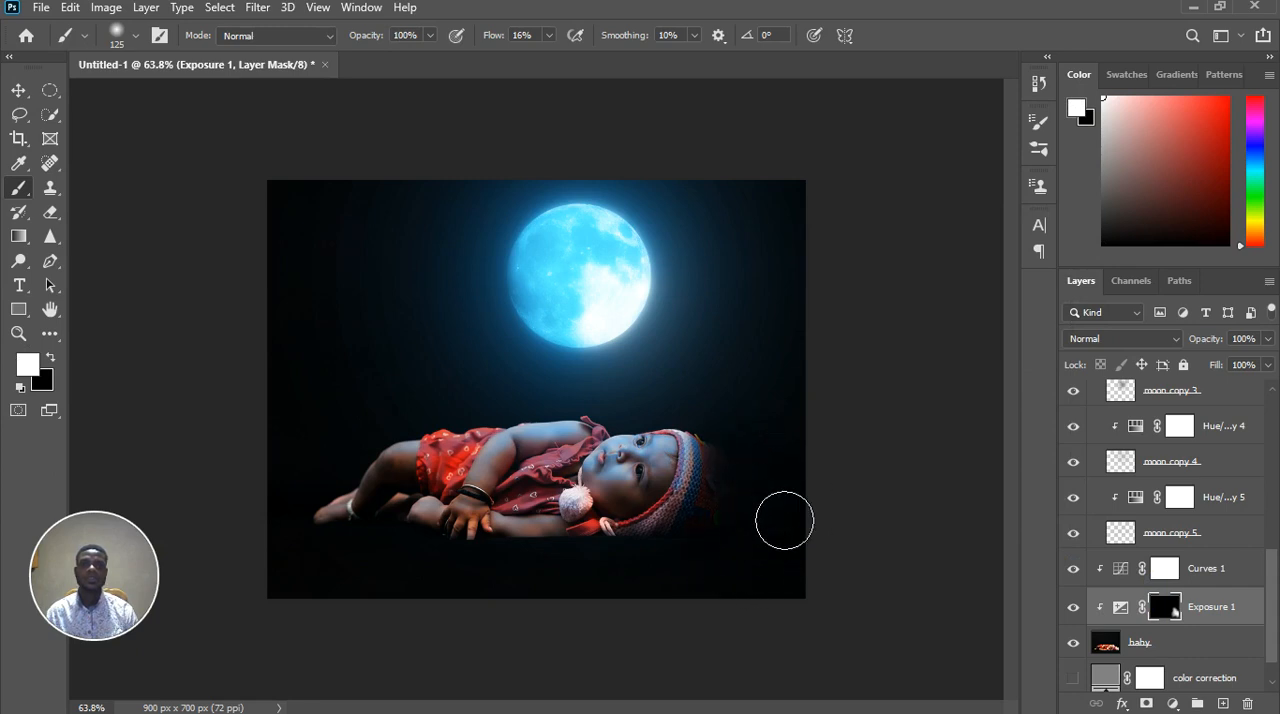
pyautogui.click(811, 578)
pyautogui.moveTo(811, 578)
pyautogui.mouseDown()
pyautogui.moveTo(849, 634)
pyautogui.moveTo(1042, 615)
pyautogui.mouseUp()
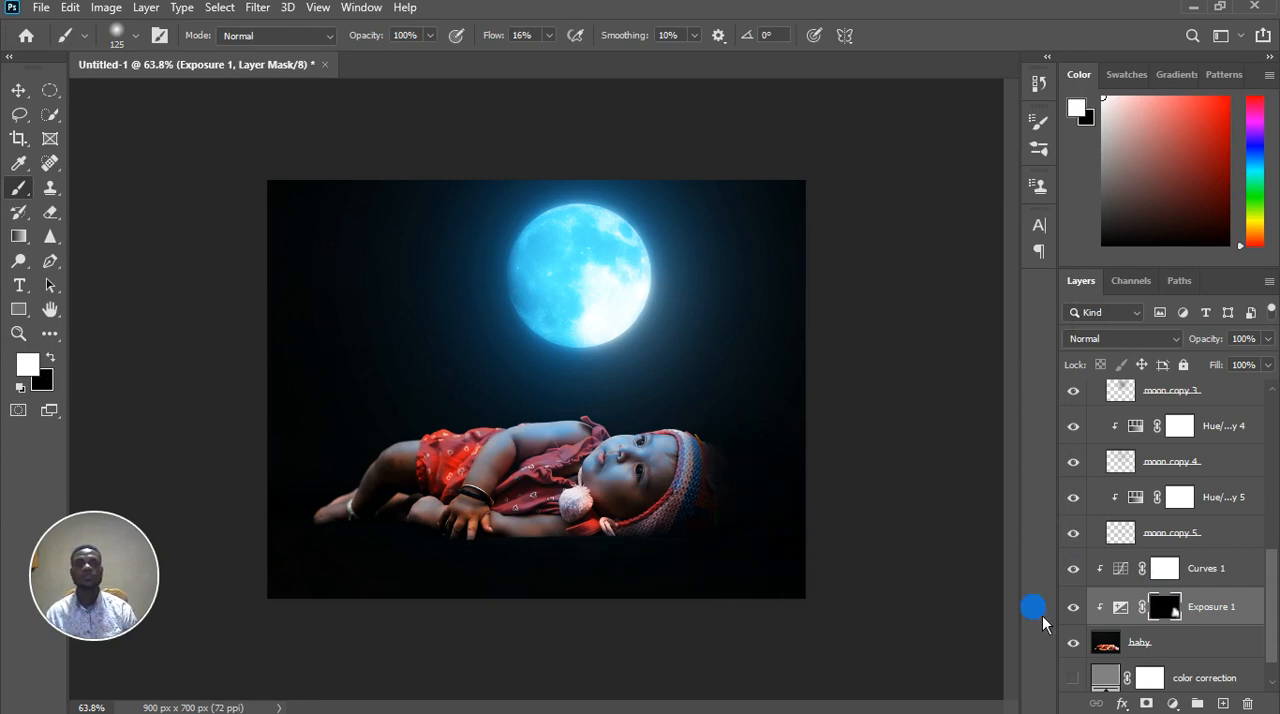
# Set the exposure of the Exposure 1 adjustment to -7.67
pyautogui.doubleClick(1122, 607)
pyautogui.click(830, 335)
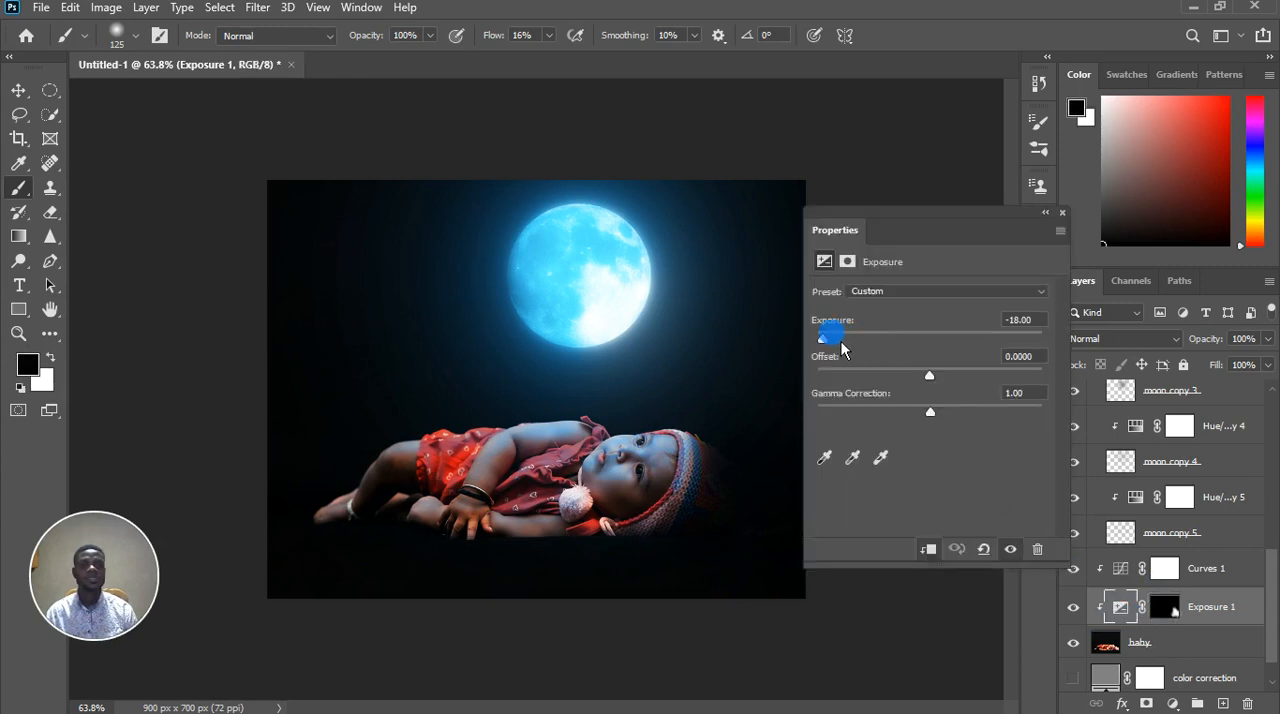
pyautogui.moveTo(843, 349); pyautogui.dragTo(861, 349)
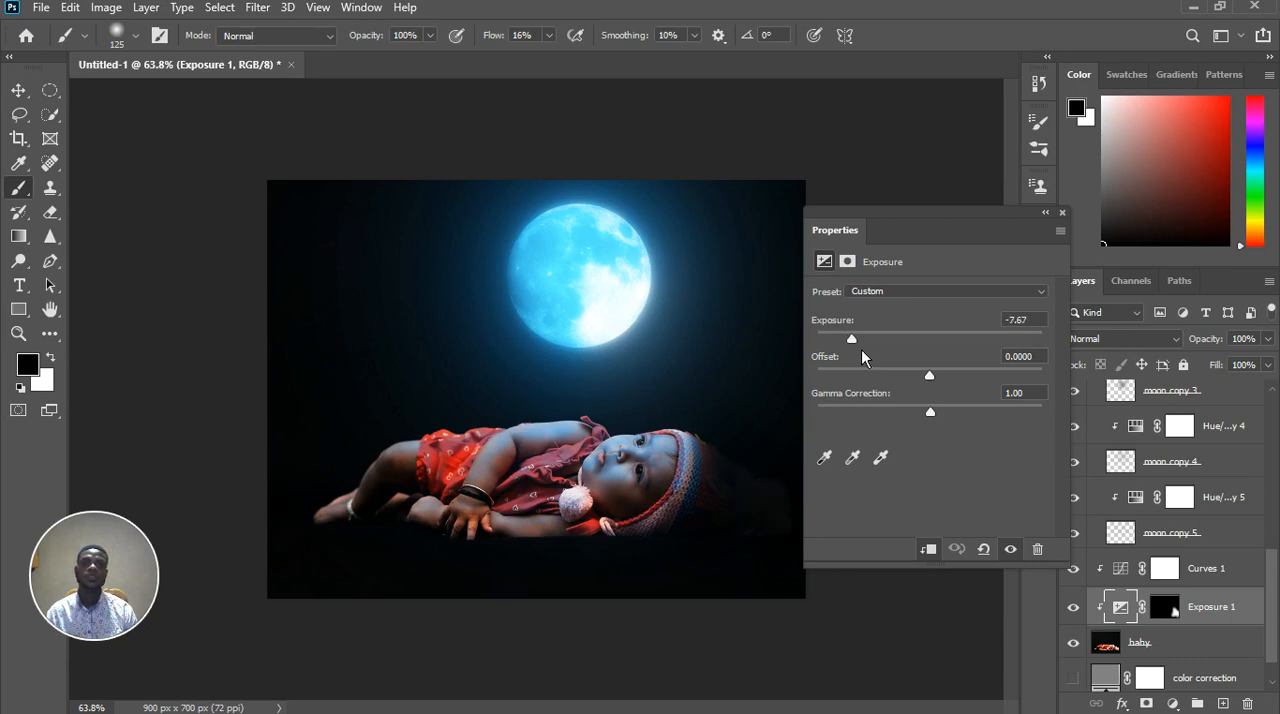
pyautogui.click(1063, 213)
pyautogui.hotkey('ctrl', '0')
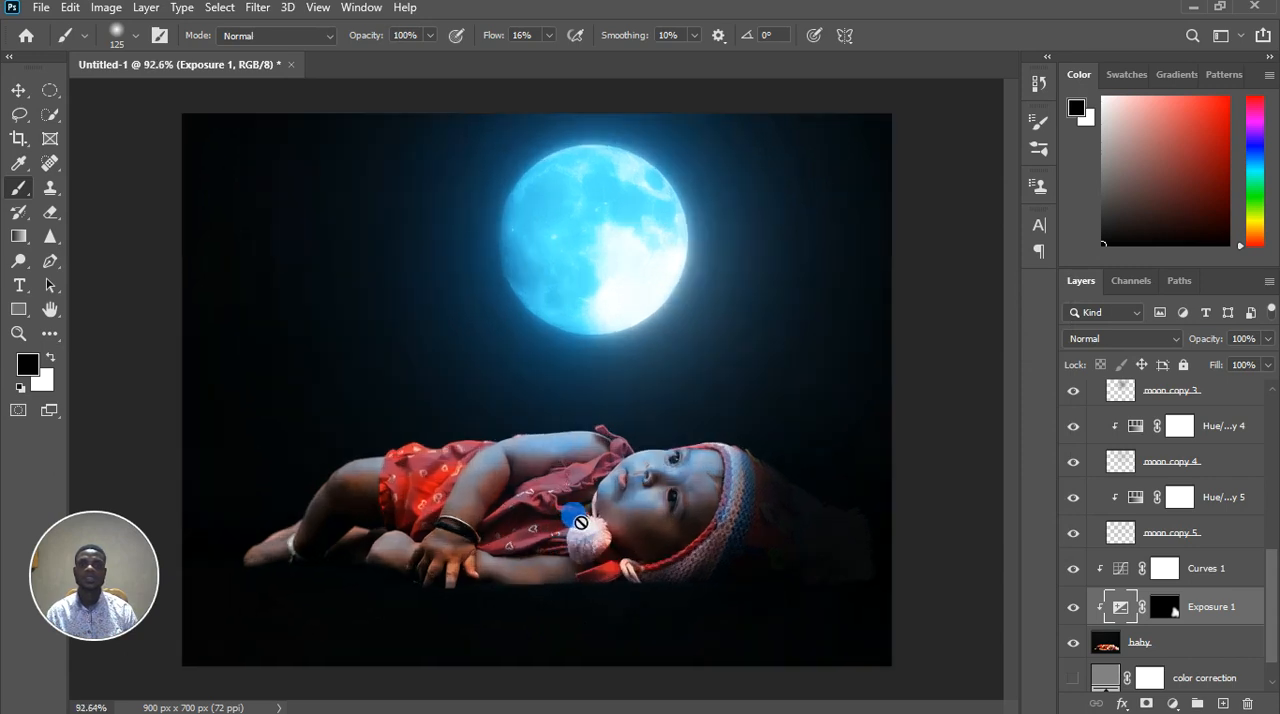
pyautogui.scroll(-6, 590, 530)
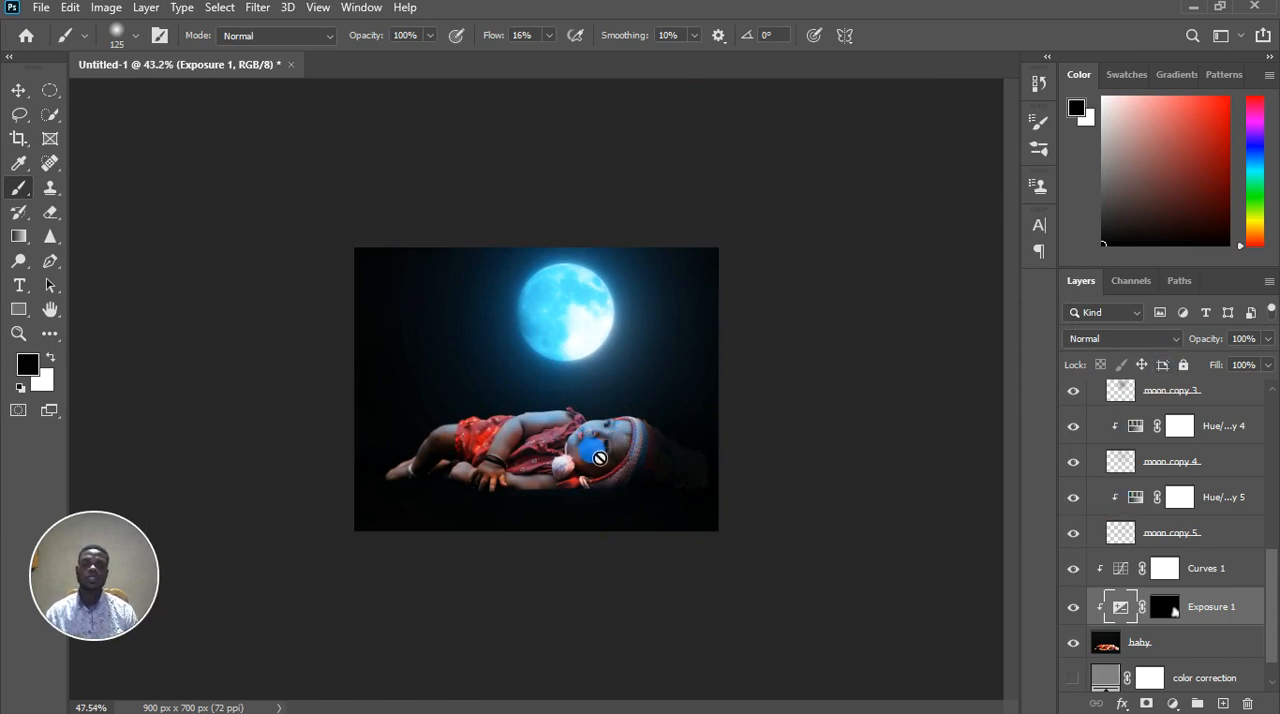
pyautogui.scroll(3, 598, 456)
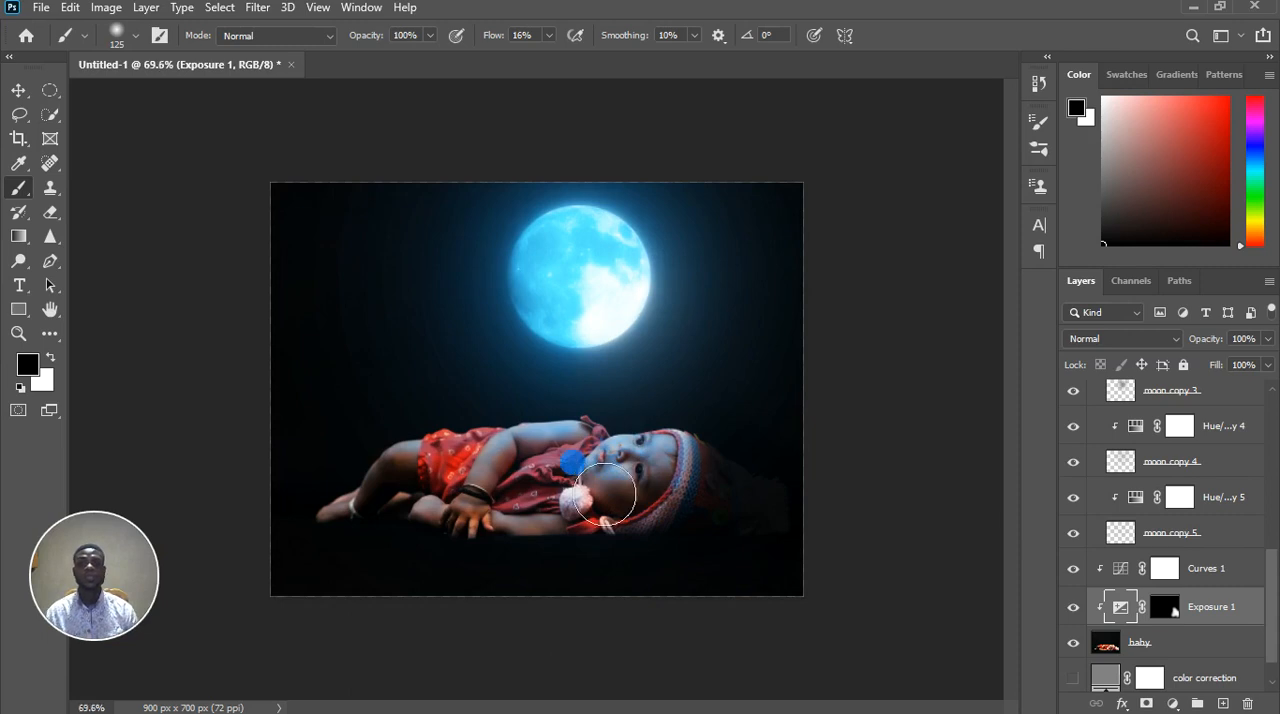
pyautogui.scroll(3, 585, 462)
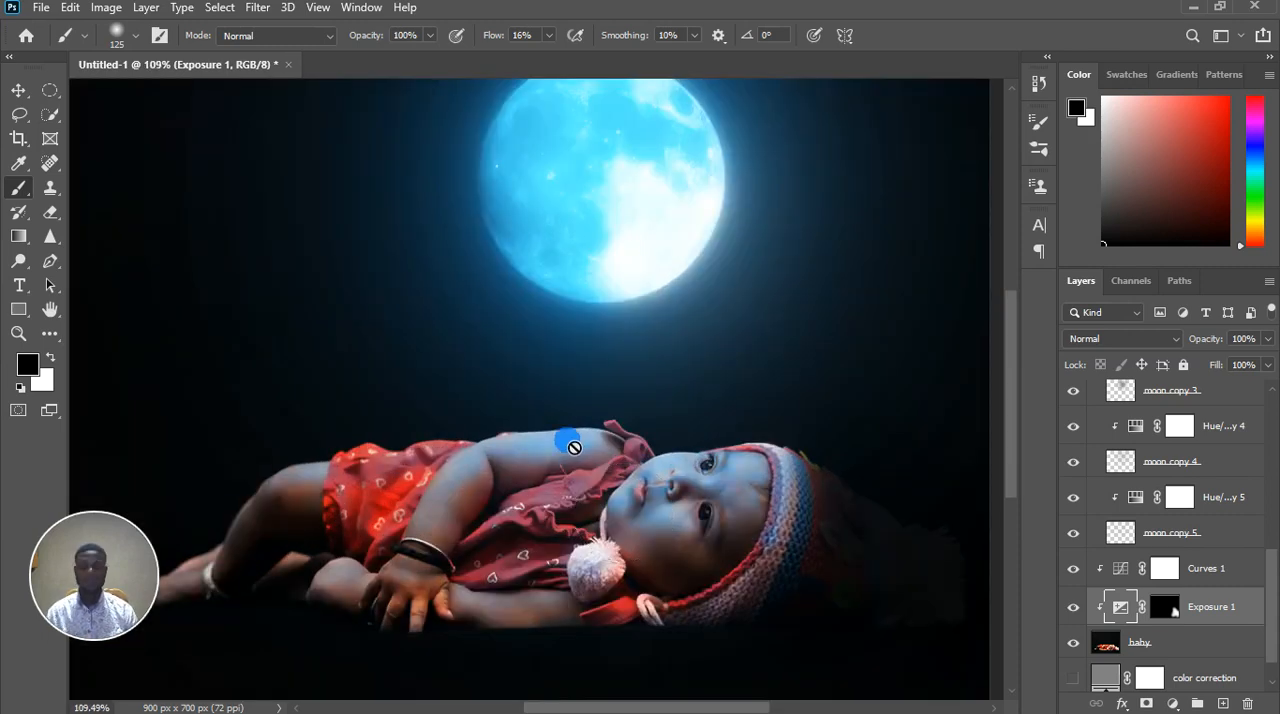